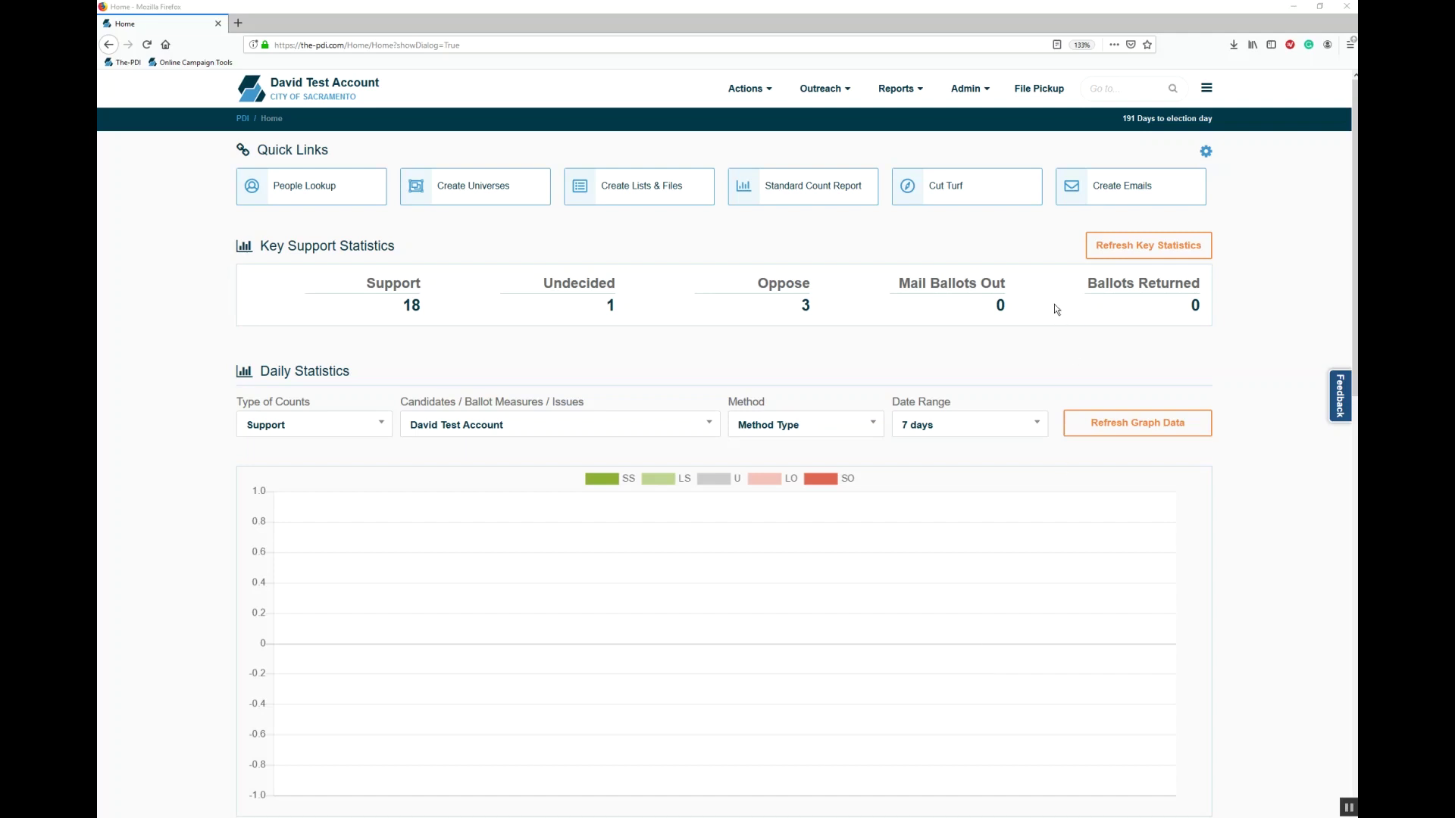
Step: Look over the Actions and Outreach menu options, such as action pages and phone canvassing
click(749, 90)
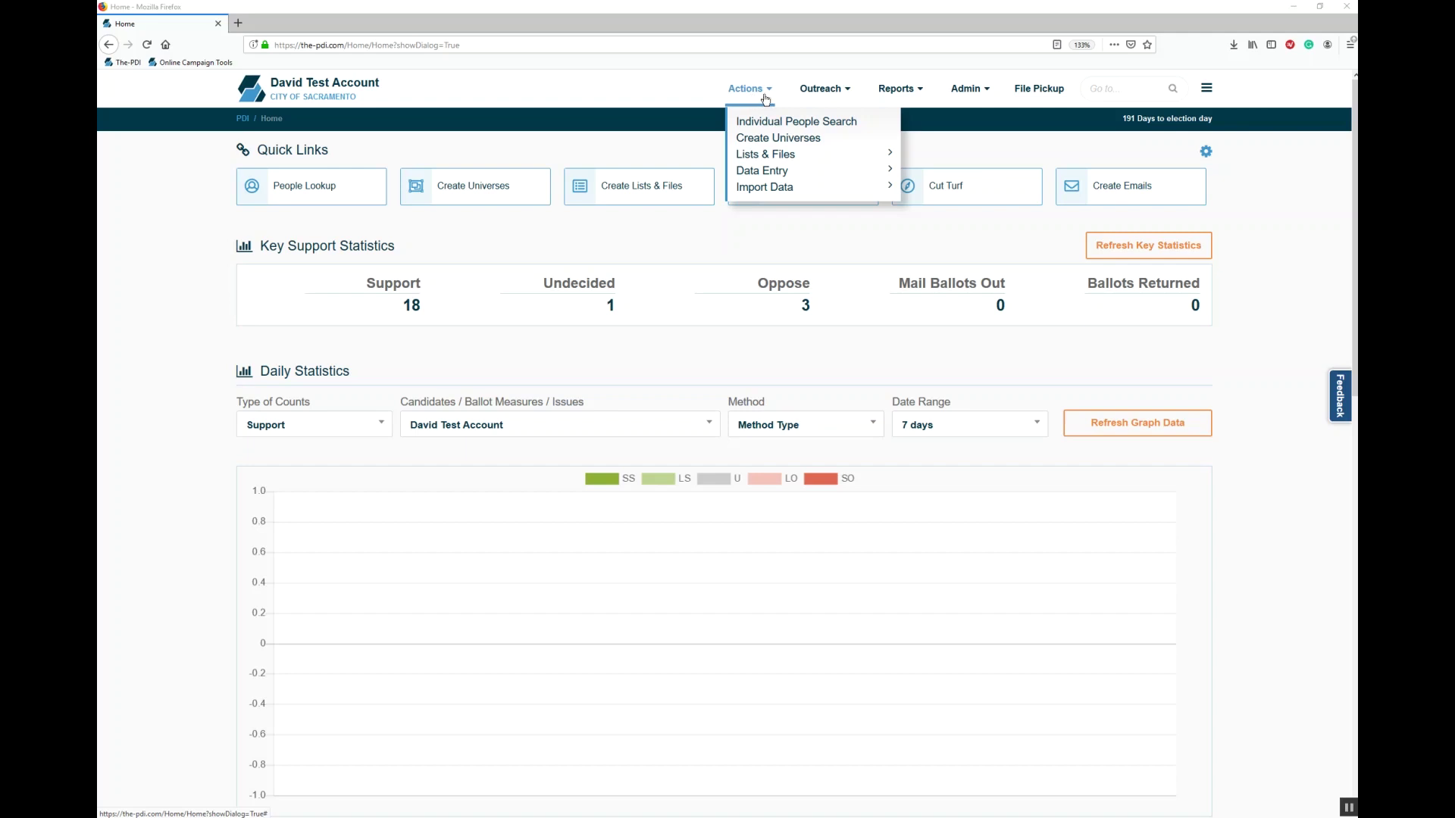
click(810, 95)
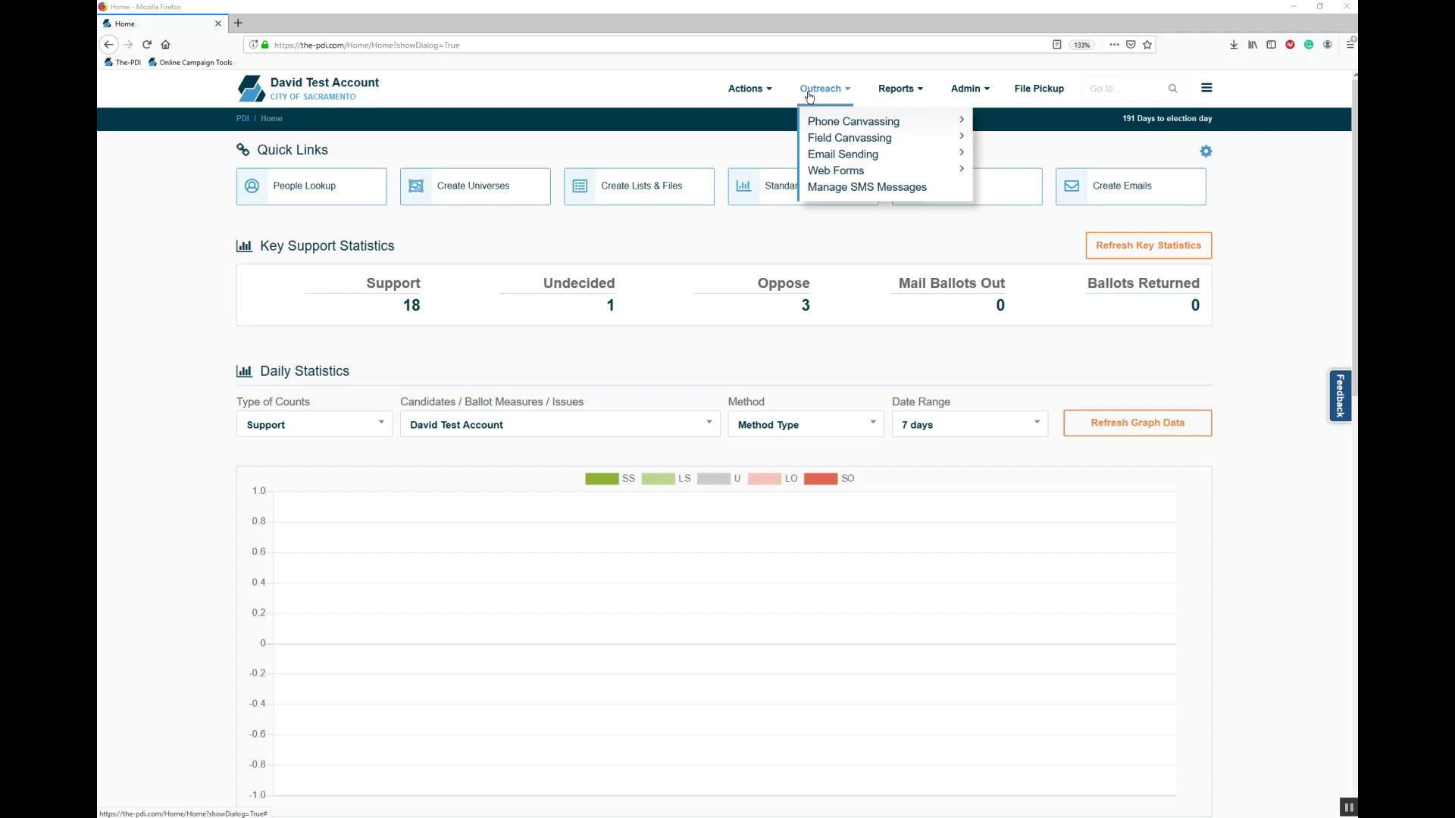
mouse_move(884, 95)
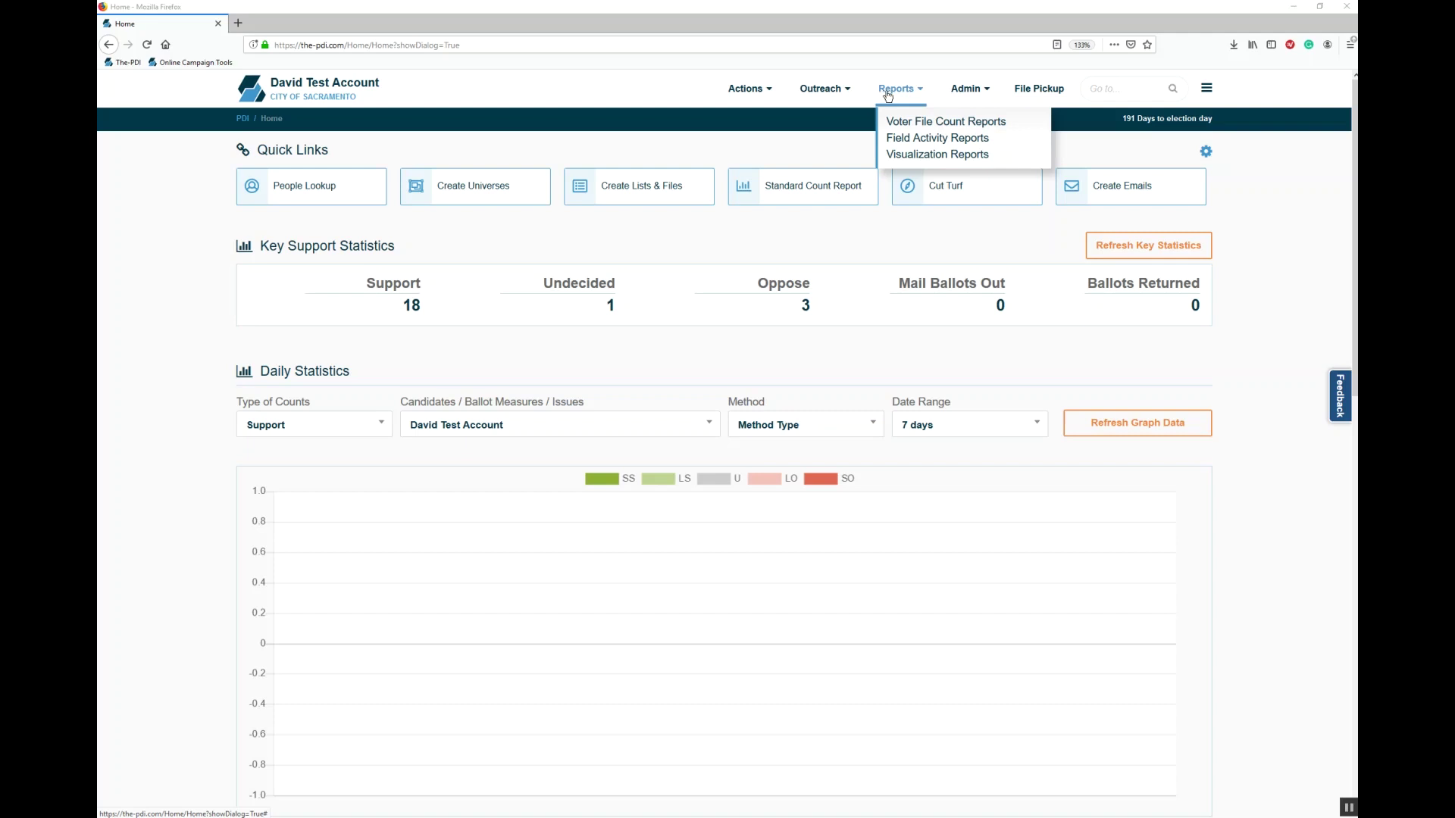
mouse_move(950, 101)
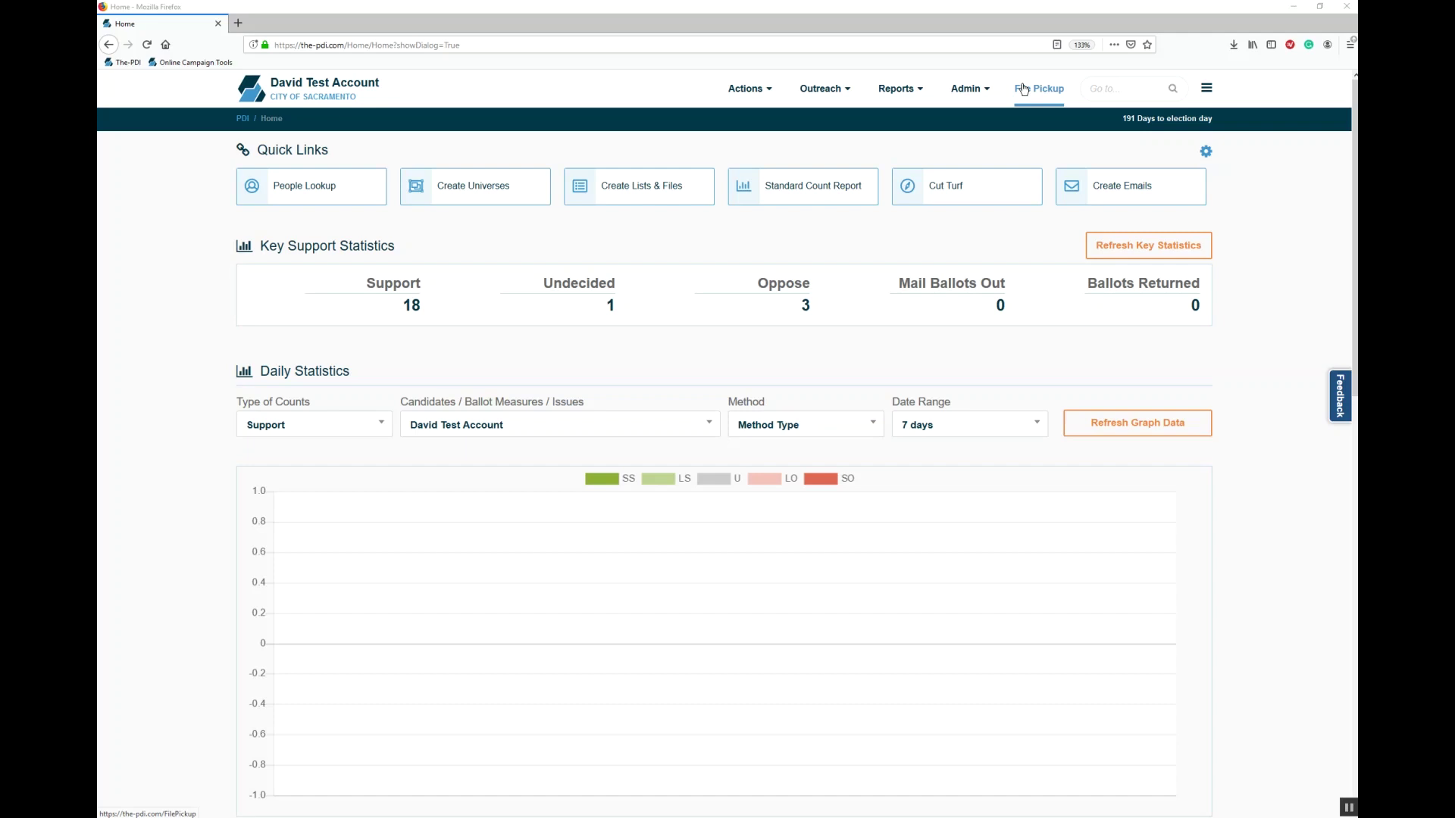
Step: Try 'creat' in the Go to search box, clear it, and show the account options menu
click(1133, 88)
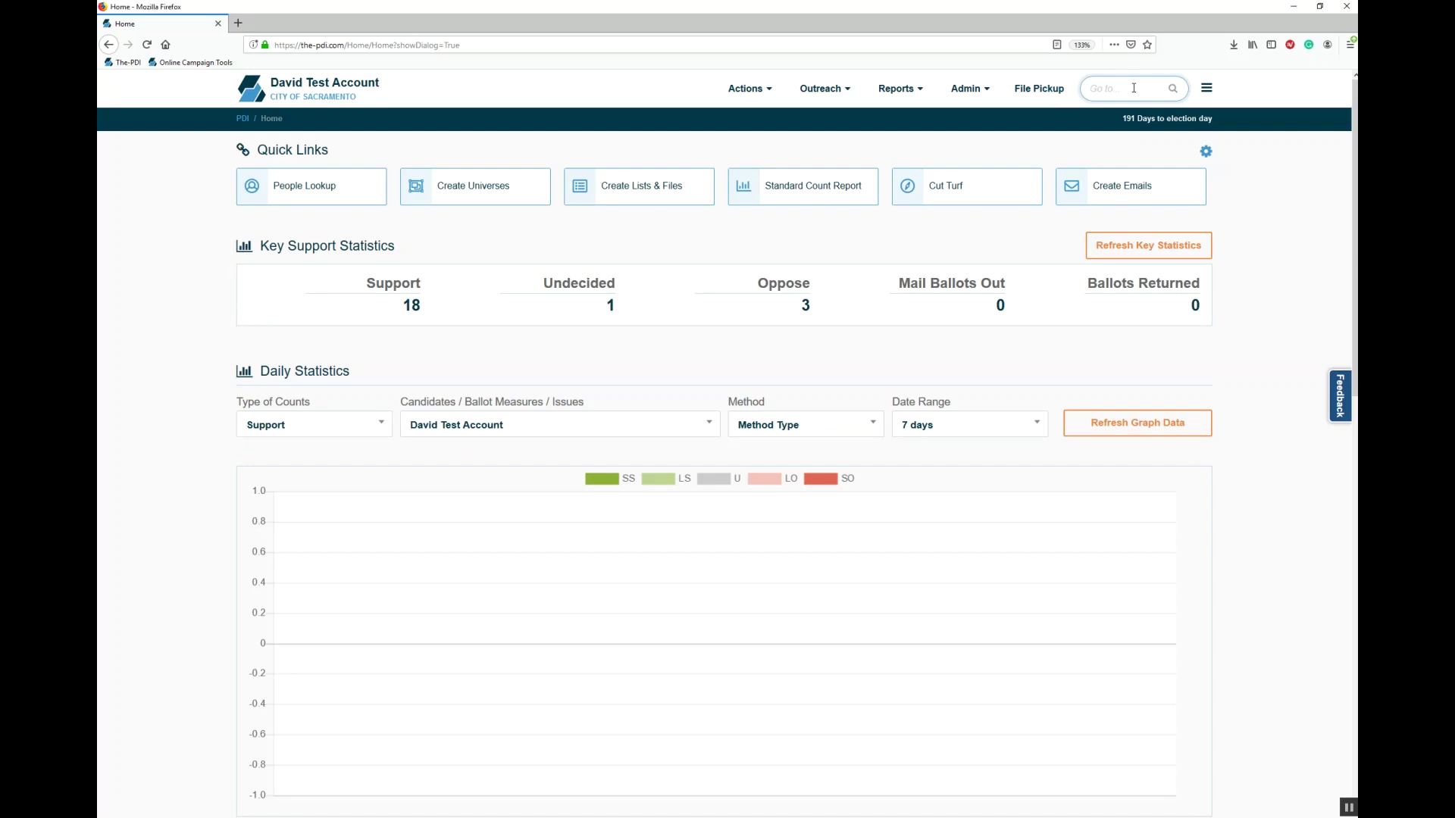
text(create)
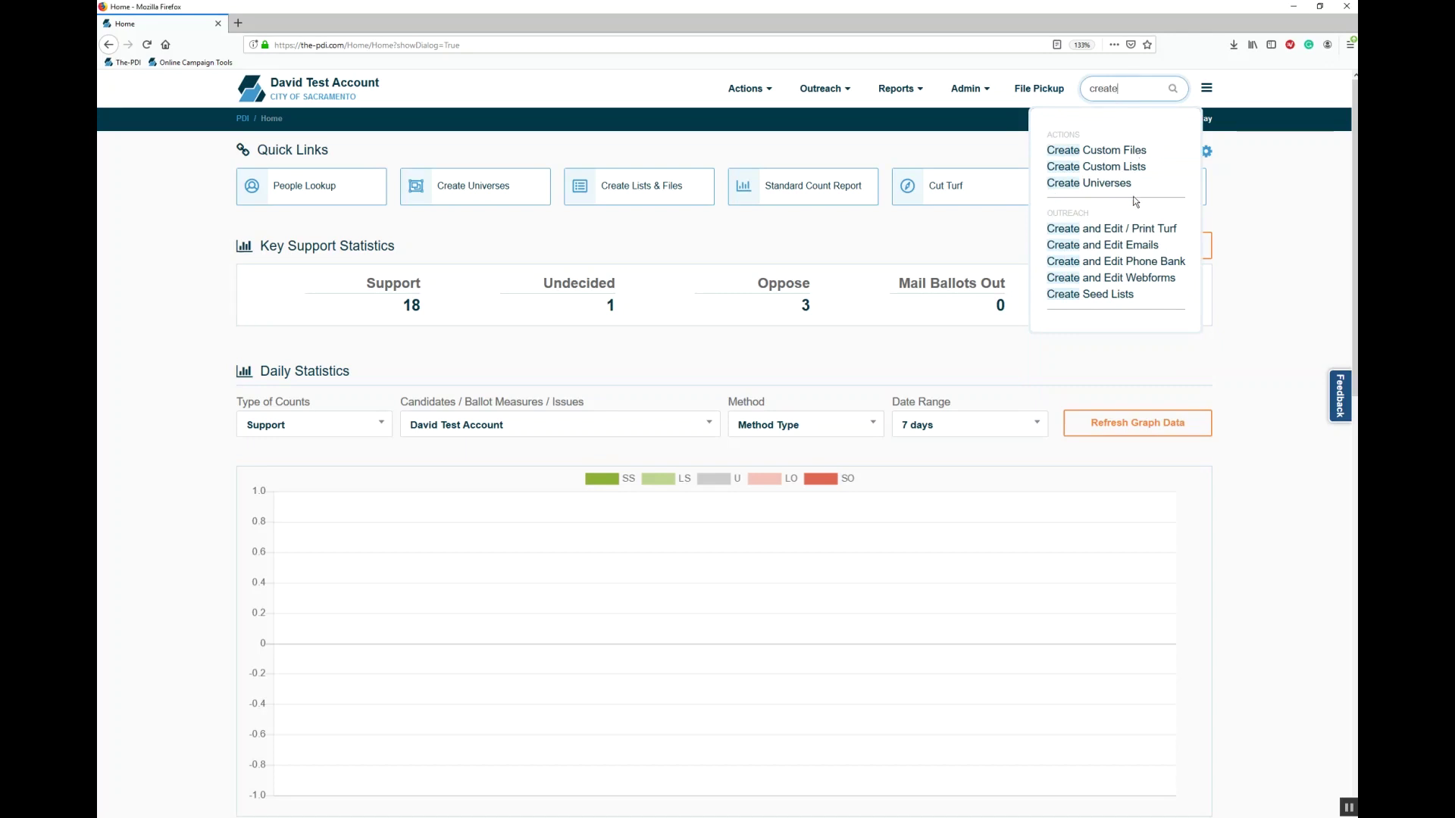
drag(1145, 90, 972, 89)
key(BackSpace)
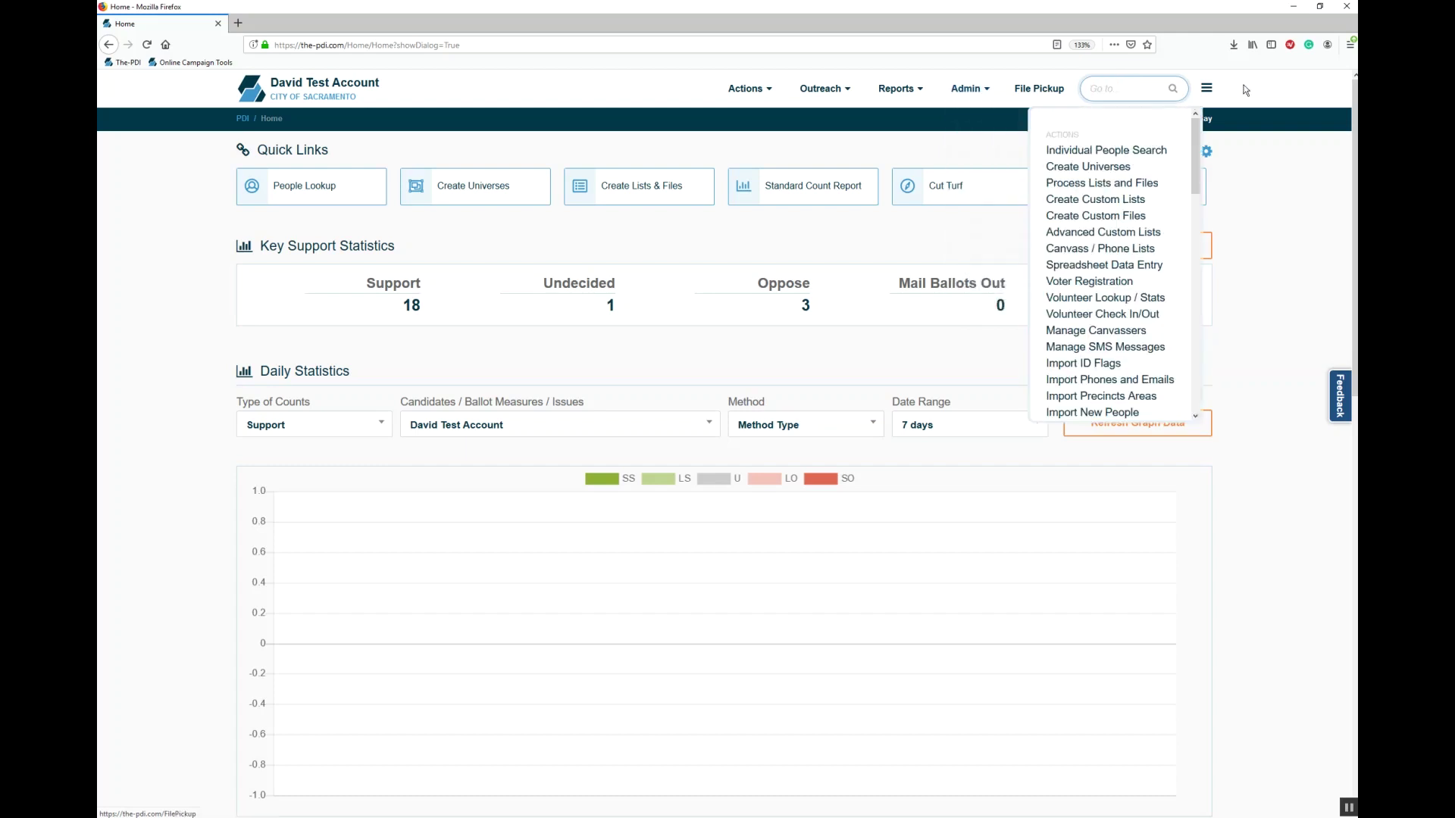
click(1258, 88)
click(1205, 90)
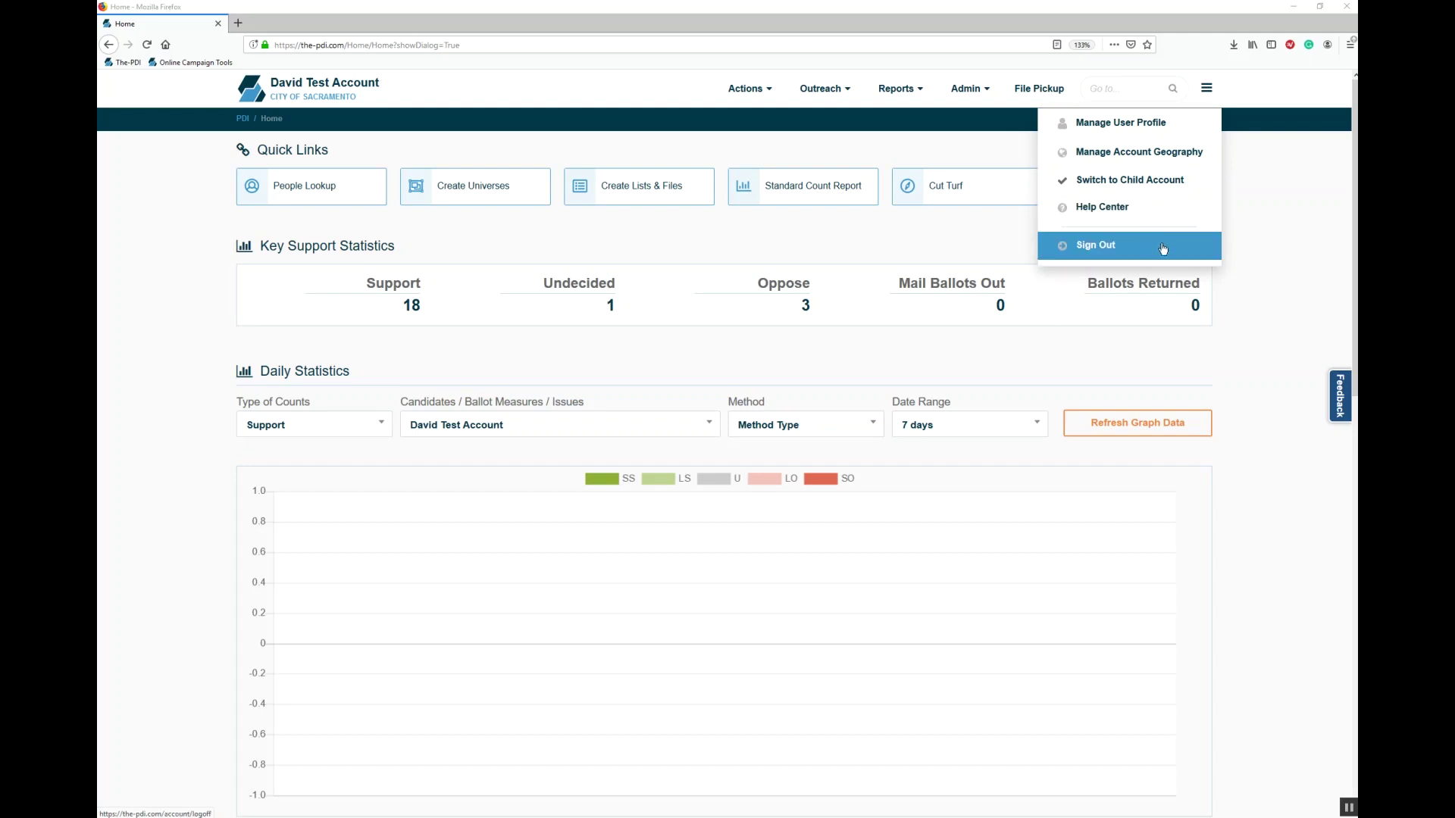
Step: Close the account menu and scroll the home dashboard down to the support statistics
click(1277, 259)
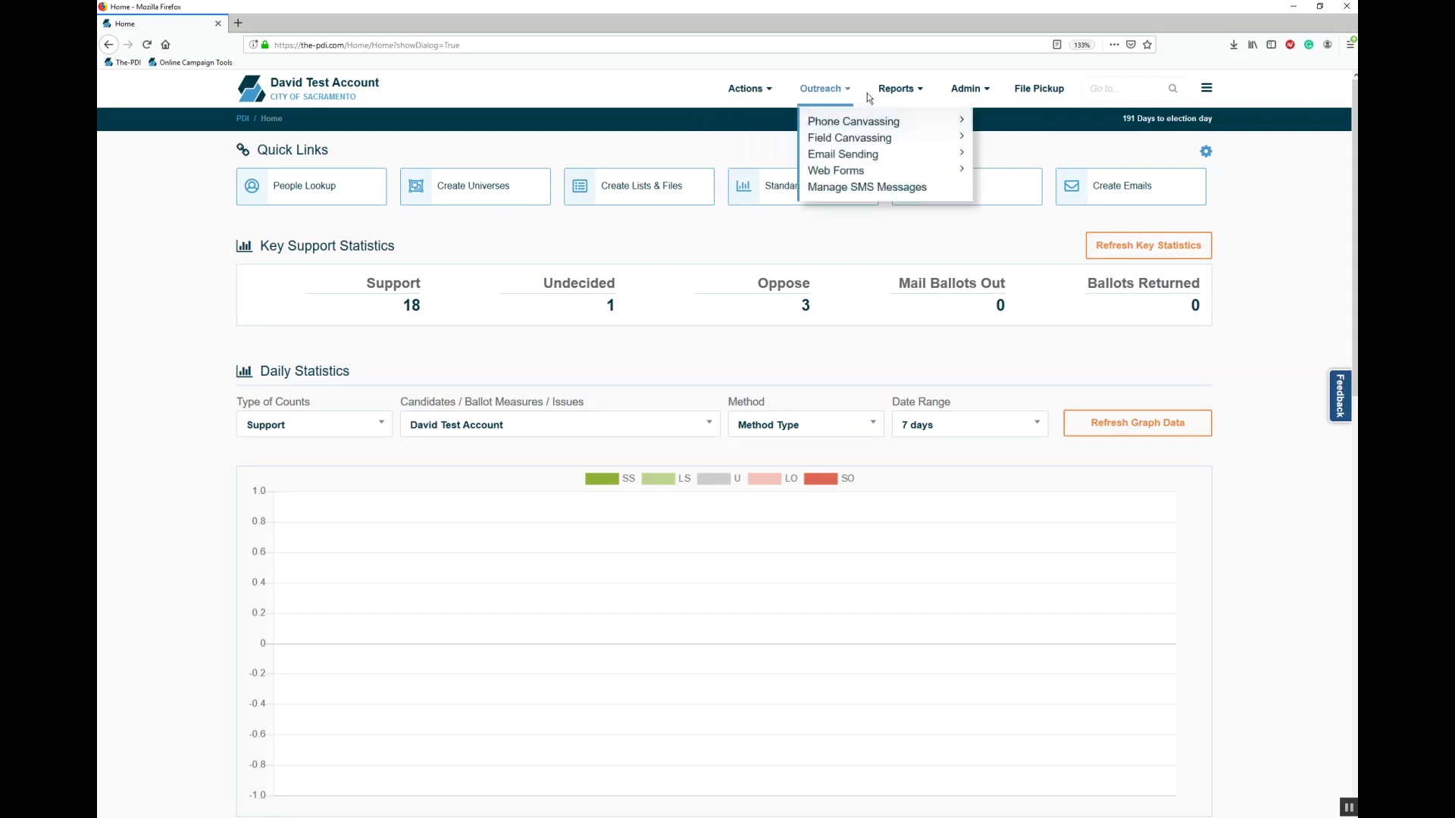
mouse_move(892, 94)
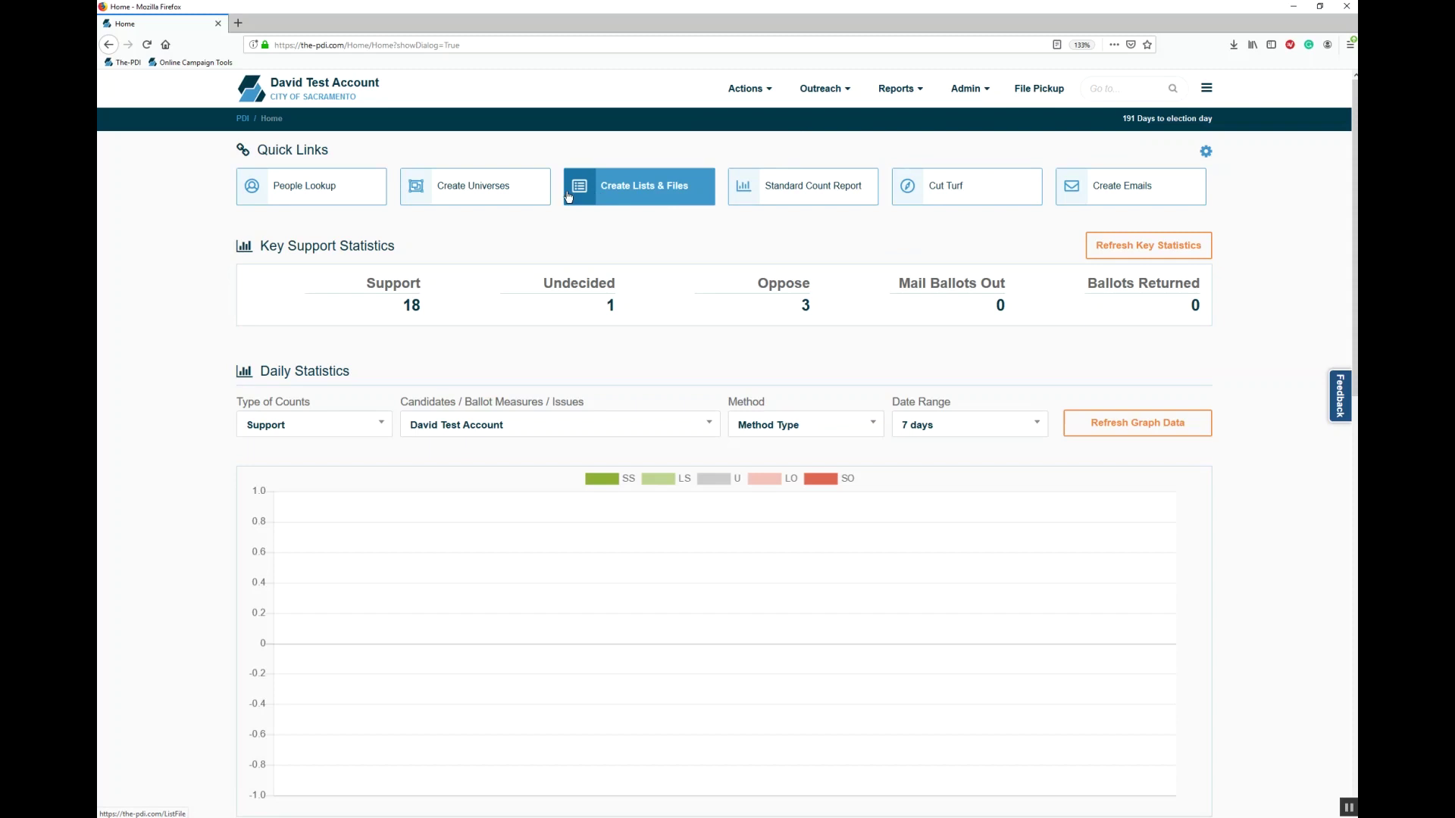
scroll(546, 235, down, 2)
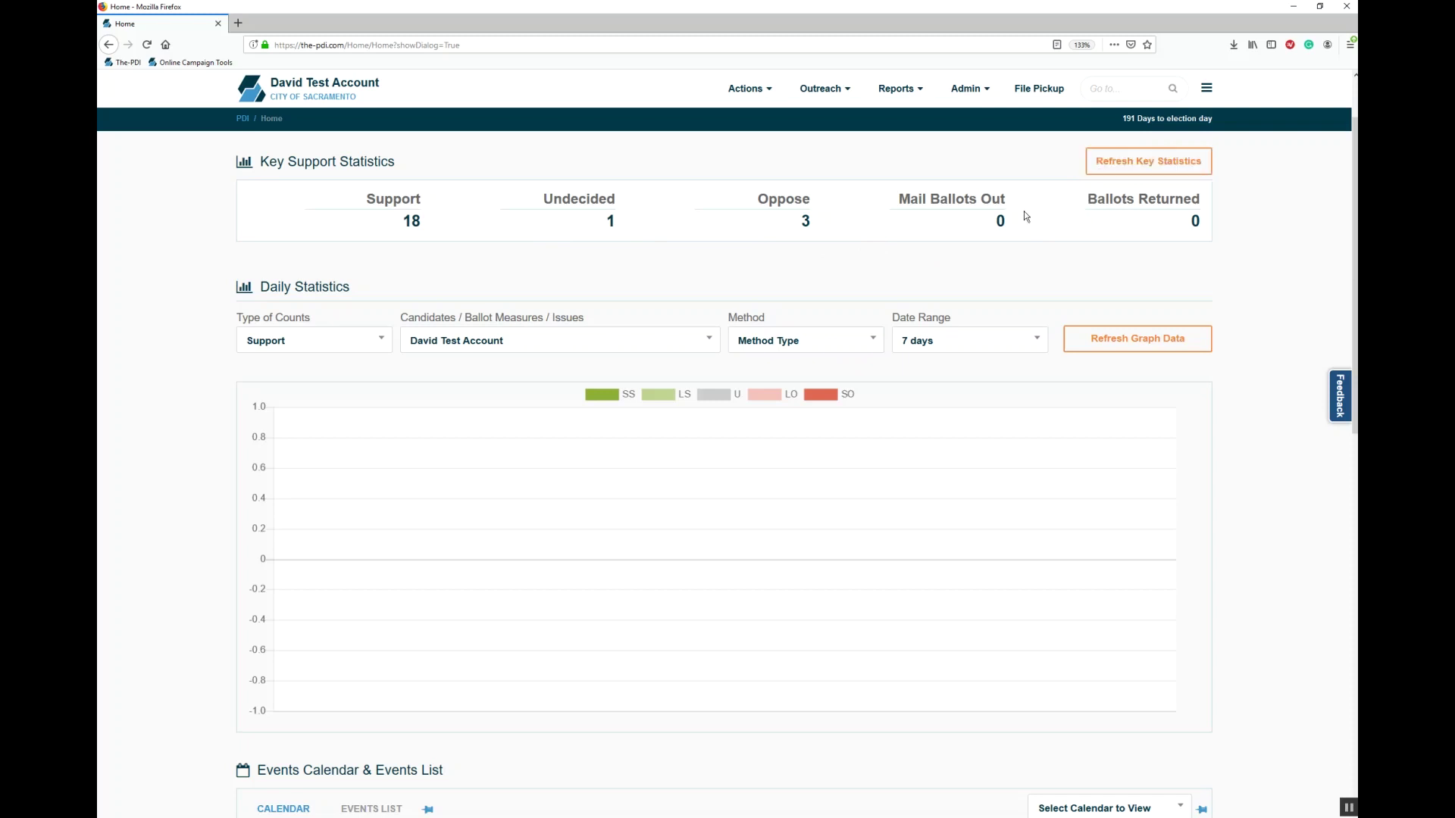
Step: Review the Date Range, Method and Candidates choices, keep the test account, and refresh the Daily Statistics graph
scroll(1025, 216, down, 3)
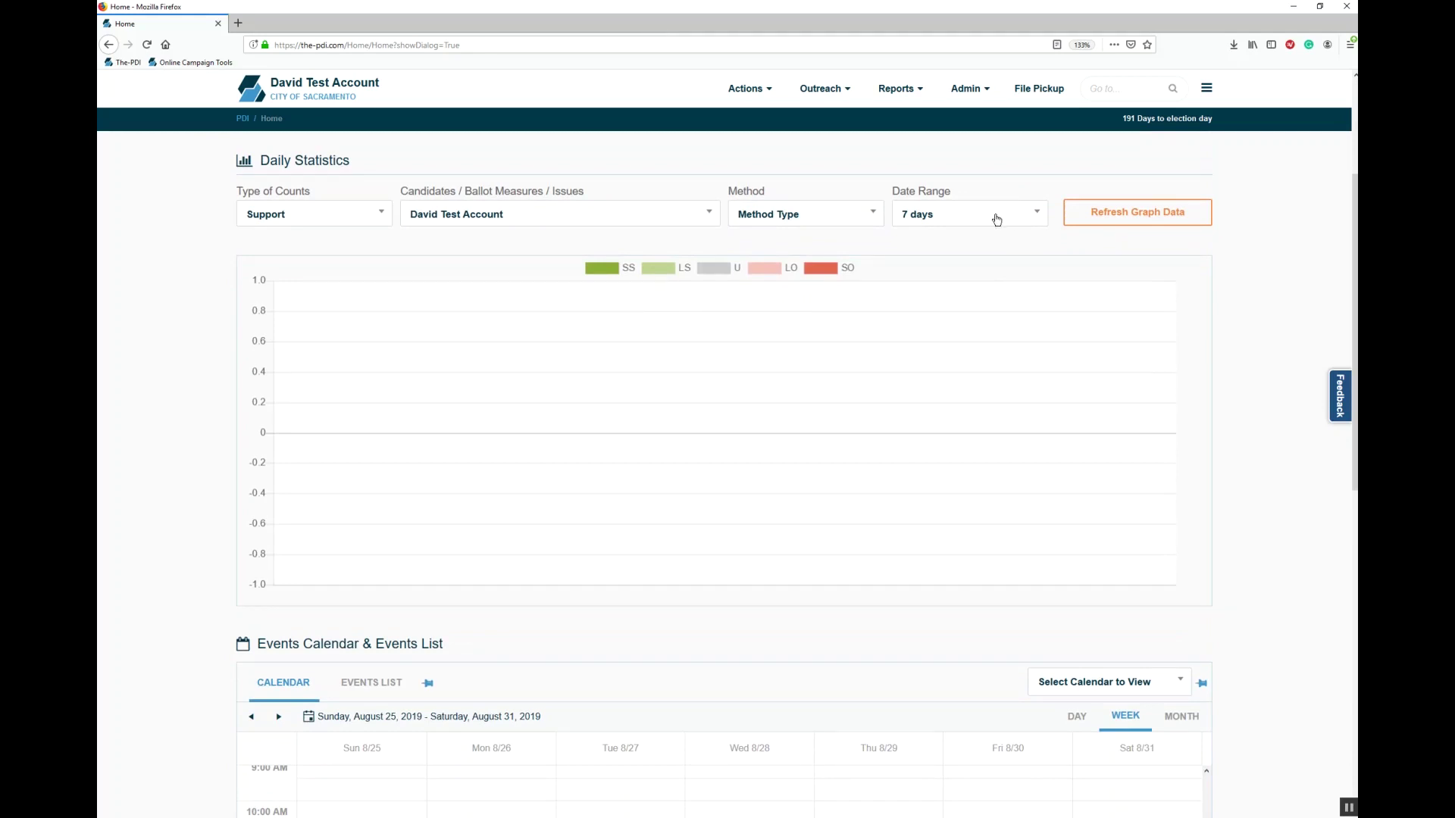
click(988, 219)
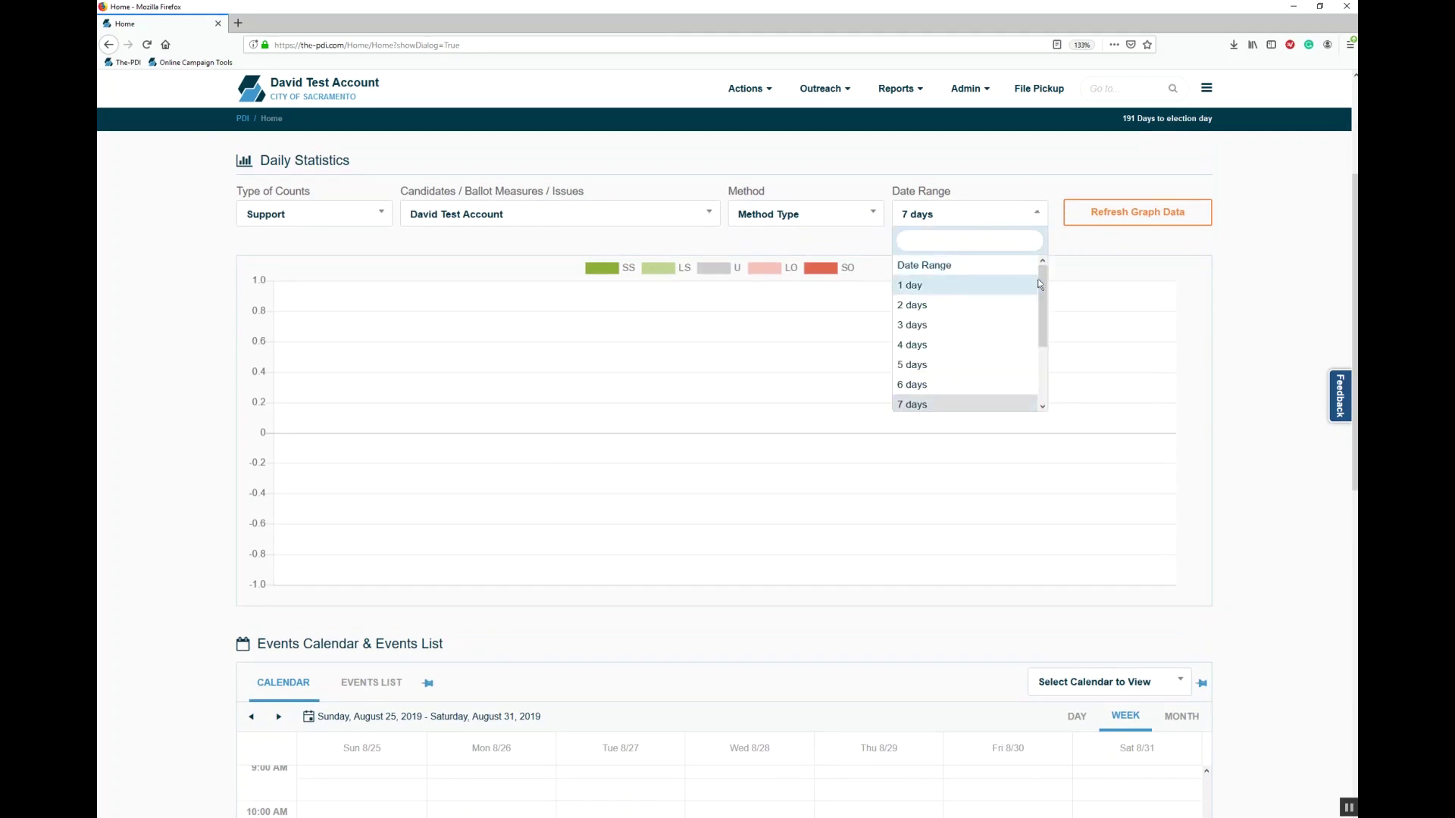
drag(1043, 333, 1050, 388)
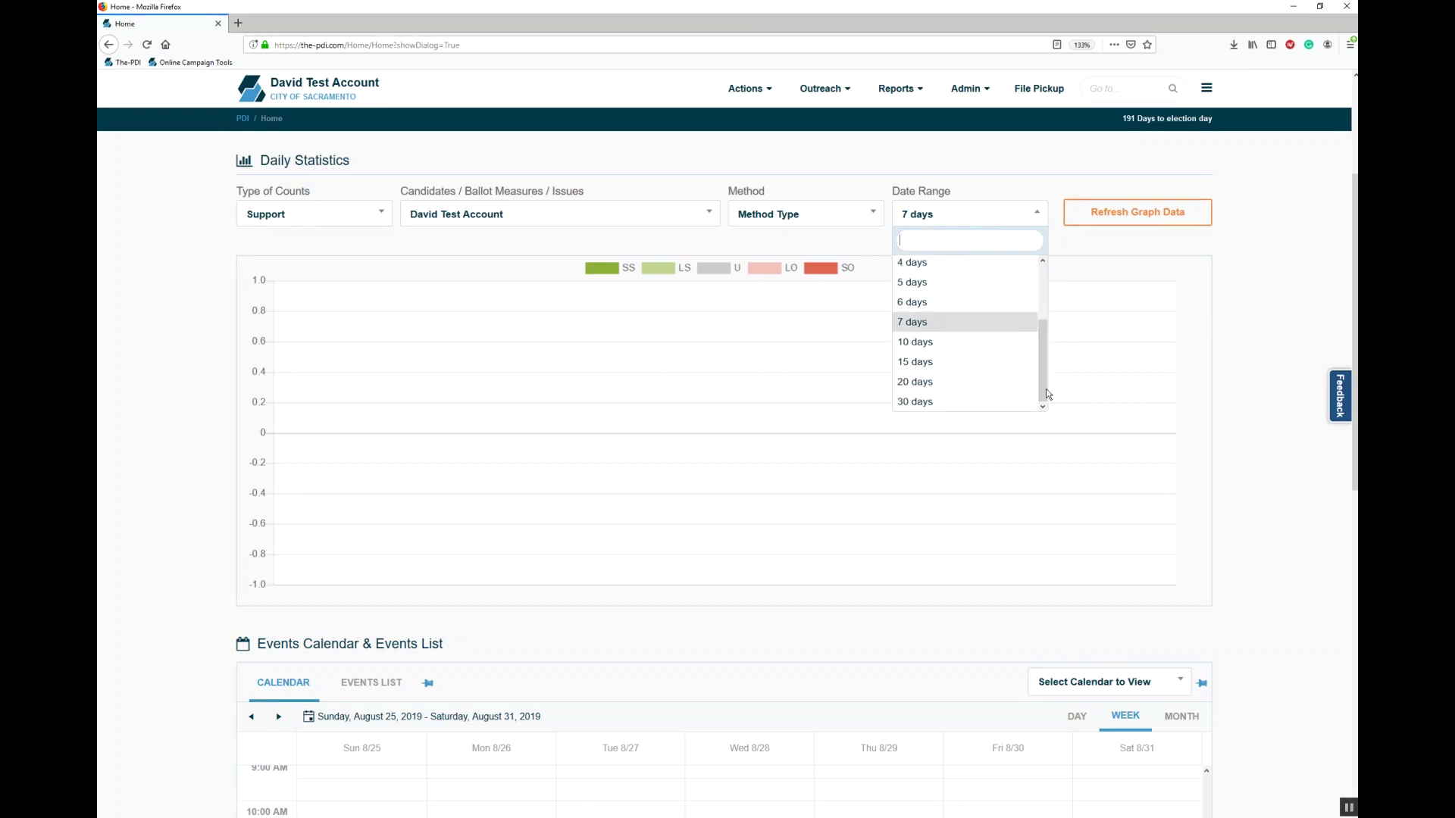
click(799, 220)
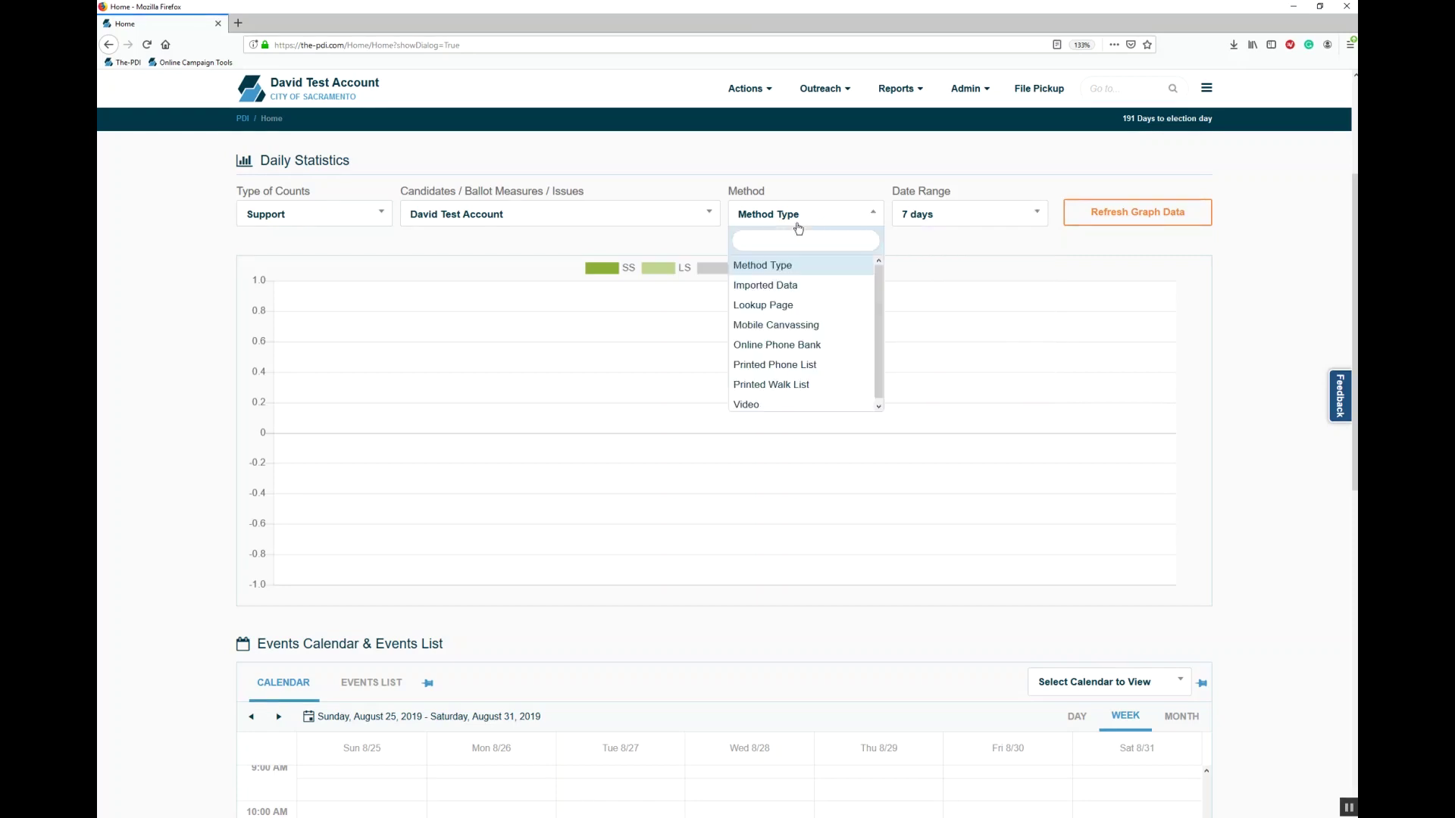
click(694, 216)
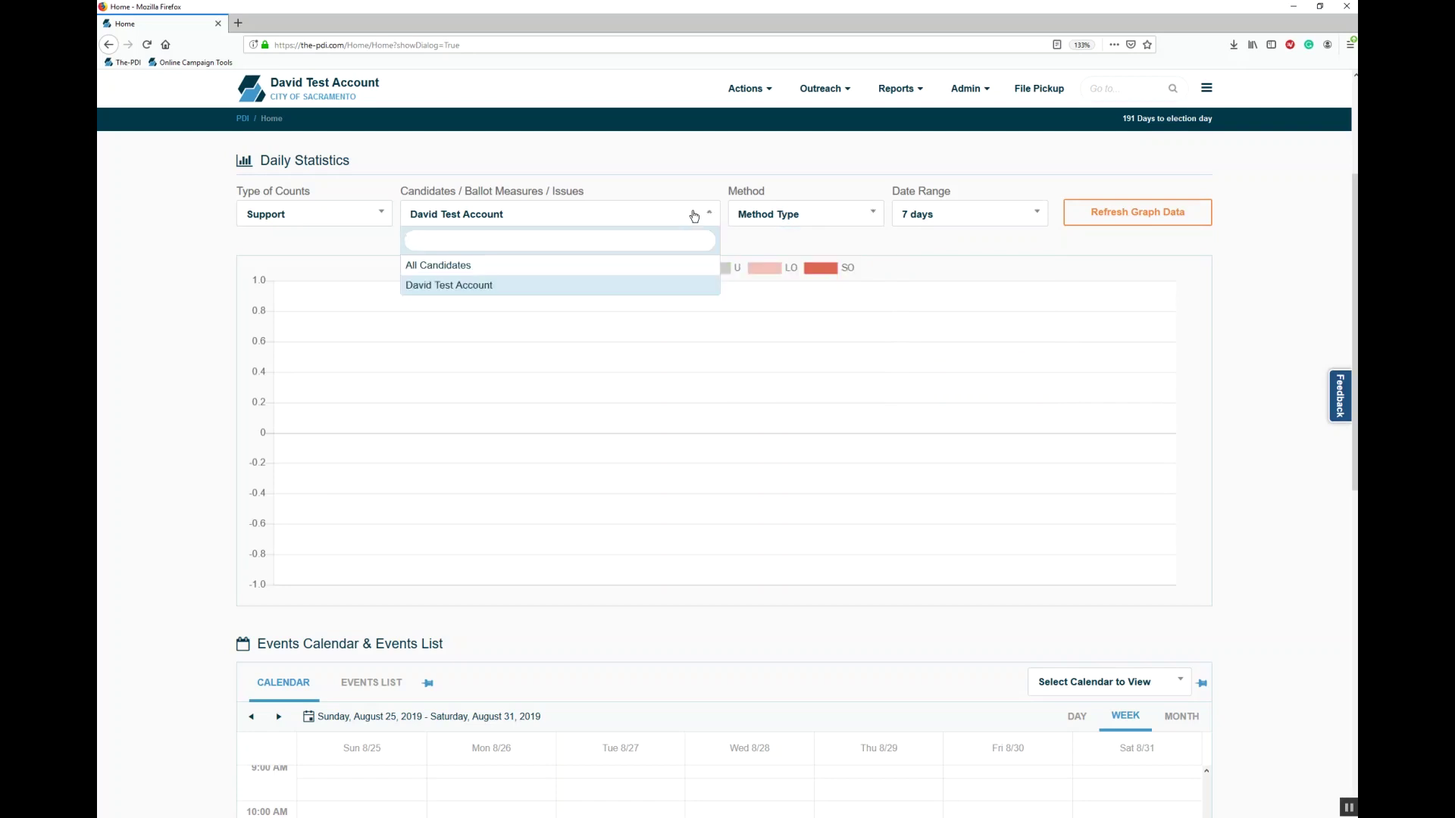
click(694, 216)
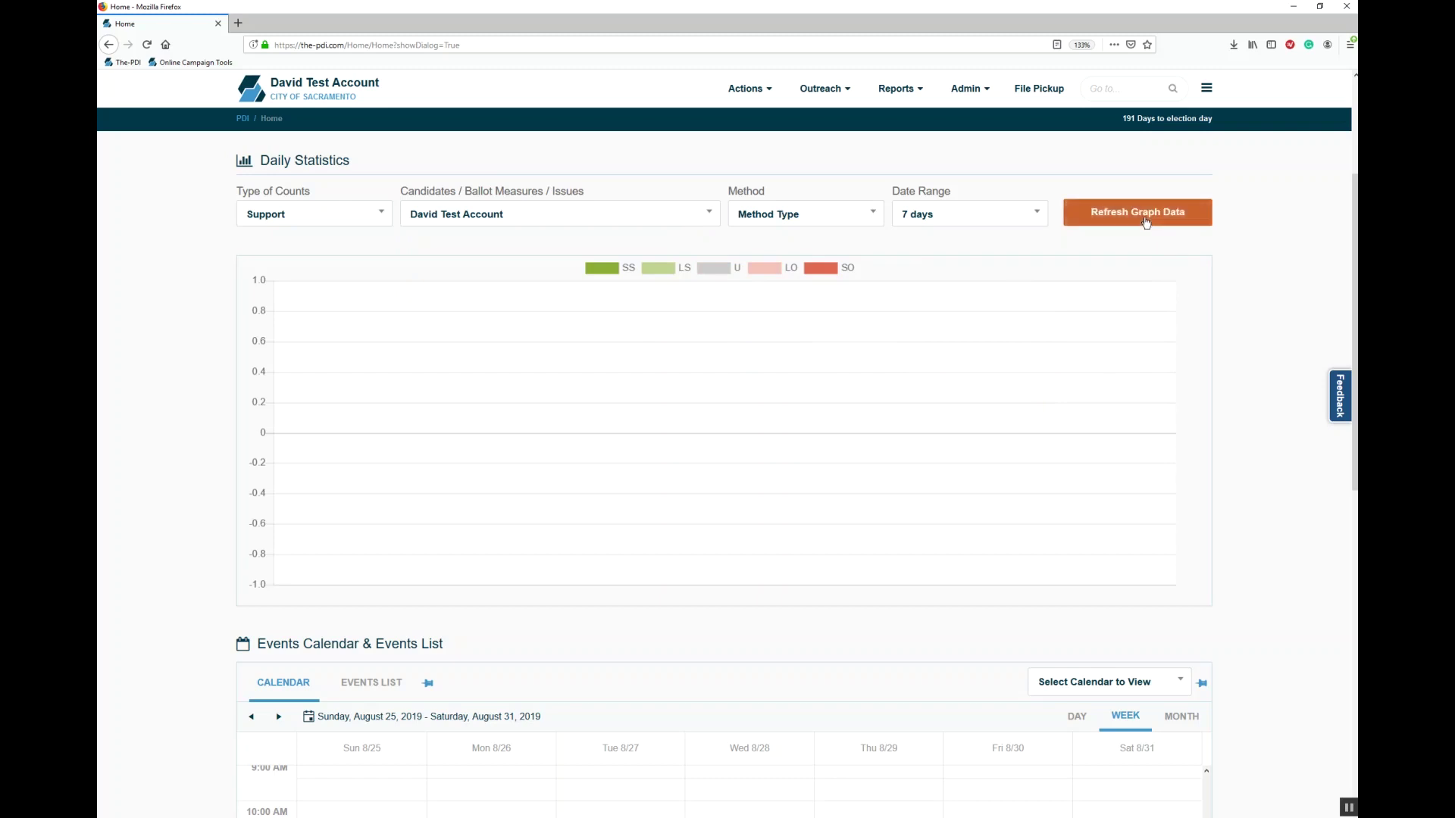
click(1194, 220)
scroll(724, 455, down, 6)
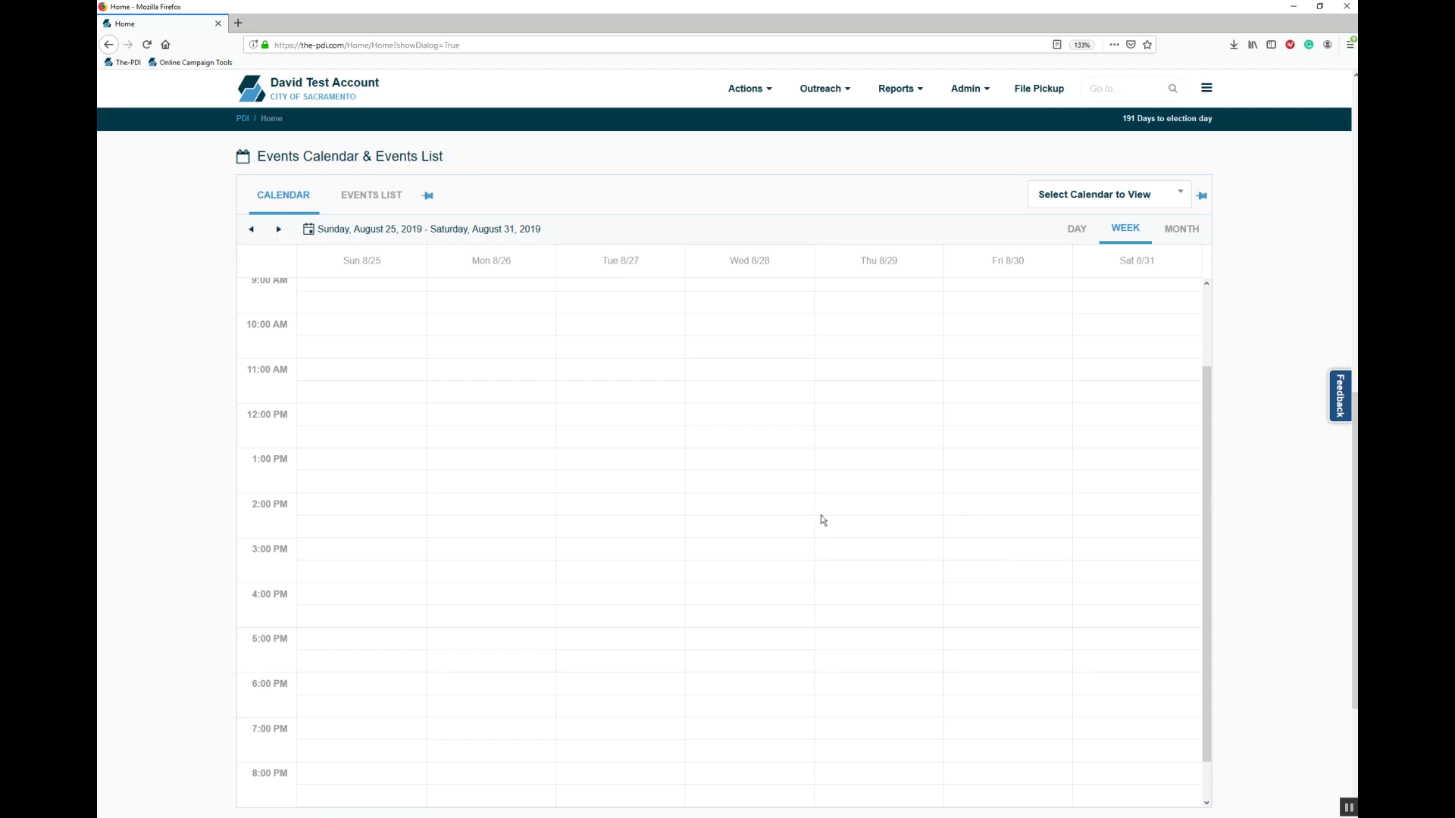
double_click(953, 491)
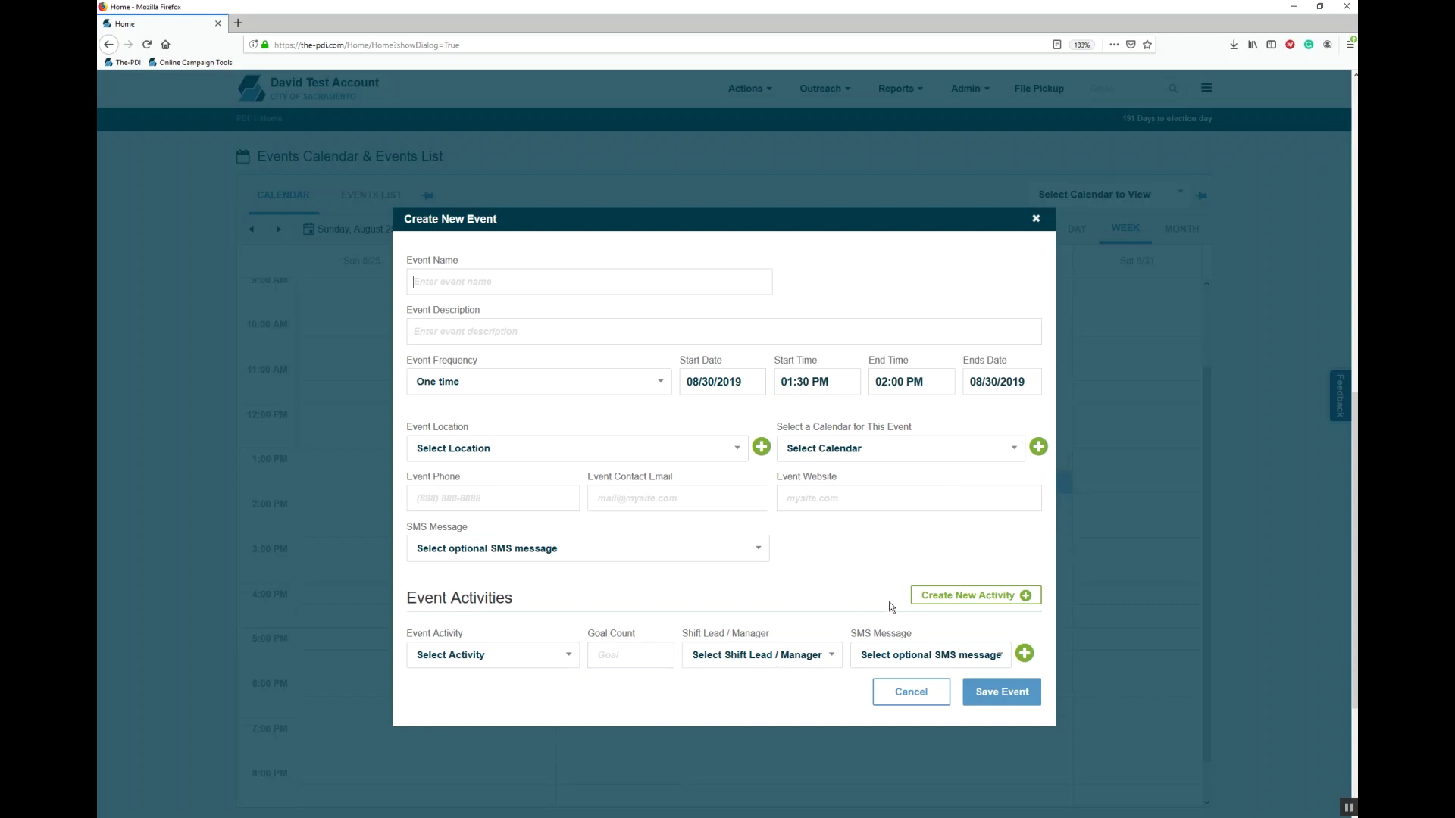
click(931, 698)
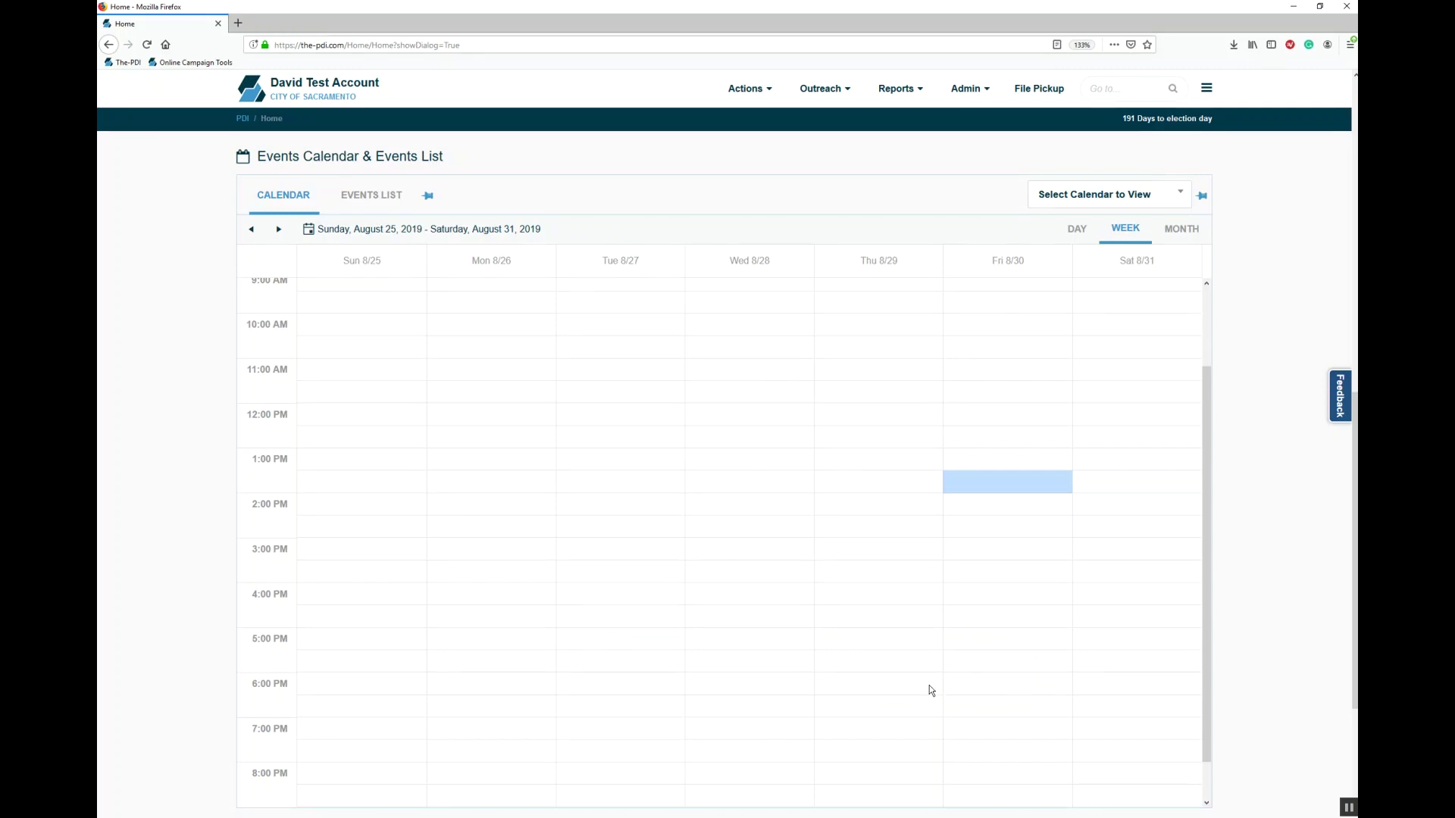
drag(1355, 515, 1355, 618)
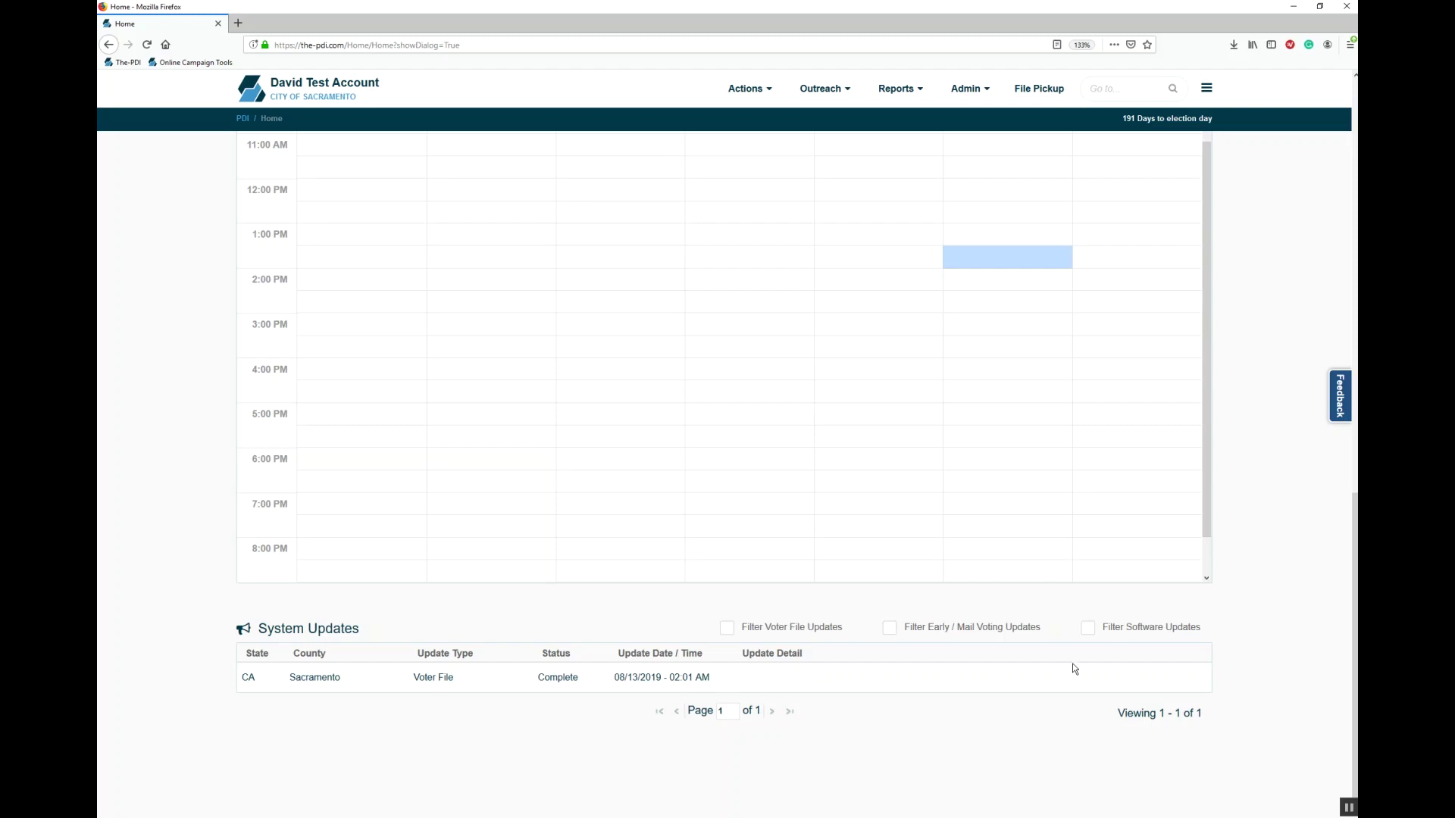
drag(1355, 606, 1354, 186)
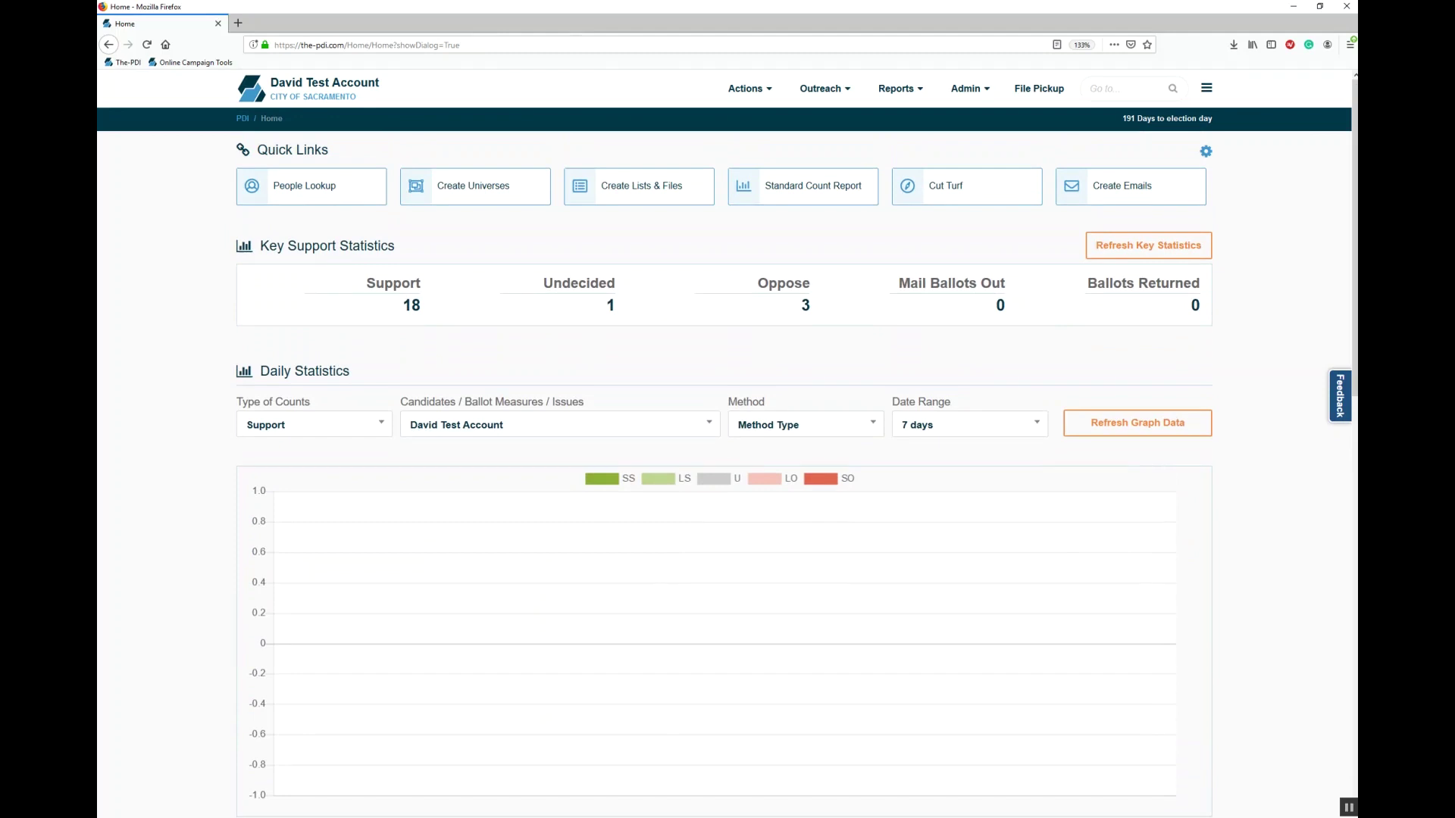
Step: In home page customization, make the first quick link Account Settings and remove the sixth
click(1206, 152)
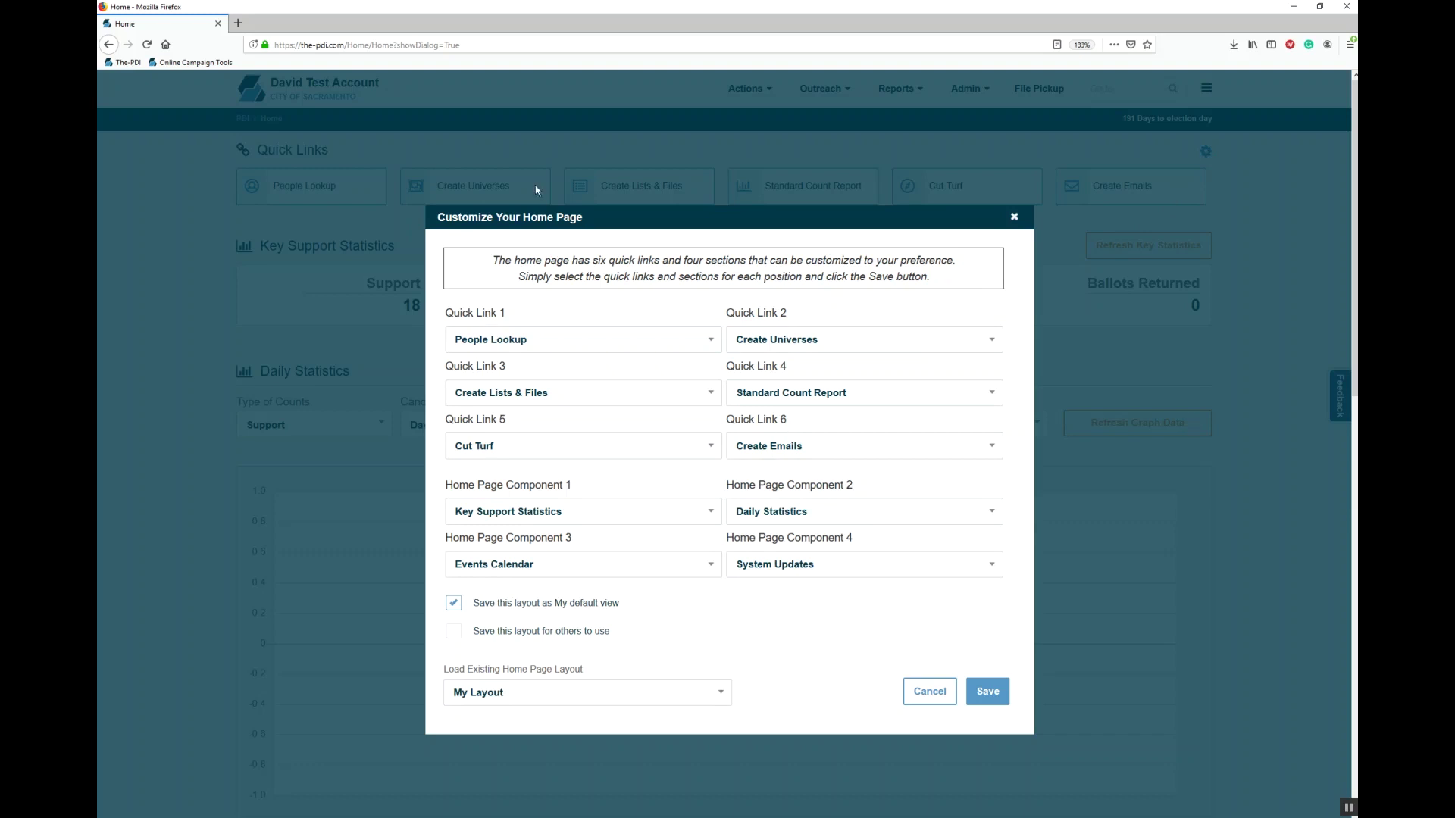
click(565, 338)
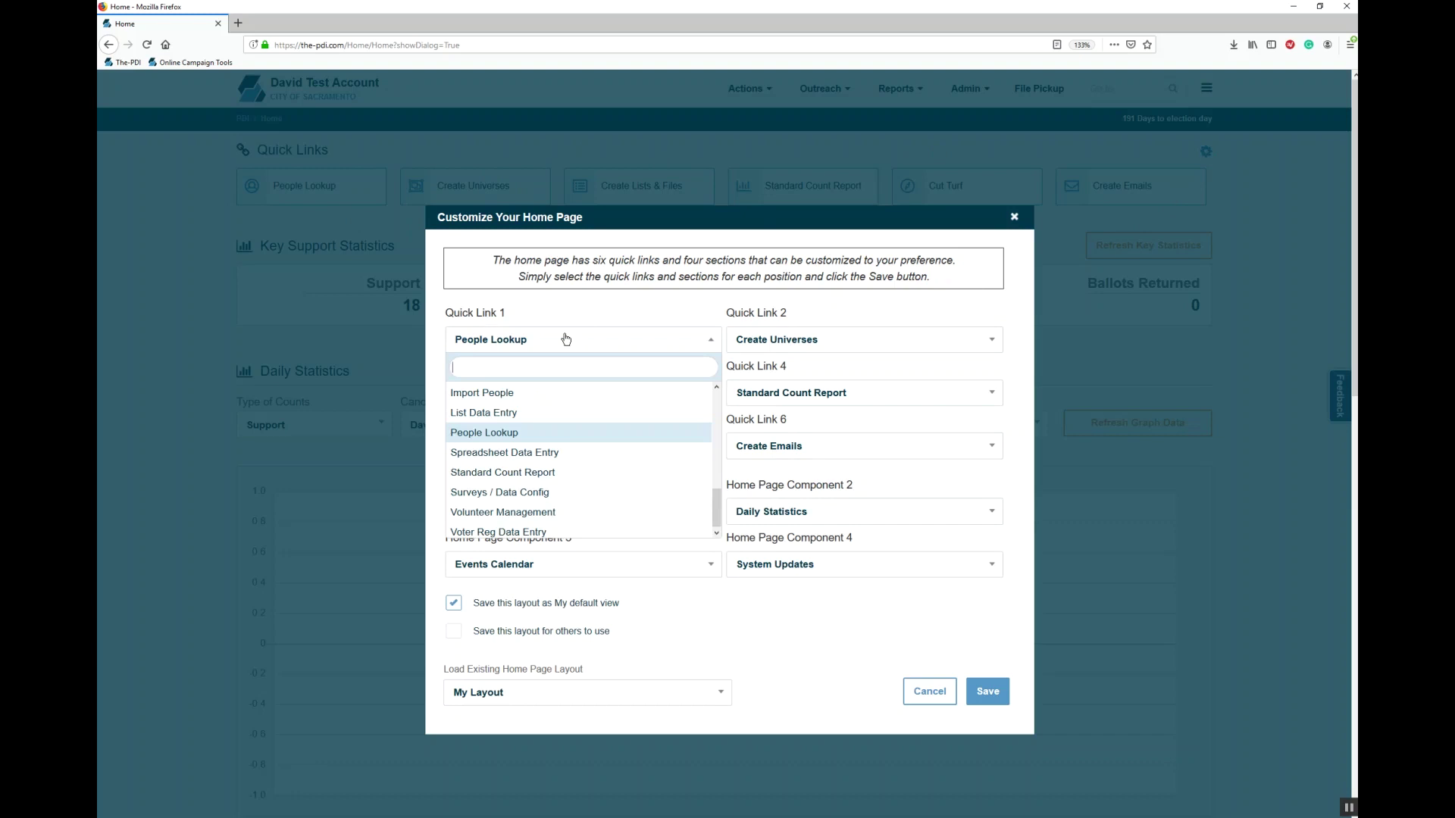
drag(717, 520, 709, 413)
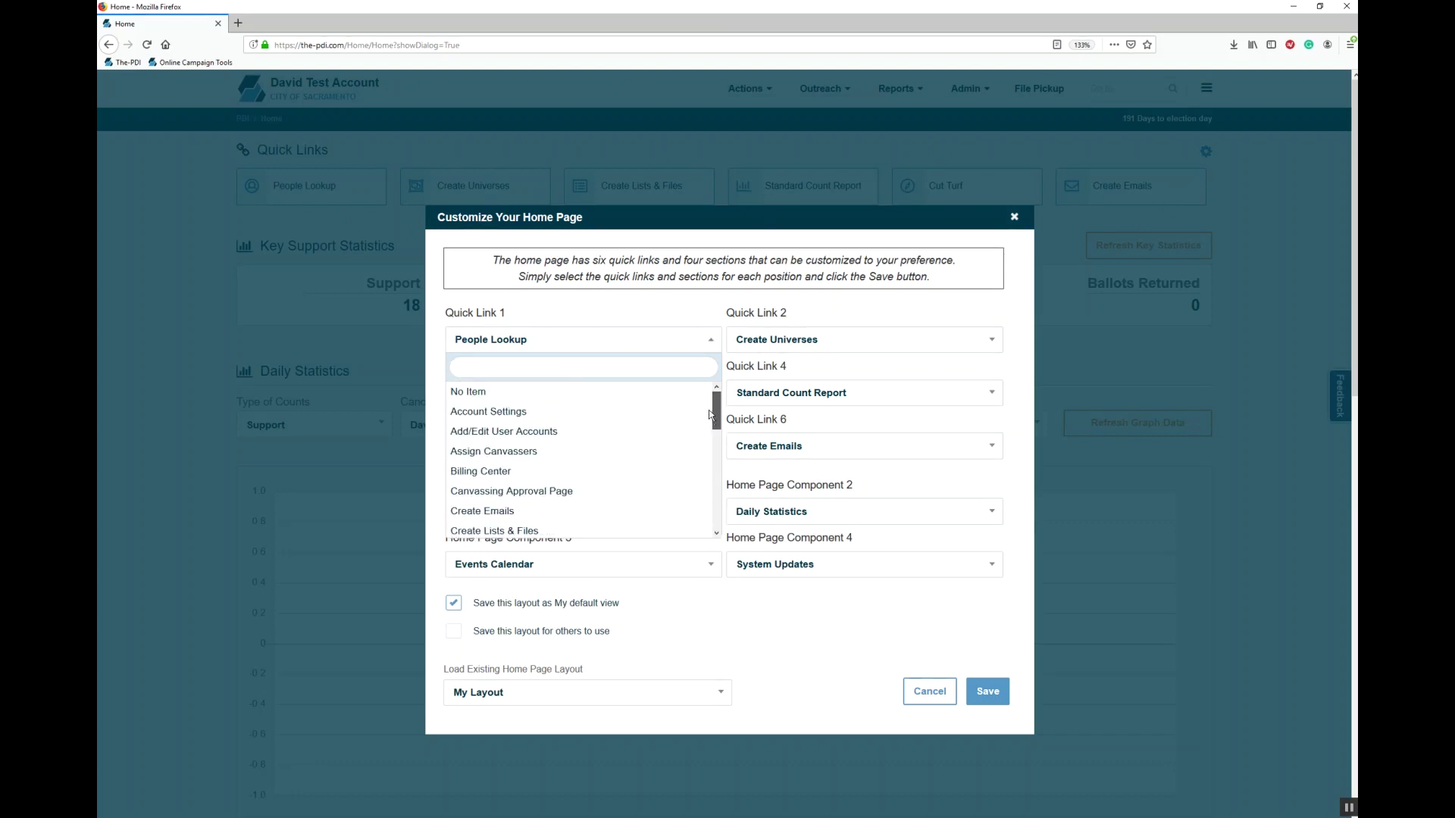
click(608, 413)
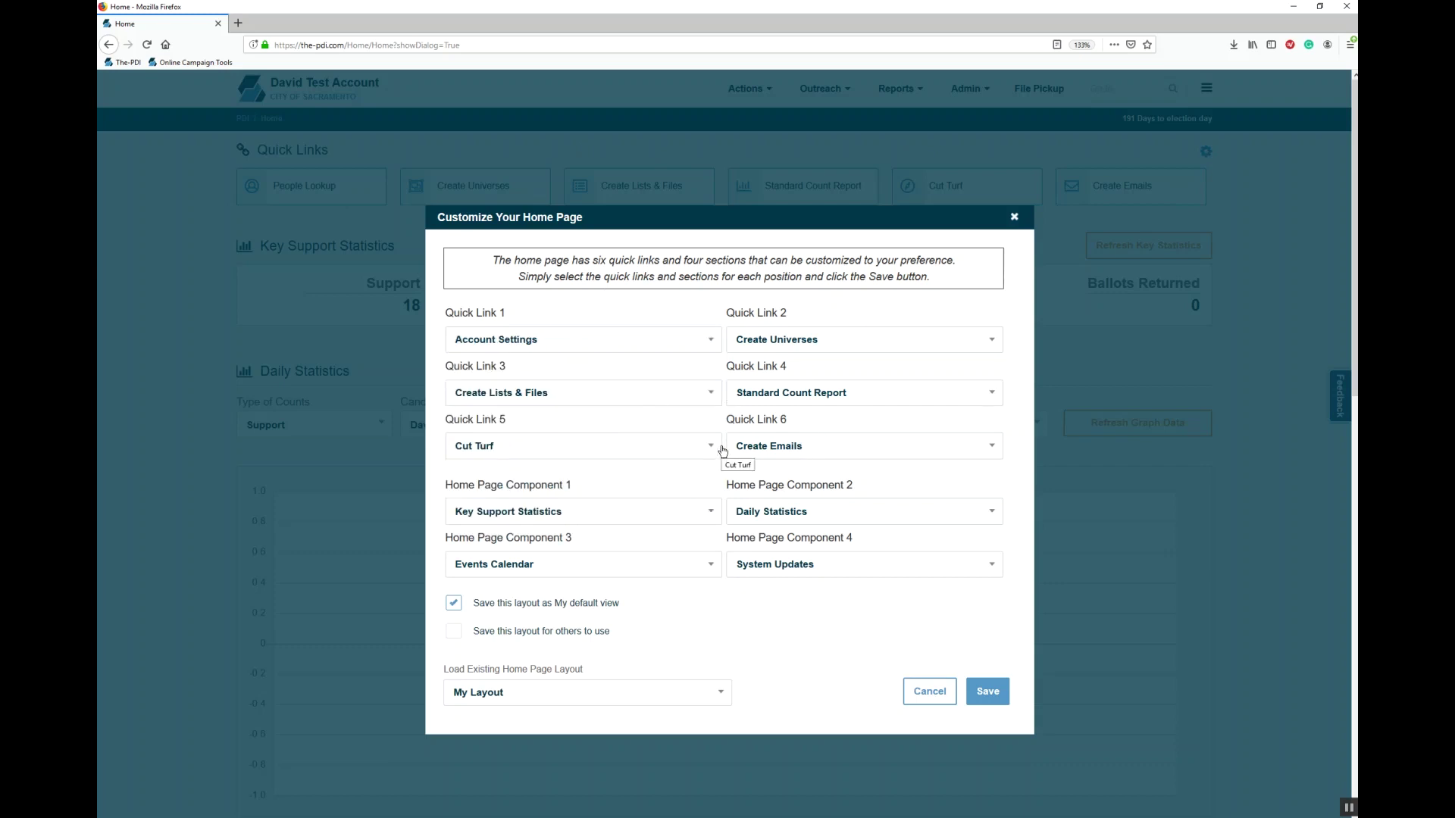
click(757, 453)
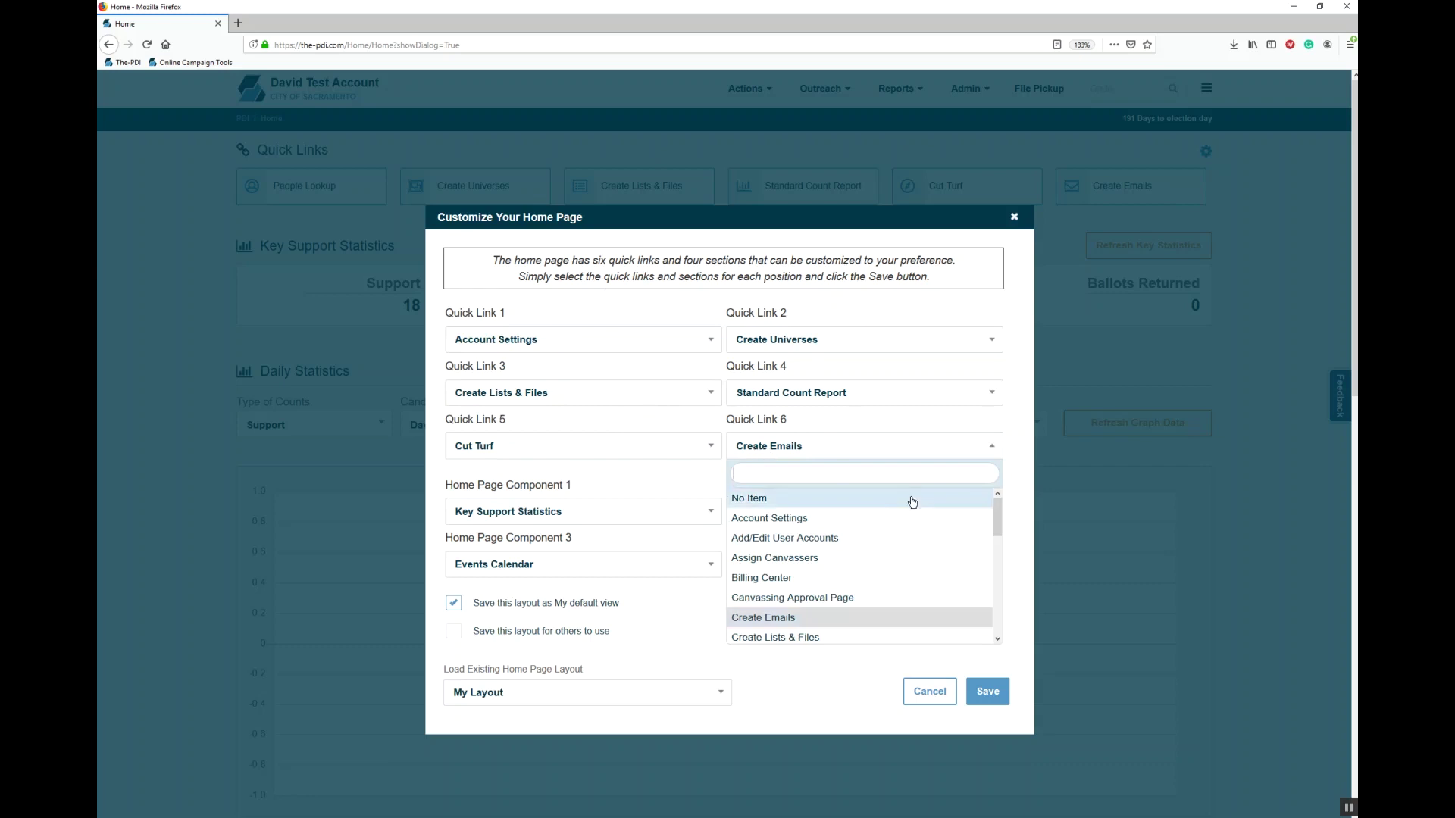
click(791, 499)
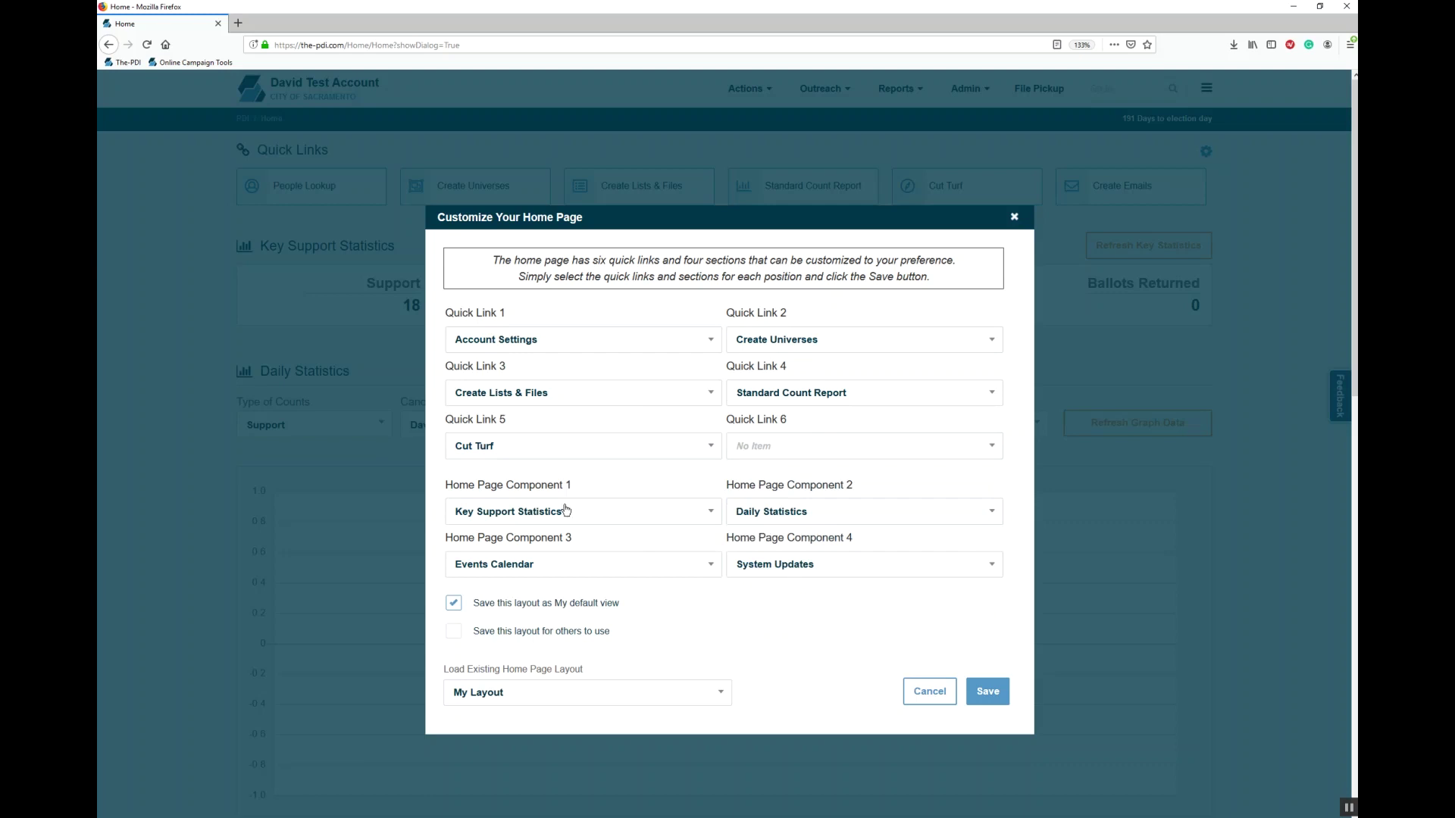
Step: Remove the first home page section and mark the layout to be saved for others
click(550, 513)
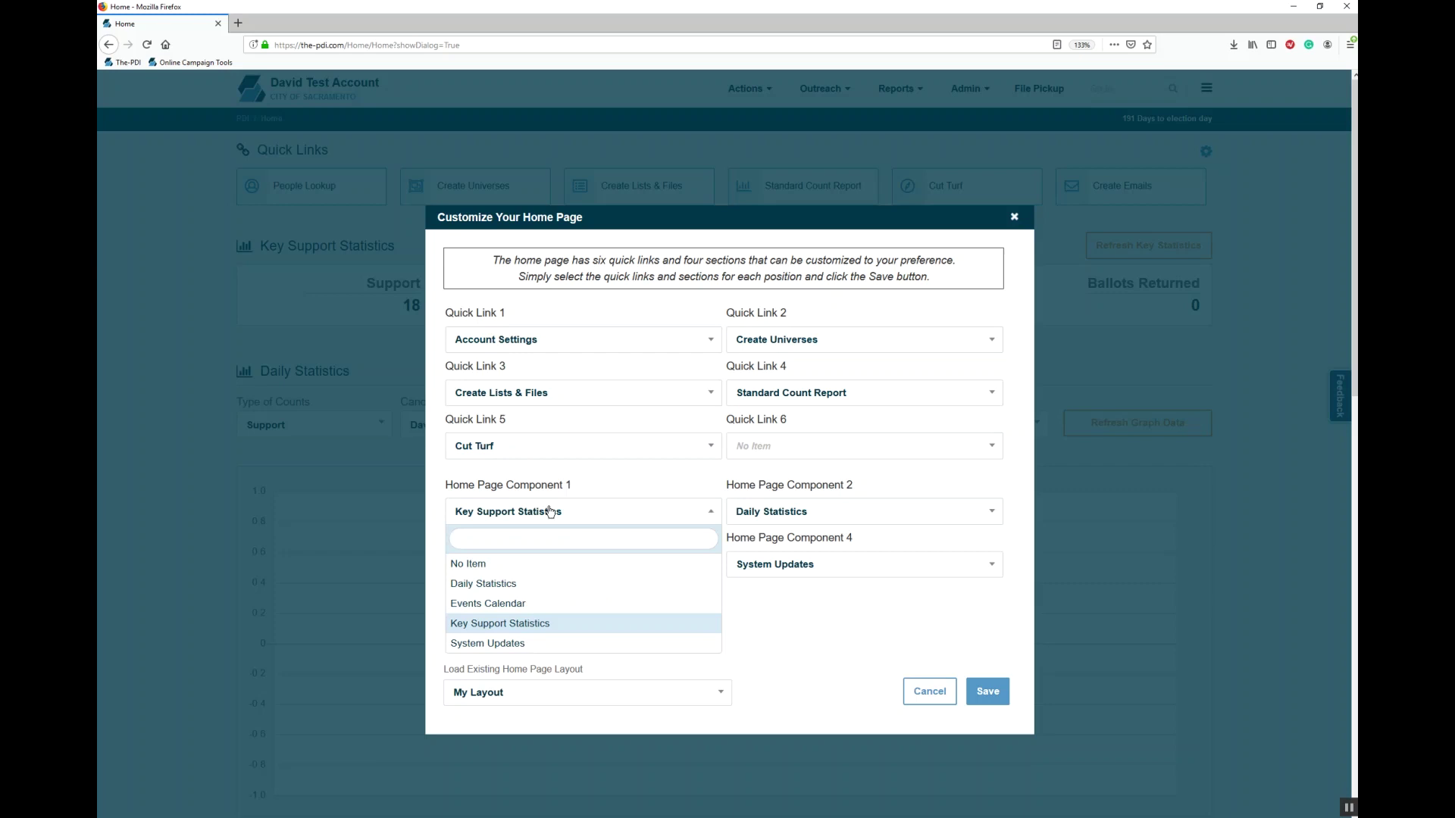
click(559, 573)
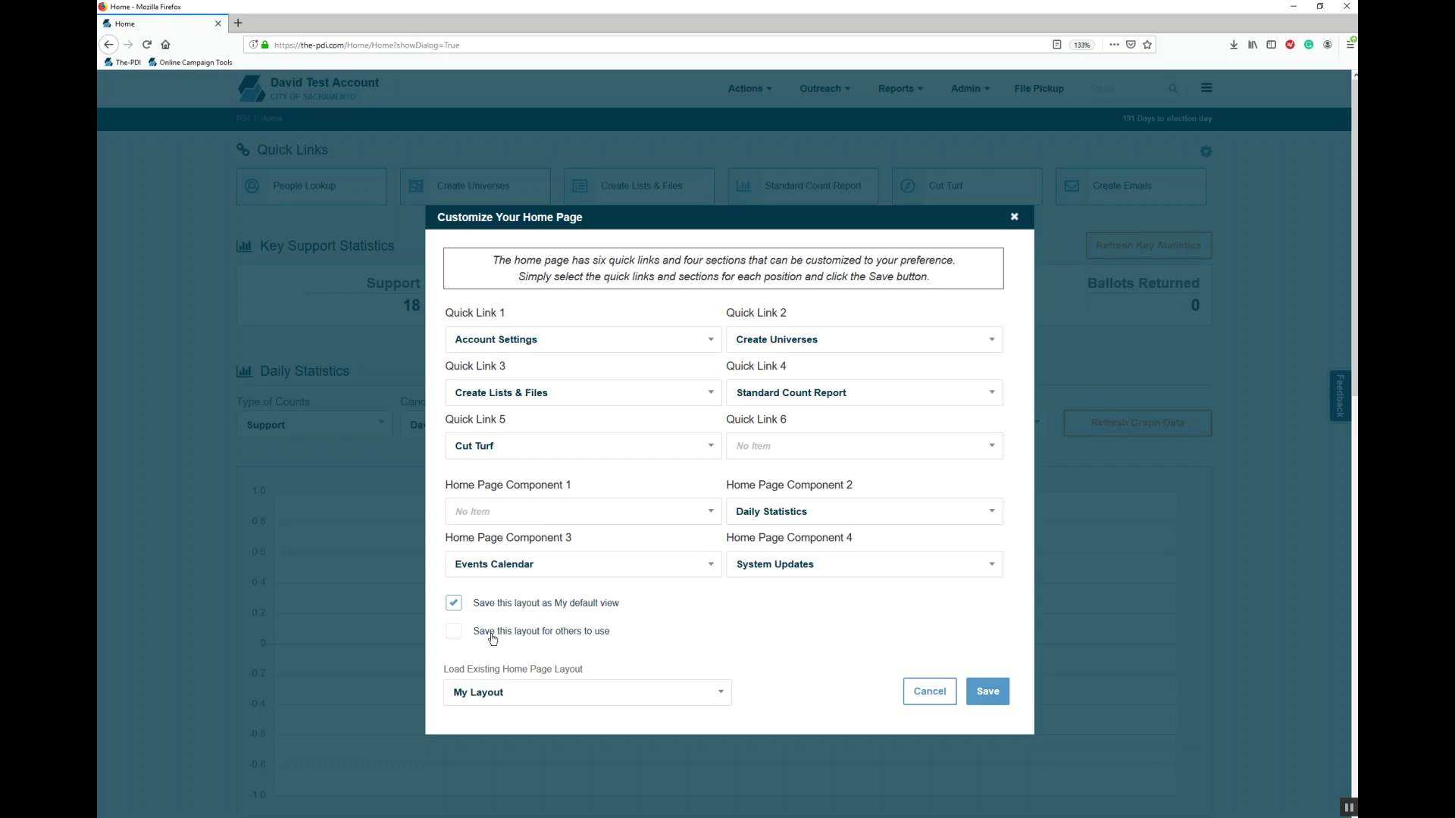
click(492, 633)
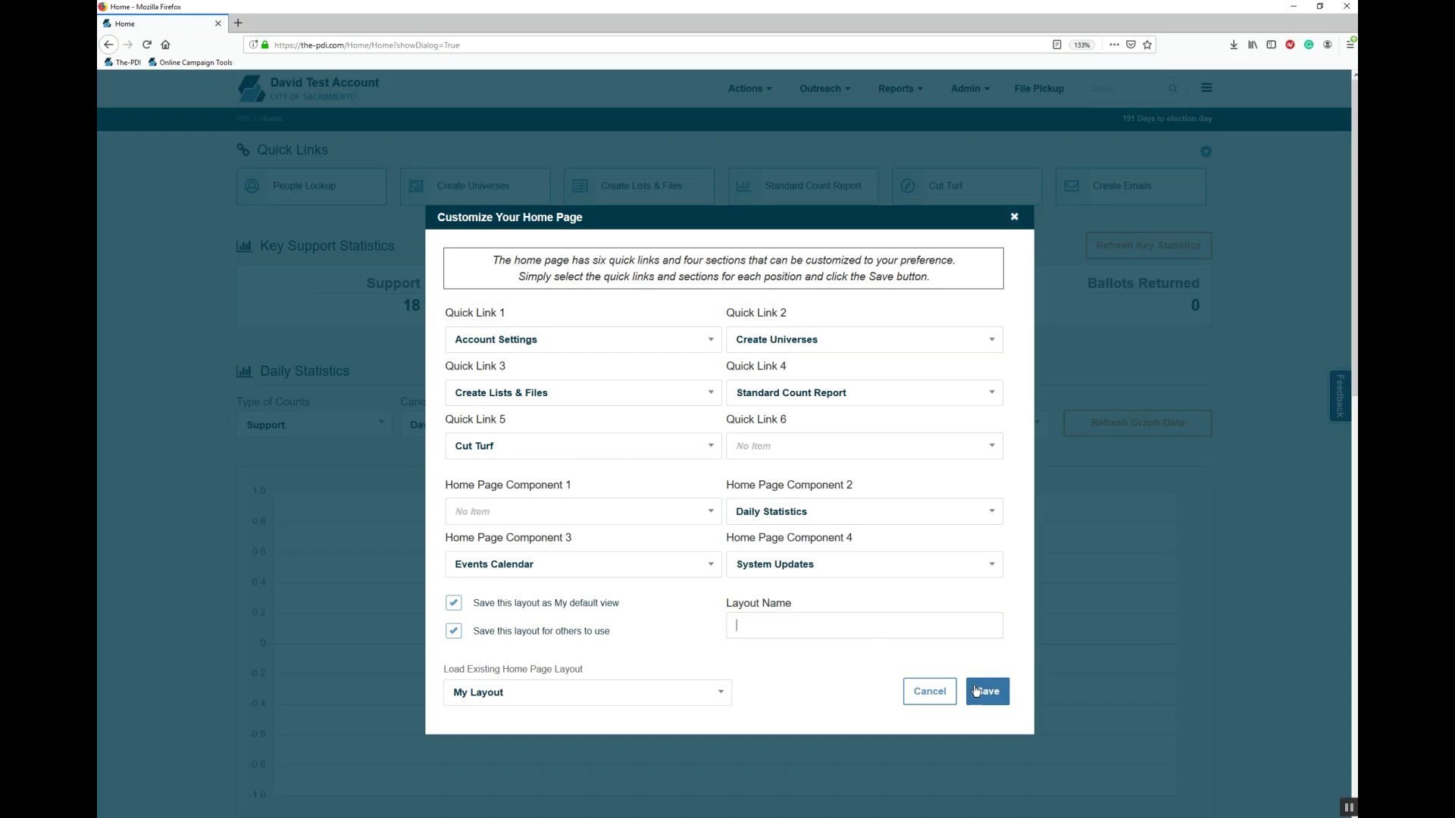
Step: Cancel the Customize Your Home Page dialog and bring up the Admin menu
click(927, 692)
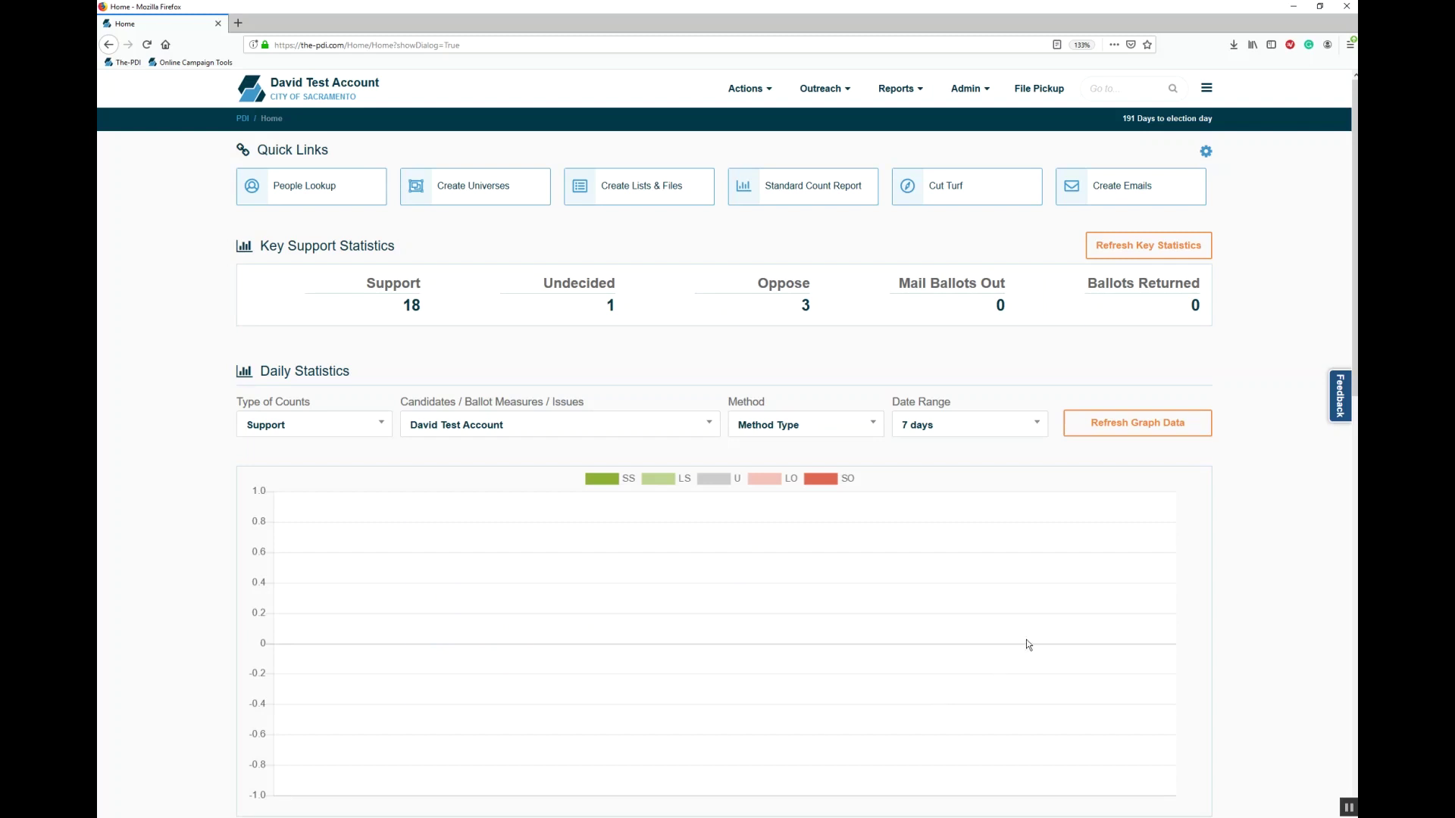
click(960, 88)
click(951, 88)
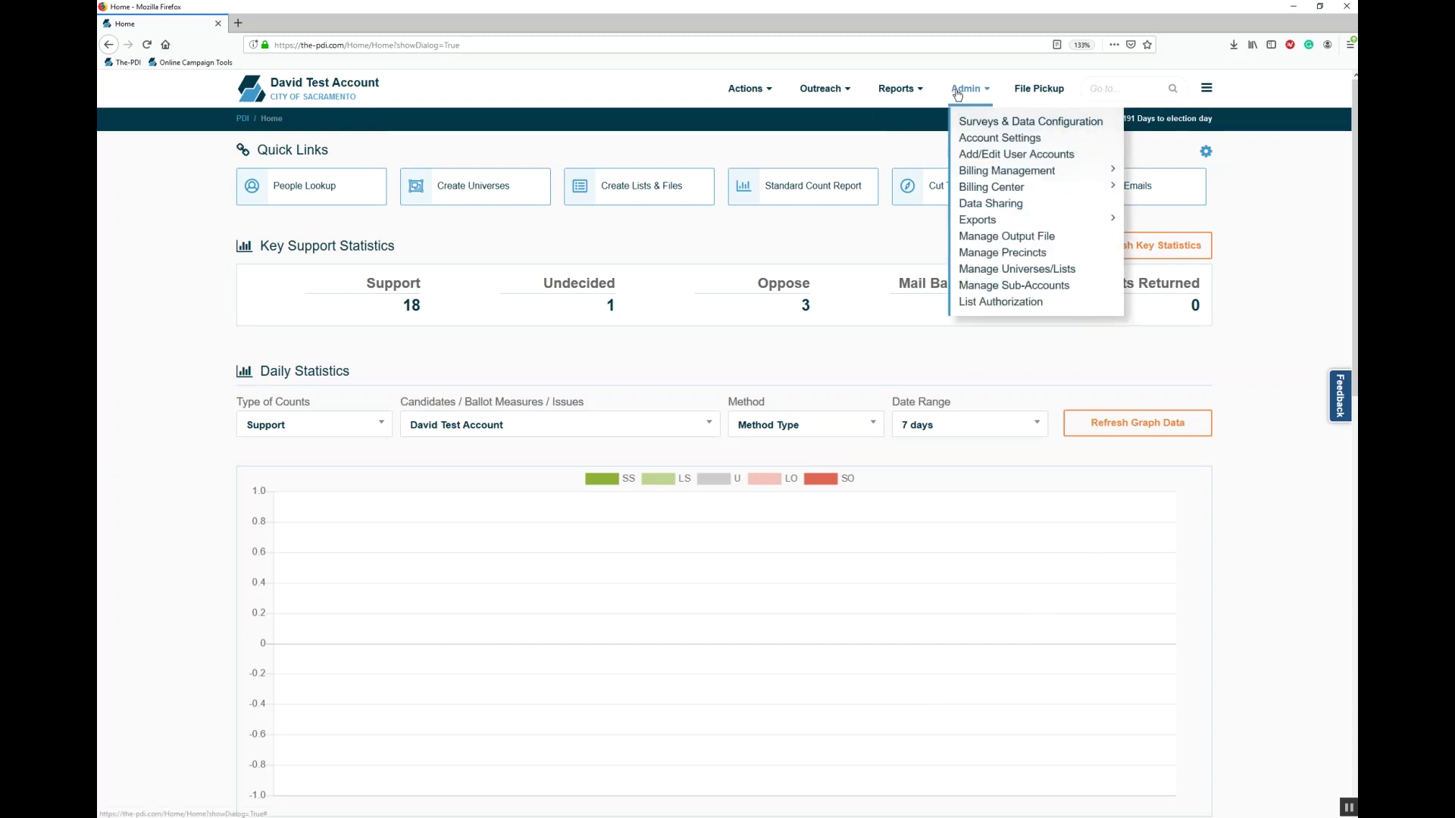
Step: Choose Add/Edit User Accounts from the Admin menu to reach Manage Users
click(994, 154)
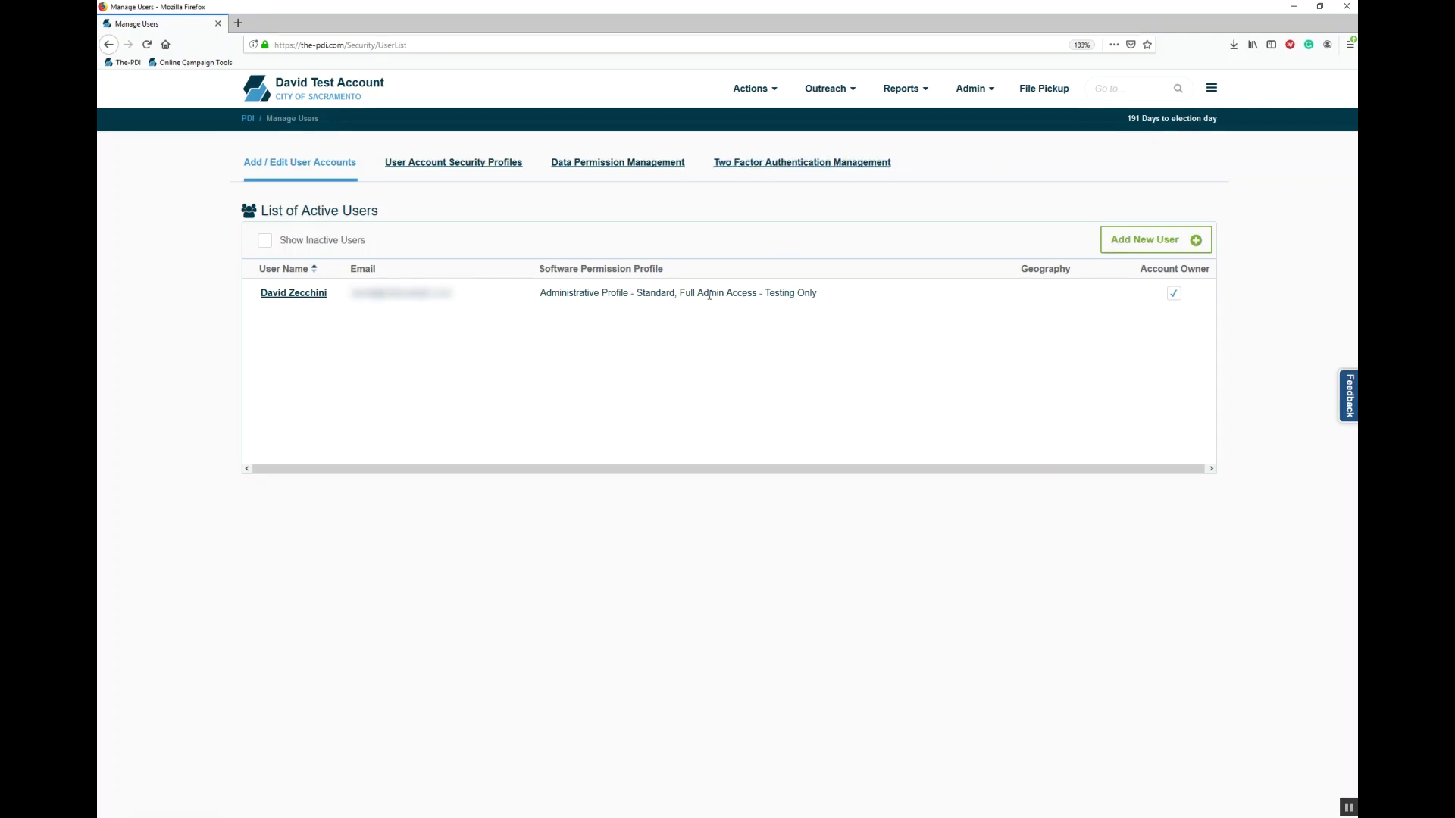
click(1151, 241)
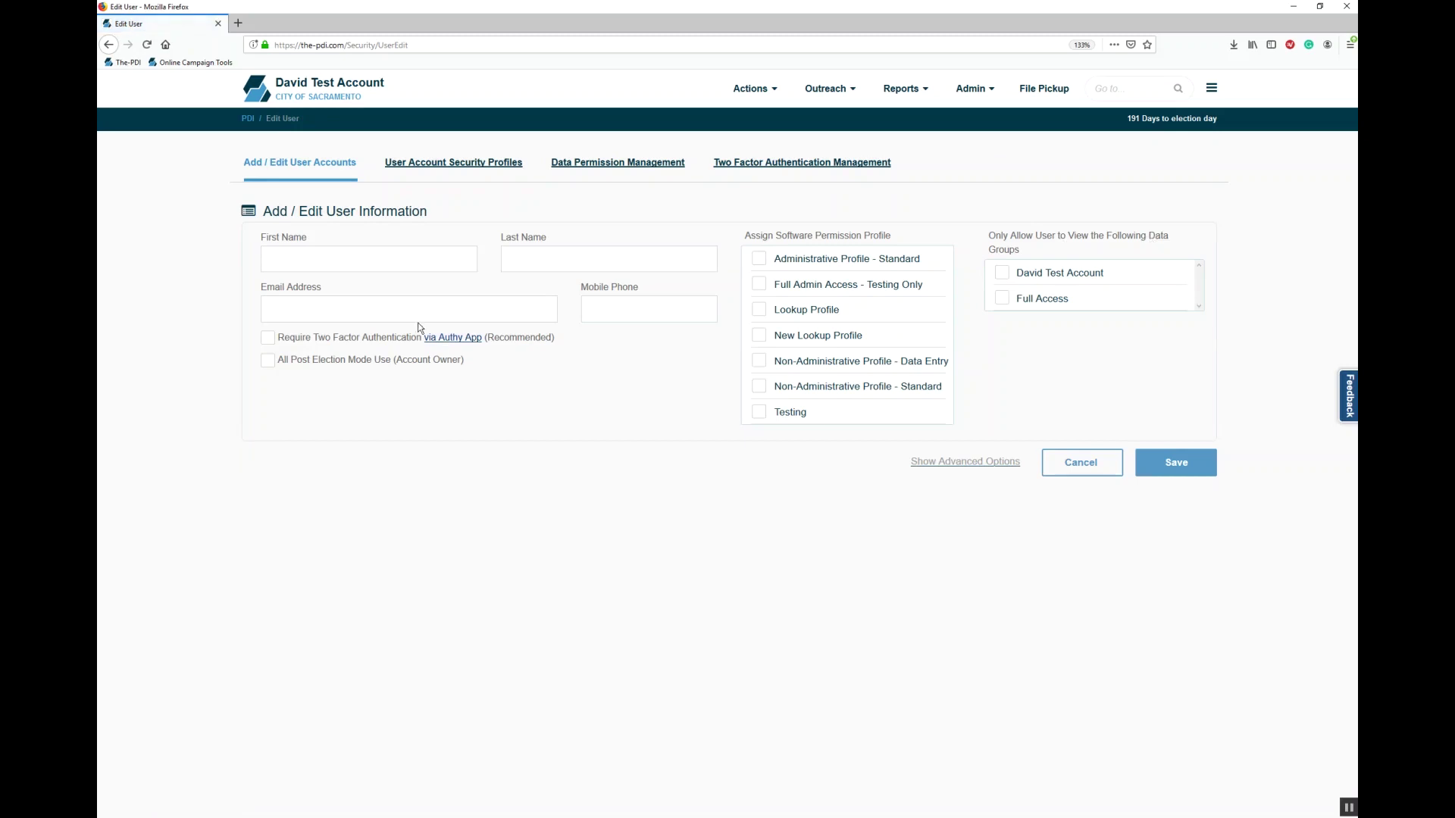
click(557, 251)
click(619, 314)
click(1067, 458)
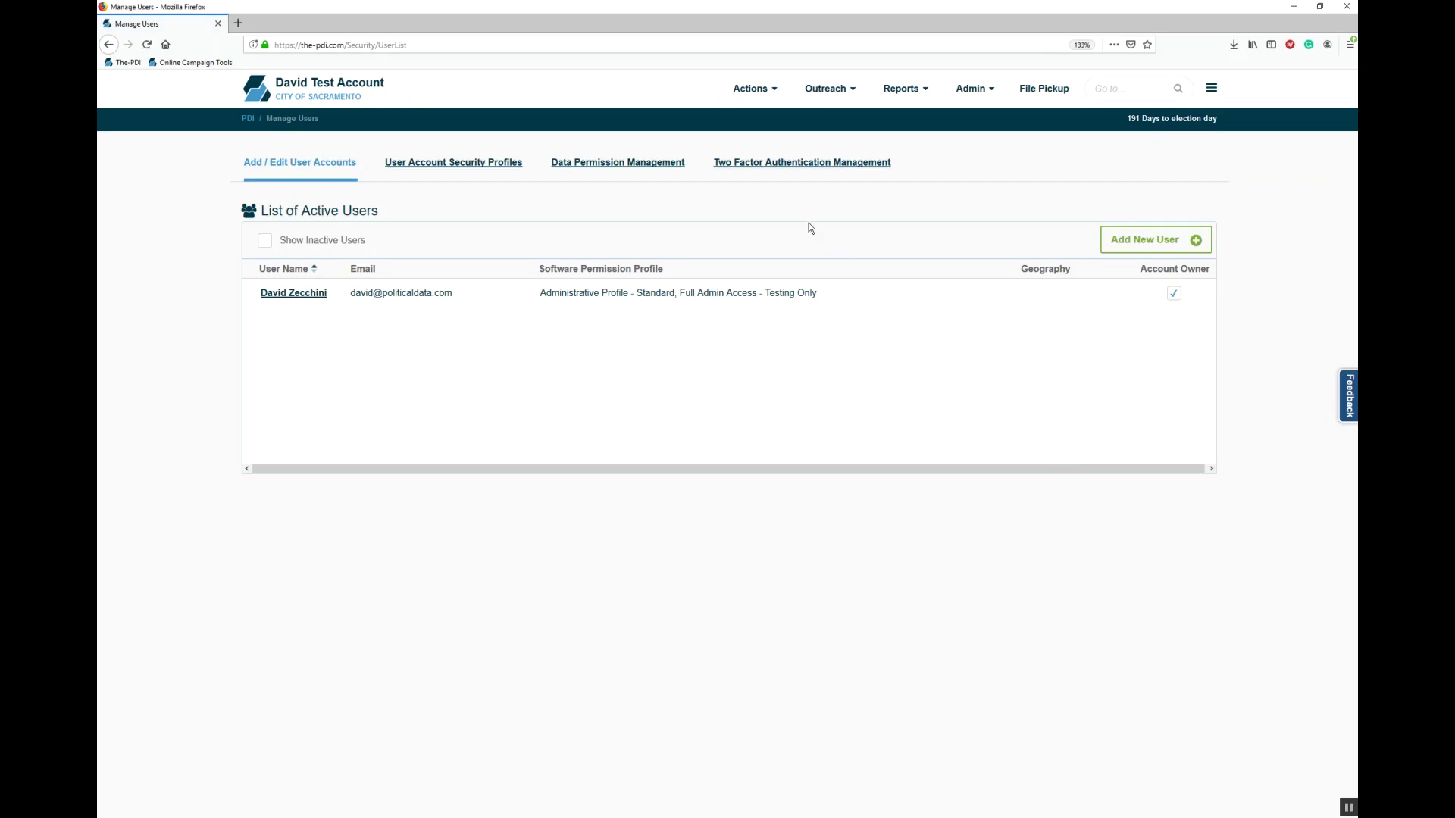
Step: Go to Individual People Search, keeping the record filter on Voters Only
click(752, 91)
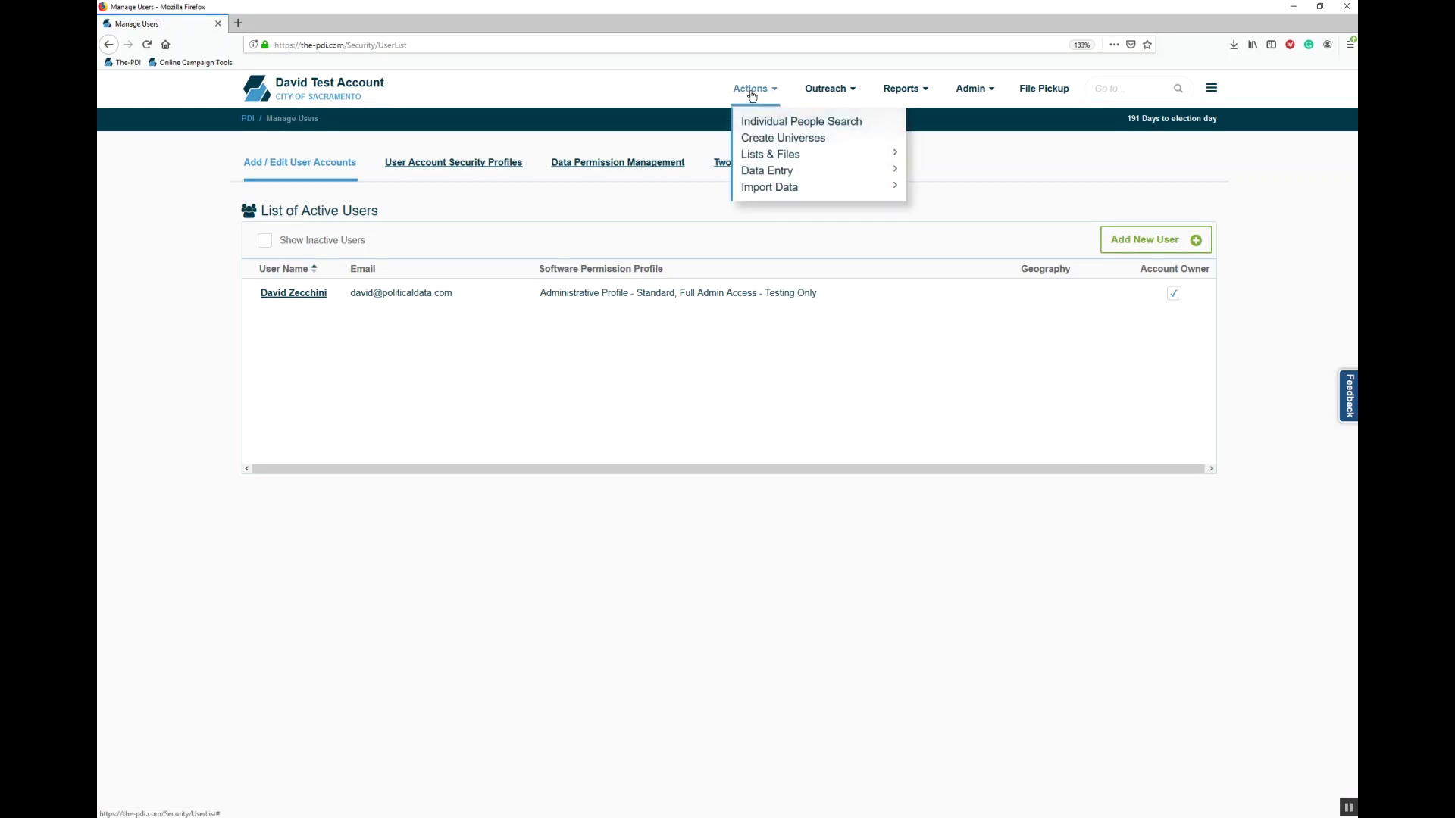
click(800, 126)
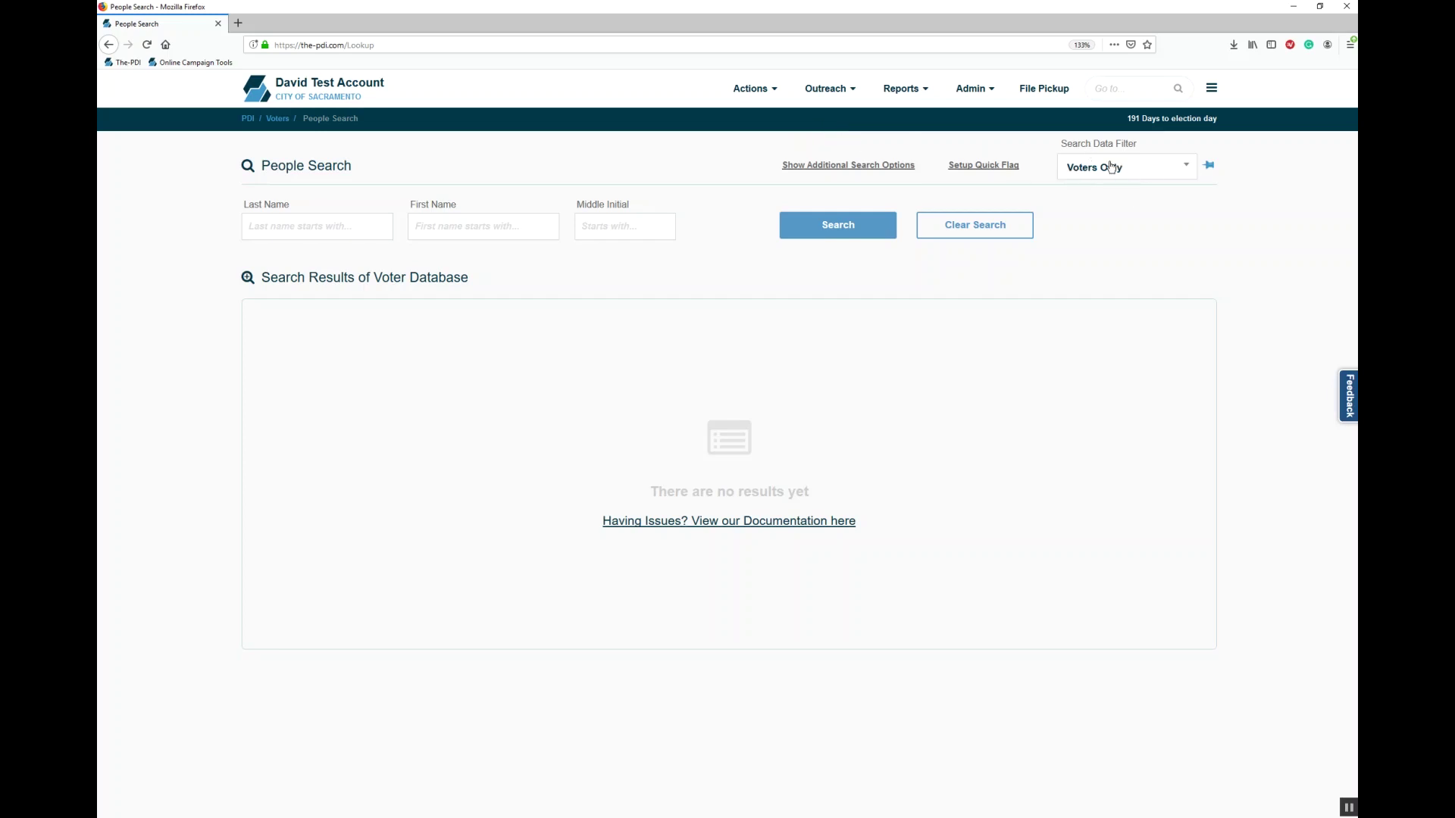
click(1111, 168)
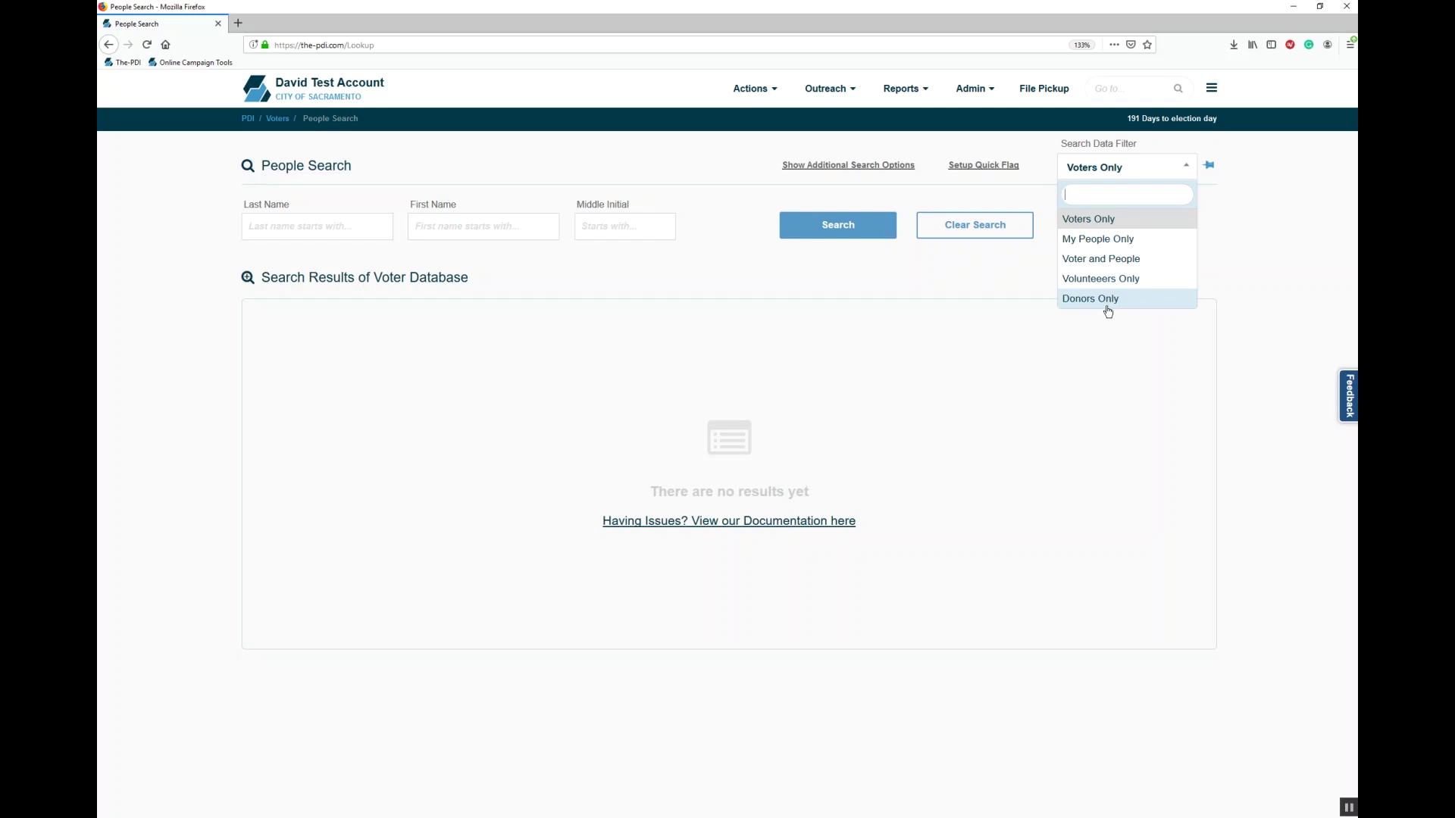
click(921, 315)
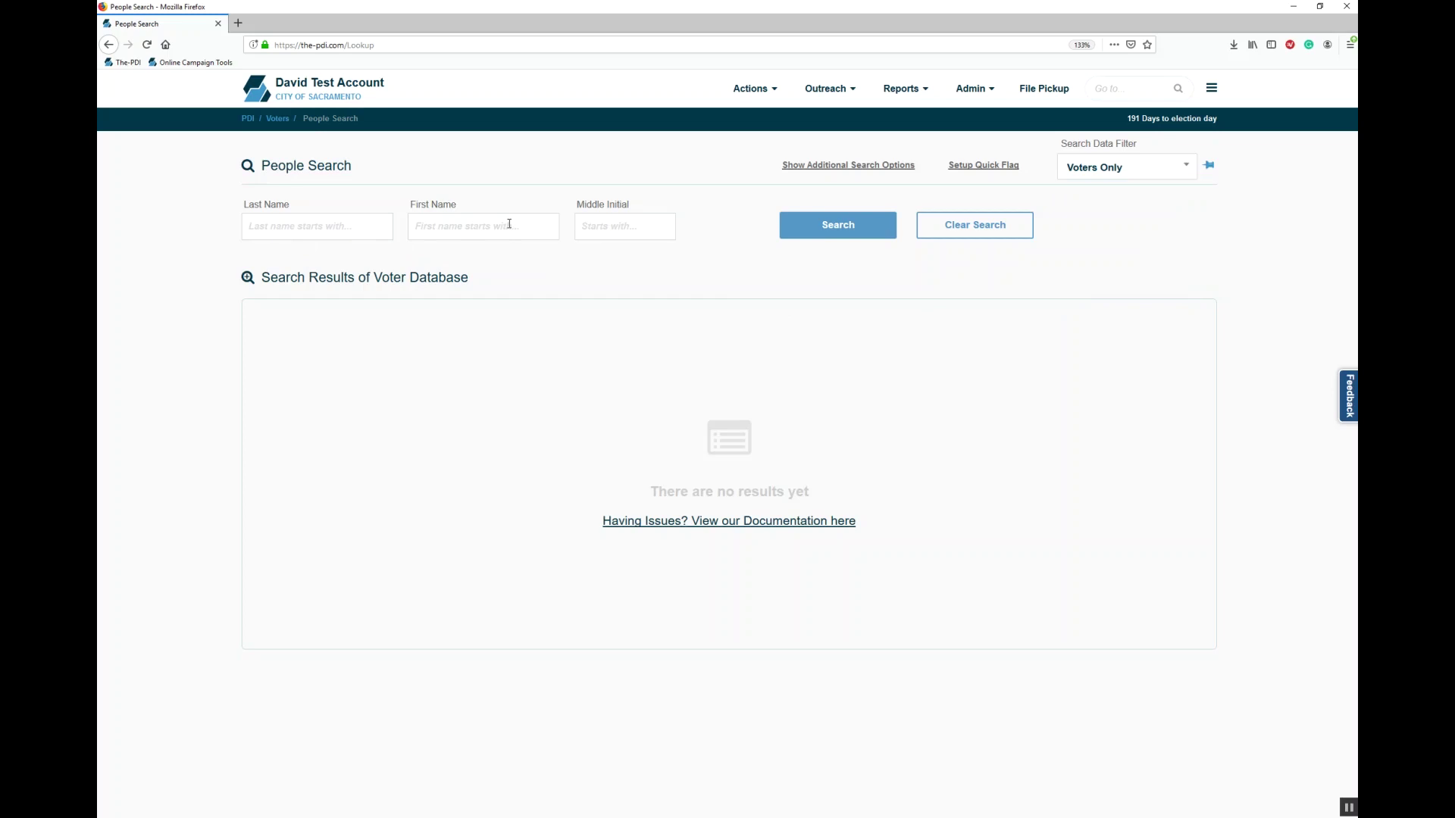
Step: Search for last name 'z' and first name 'd', returning 94 voters
click(356, 238)
text(z)
click(441, 225)
text(d)
click(873, 225)
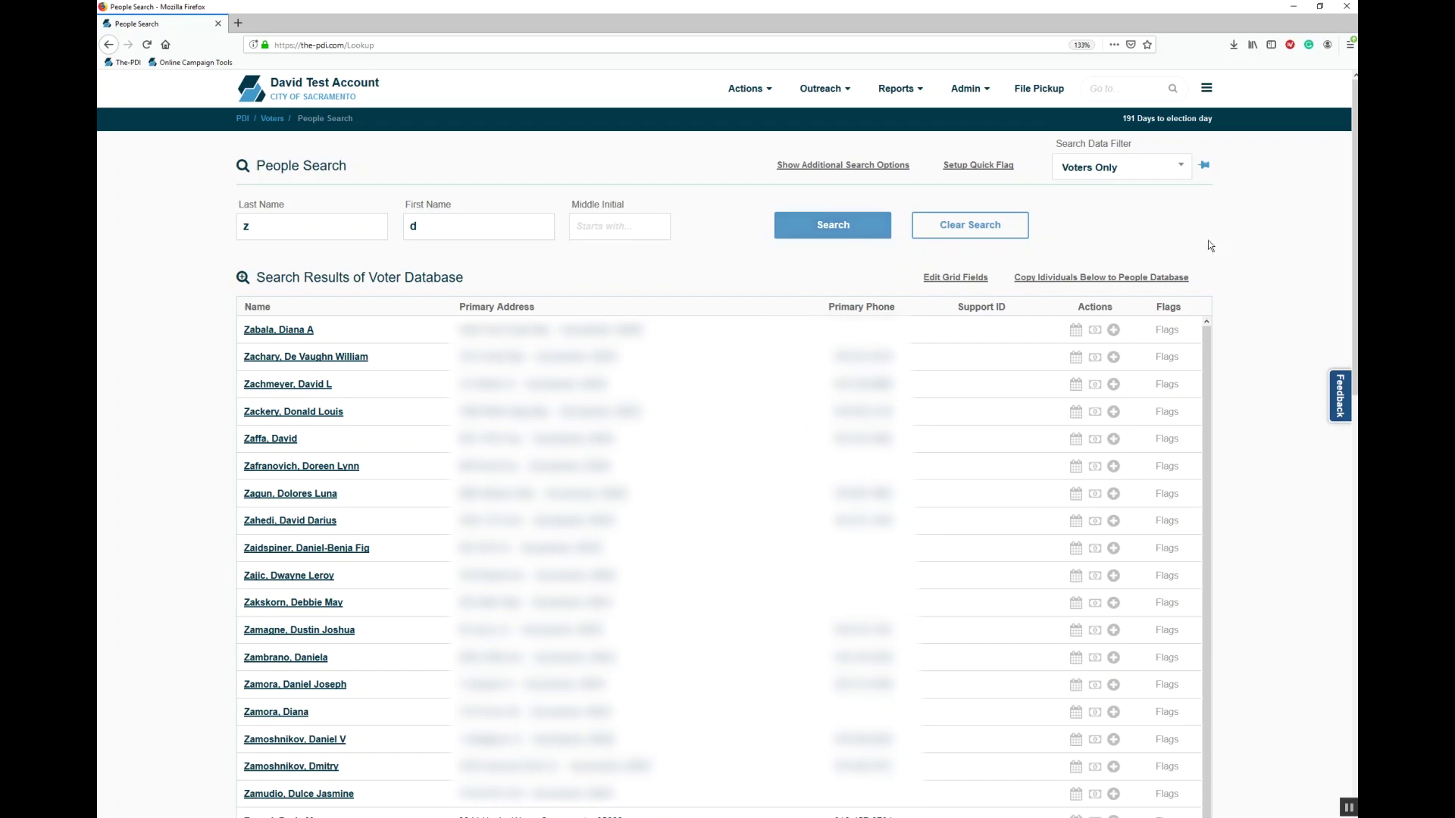
scroll(1098, 455, down, 15)
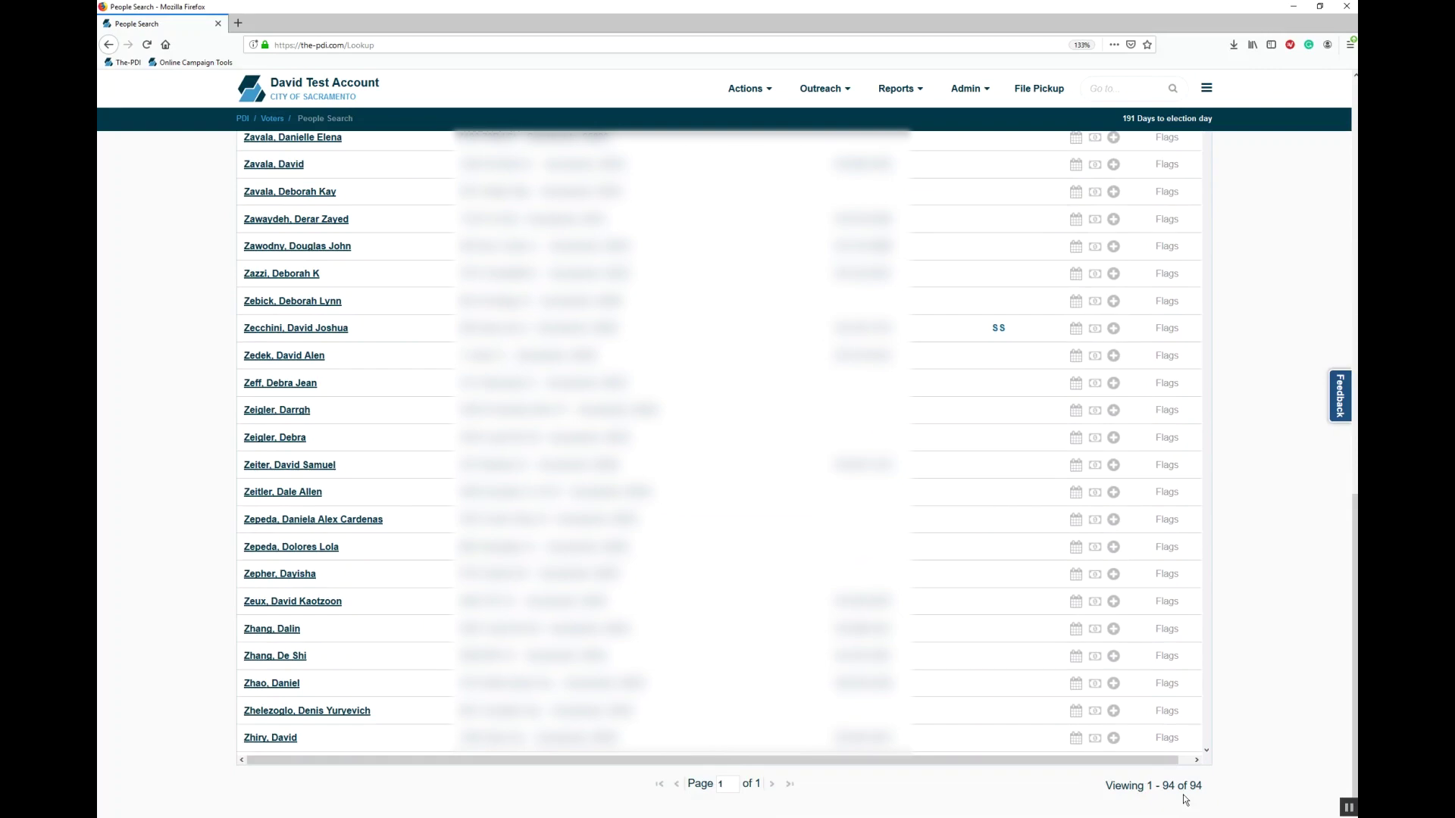
scroll(1297, 287, up, 10)
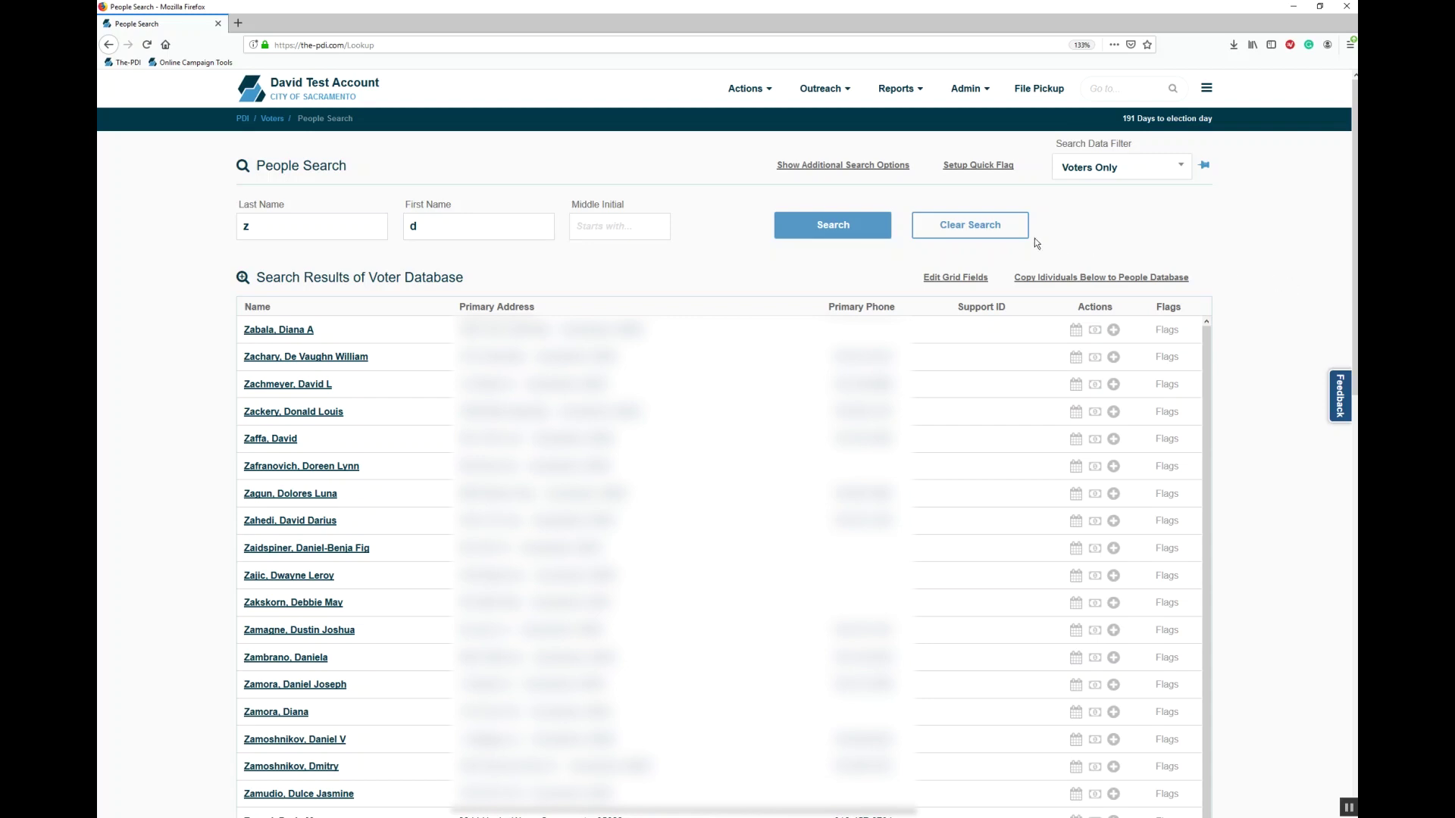
Step: Add a Party filter of Democrat to the search, narrowing results to 38 voters
click(841, 167)
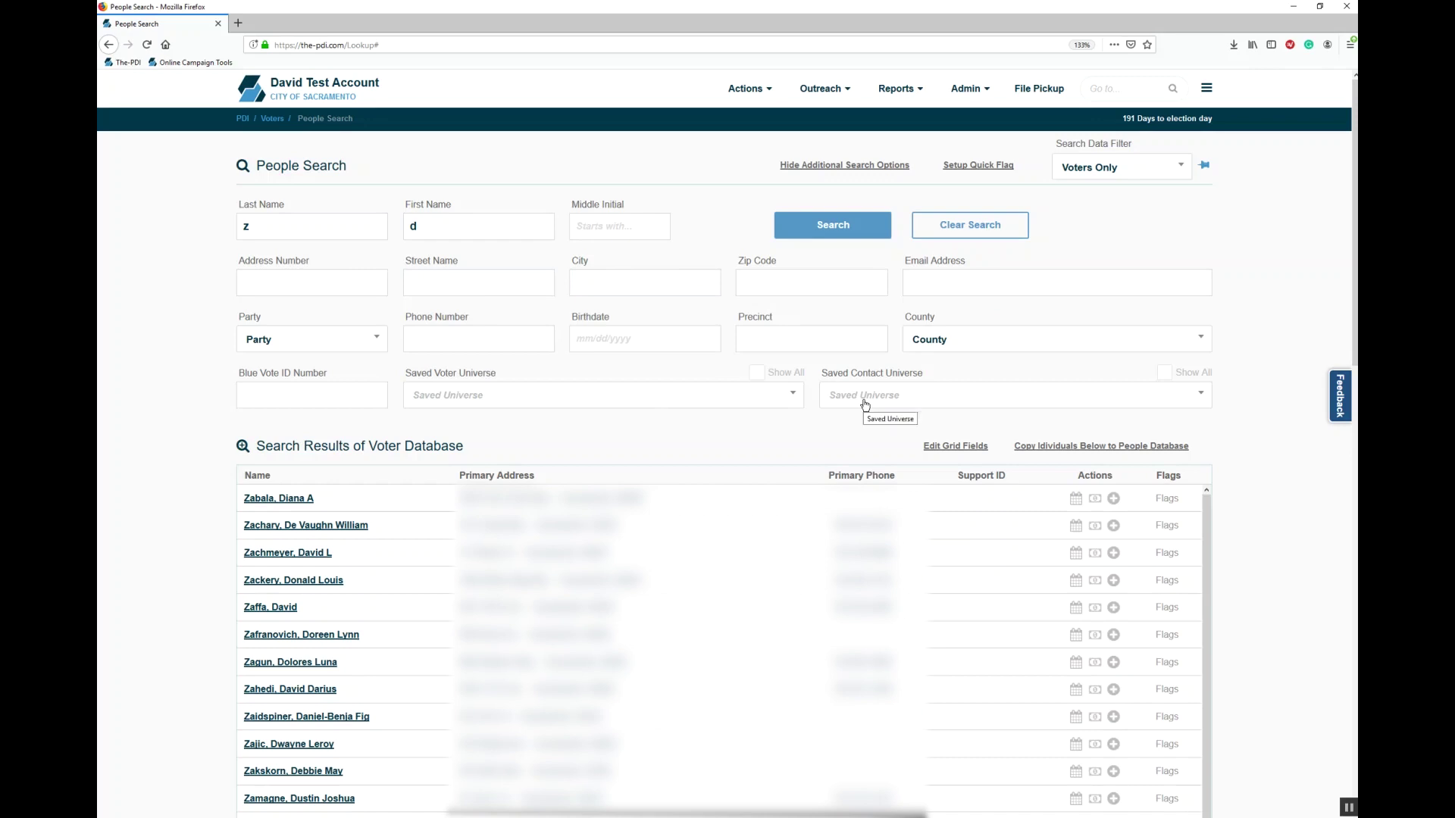
click(268, 339)
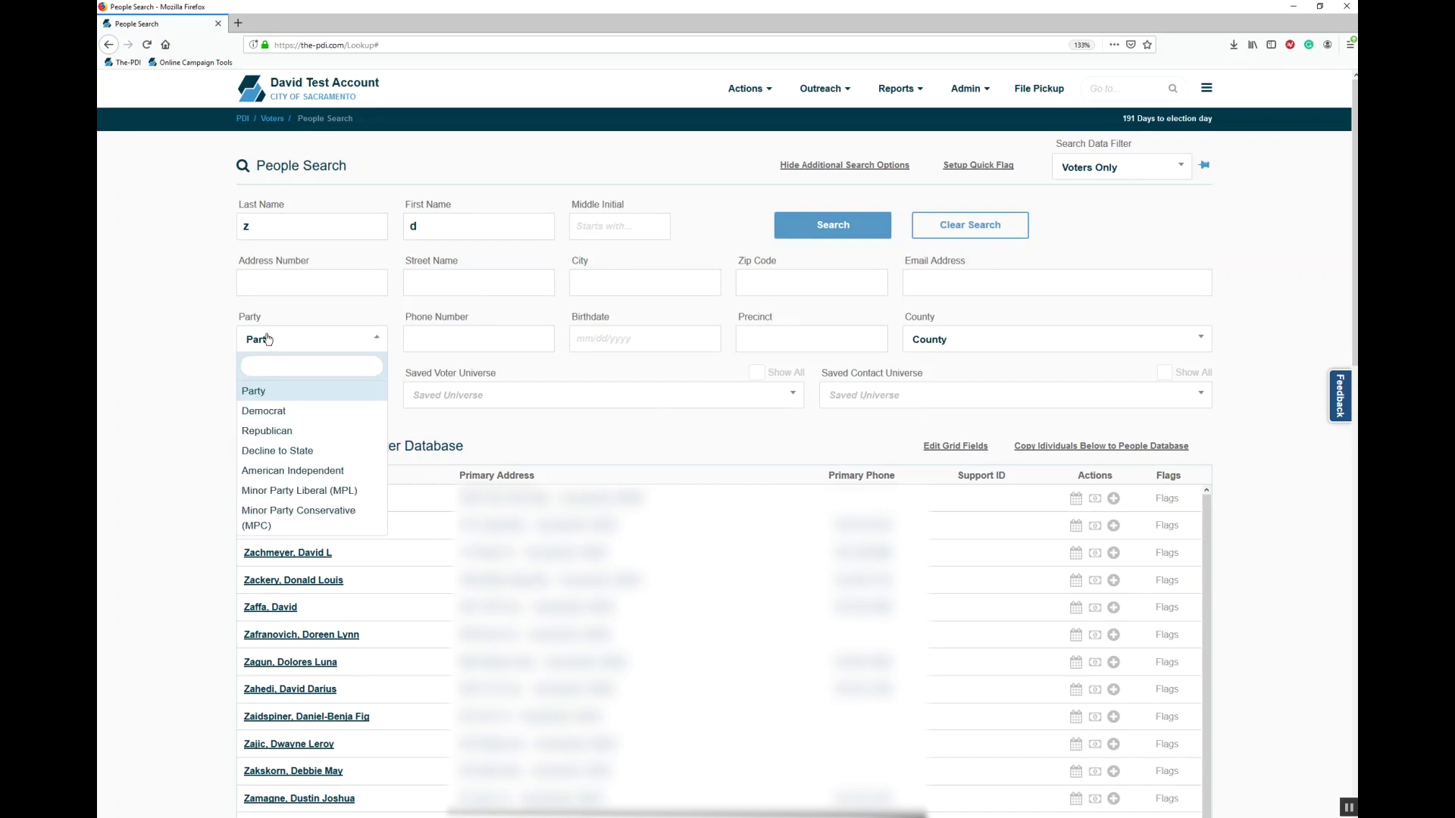
click(292, 410)
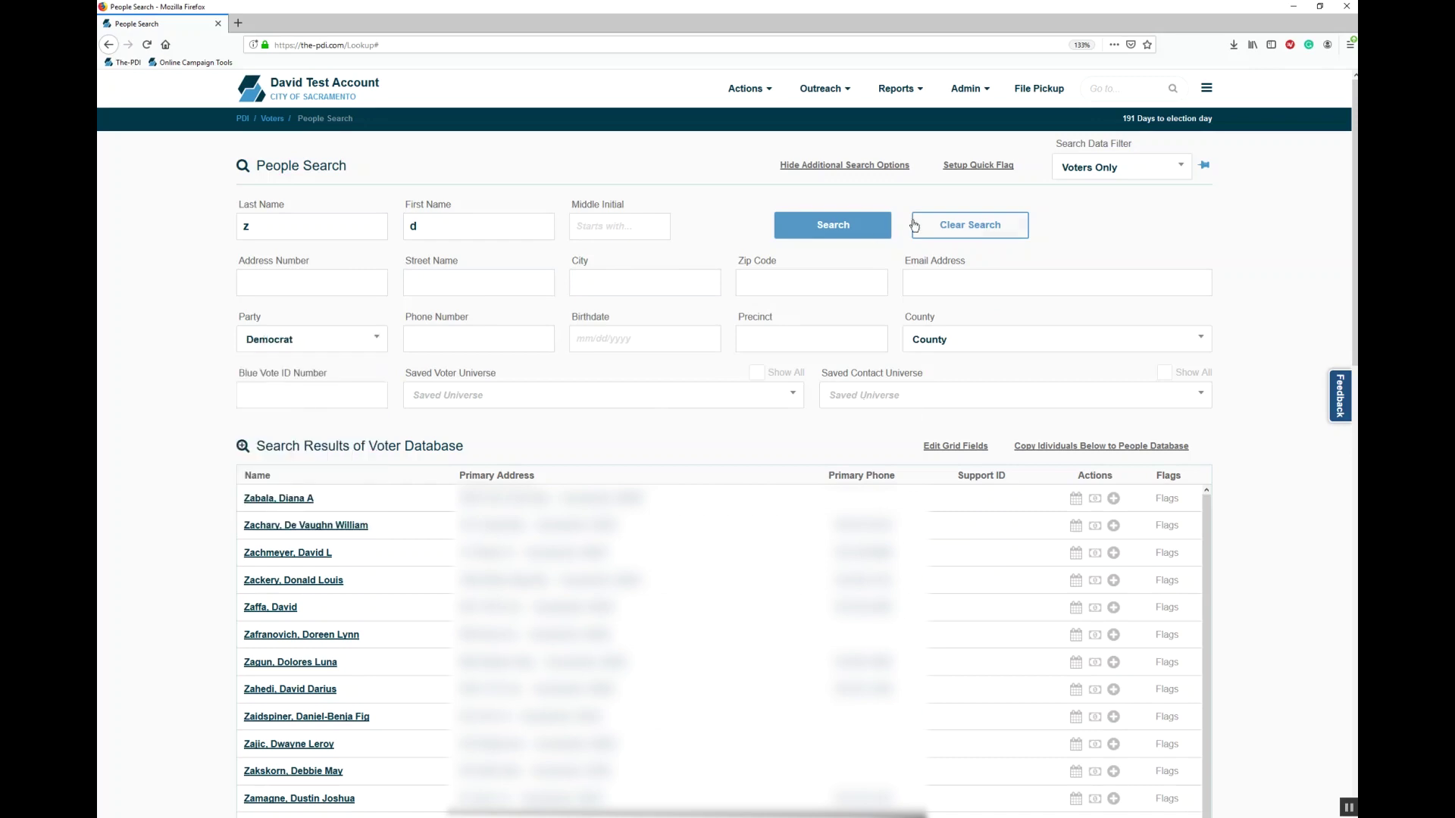
click(854, 236)
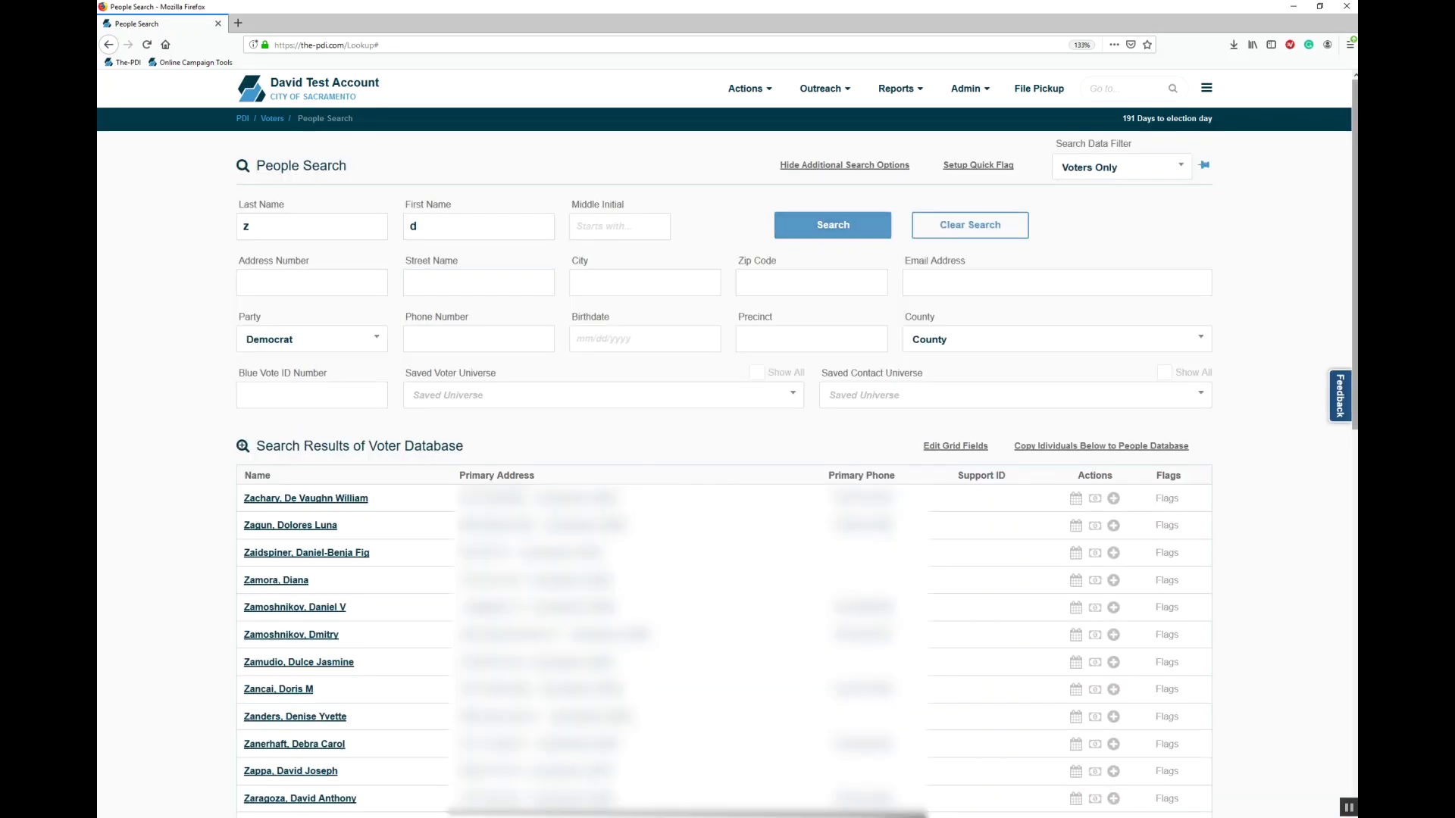
scroll(868, 237, down, 10)
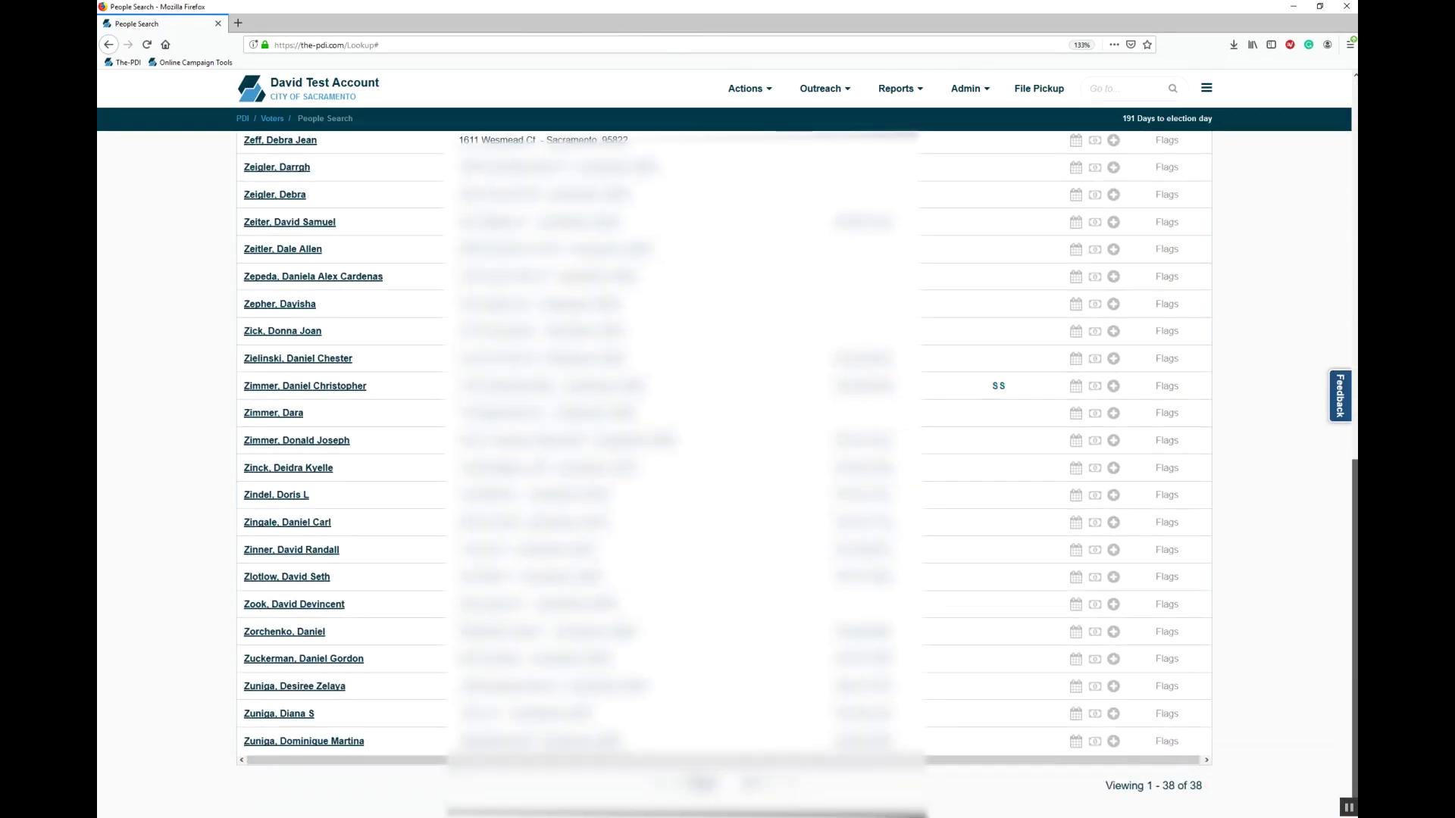
scroll(723, 473, up, 2)
scroll(1355, 691, up, 1)
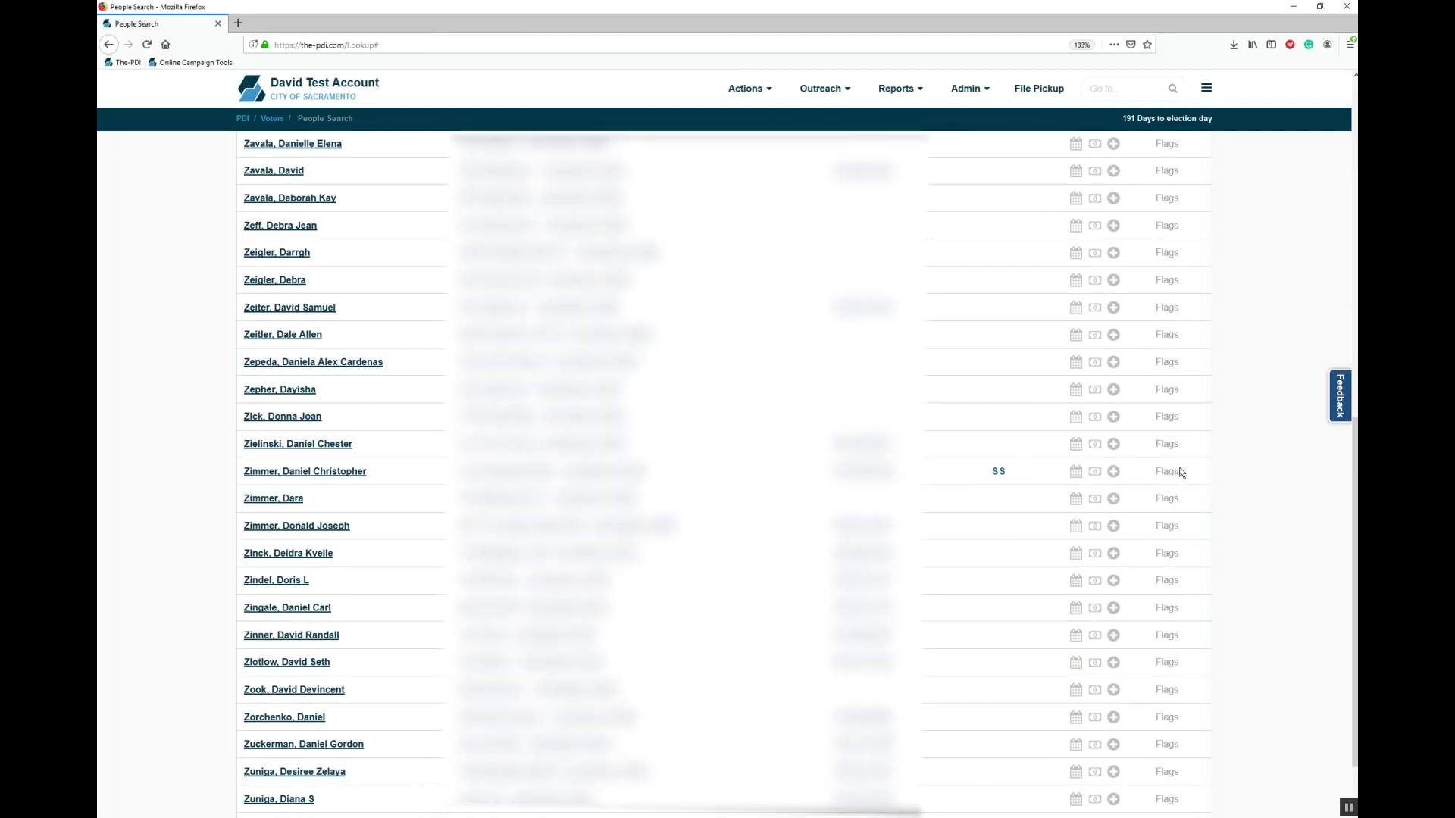
Step: Open the contact record of the voter marked SS
mouse_move(1173, 477)
mouse_move(1169, 447)
click(331, 473)
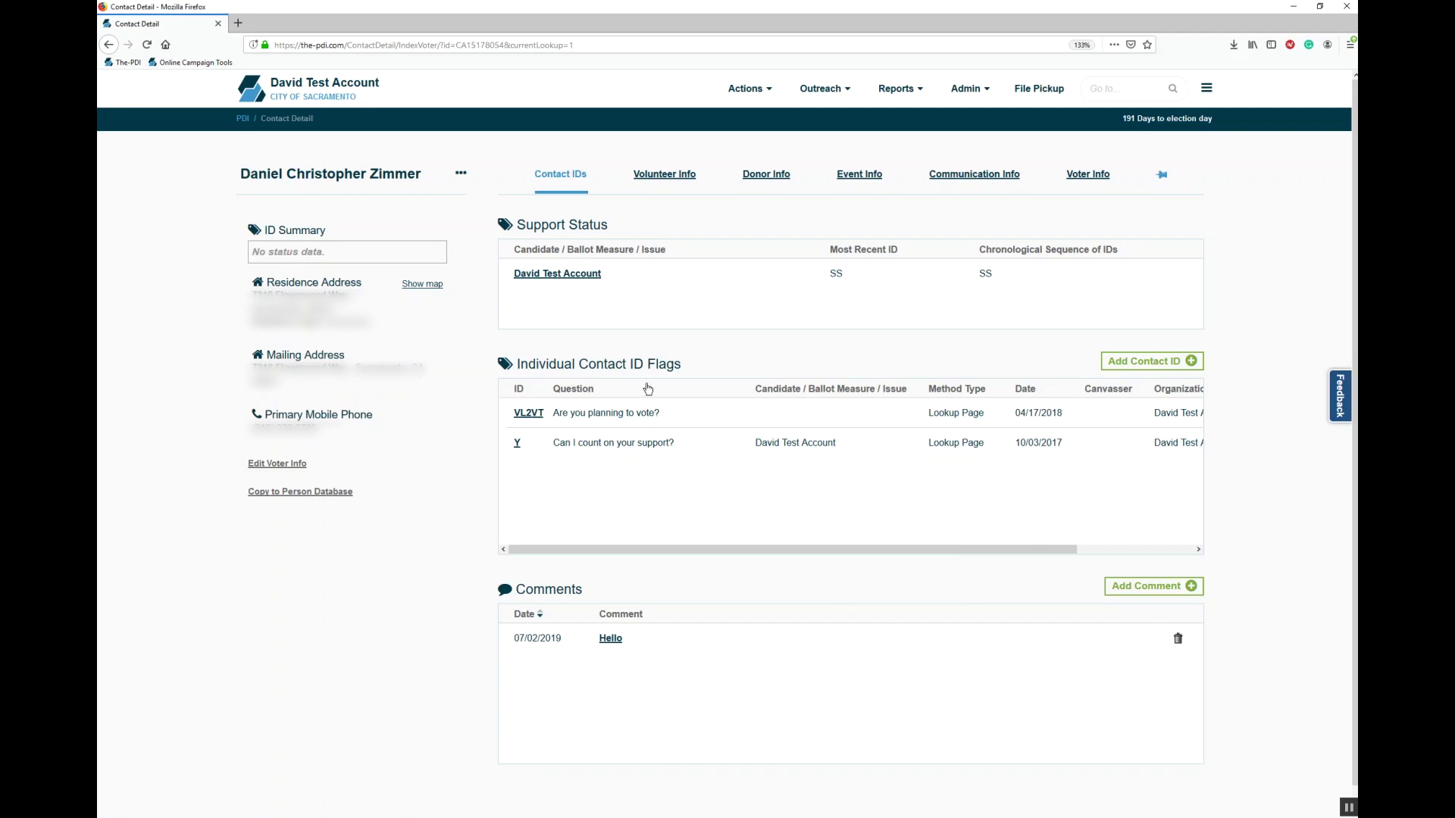
Step: Browse the voter's Volunteer, Donor, Event, Communication and Voter Info tabs
click(653, 177)
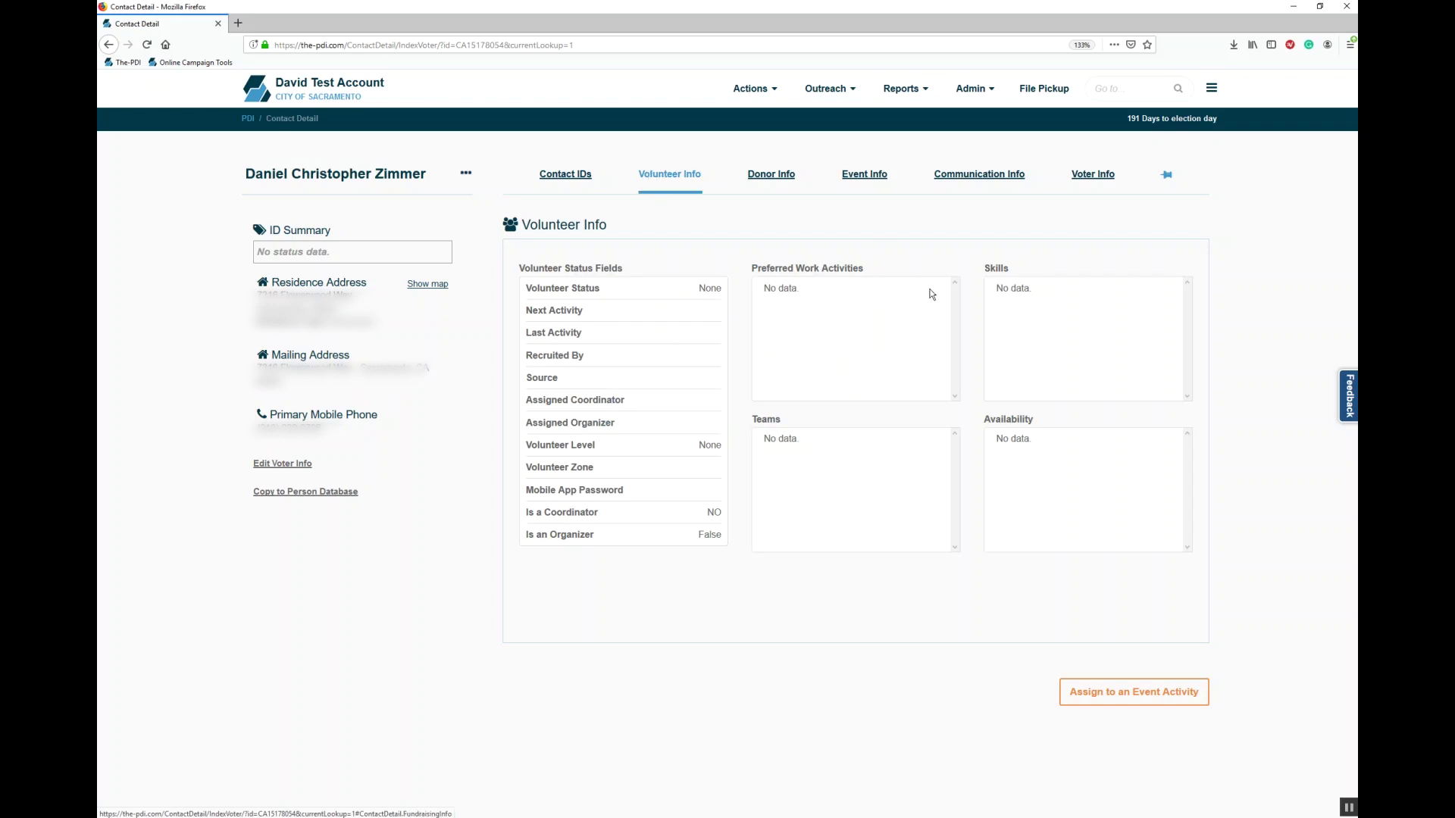
click(771, 175)
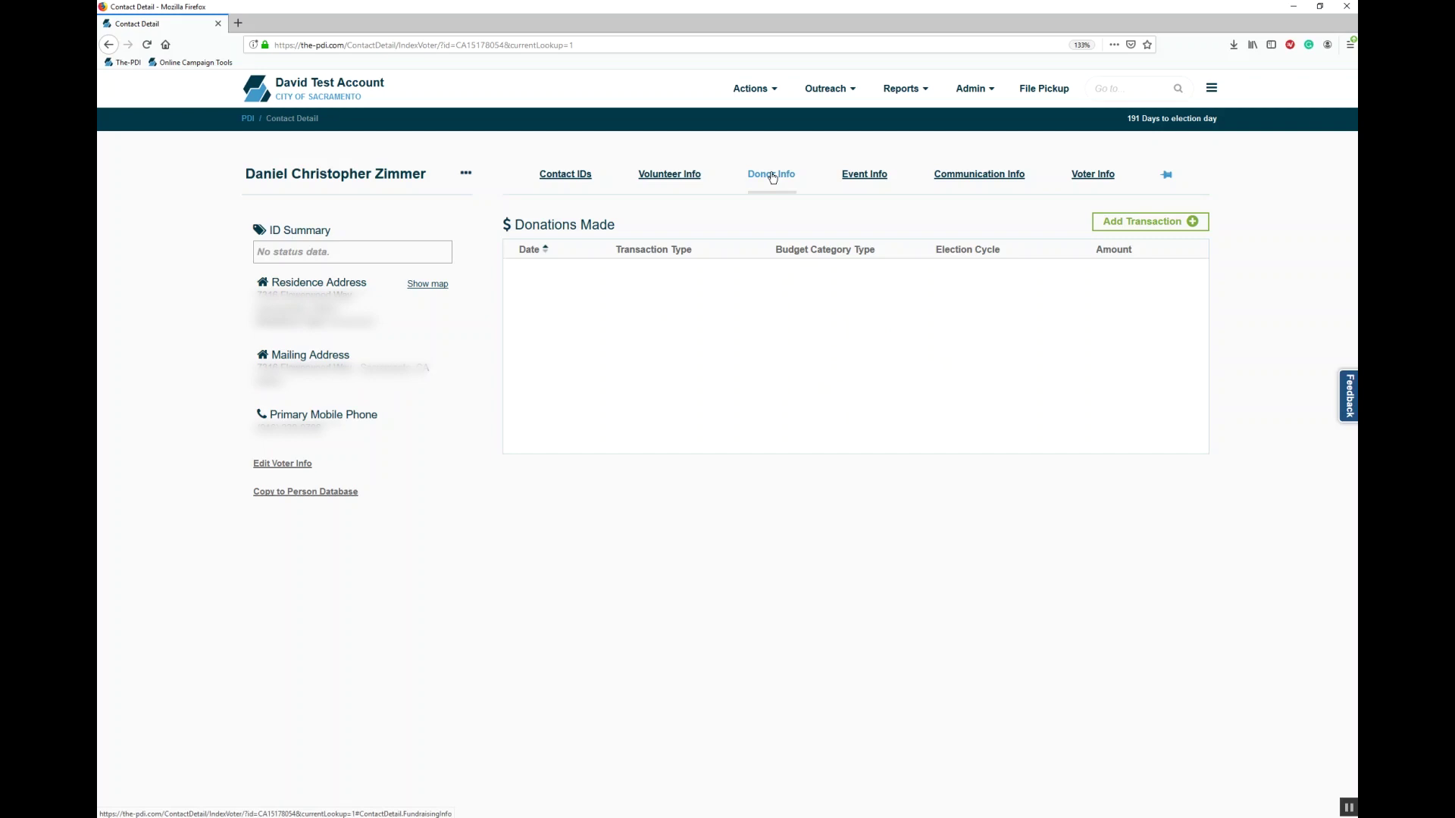
click(854, 180)
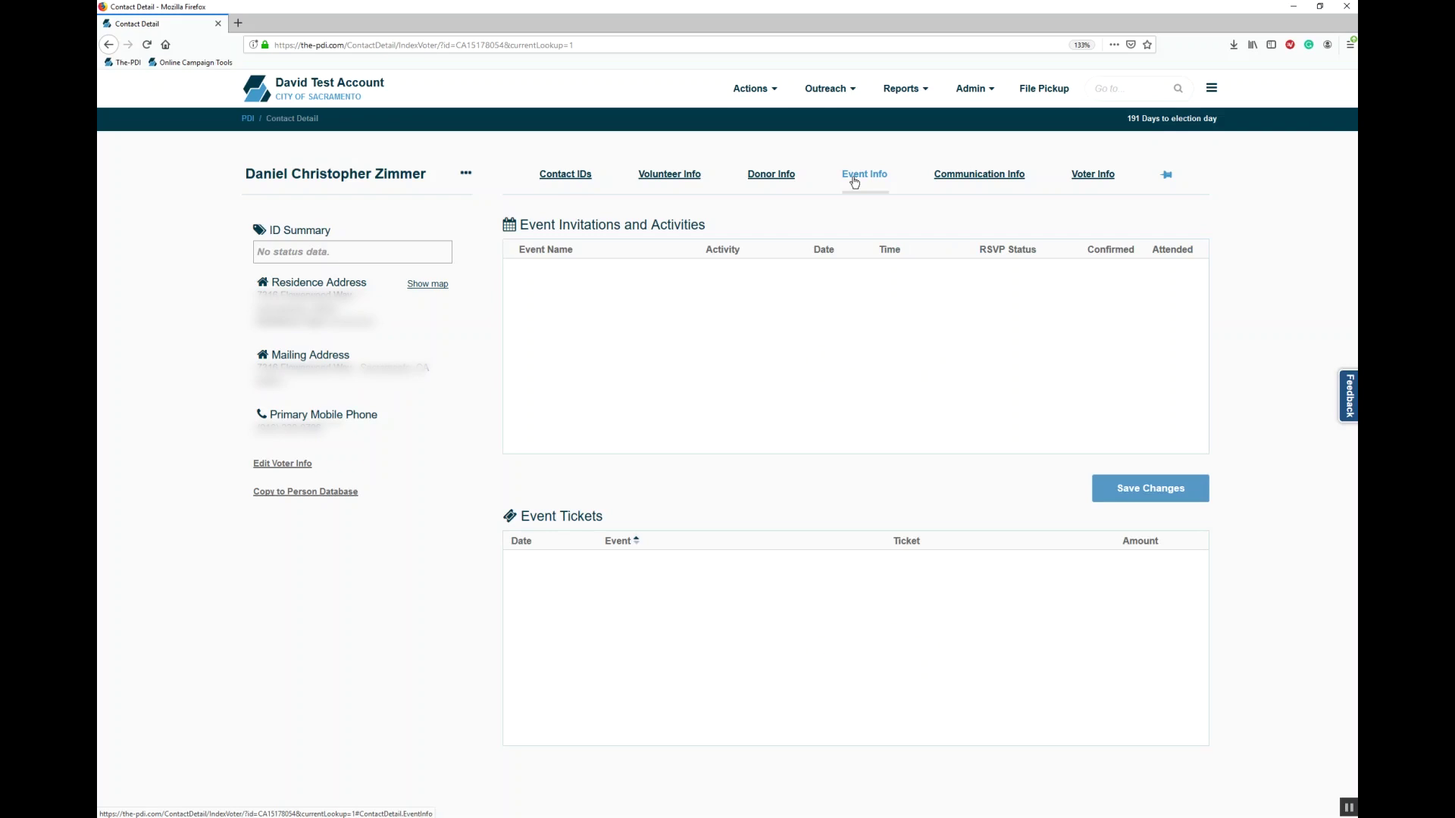
click(969, 180)
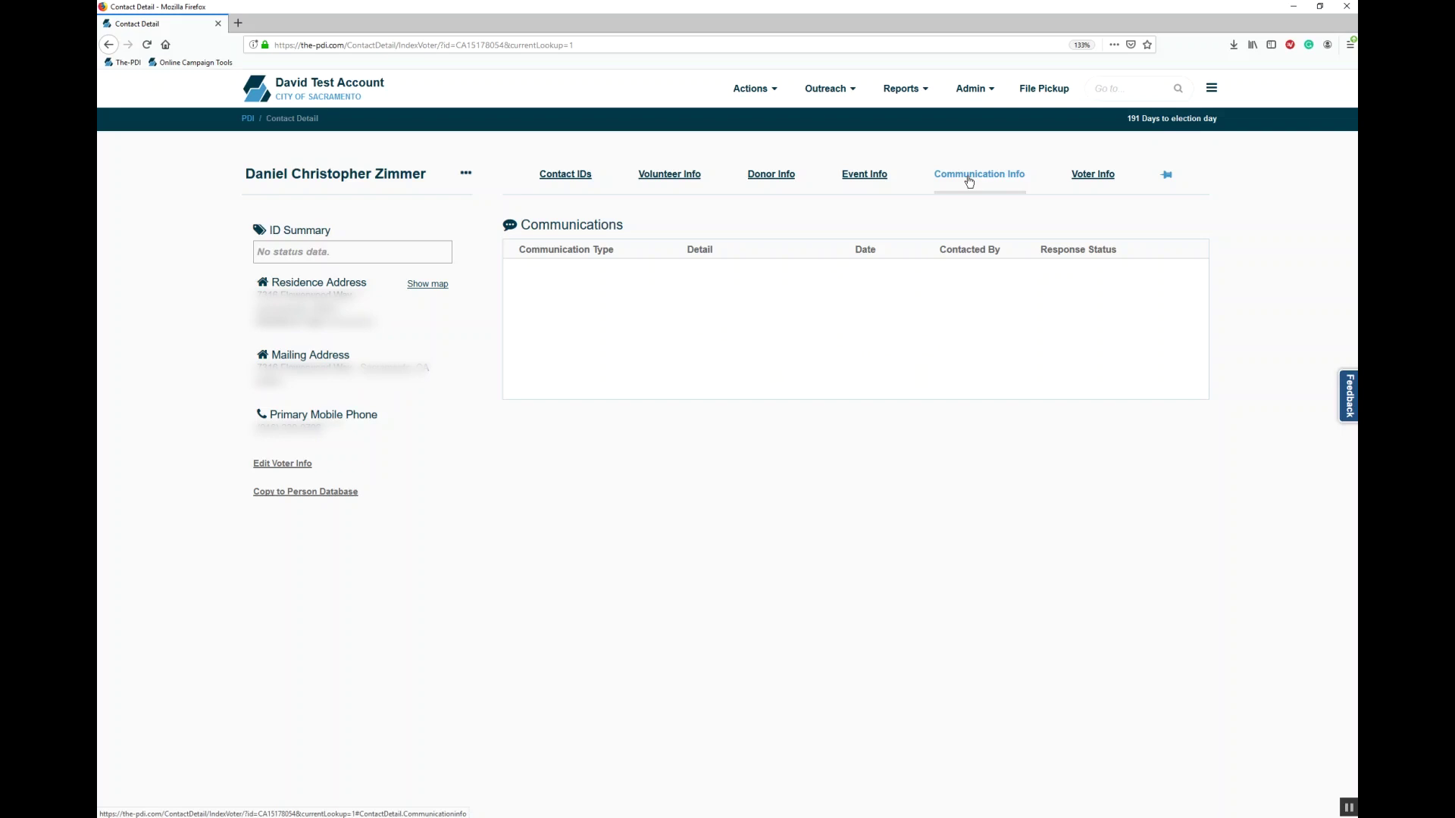
click(1095, 175)
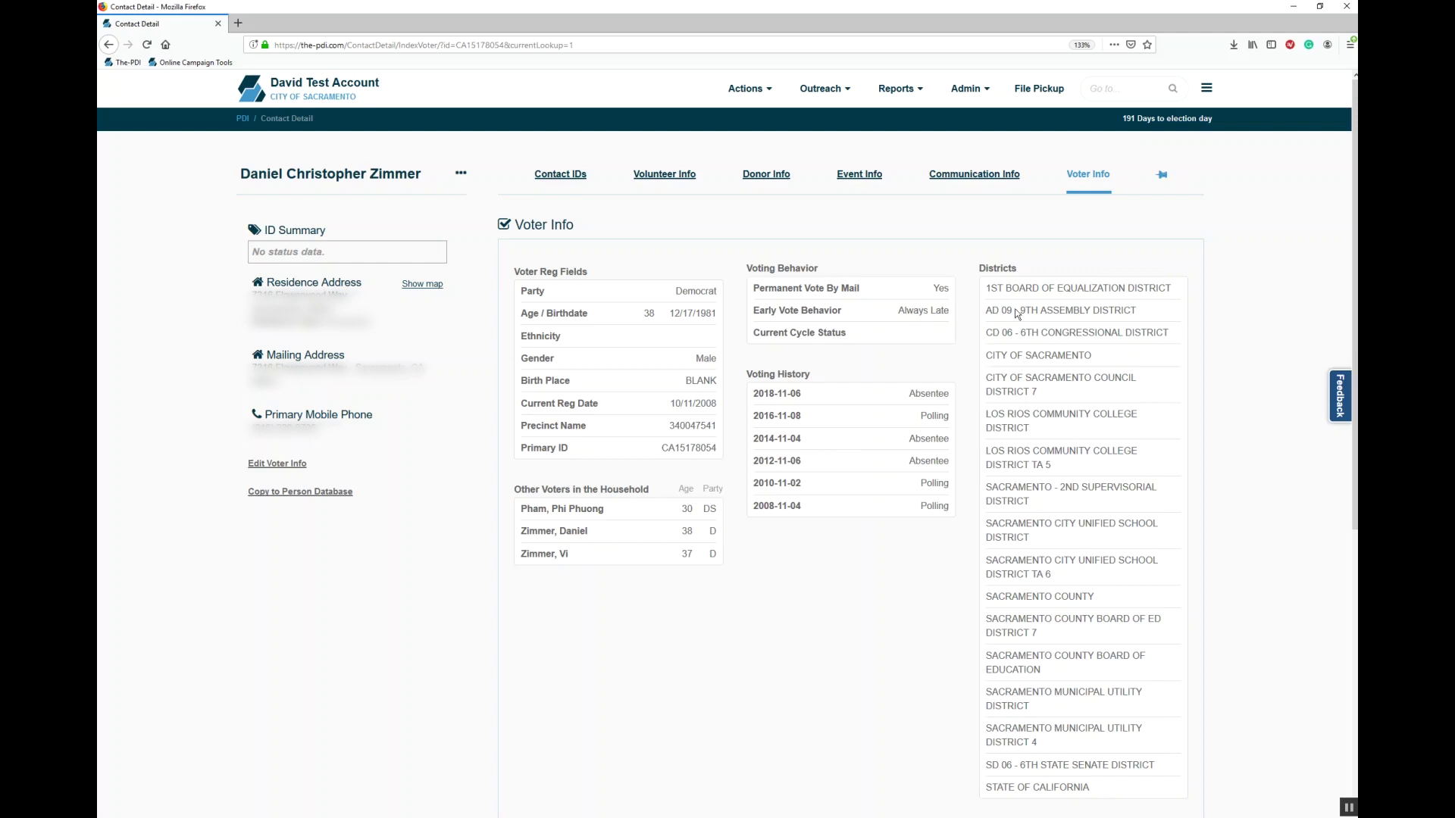
click(971, 89)
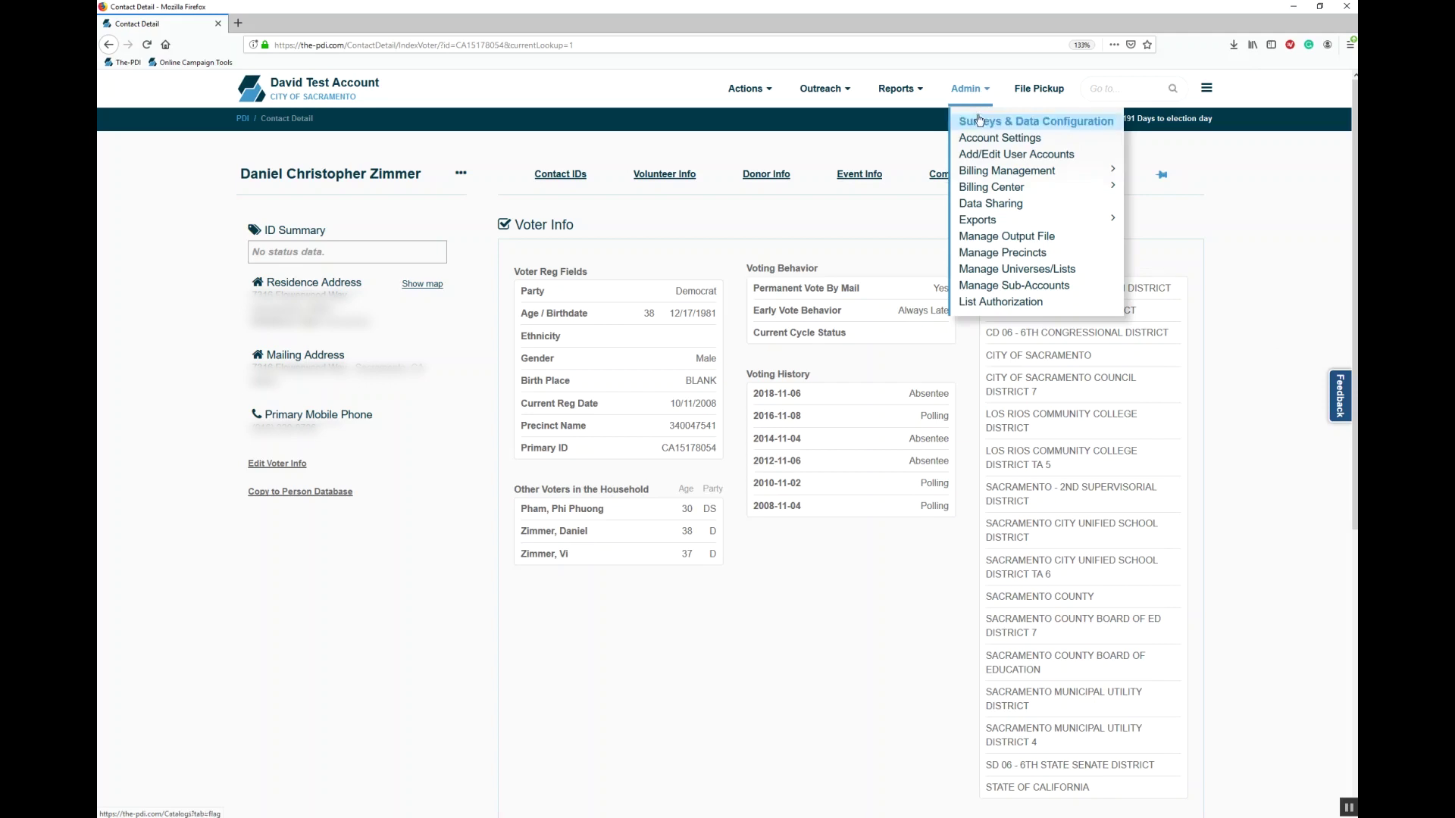
Step: Go to Account Data Configuration and show the ID Flags list under Flags & Surveys
click(980, 121)
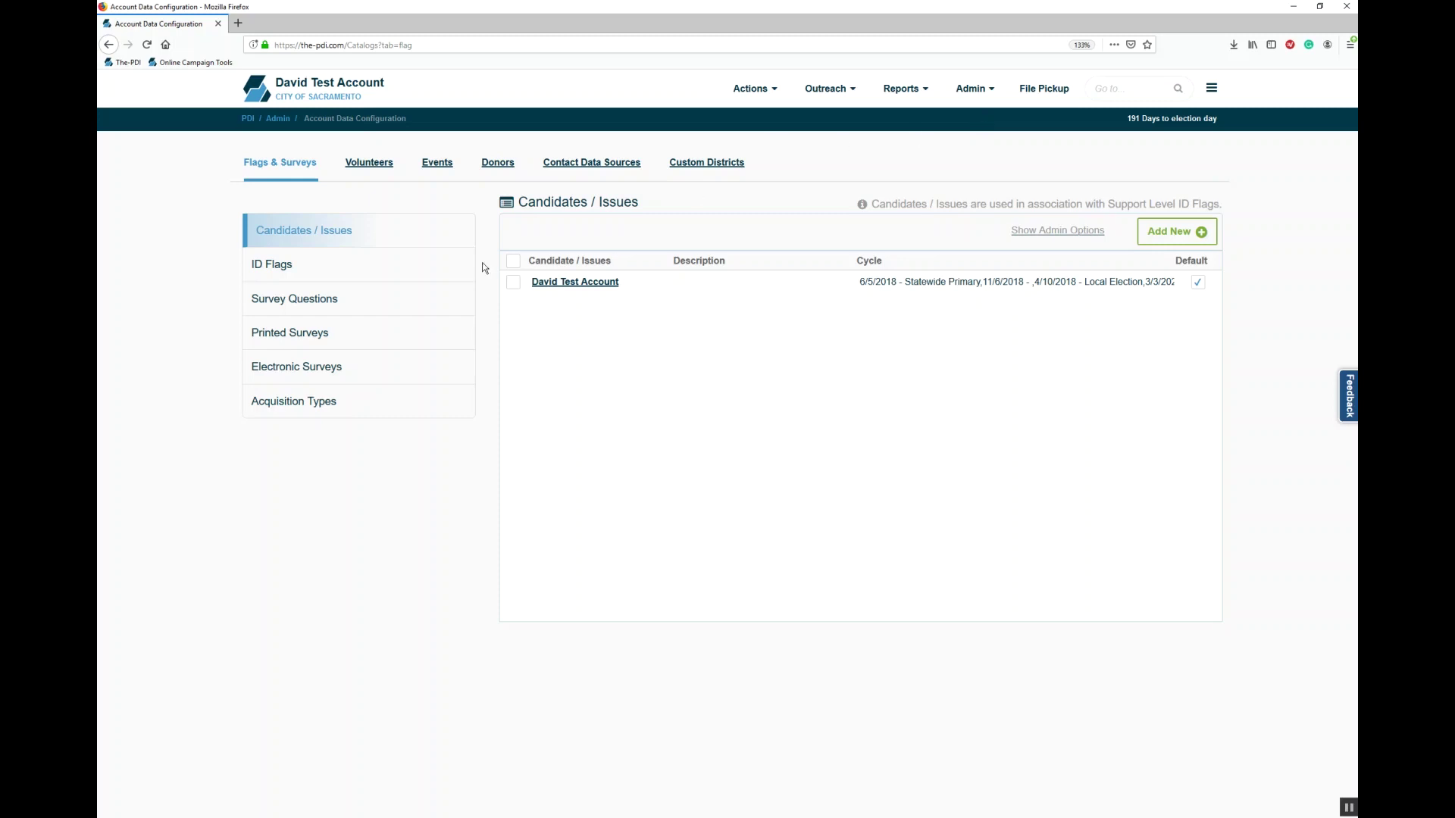
click(376, 270)
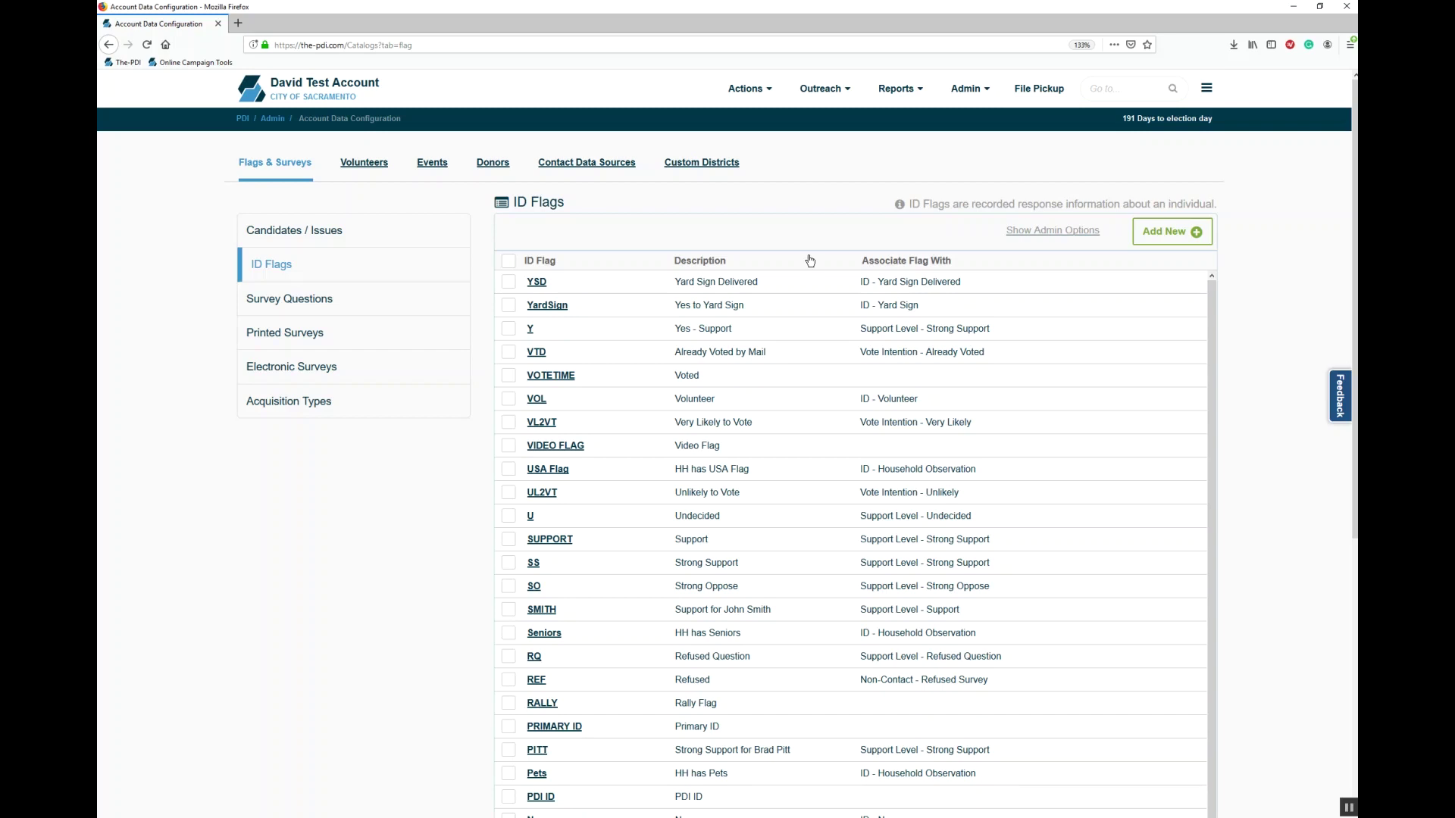
Step: Start a new ID flag with value and description 'Support'
click(1162, 237)
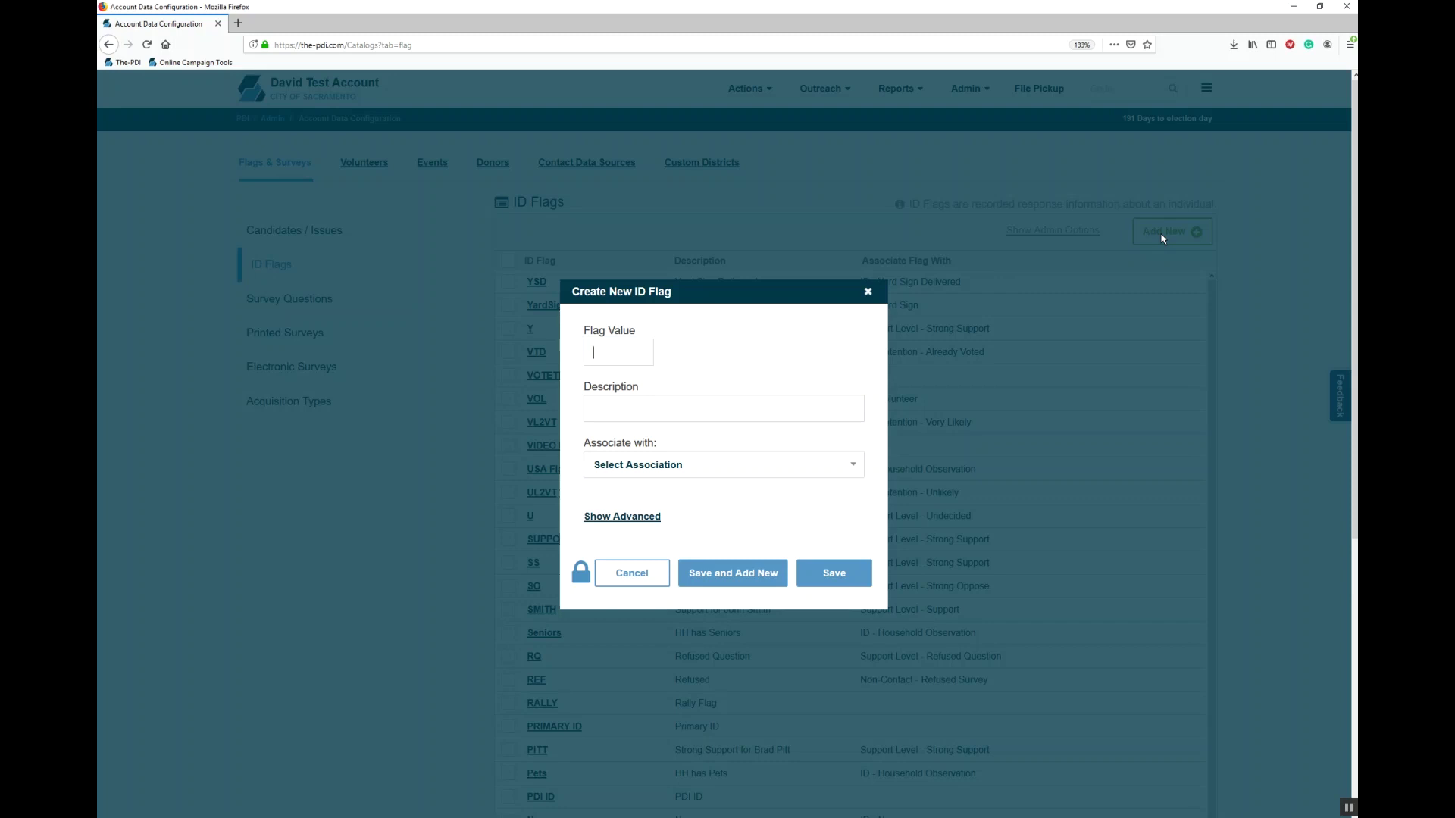
text(Support)
text(Suppor)
Step: Associate the flag with Support Level - Strong Support, then discard it unsaved
click(683, 476)
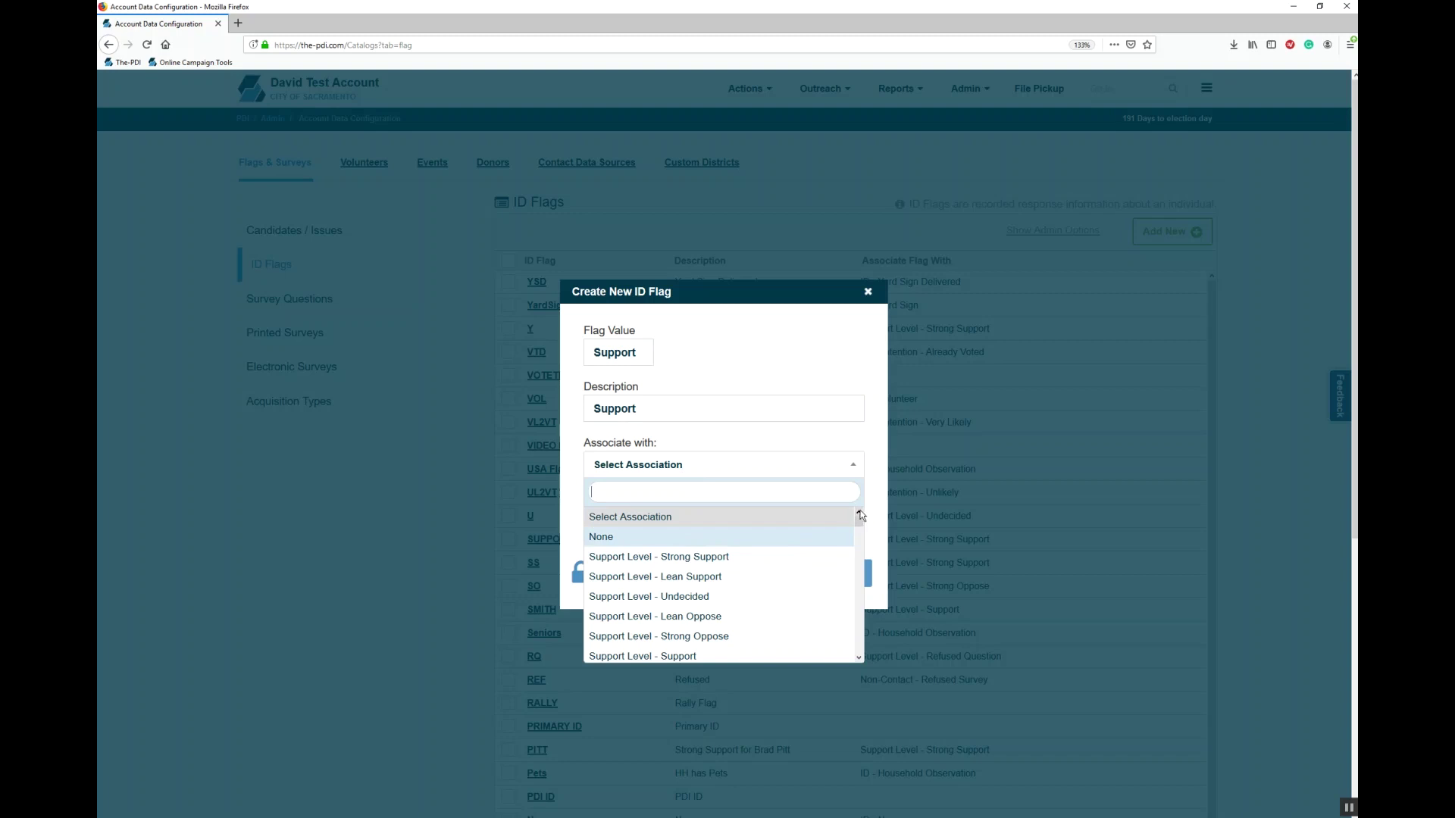
mouse_move(858, 520)
mouse_down()
mouse_move(843, 653)
mouse_move(841, 510)
mouse_up()
click(668, 556)
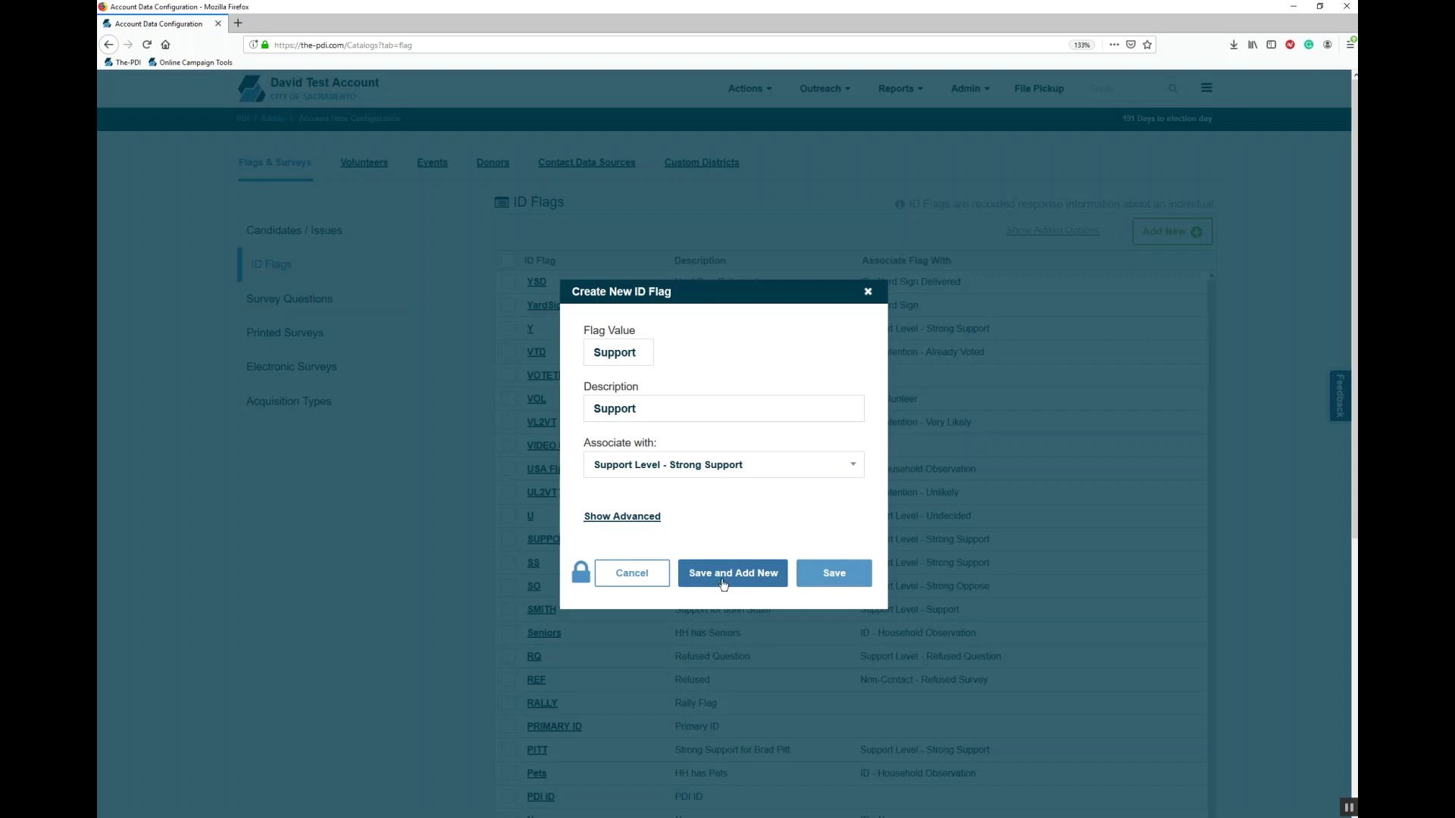
click(868, 293)
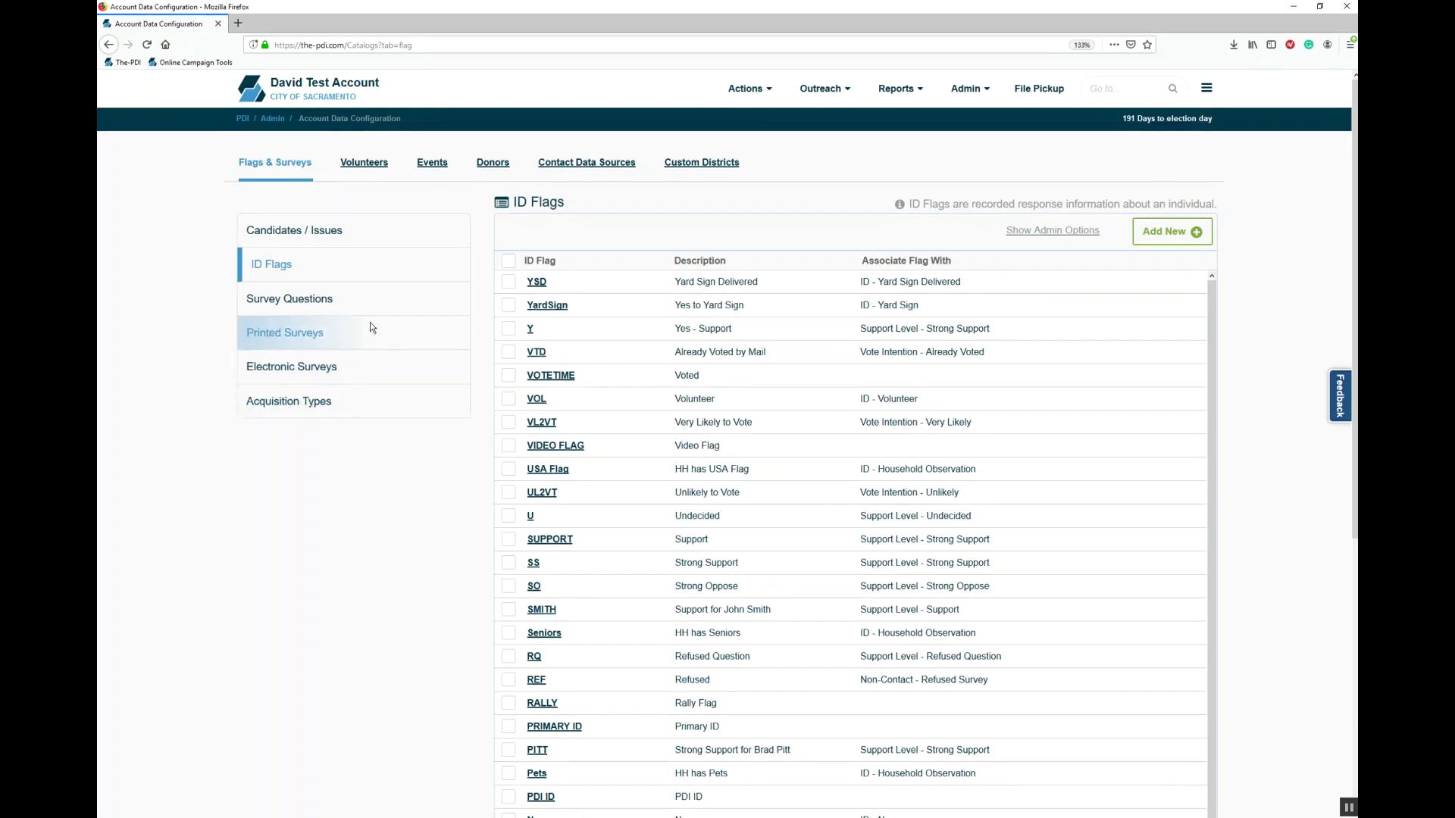
Step: Show the Survey Questions list in the Flags & Surveys configuration
click(302, 299)
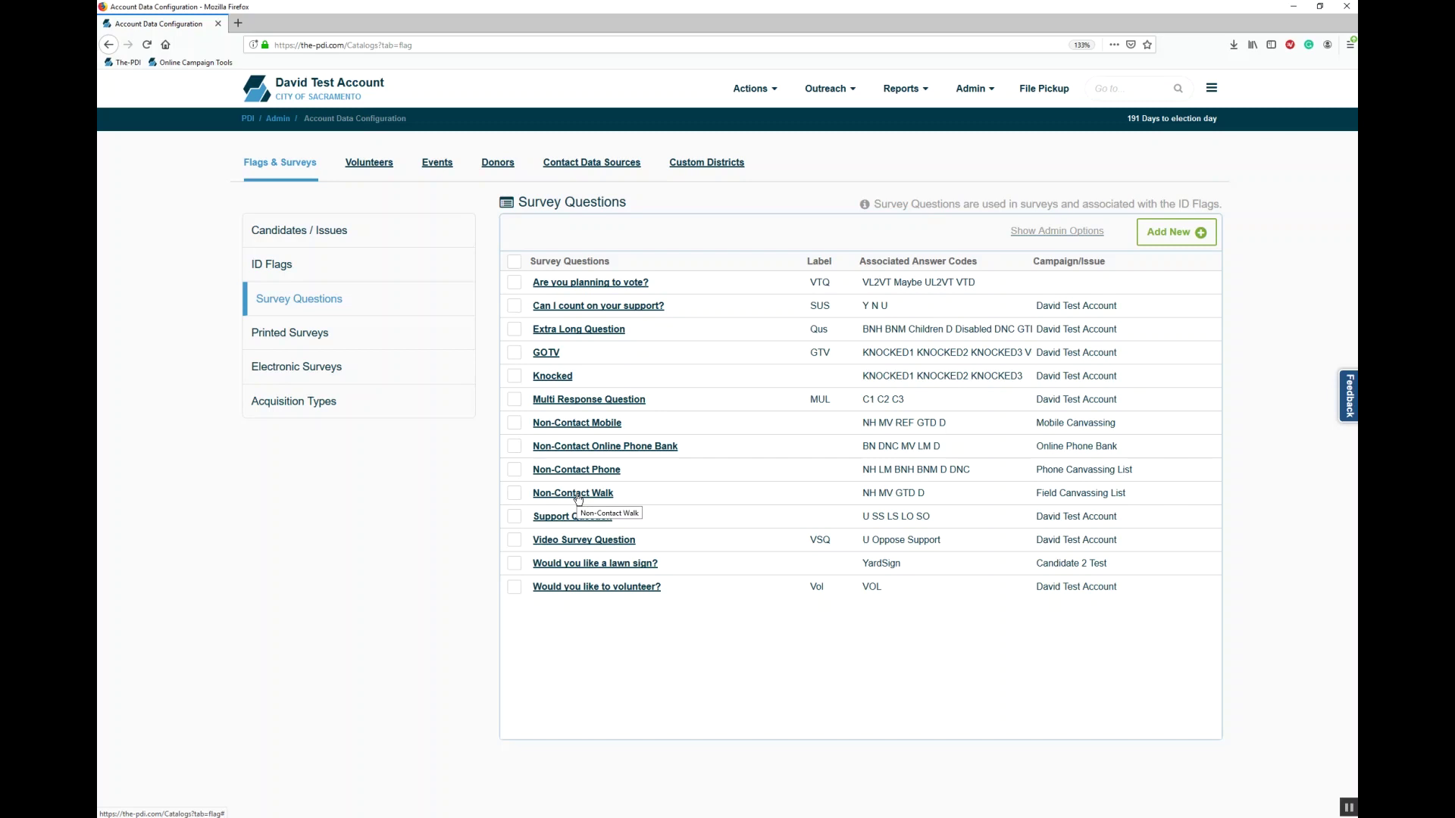
Step: In Non-Contact Mobile, replace the Gated answer with LM-Left Message and remove MV-Moved
click(569, 426)
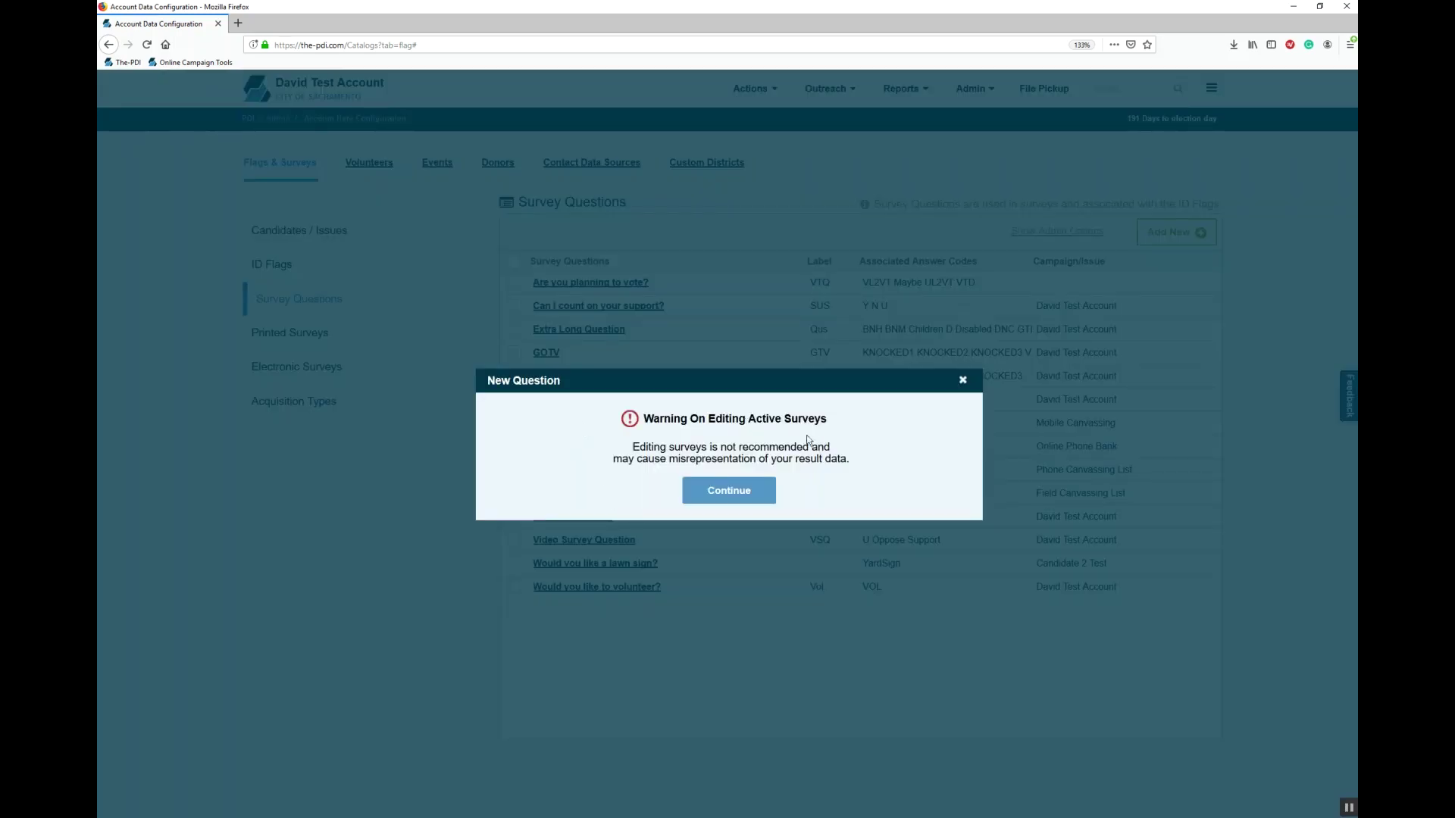
click(766, 493)
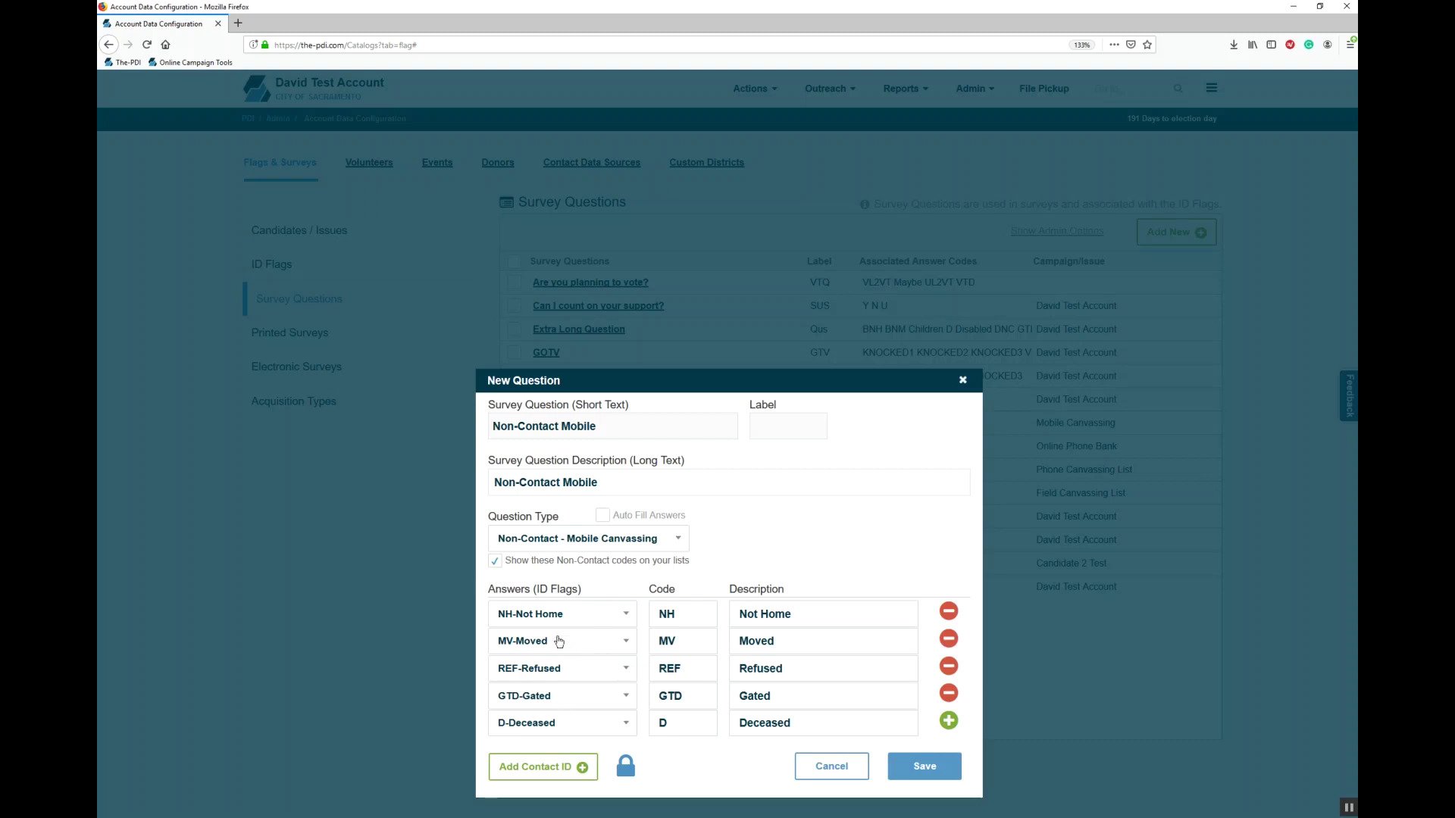
click(559, 691)
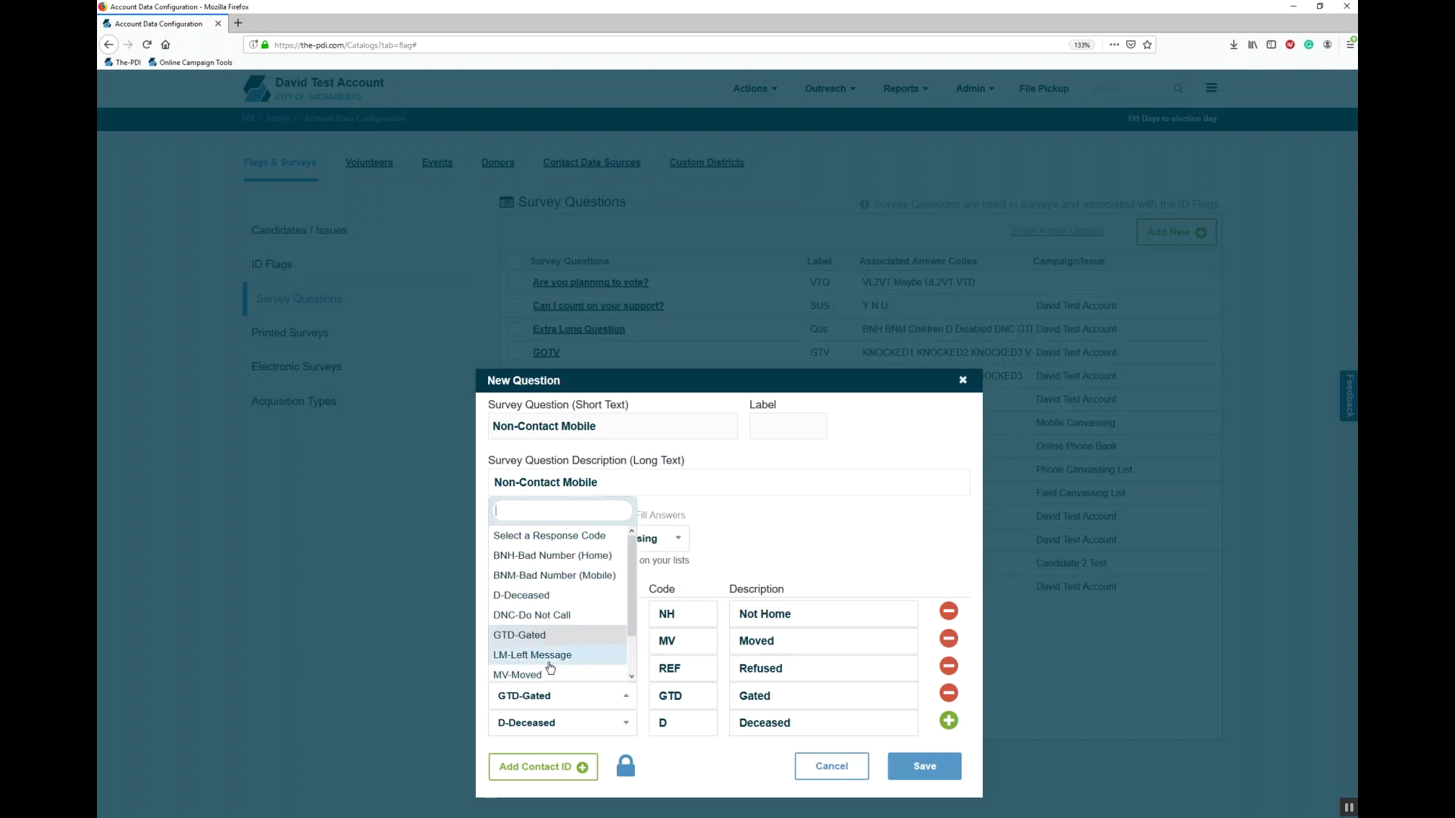
click(549, 662)
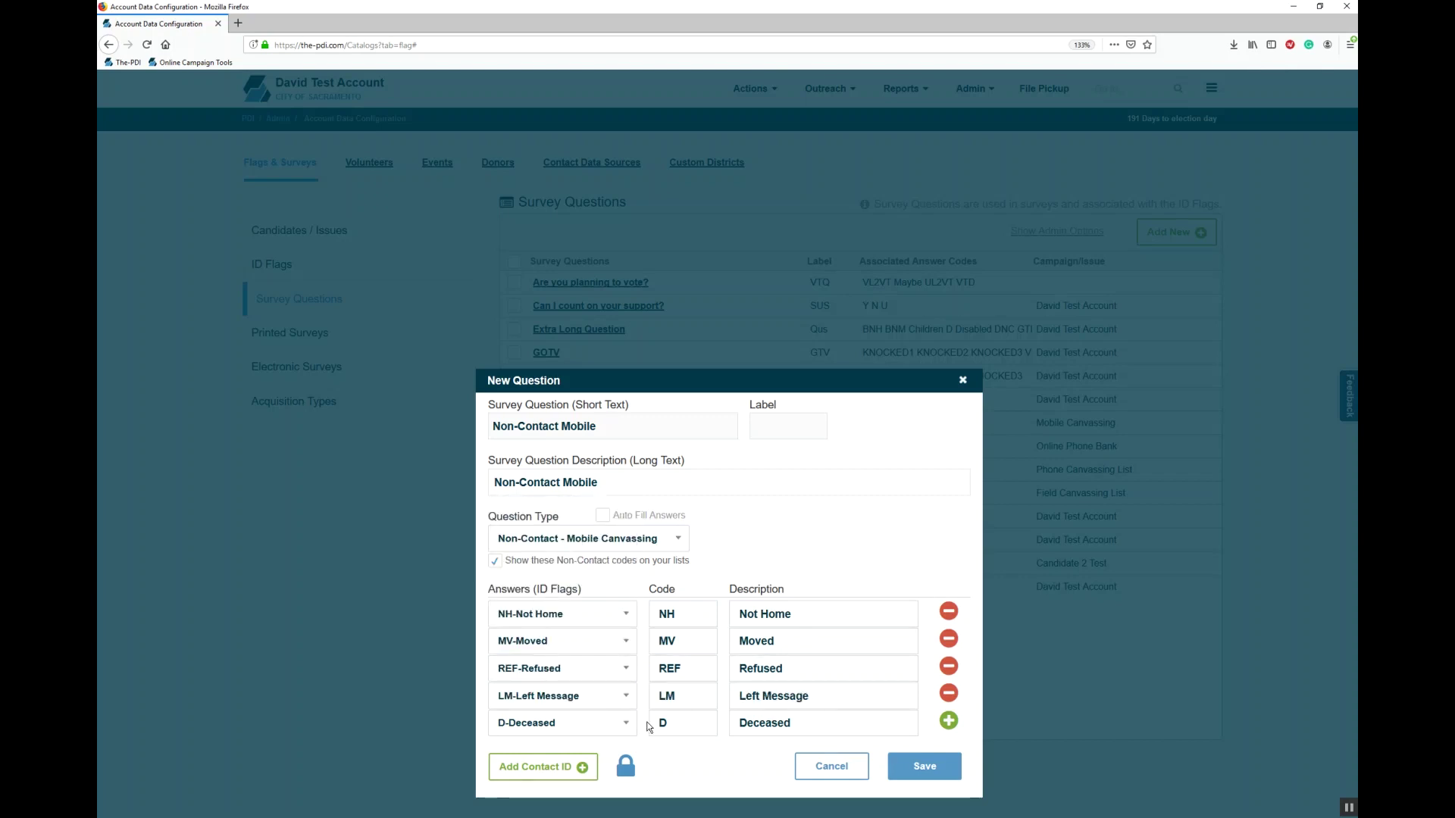
click(949, 639)
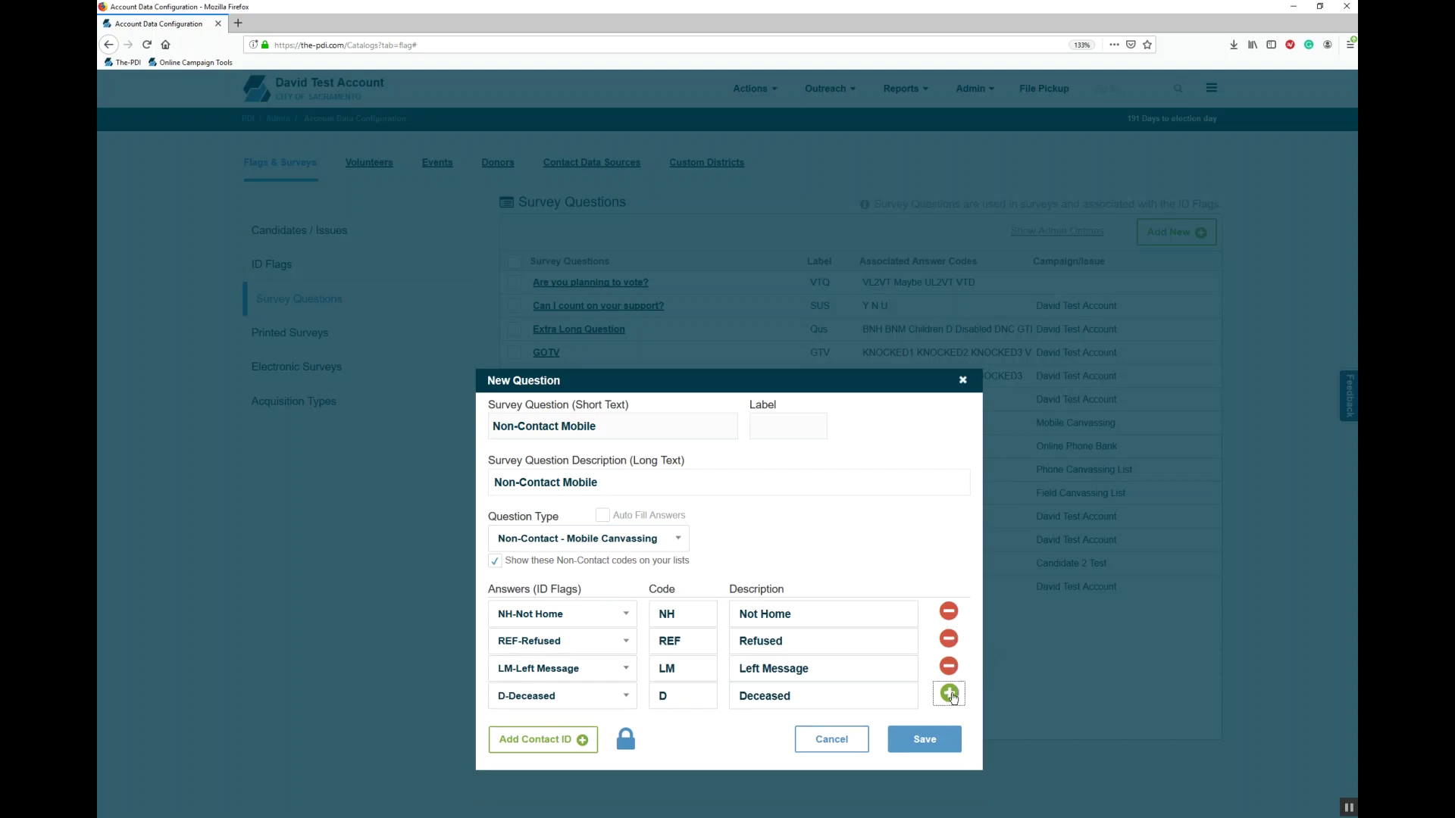
Step: Add an LM-Left Message answer row, cancel the edits, and start a new survey question
click(948, 694)
click(594, 733)
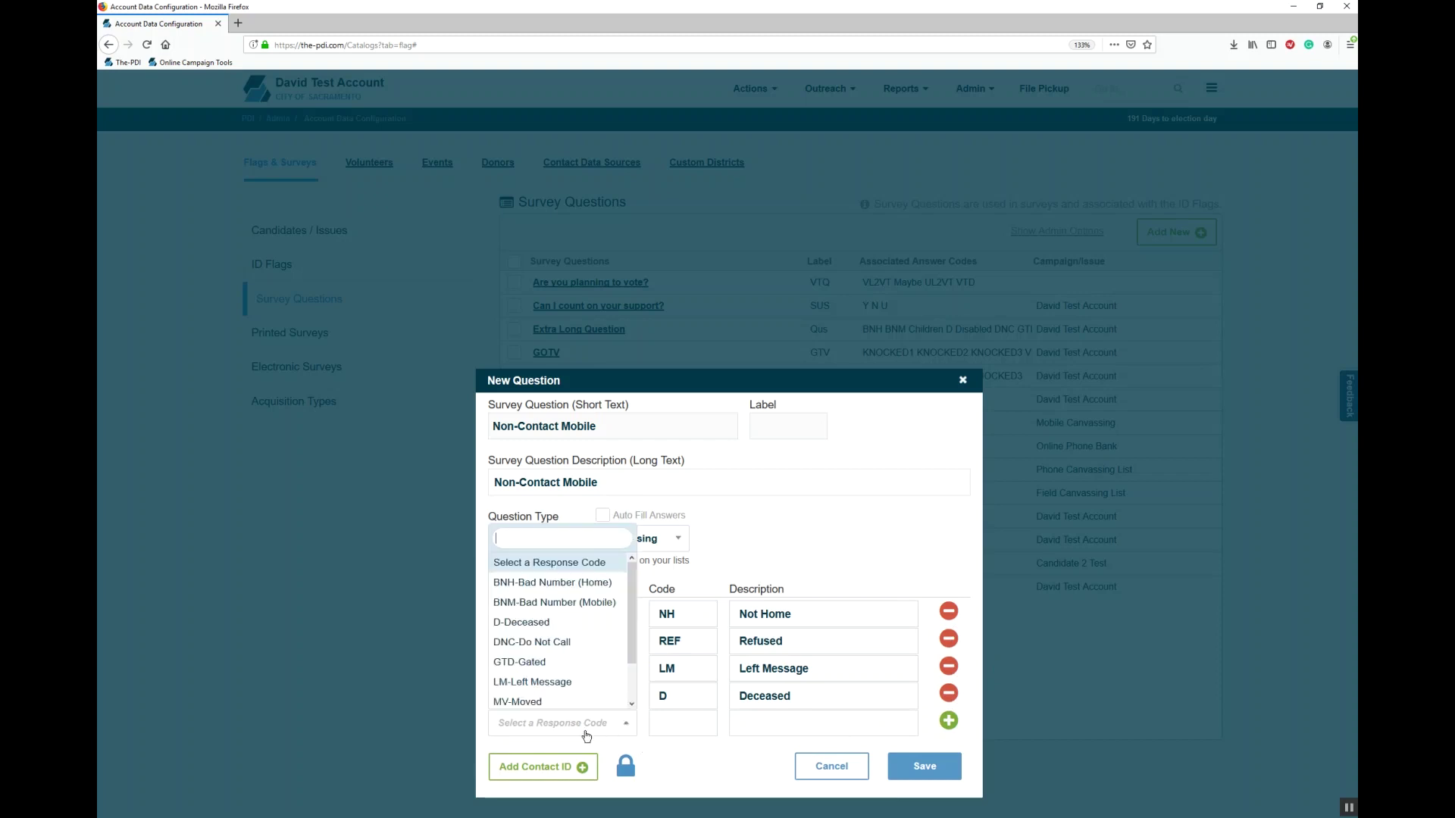
click(561, 684)
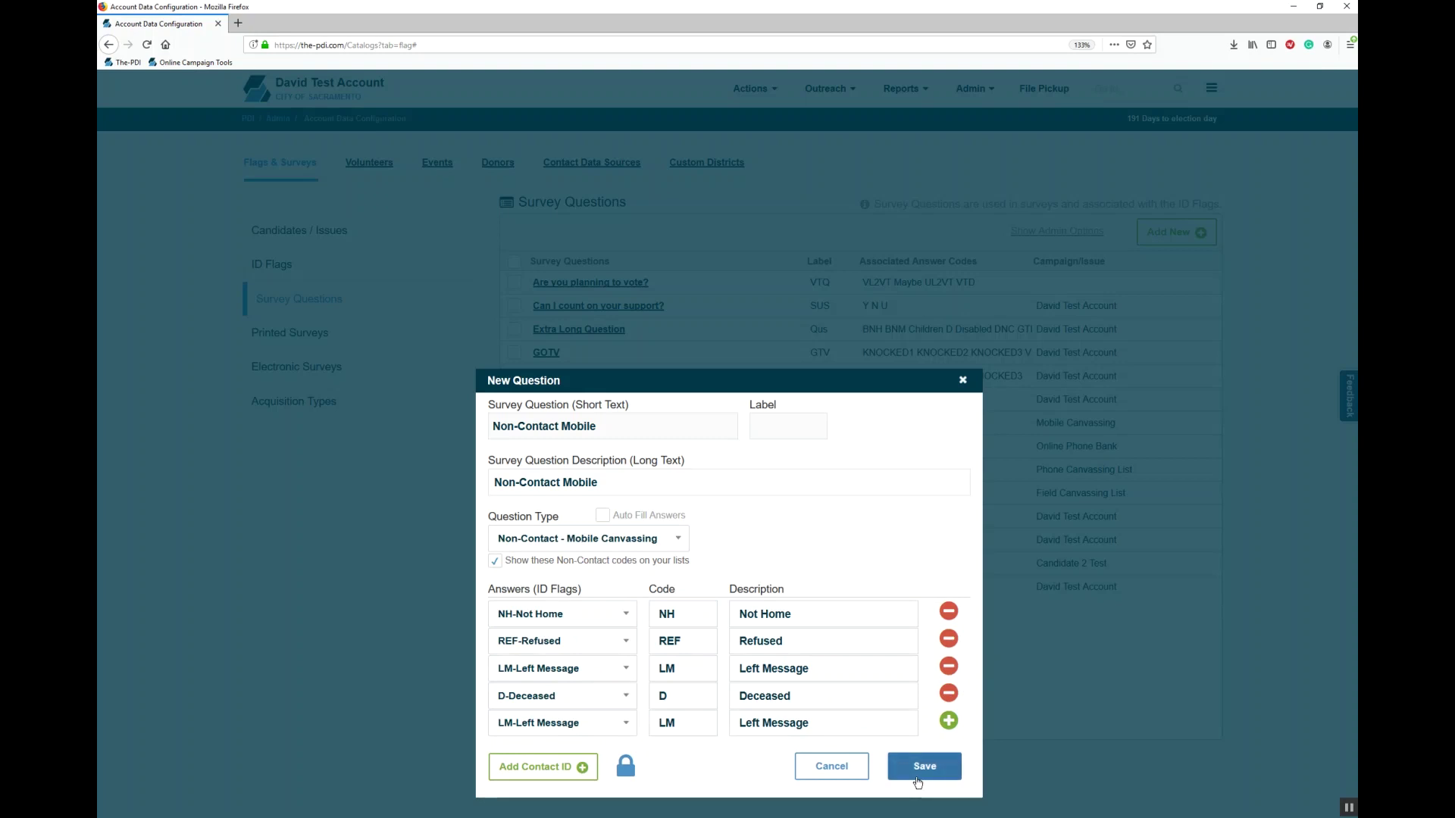
click(818, 781)
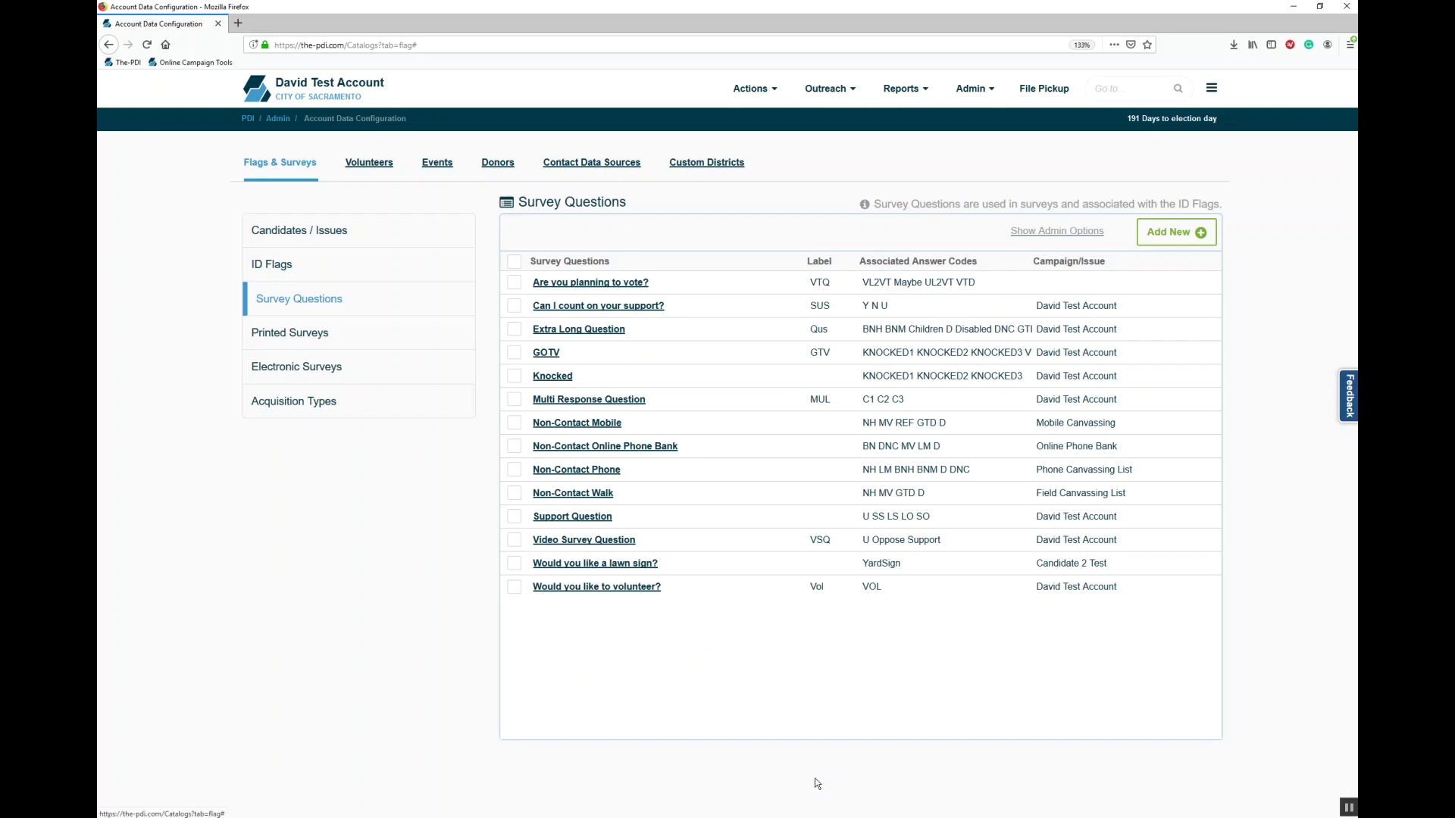
click(1175, 238)
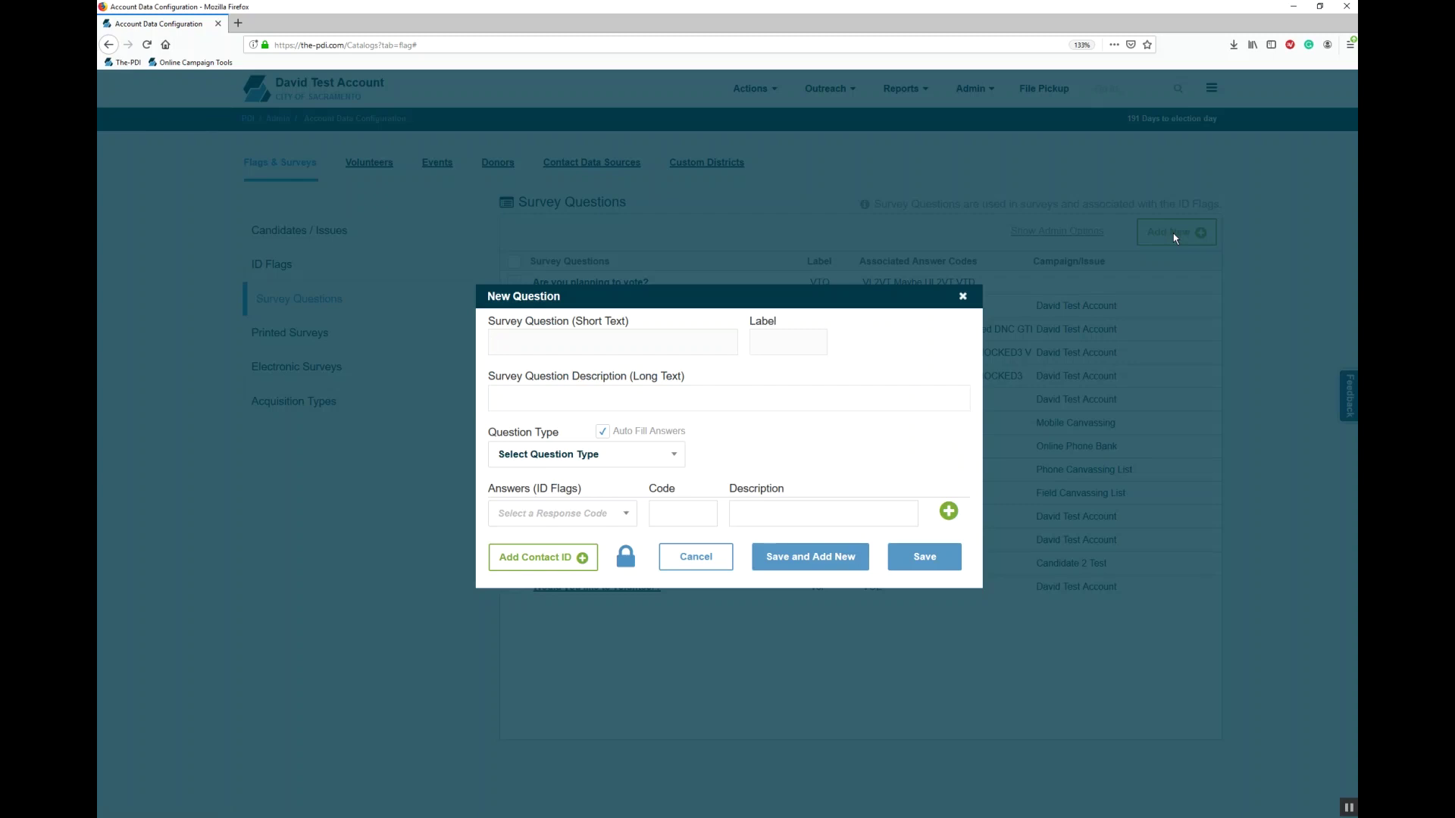
Step: Enter 'Can I count on your support?' with label spq and type Candidate Campaign / Ballot Measure - Support
text(Can I count on your support?)
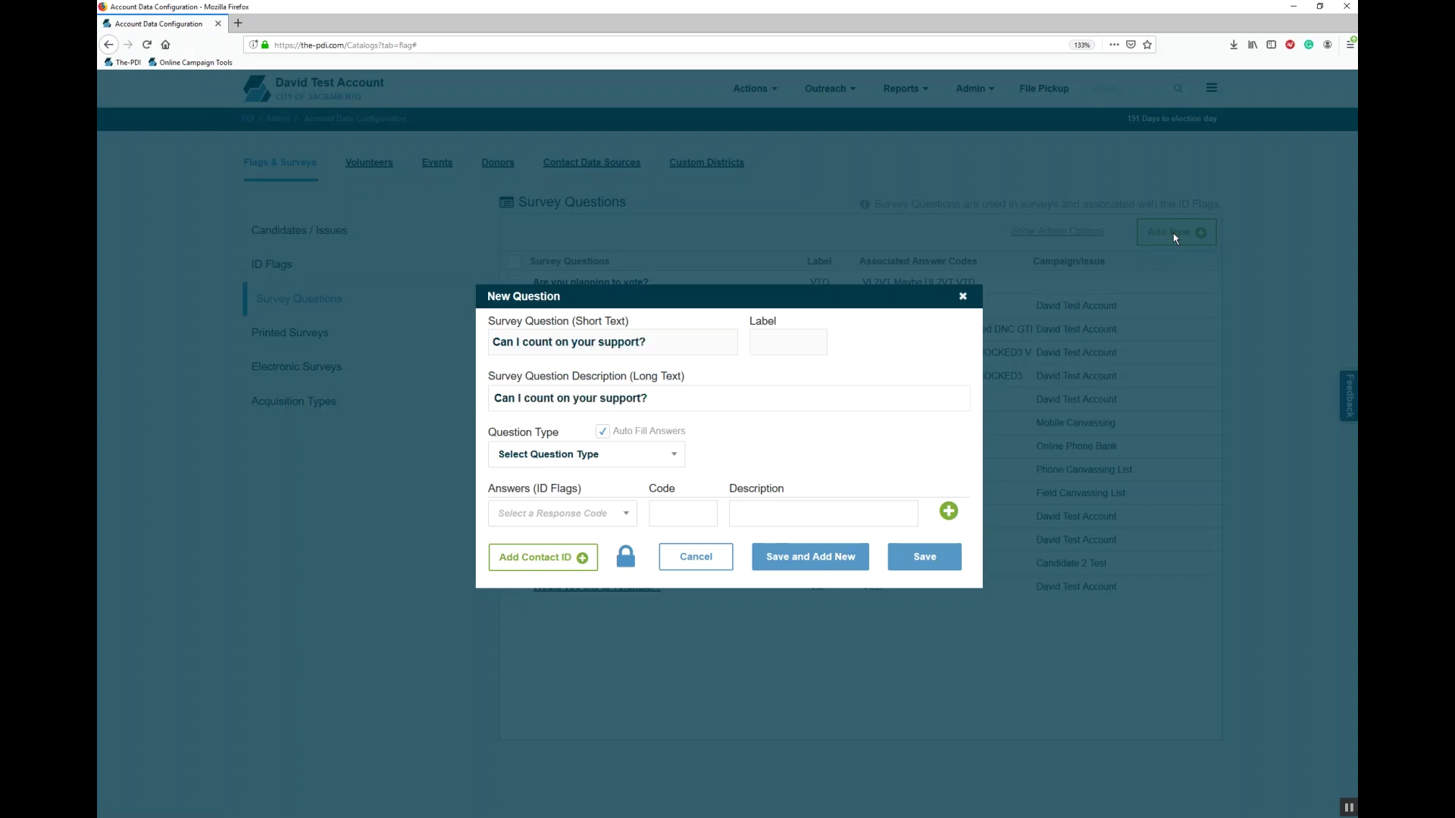
click(763, 349)
text(spq)
click(615, 453)
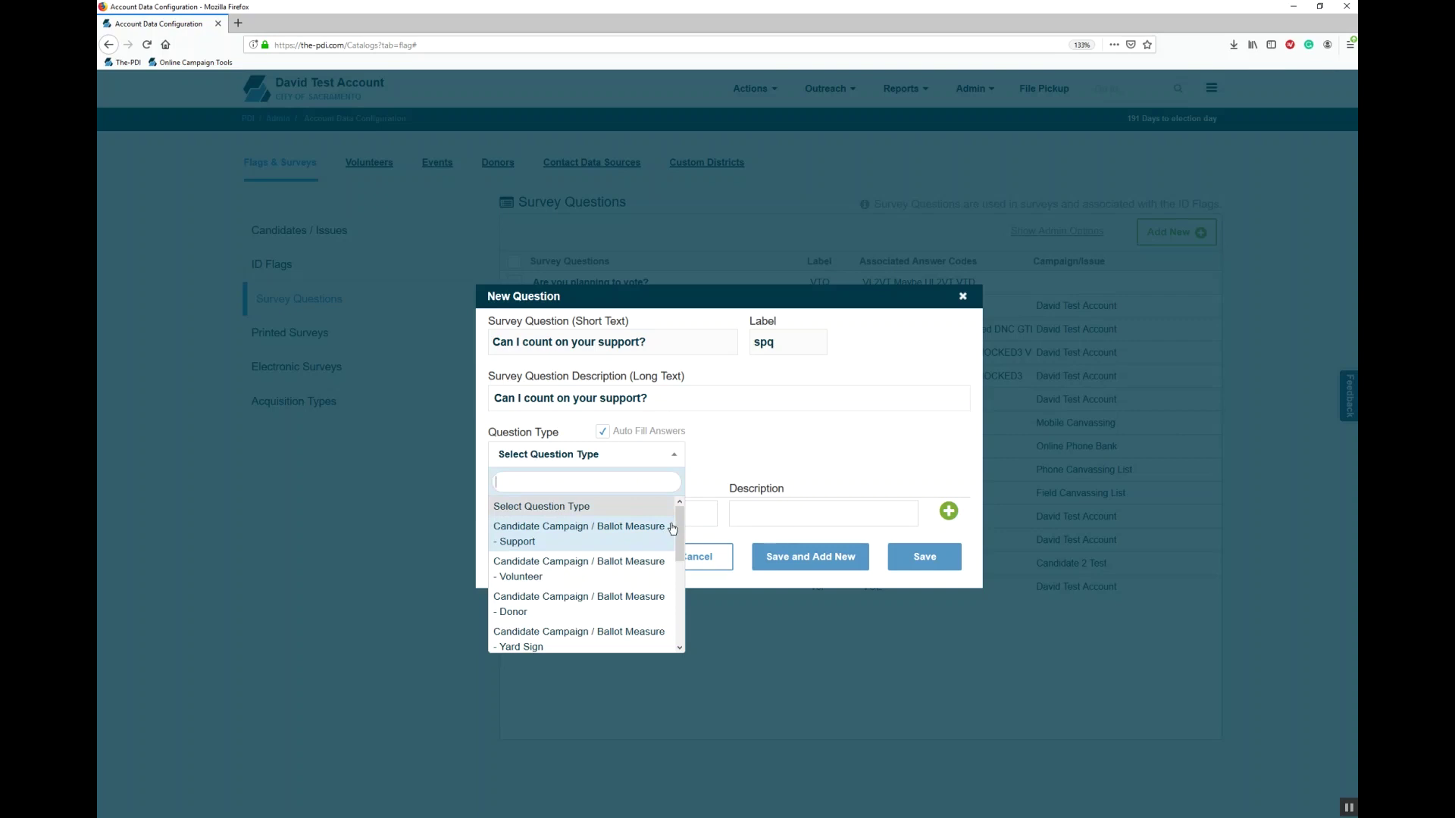
click(622, 537)
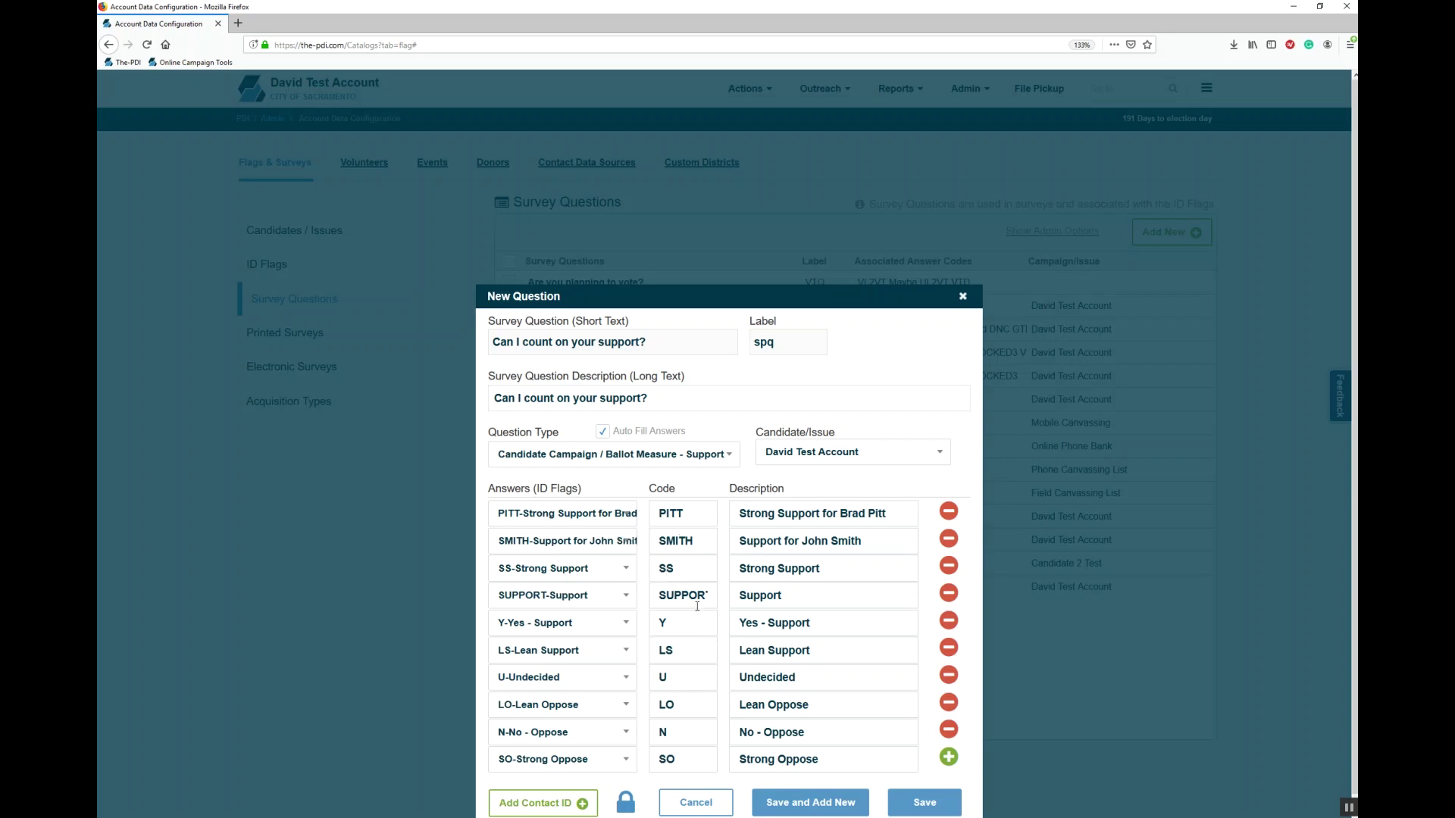
Step: Turn off Auto Fill Answers and change the question type to Other (Use Any Flag Answers)
click(609, 435)
click(585, 511)
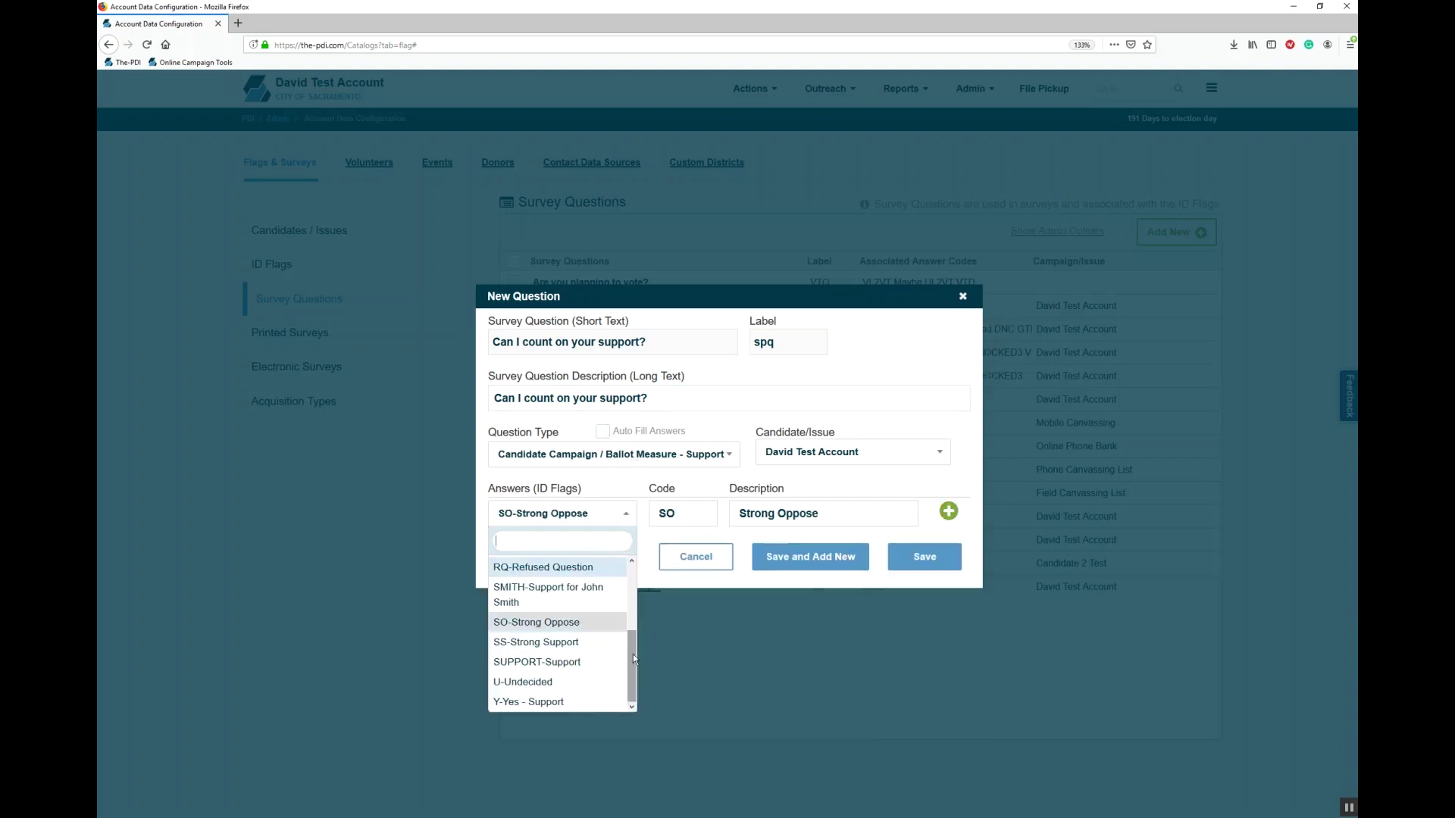
drag(634, 653, 624, 570)
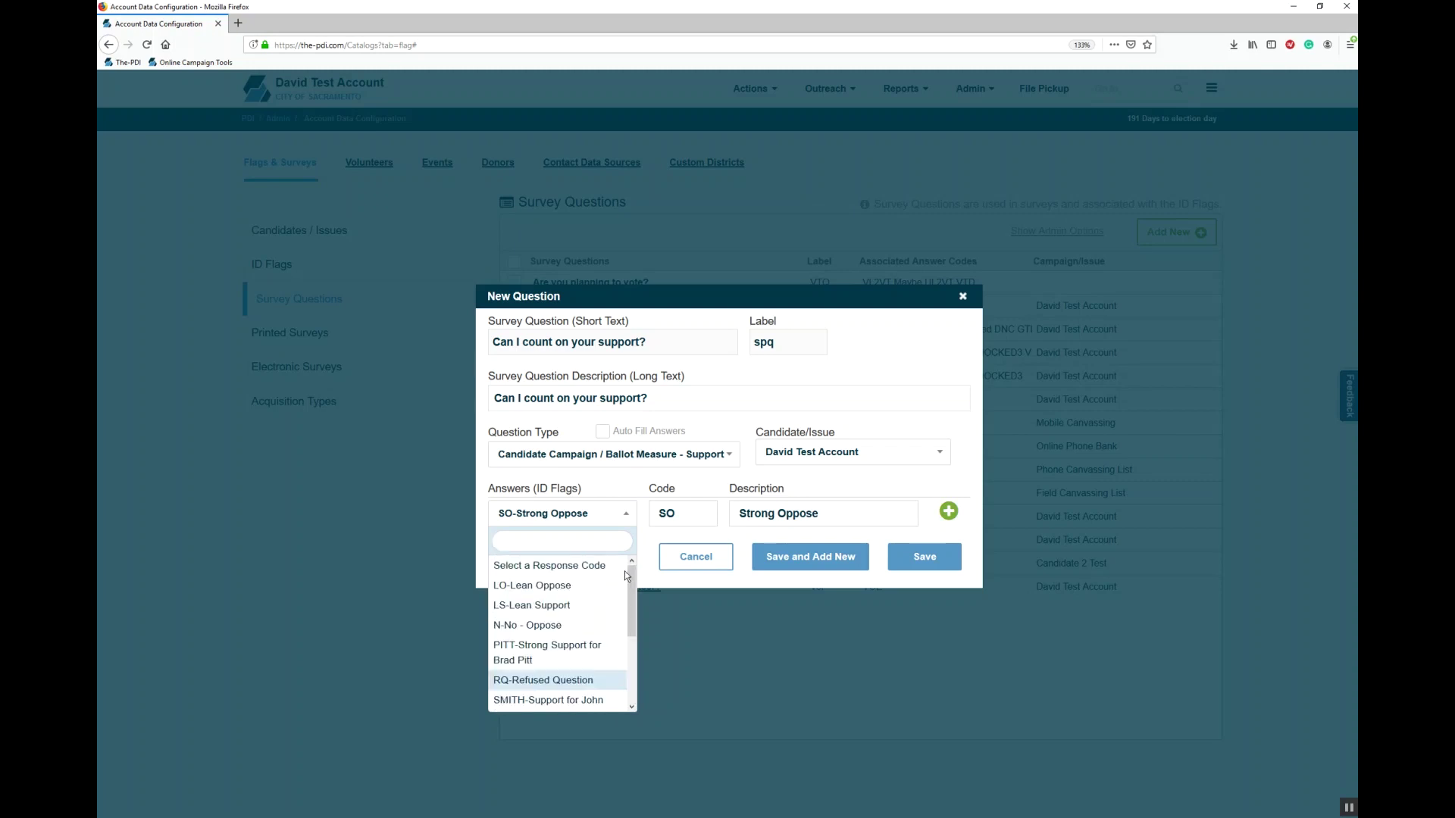
click(636, 482)
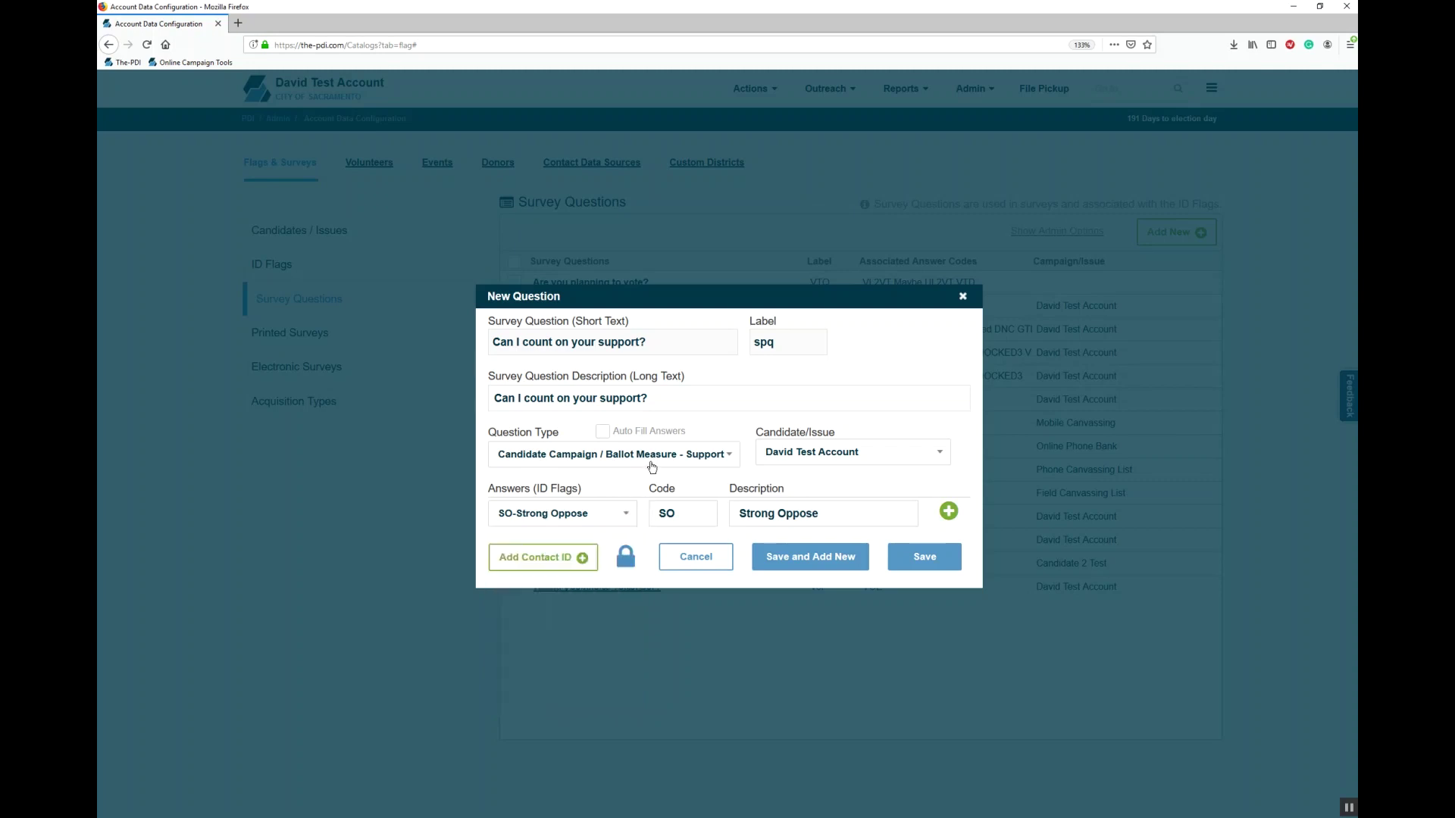
click(652, 459)
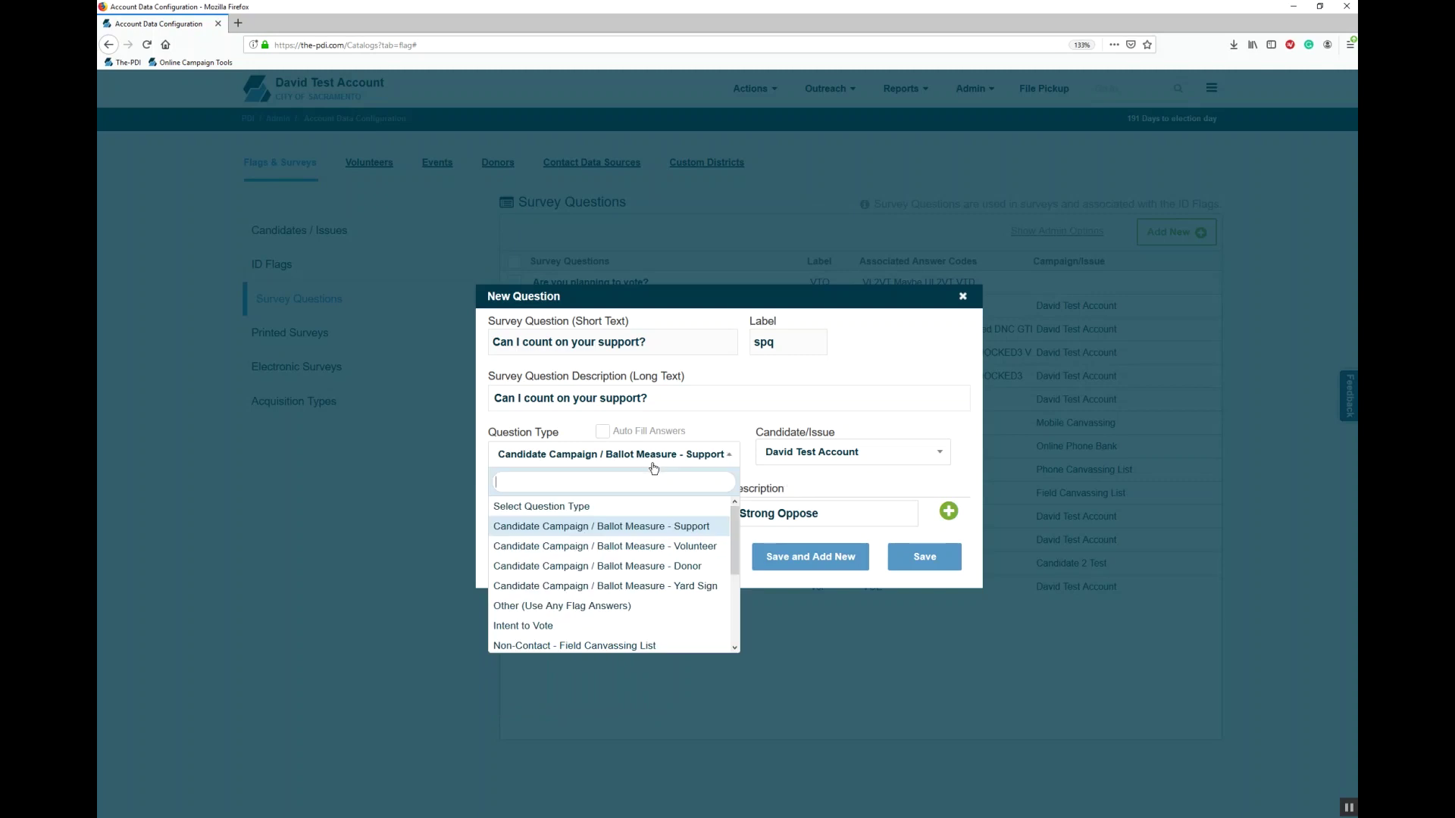
click(629, 606)
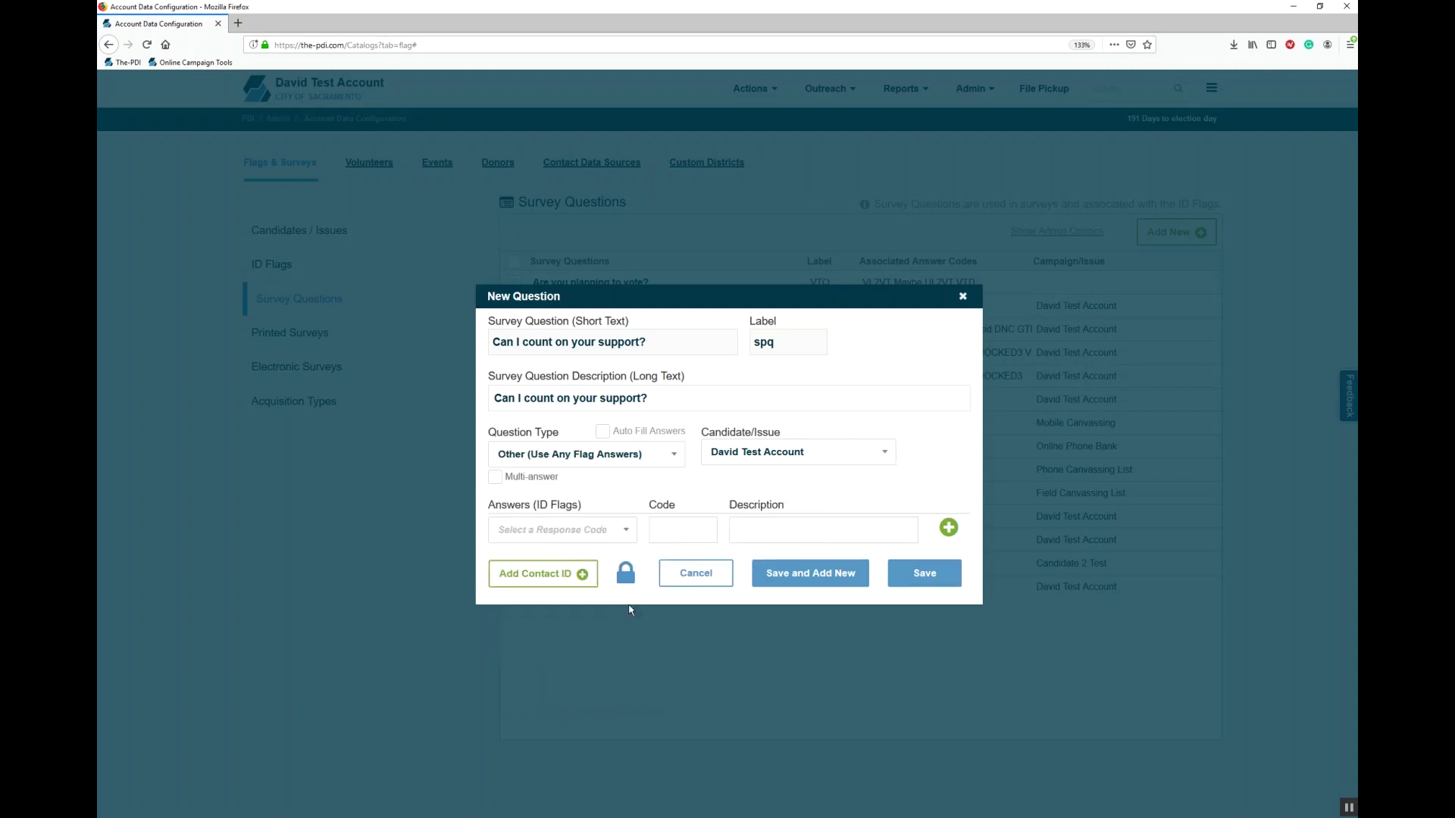
Step: Set the answers to SS-Strong Support, U-Undecided and SO-Strong Oppose
click(607, 528)
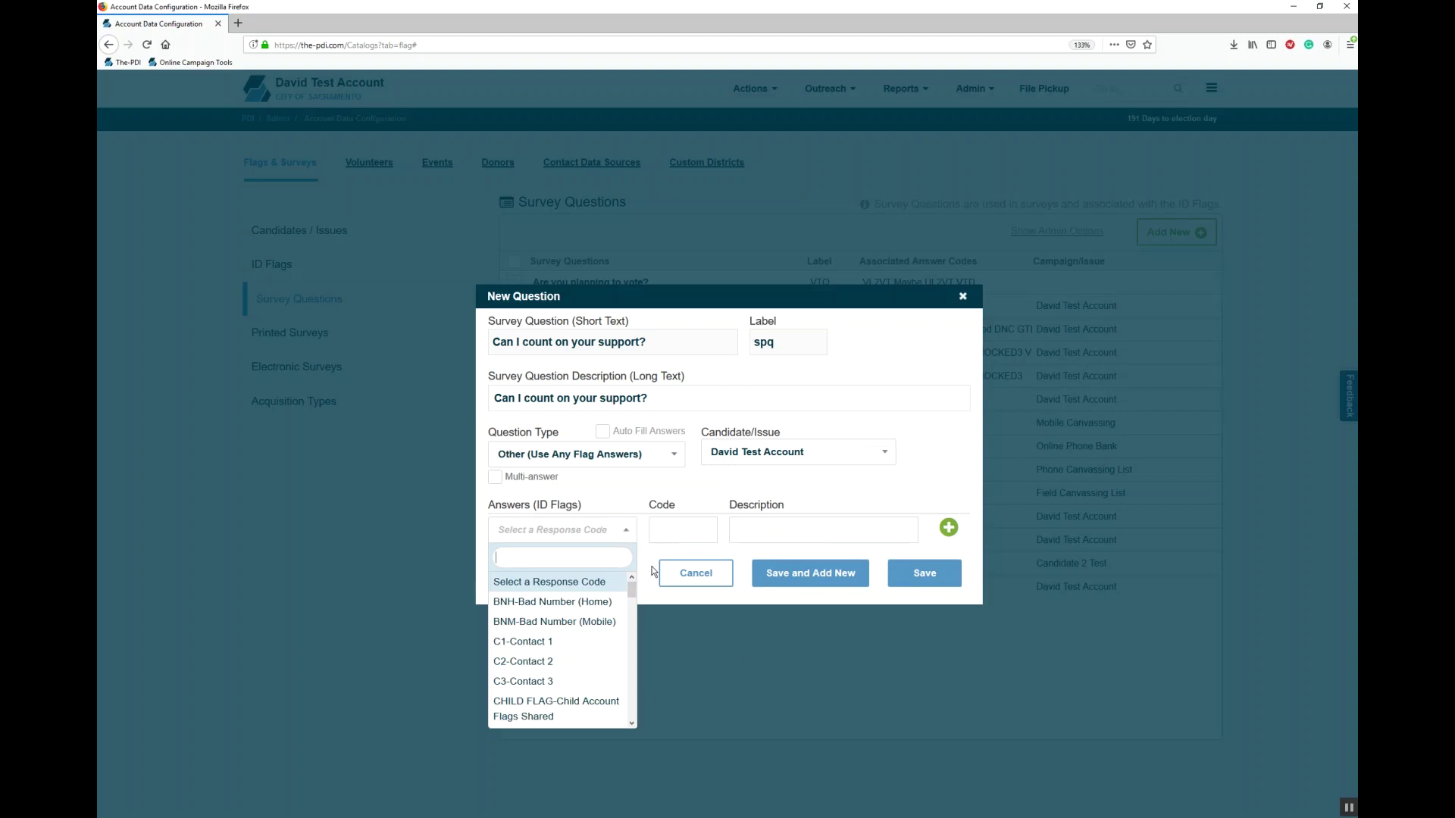
scroll(560, 644, down, 5)
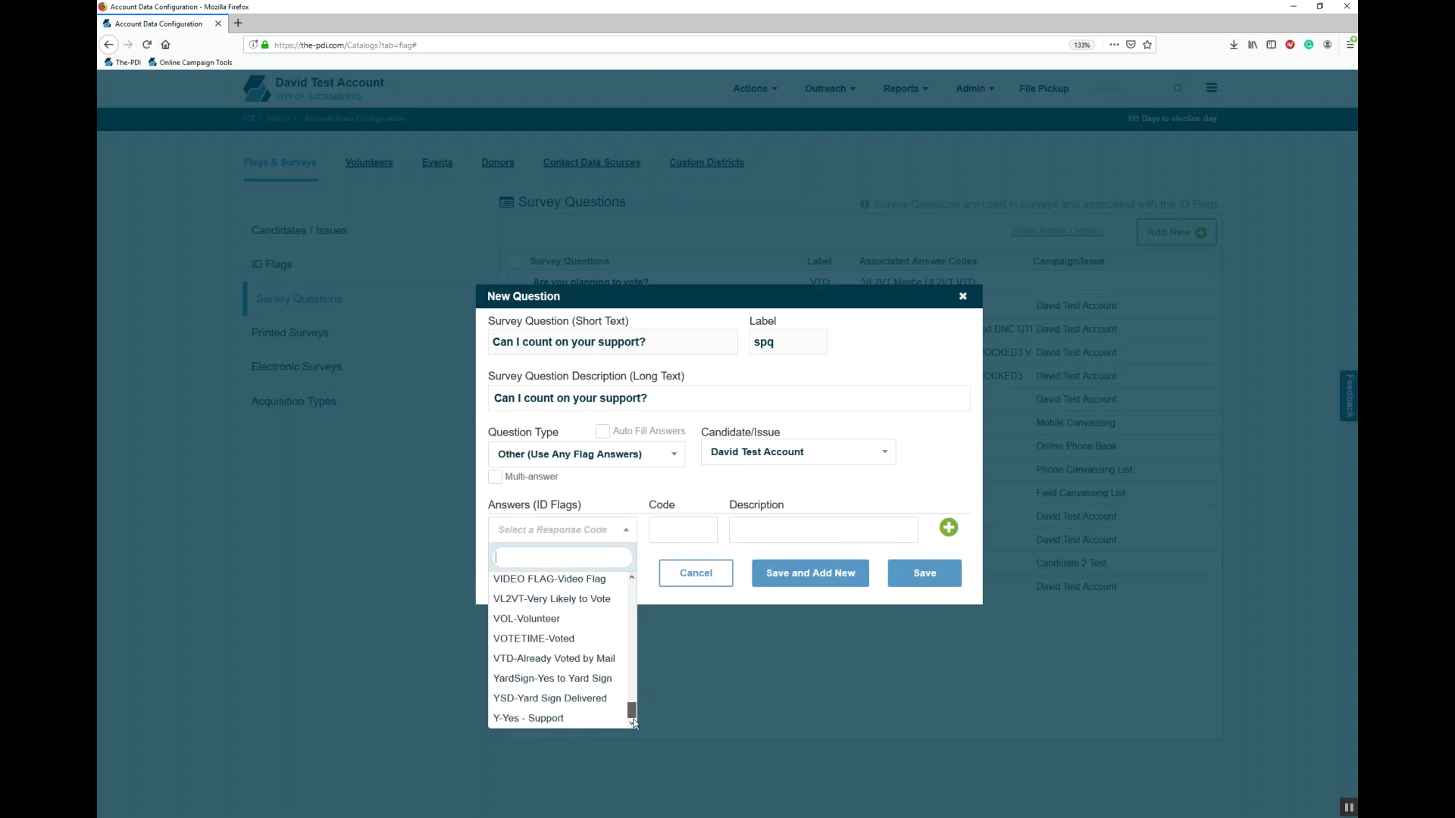
text(strong)
click(536, 598)
click(947, 531)
click(563, 557)
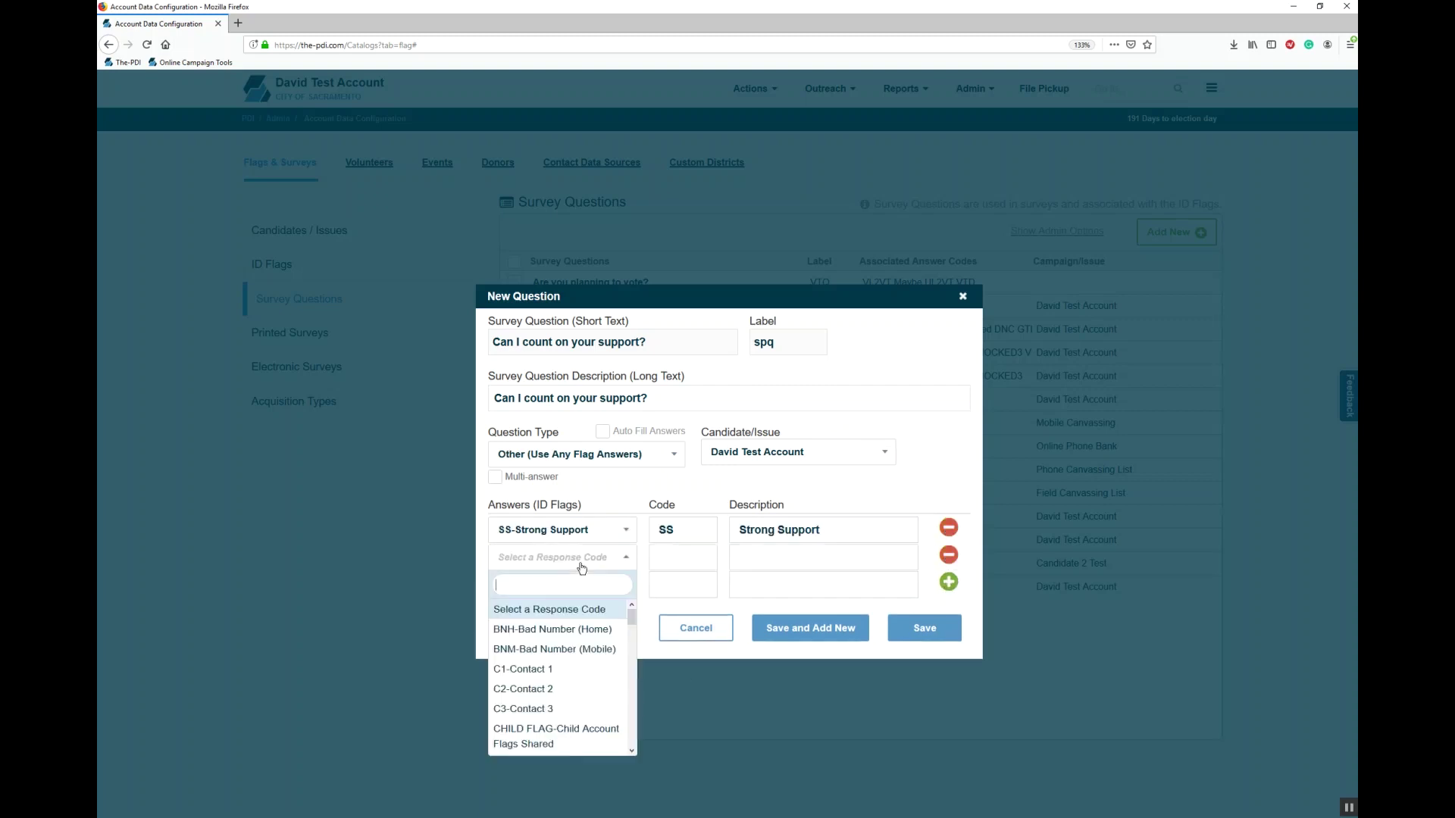
text(u)
key(Return)
click(573, 584)
text(so)
key(Return)
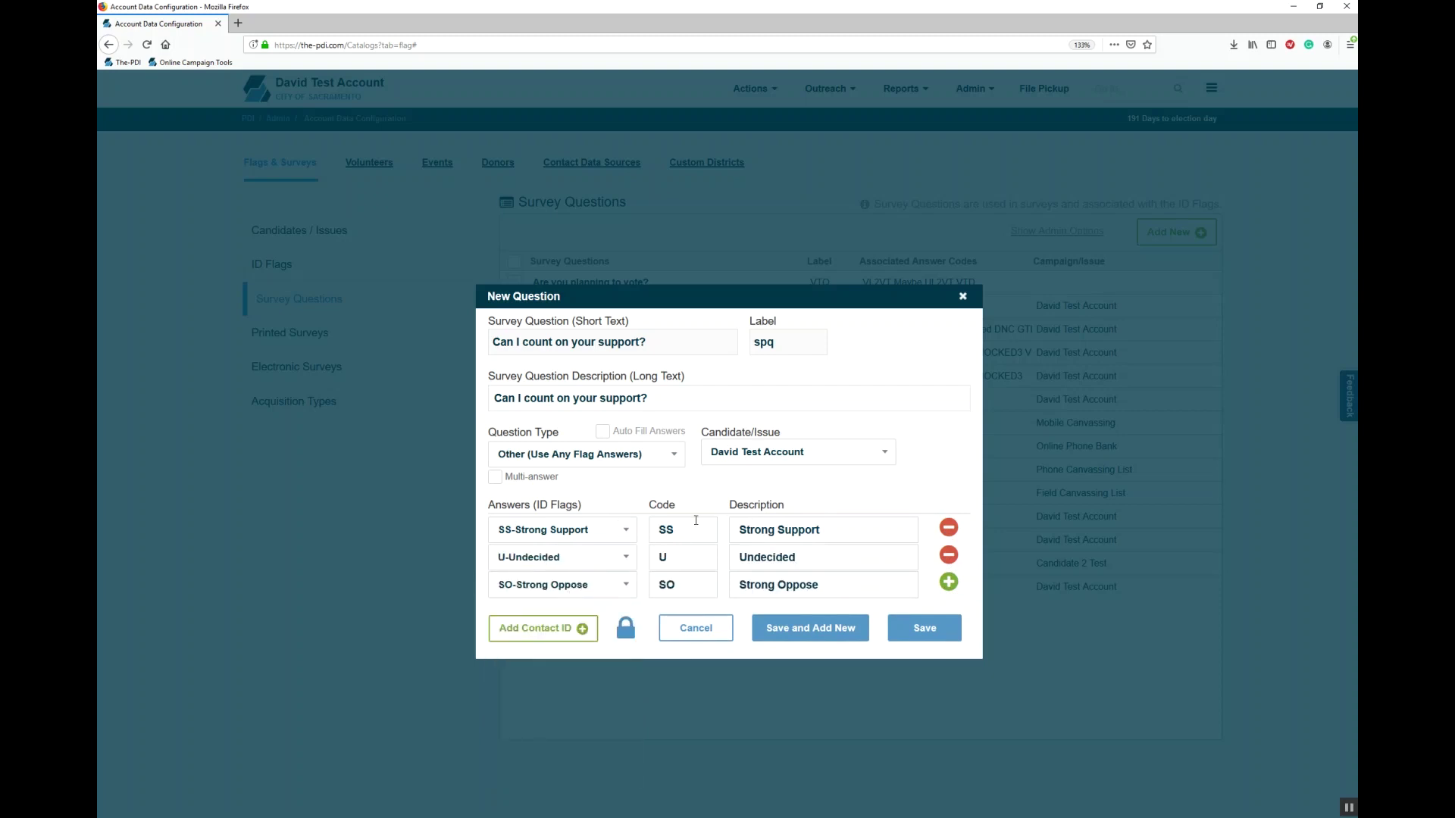
Step: Keep the current Candidate/Issue choice and close the question form without saving
click(821, 456)
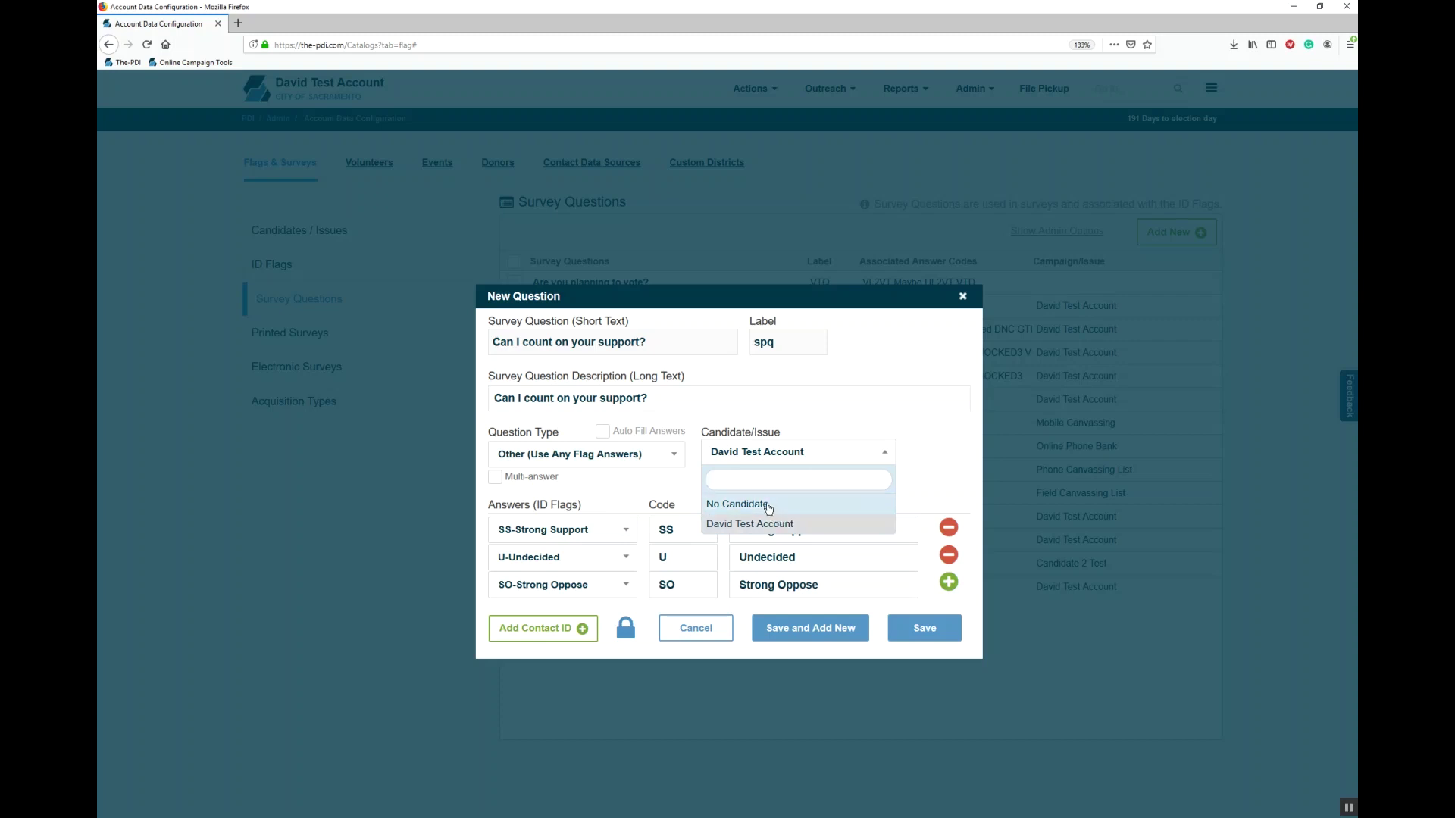
click(754, 523)
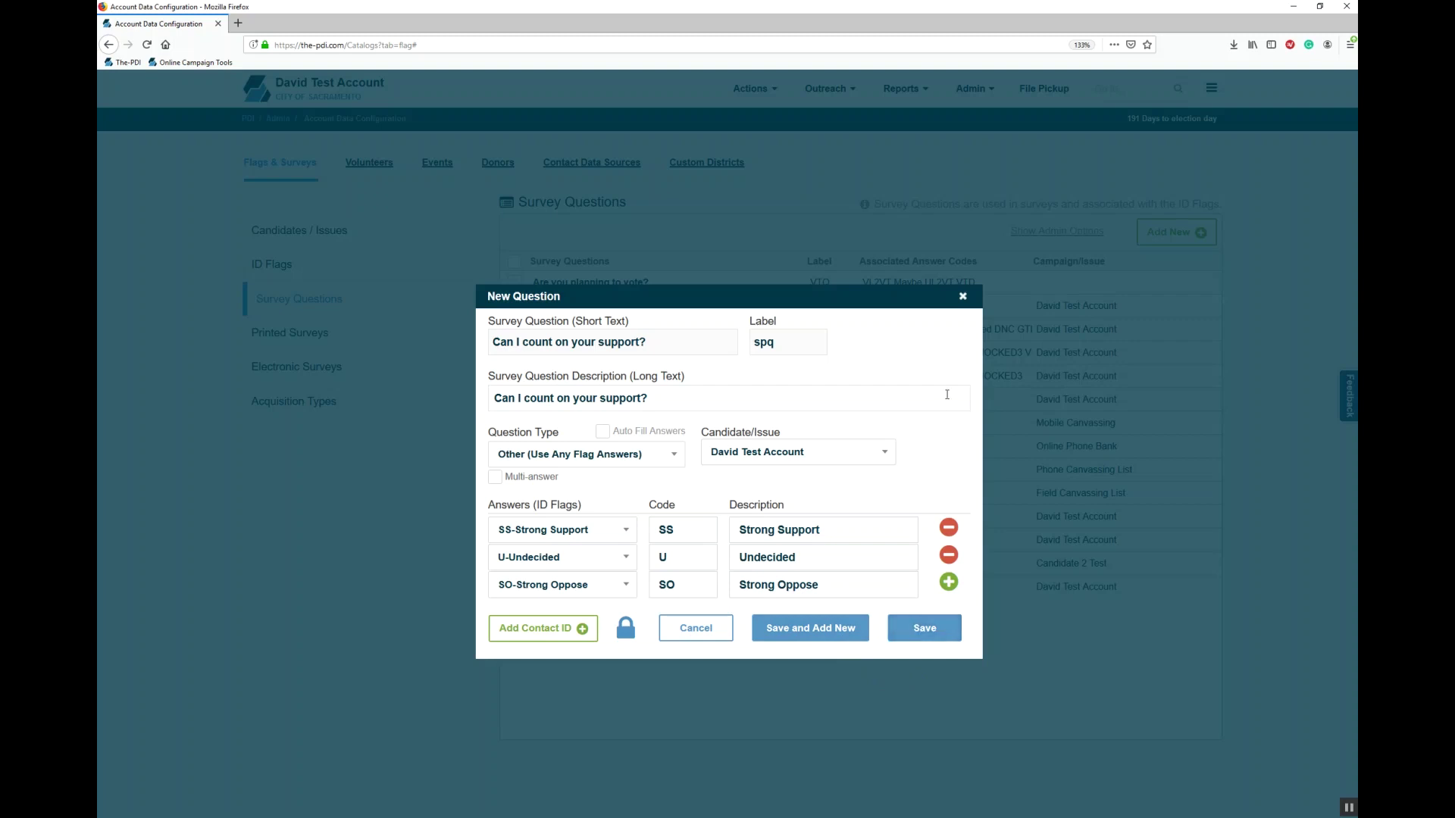
click(962, 297)
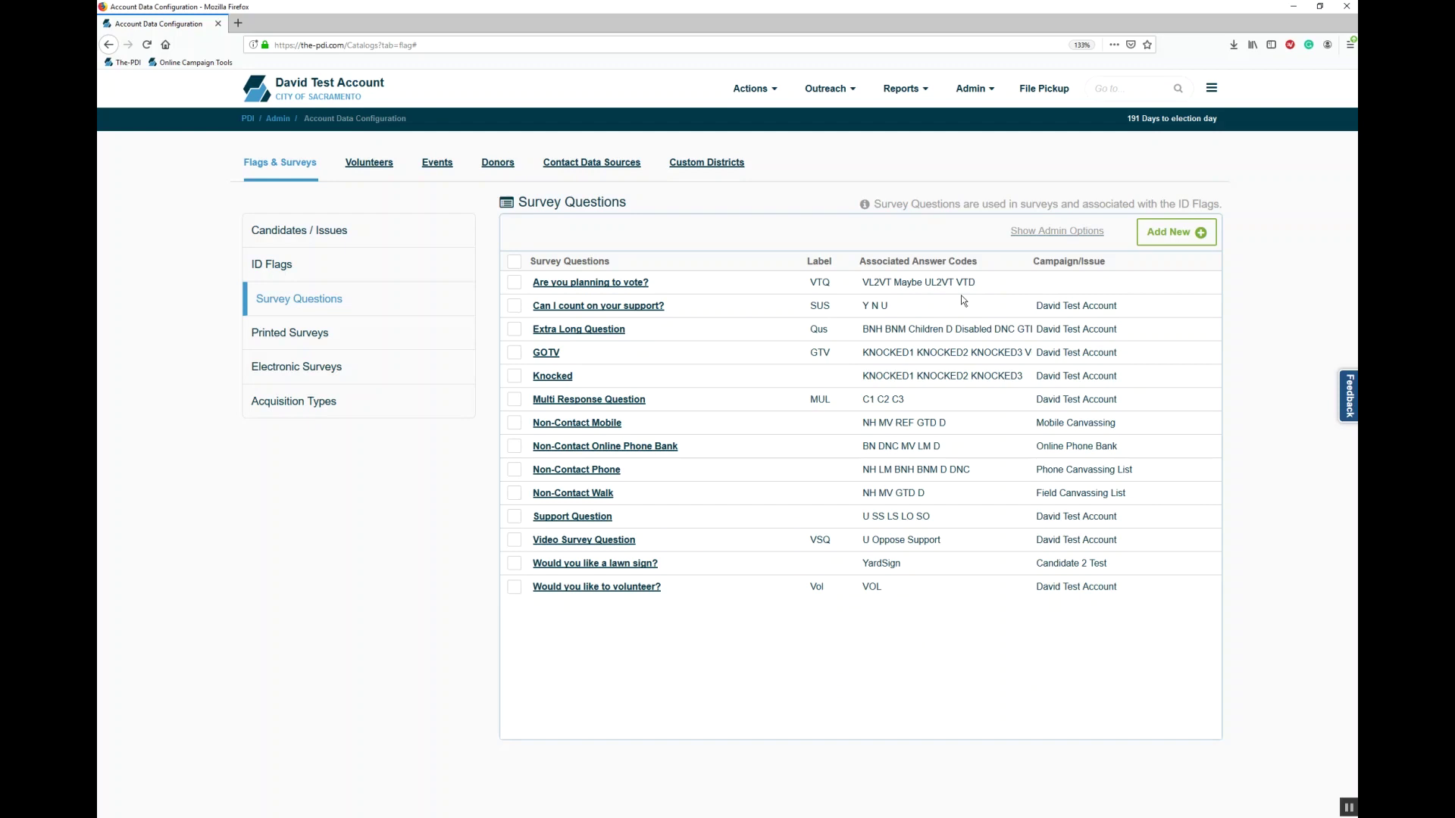
Step: Create printed survey 'My Survey' with 'Are you planning to vote?' as its first question
click(330, 350)
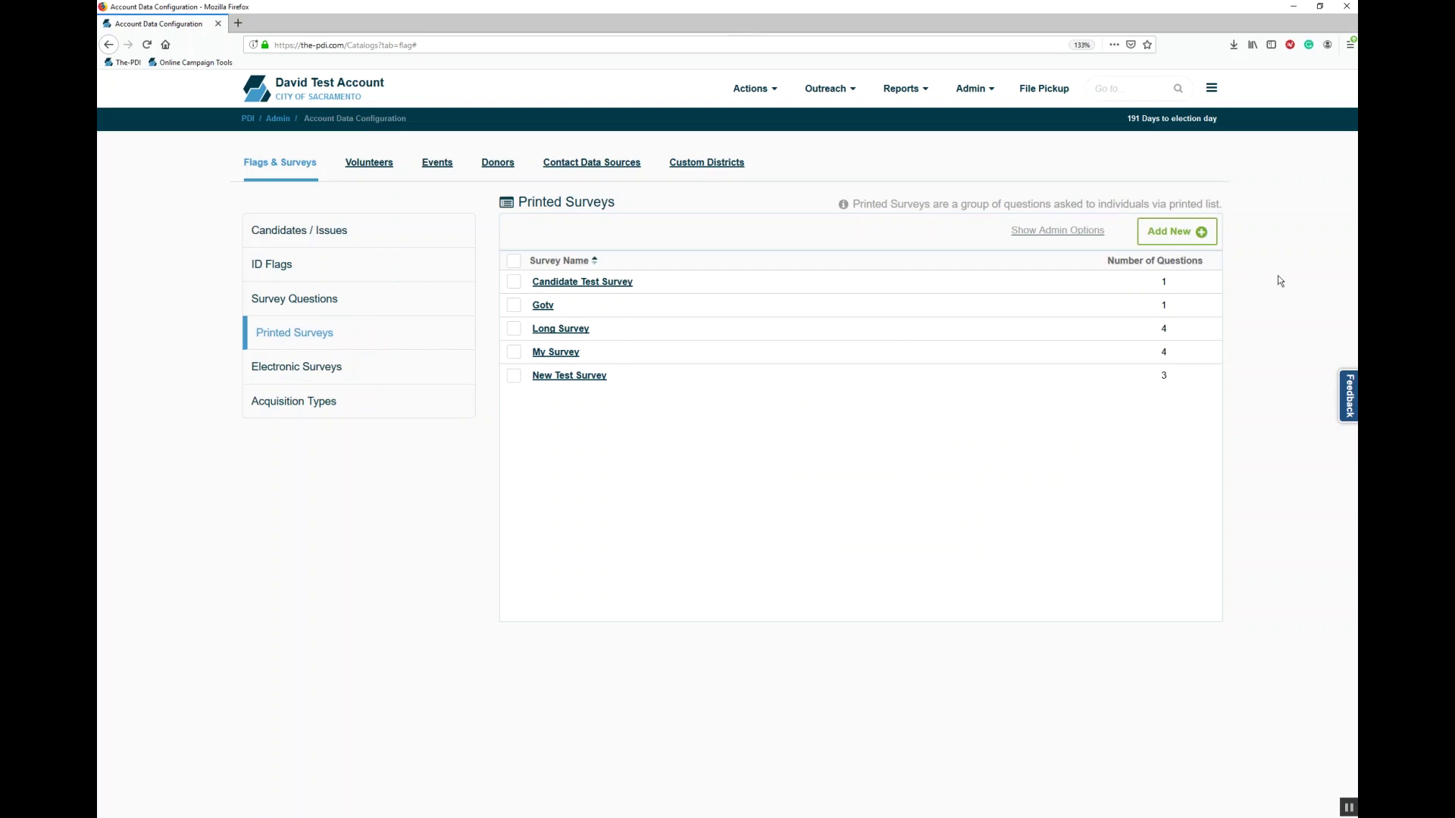
click(1191, 235)
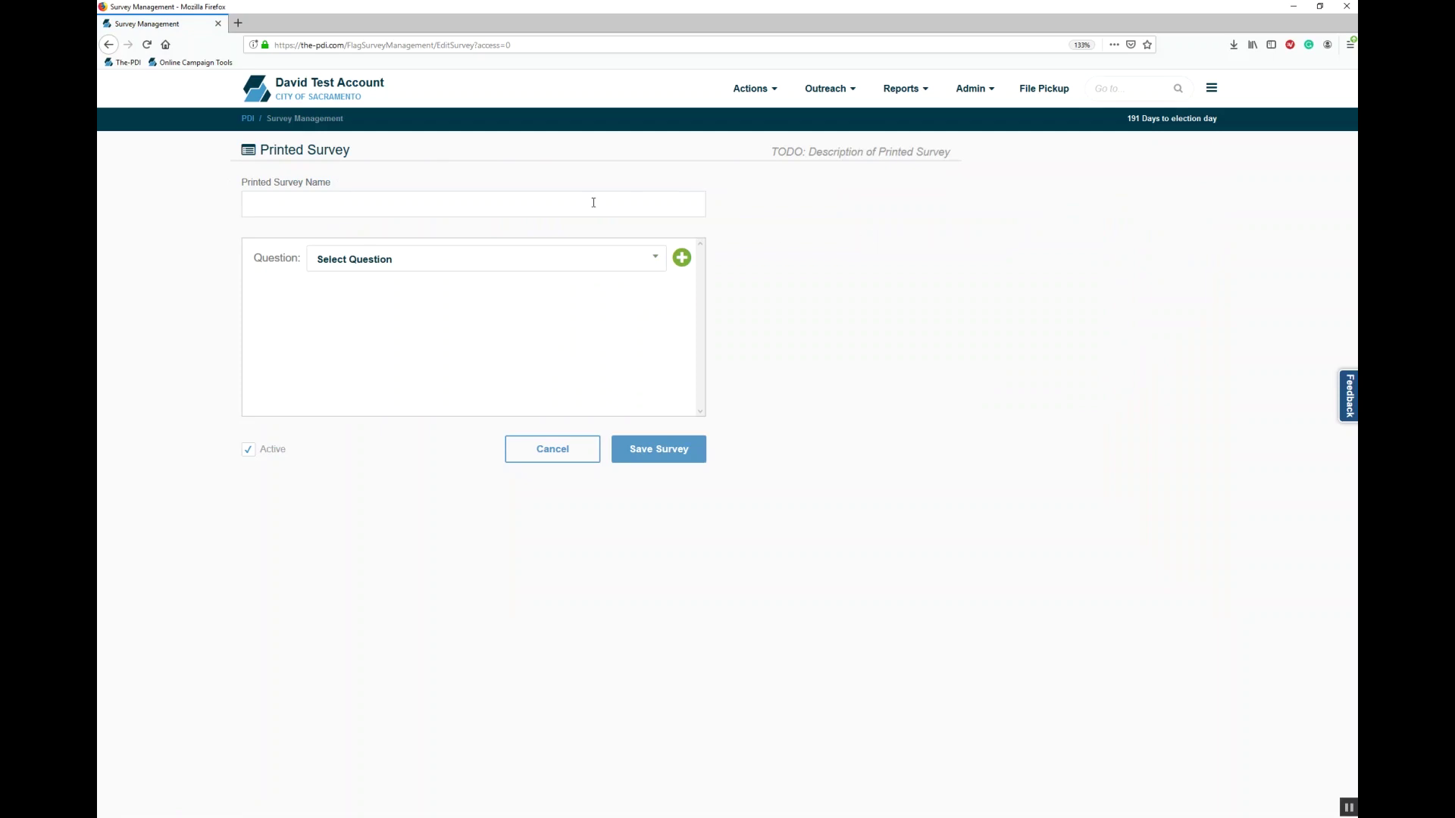
text(My Survey)
click(528, 272)
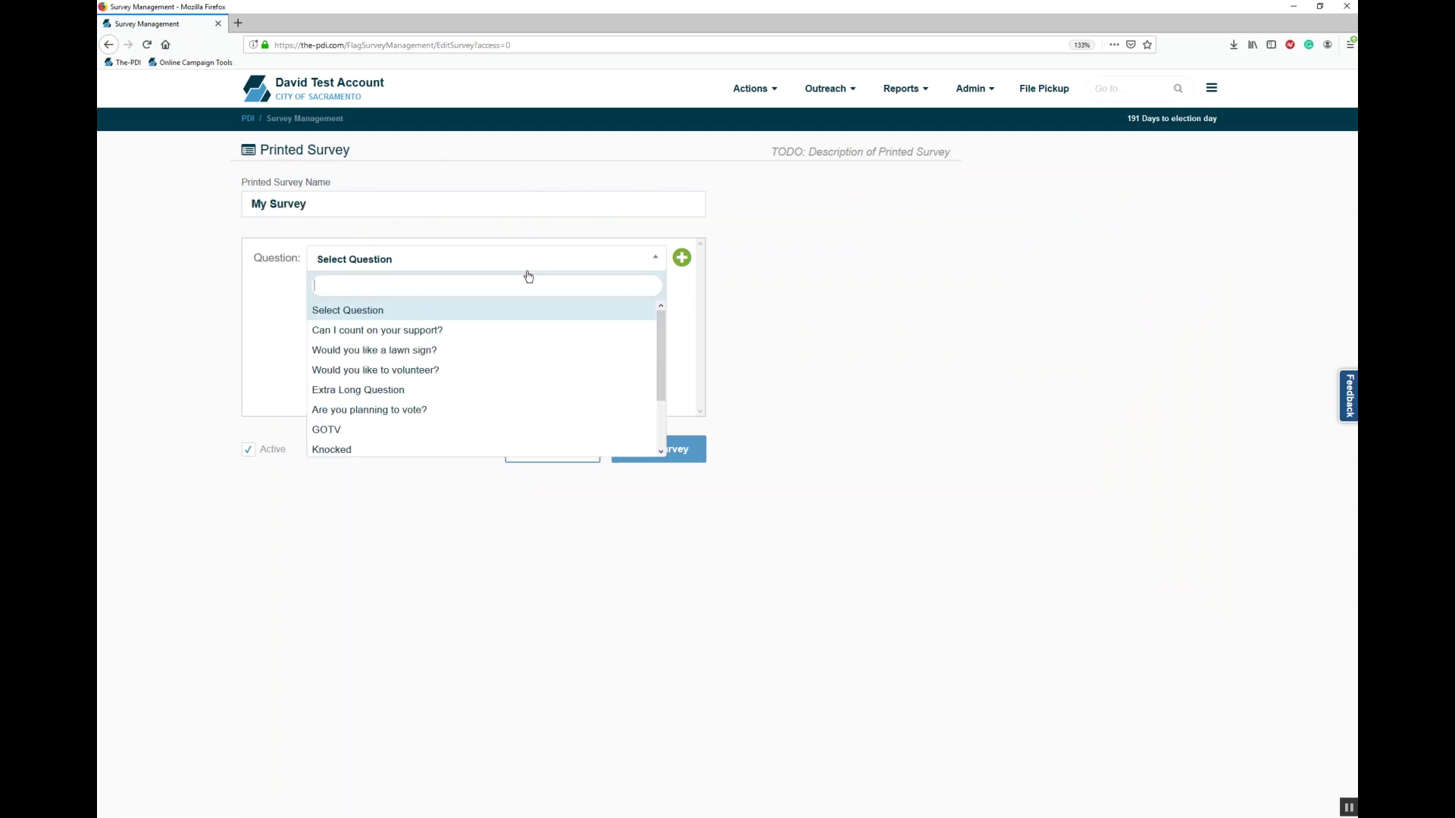
click(529, 274)
click(529, 276)
text(vot)
key(Return)
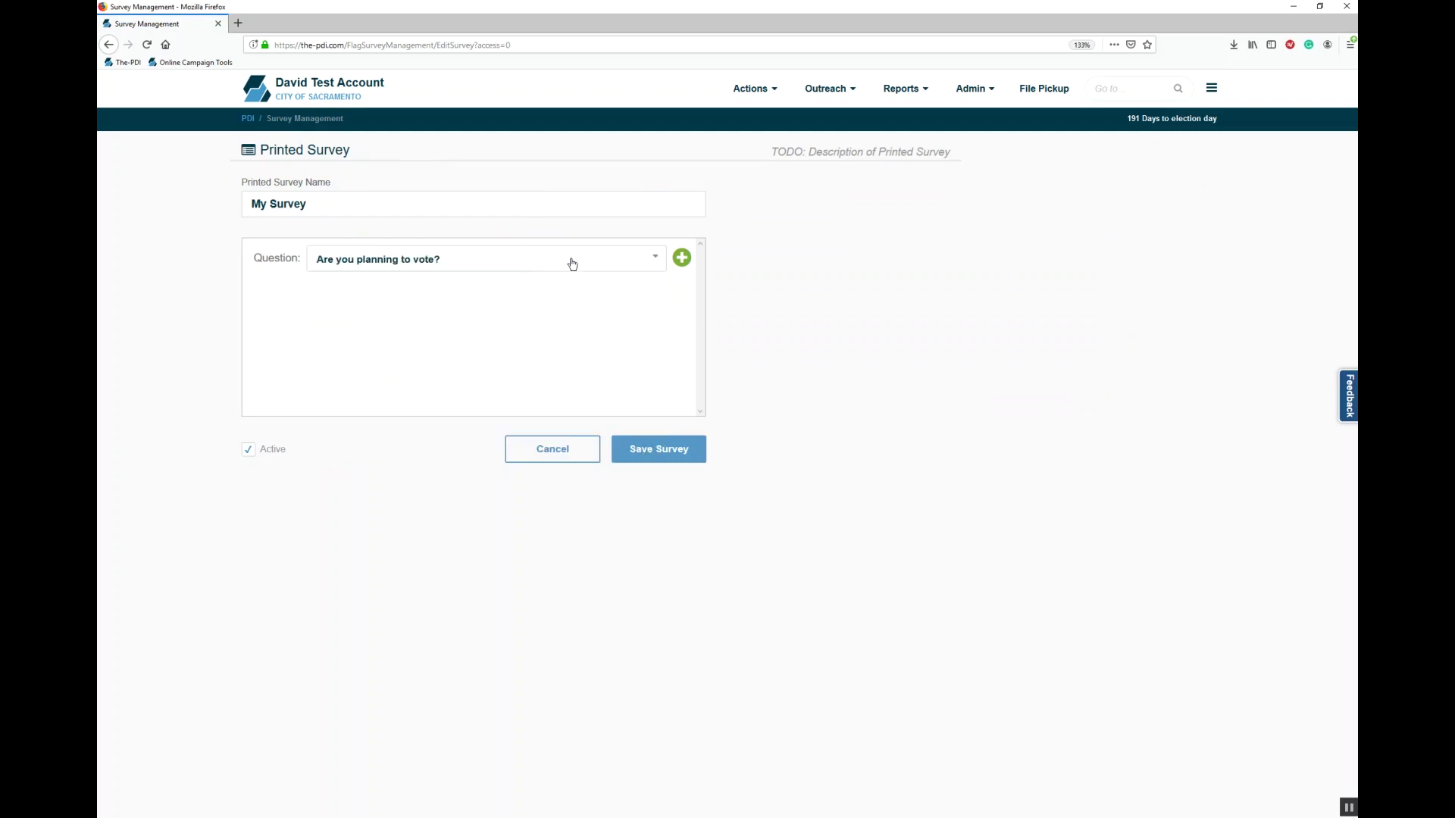
Step: Add 'Can I count on your support?' and 'Would you like a lawn sign?' as questions two and three, then save
click(682, 259)
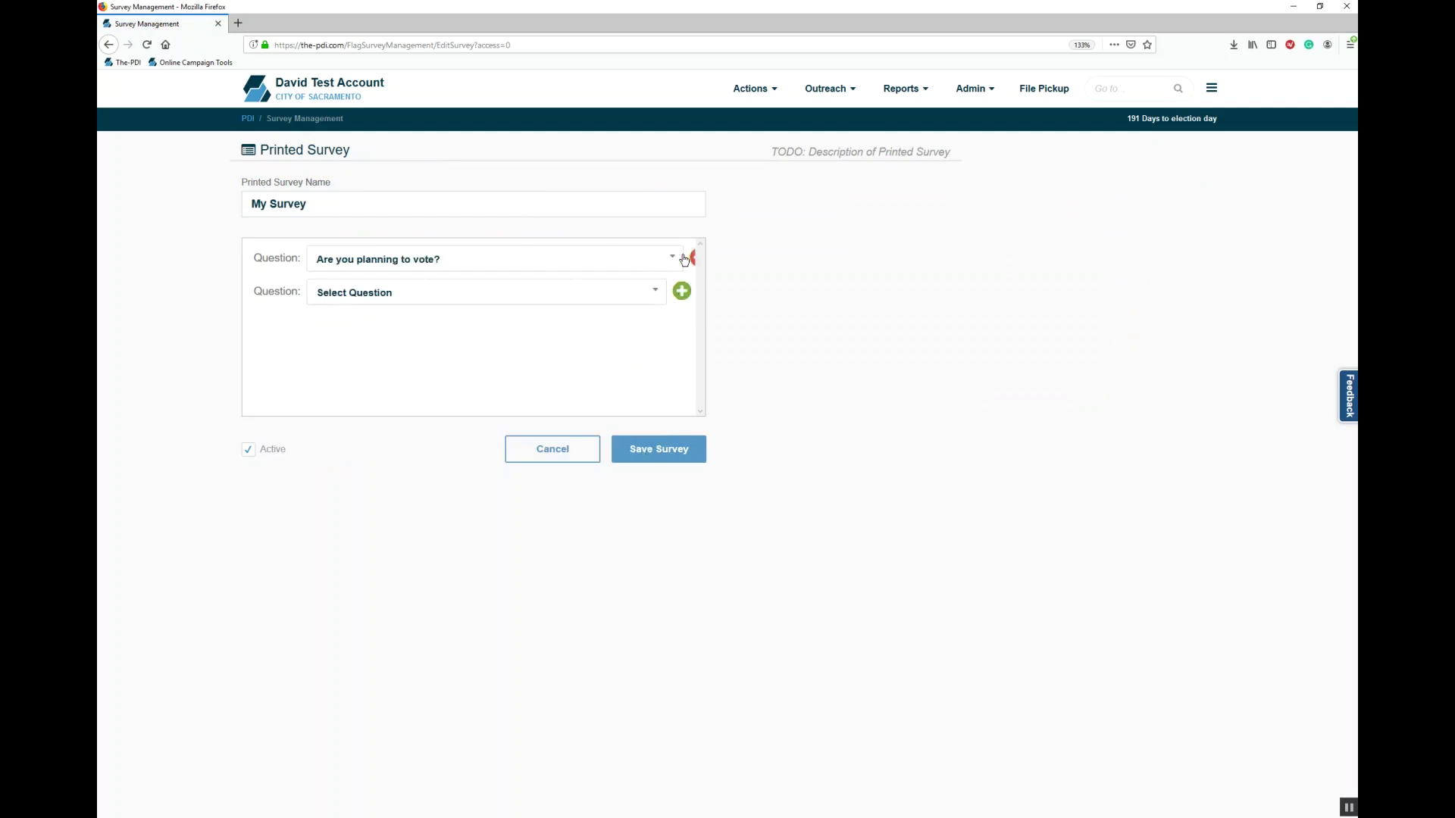
click(683, 294)
click(576, 286)
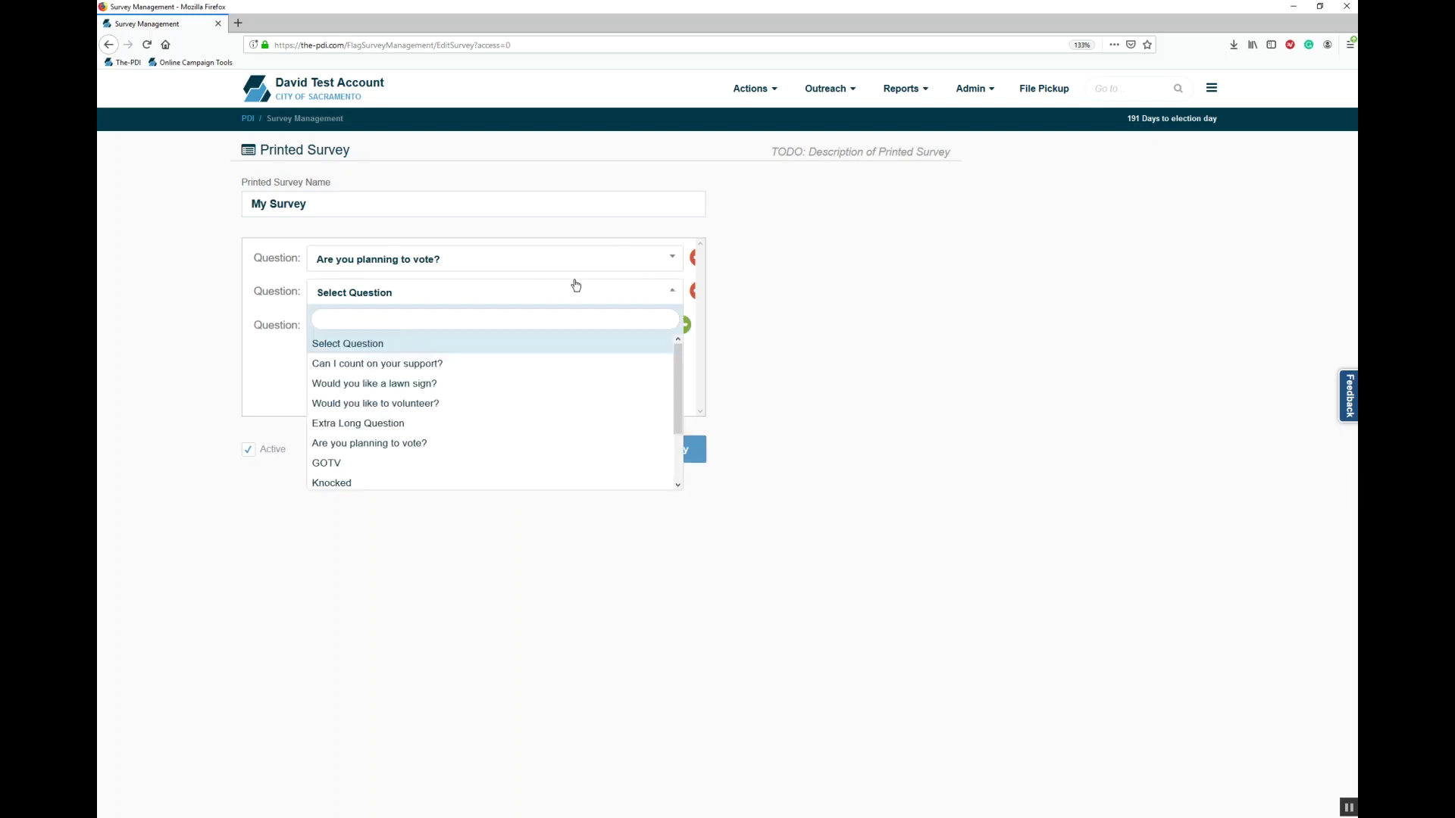
text(su)
key(Return)
click(511, 334)
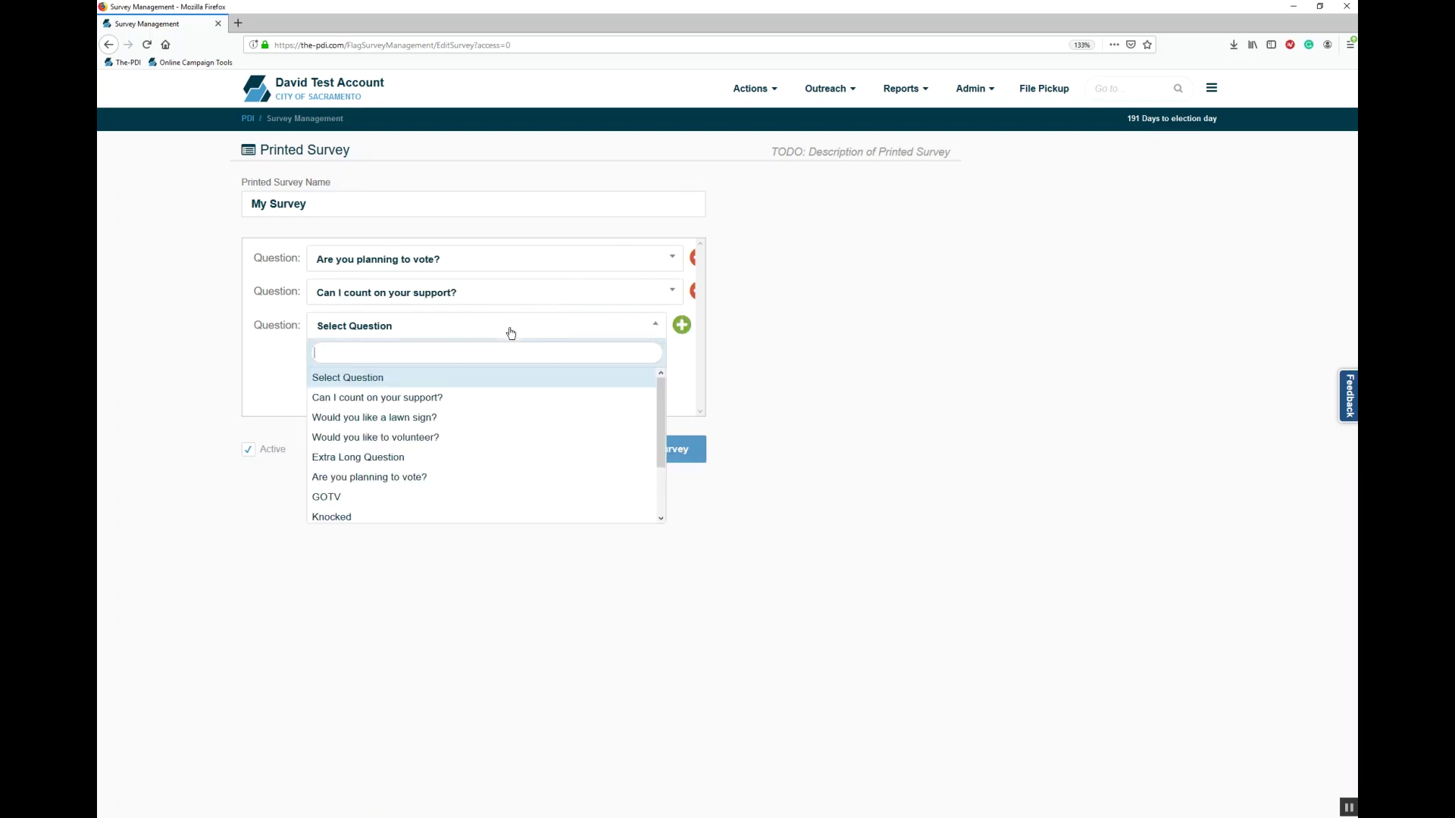
text(lawn)
click(471, 373)
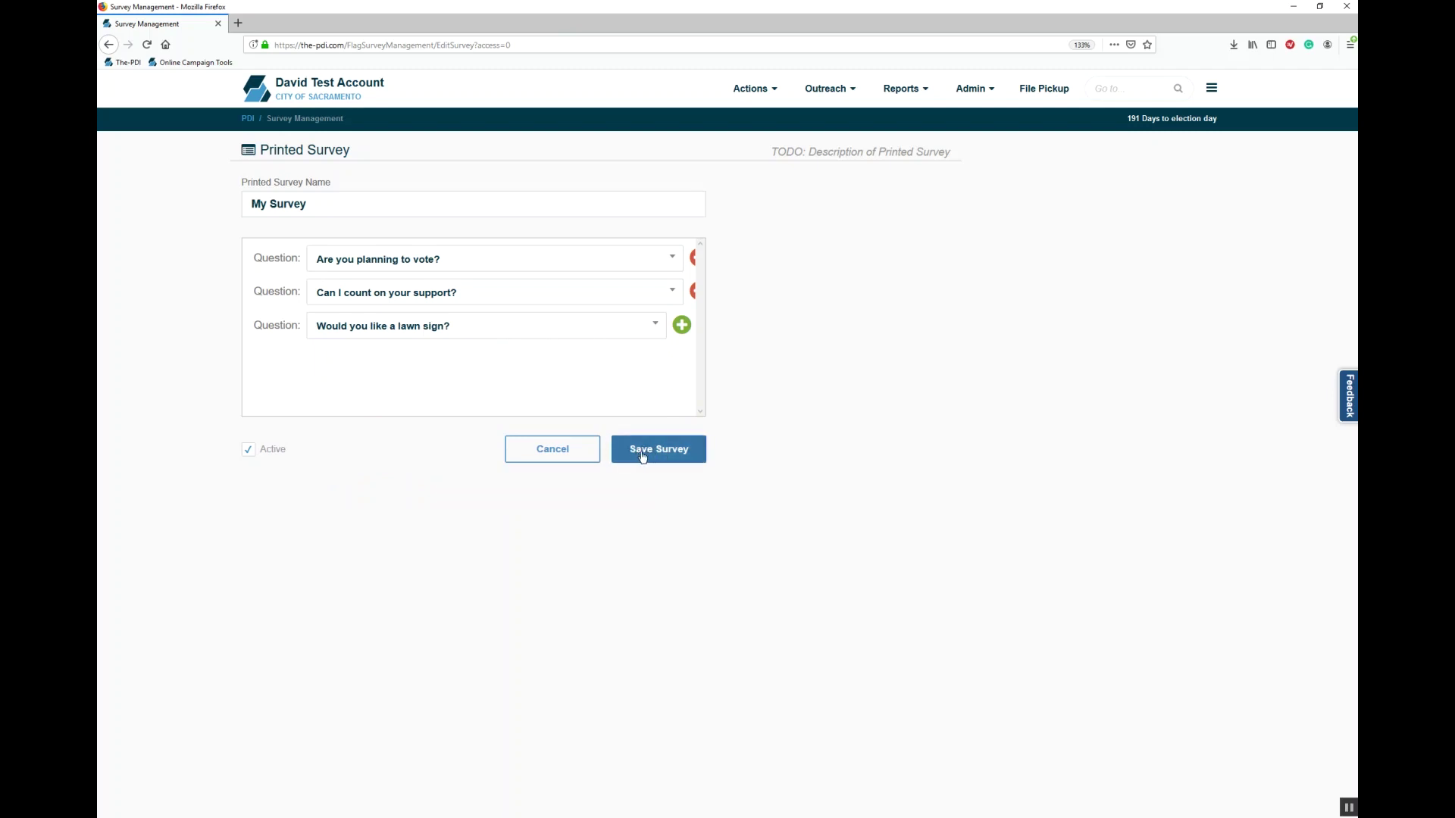
click(559, 455)
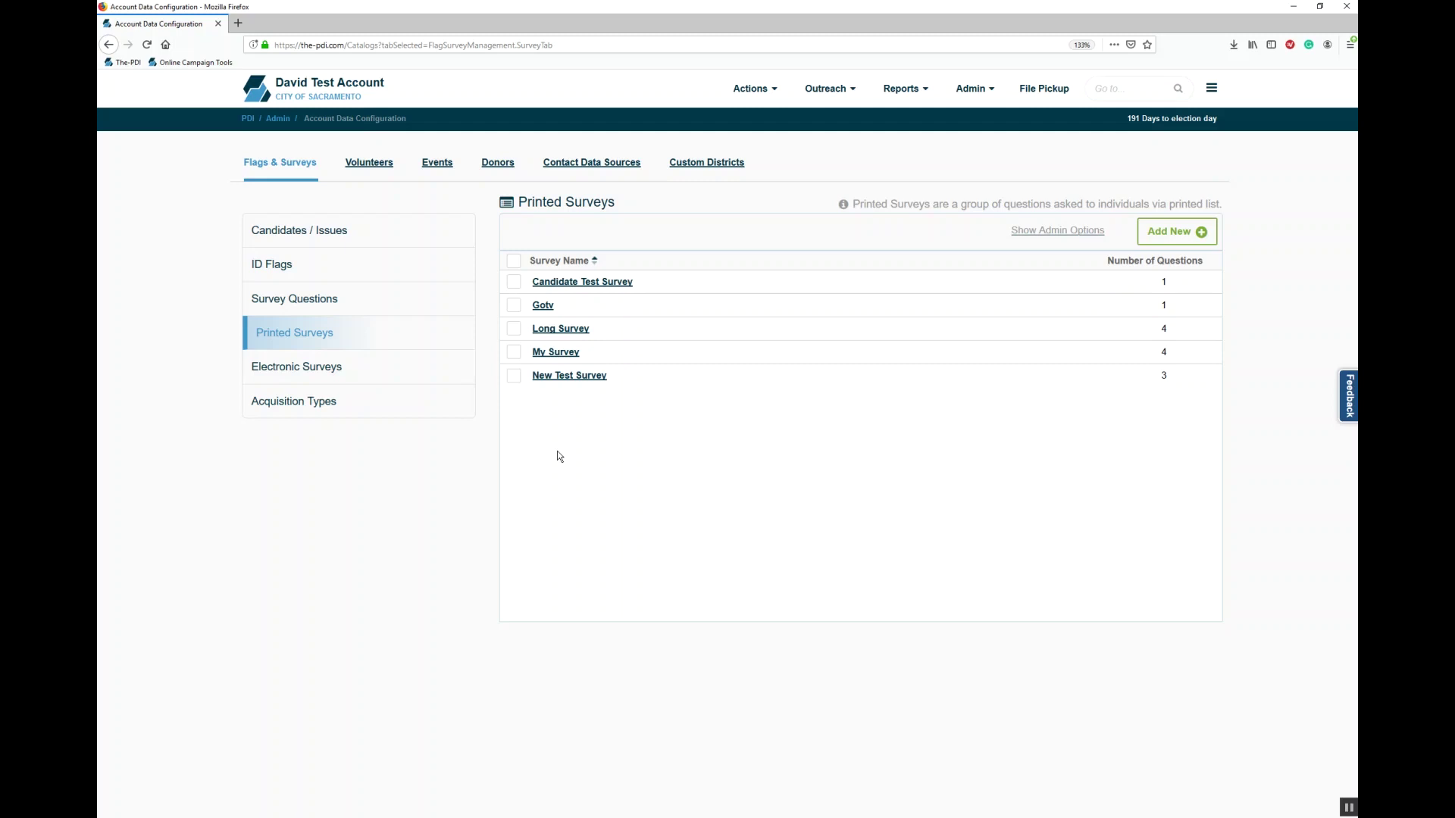
Step: Open Actions > Create Universes, look over its option tabs, and show Vote History
mouse_move(751, 96)
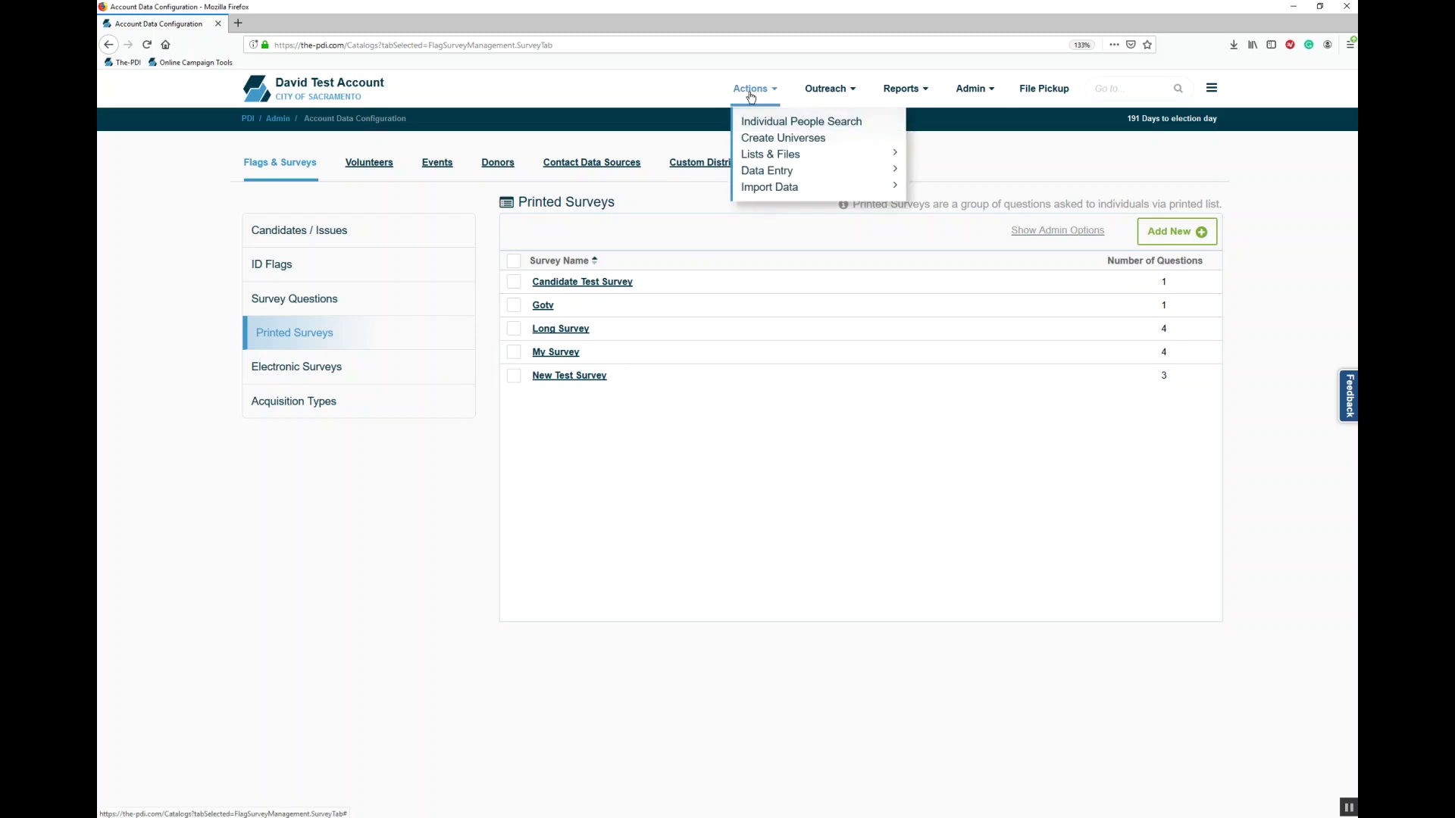
click(780, 140)
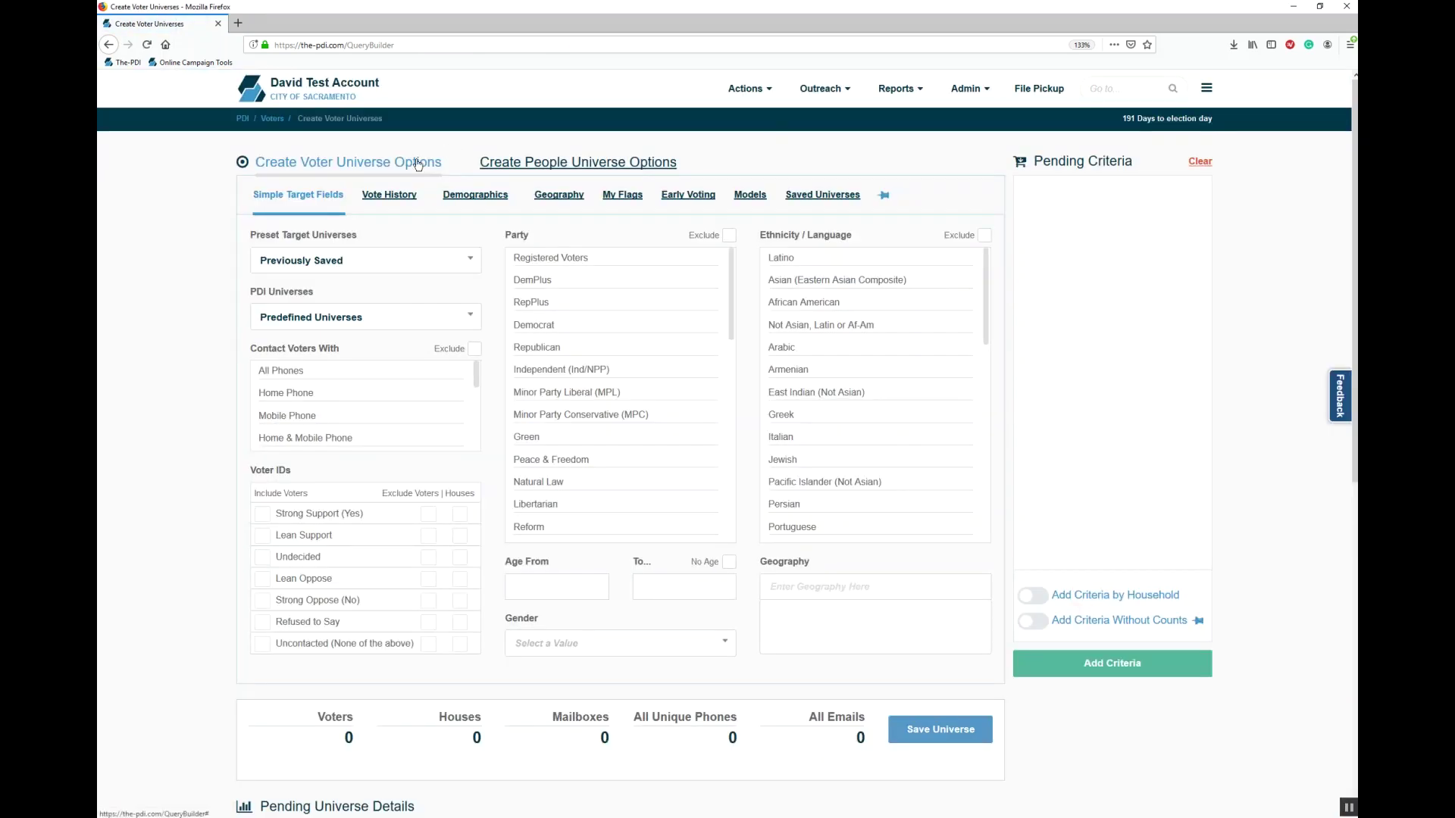
click(547, 163)
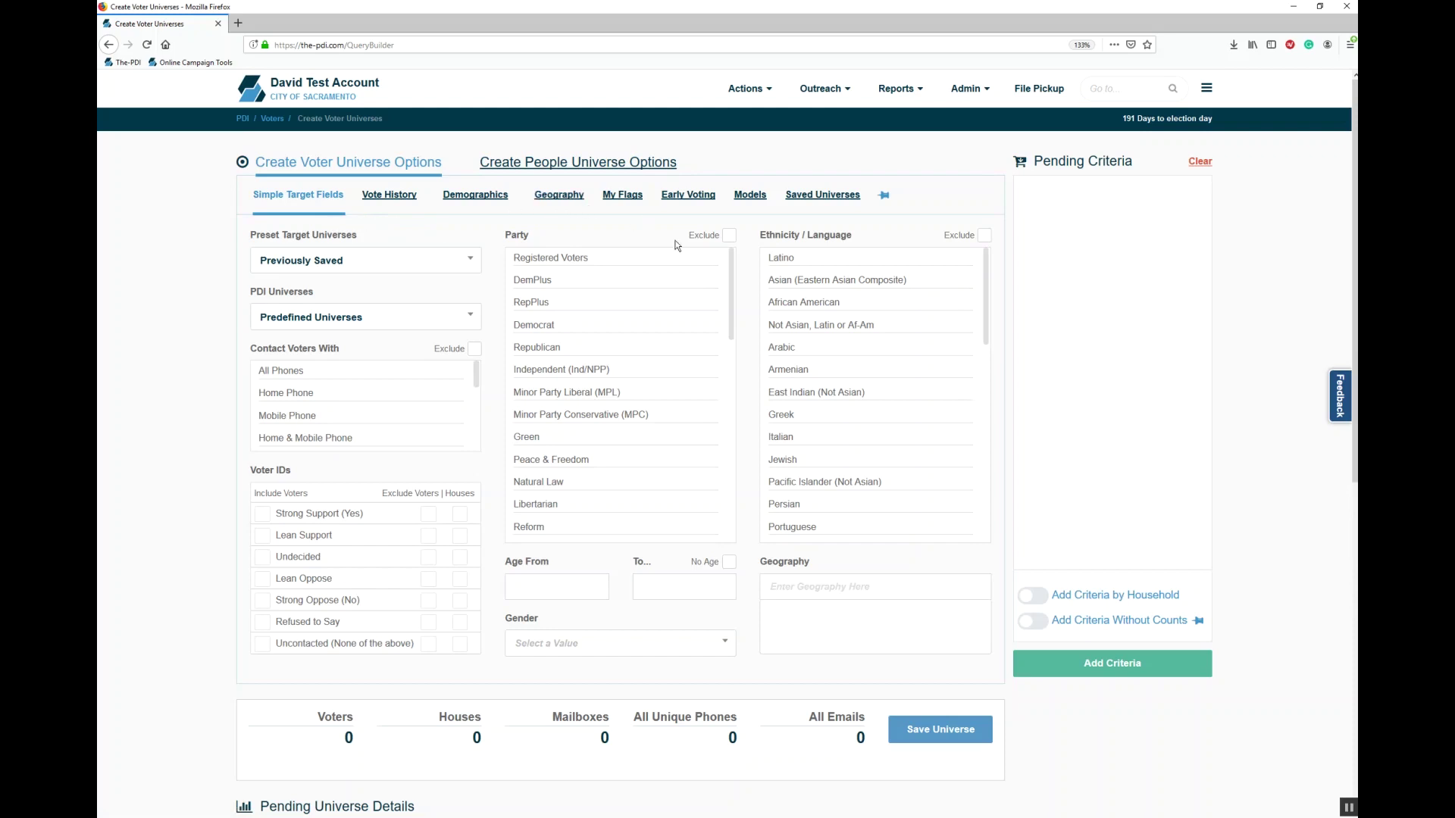
click(856, 206)
click(403, 203)
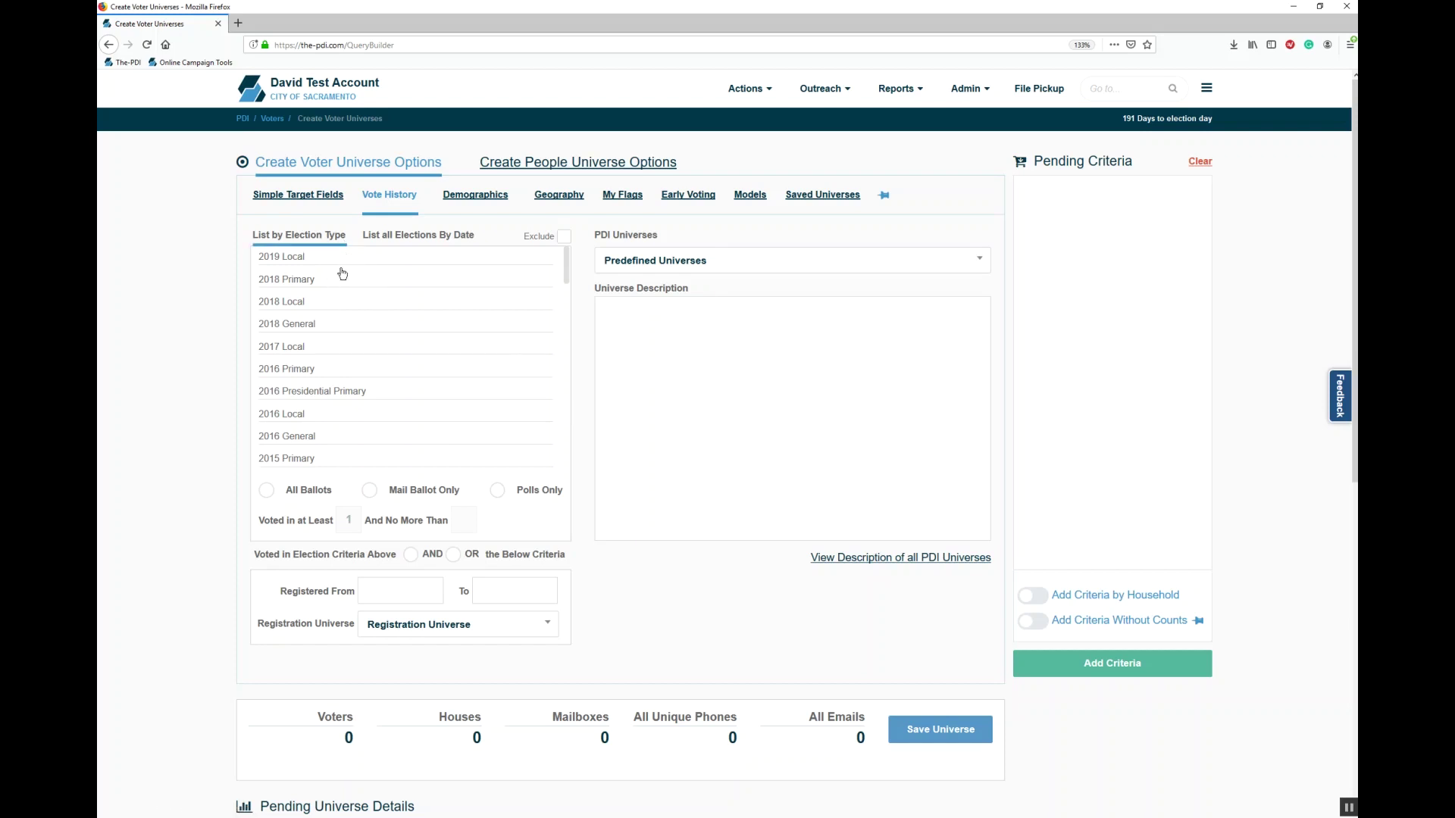
click(304, 246)
click(341, 257)
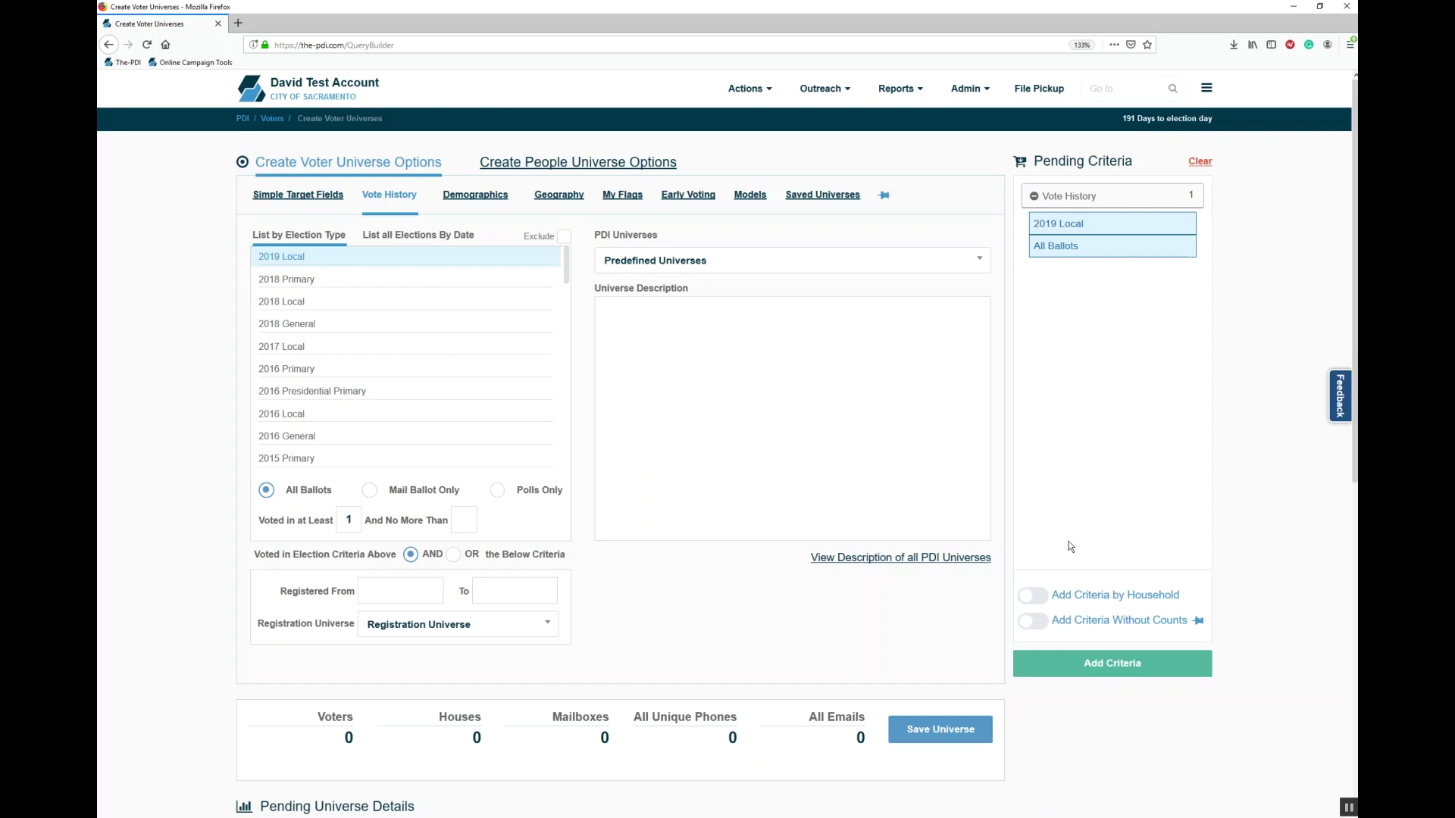
click(1115, 676)
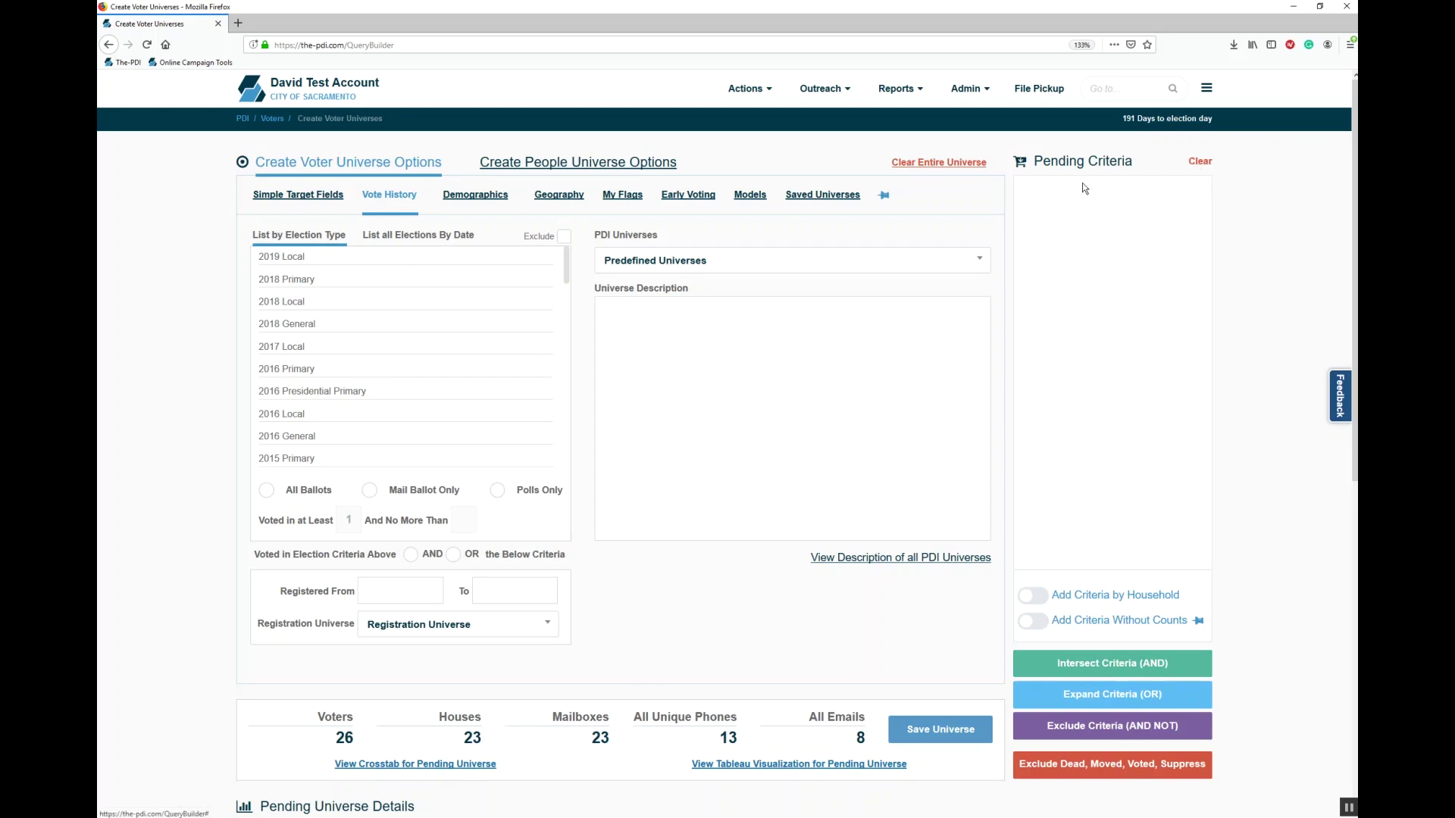
click(960, 164)
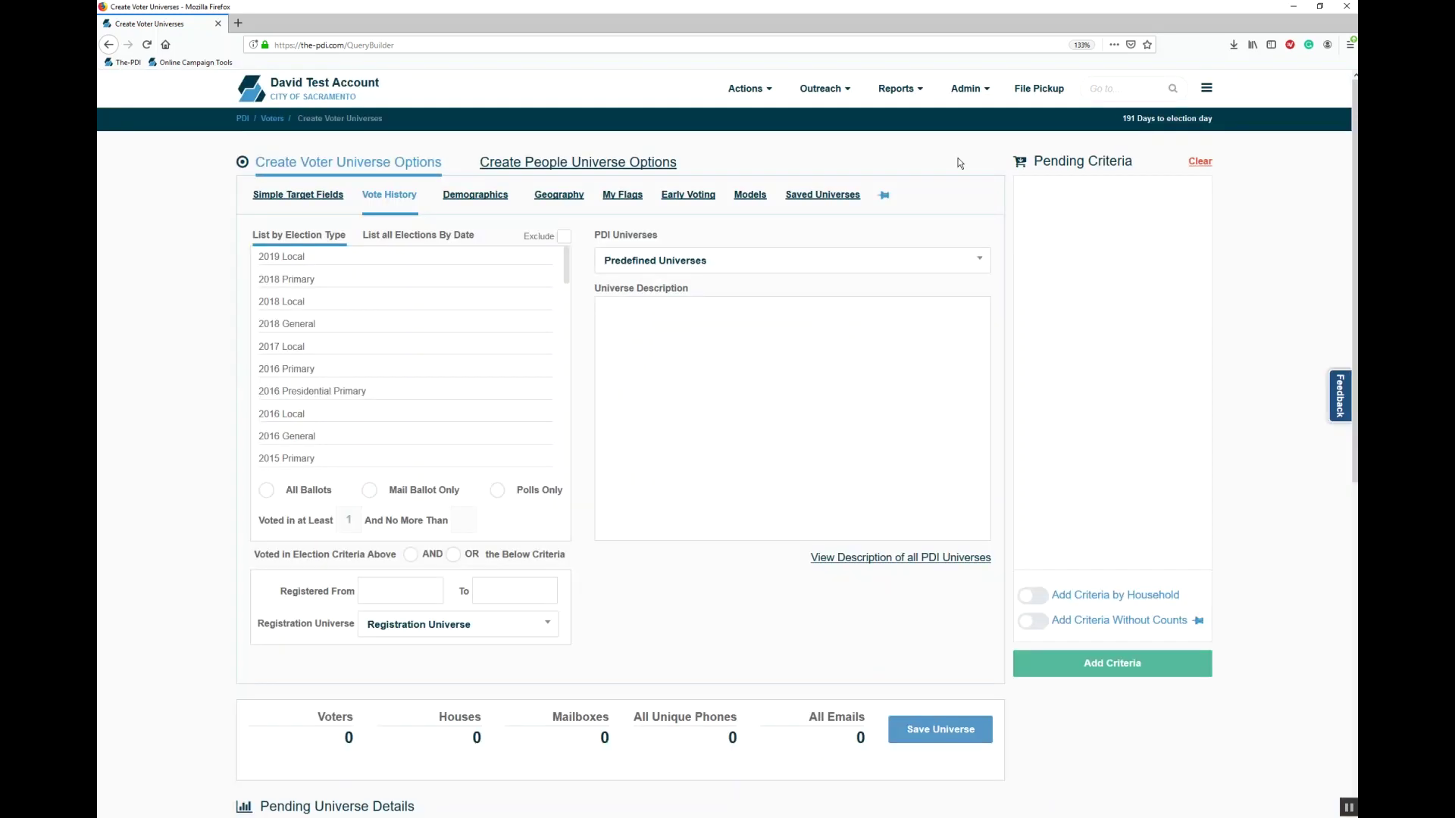
Step: List elections by date and select the five from 11/06/2018 back to 04/07/2015
click(415, 237)
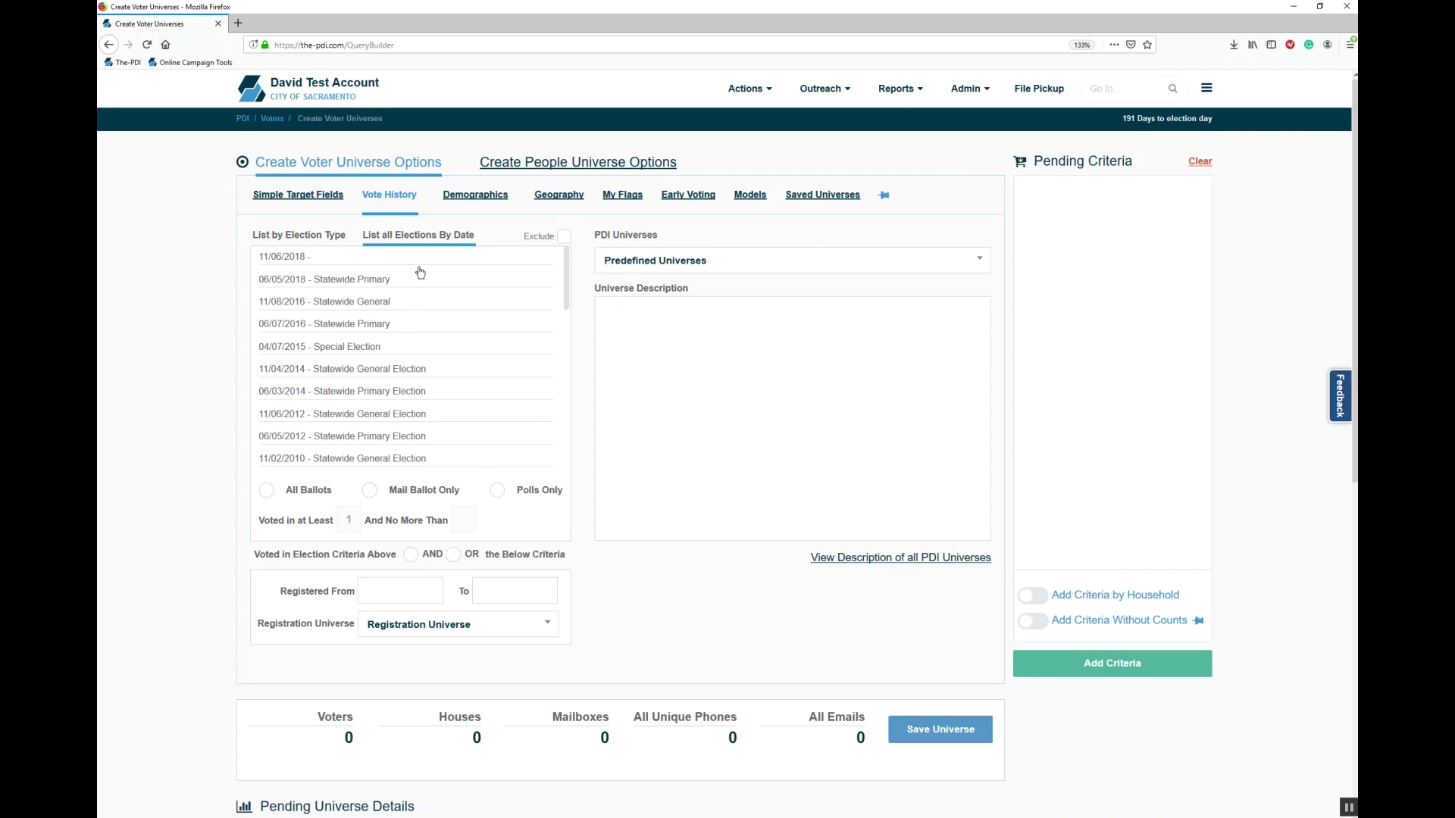
click(424, 265)
click(404, 282)
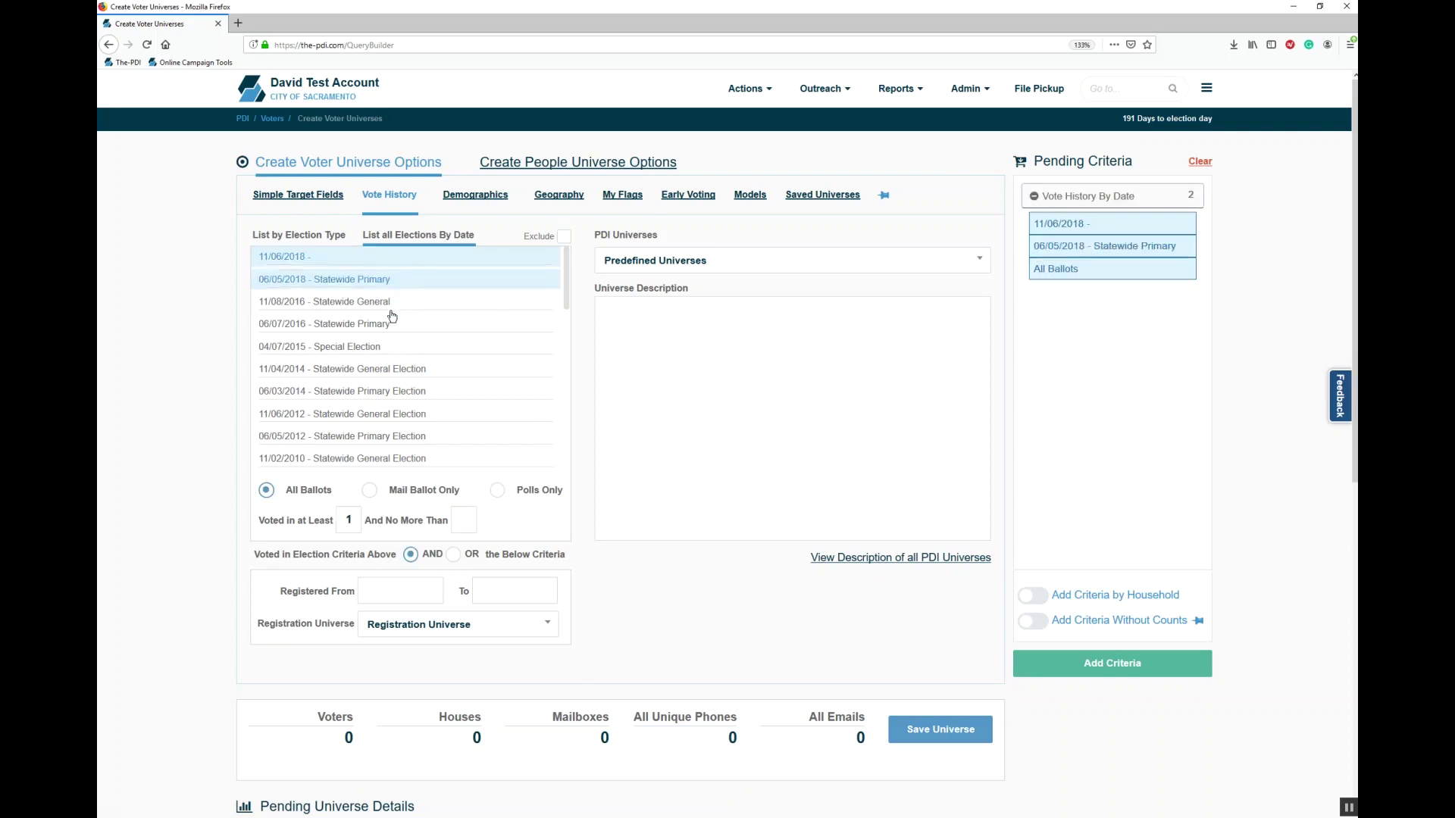
click(390, 307)
click(389, 325)
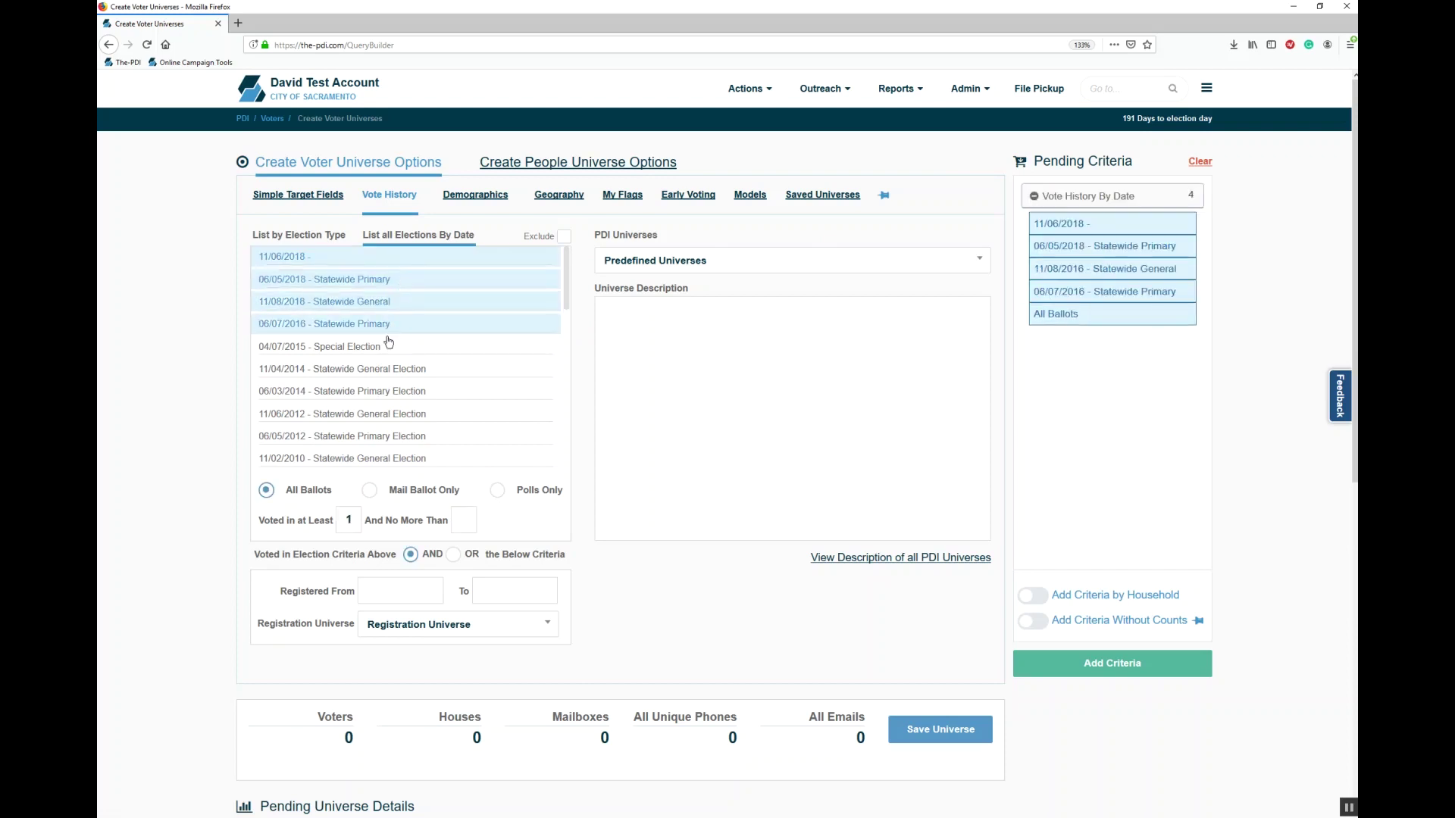
click(389, 347)
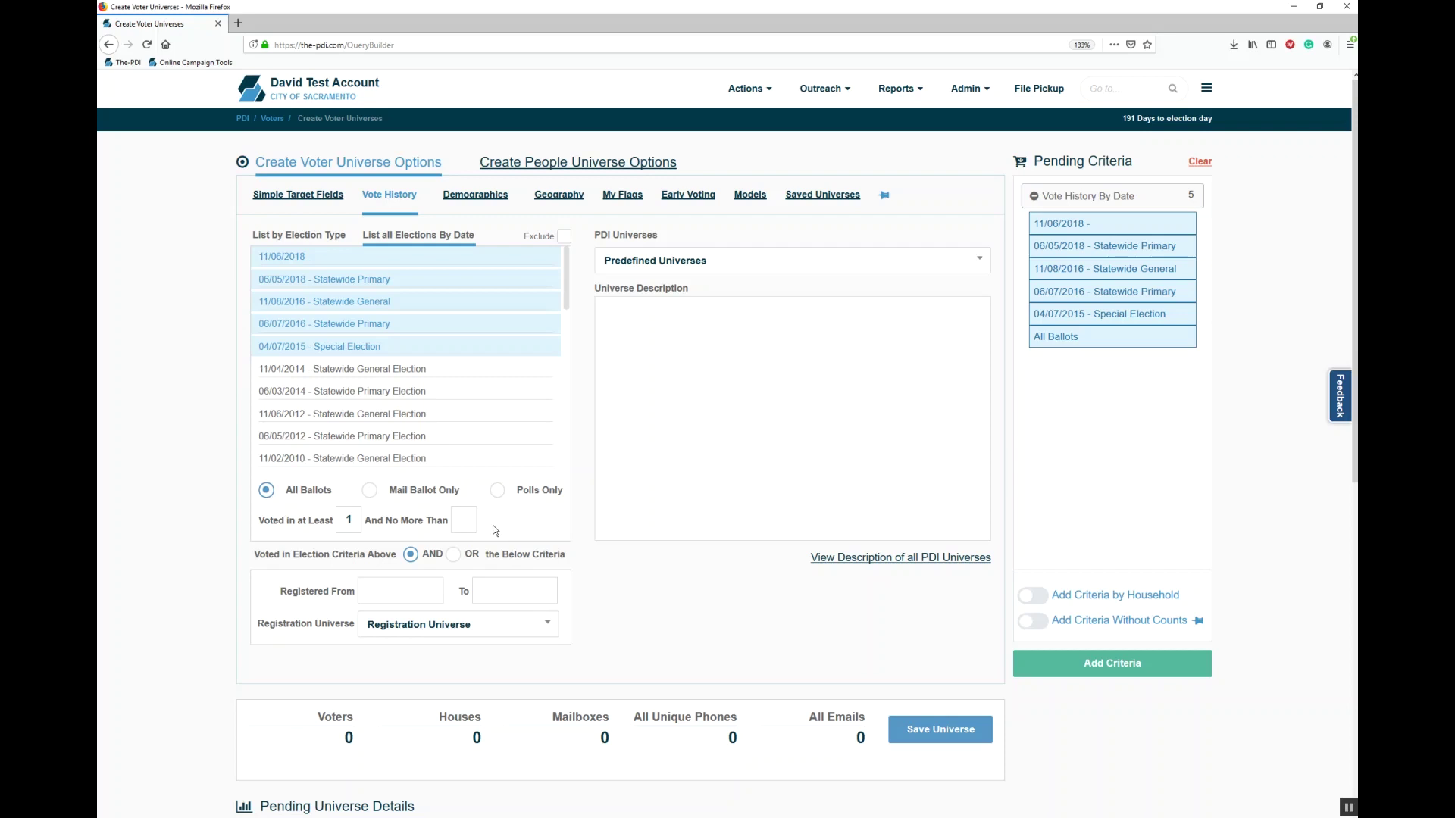
Step: Count Polls Only voters who voted in at least 3 and no more than 4
click(399, 498)
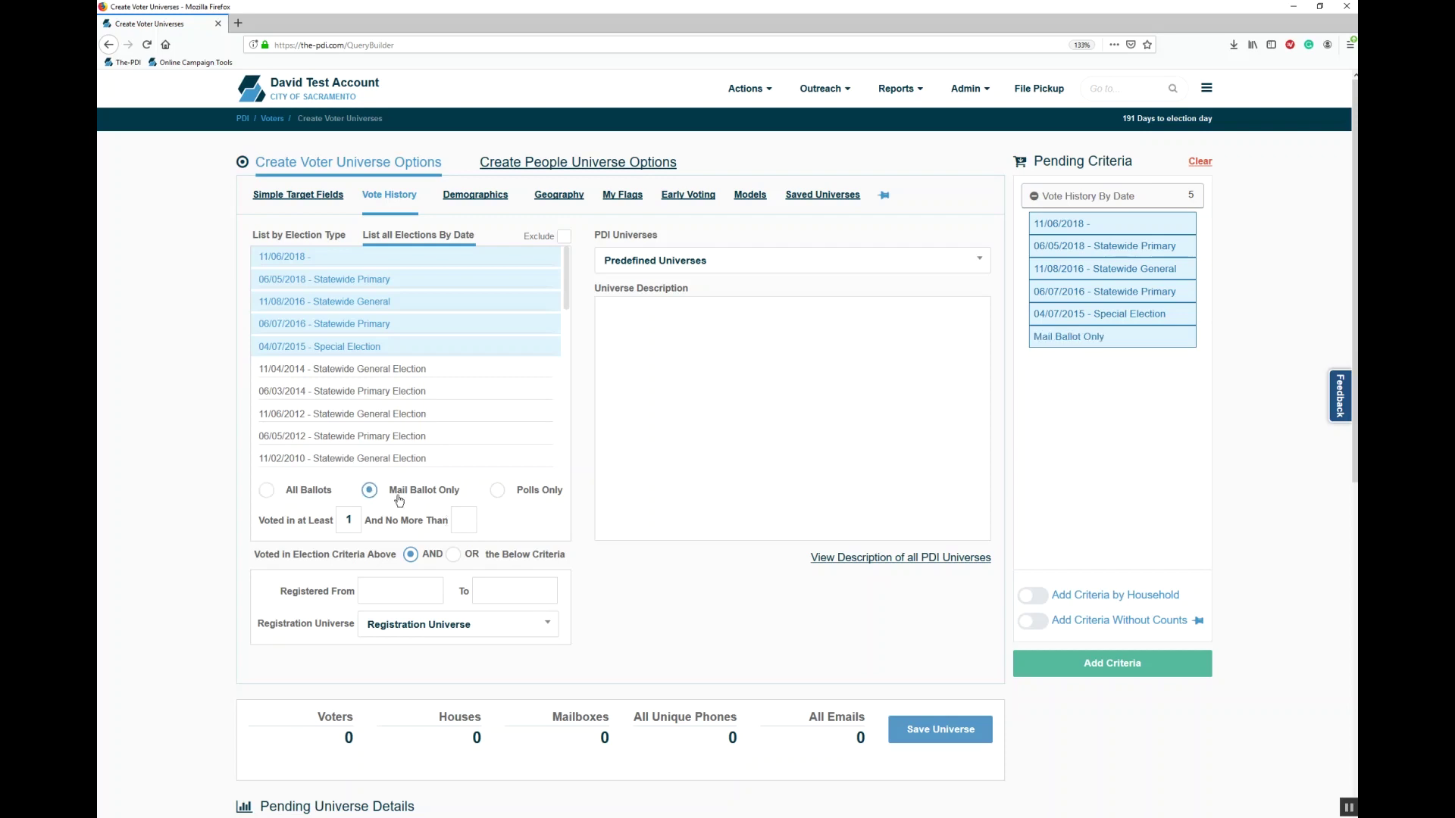
click(552, 492)
double_click(355, 522)
text(3)
click(473, 517)
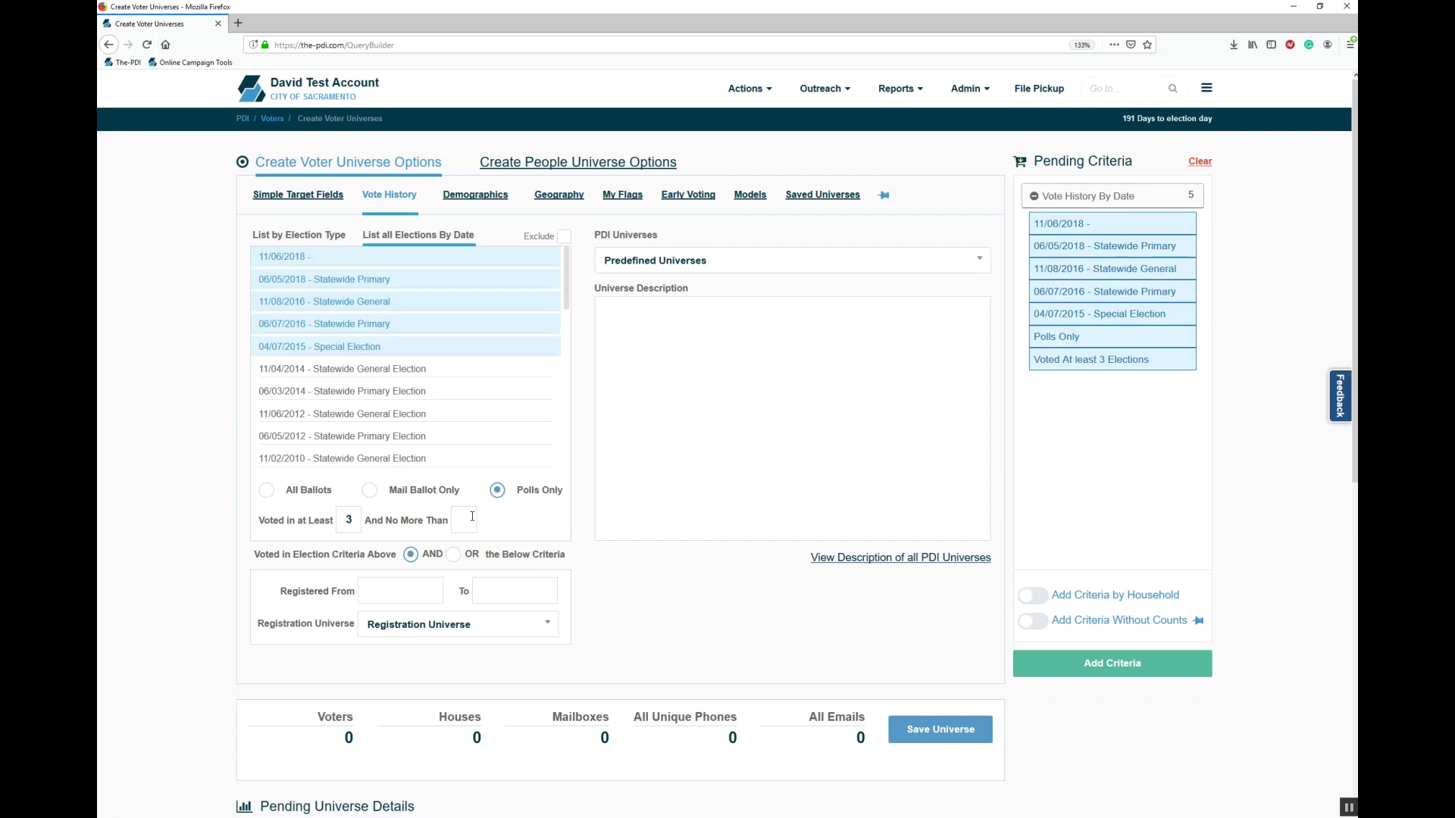
text(4)
Step: Set the Registered date range 08/01/2014 to 08/25/2016 and combine it with OR
click(399, 590)
click(471, 621)
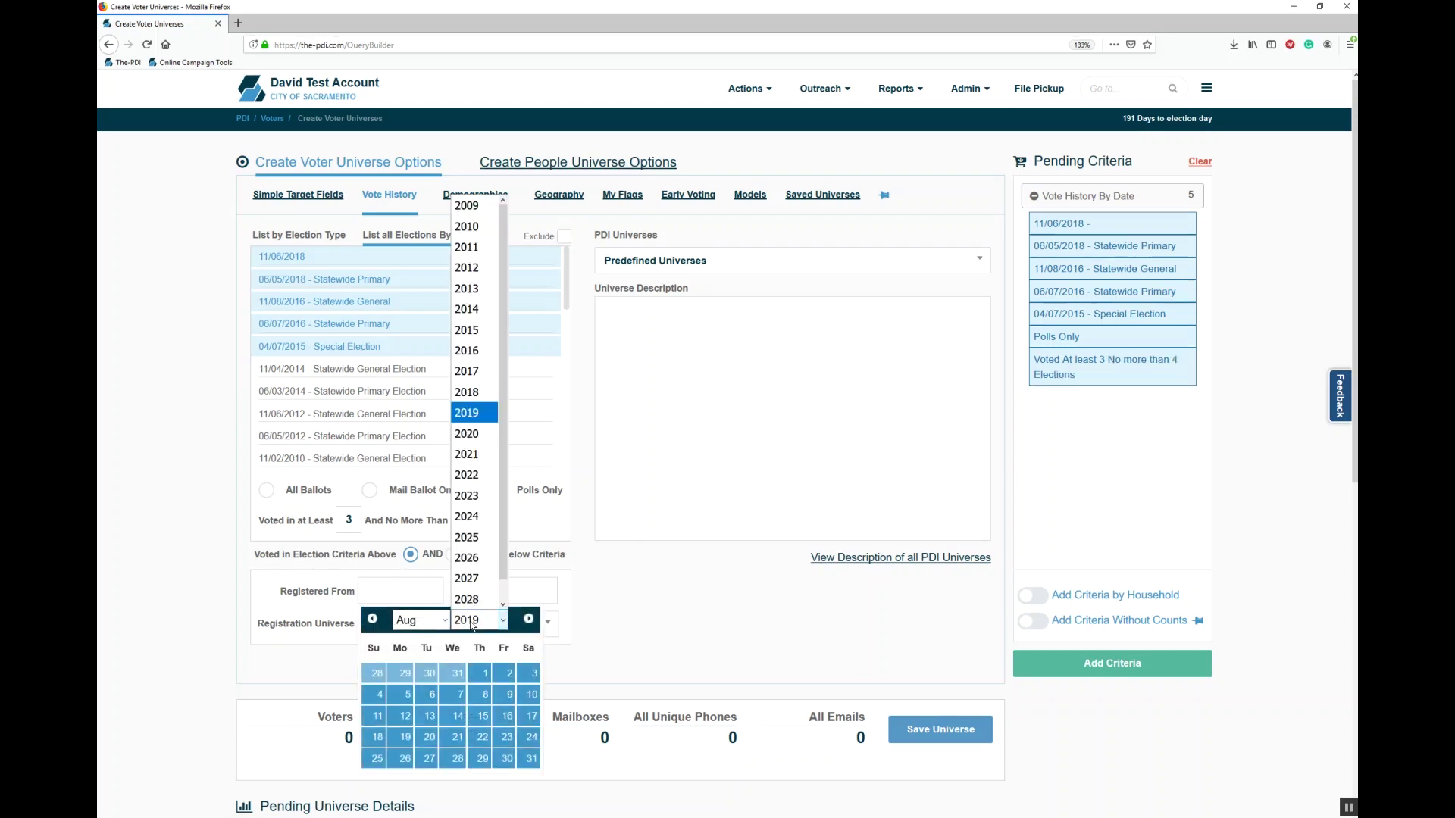
click(466, 309)
click(504, 673)
click(527, 585)
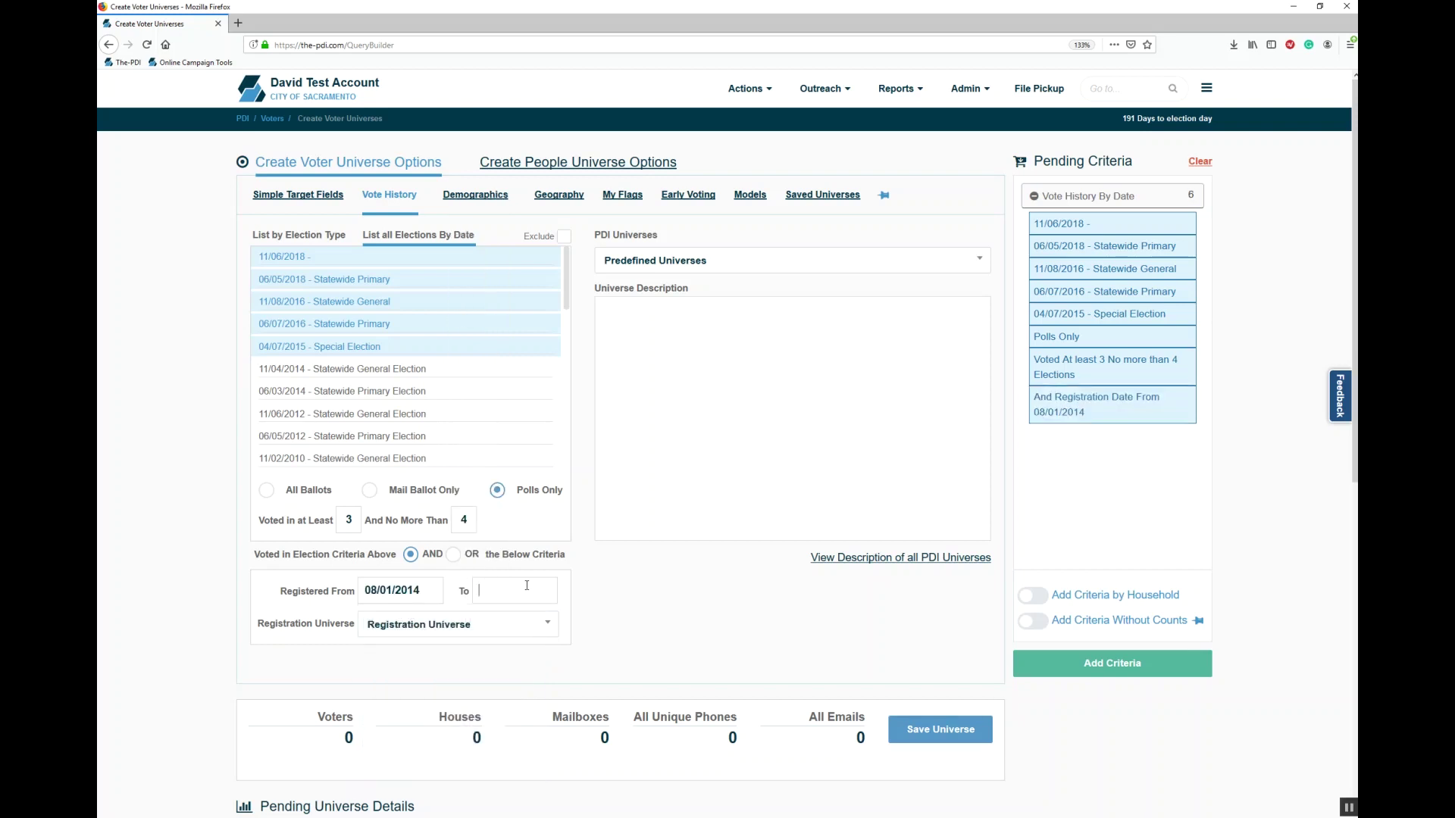
click(591, 621)
click(593, 347)
click(598, 735)
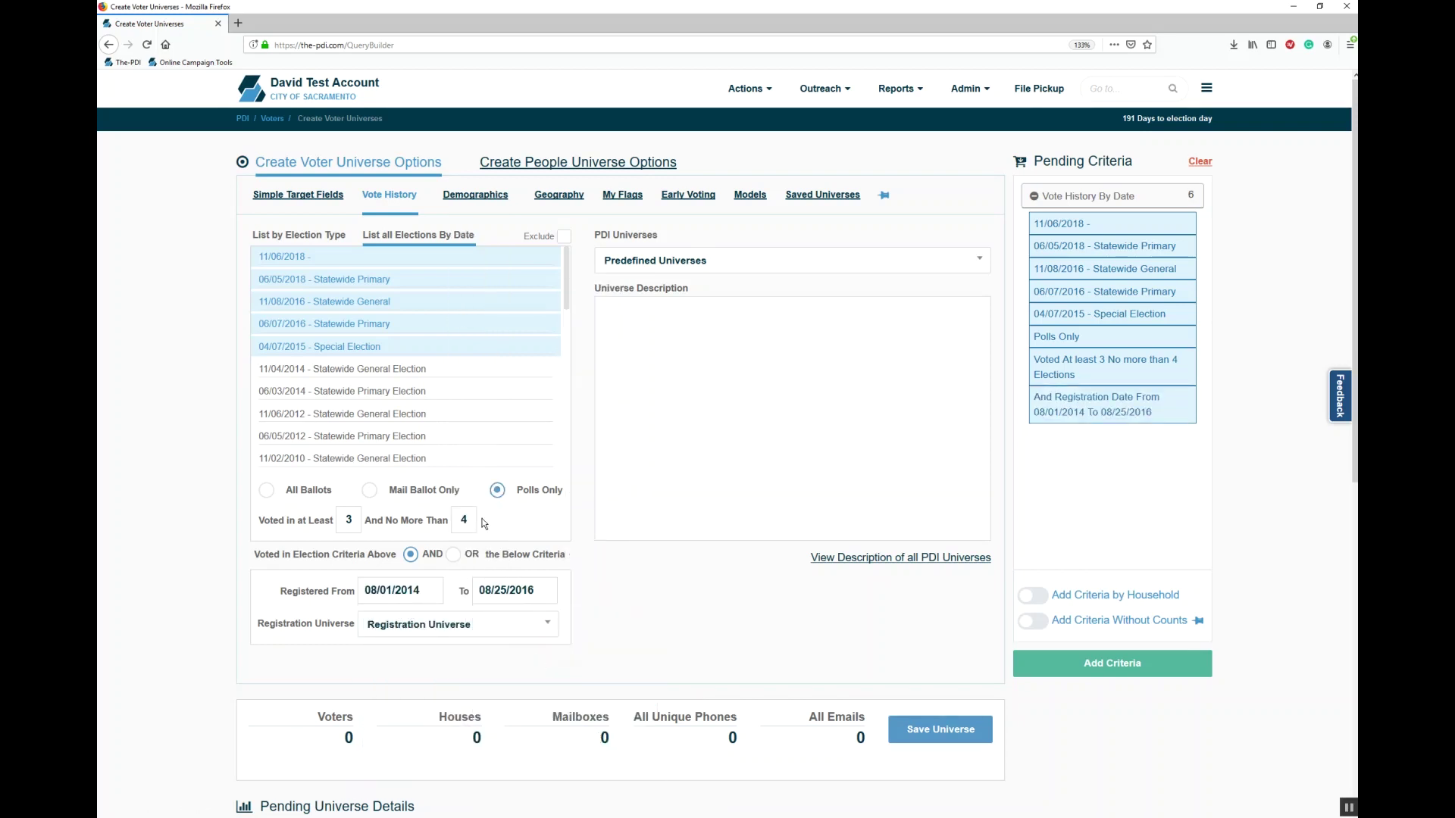
click(455, 555)
Step: Clear the pending criteria and load the predefined universe 20P1 (Statewide 2020 Primary)
click(1203, 161)
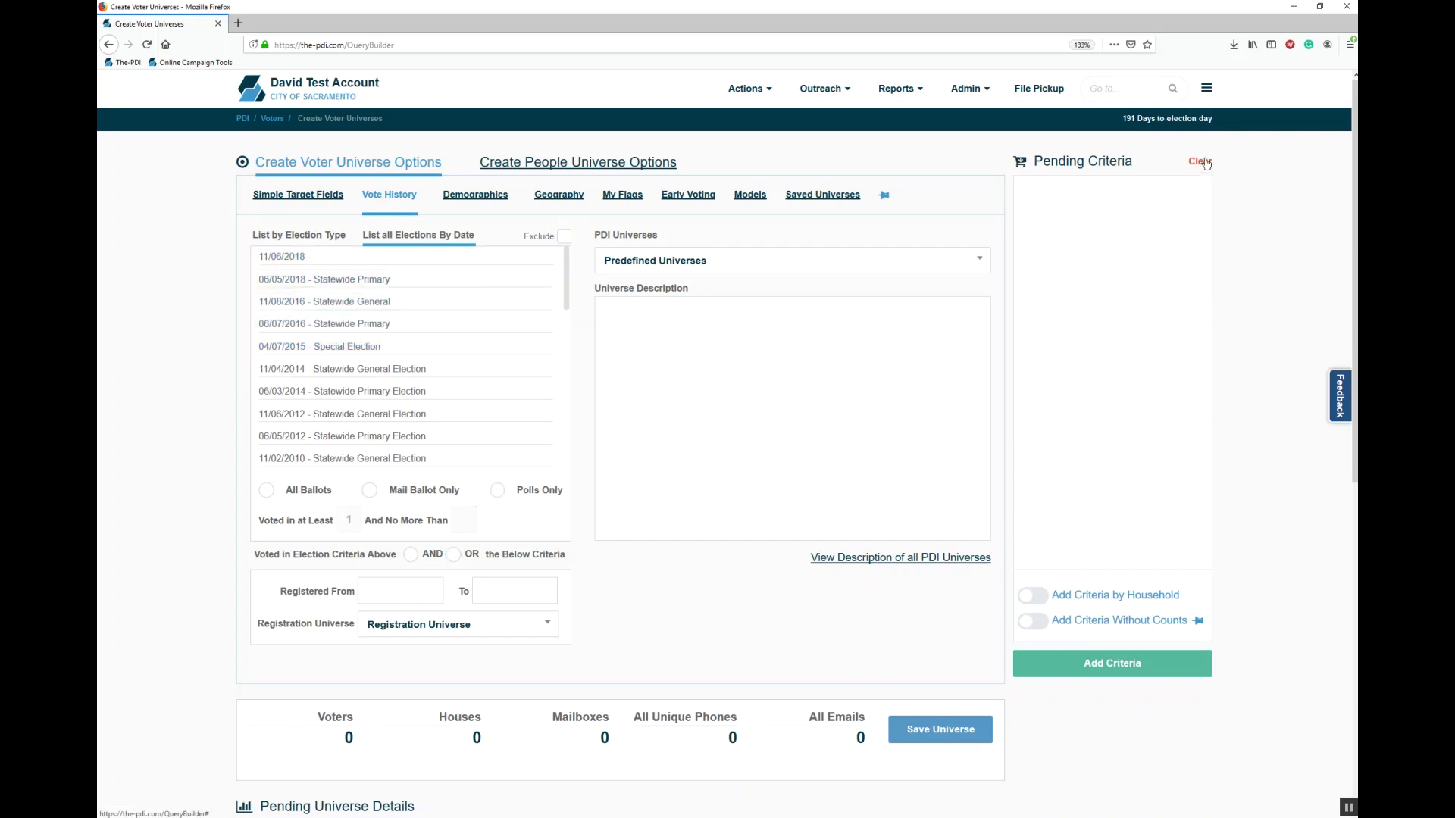
click(722, 263)
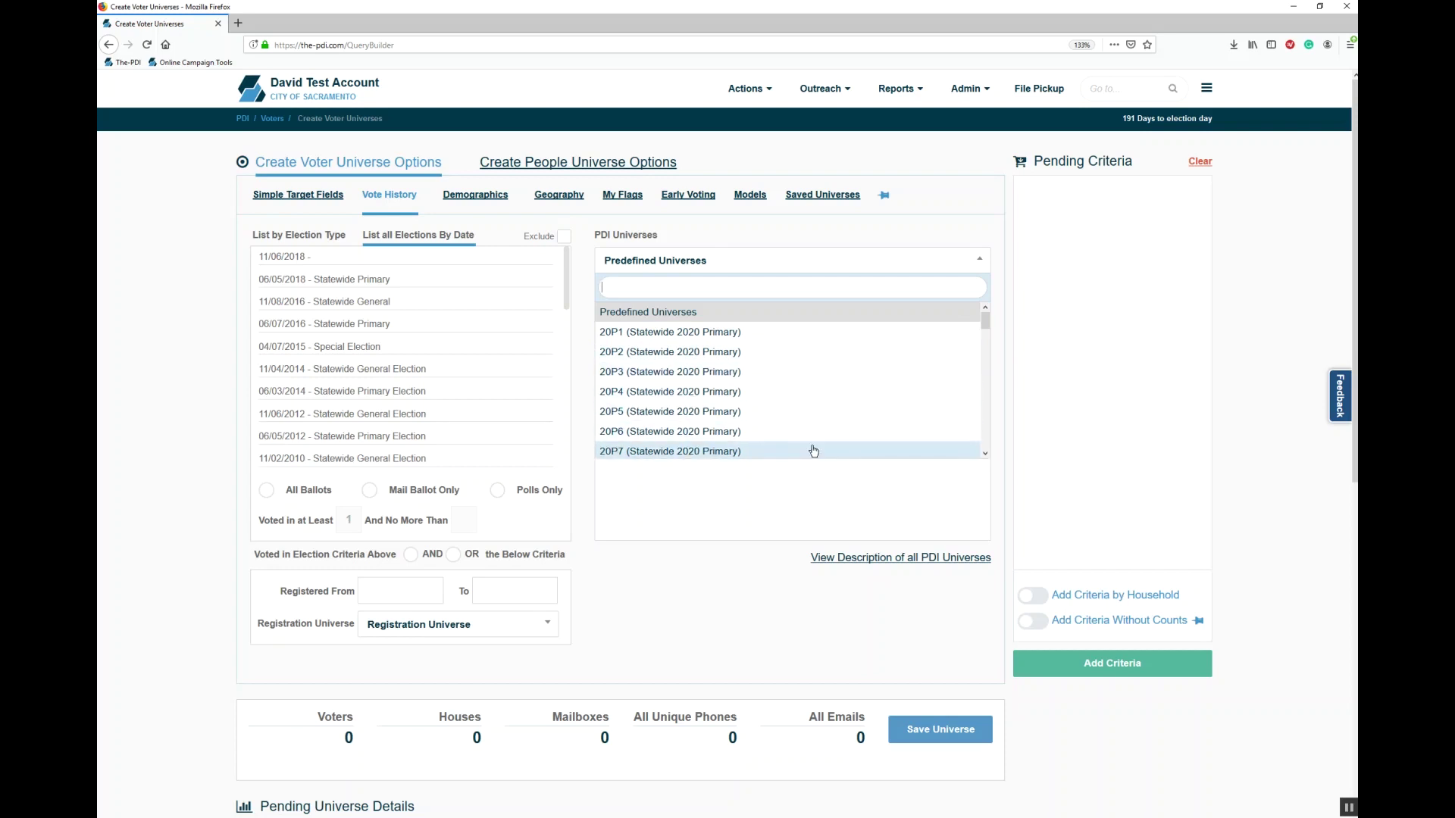
click(766, 340)
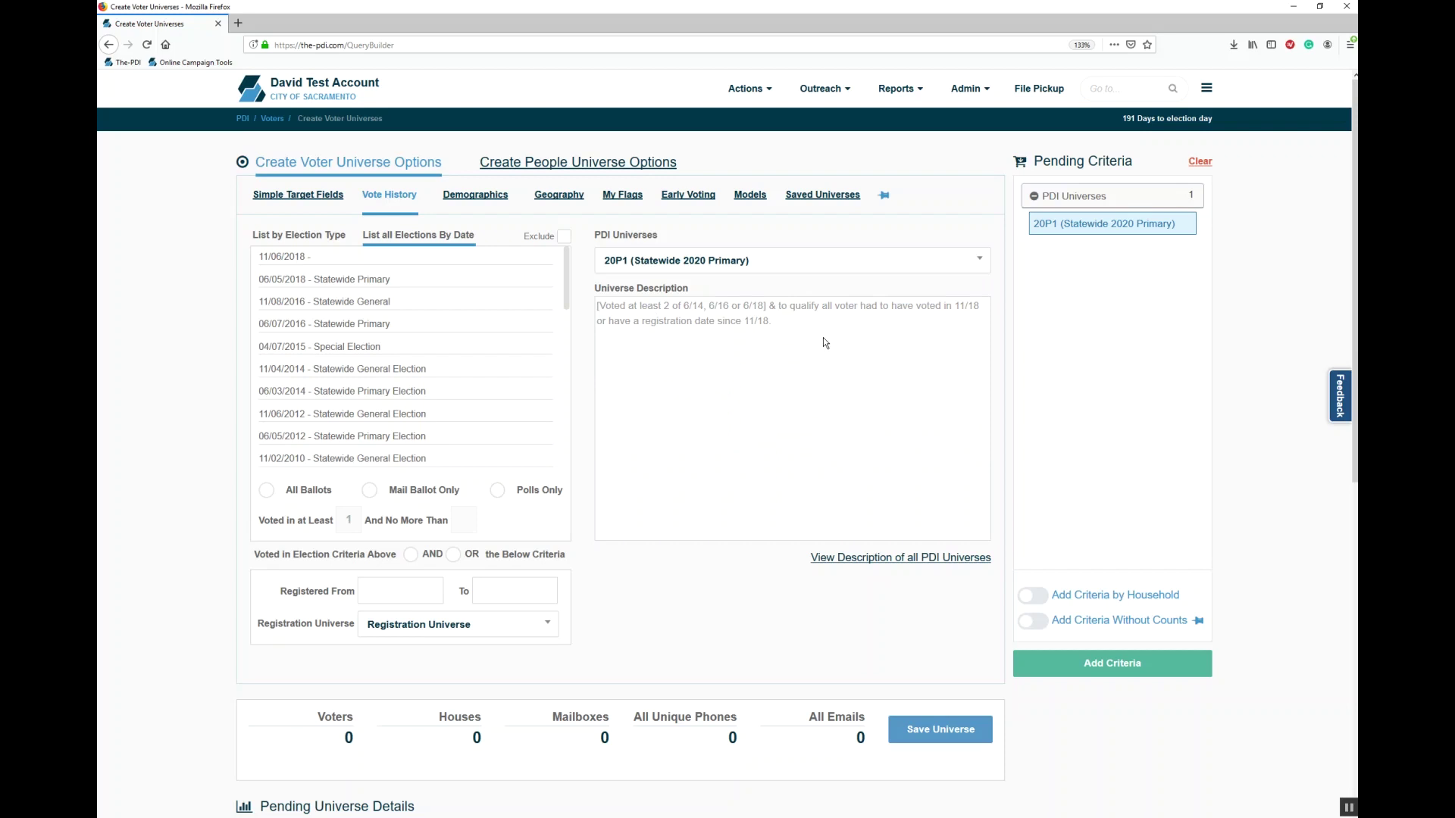
Step: Read the PDF describing all predefined PDI universes, close it, and bring up the Demographics criteria
click(862, 559)
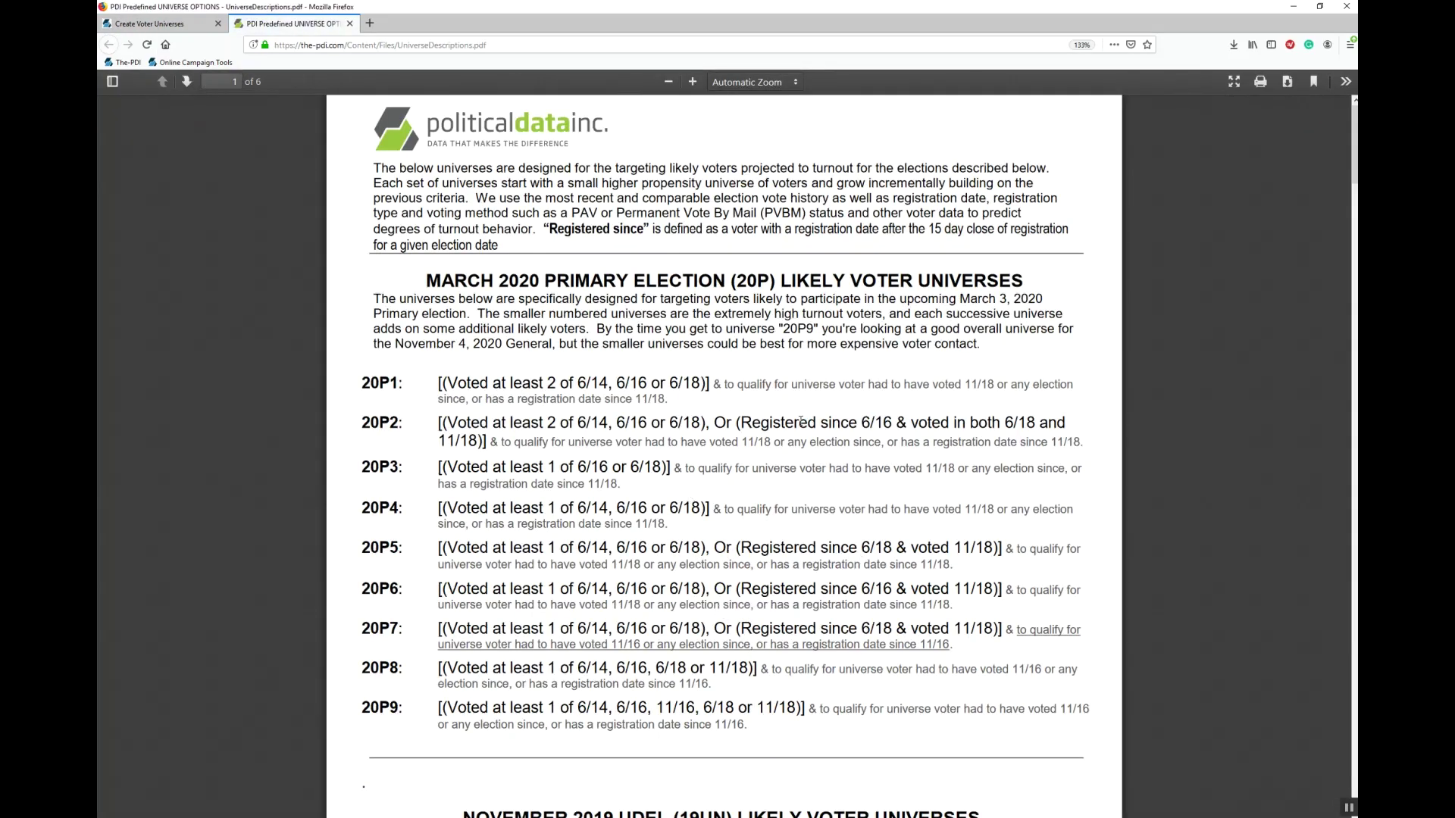
scroll(801, 422, down, 20)
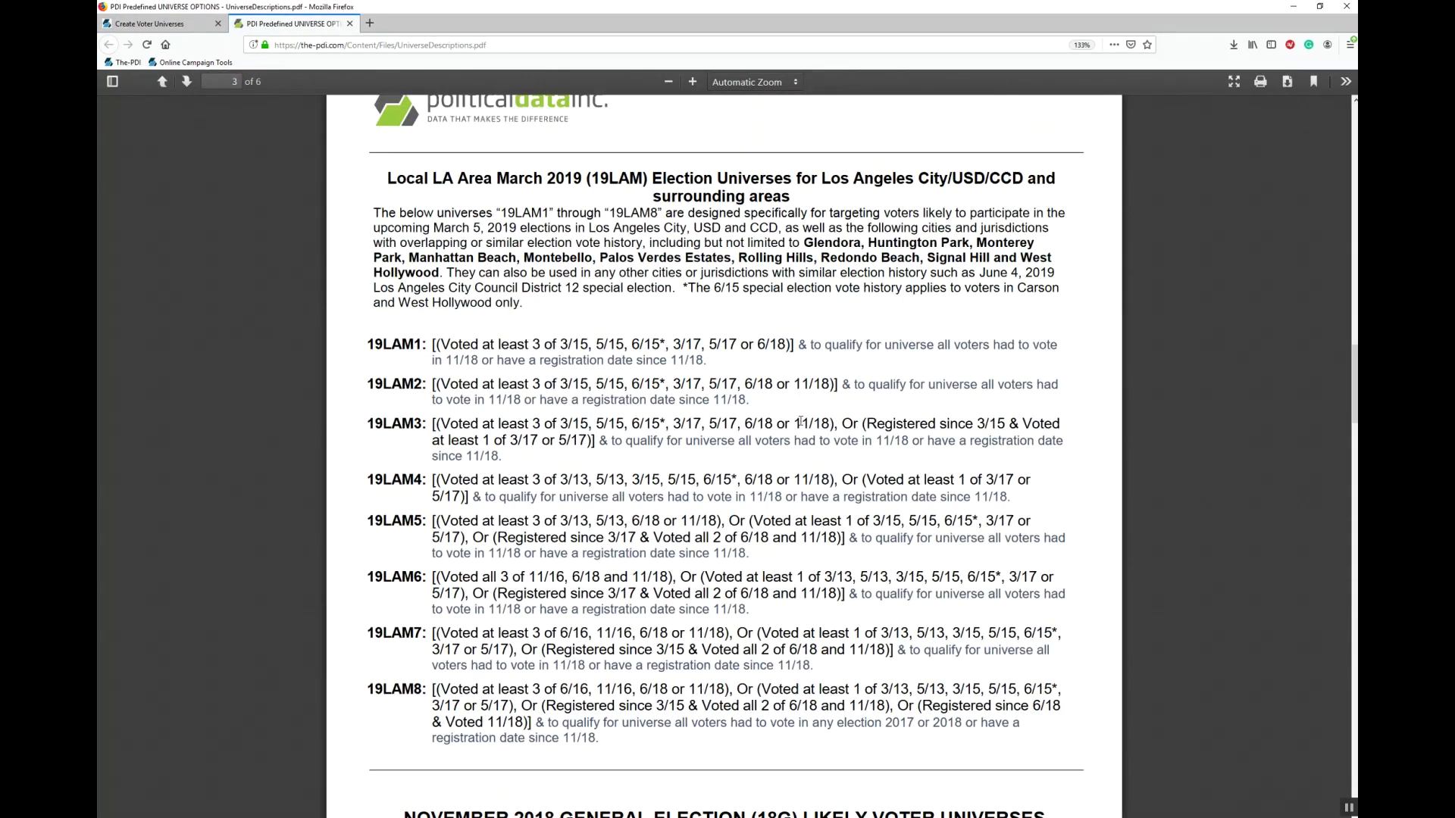
click(349, 23)
click(509, 217)
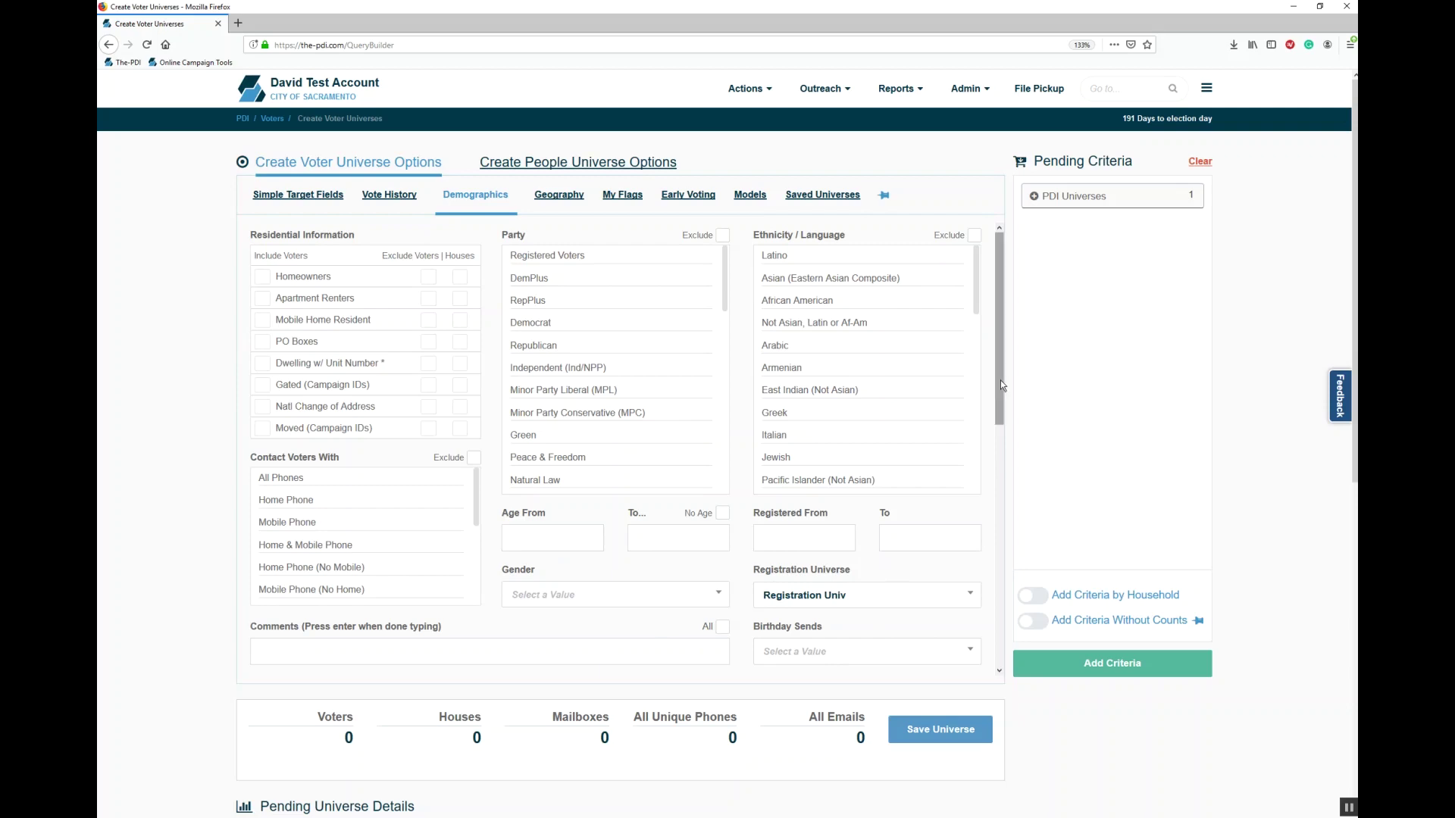
Step: Browse the party, ethnicity, age and gender demographic criteria, then show the Geography criteria
scroll(1000, 380, down, 5)
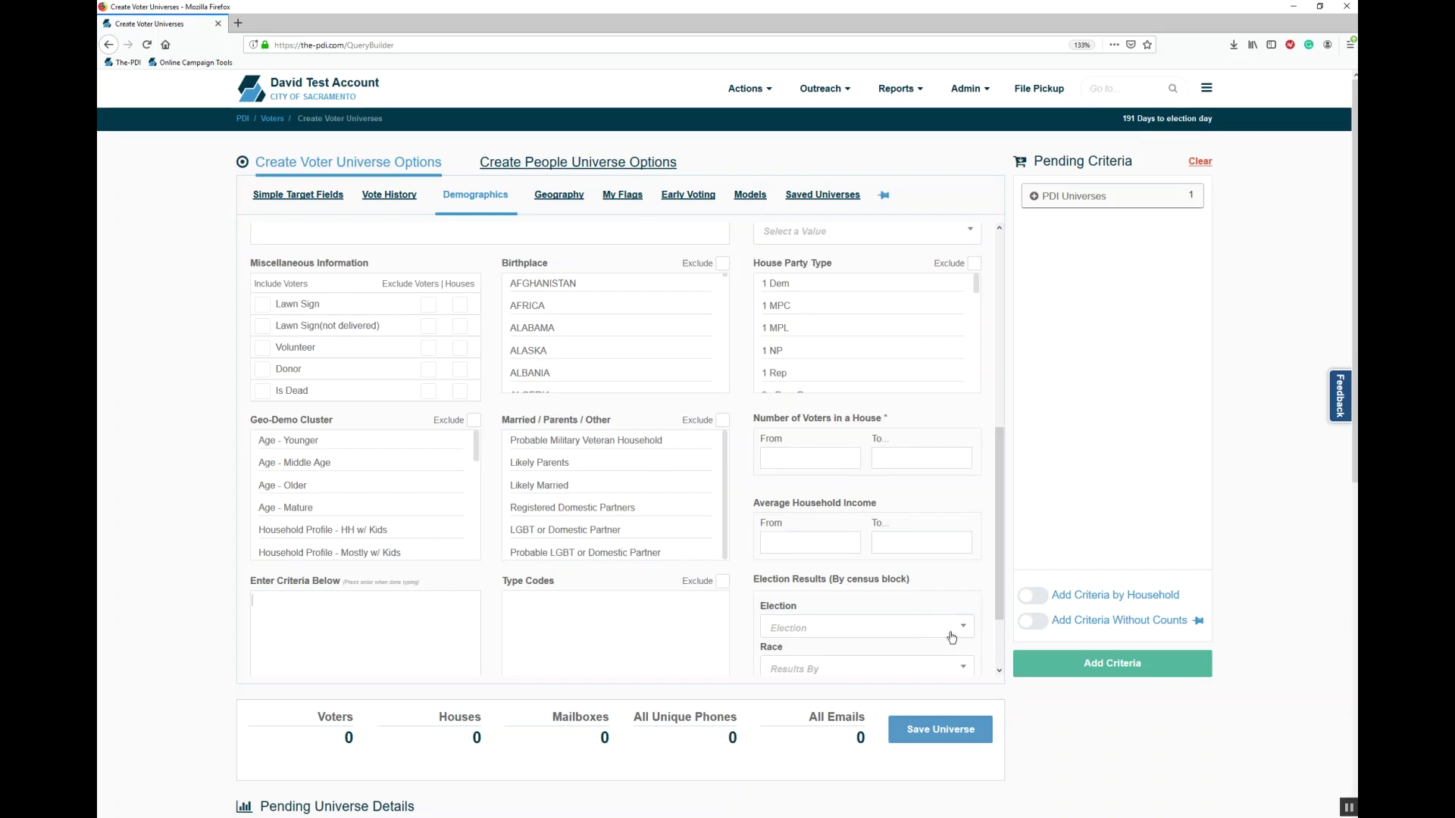
scroll(1006, 525, up, 5)
click(554, 199)
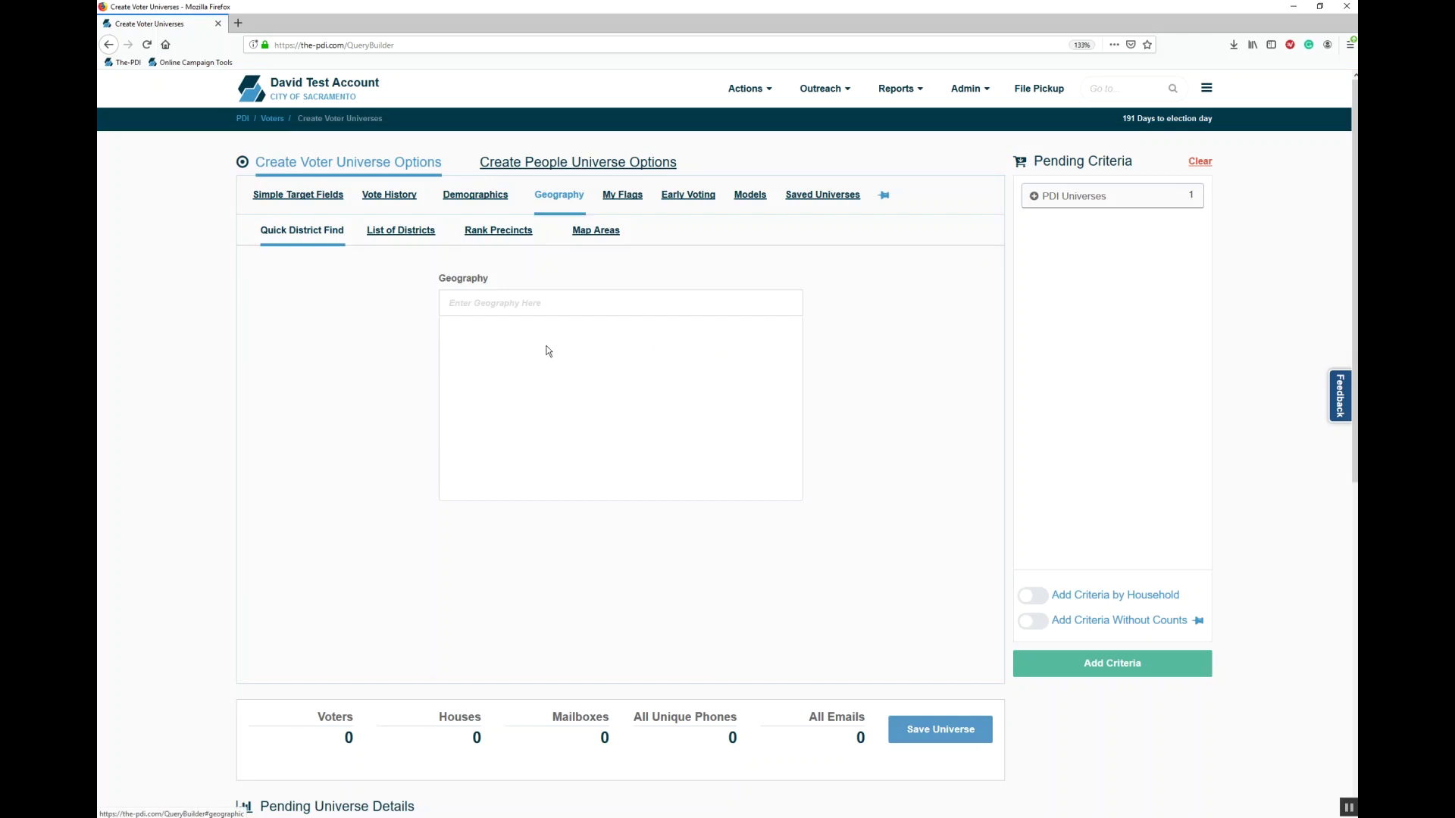
Step: Search 'sac' in Quick District Find and add Sacramento Suburban Water Districts 3, 2 and 1
text(sac)
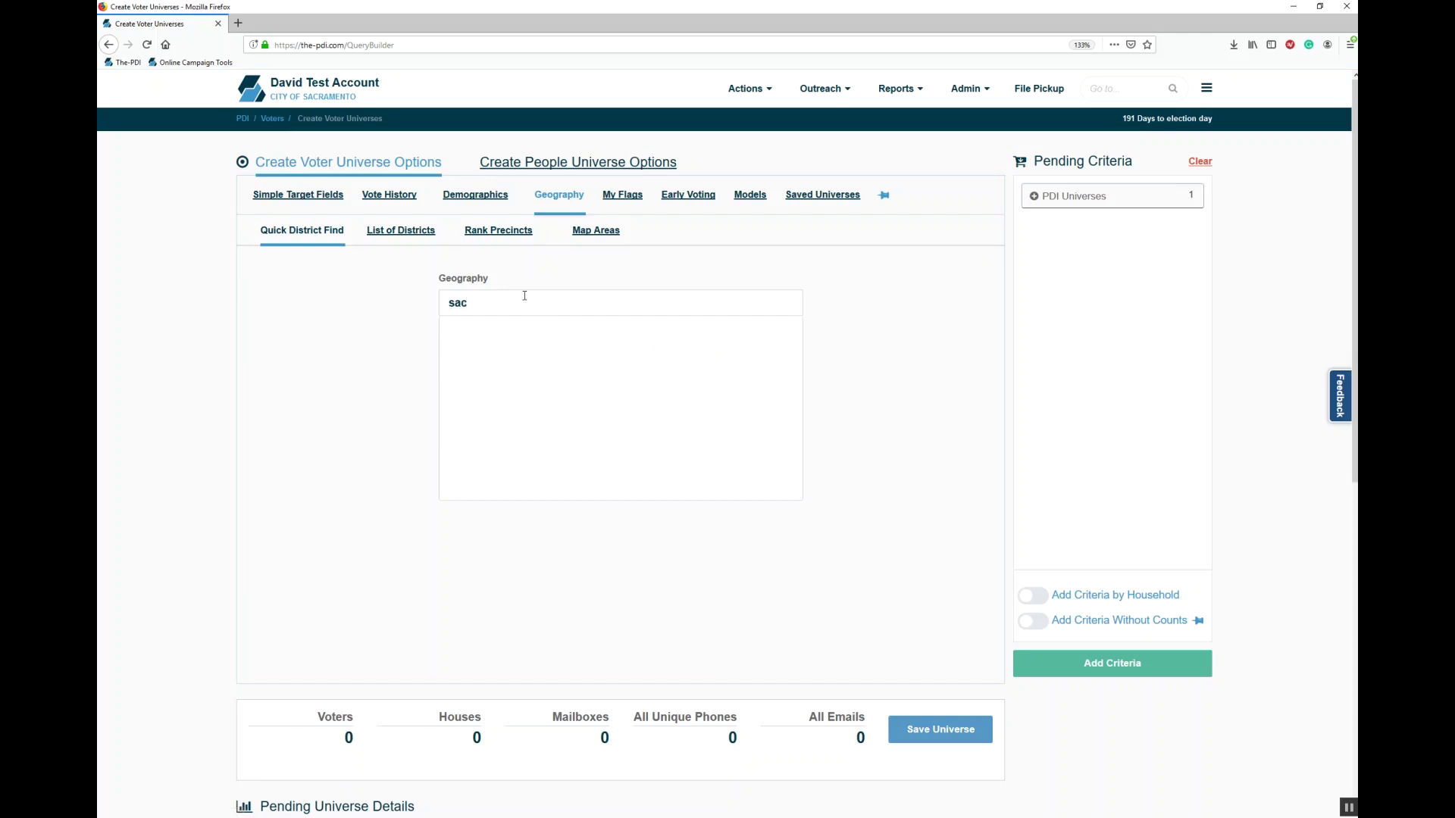
scroll(832, 379, down, 3)
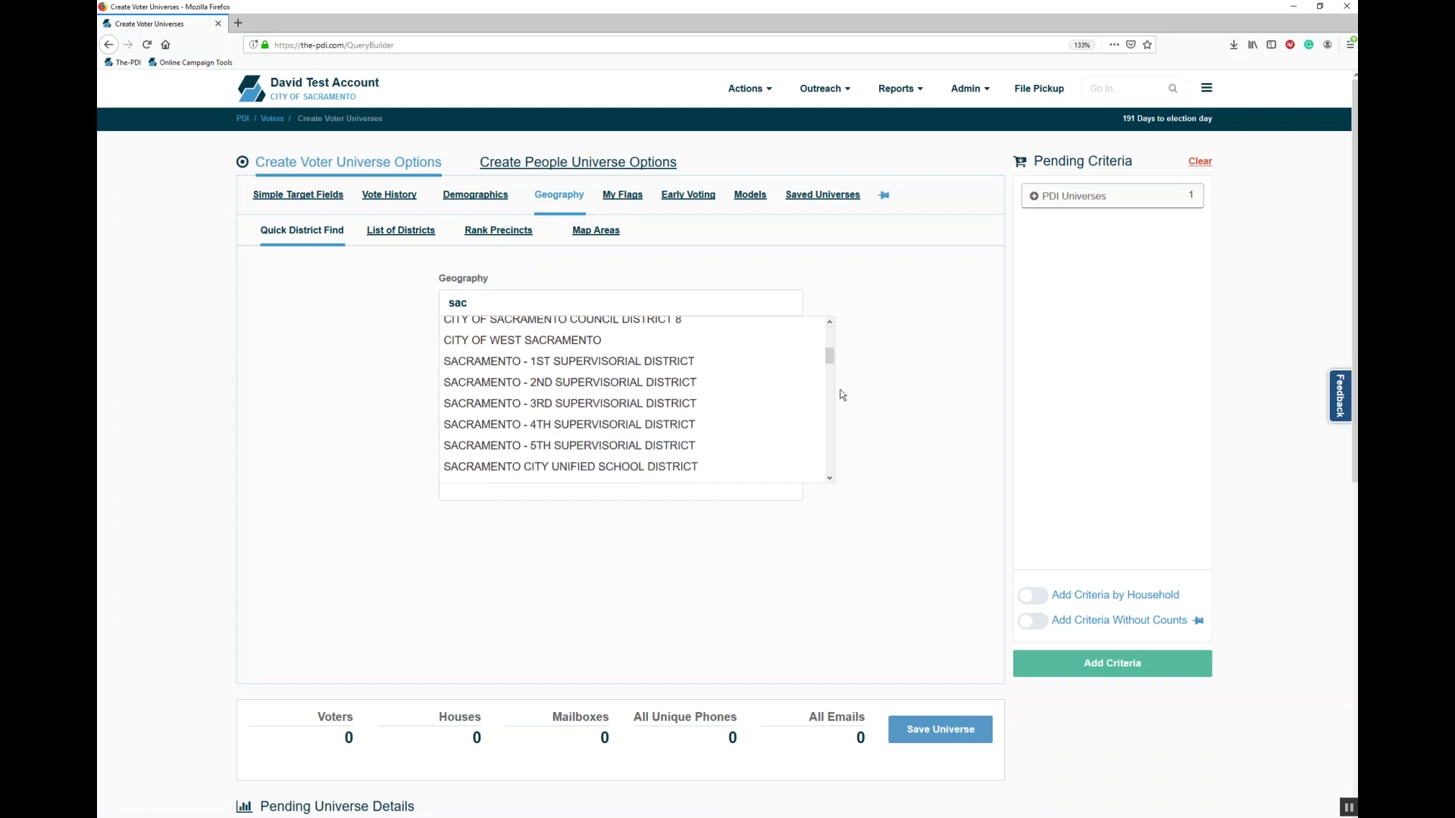
scroll(837, 394, down, 2)
click(663, 410)
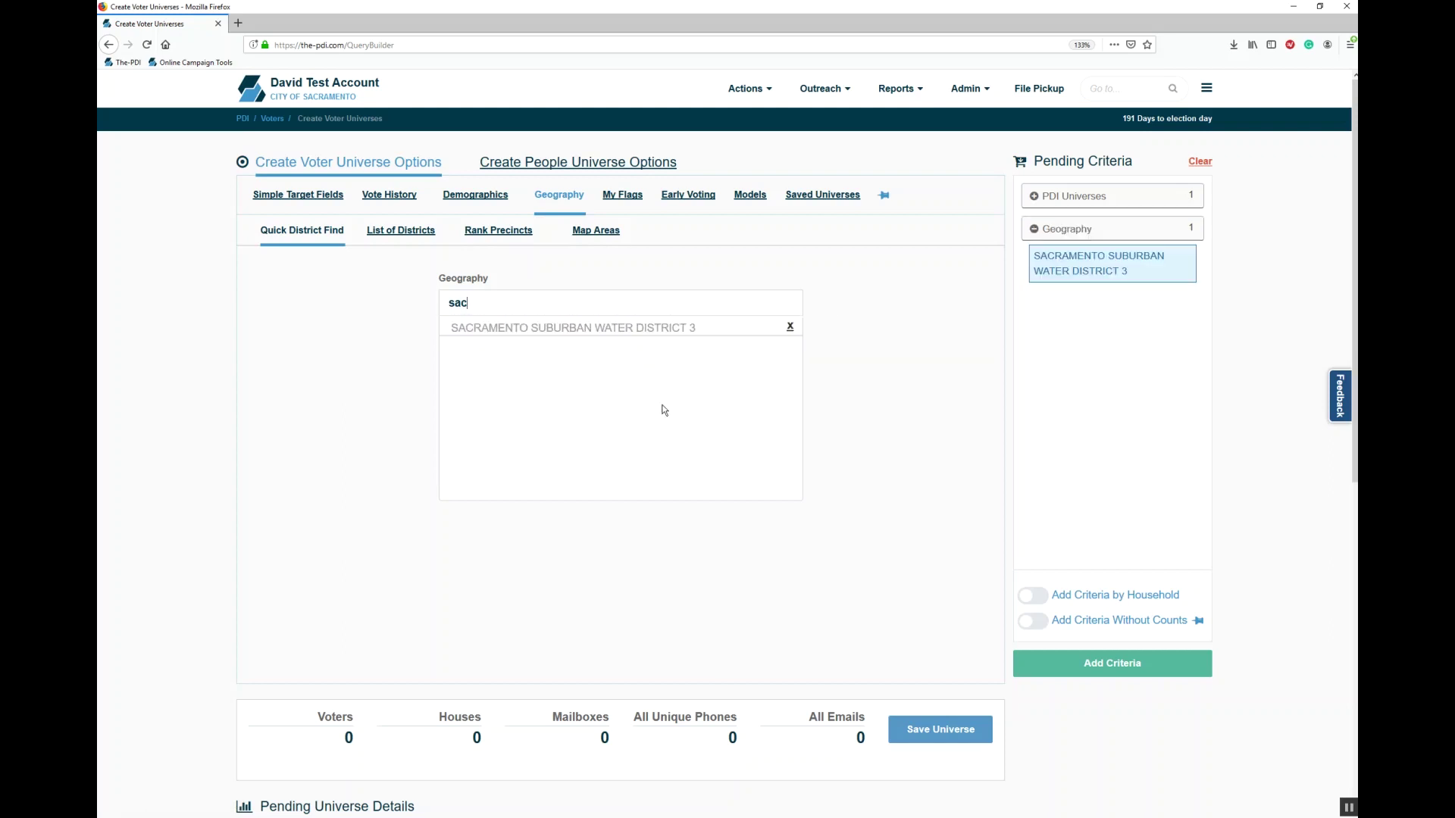
click(588, 302)
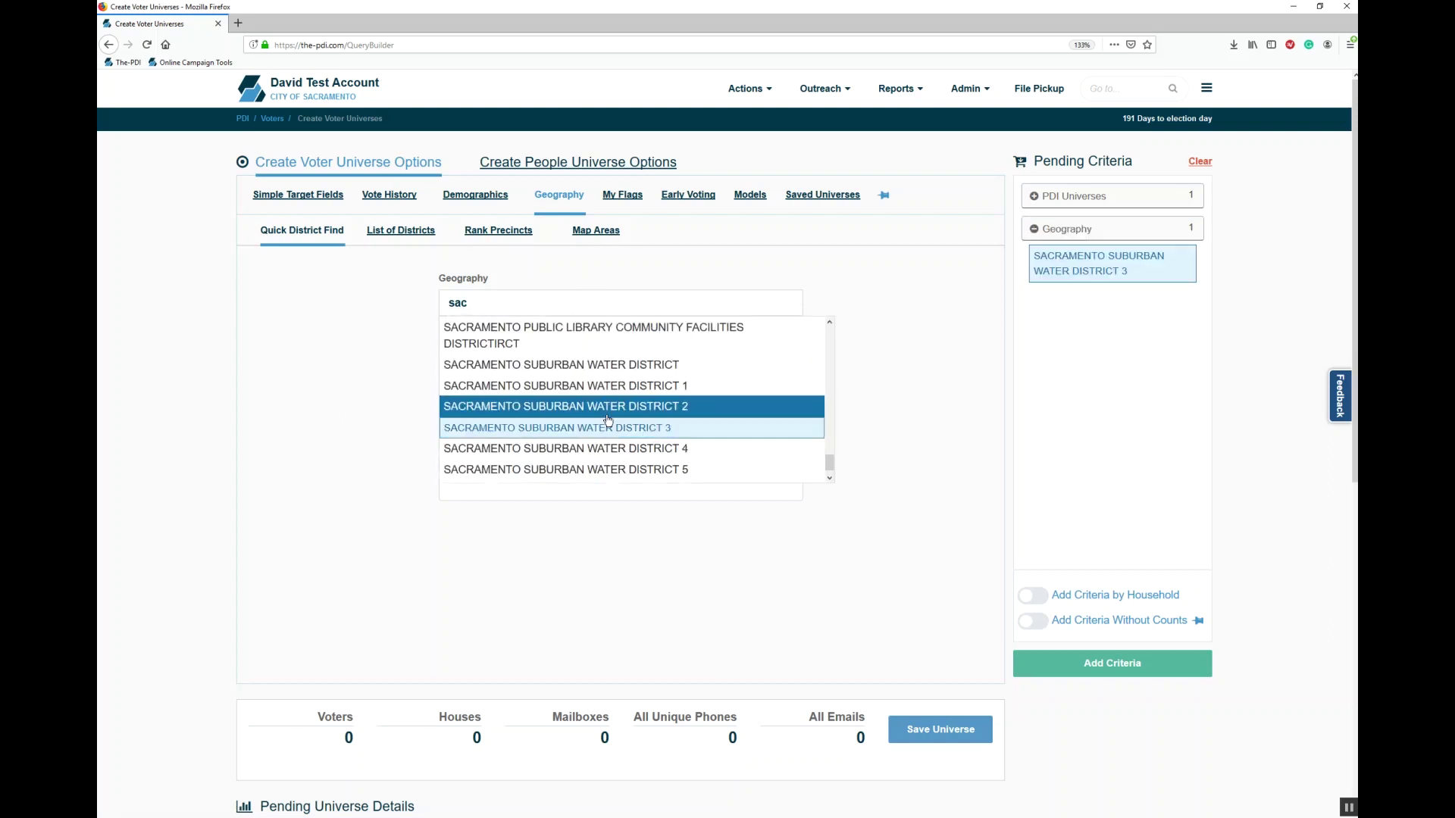
click(608, 409)
click(608, 303)
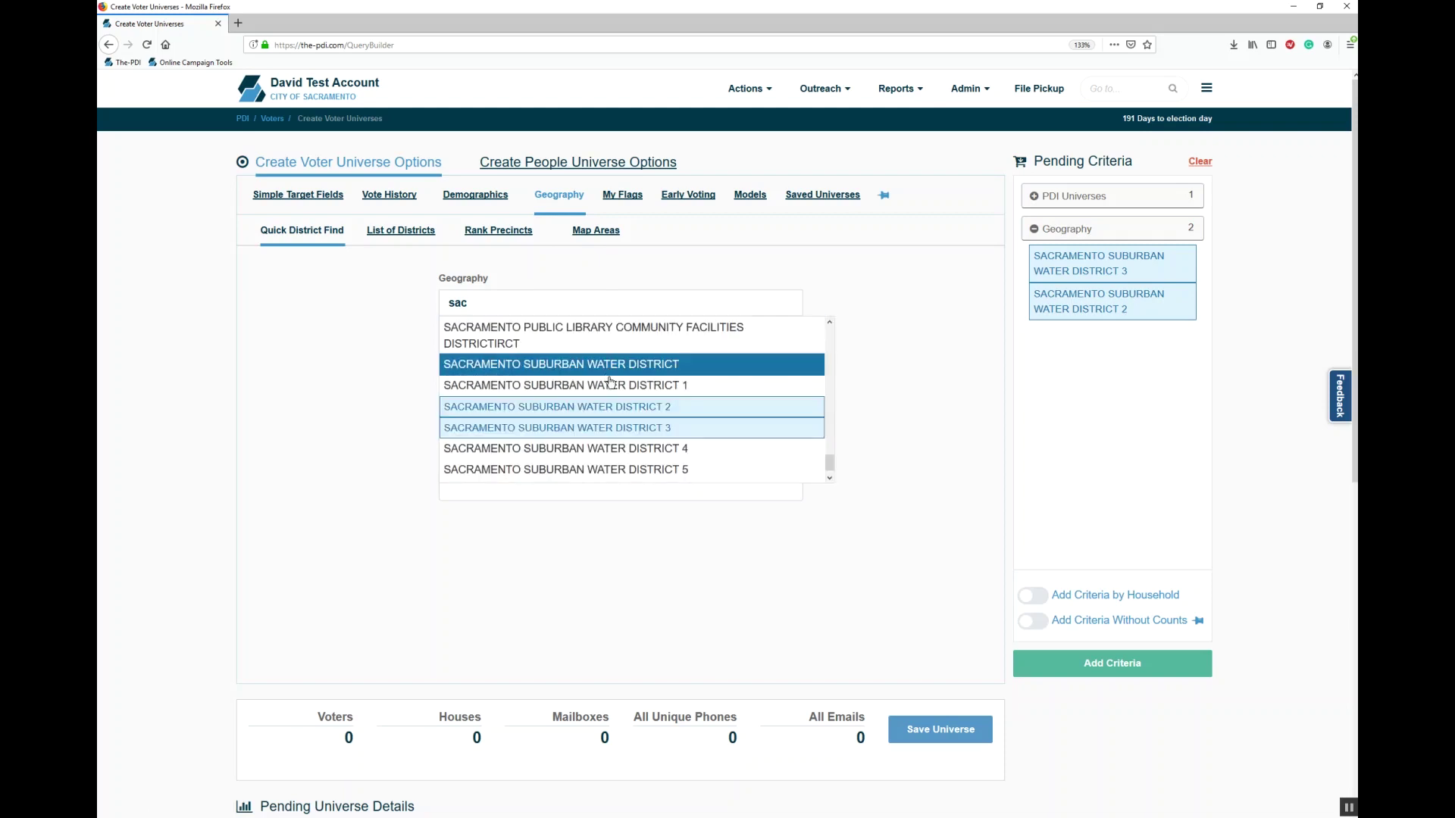
click(613, 383)
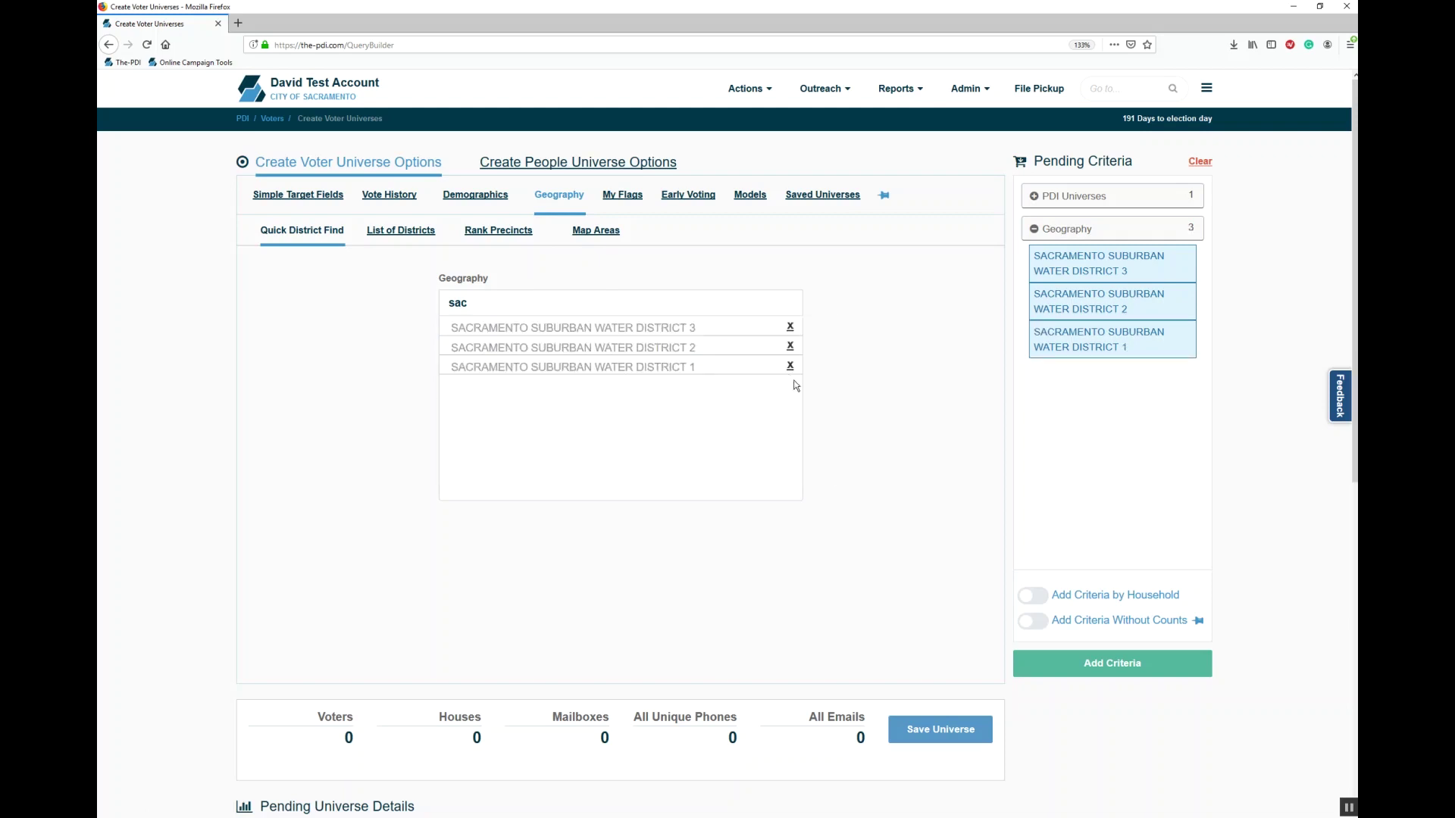
Step: Remove Water Districts 3, 2 and 1 from the criteria and switch to List of Districts
click(793, 331)
click(792, 330)
click(793, 327)
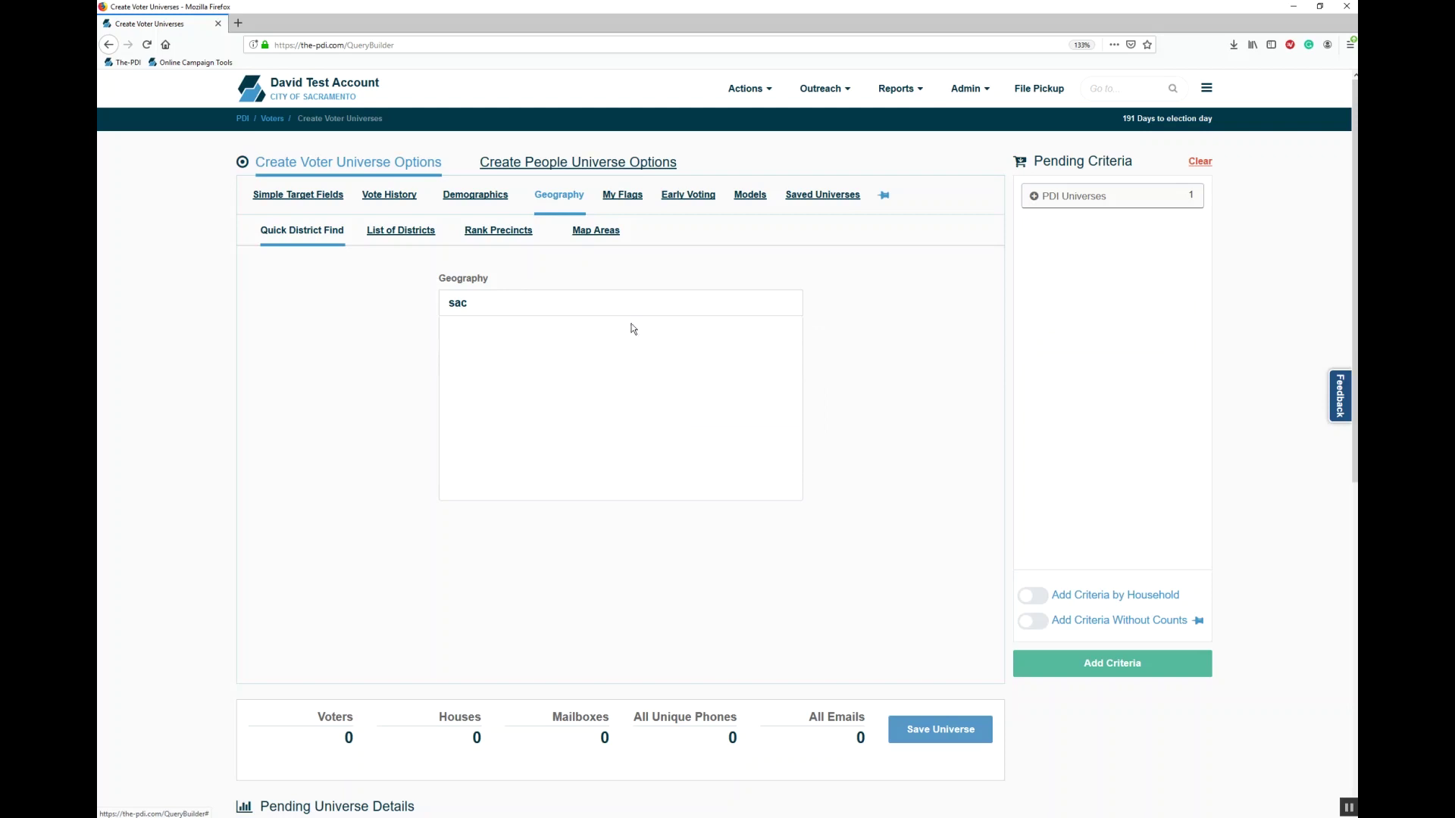
click(414, 239)
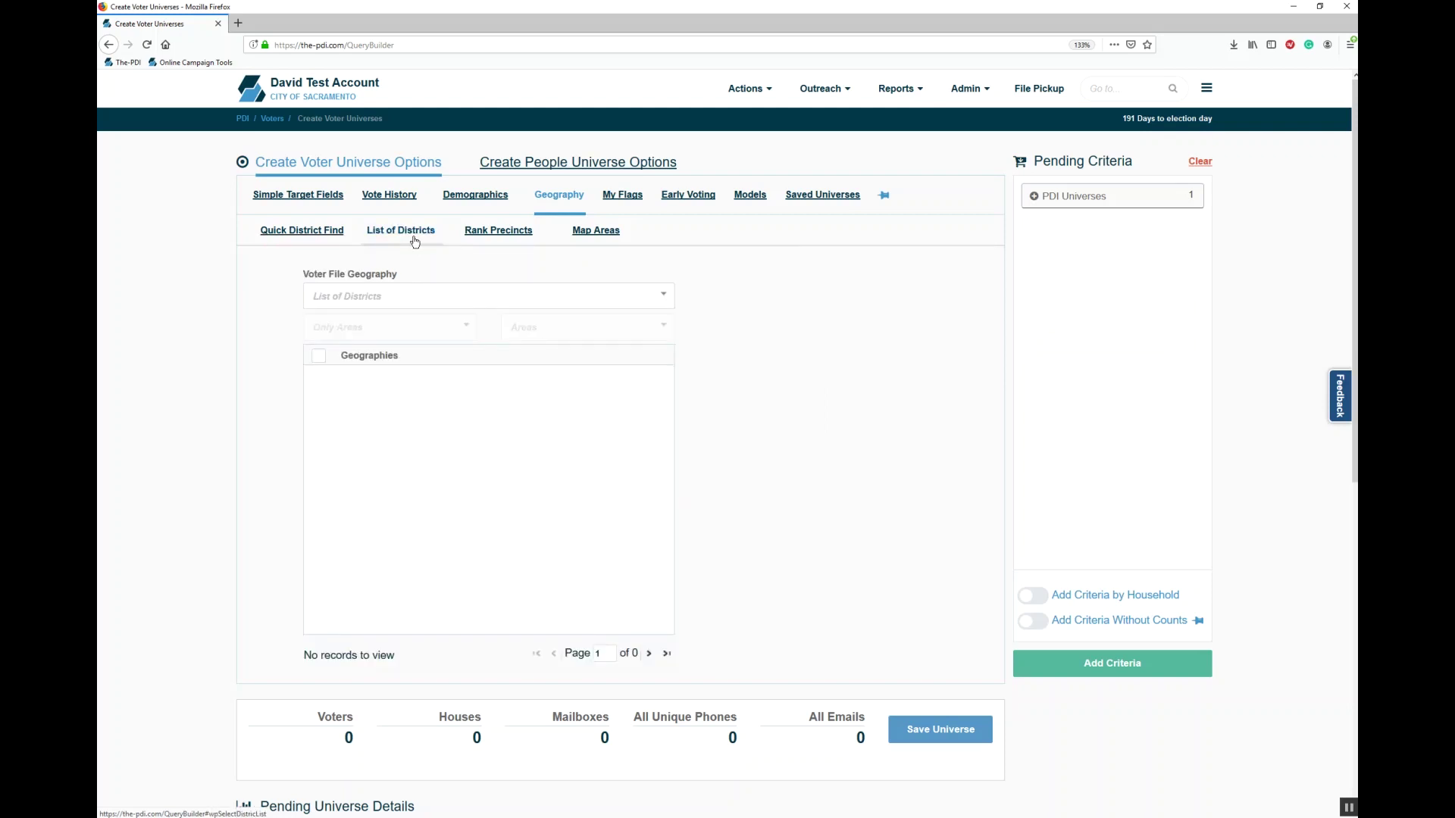
Step: Set Voter File Geography to Precinct, then add and remove precincts 340012600, 340012632 and 340012644
click(395, 294)
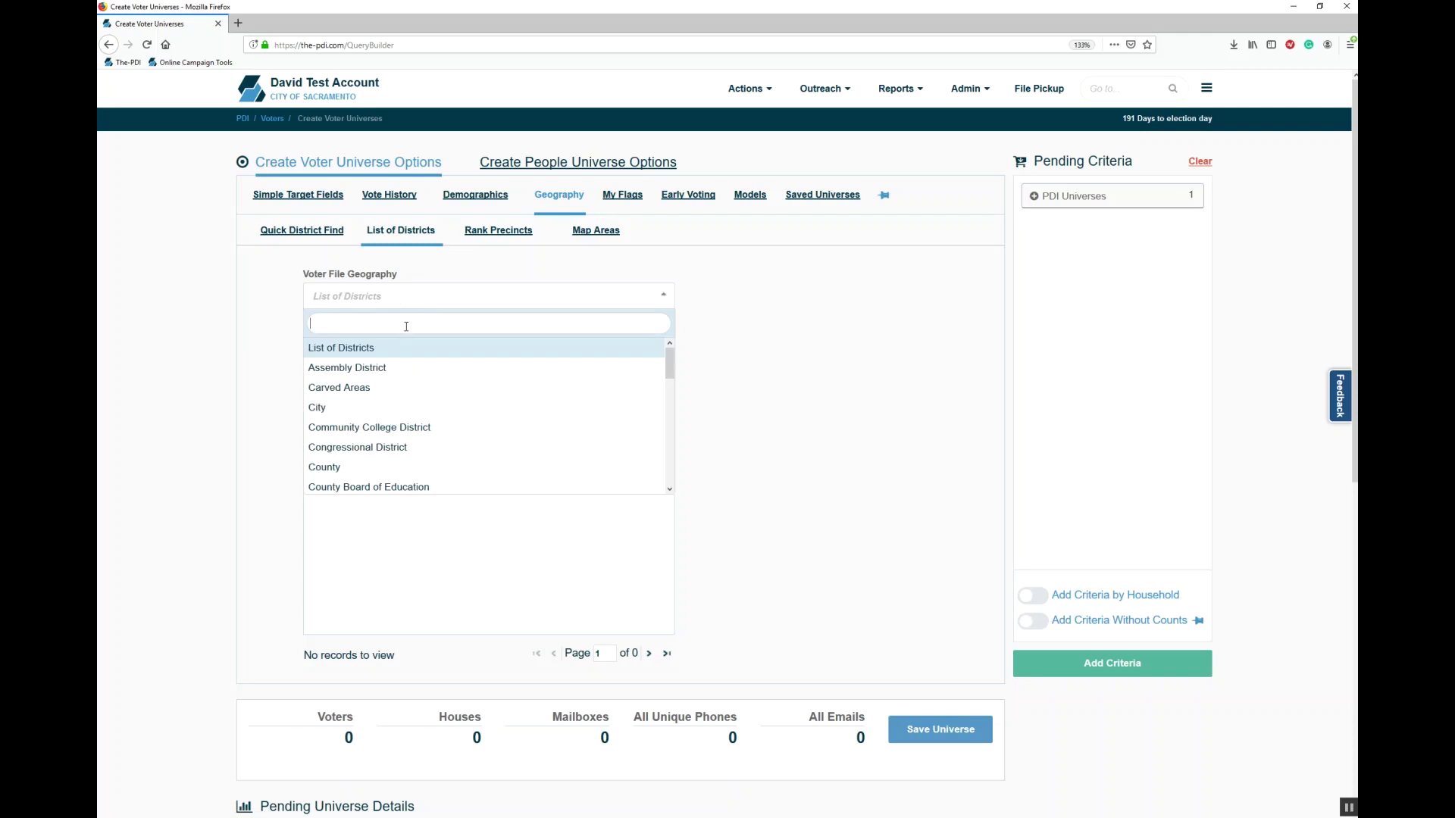
drag(669, 373, 666, 449)
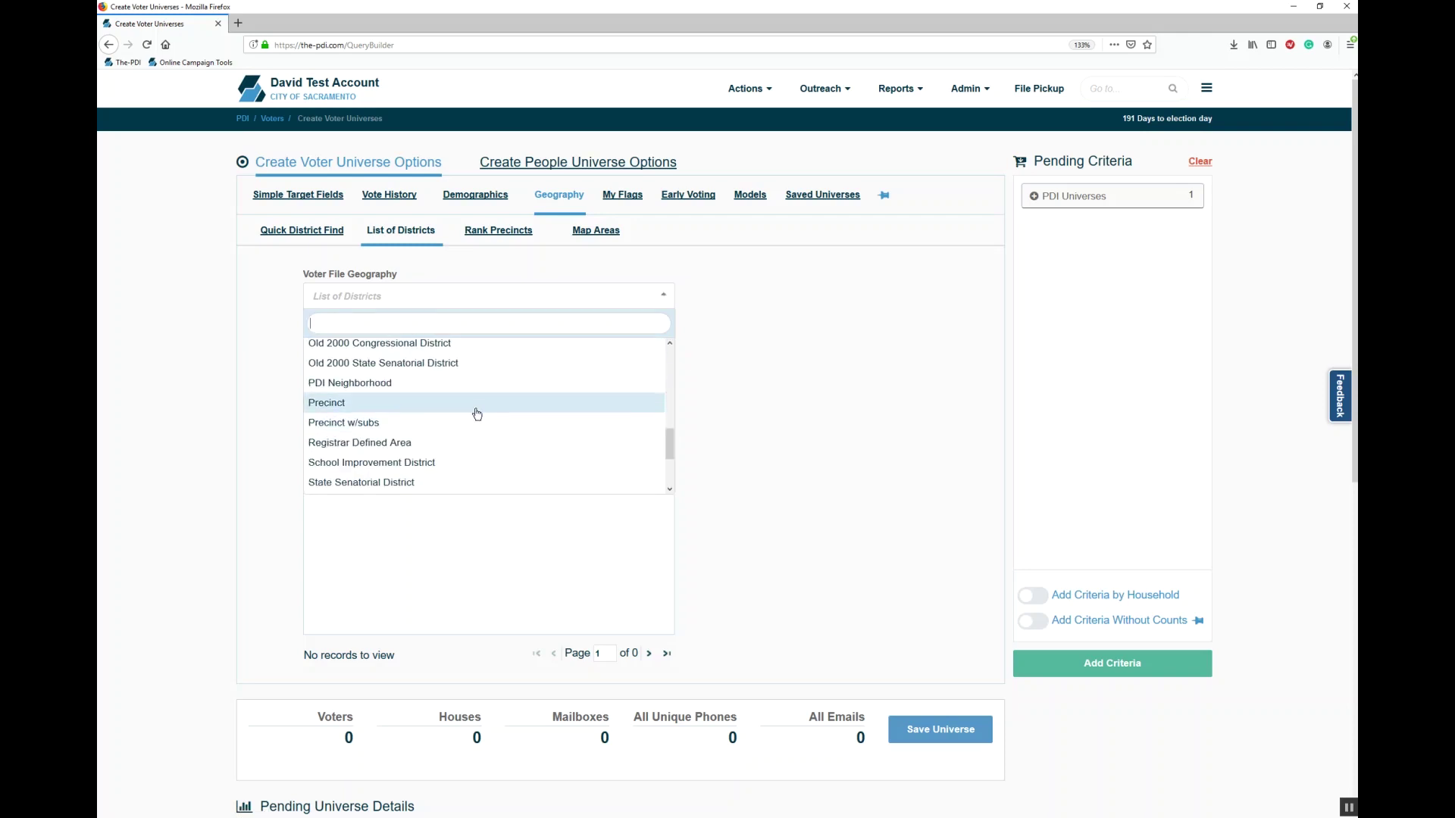
click(475, 407)
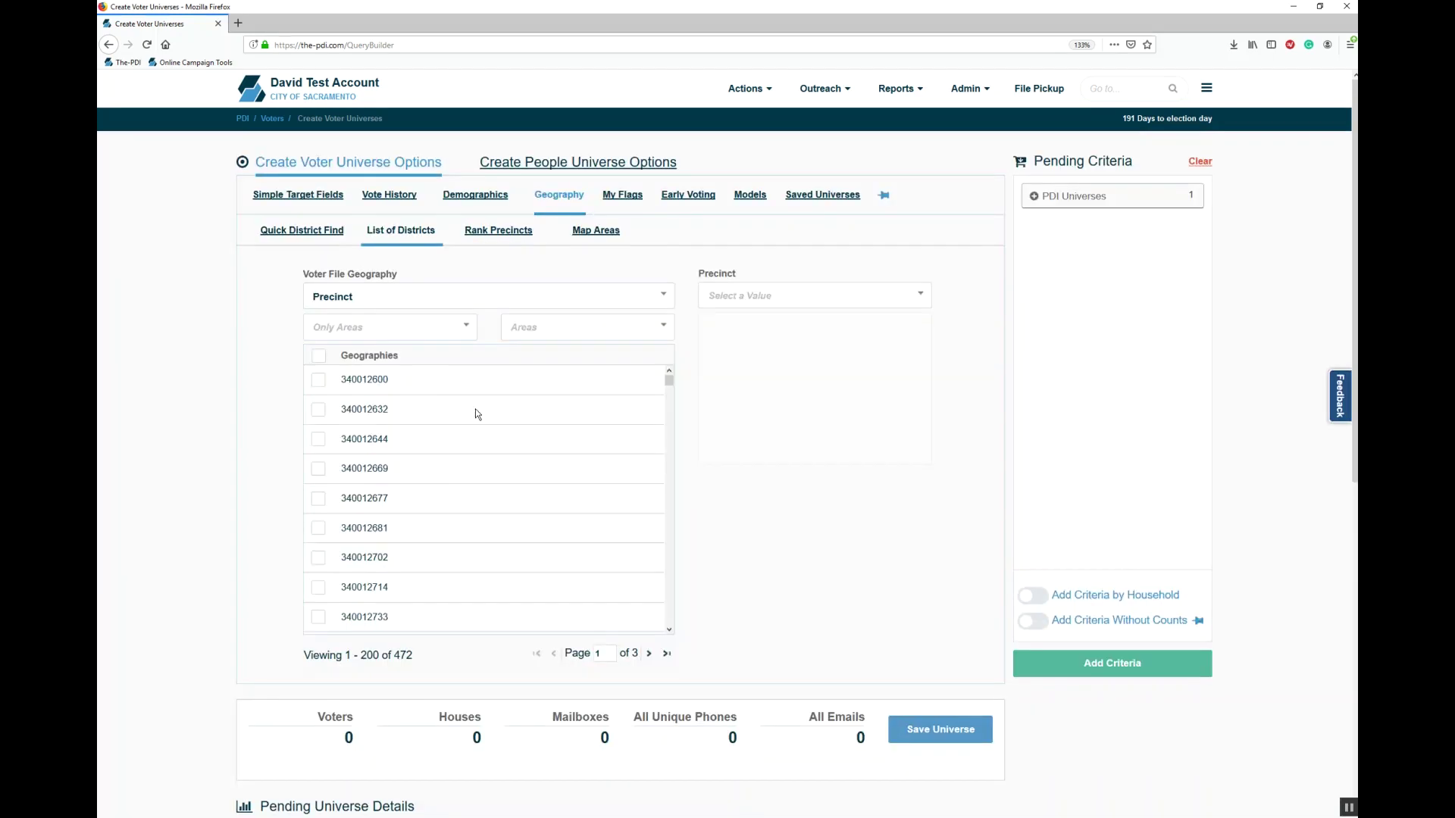
click(326, 381)
click(319, 410)
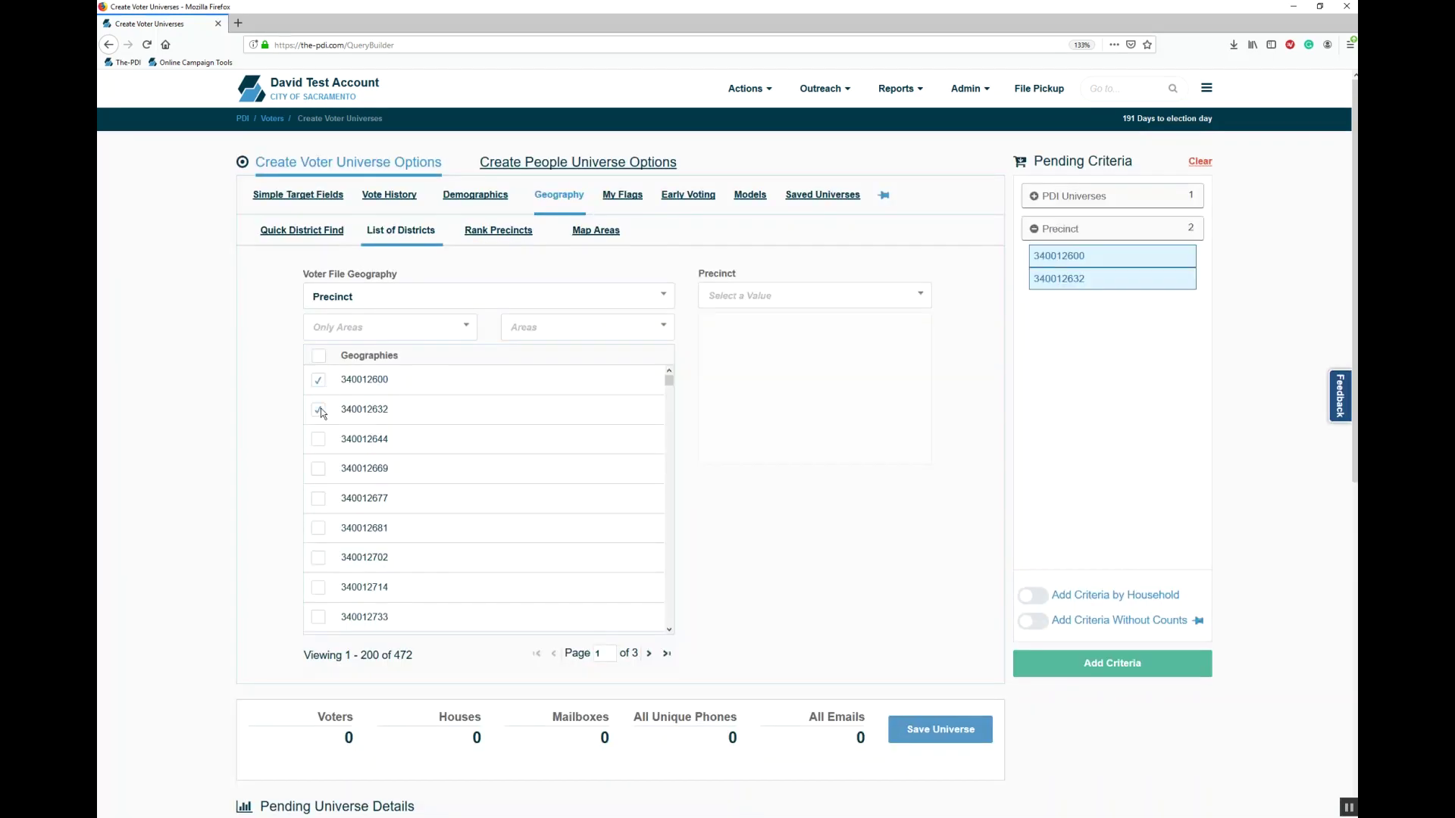
click(319, 440)
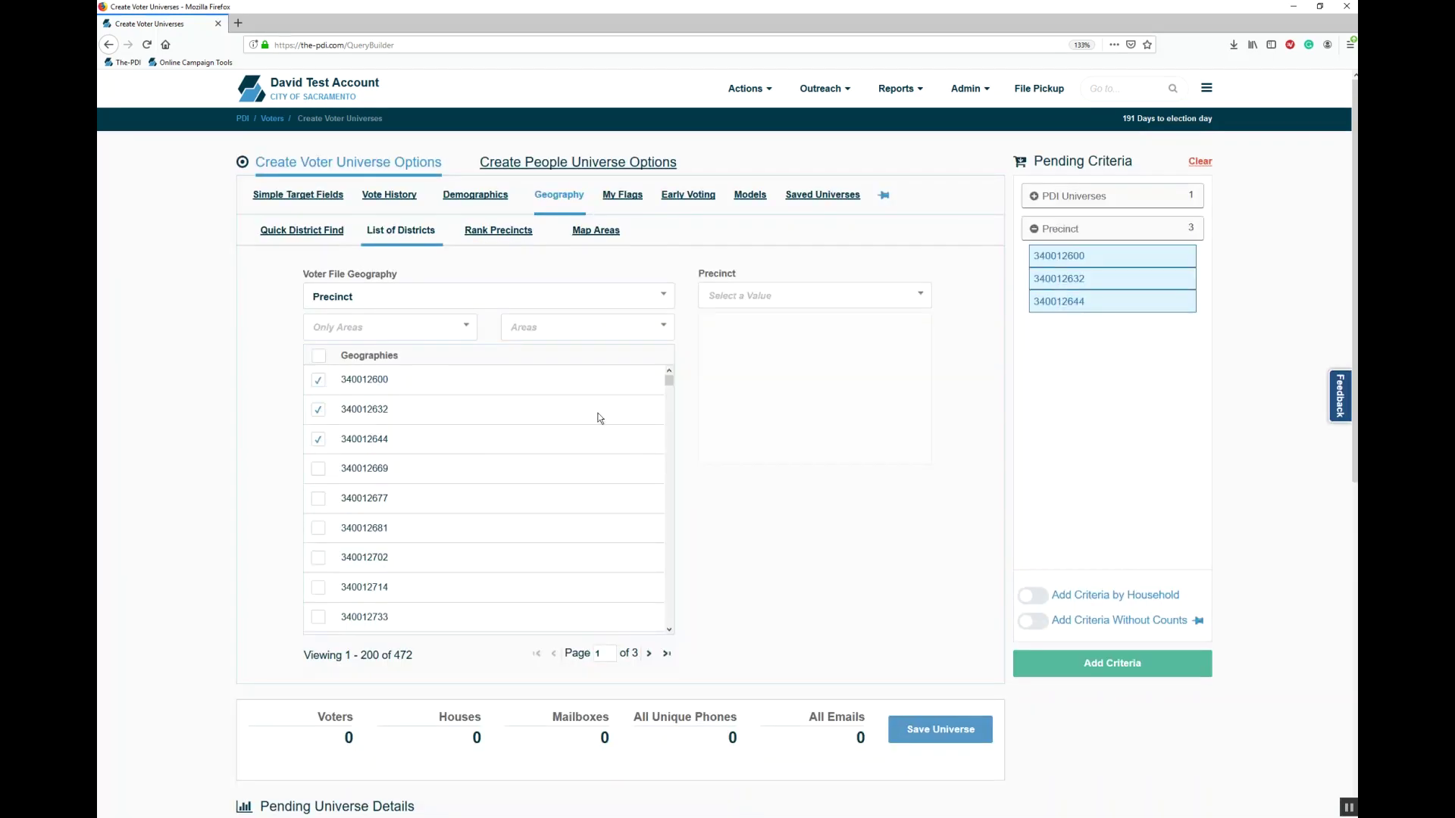
click(316, 381)
click(321, 410)
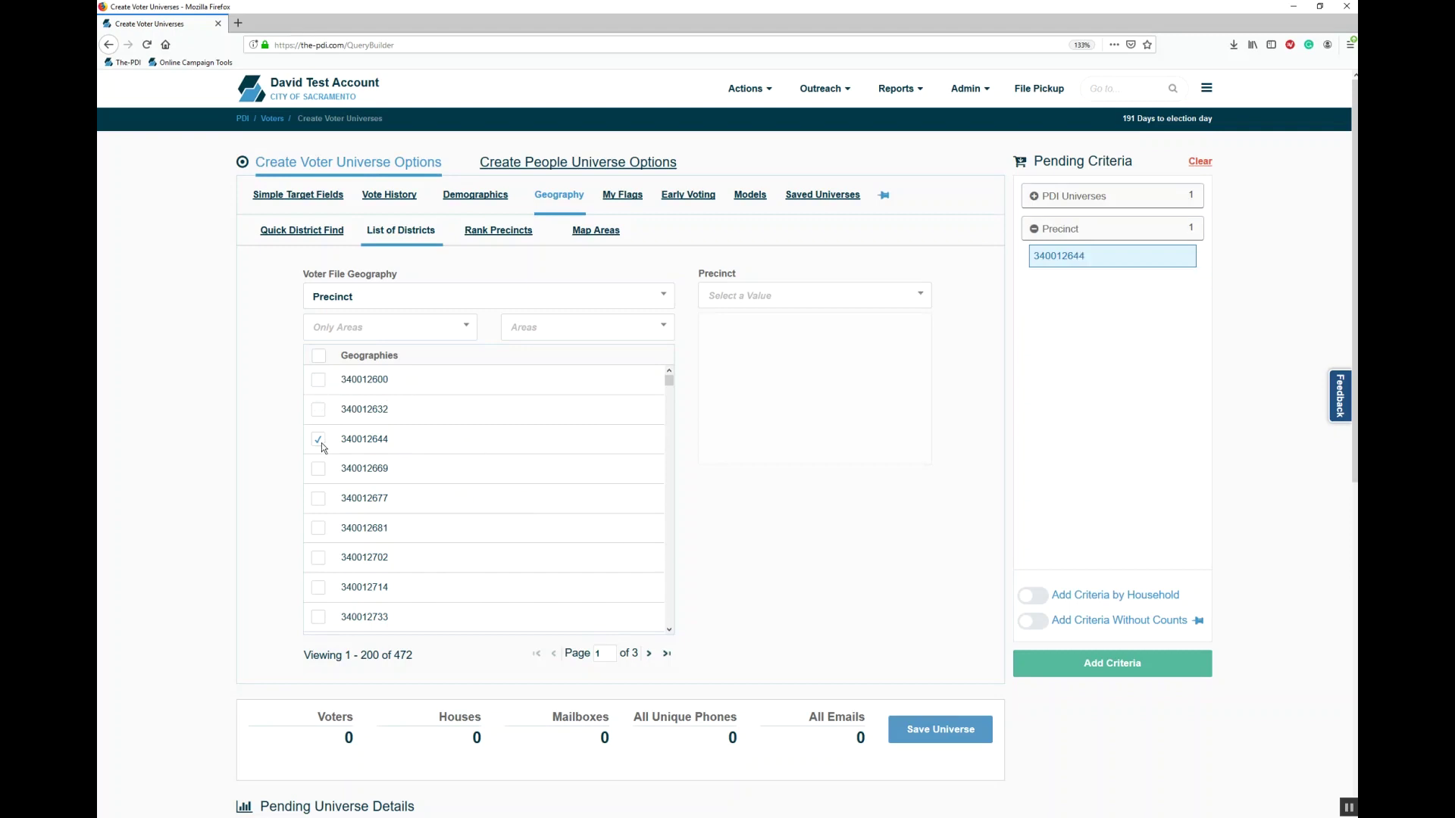
click(319, 440)
Step: Filter the precinct list to Assembly District AD 09, then bring up Rank Precincts
click(413, 338)
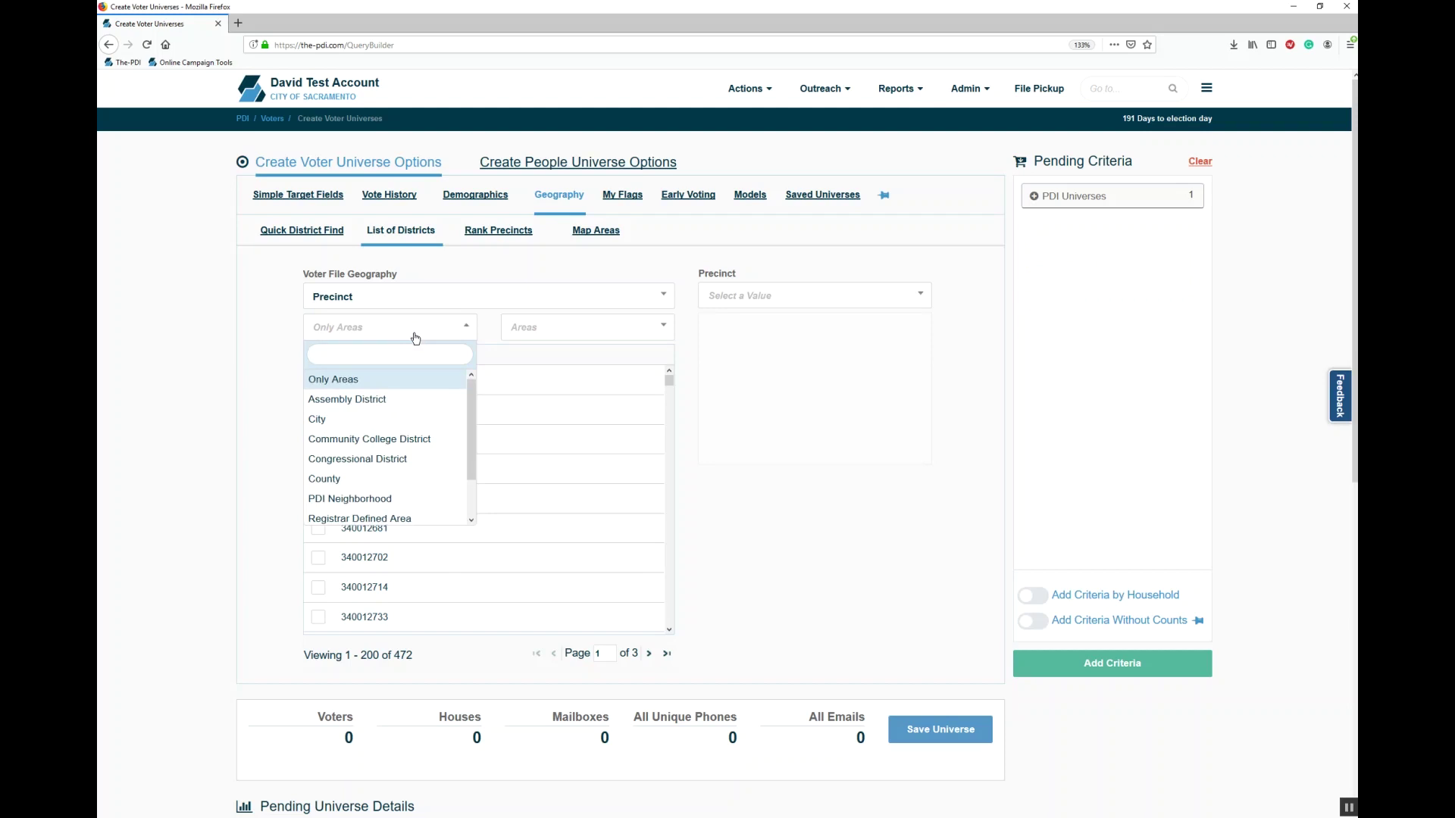
click(407, 404)
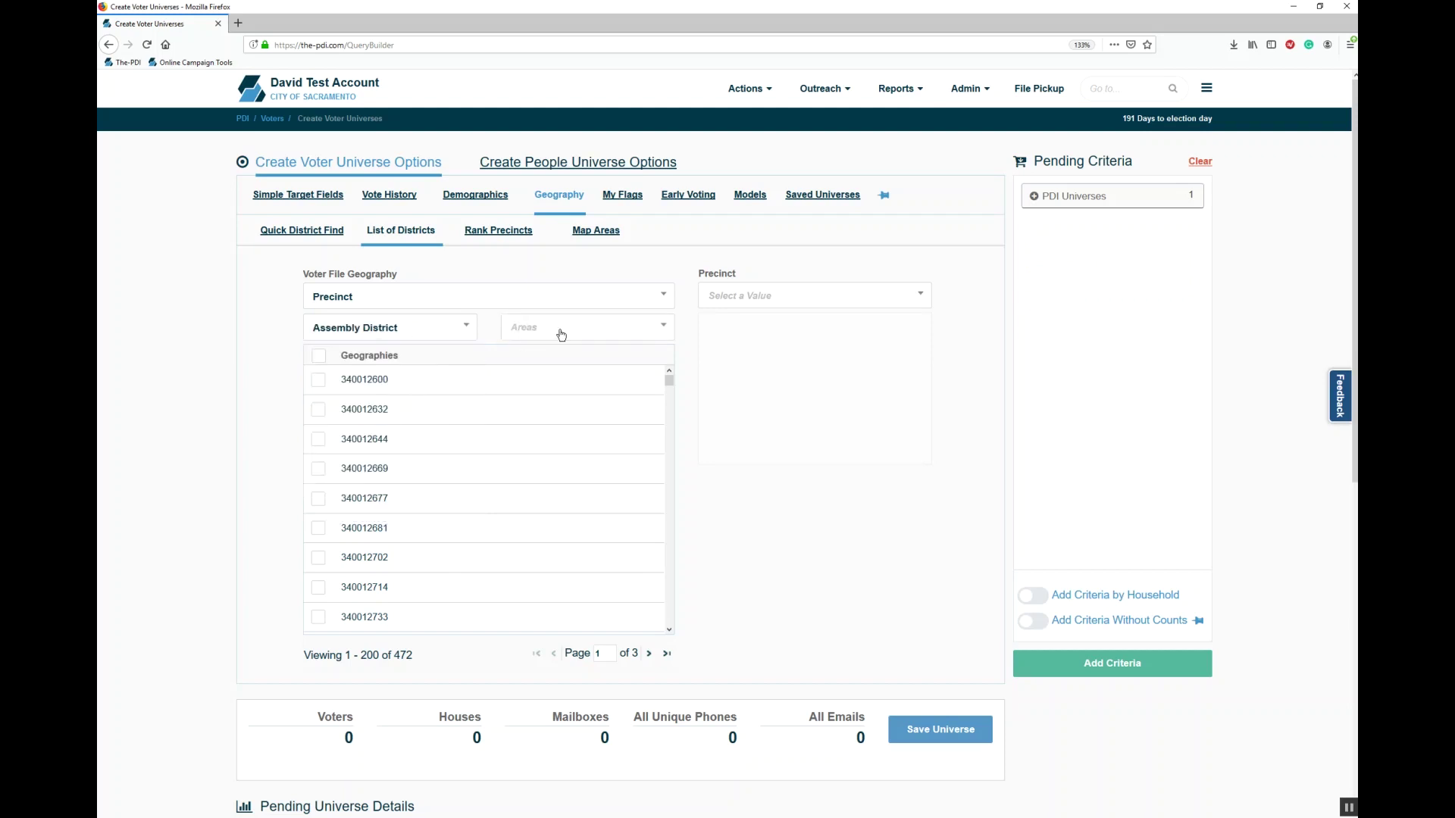
click(561, 335)
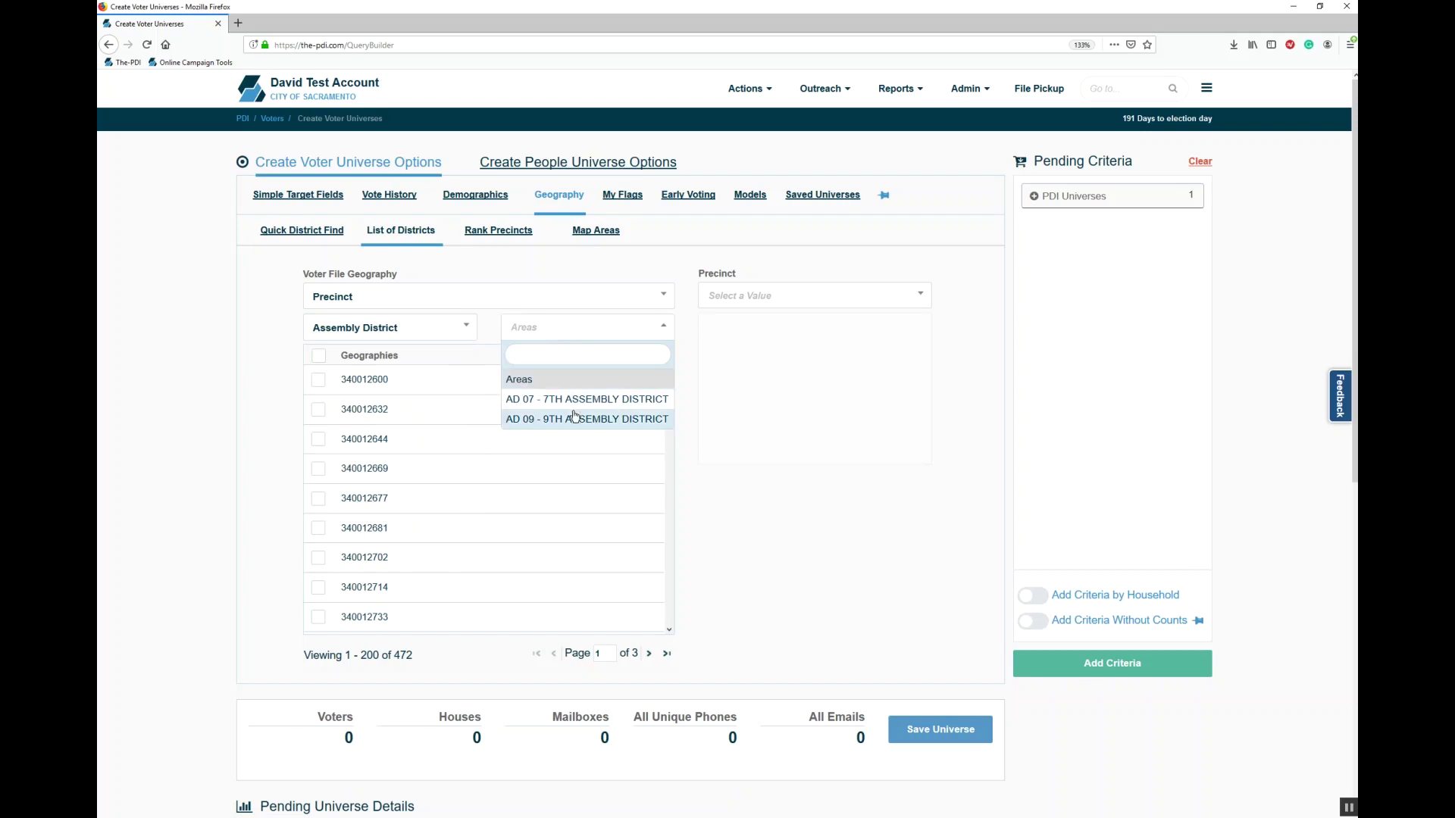
click(573, 418)
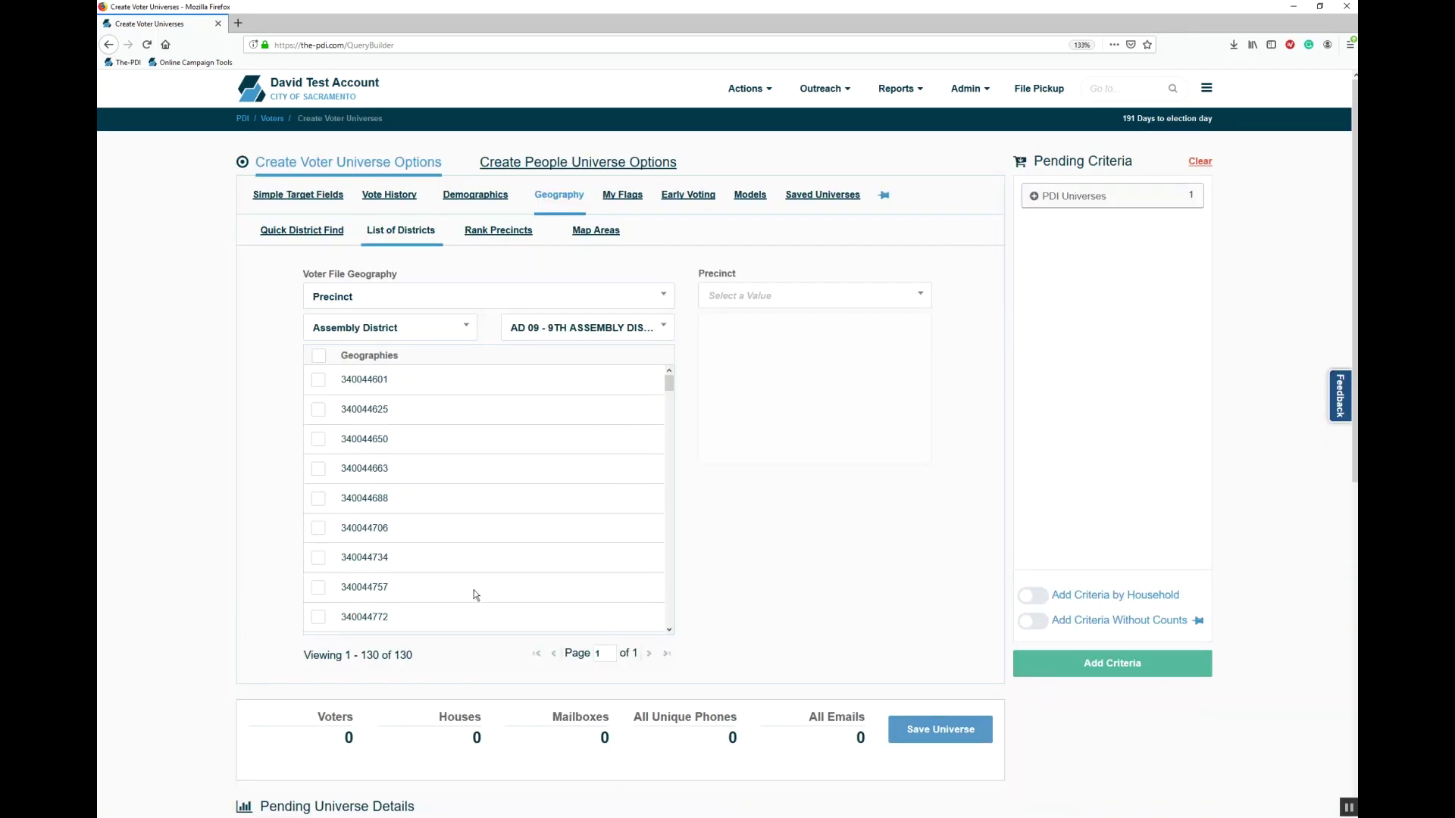
click(498, 231)
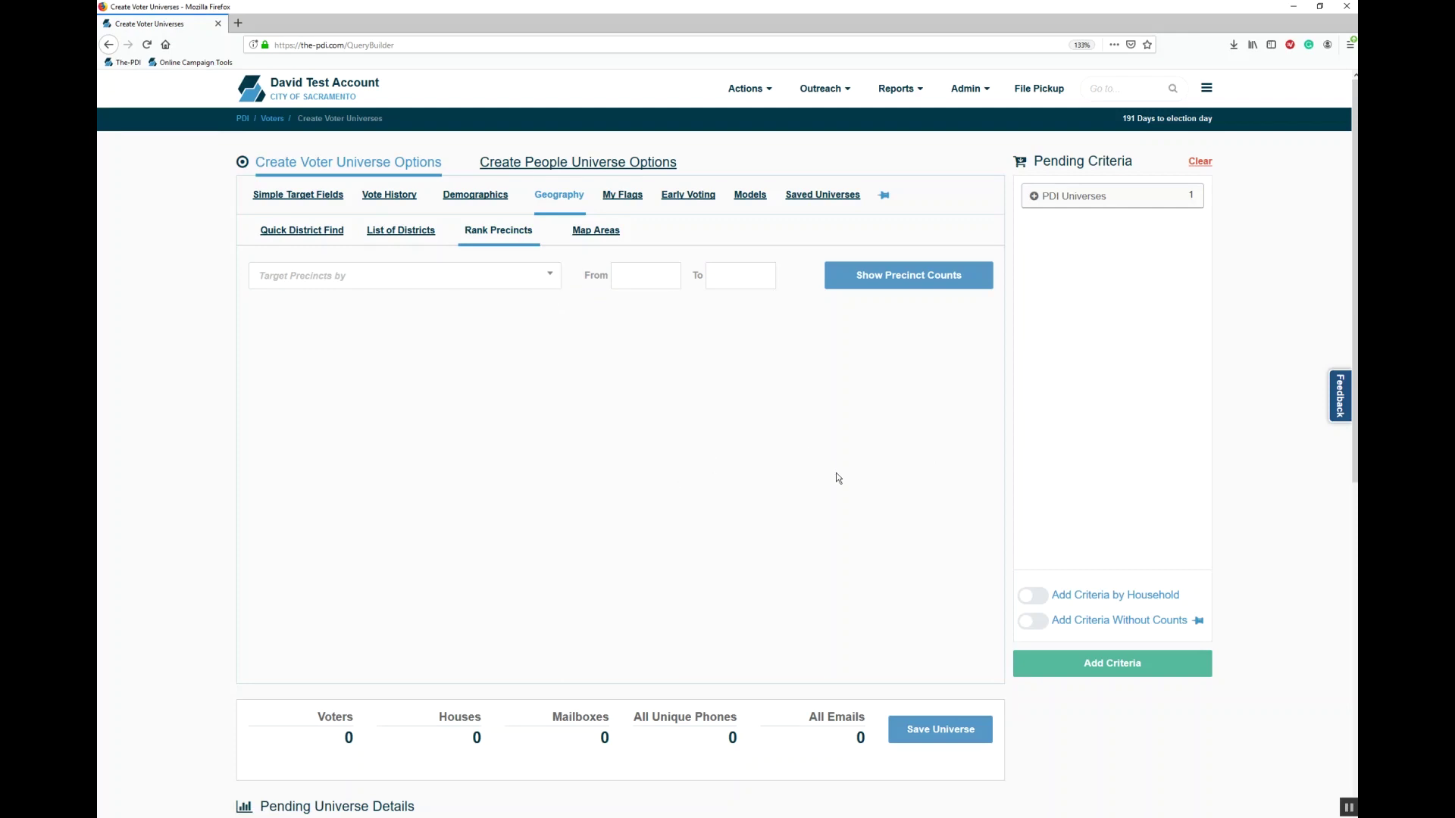
Step: Add the pending criteria for a 77,932-voter universe, then try and reset ranking by number of voters
click(1139, 675)
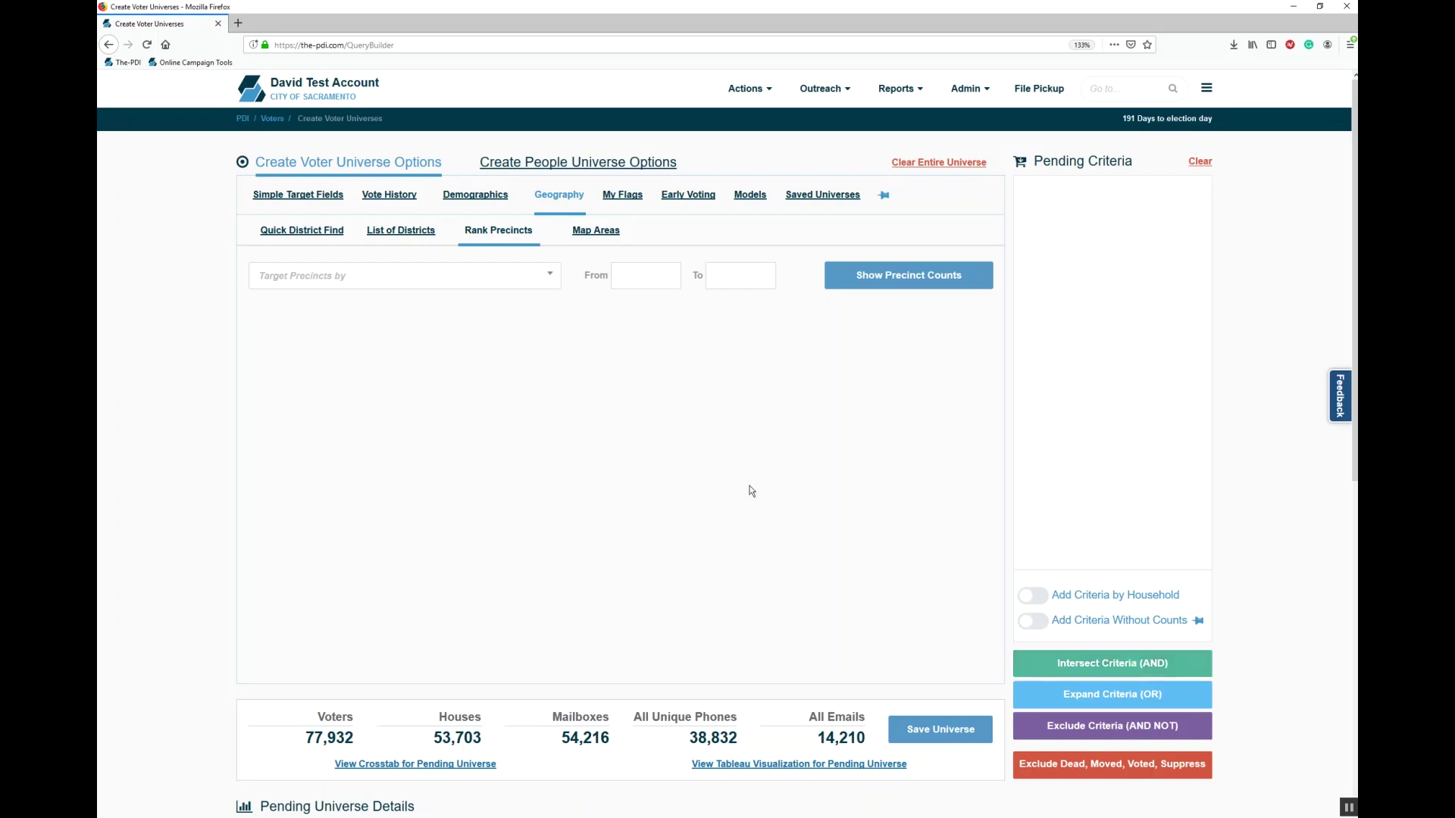
click(508, 273)
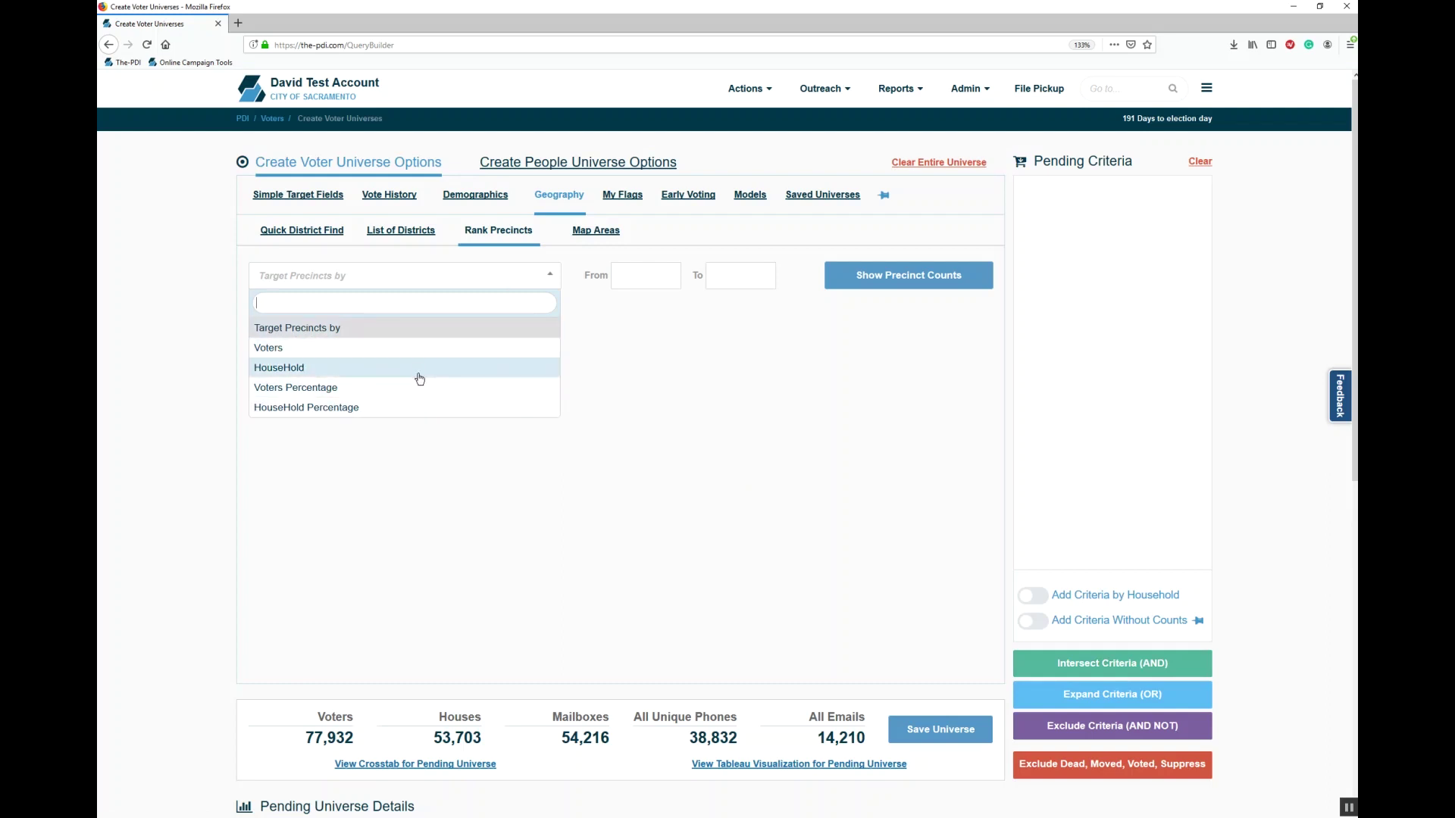
click(361, 351)
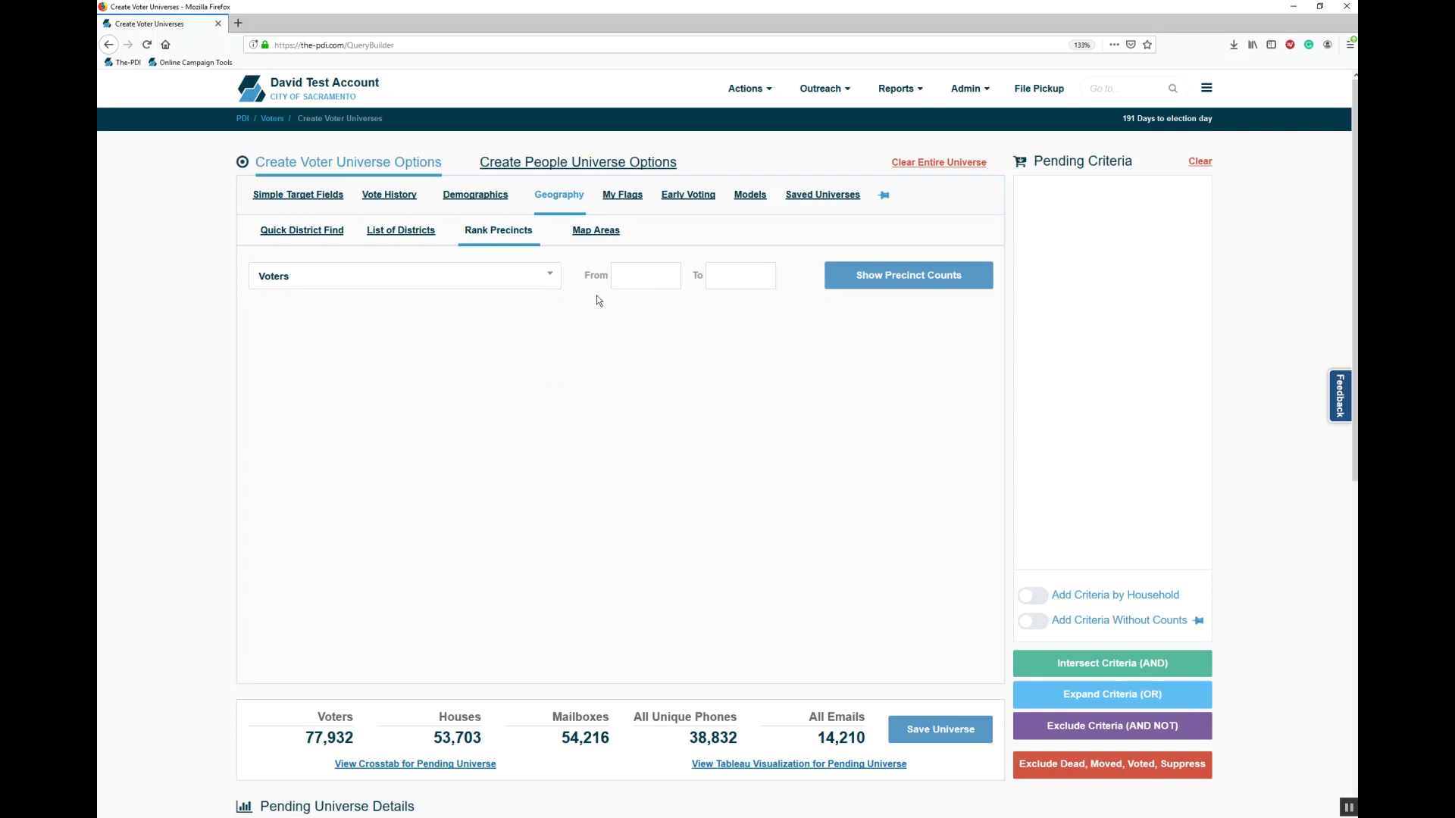
click(499, 290)
click(457, 324)
Step: Show per-precinct voter and household counts, selecting 340012600, 340012644, 340012669 and deselecting 340012677, 340012669
click(912, 280)
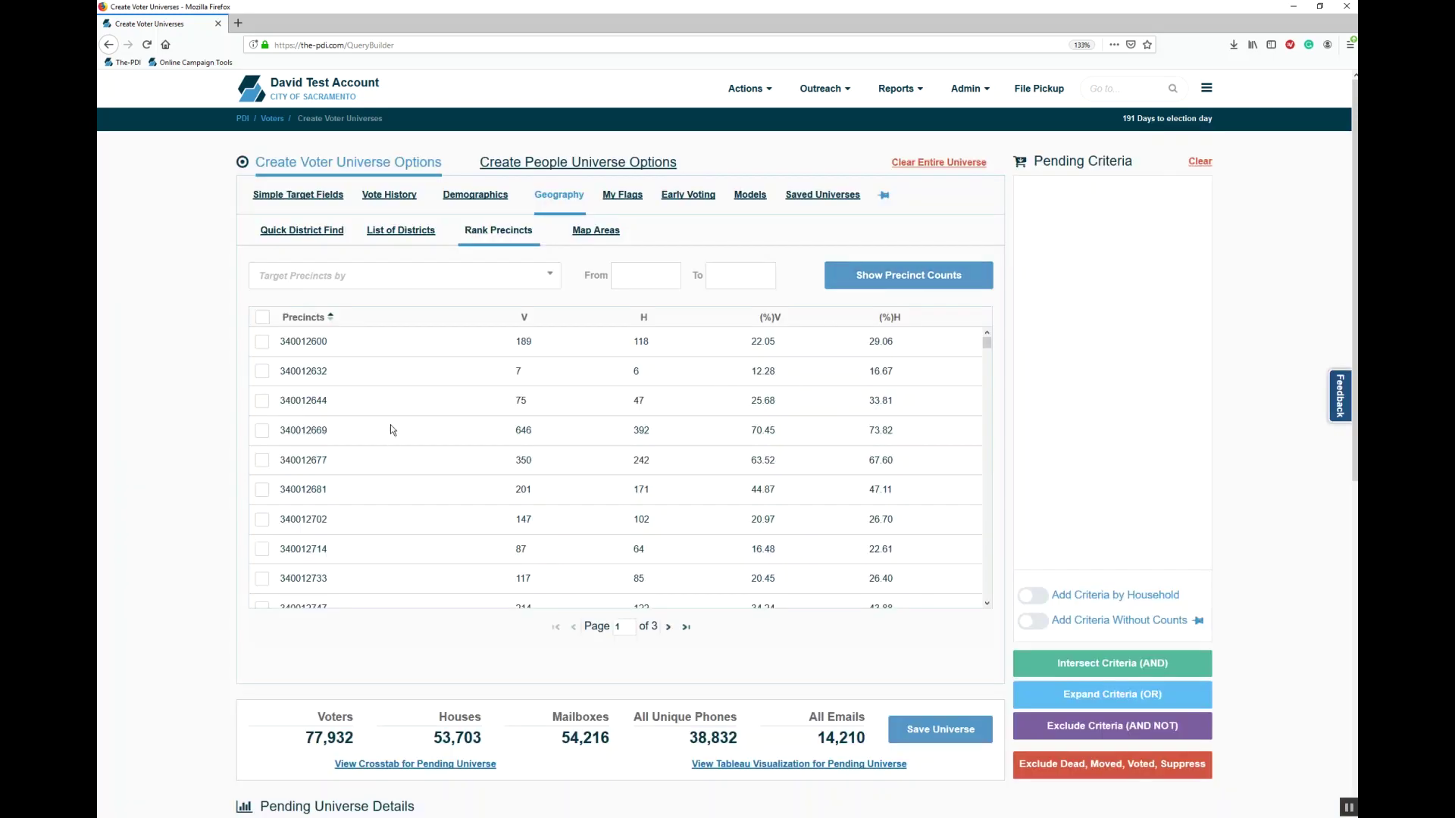
click(261, 343)
click(263, 406)
click(262, 430)
click(267, 460)
click(261, 433)
Step: Switch to Map Areas and pan and zoom the map to Gardenland
click(589, 234)
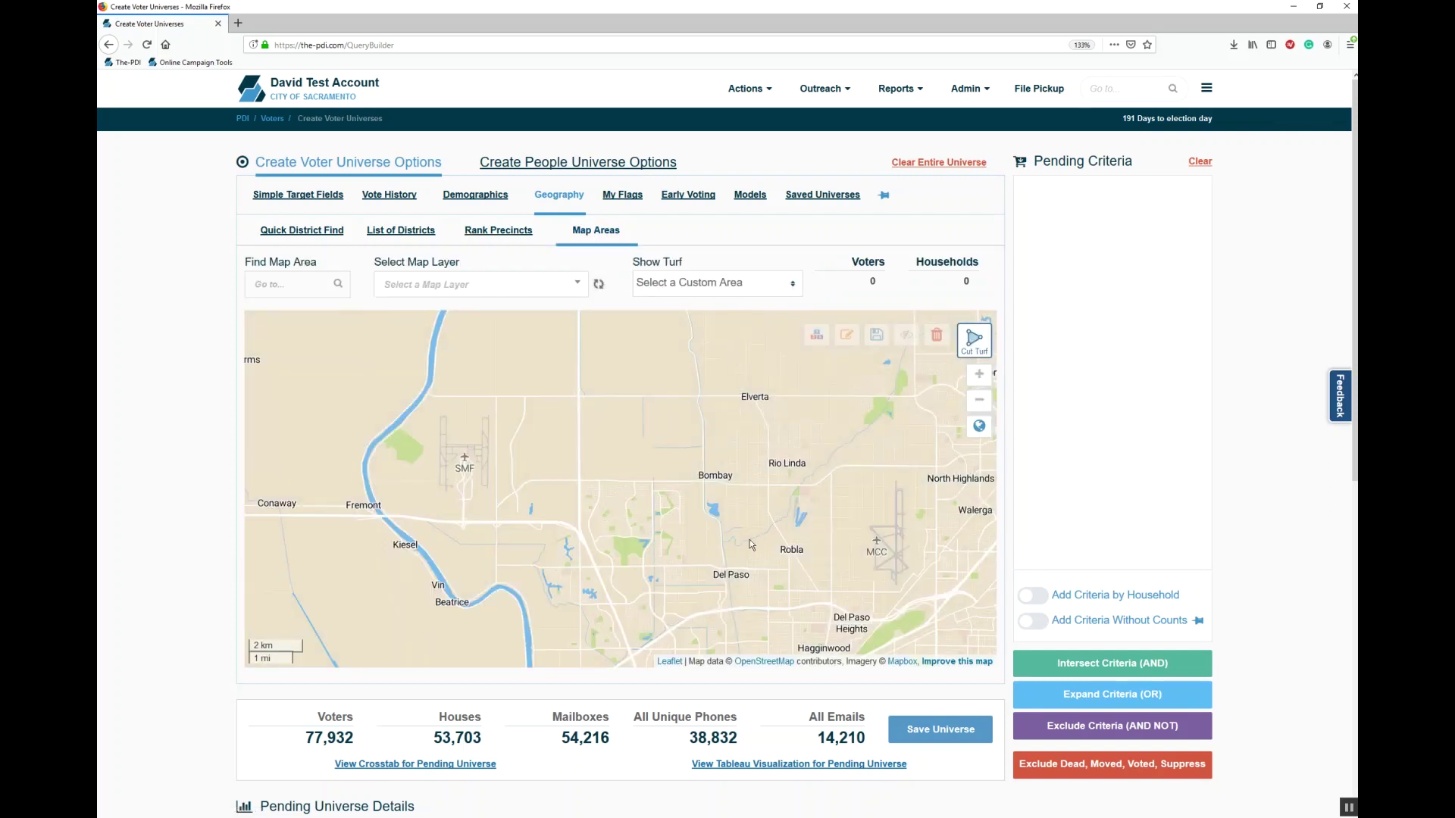
drag(727, 547, 703, 367)
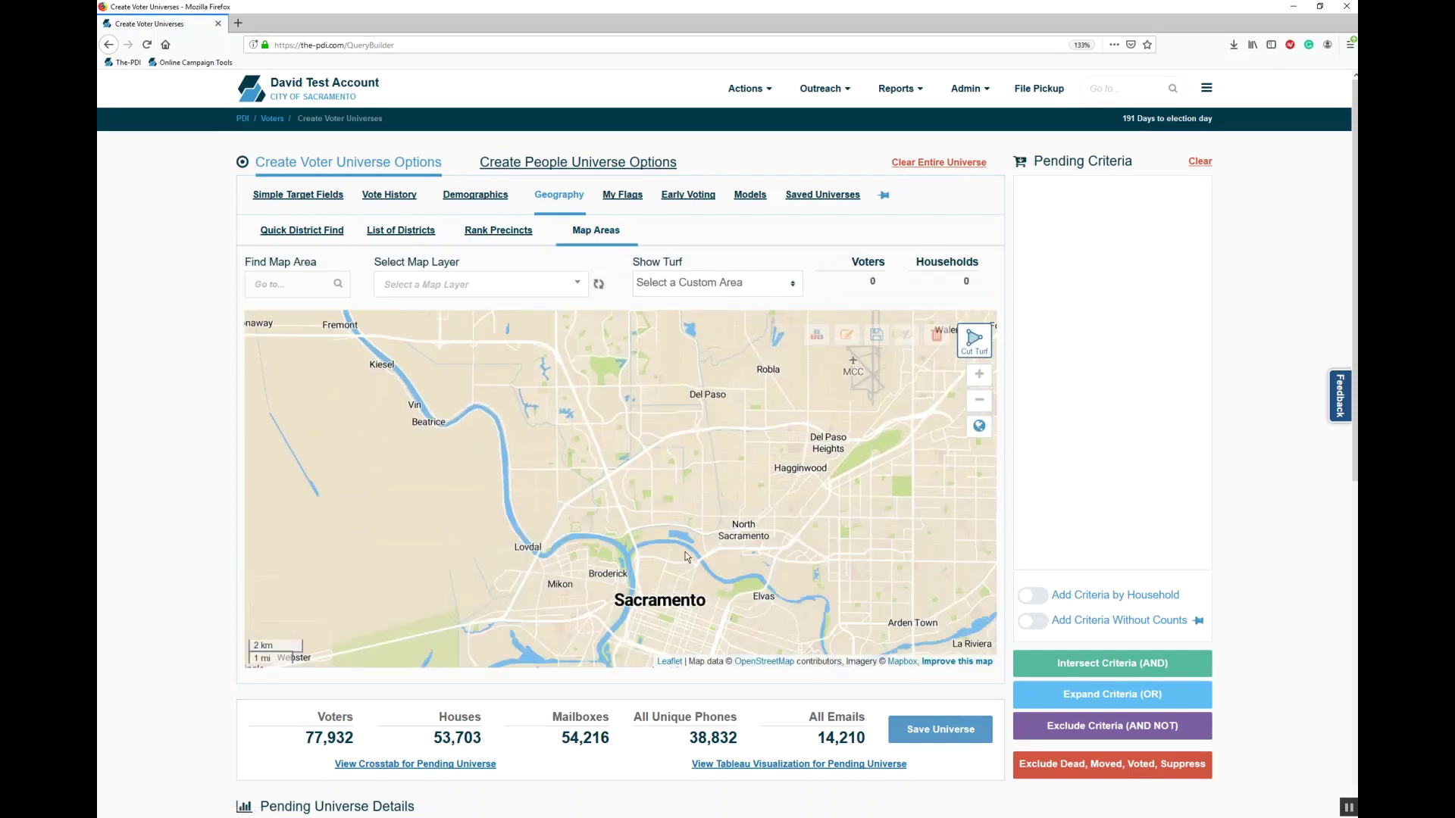
scroll(687, 557, up, 1)
scroll(644, 435, up, 1)
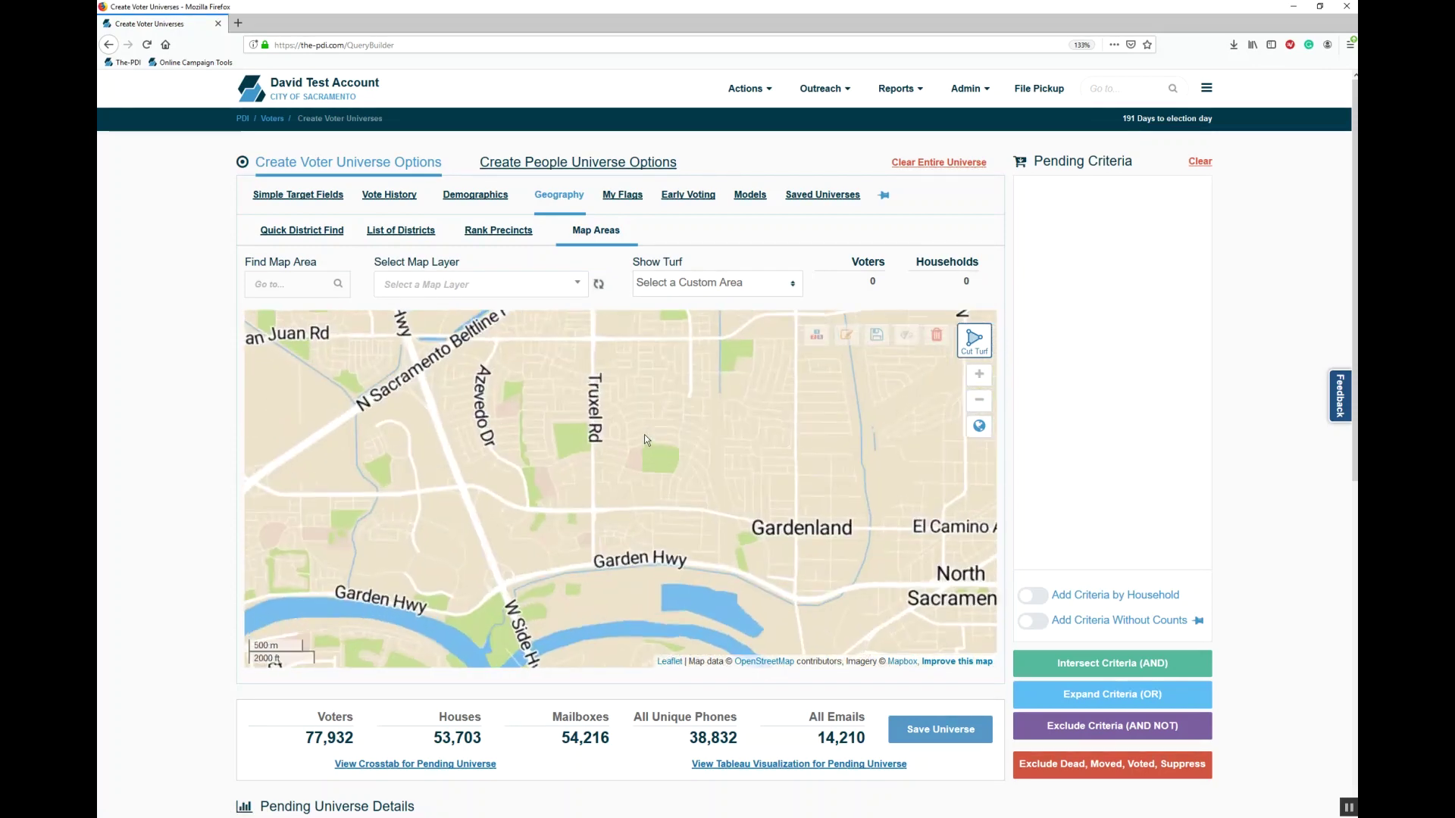
Step: Cut a four-cornered turf bounded by Truxel Rd, San Juan Rd, Northgate Blvd and Garden Hwy
click(973, 341)
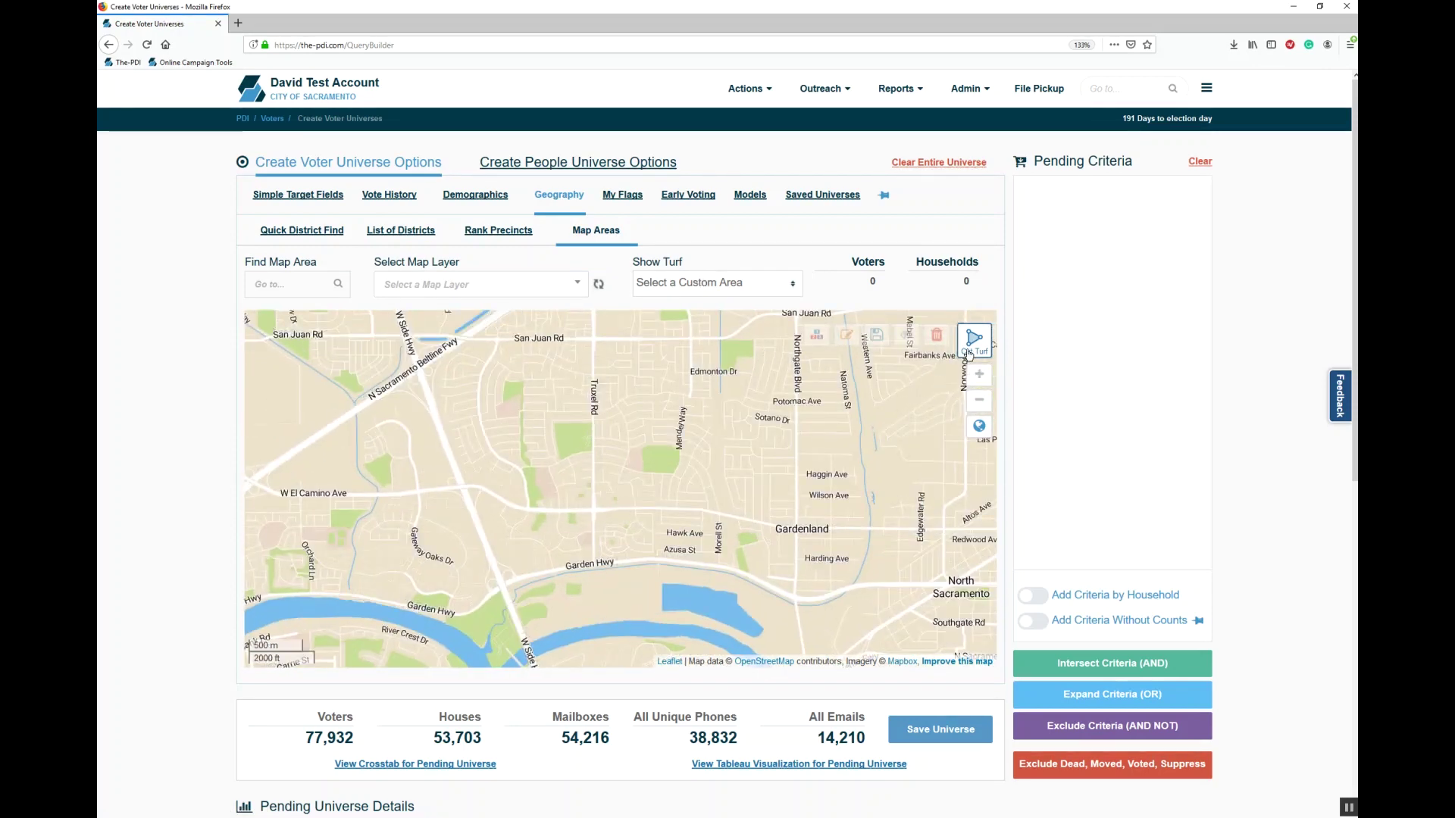
click(597, 512)
click(591, 336)
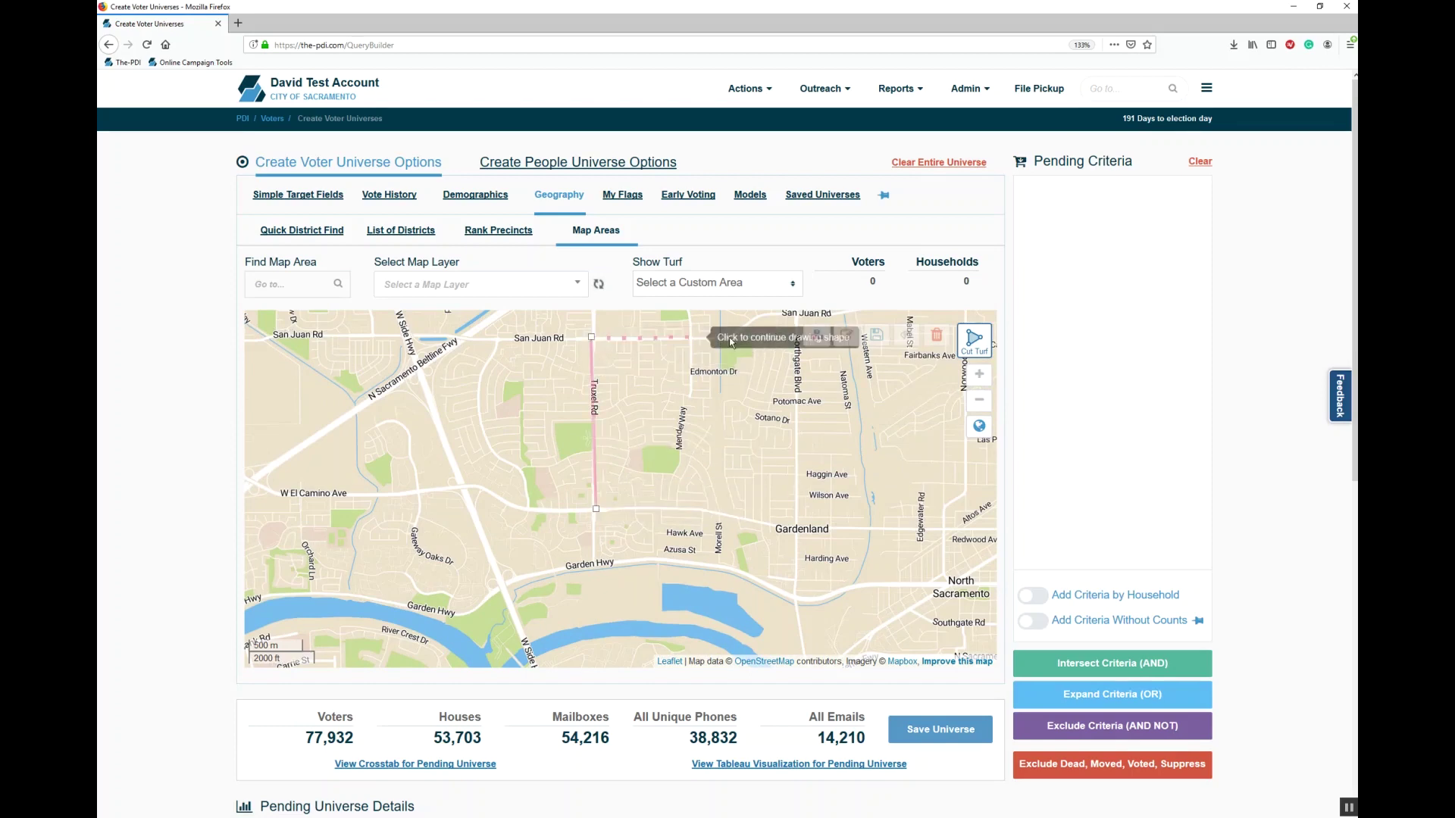
click(790, 325)
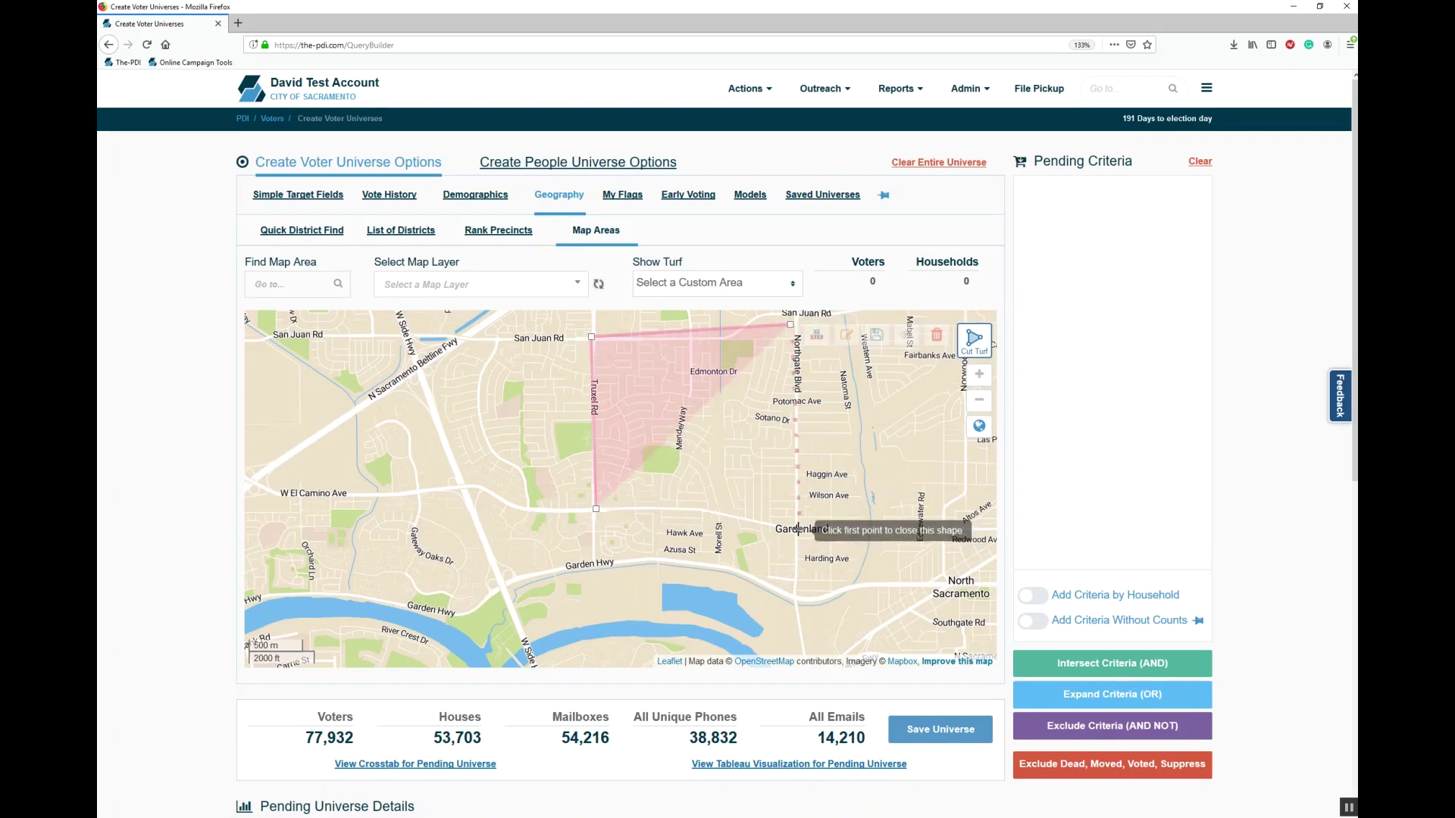
click(798, 557)
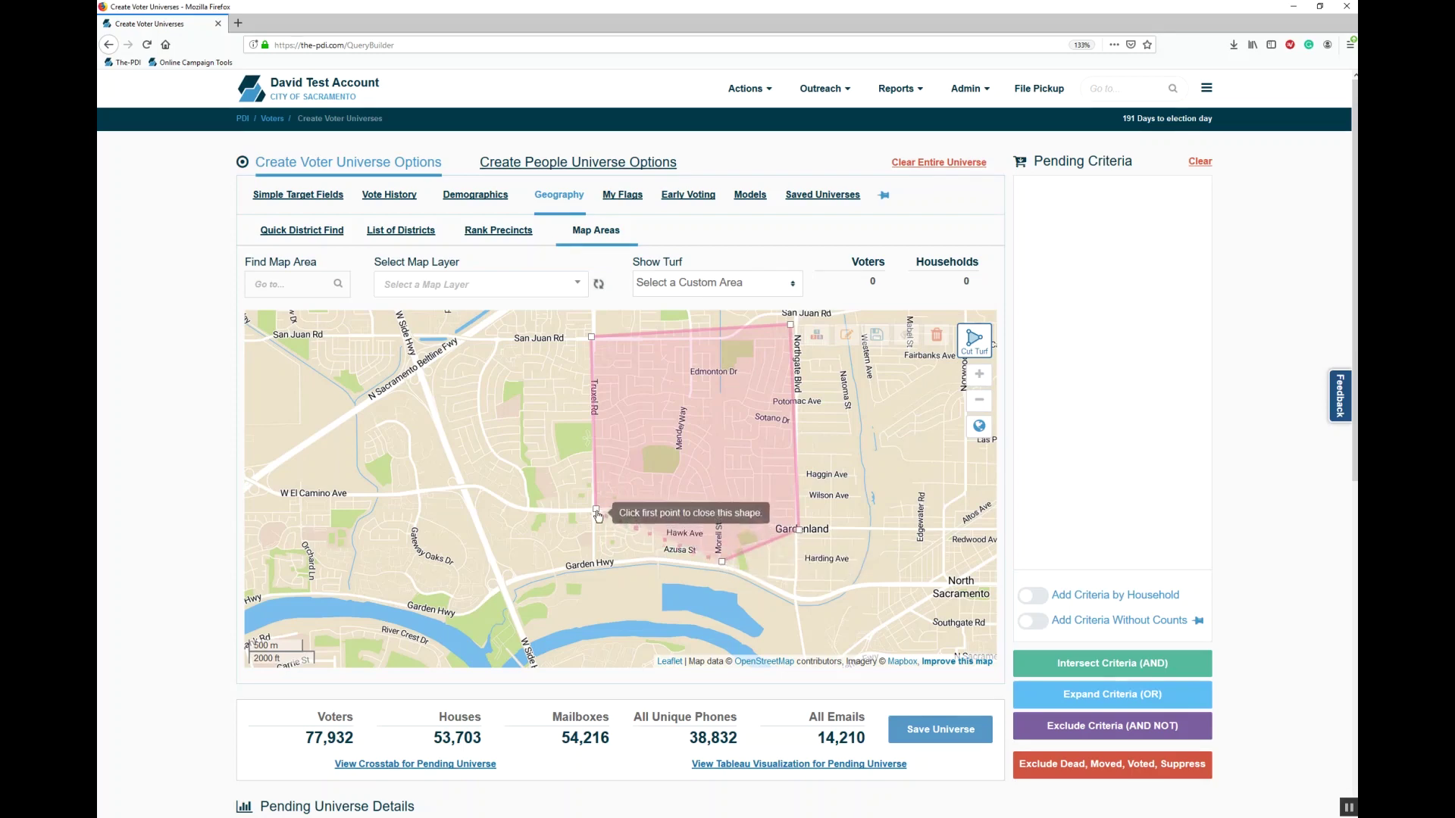
click(597, 510)
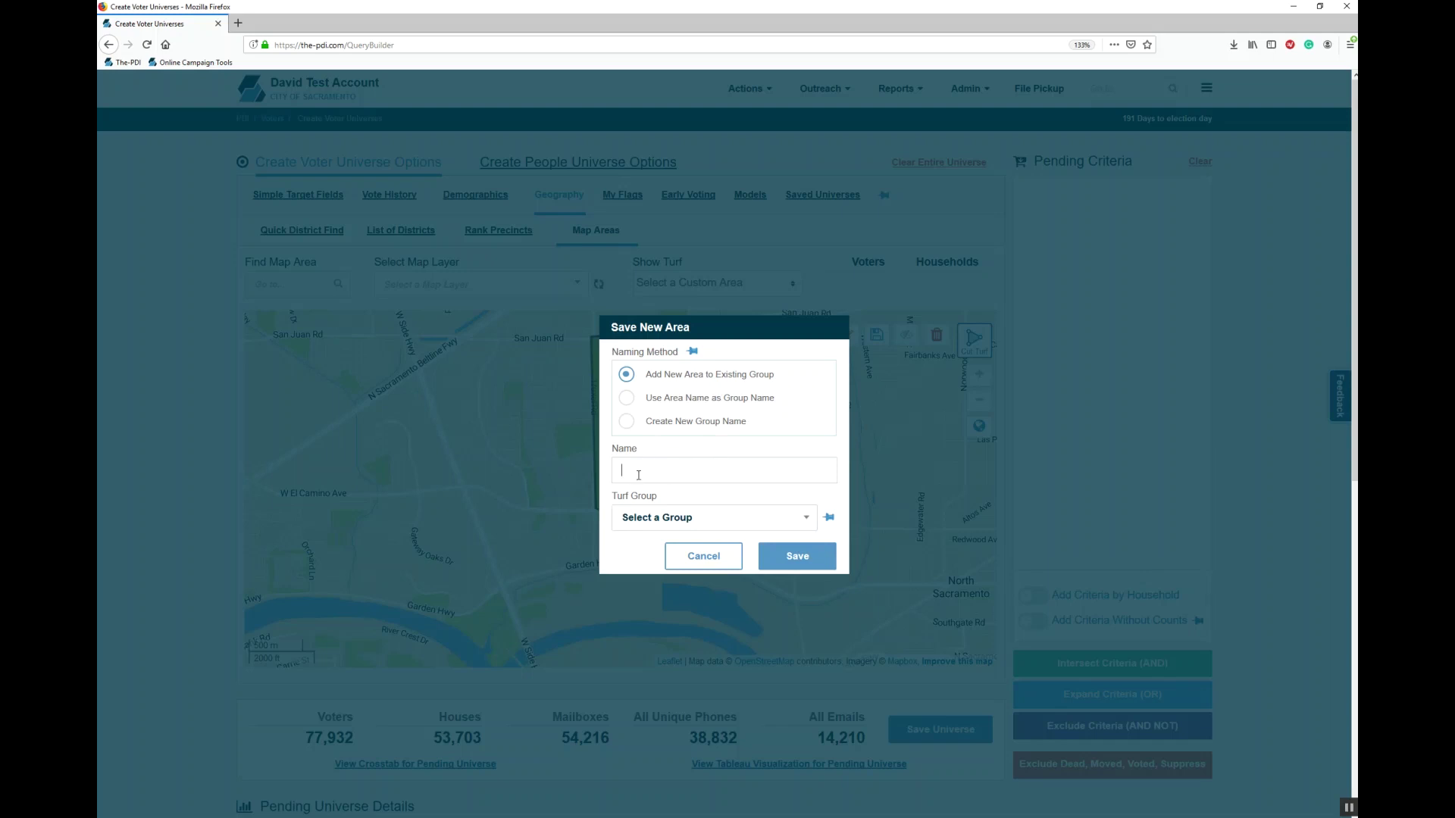
Step: In Save New Area, check the existing turf groups and try the area-name and new-group naming methods
click(676, 521)
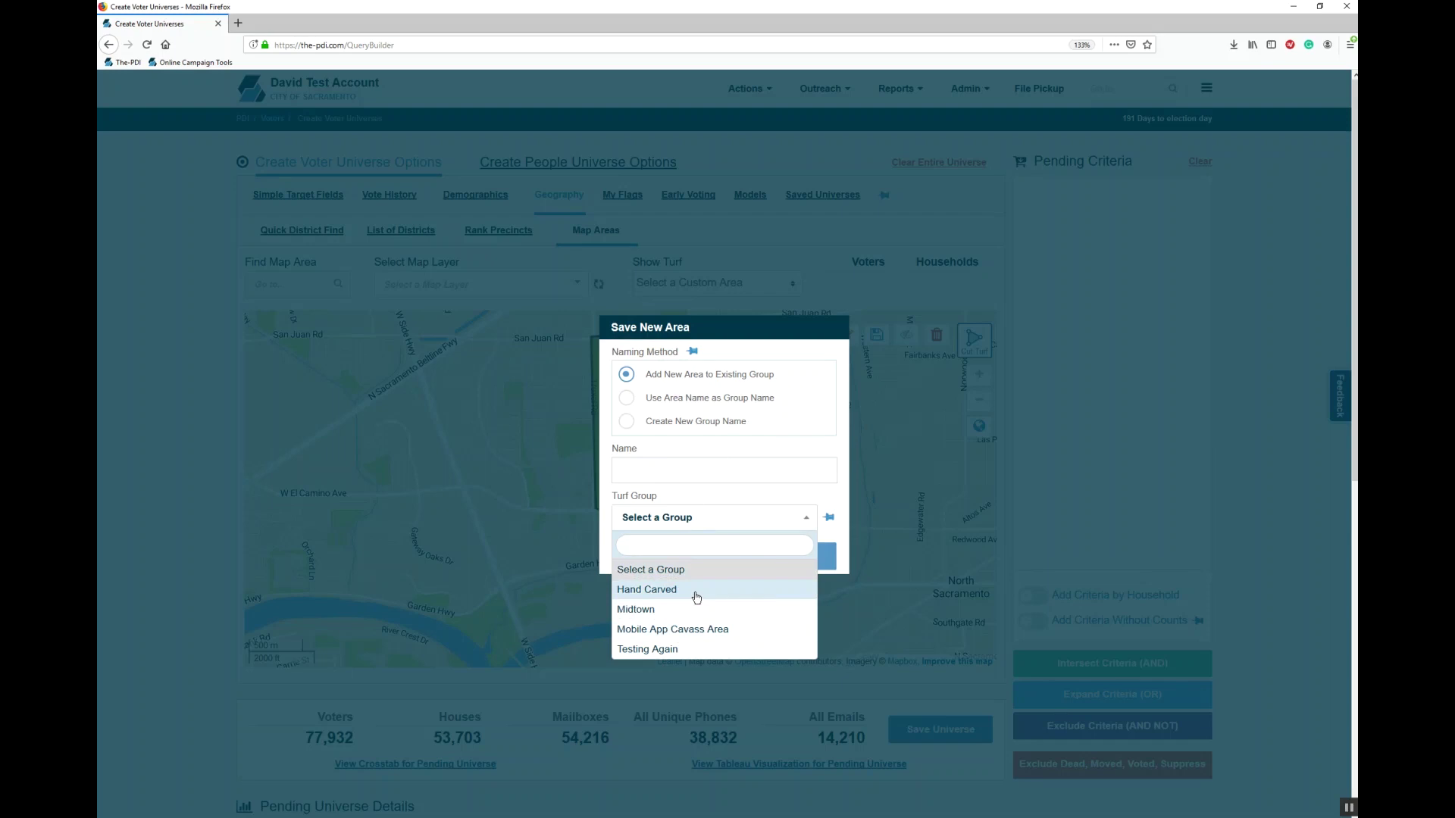
click(709, 520)
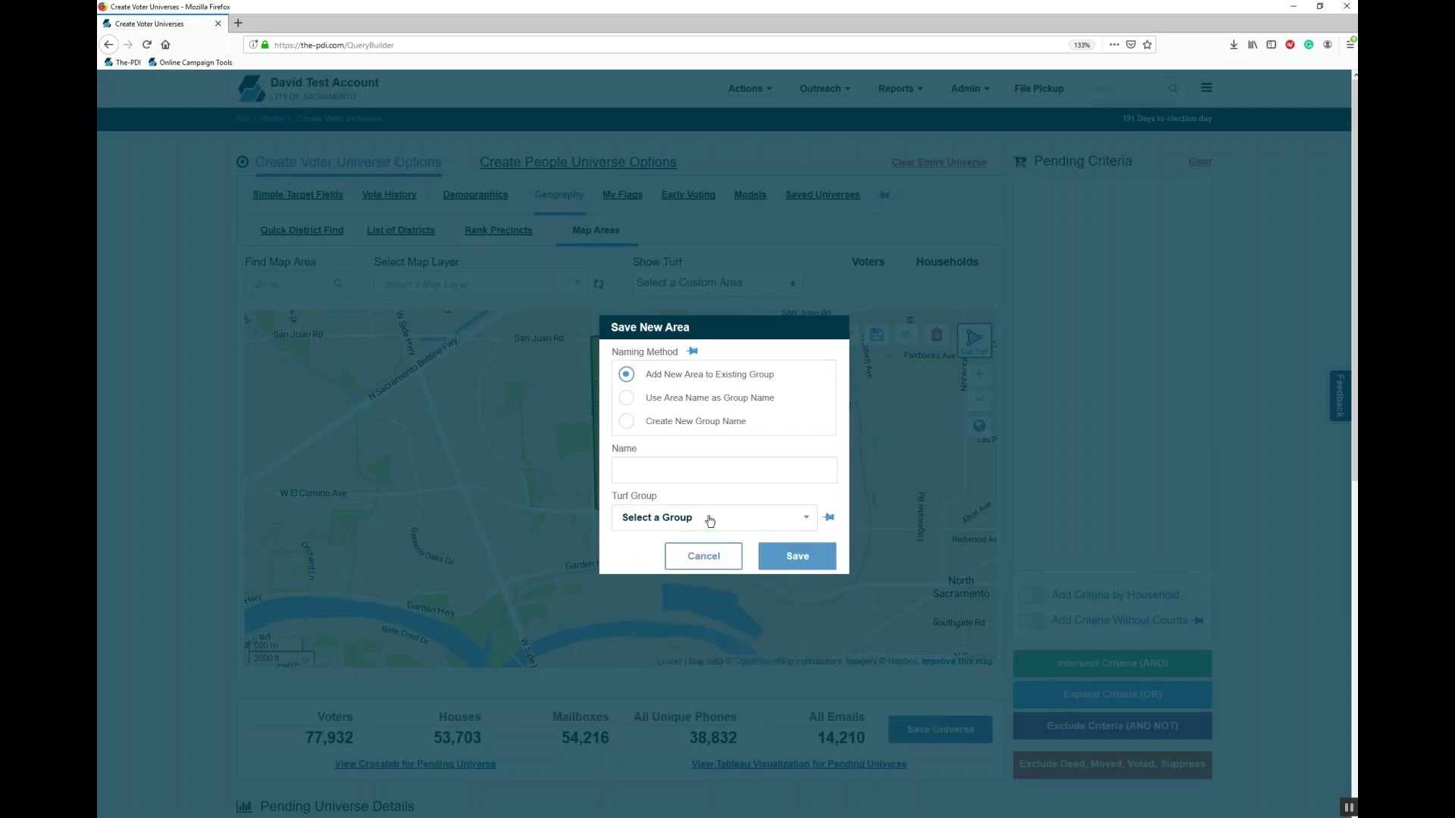
click(626, 397)
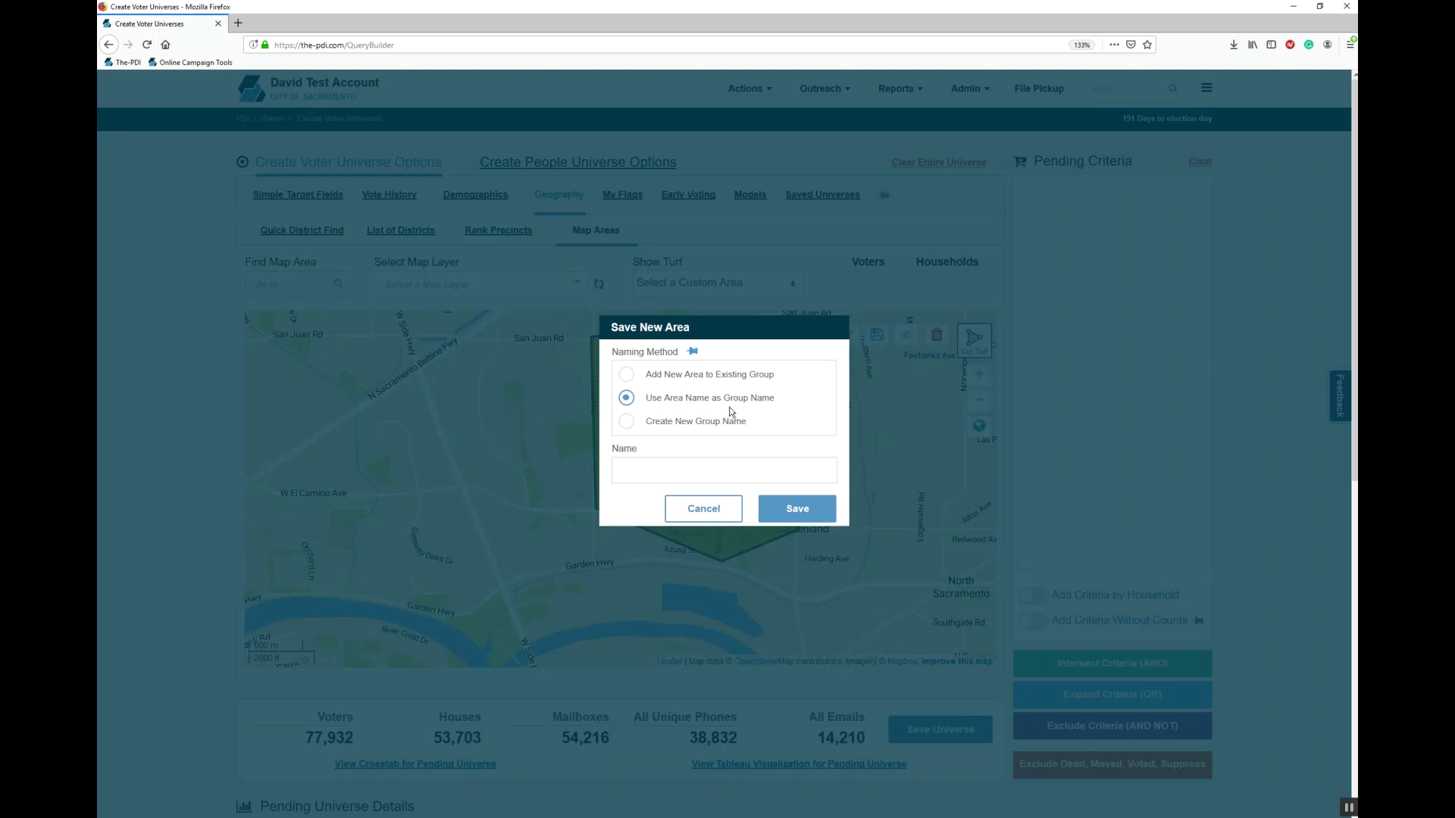
click(627, 423)
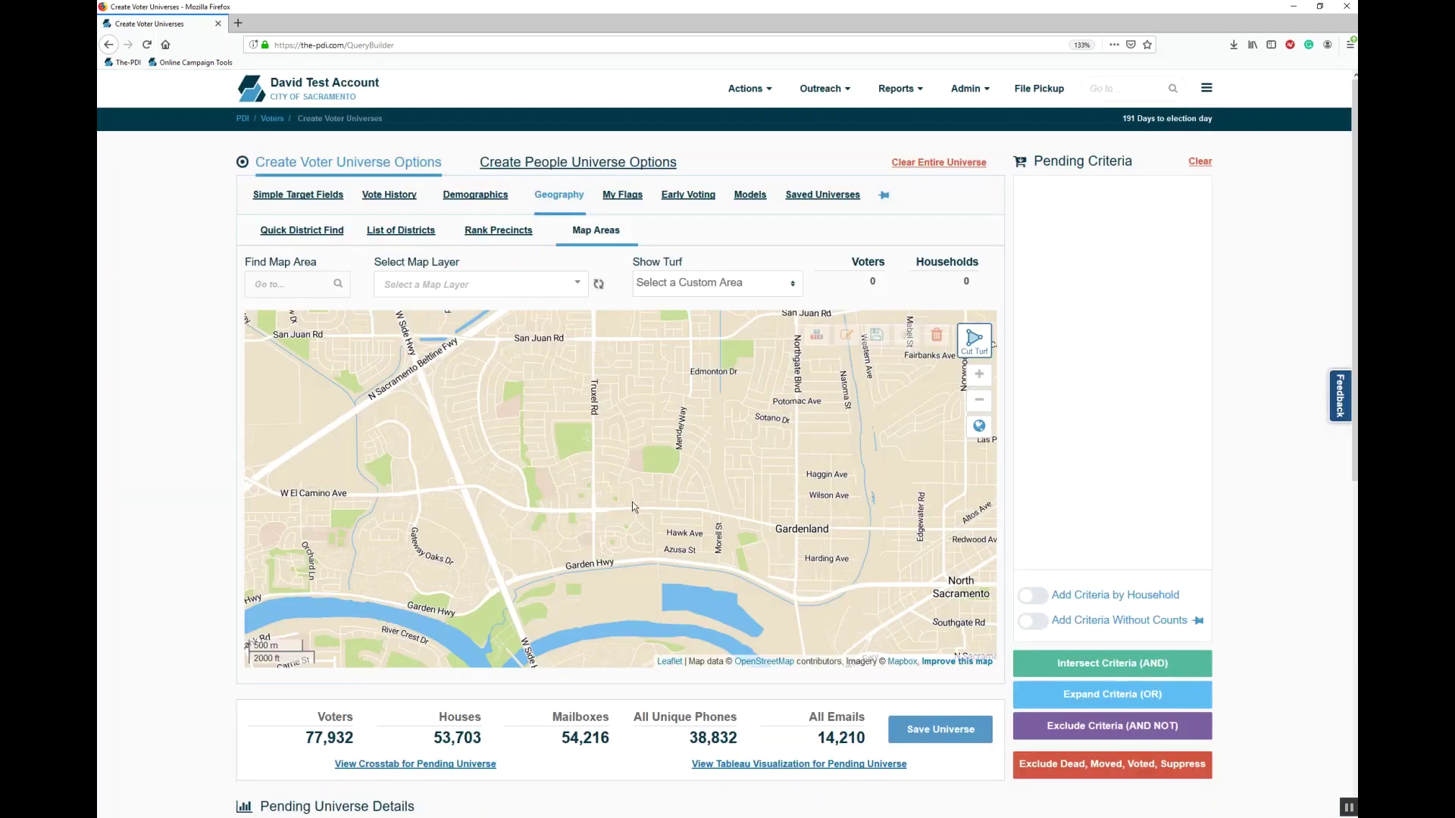
Step: Show the Midtown 1 and Midtown 4 turfs on the map, then clear the entire pending universe
click(698, 285)
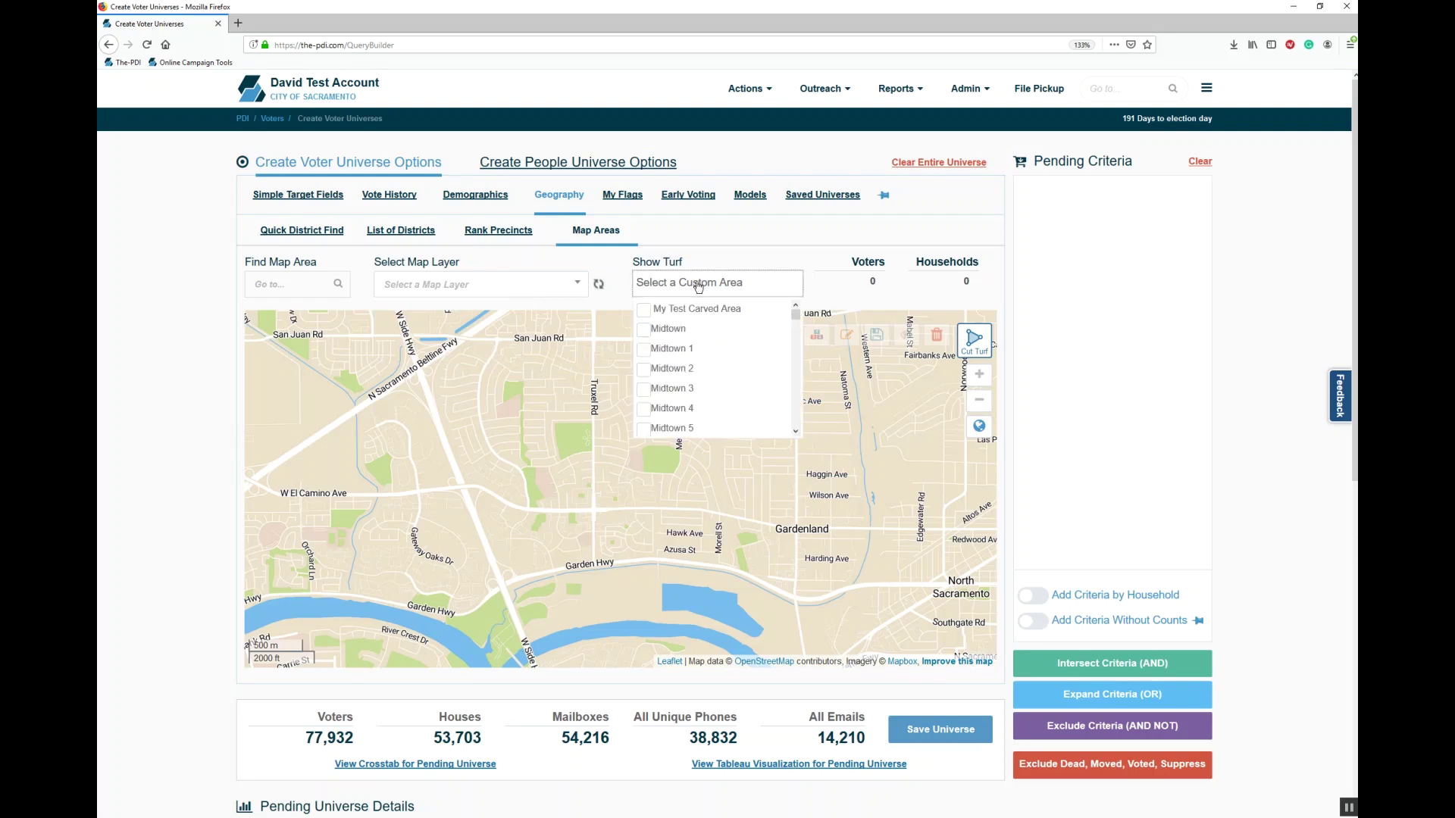
click(652, 353)
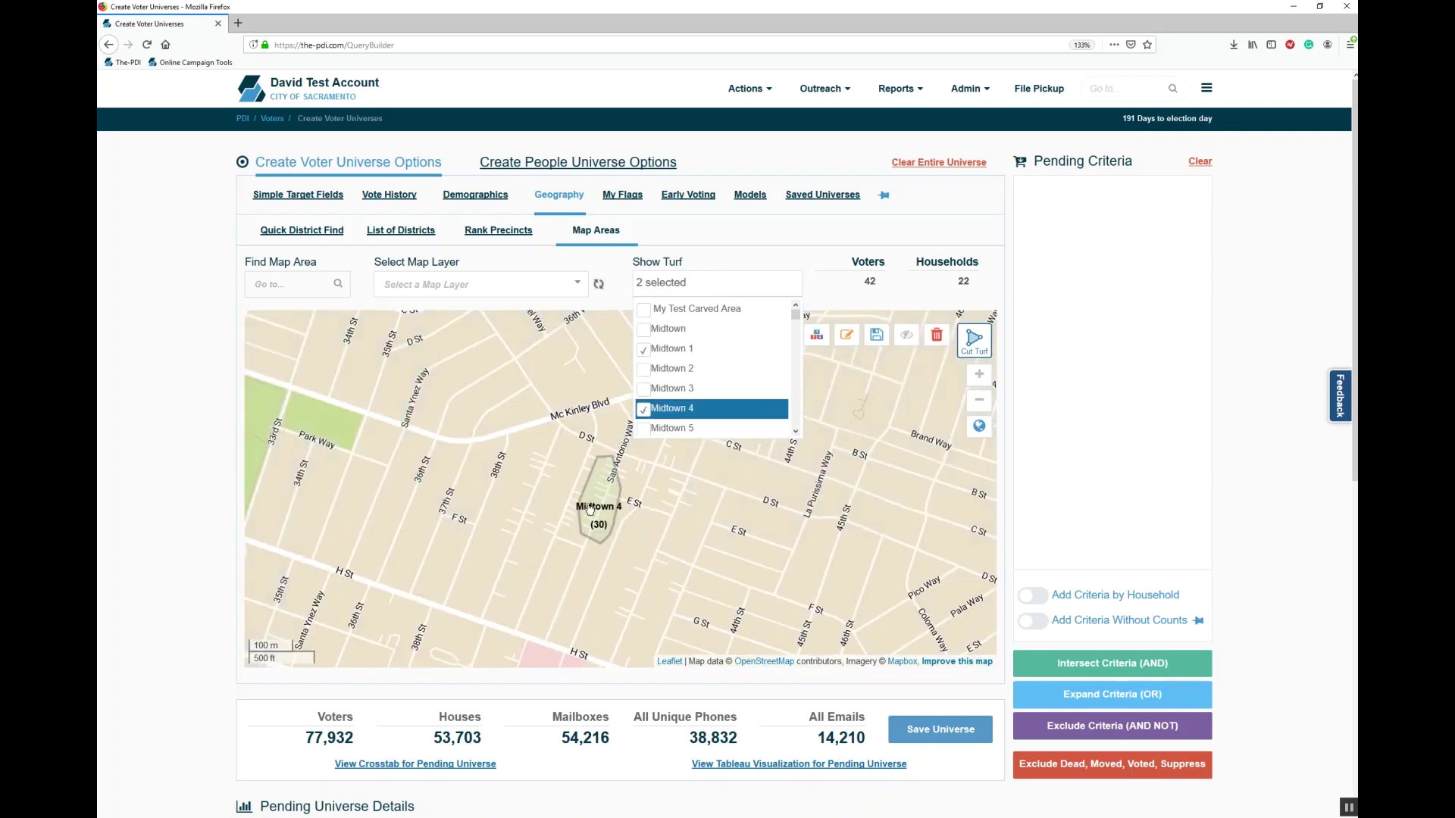
click(894, 174)
click(894, 171)
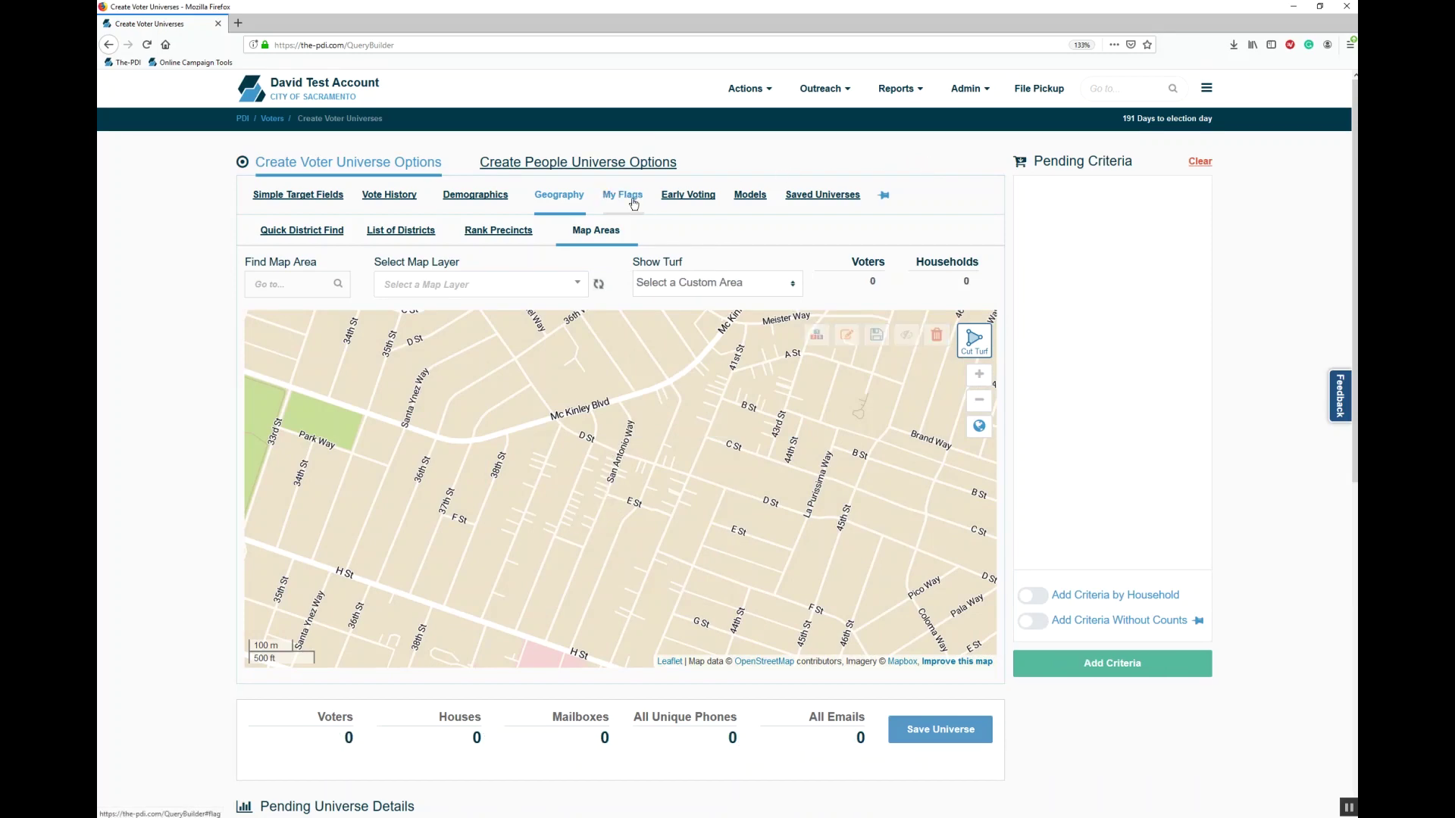
Step: In My Flags, browse the Voter IDs accounts, load the test account's Support Status Flags, then show All Flag Data
click(632, 199)
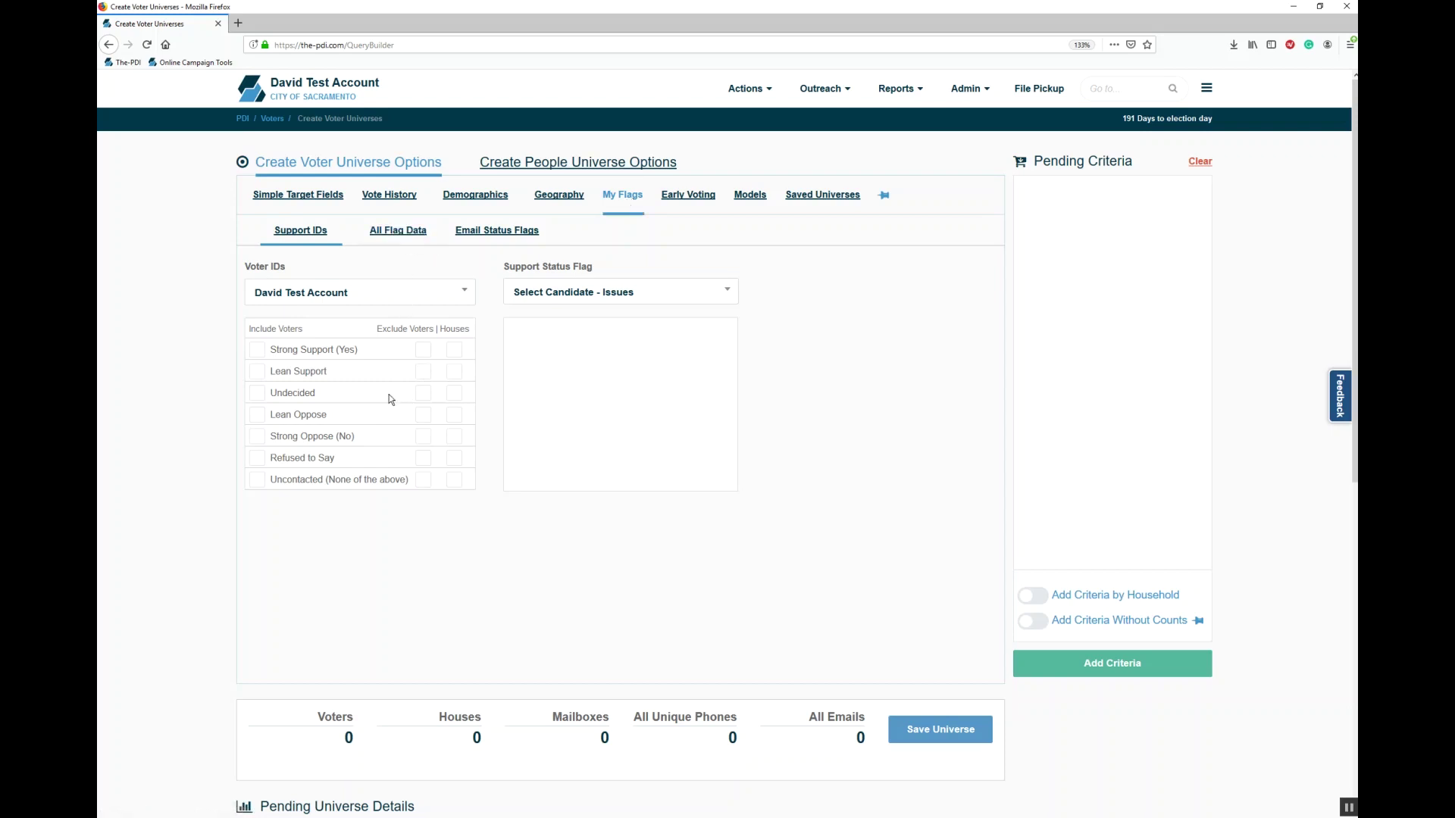
click(326, 299)
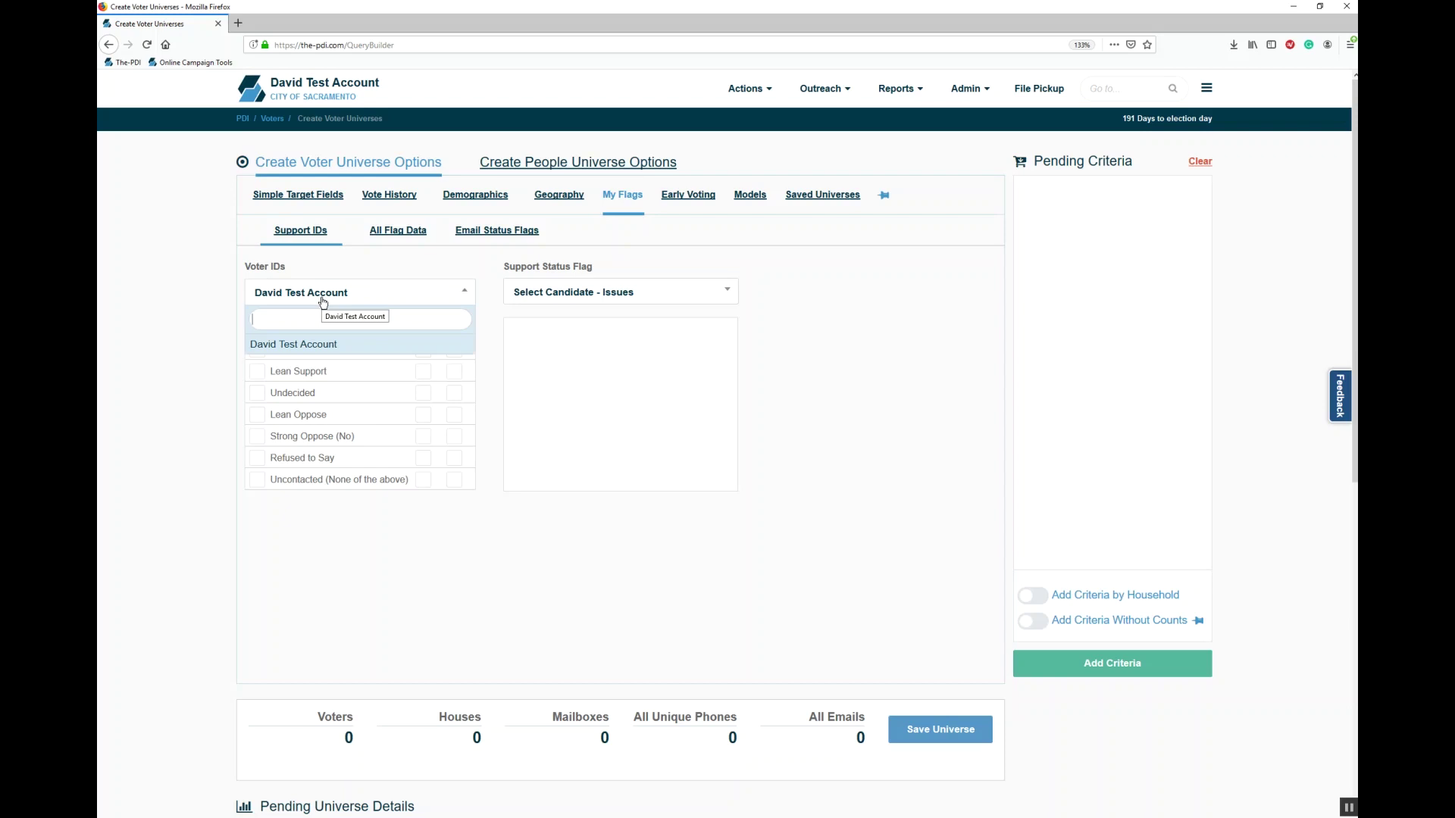
click(323, 302)
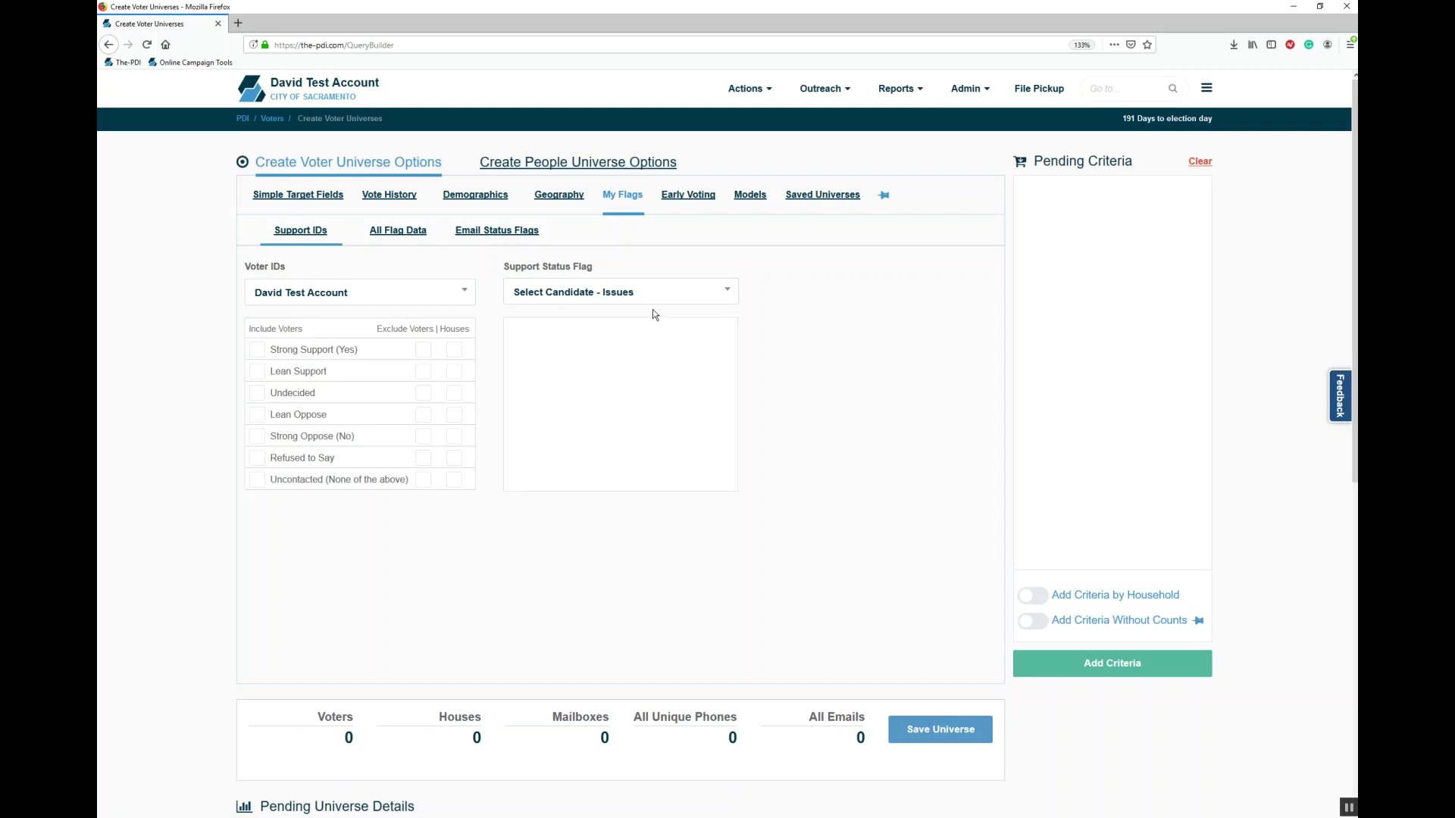
click(639, 295)
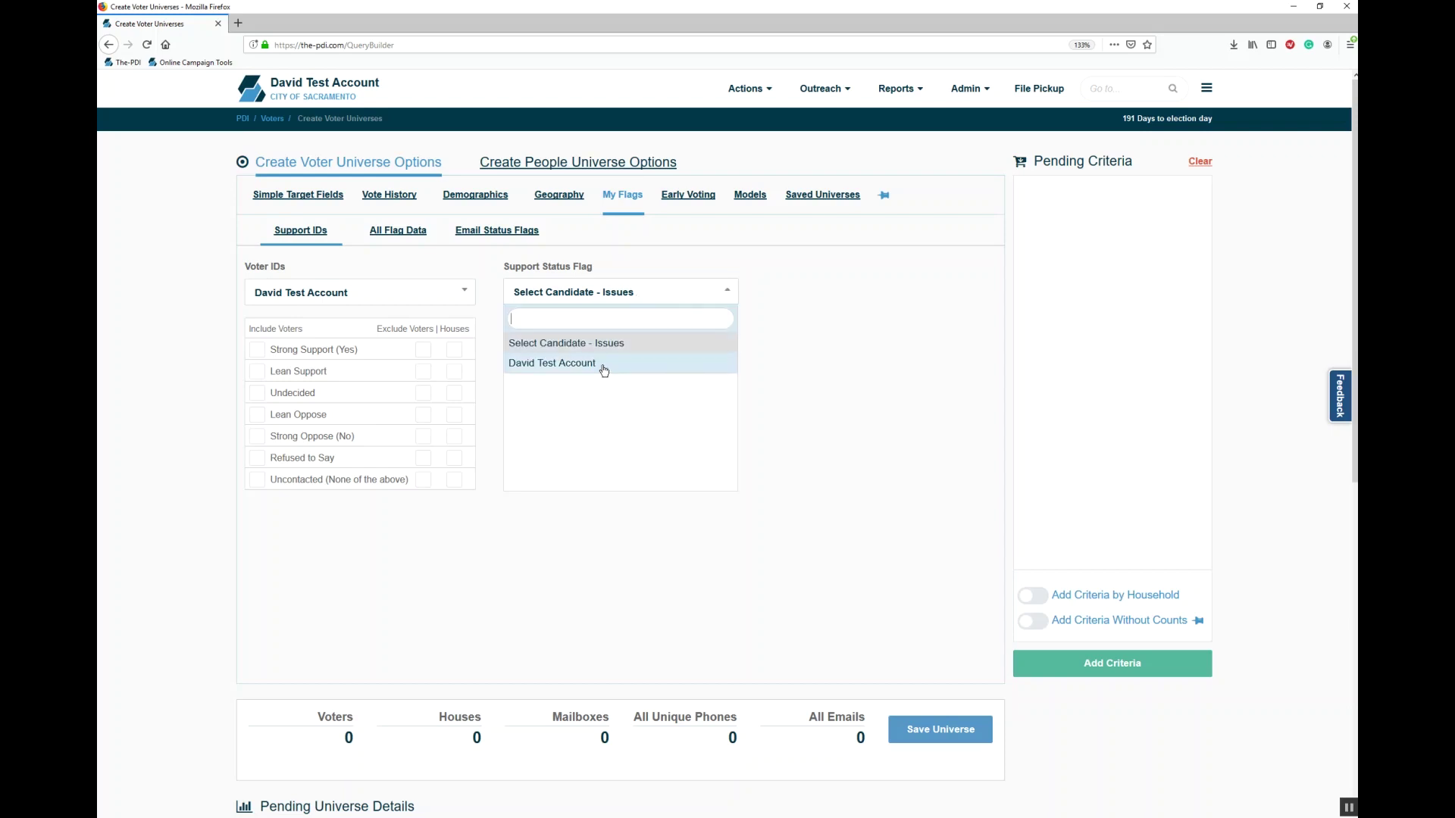
click(602, 365)
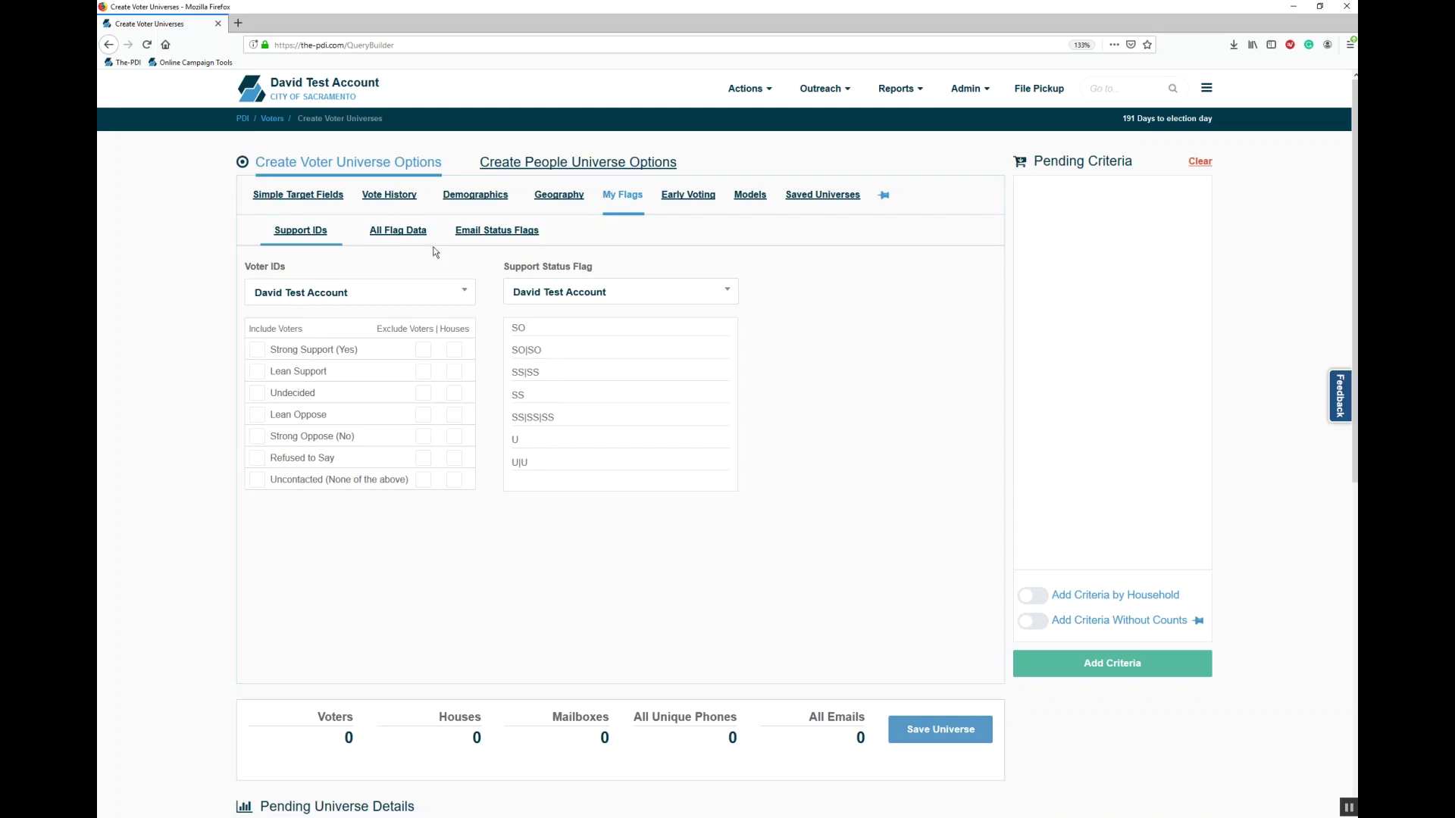
click(416, 234)
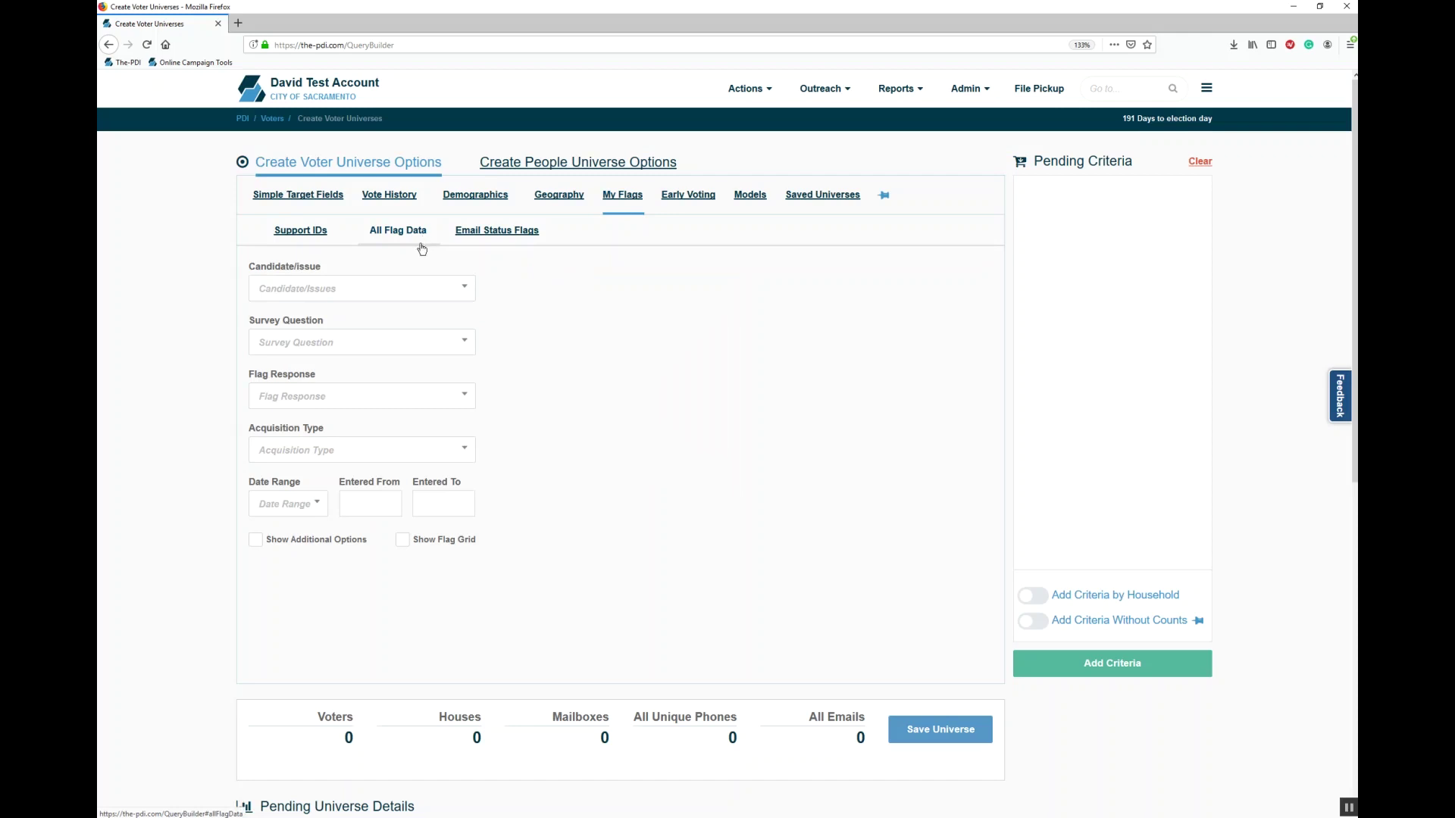
click(399, 285)
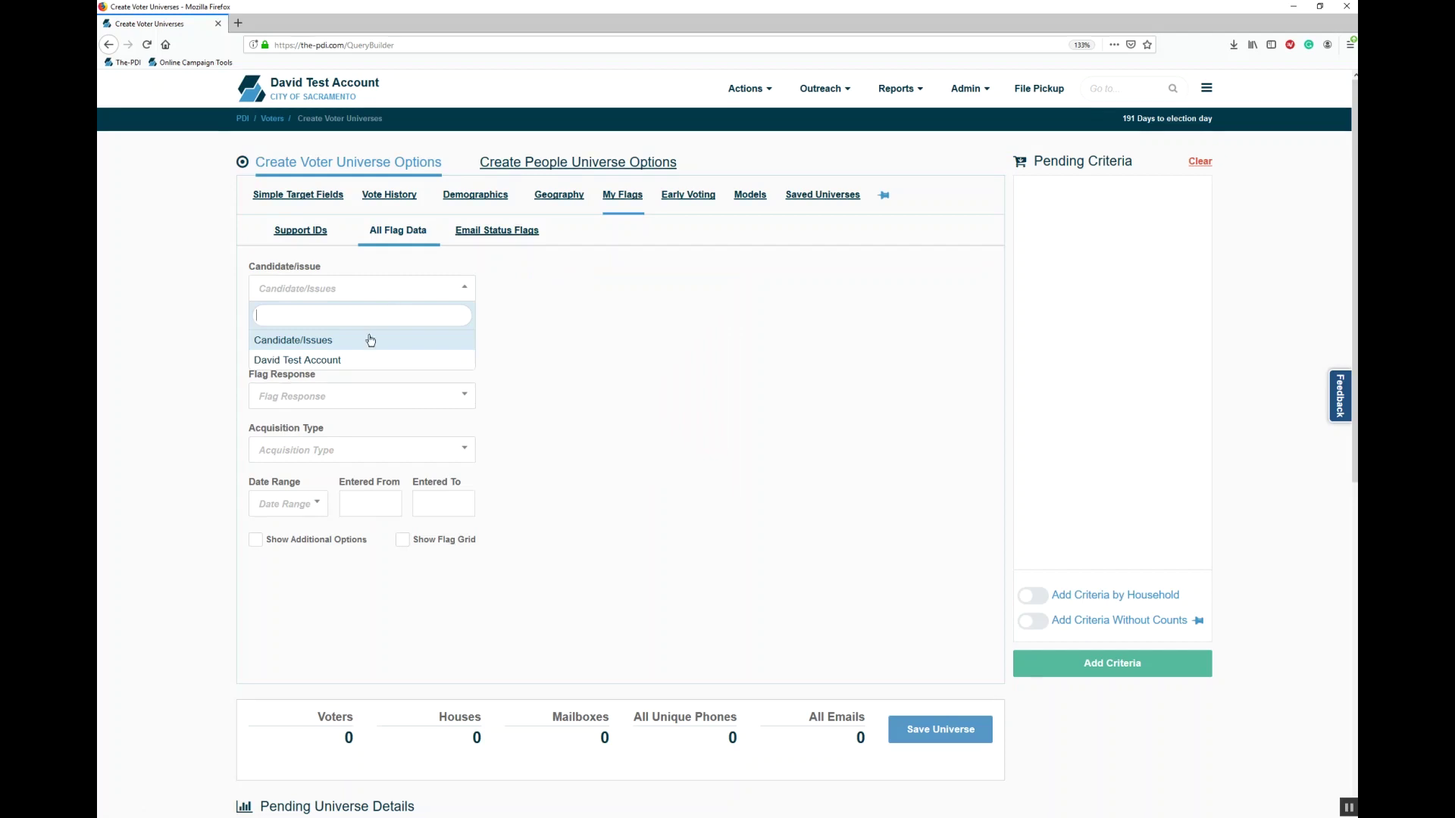
click(361, 362)
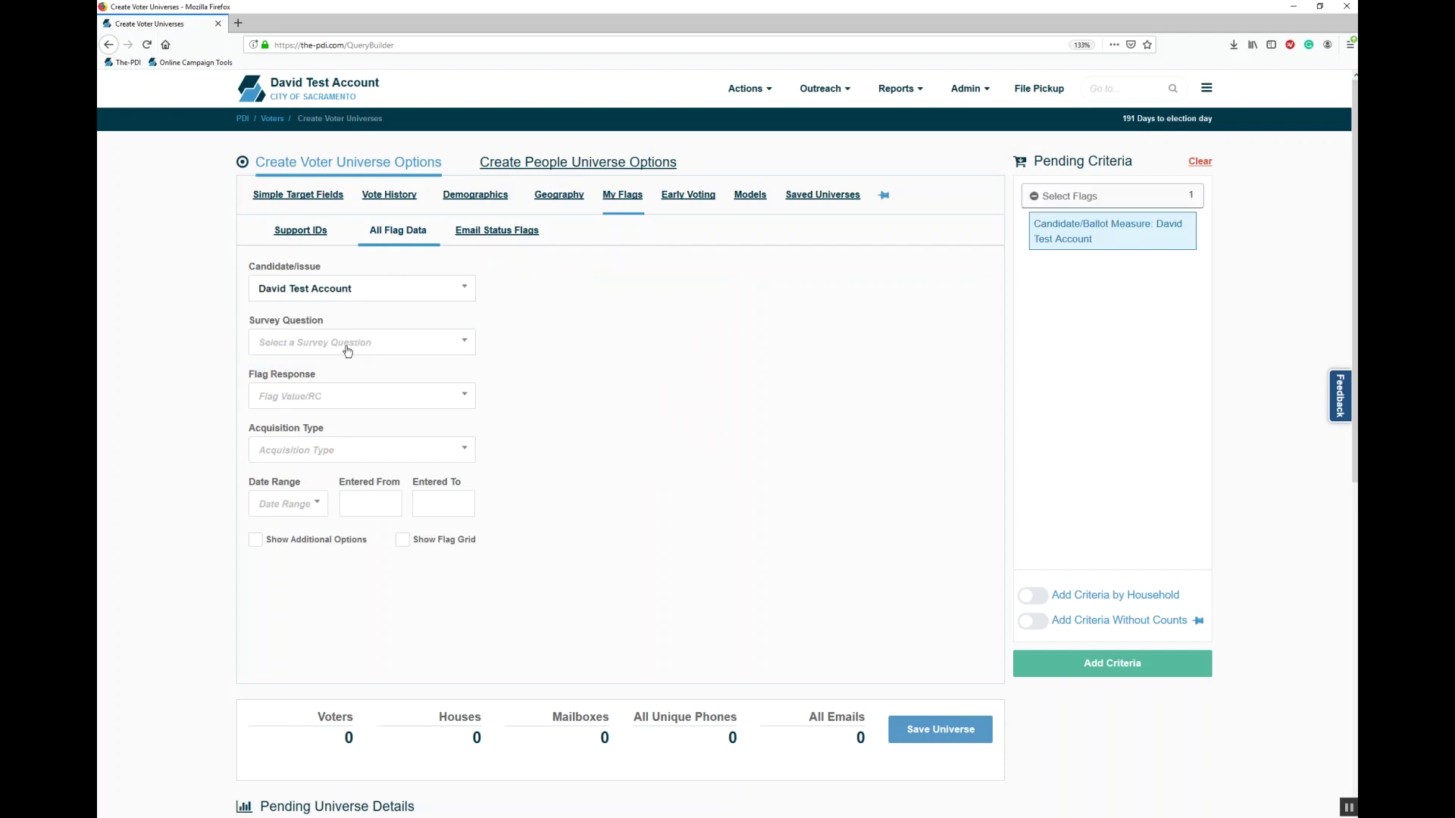
click(346, 347)
click(350, 417)
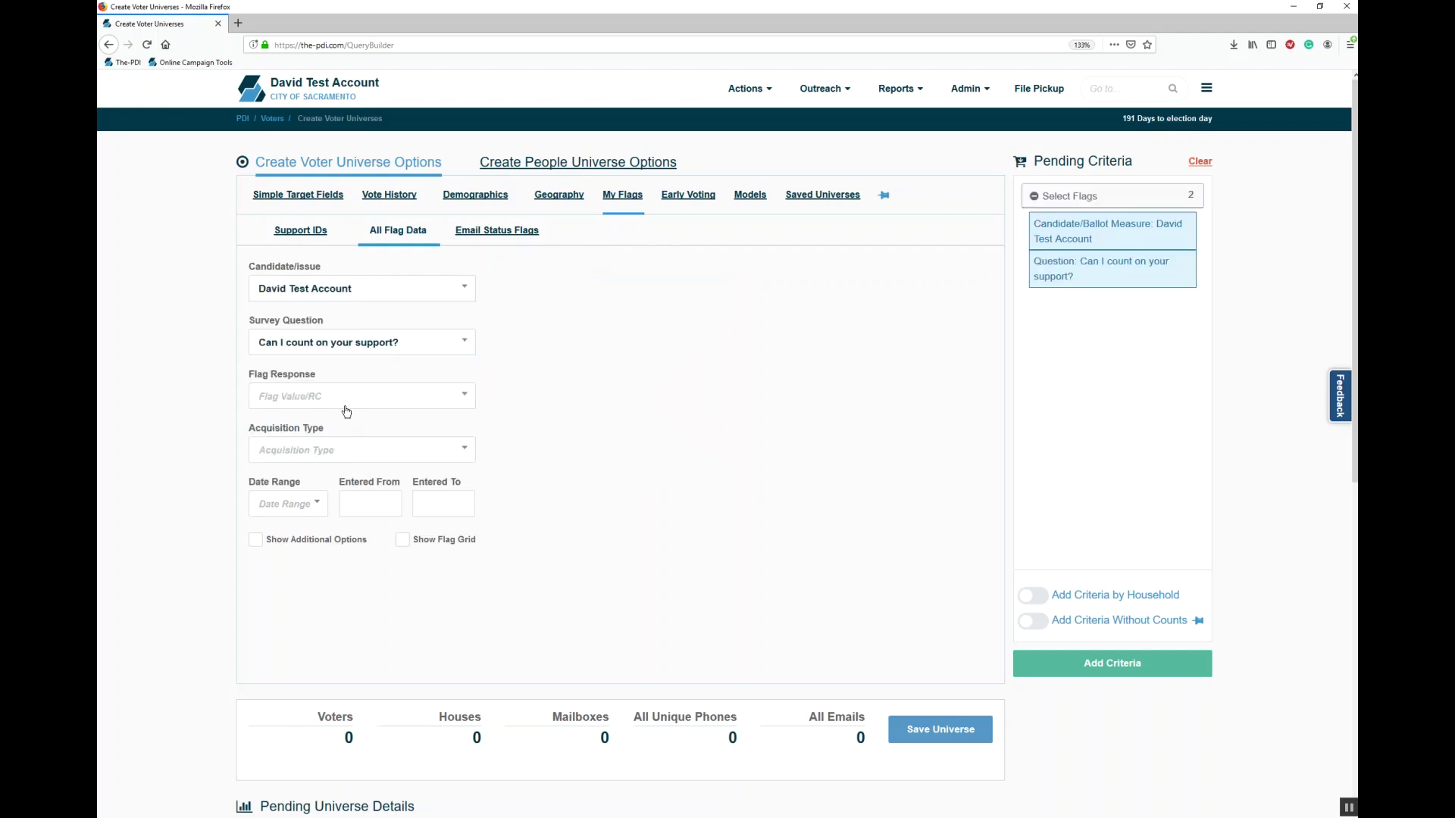
click(343, 398)
click(345, 465)
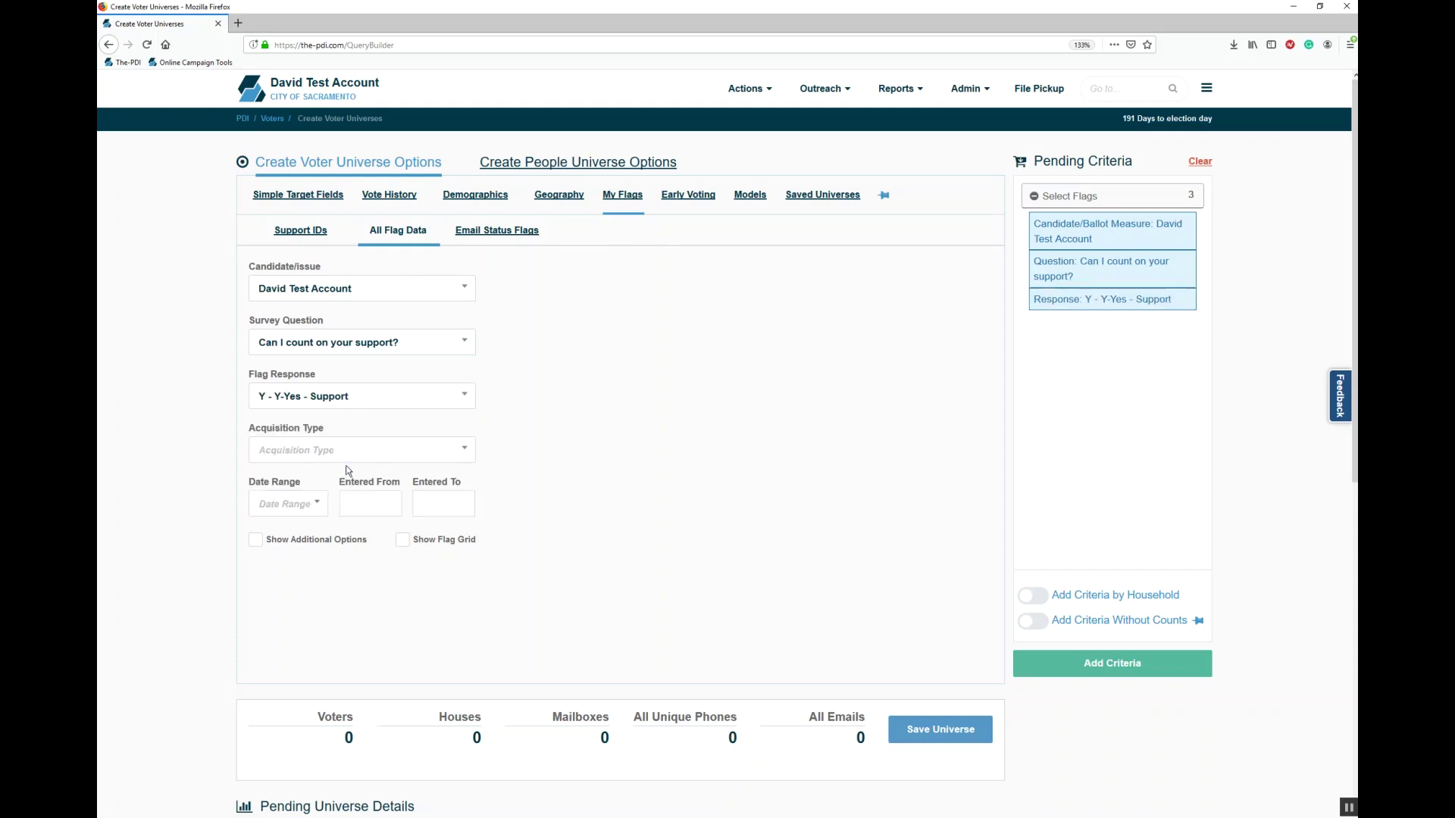
click(360, 450)
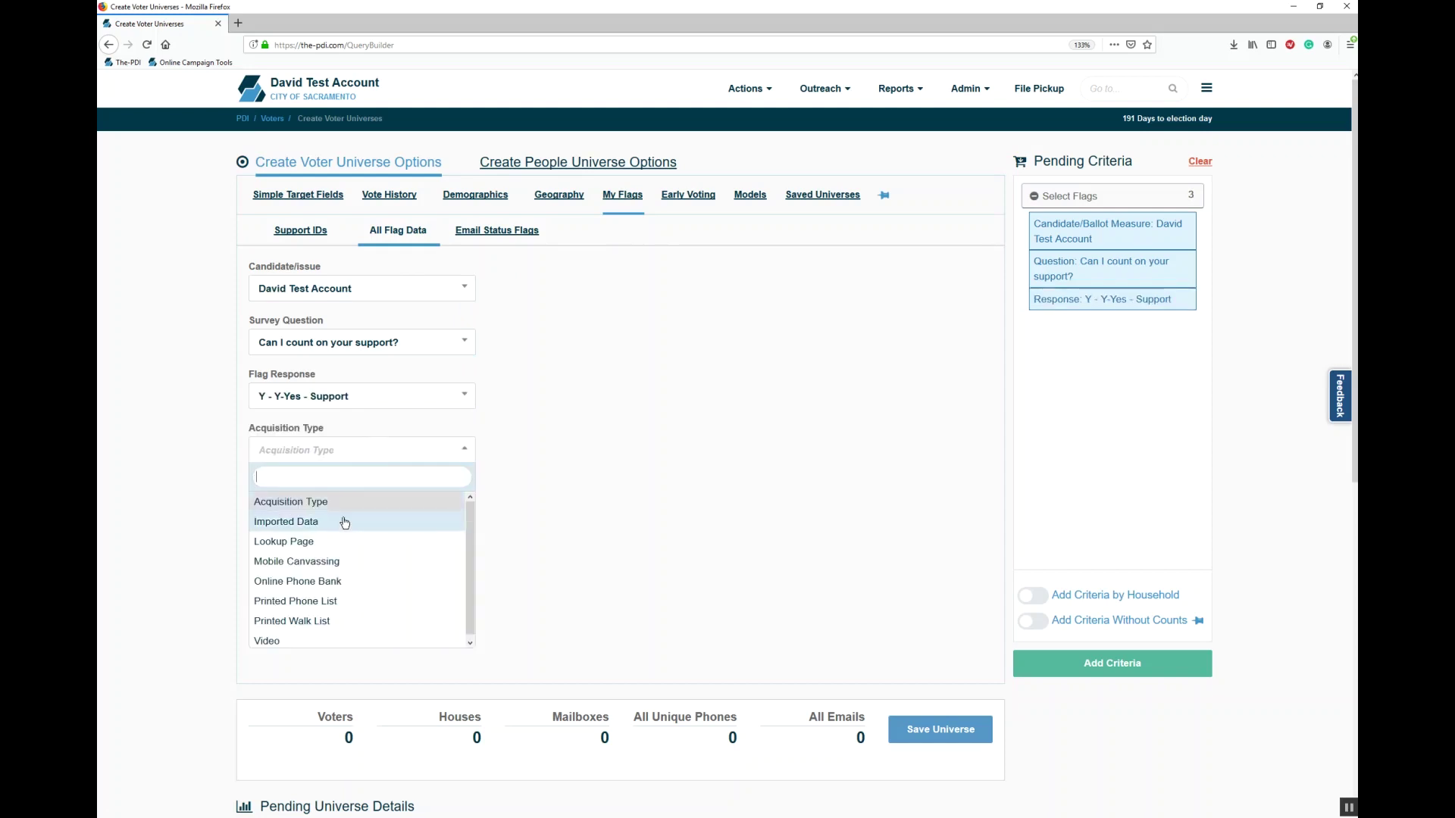
click(345, 522)
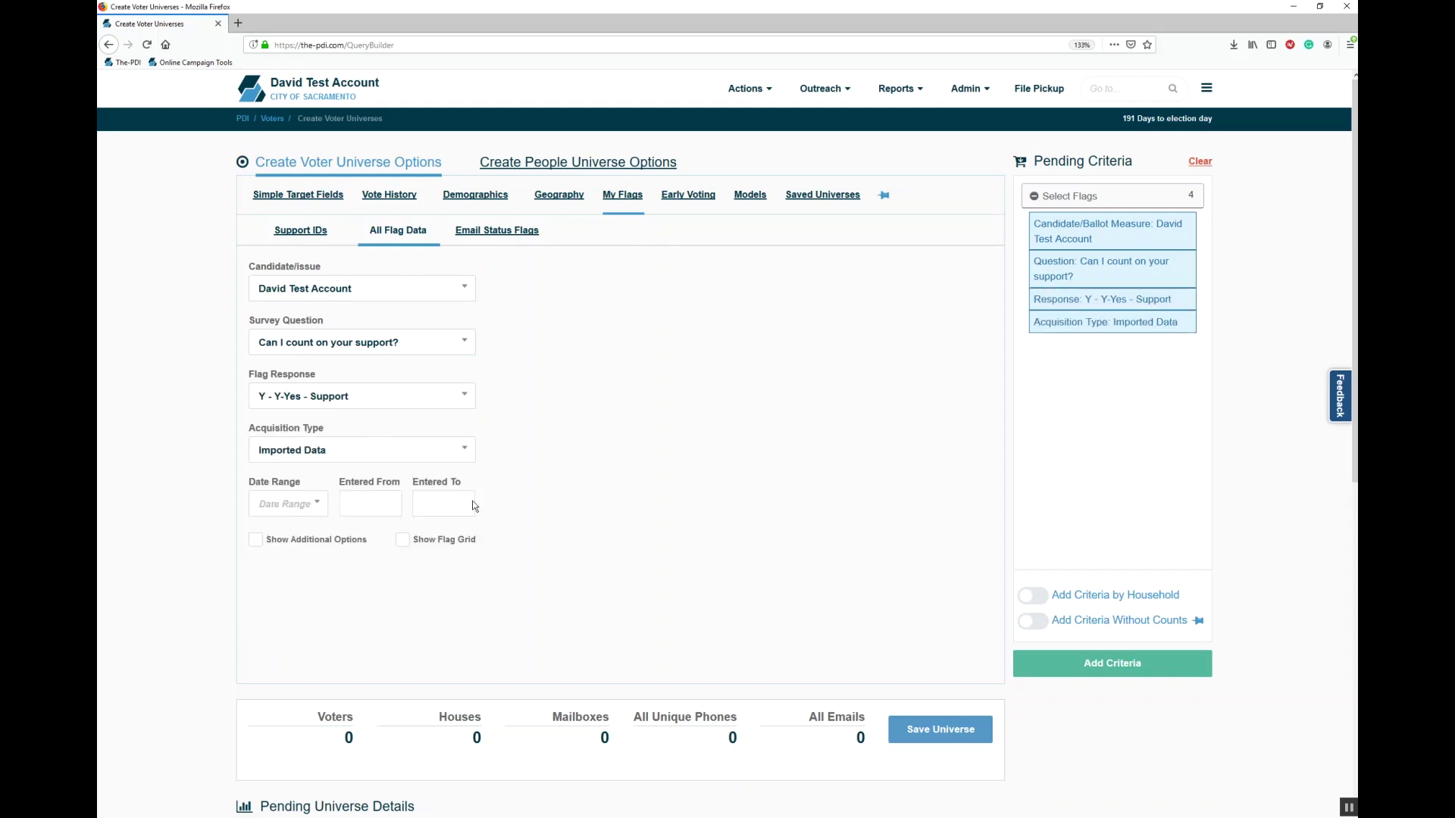
click(261, 540)
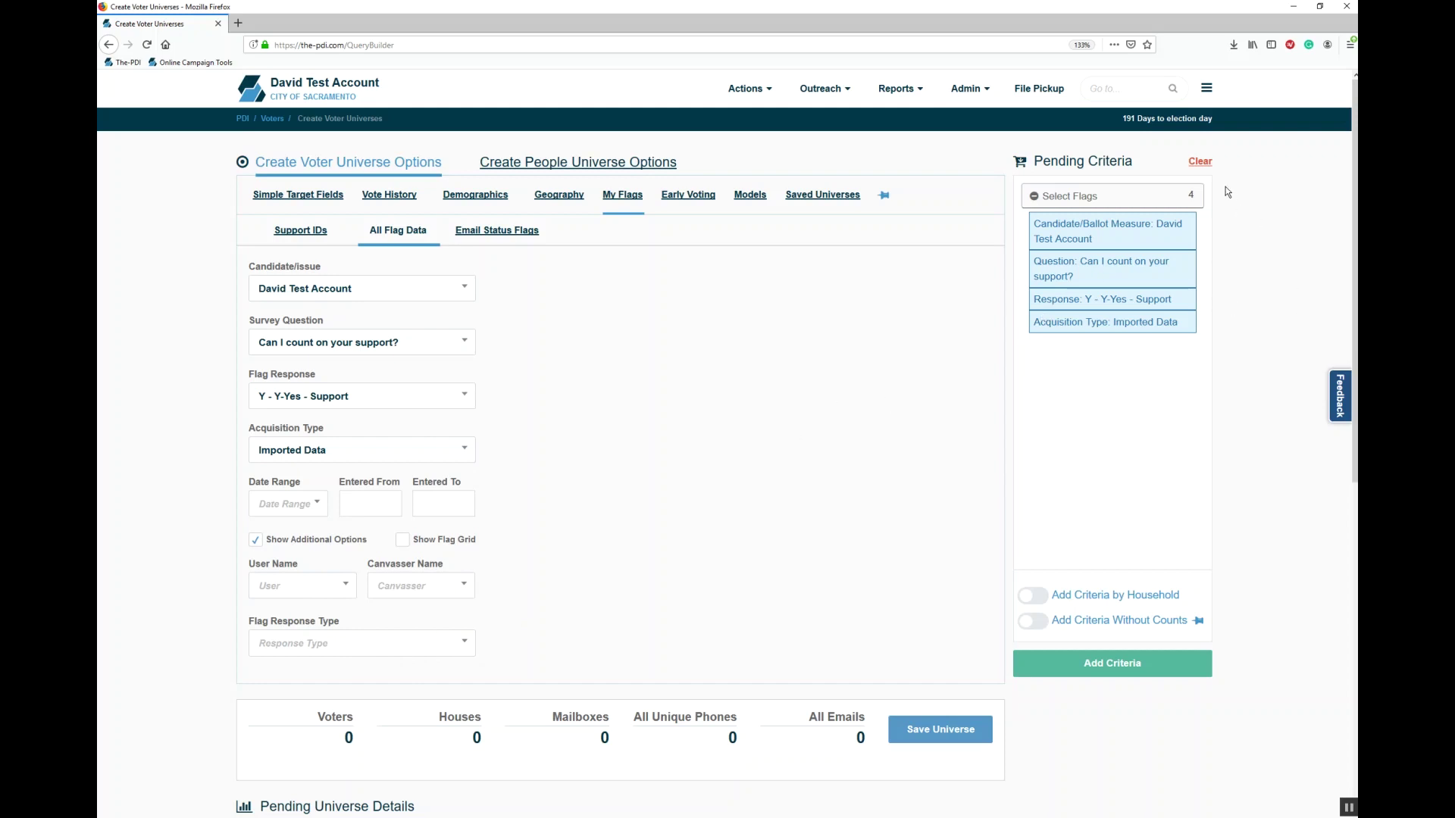
click(1200, 161)
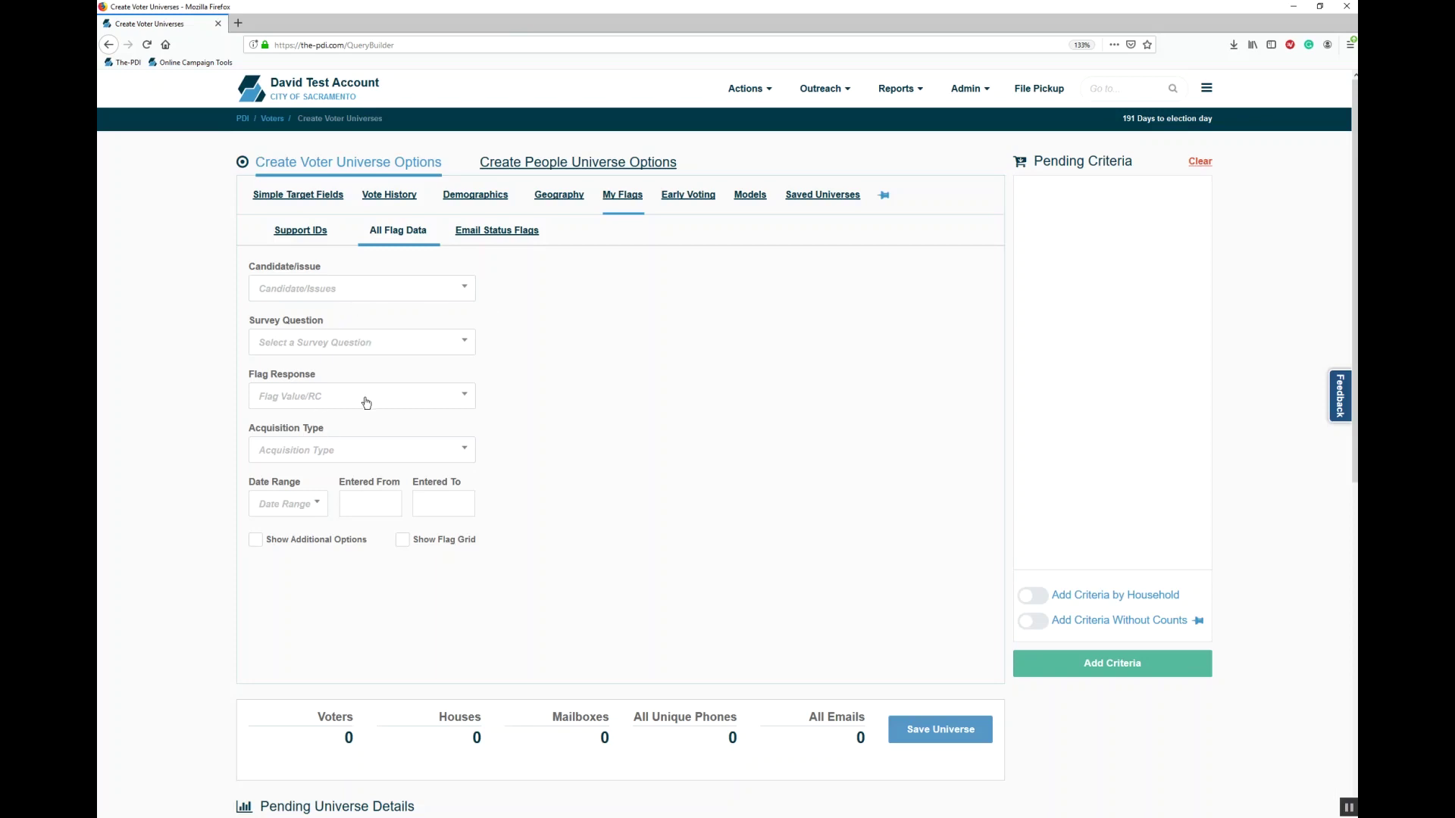
Step: Browse the Flag Response values and add two N flags from the Show Flag Grid to pending criteria
click(363, 396)
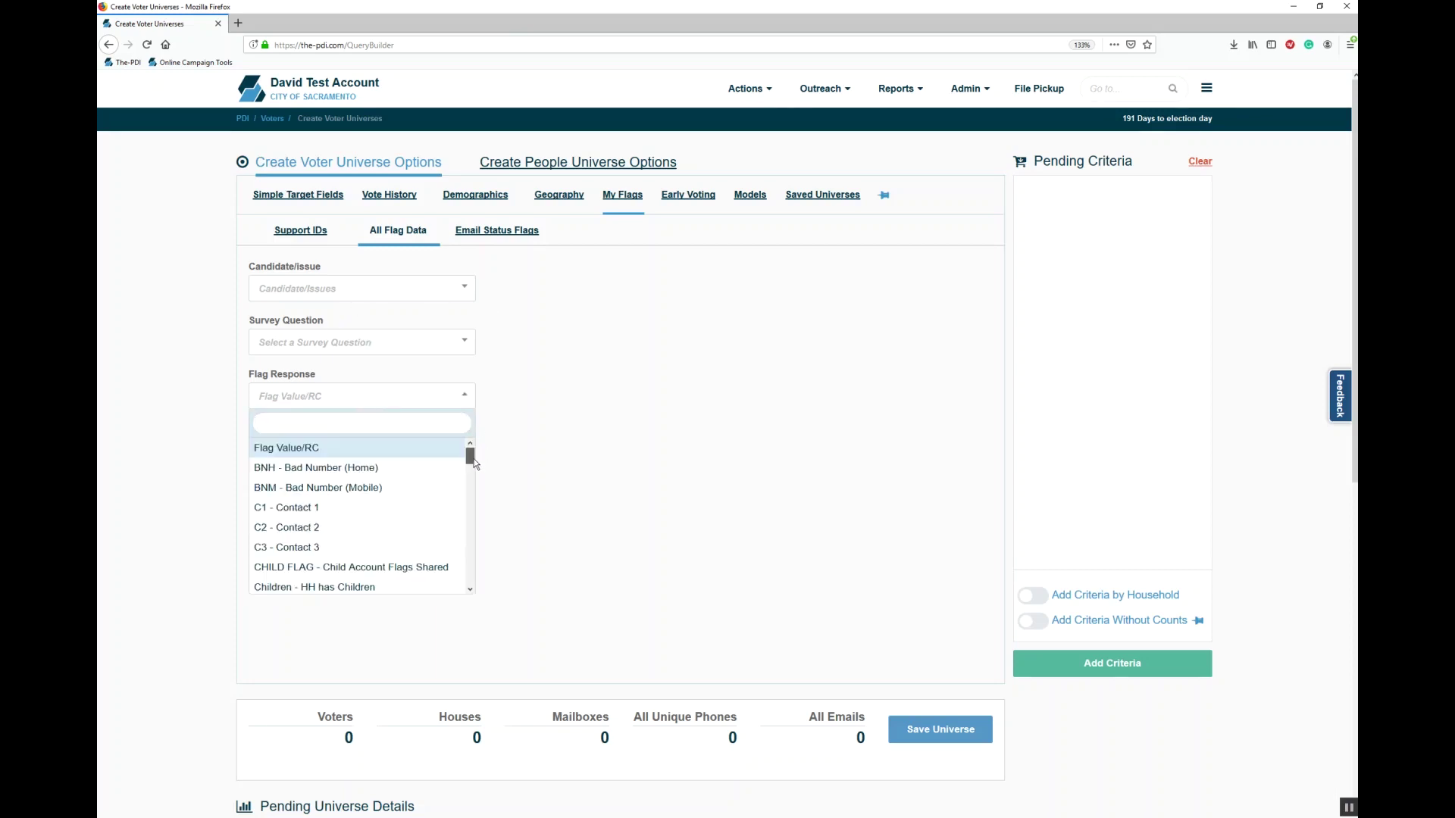
mouse_move(475, 457)
mouse_down()
mouse_move(475, 585)
mouse_move(484, 452)
mouse_up()
click(524, 453)
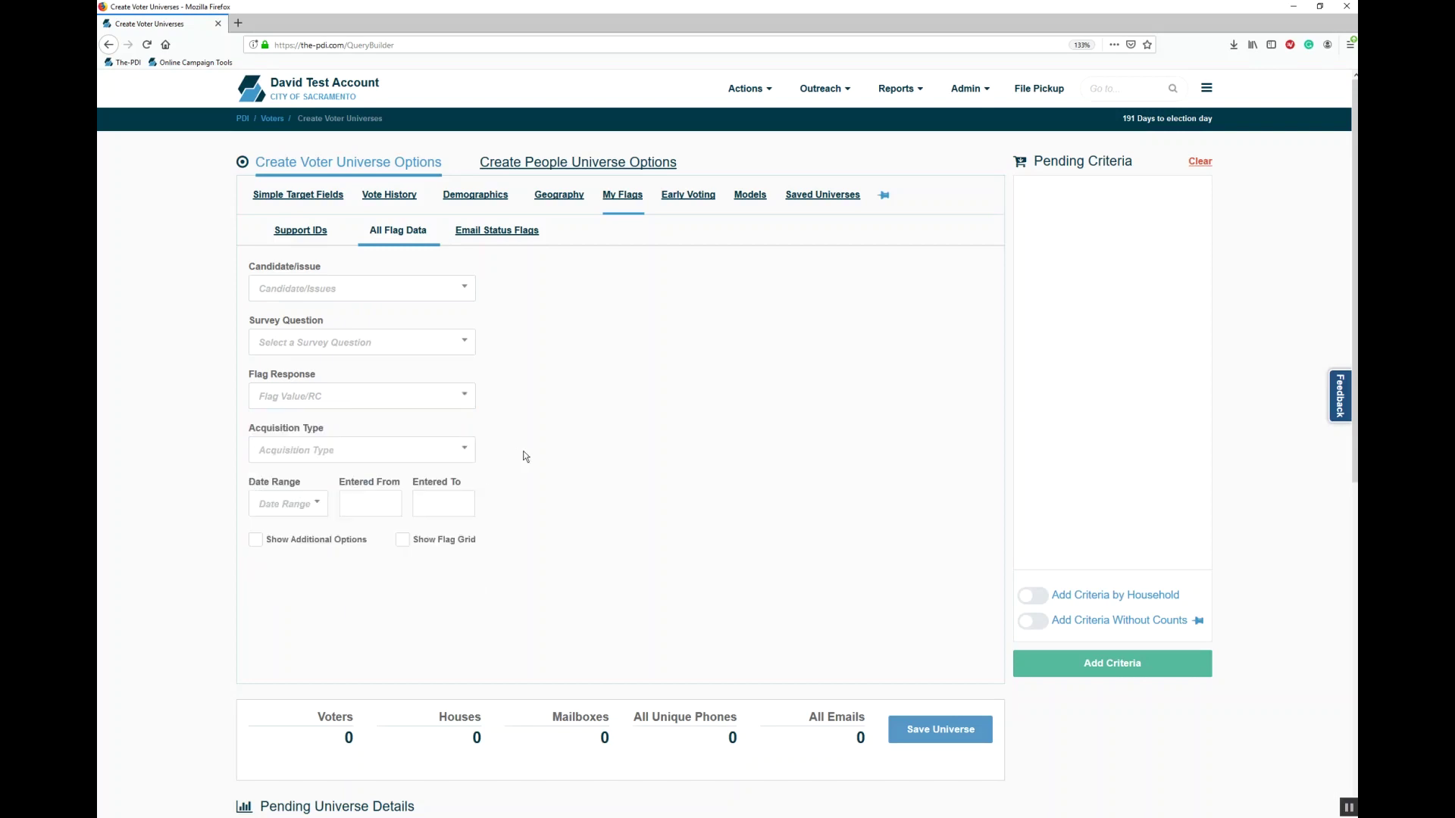
click(402, 540)
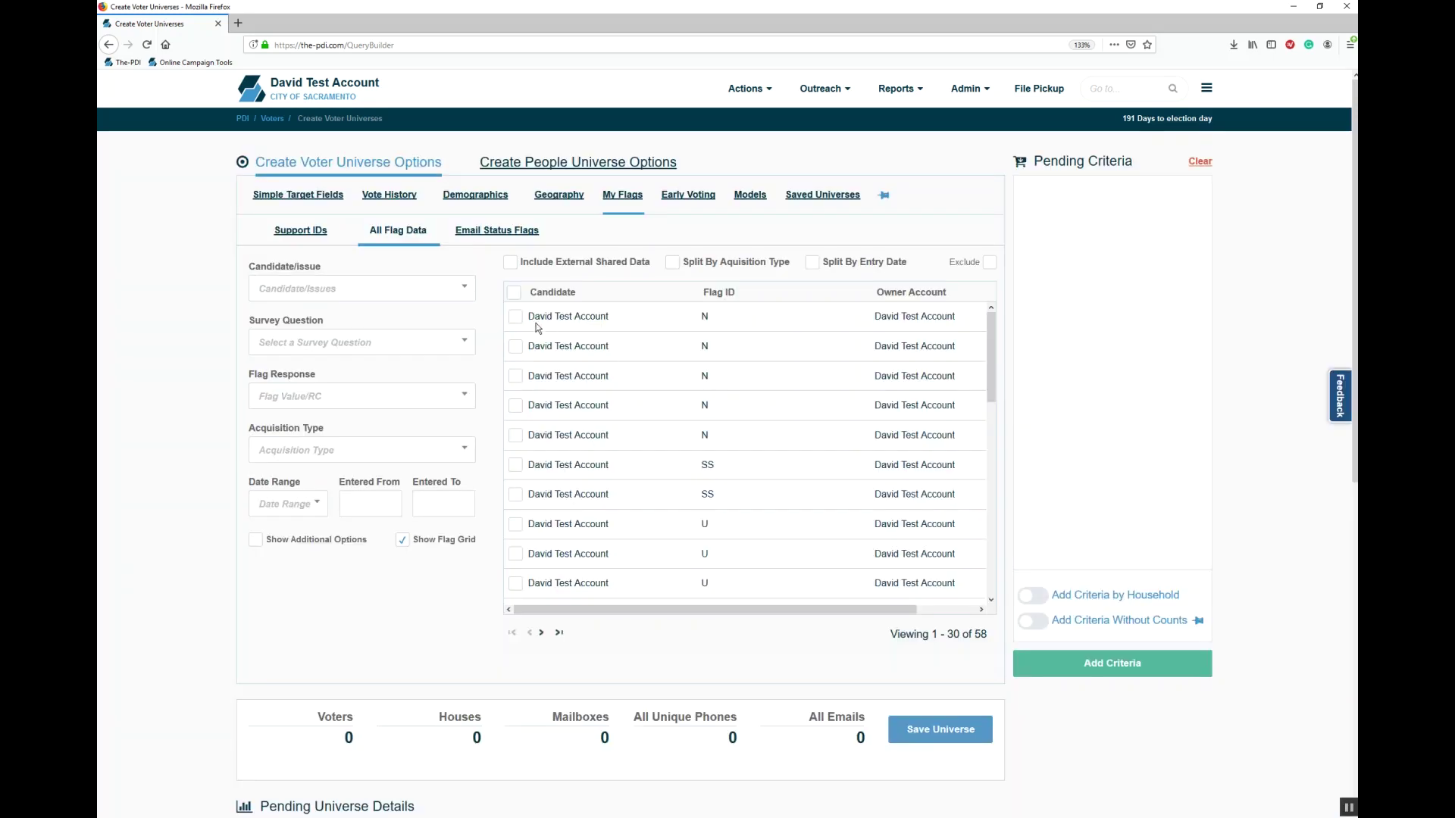
click(516, 318)
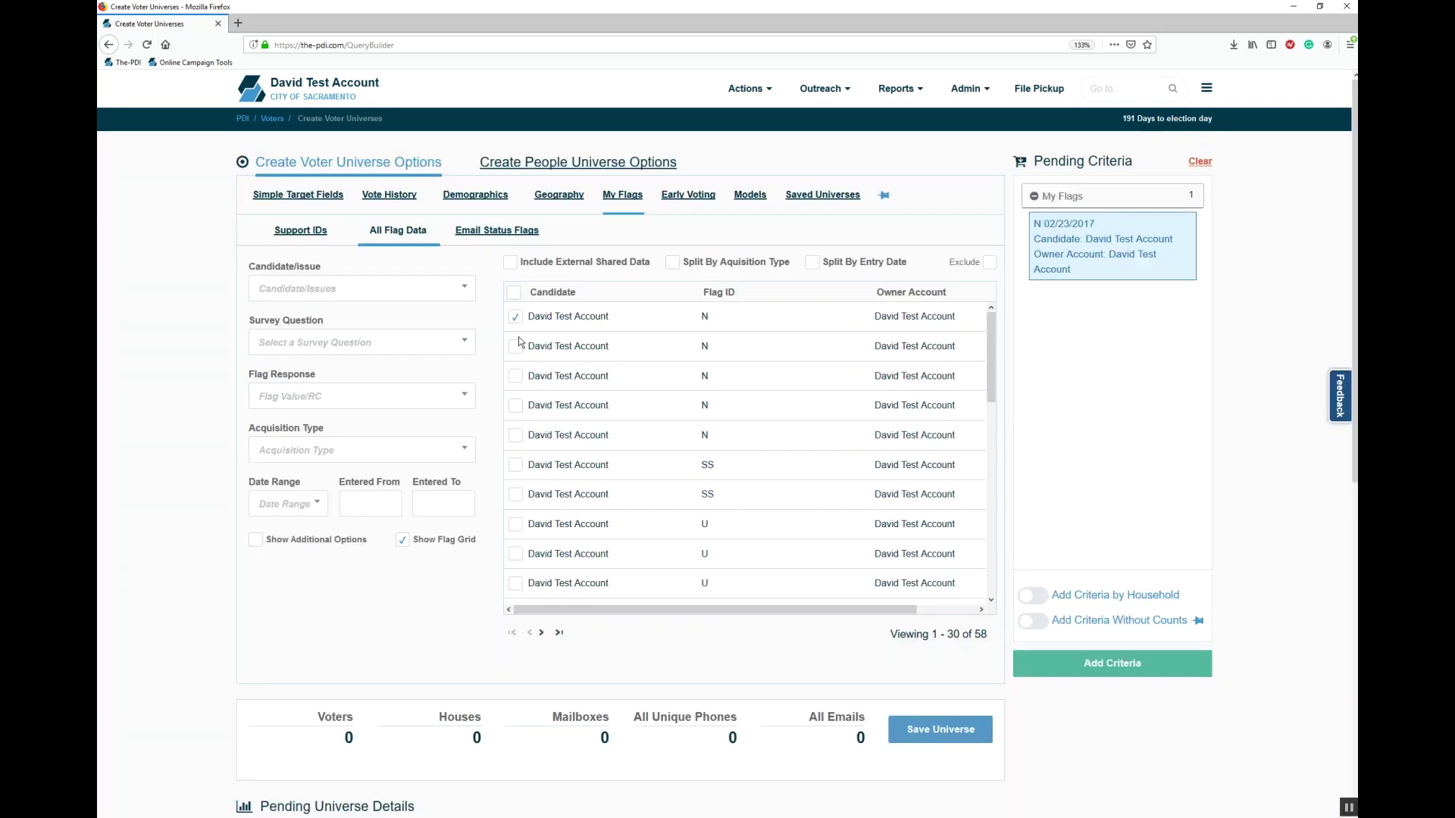
click(517, 348)
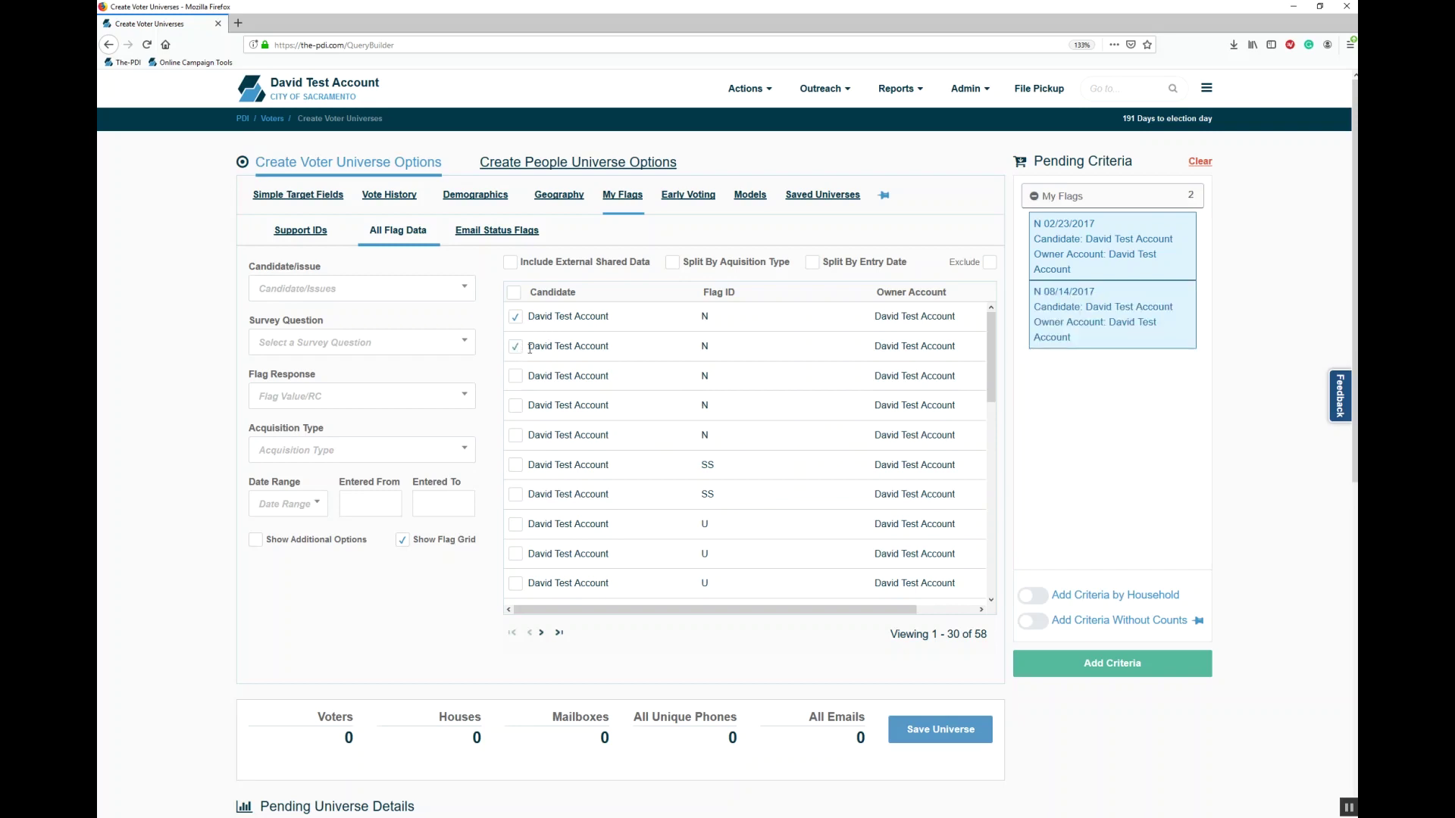
Step: Clear the pending criteria, look at Email Status Flags, and move on to Early Voting
click(1200, 161)
click(513, 232)
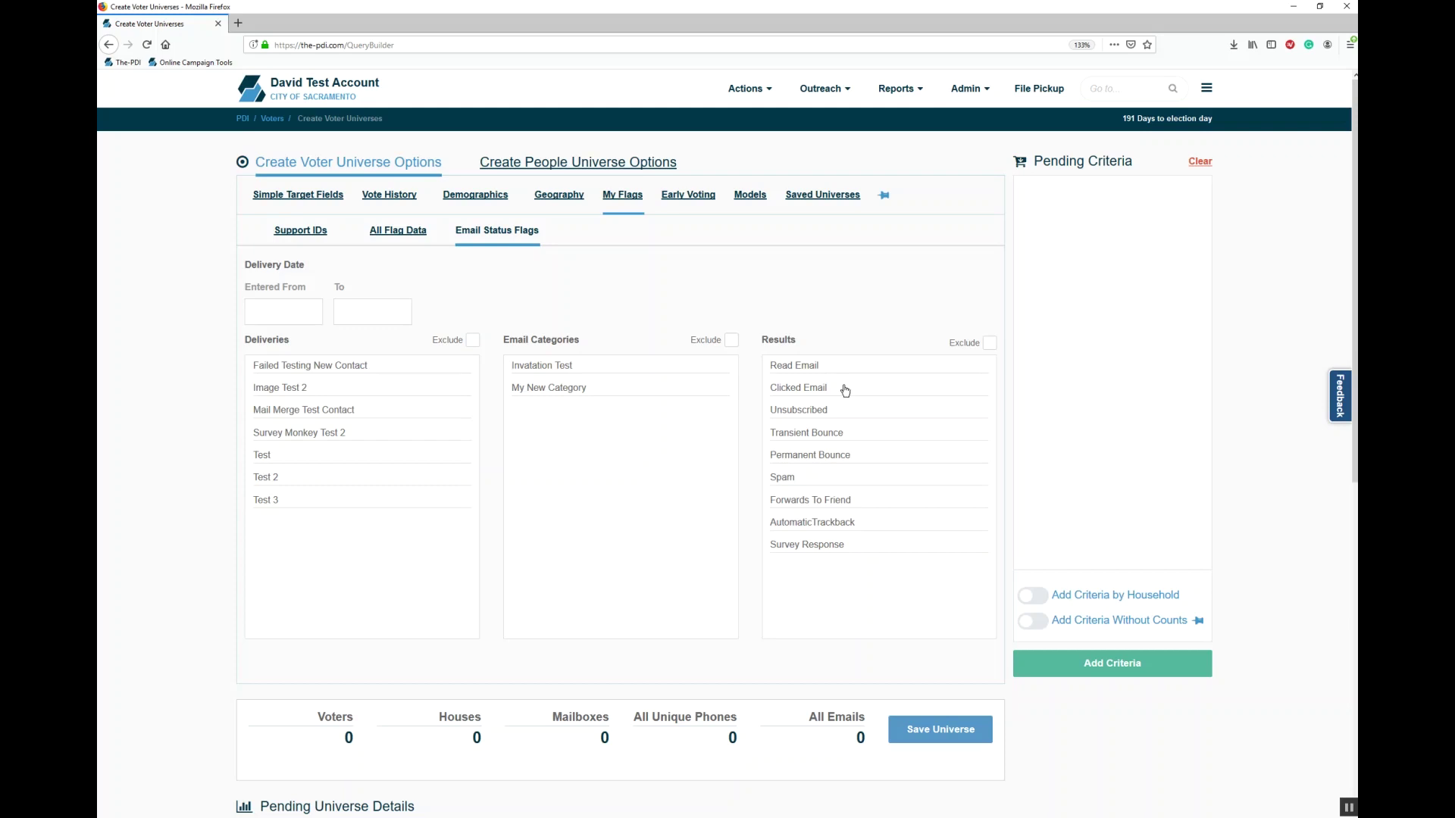
click(701, 197)
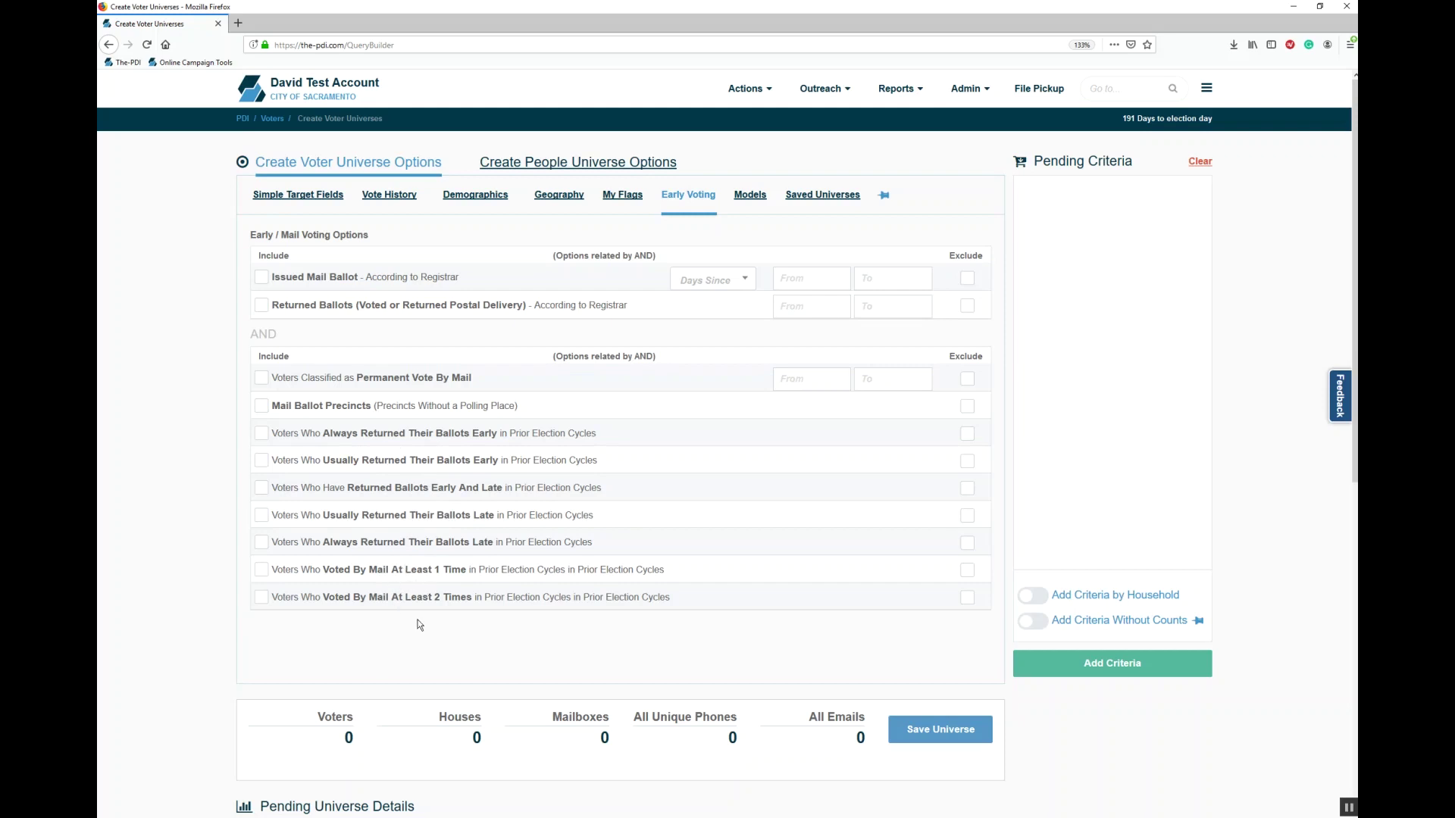
Step: Select the 2017 ConsAff LicenseCode model on the Models tab
click(754, 198)
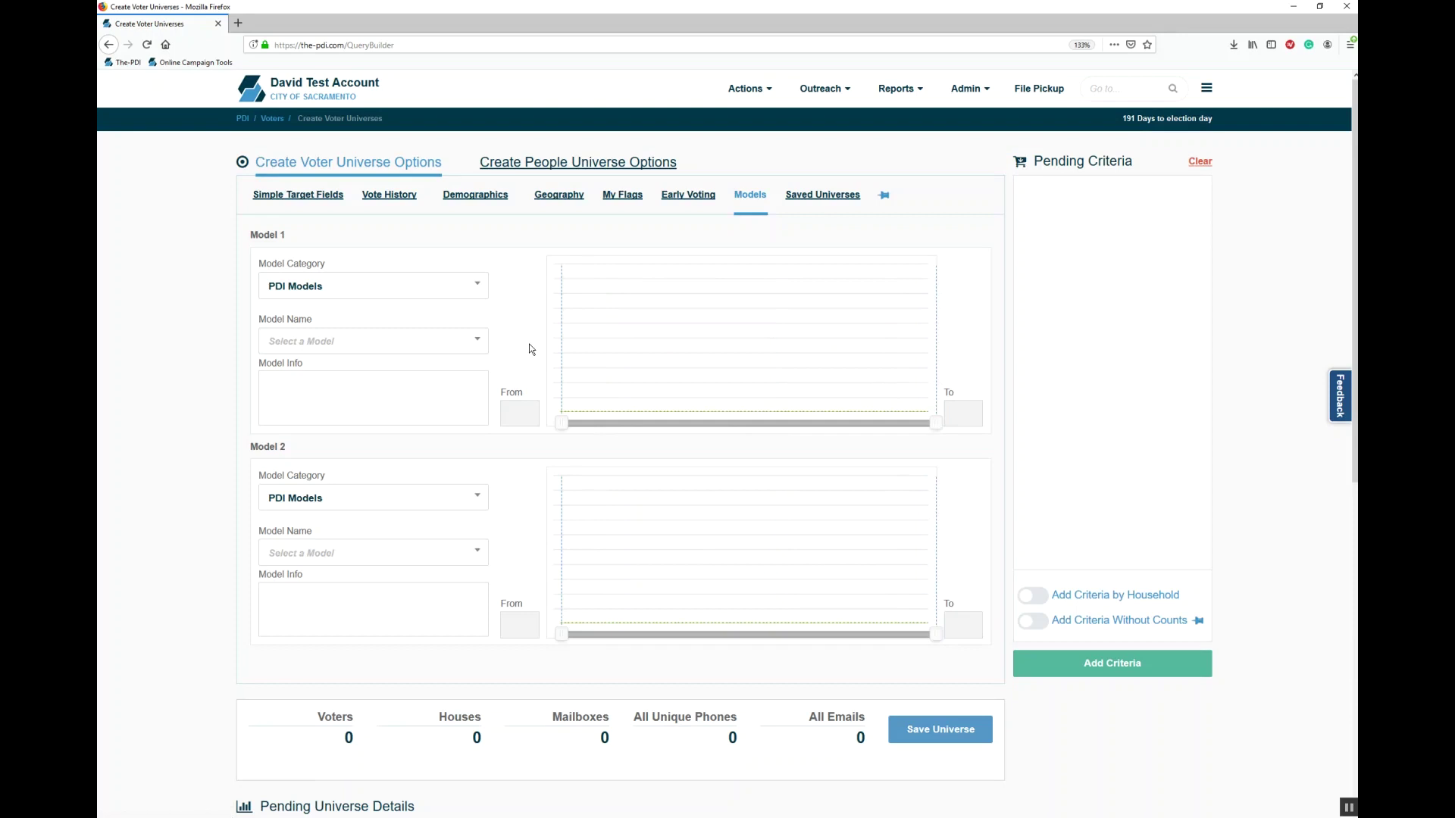
click(393, 341)
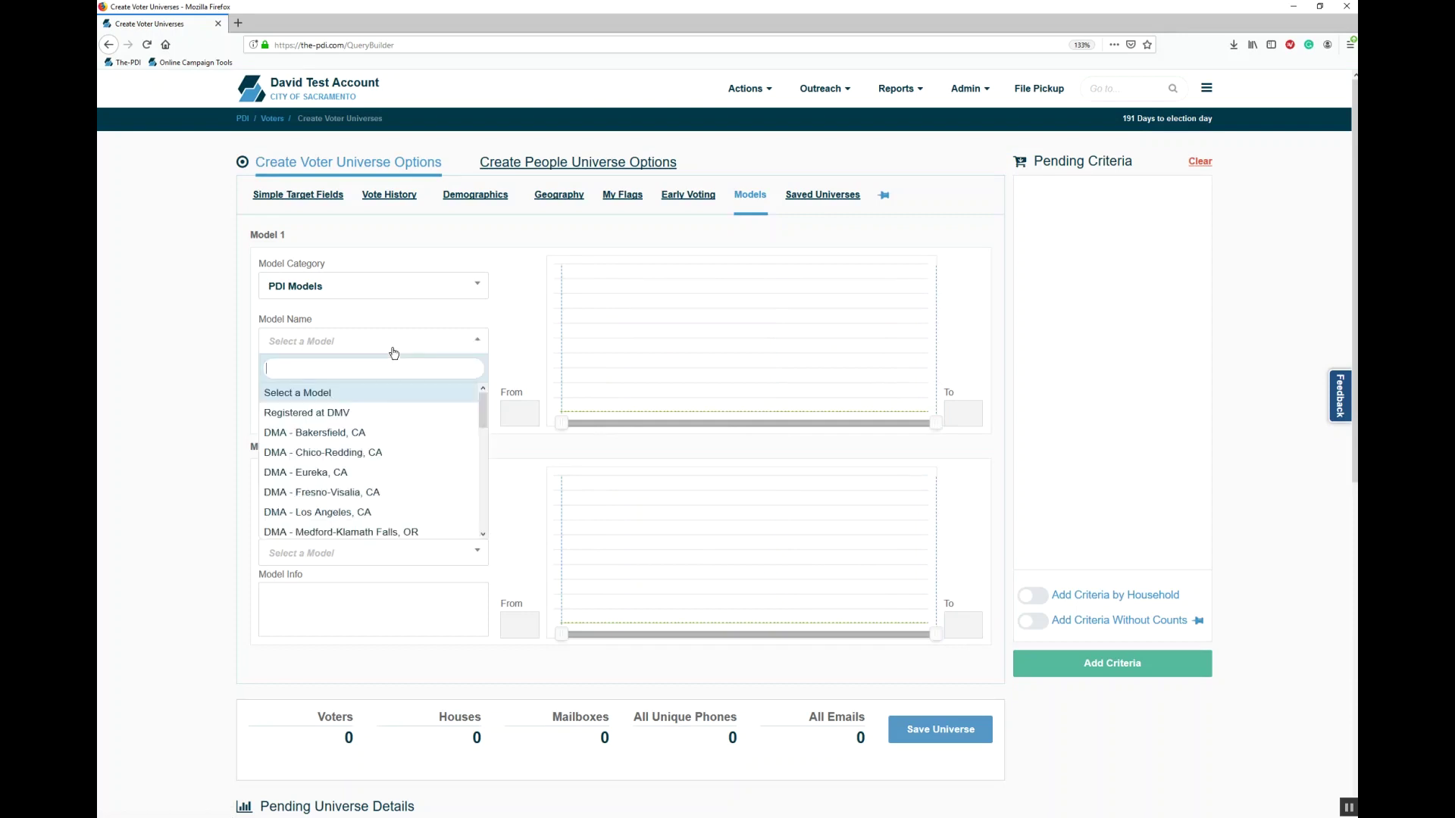
drag(483, 414, 485, 525)
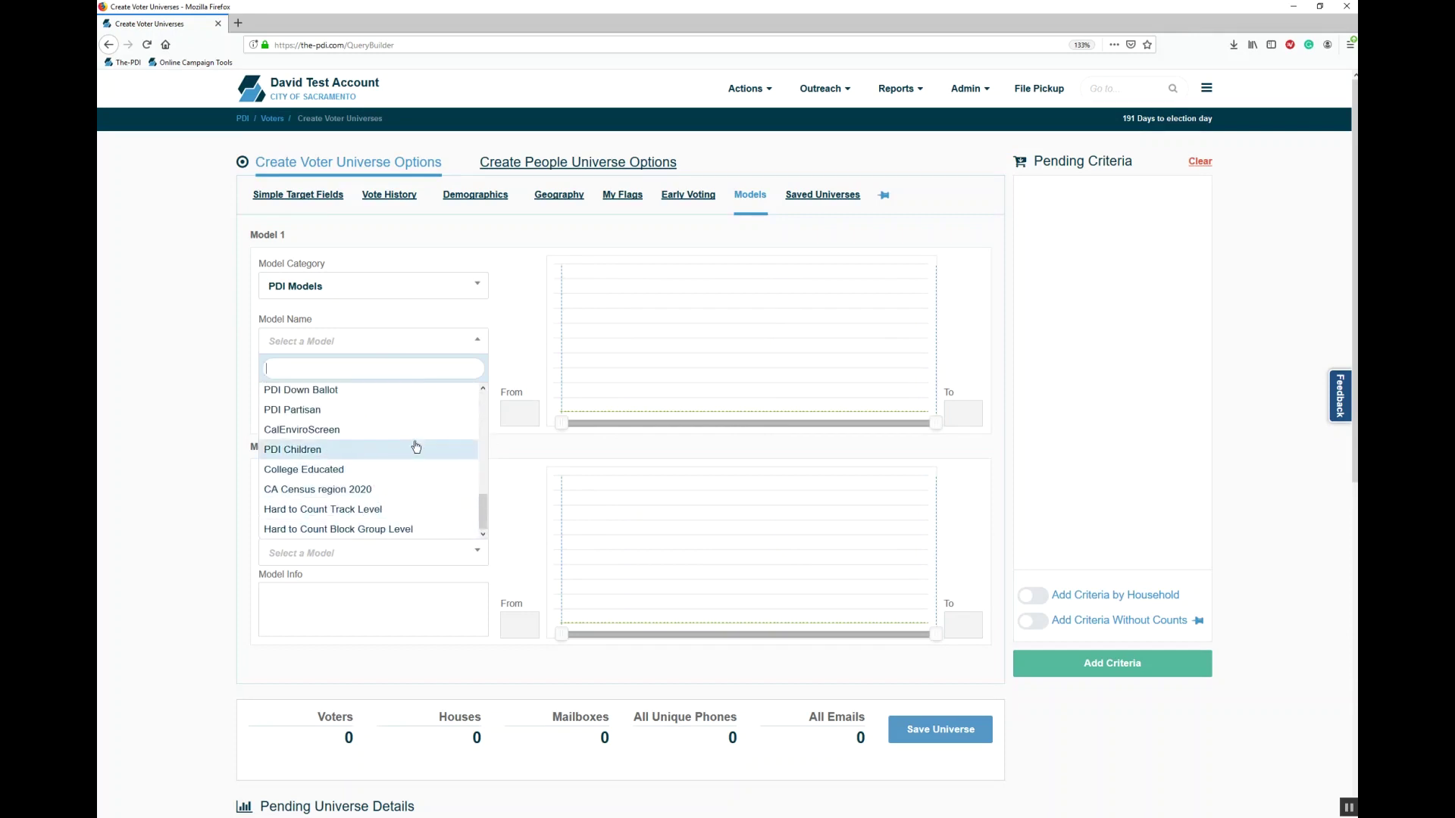
scroll(398, 427, up, 3)
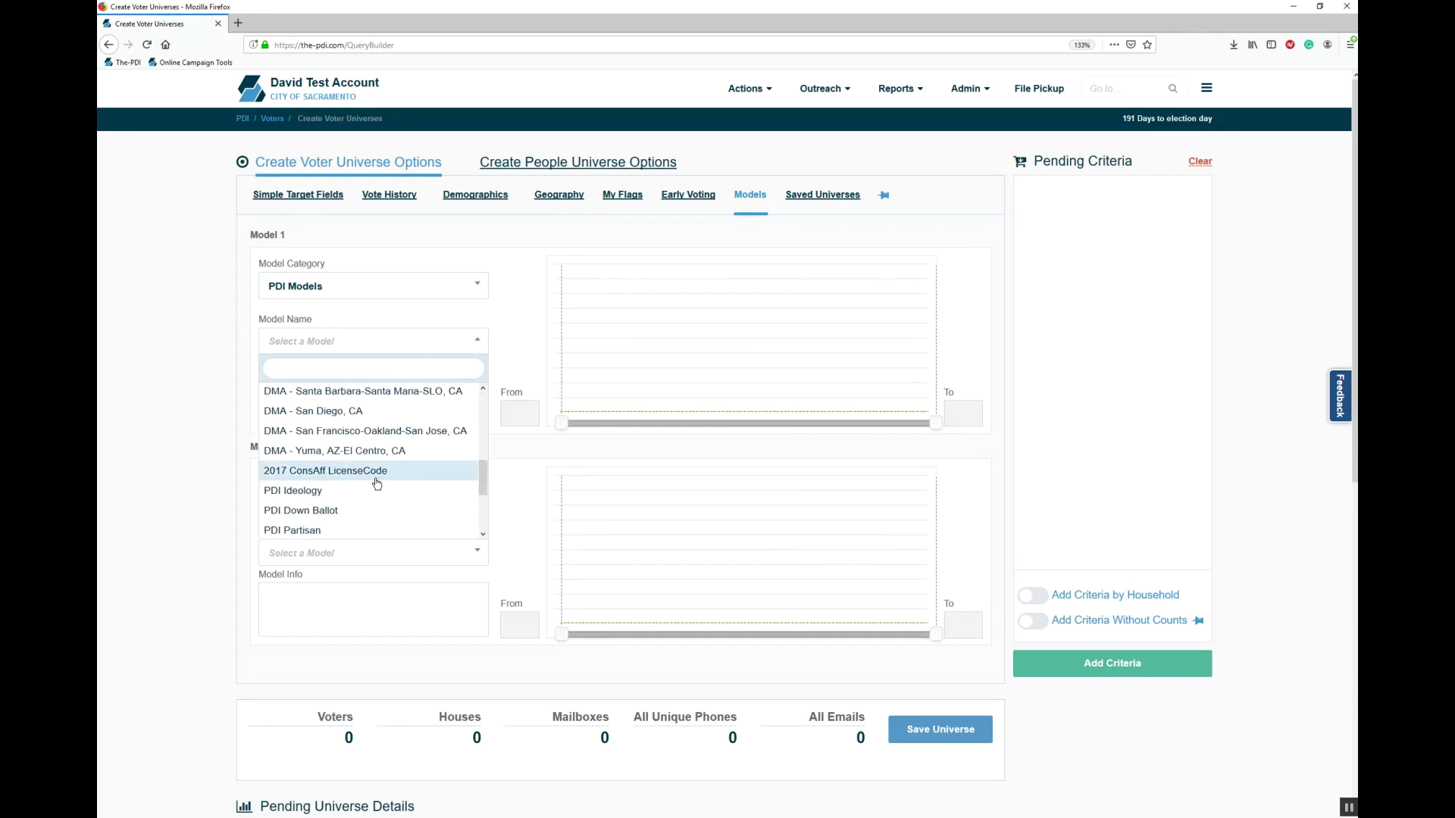
click(375, 479)
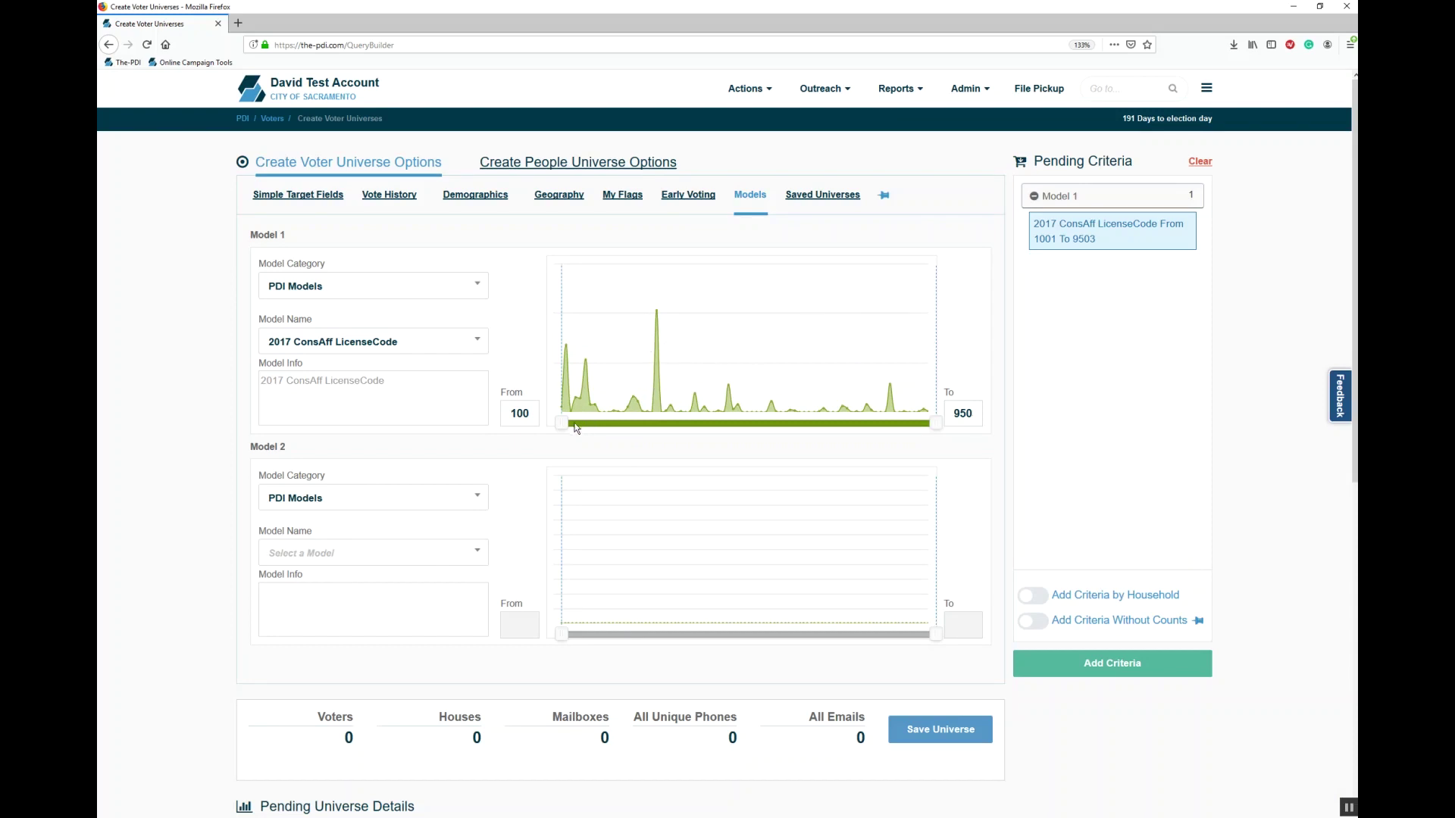
Step: Narrow the model range, then clear the pending model criterion and view Saved Universes
drag(561, 423, 643, 422)
drag(938, 425, 803, 429)
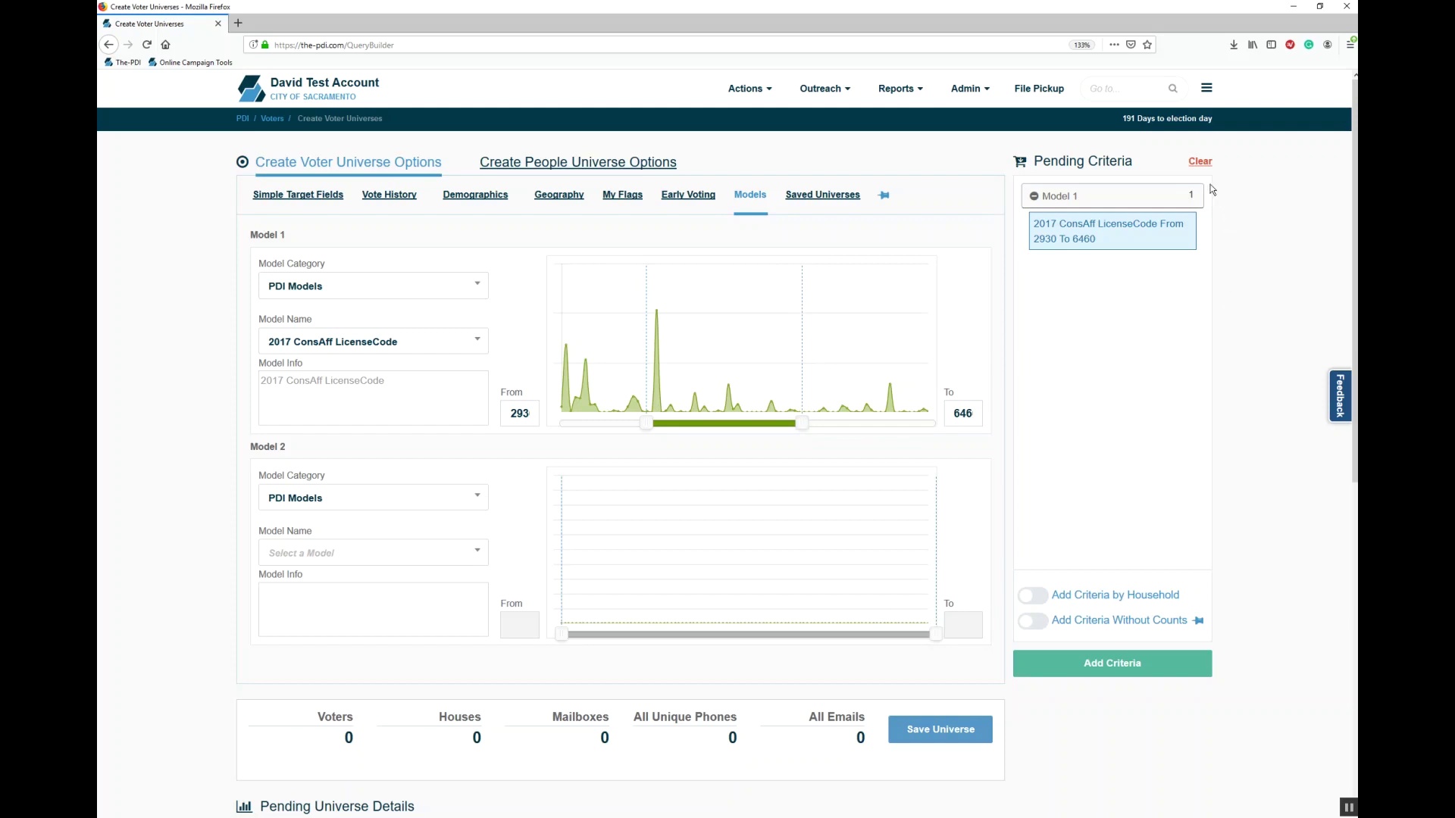
click(1200, 161)
click(808, 199)
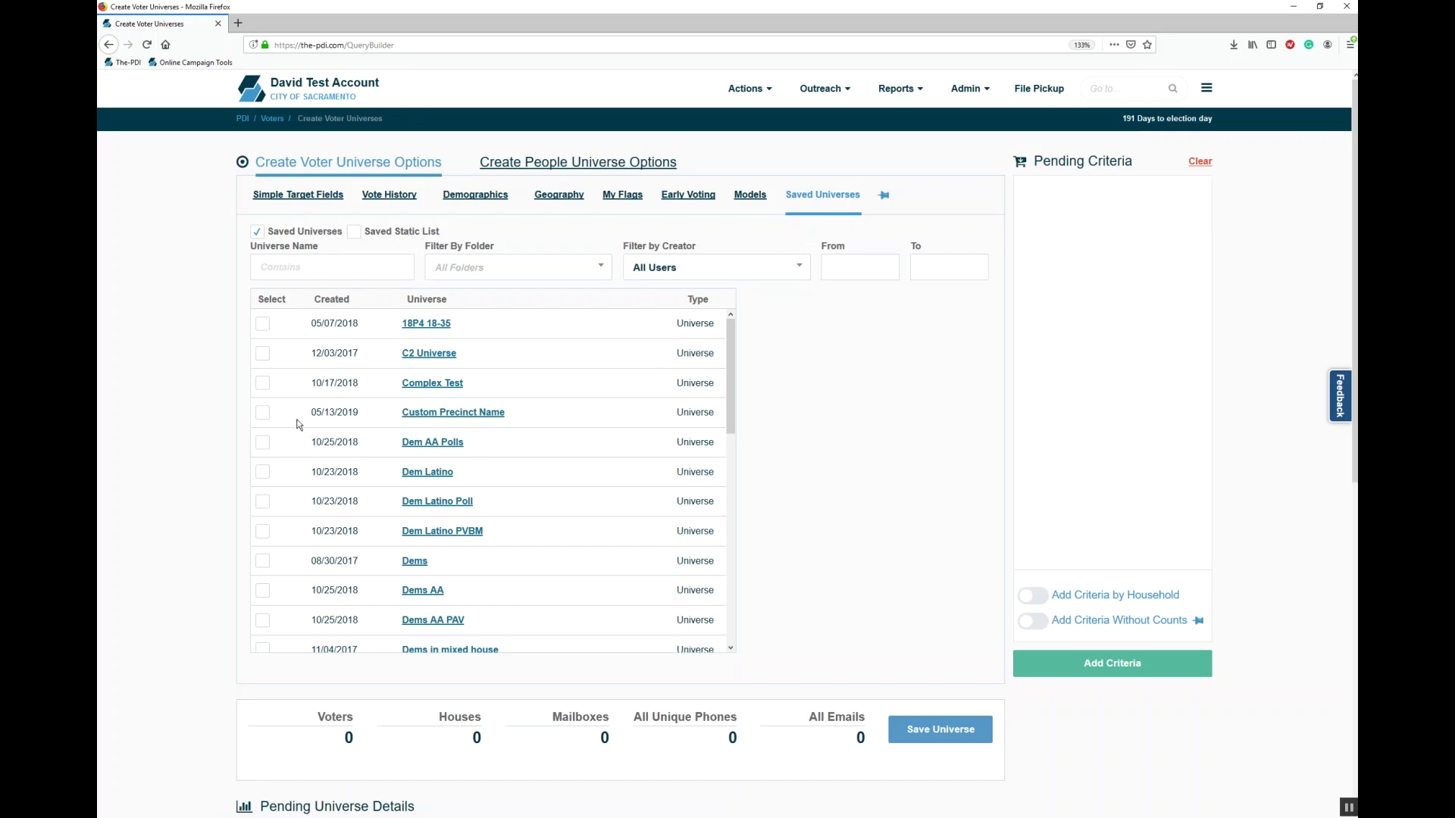
Step: Try the Custom Precinct Name, Dem AA Polls and Dem Latino universes, clear them, then open Demographics
click(263, 413)
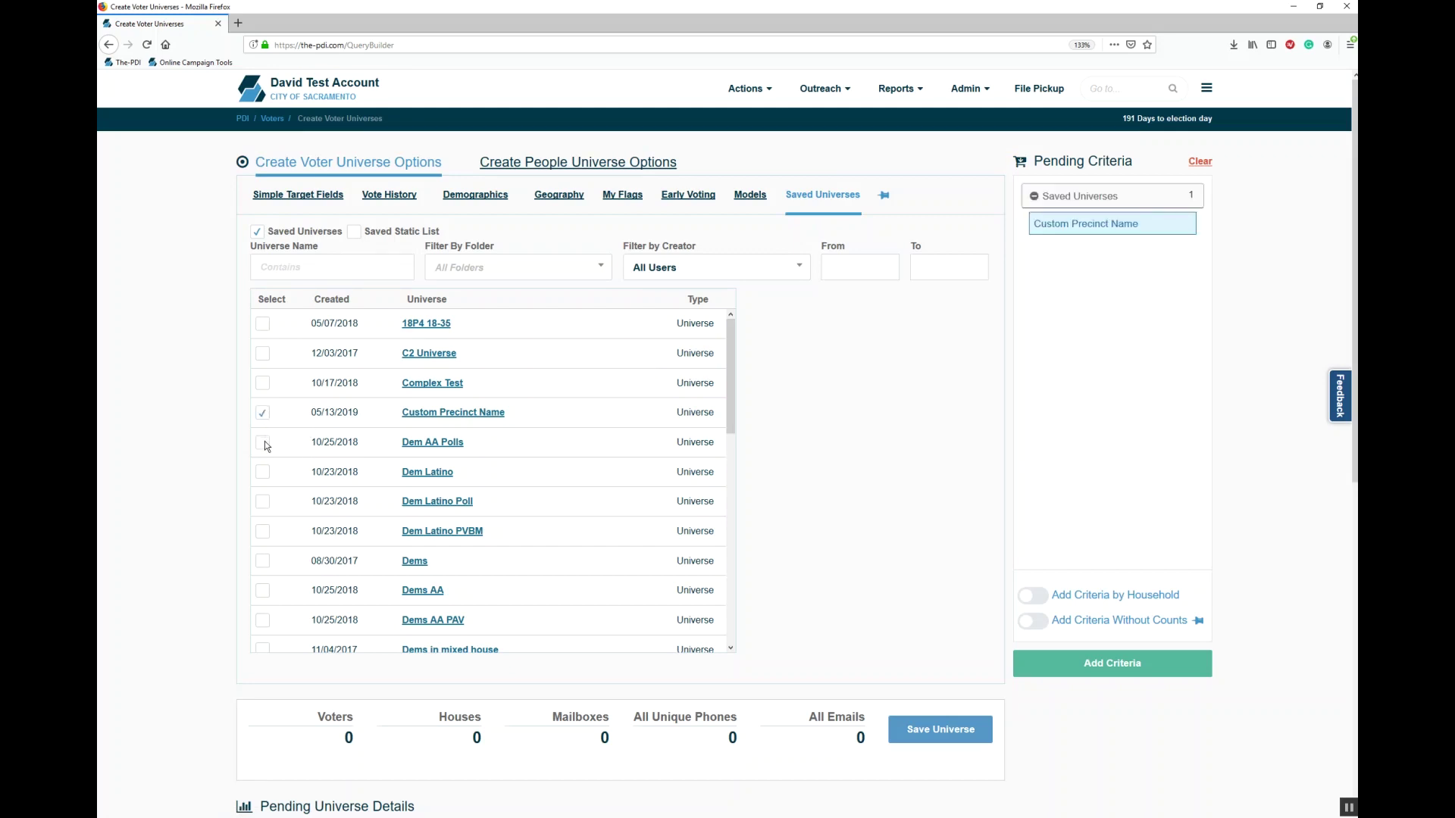
click(263, 443)
click(263, 414)
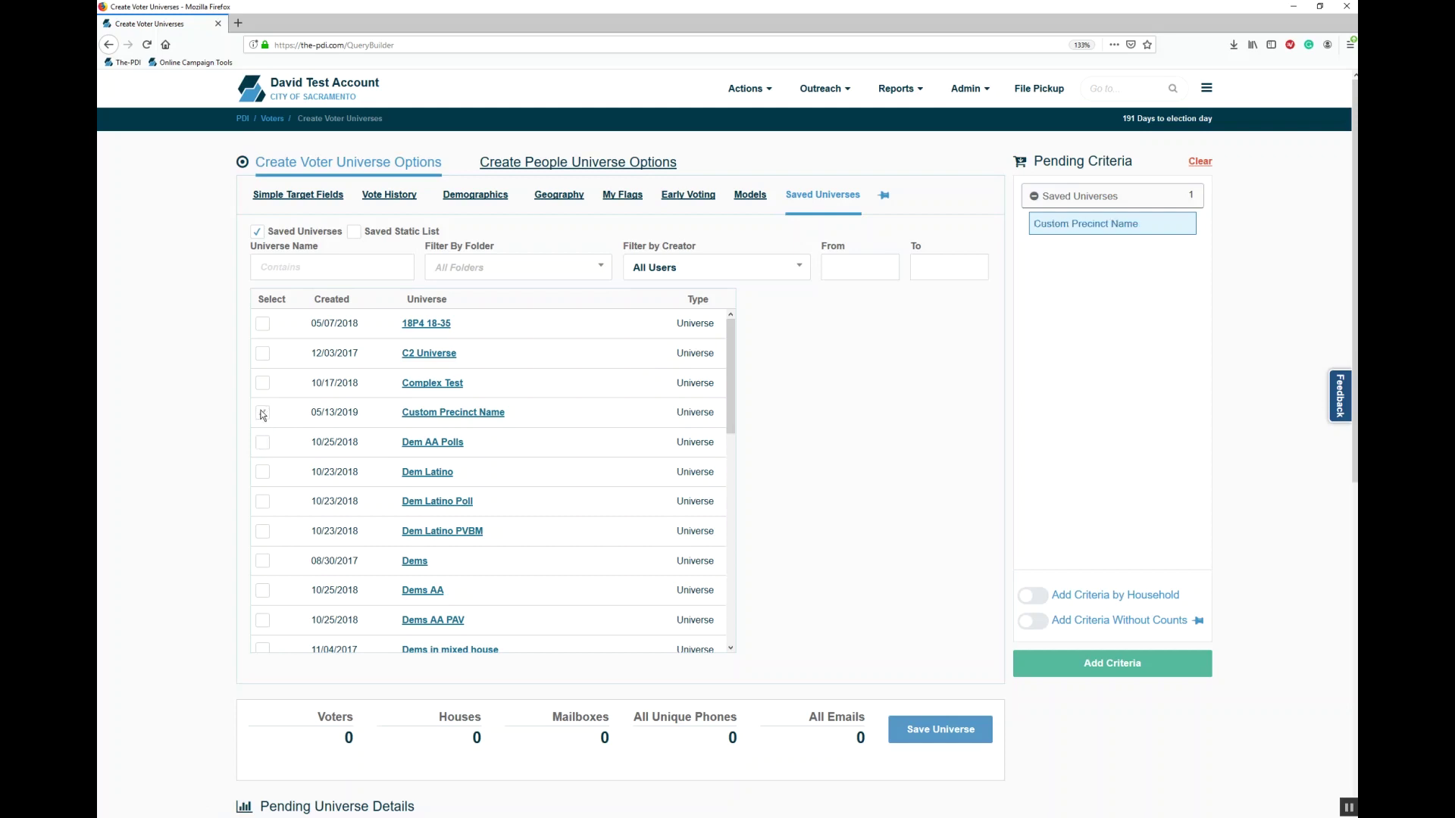
click(263, 474)
click(1200, 162)
click(475, 197)
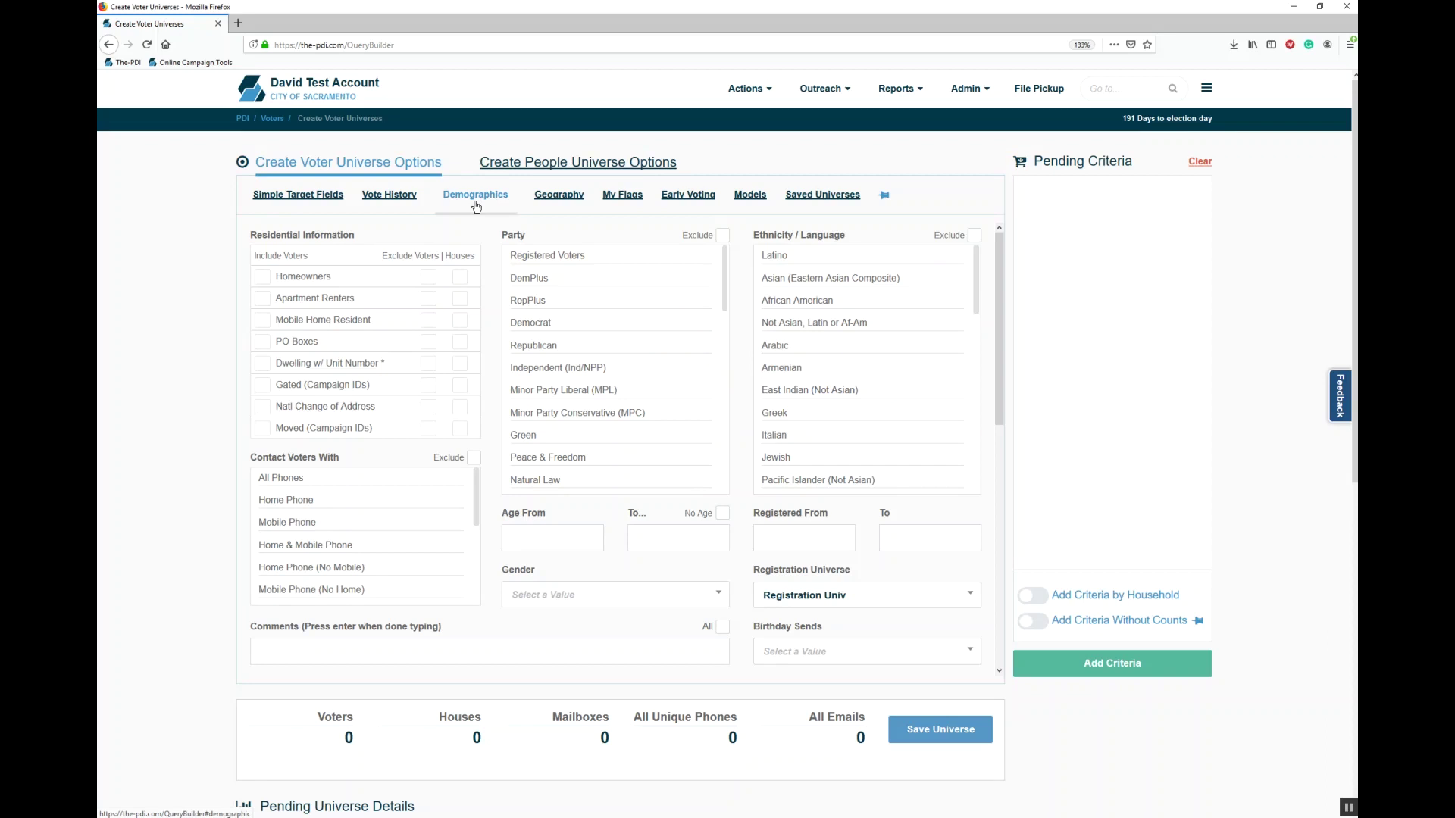
Step: Add Democrat voters as the first universe criterion (132,673 voters)
click(550, 321)
click(1154, 671)
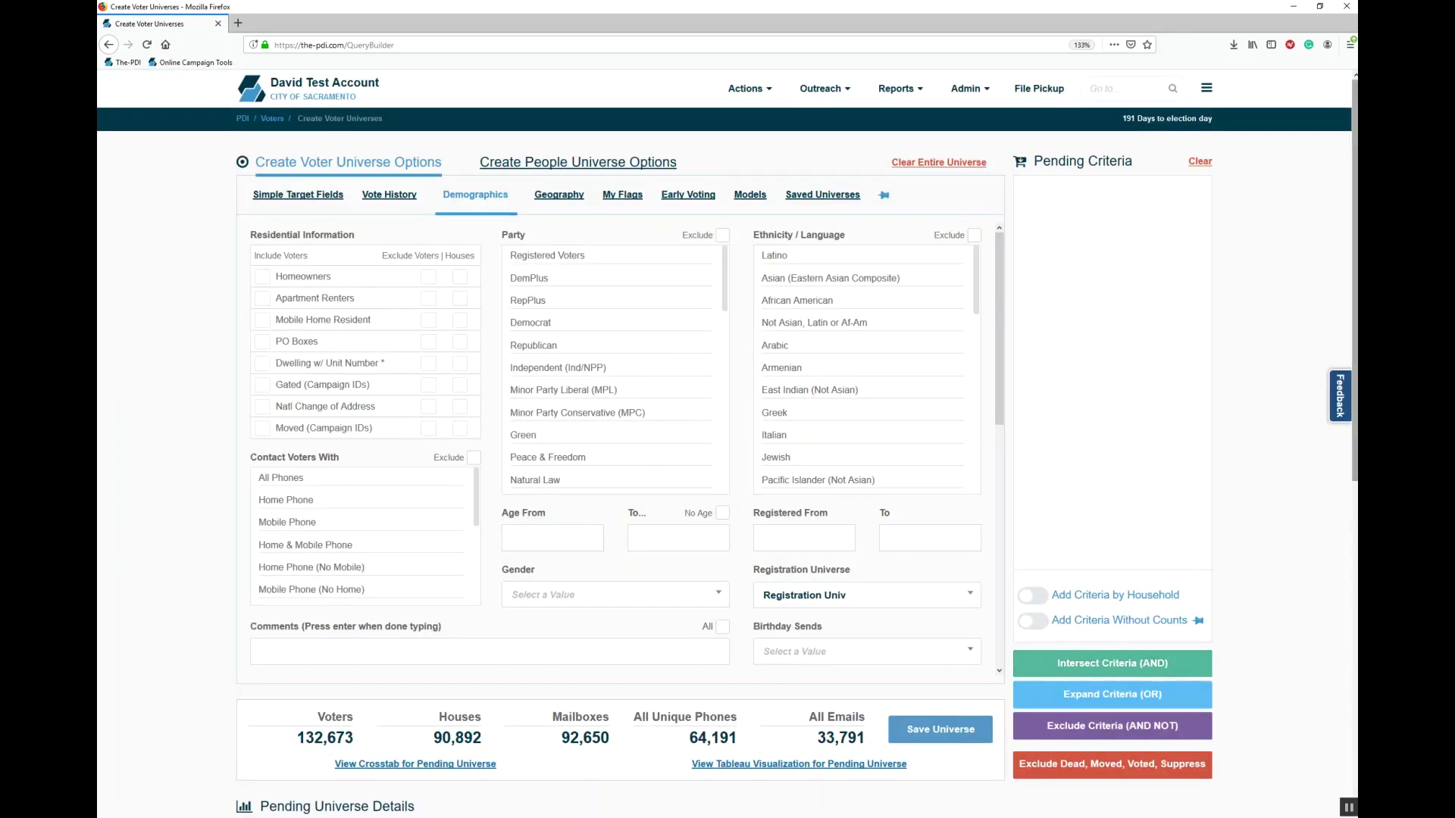
scroll(728, 455, down, 2)
scroll(727, 455, down, 2)
scroll(727, 454, up, 4)
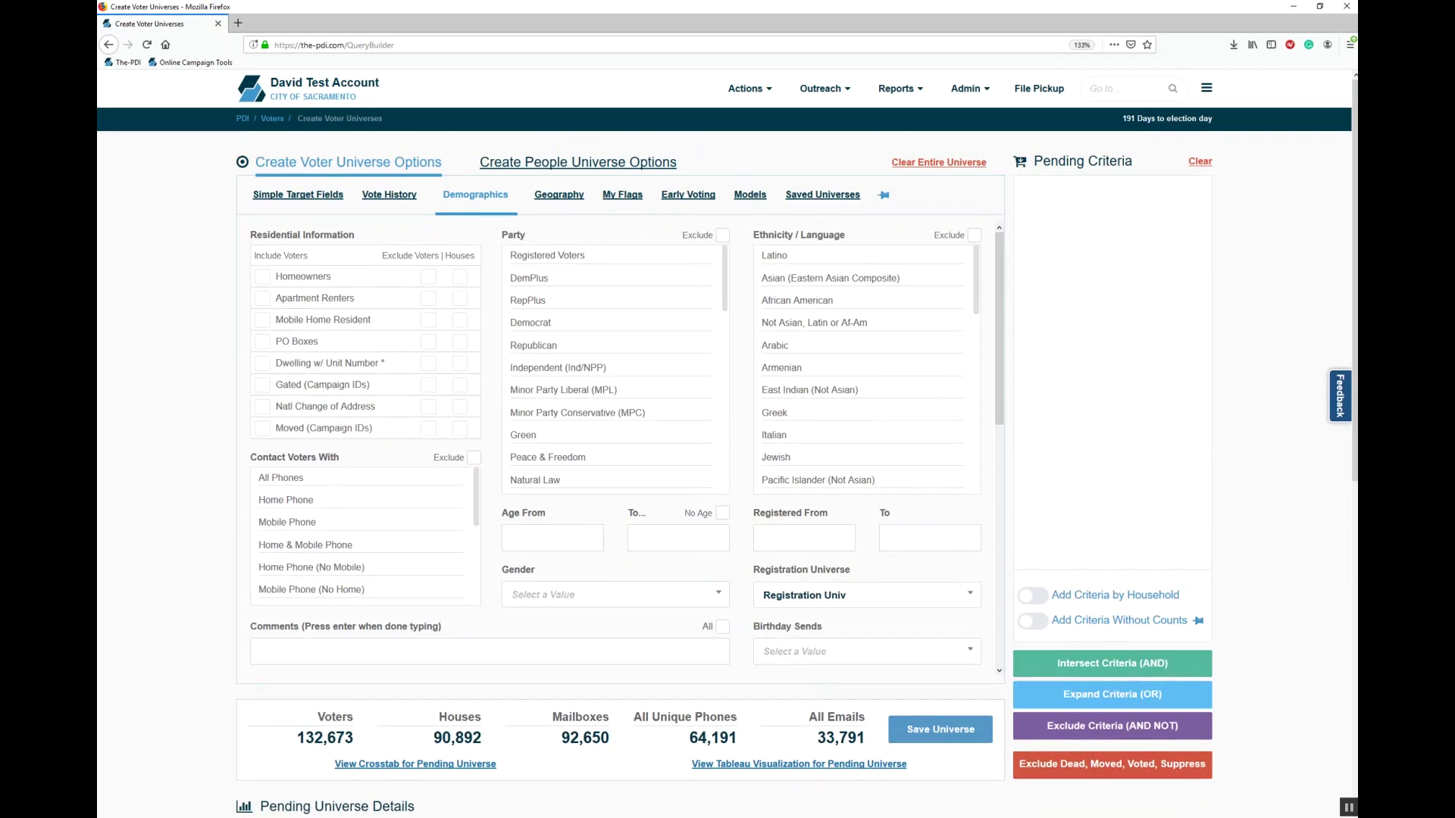
Step: Stage Republican as the only pending party selection
click(539, 324)
click(536, 347)
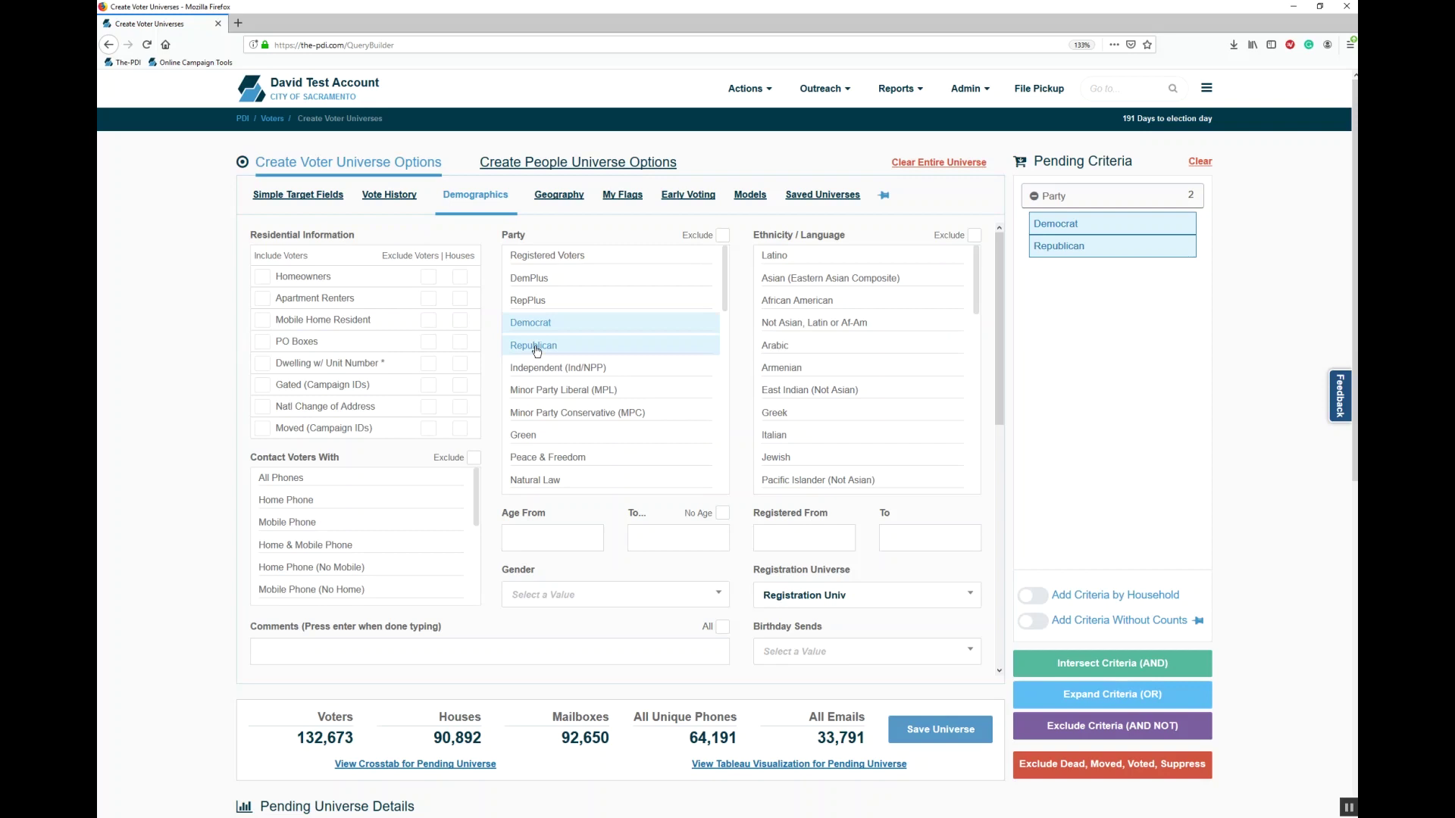
click(536, 326)
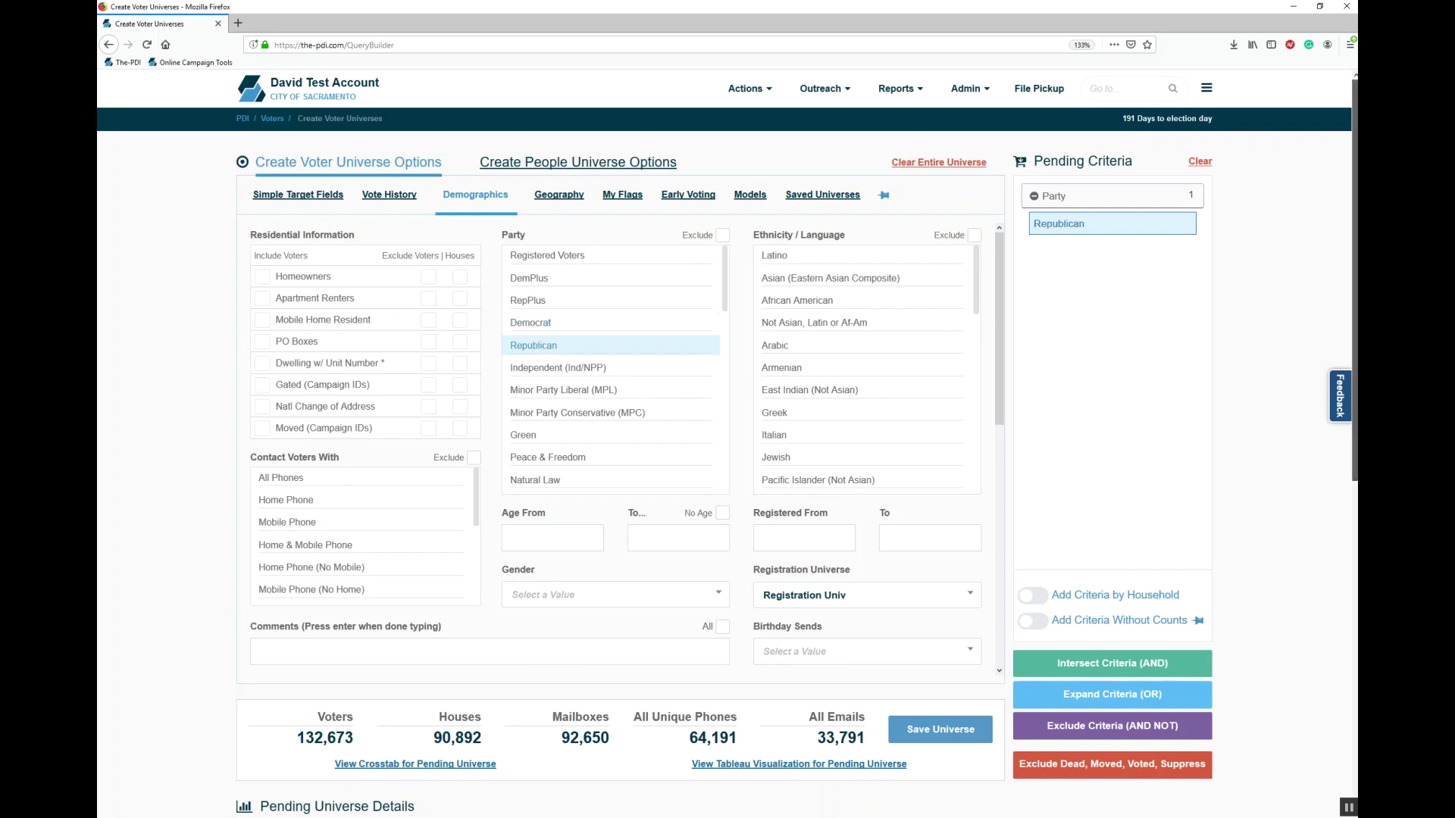
scroll(1354, 303, down, 5)
scroll(1355, 503, up, 5)
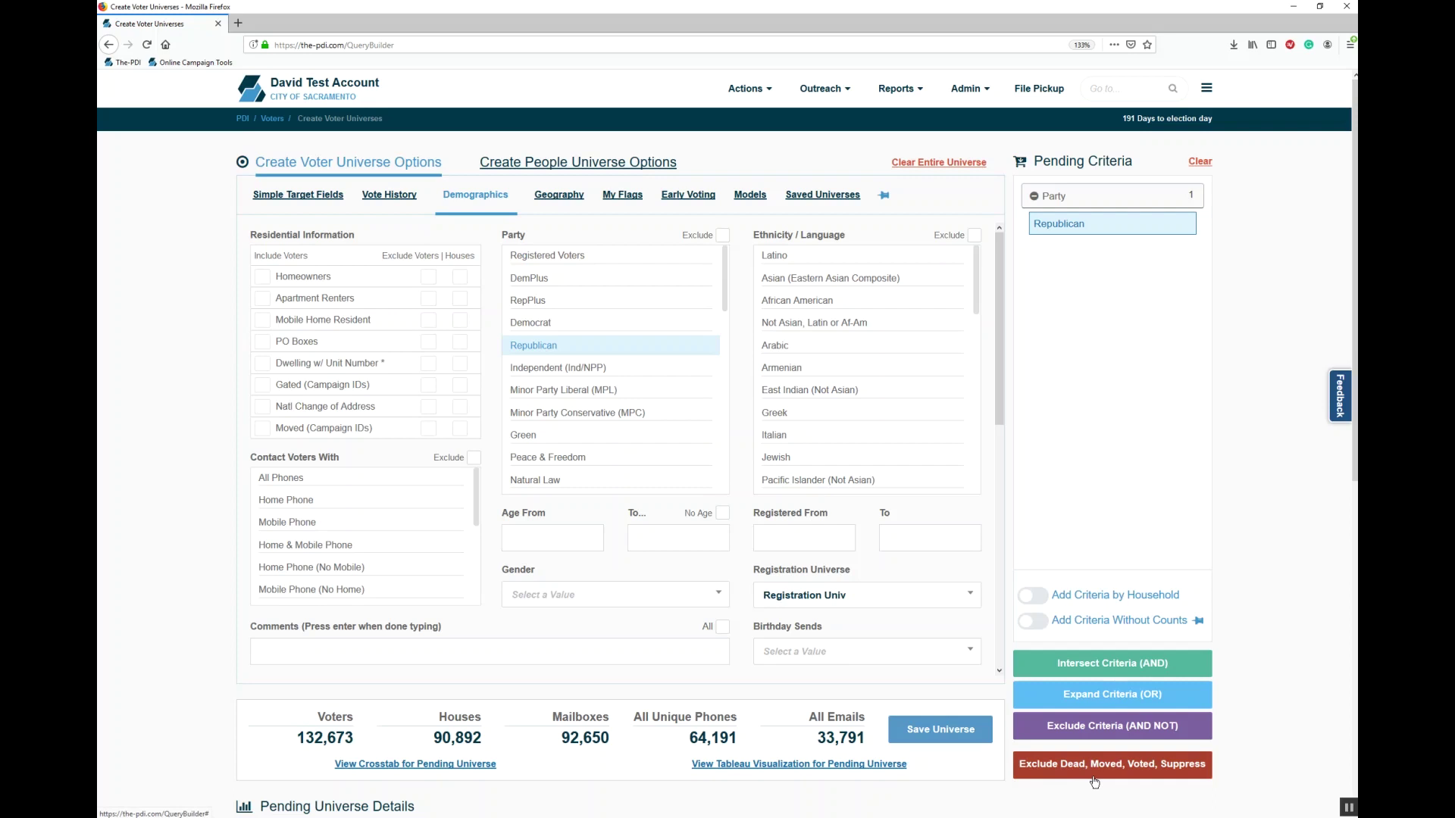
Step: Add Republican as Criteria 2, change its join to OR, and refresh to 171,887 voters
click(1124, 665)
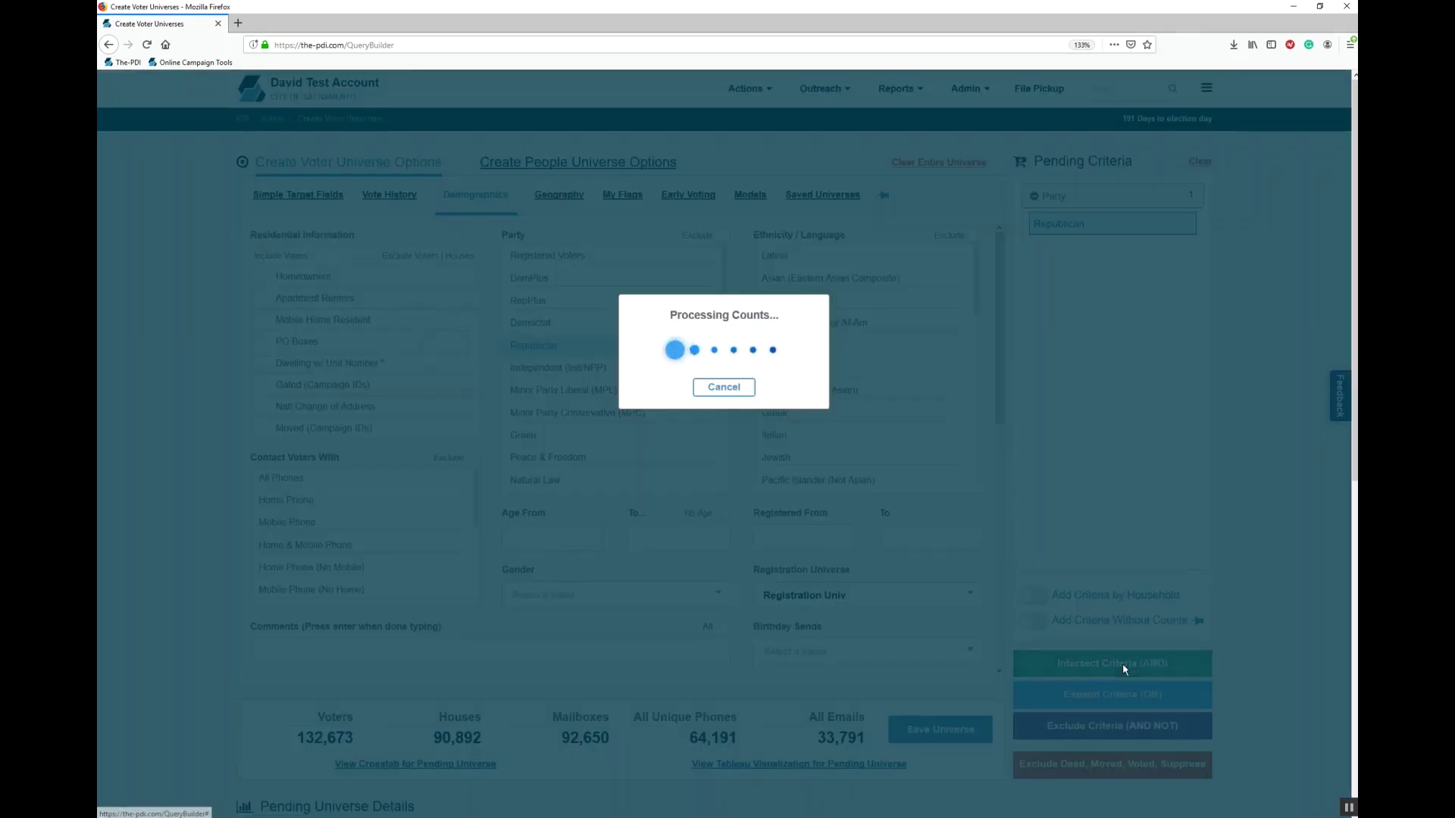
scroll(648, 492, down, 5)
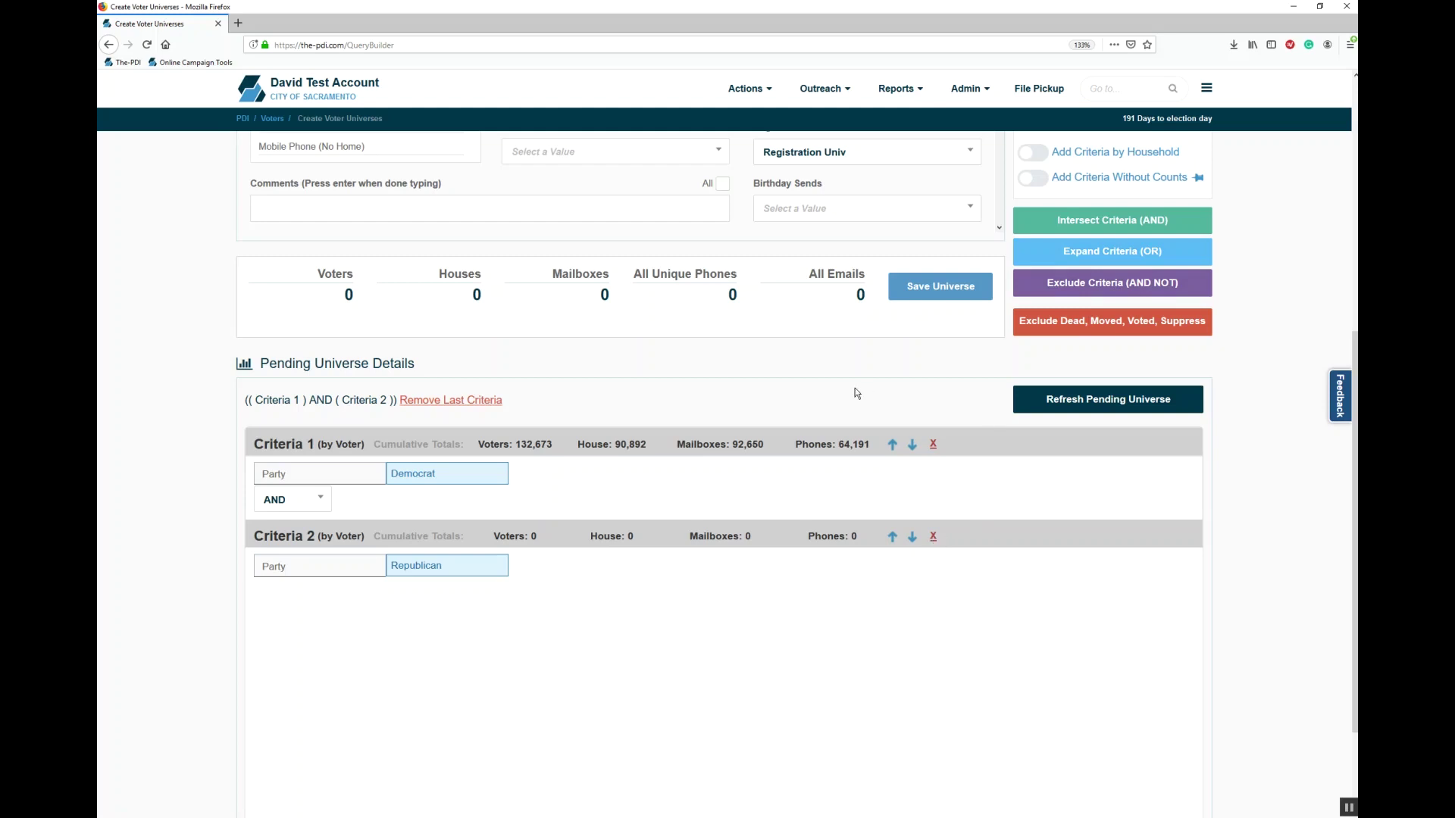
click(298, 506)
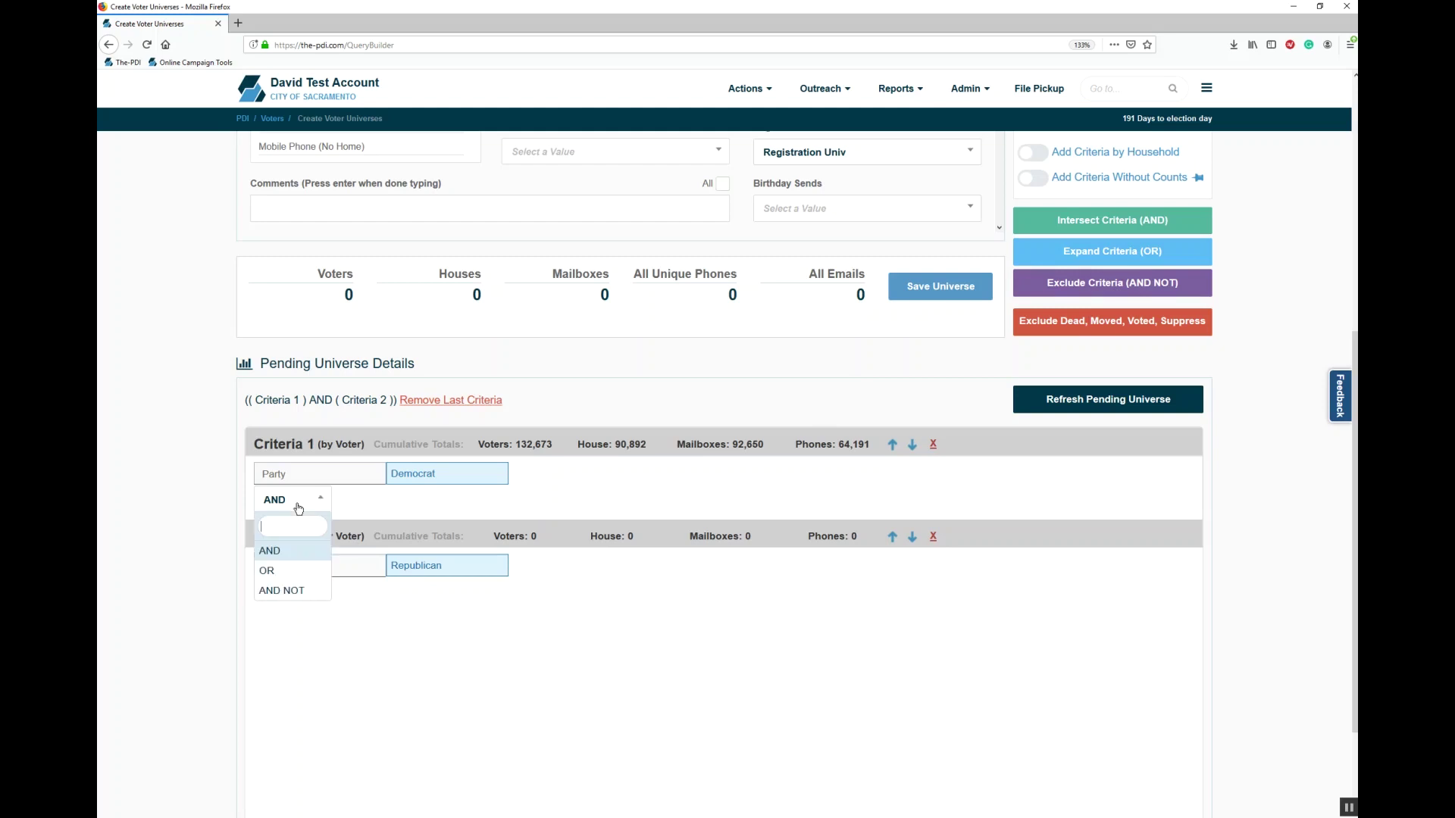
click(293, 572)
click(1082, 409)
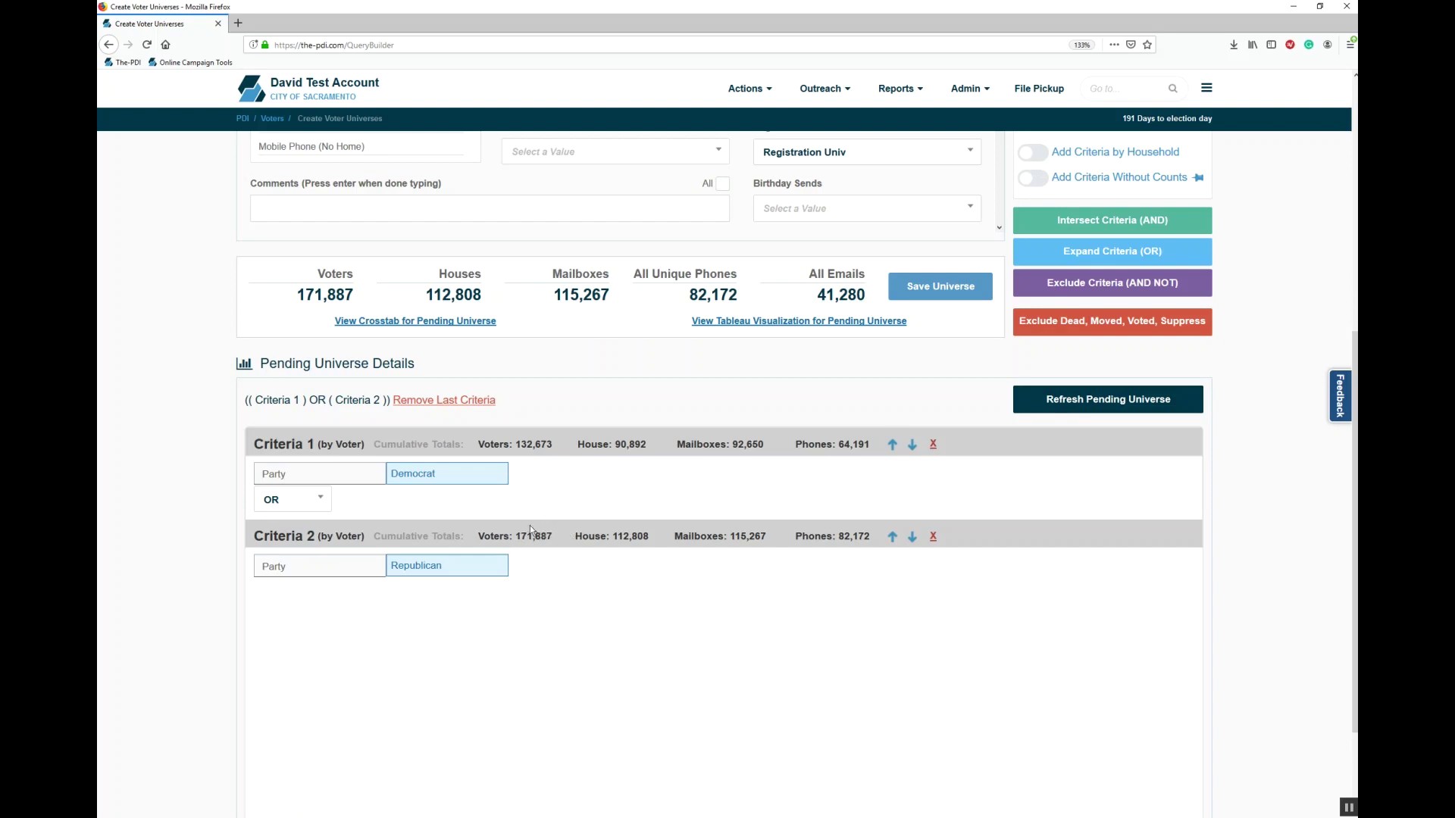
drag(1355, 530, 1355, 280)
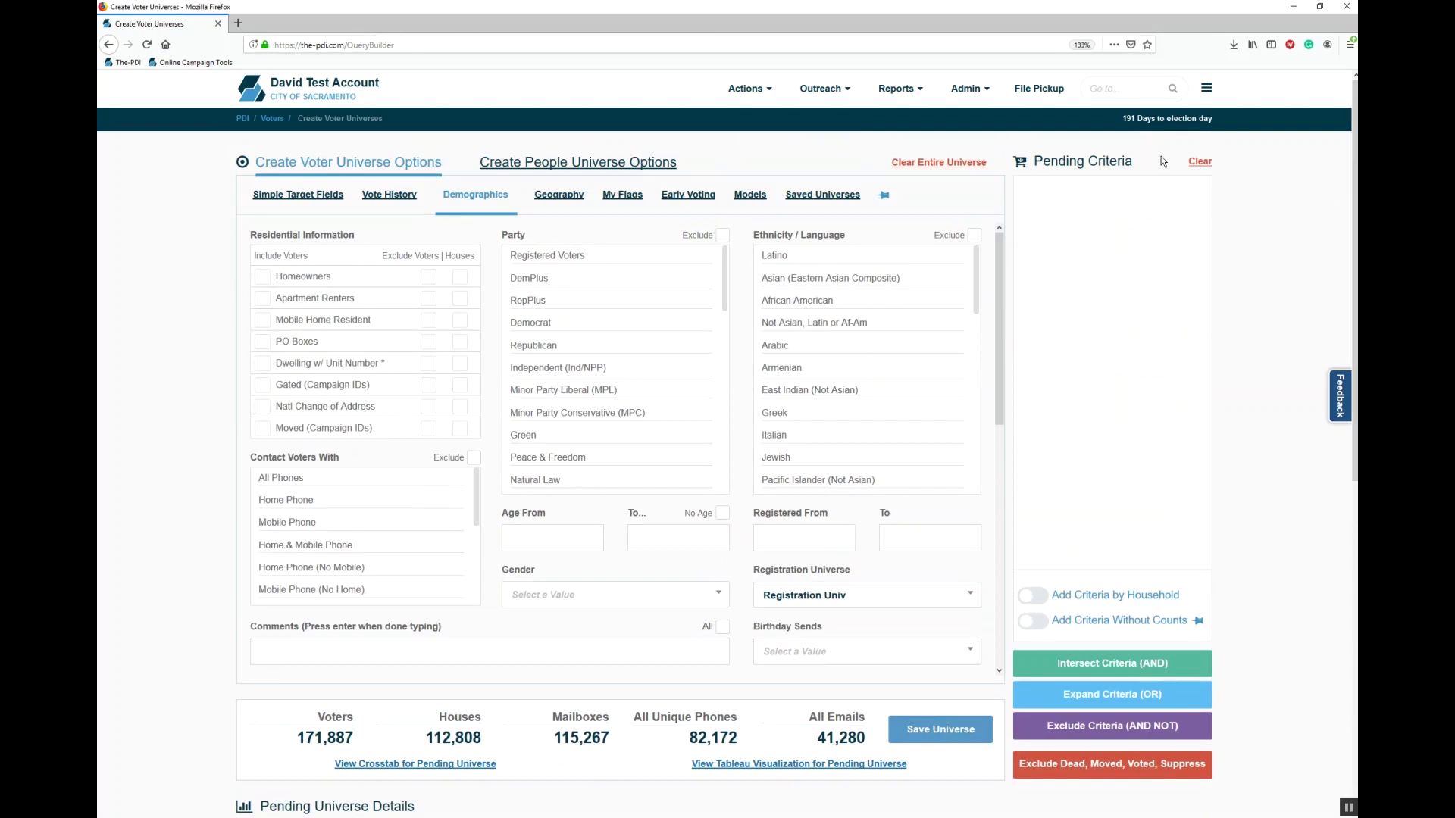
Step: Add Latino as an AND criterion, then delete Criteria 3 and 2, refreshing to 132,673 voters
click(833, 254)
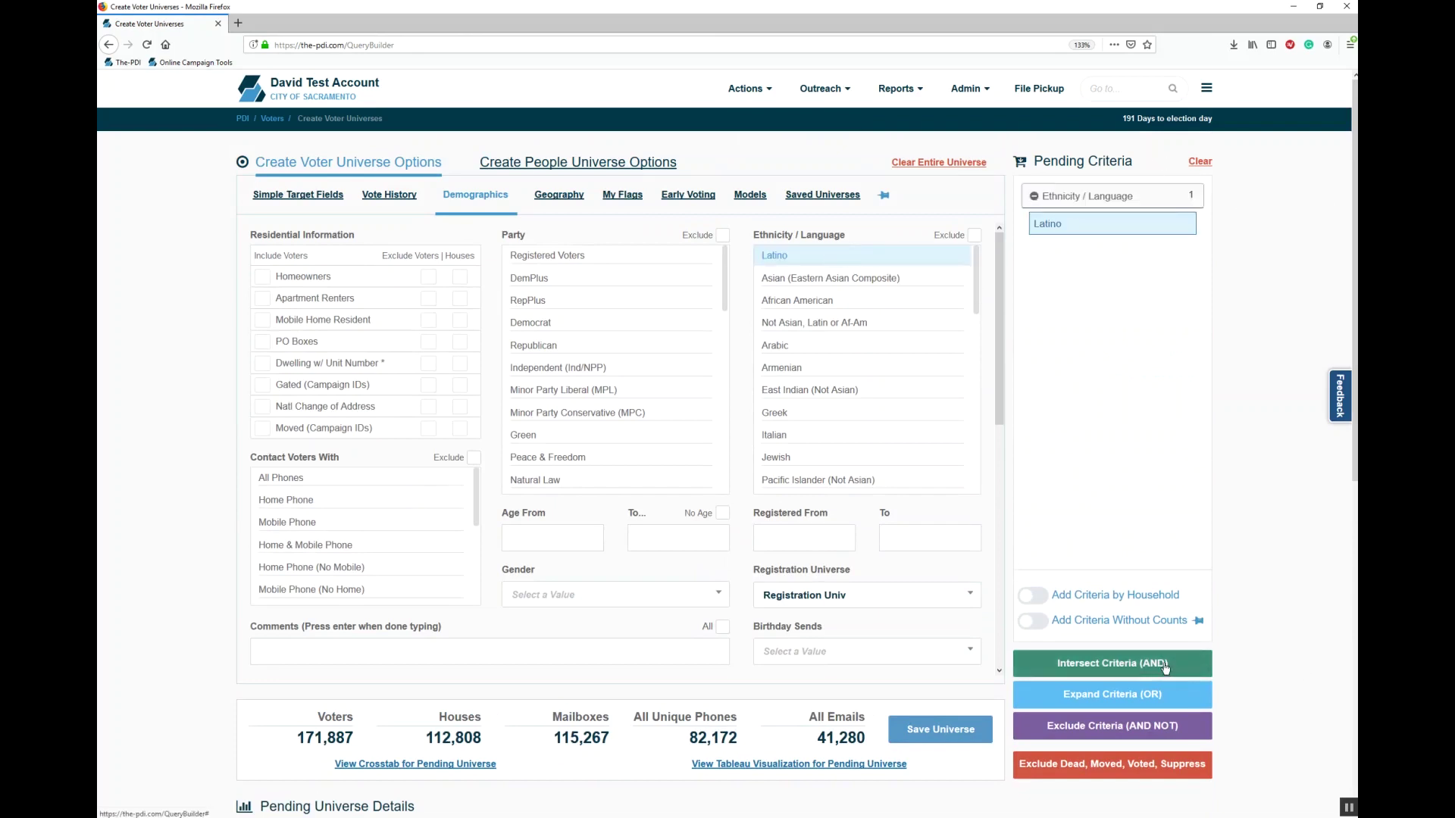
click(1164, 665)
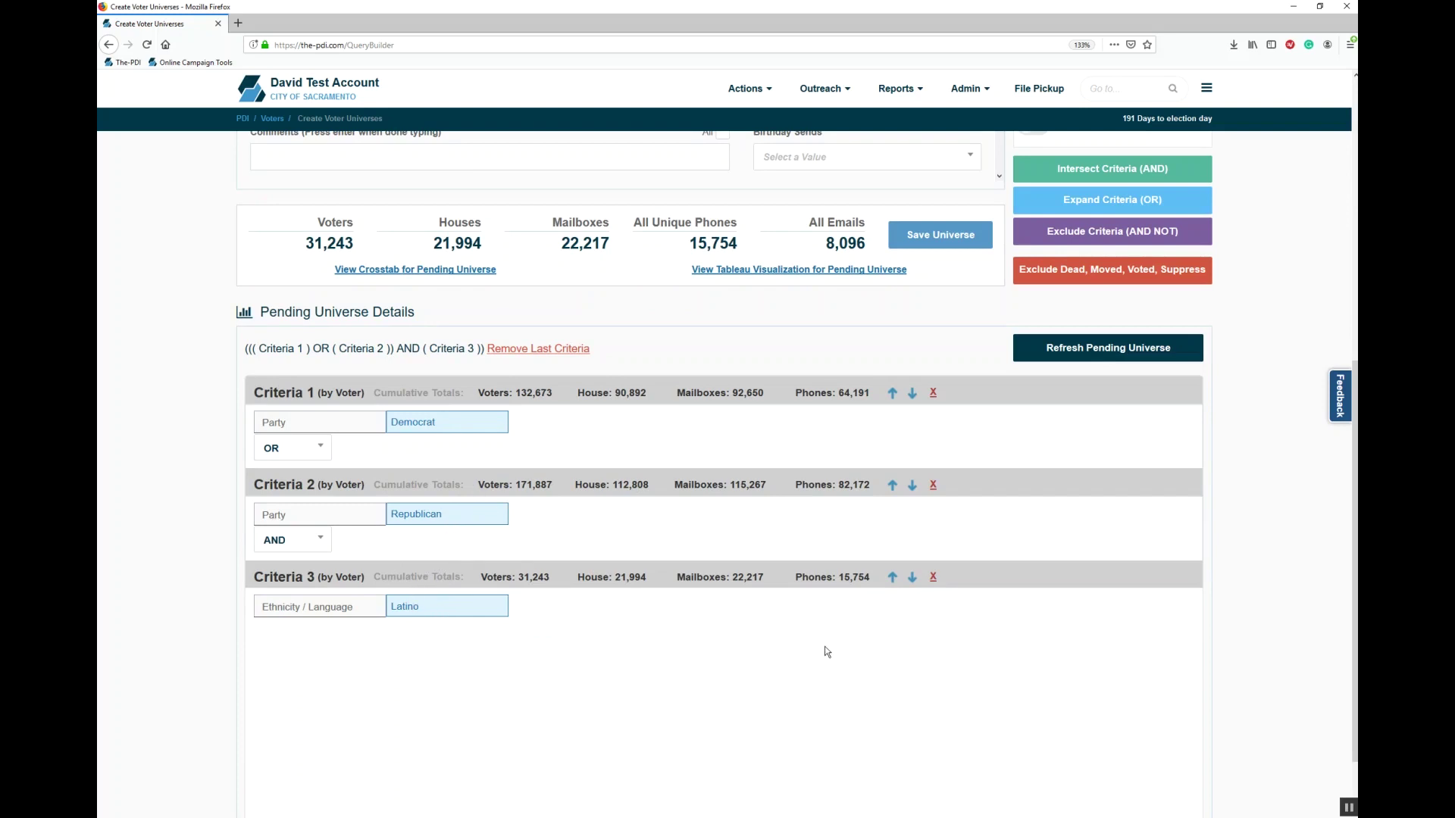
click(932, 578)
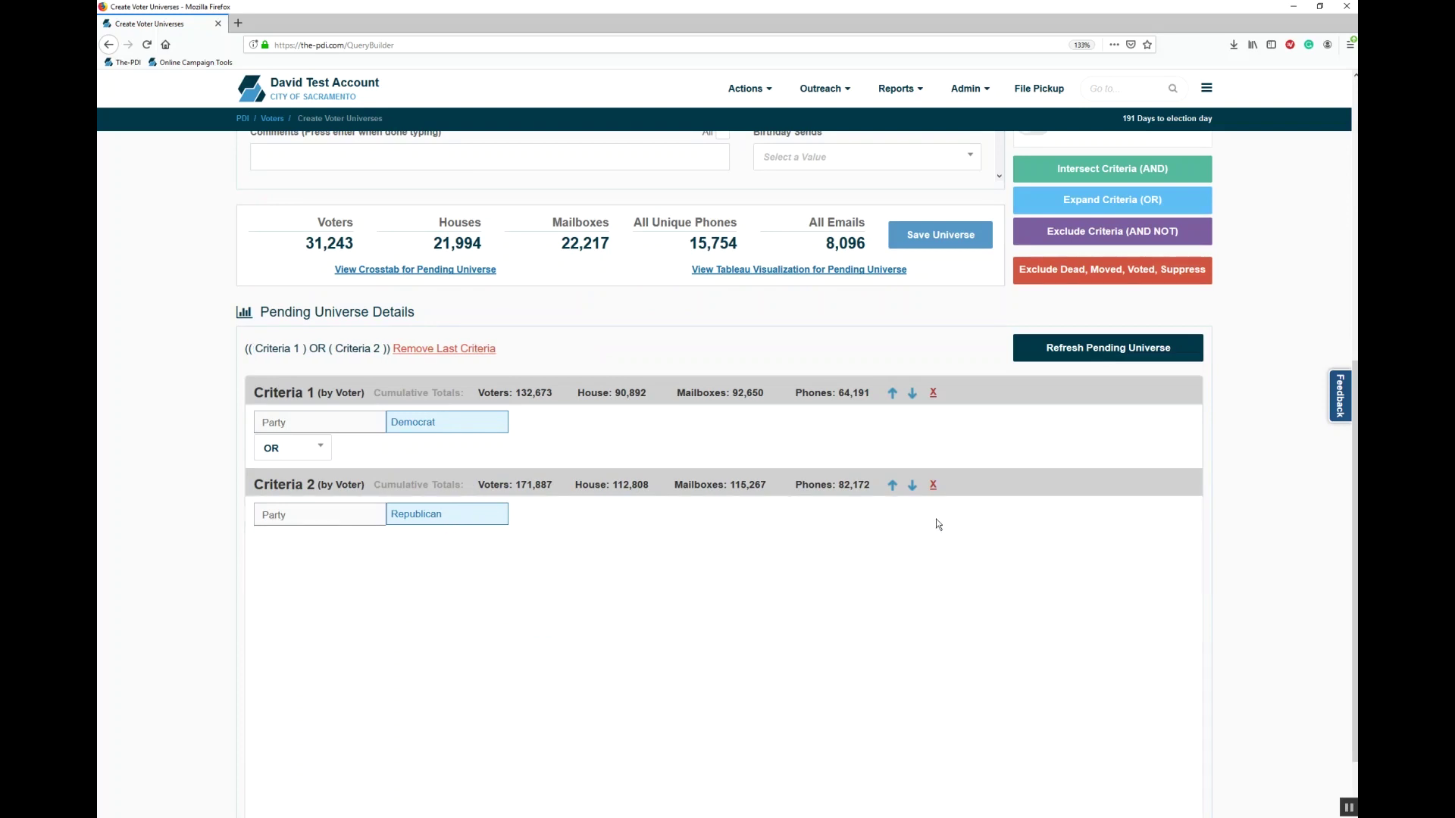
click(933, 486)
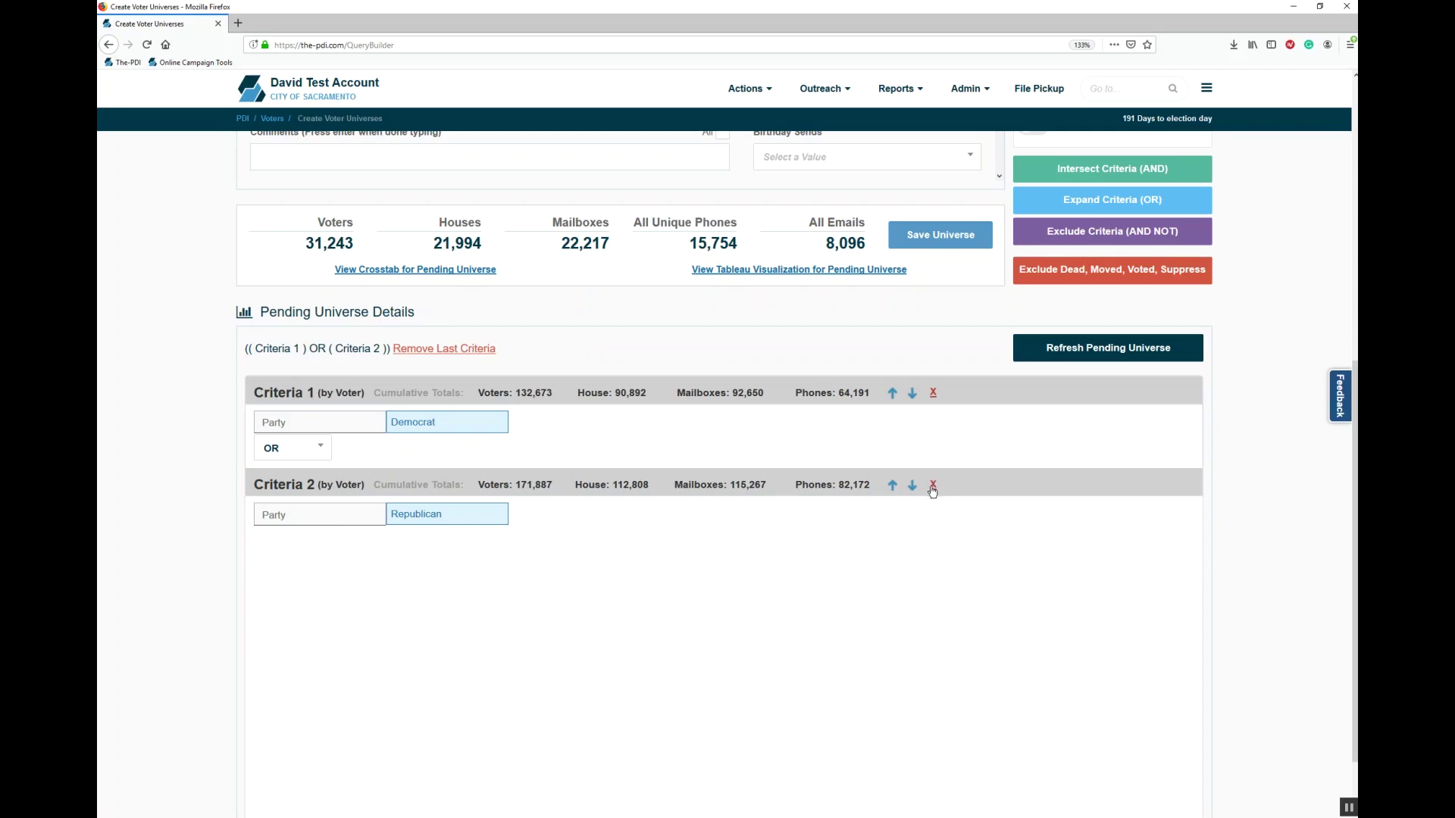
click(1125, 346)
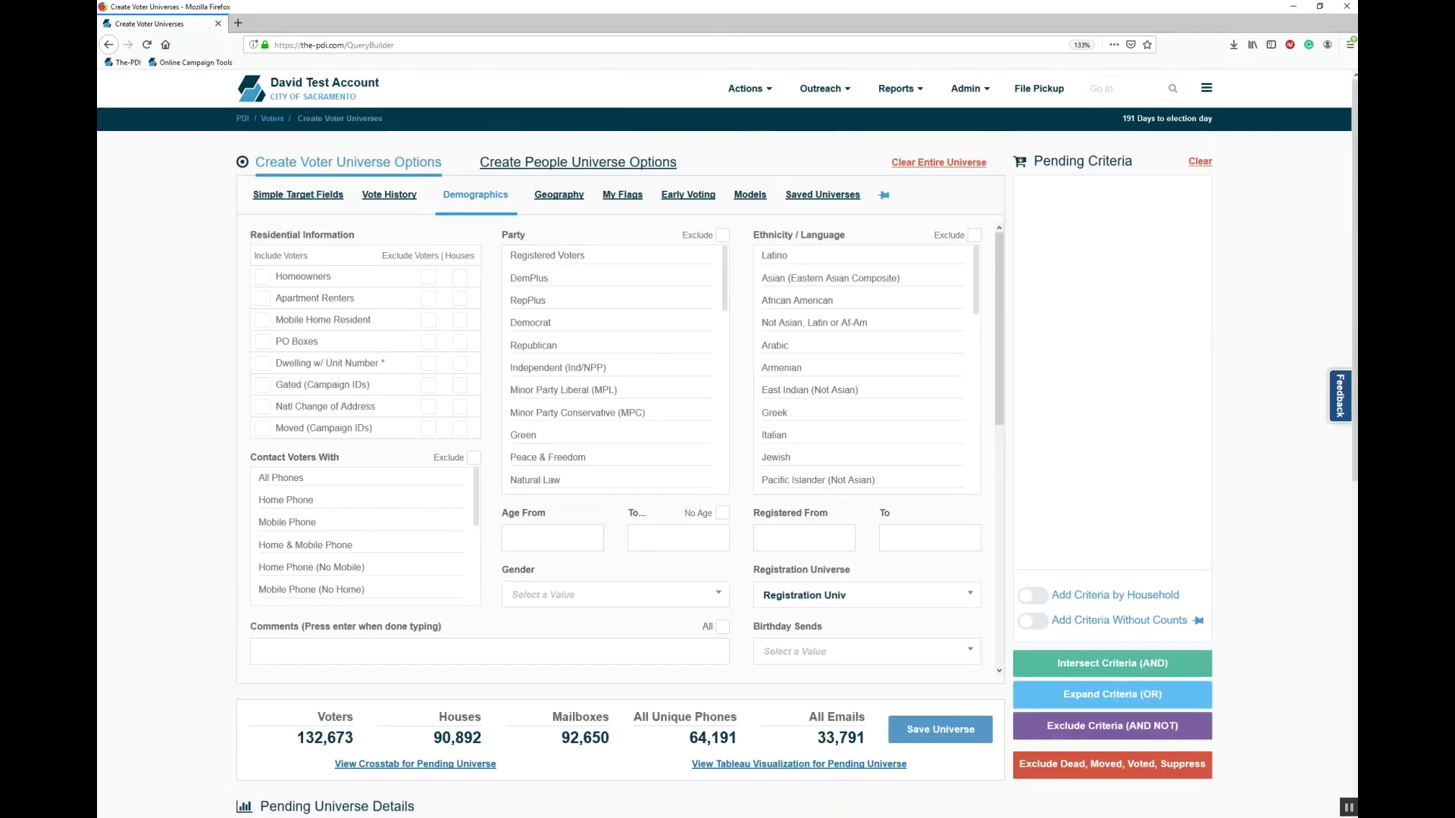
Step: OR in Republican Latino voters as Criteria 2, totalling 137,218 voters and 93,370 houses
click(589, 351)
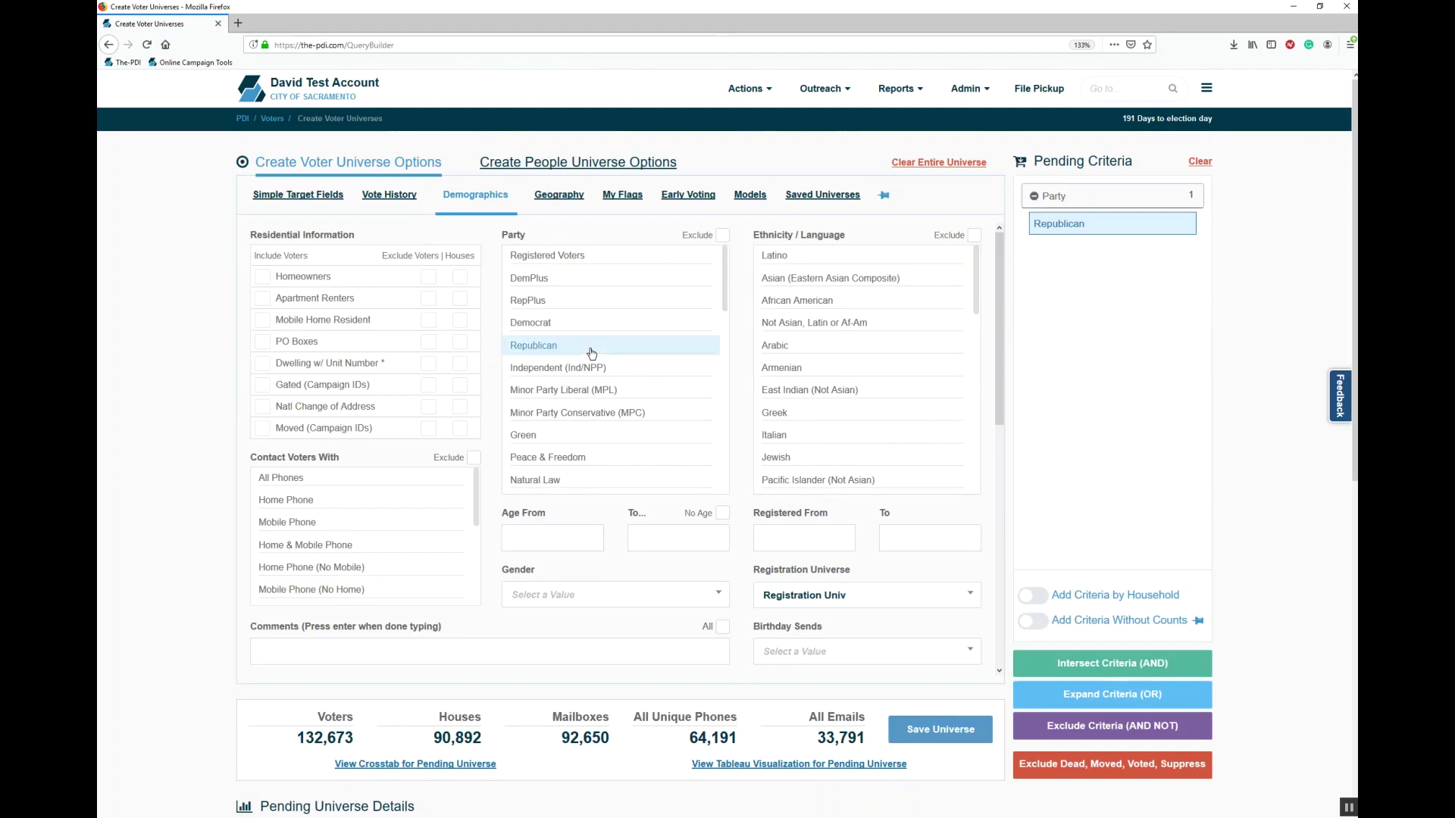
click(863, 257)
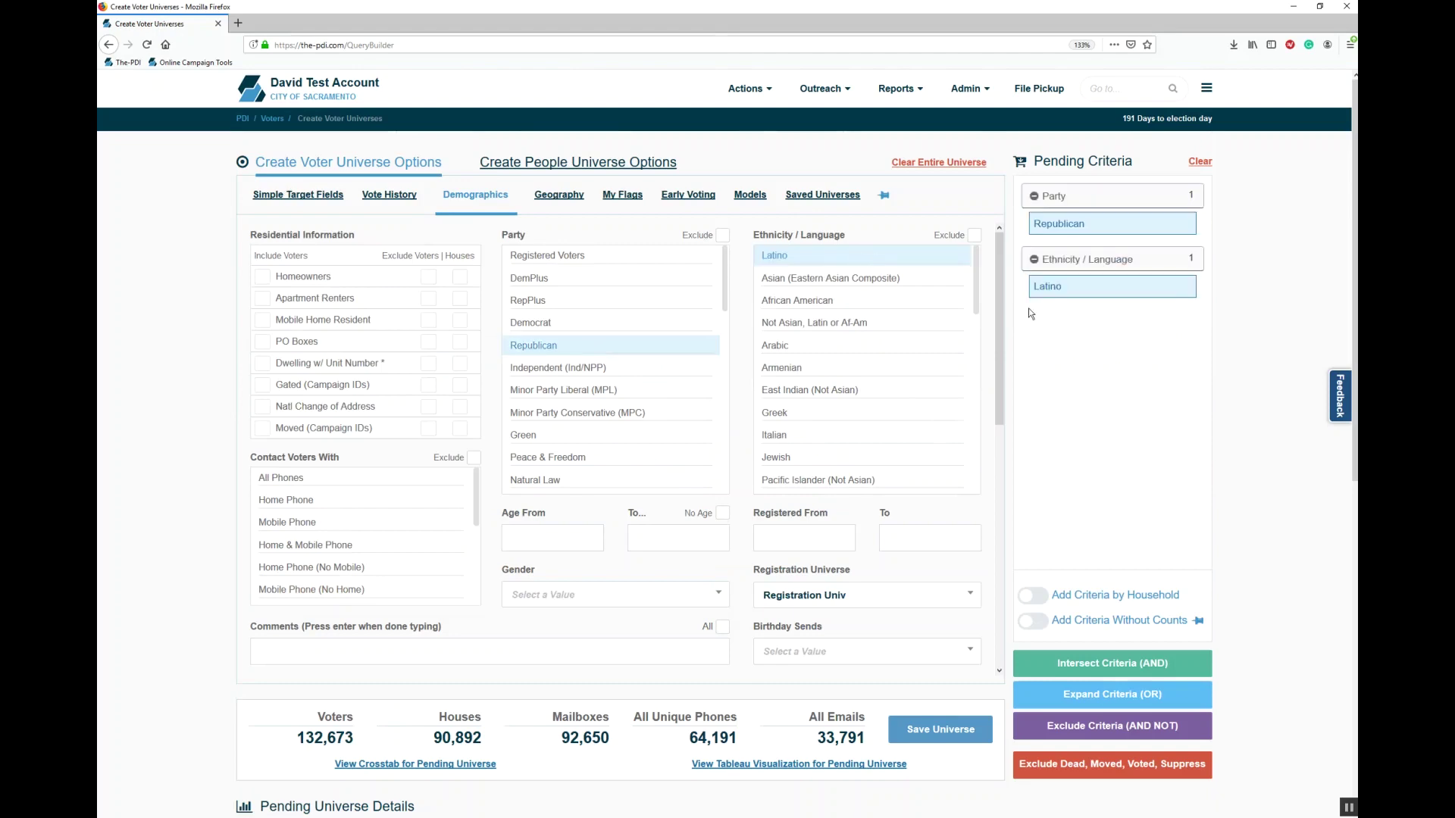
click(1170, 693)
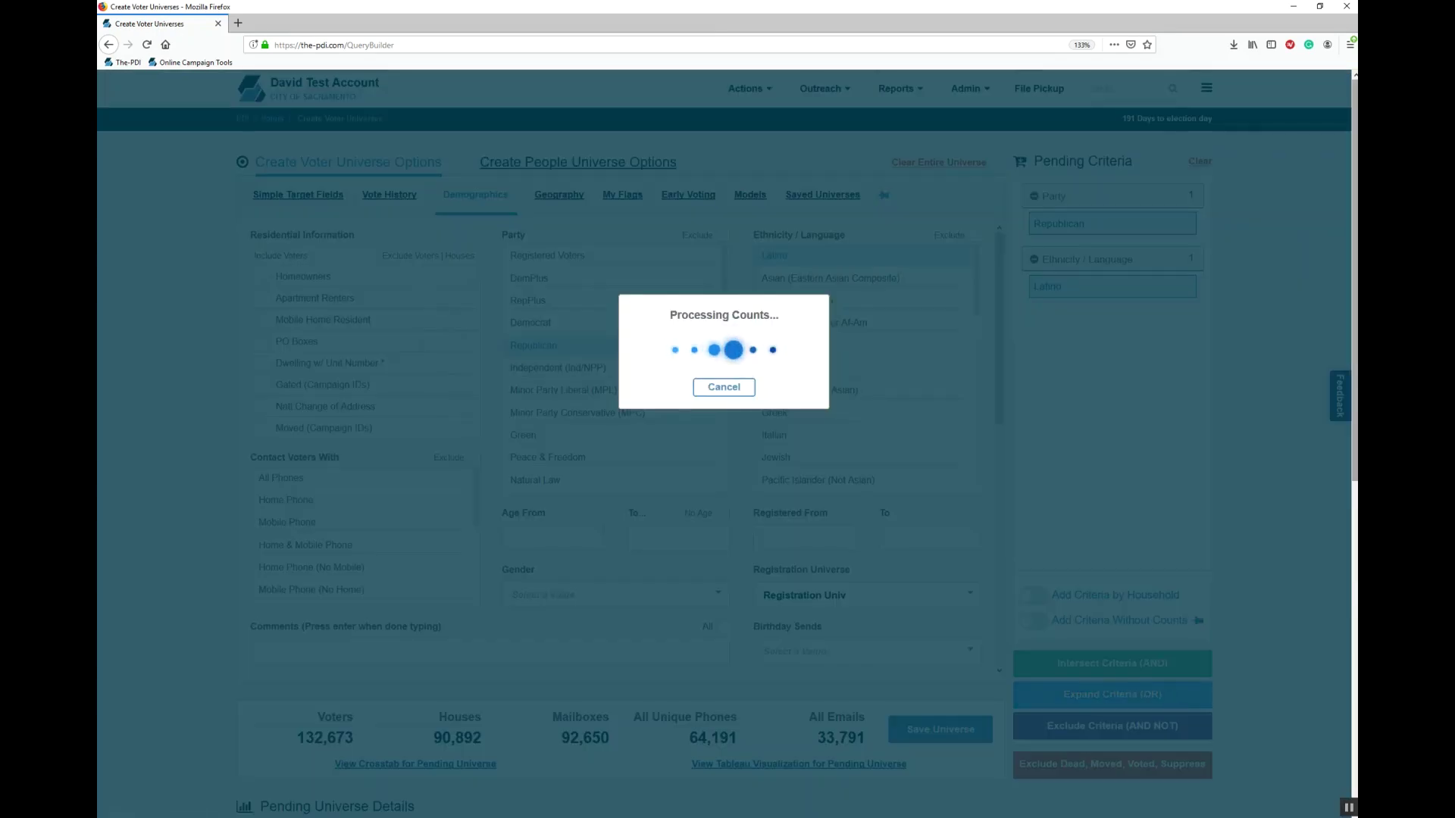
scroll(724, 475, down, 5)
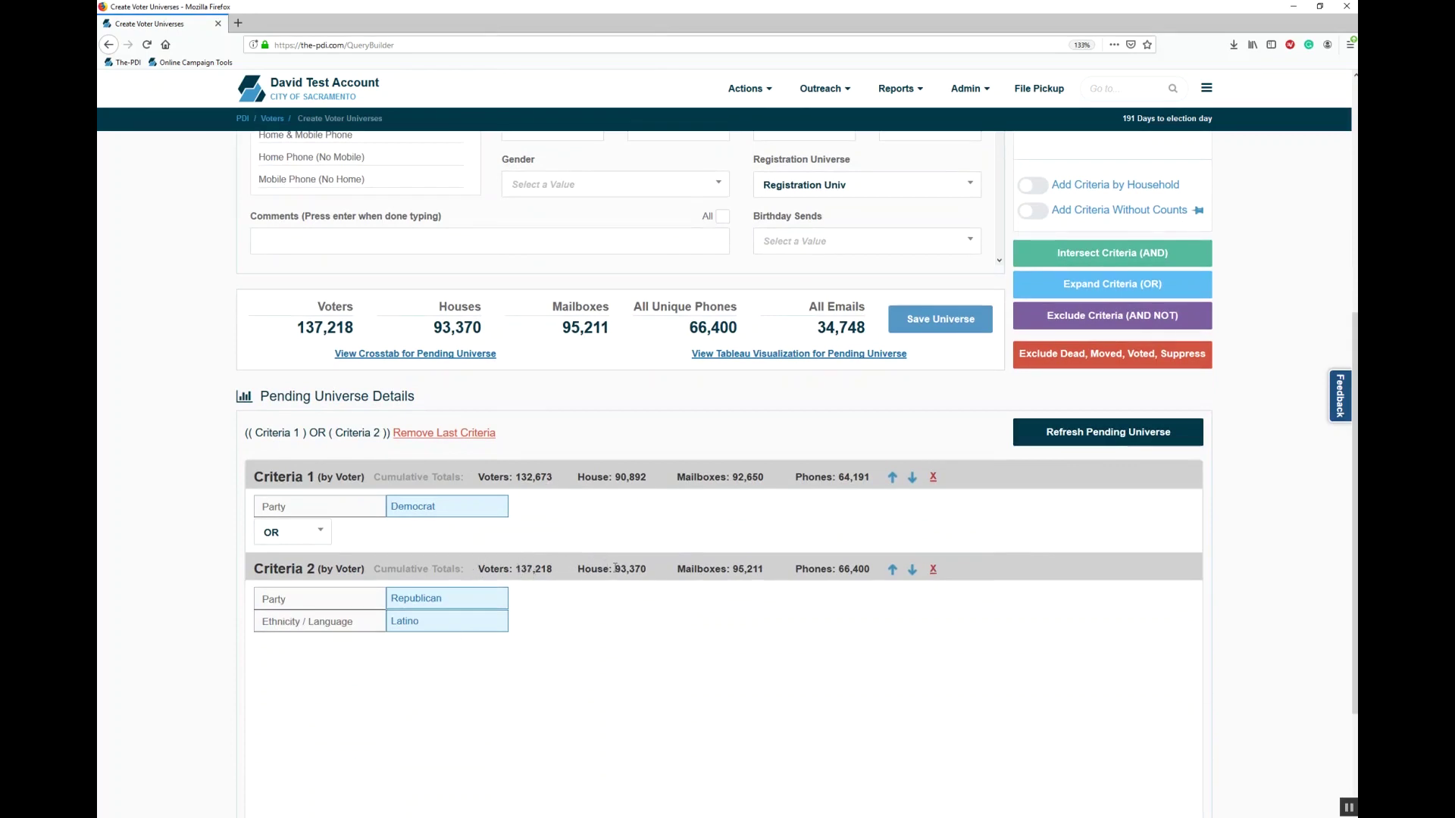
scroll(1156, 733, up, 5)
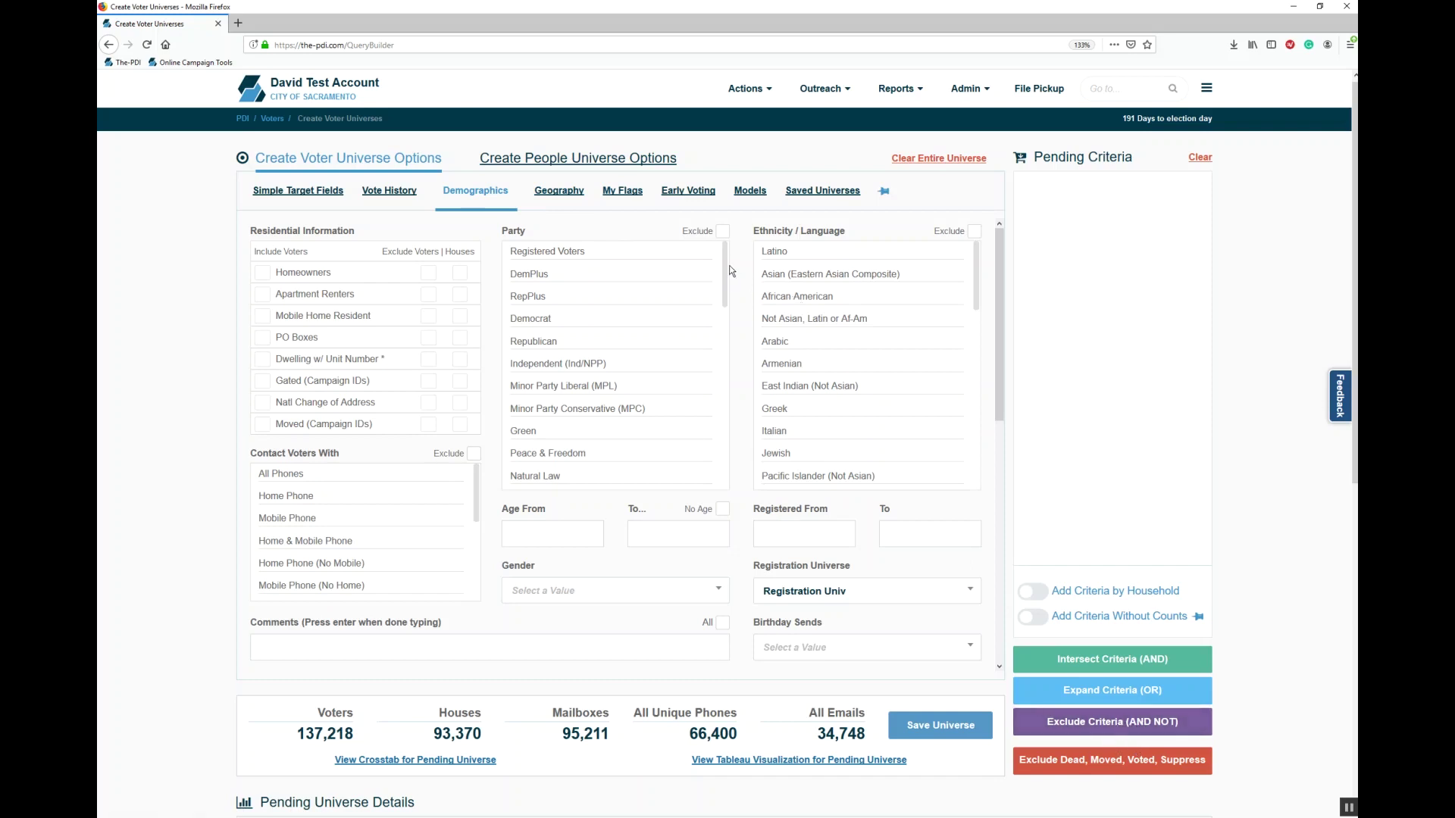
Step: Try a RepPlus party exclusion, then clear it
click(722, 231)
click(609, 294)
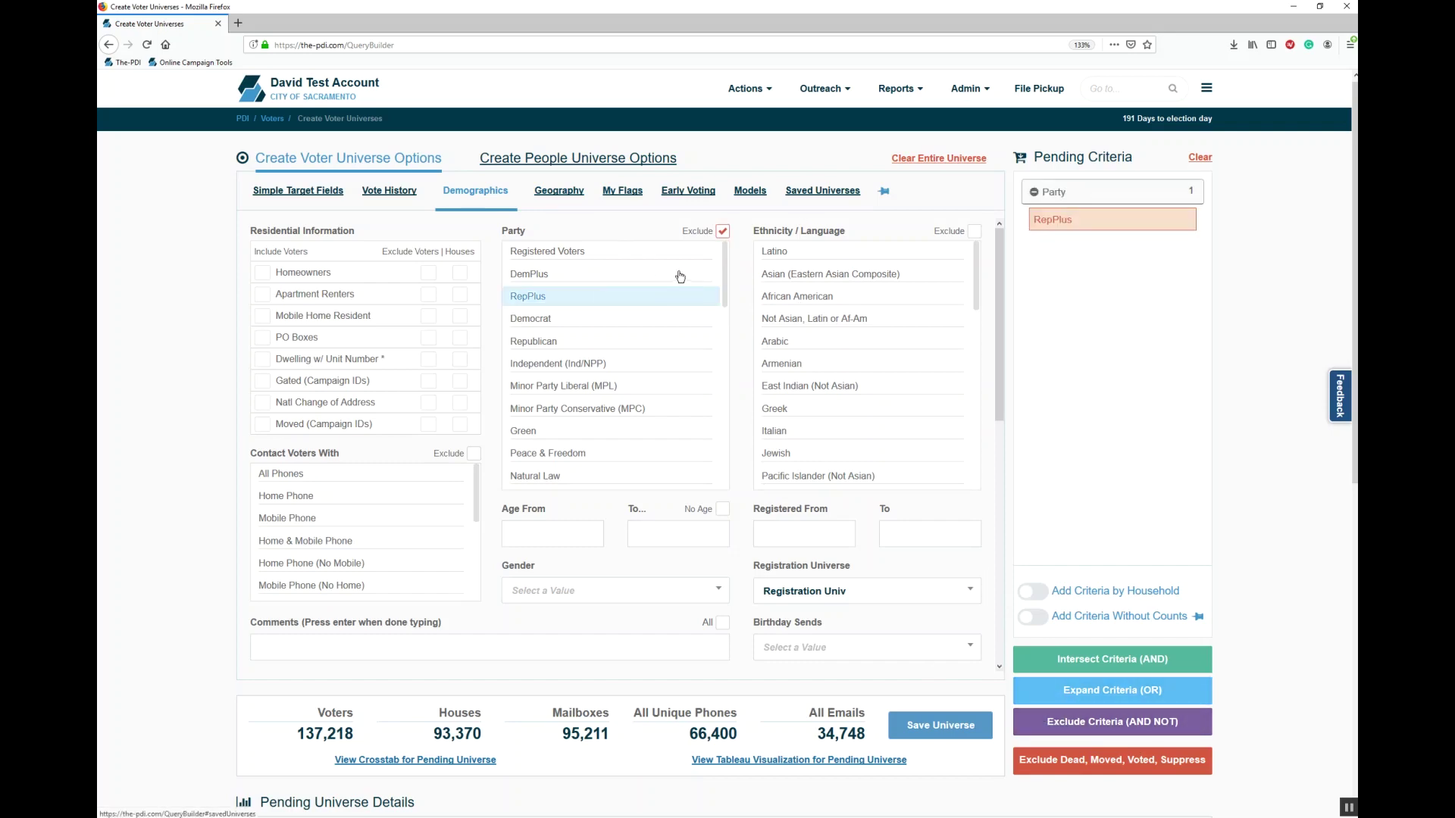
click(672, 296)
Step: Add the Exclude Dead, Moved, Voted, Suppress criterion, bringing the universe to 135,496 voters
scroll(725, 470, down, 4)
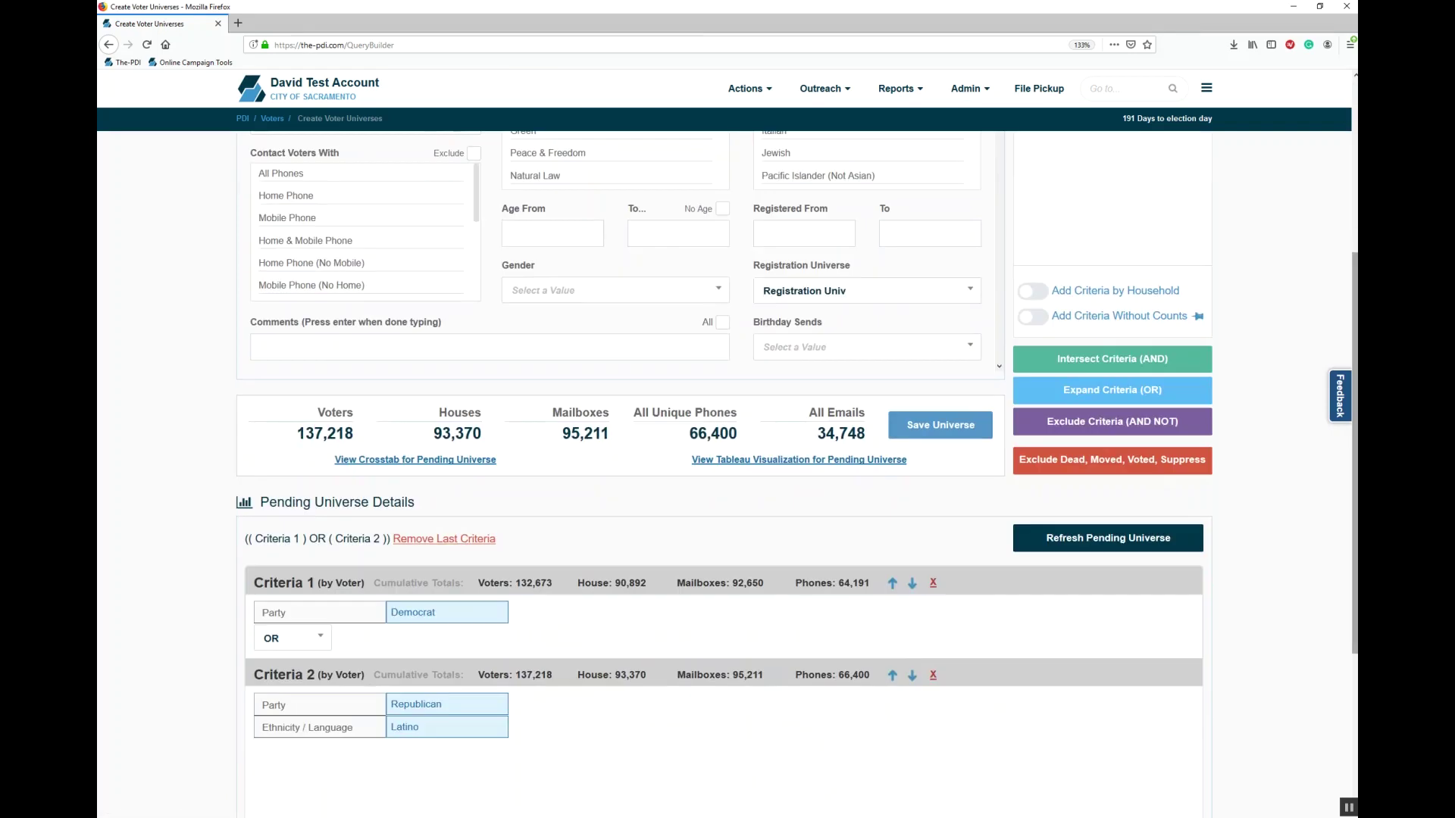
click(1100, 461)
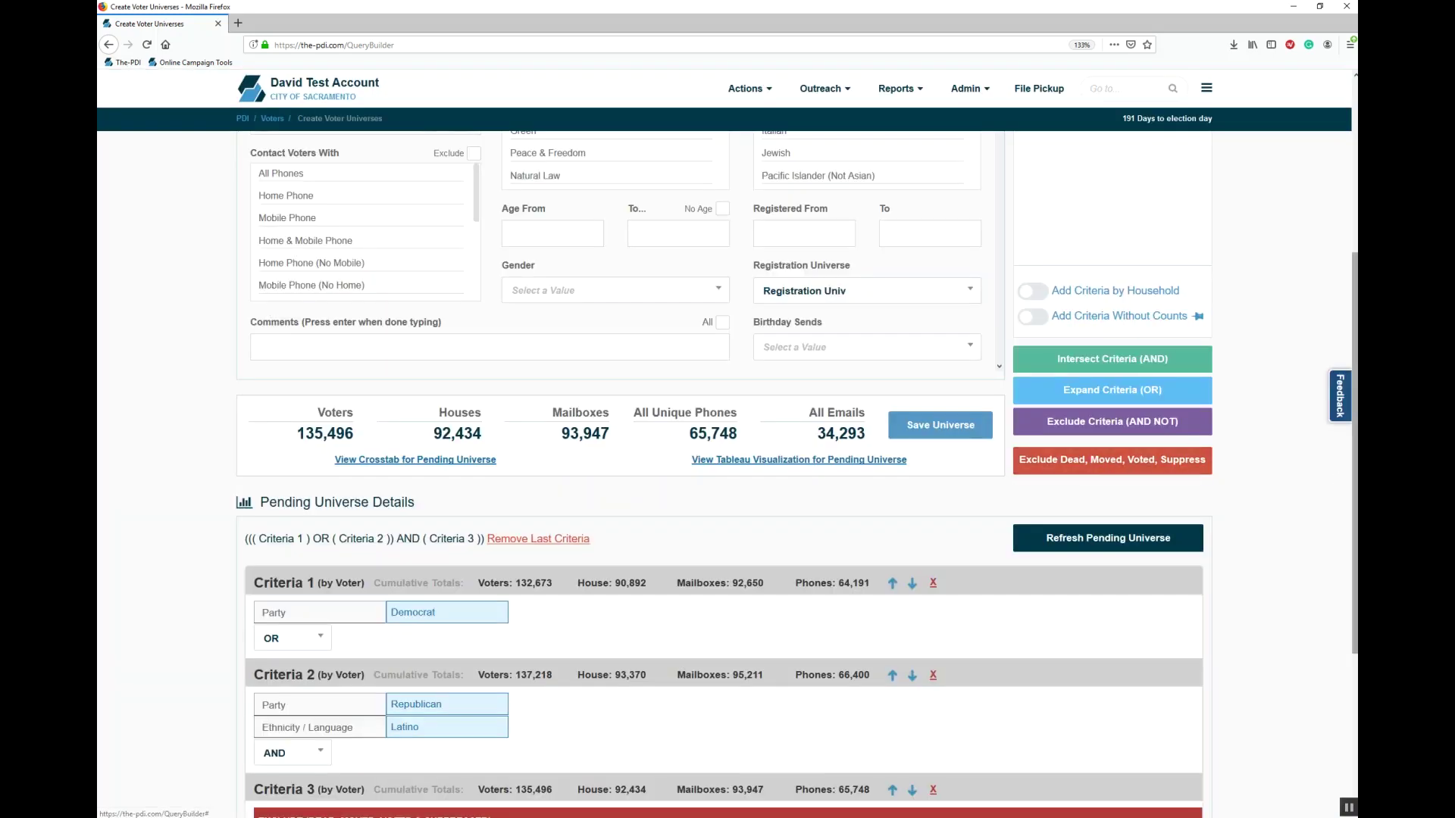
scroll(1211, 620, up, 5)
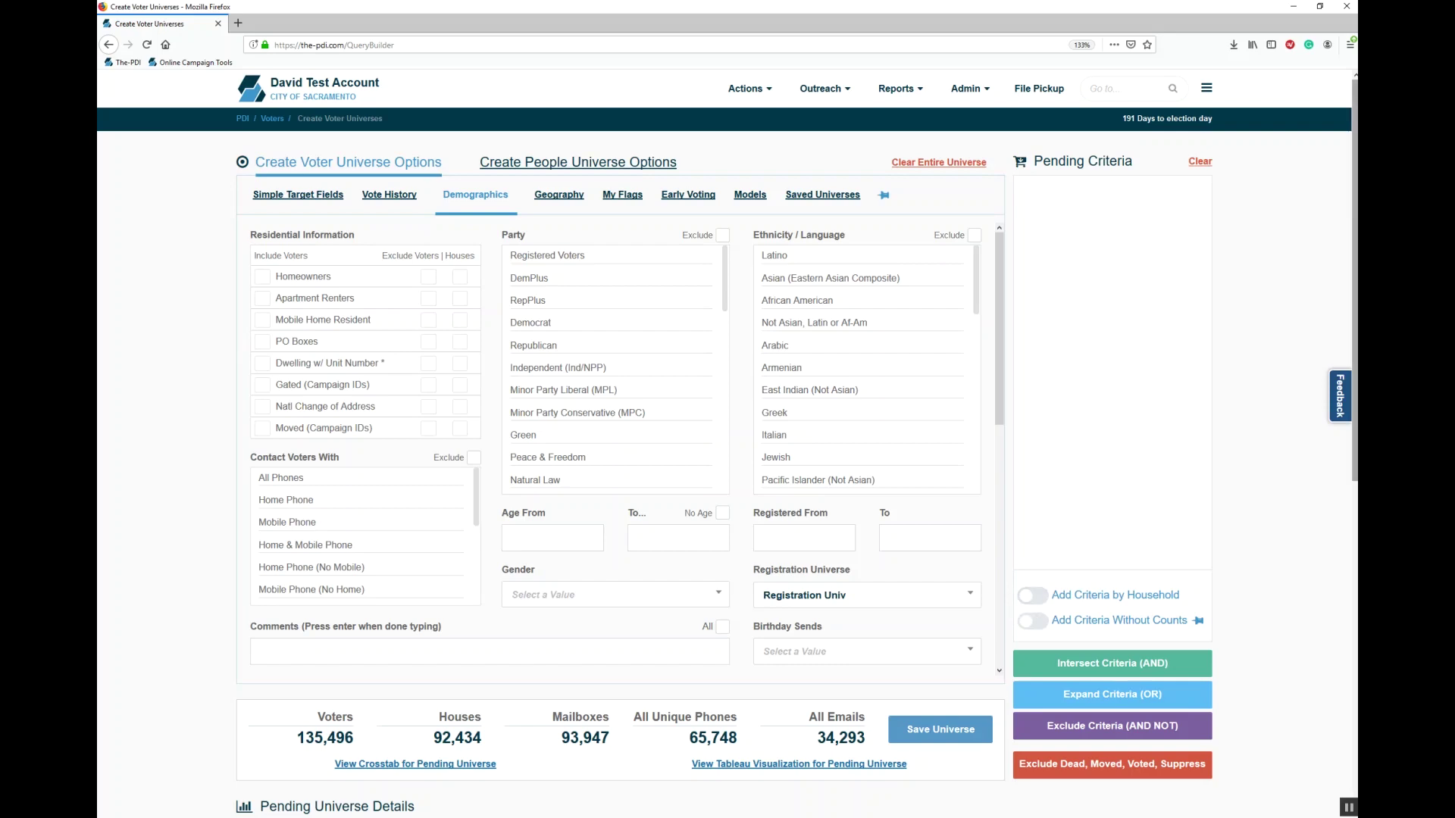
Step: Delete Criteria 3 and Criteria 2, leaving only the Democrat criterion
scroll(557, 670, down, 3)
click(555, 671)
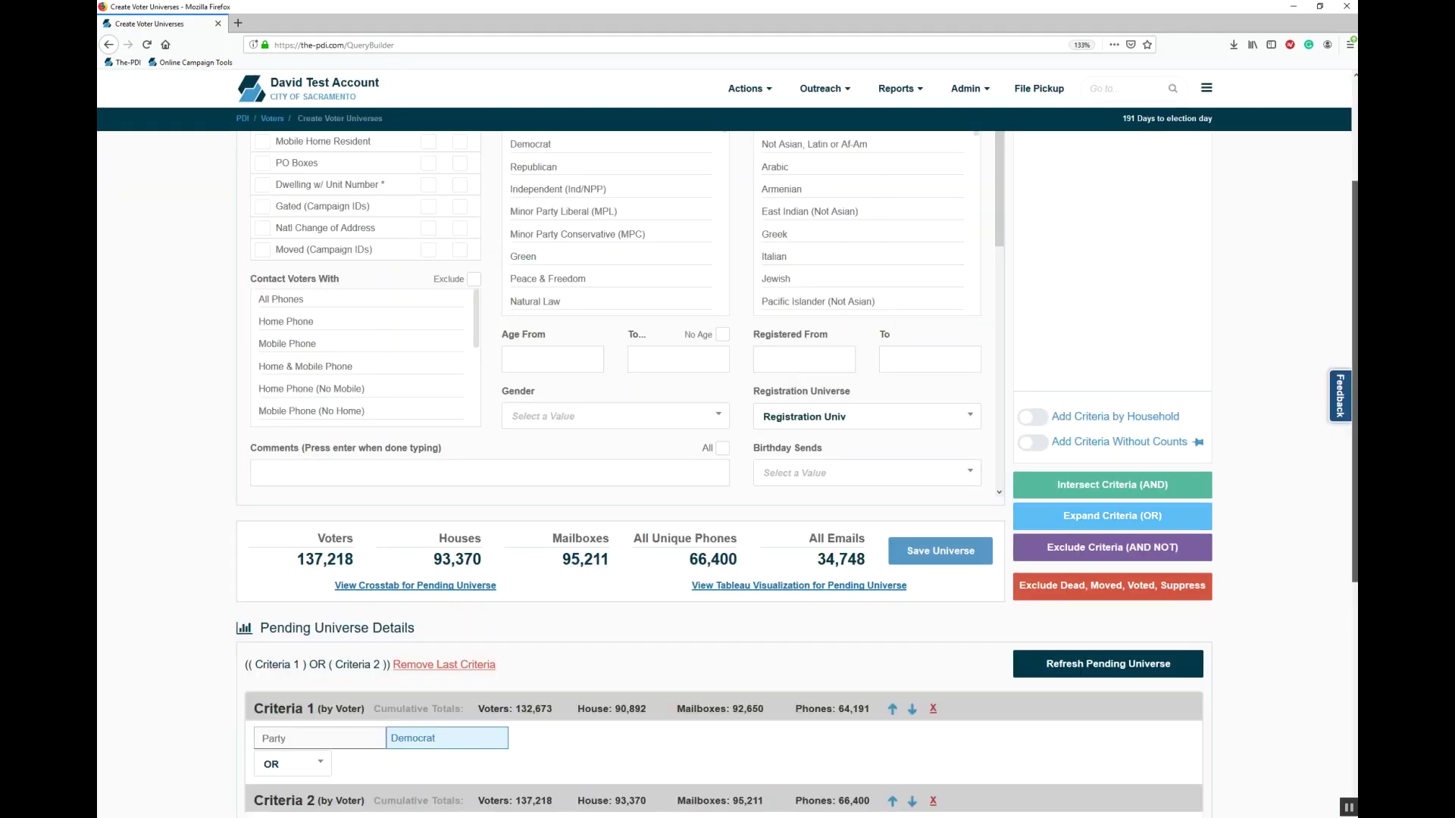
scroll(928, 659, down, 2)
click(933, 656)
scroll(1227, 507, up, 5)
scroll(1227, 506, down, 3)
click(1146, 617)
scroll(1147, 617, up, 4)
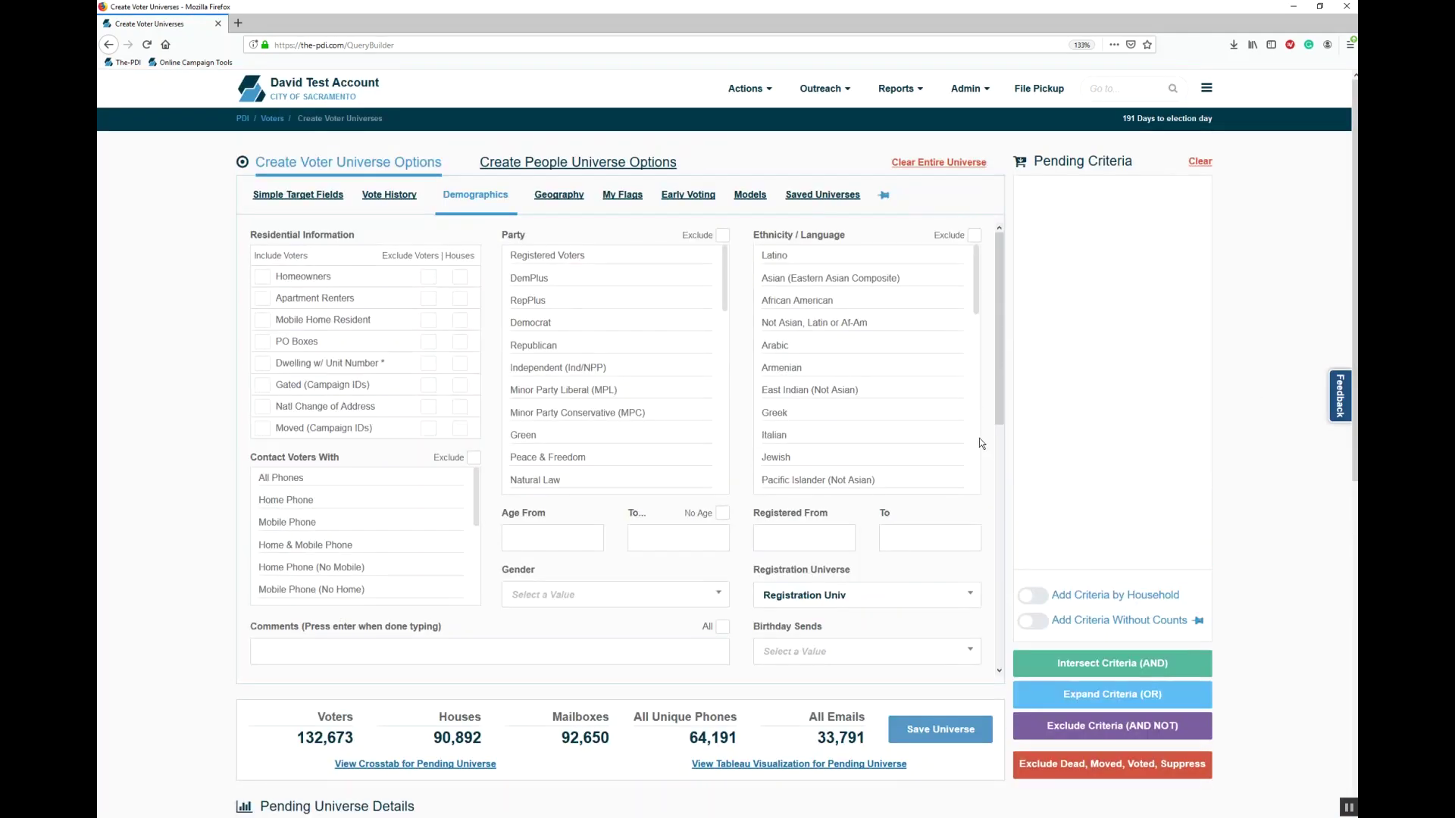
scroll(718, 623, down, 7)
scroll(769, 397, up, 7)
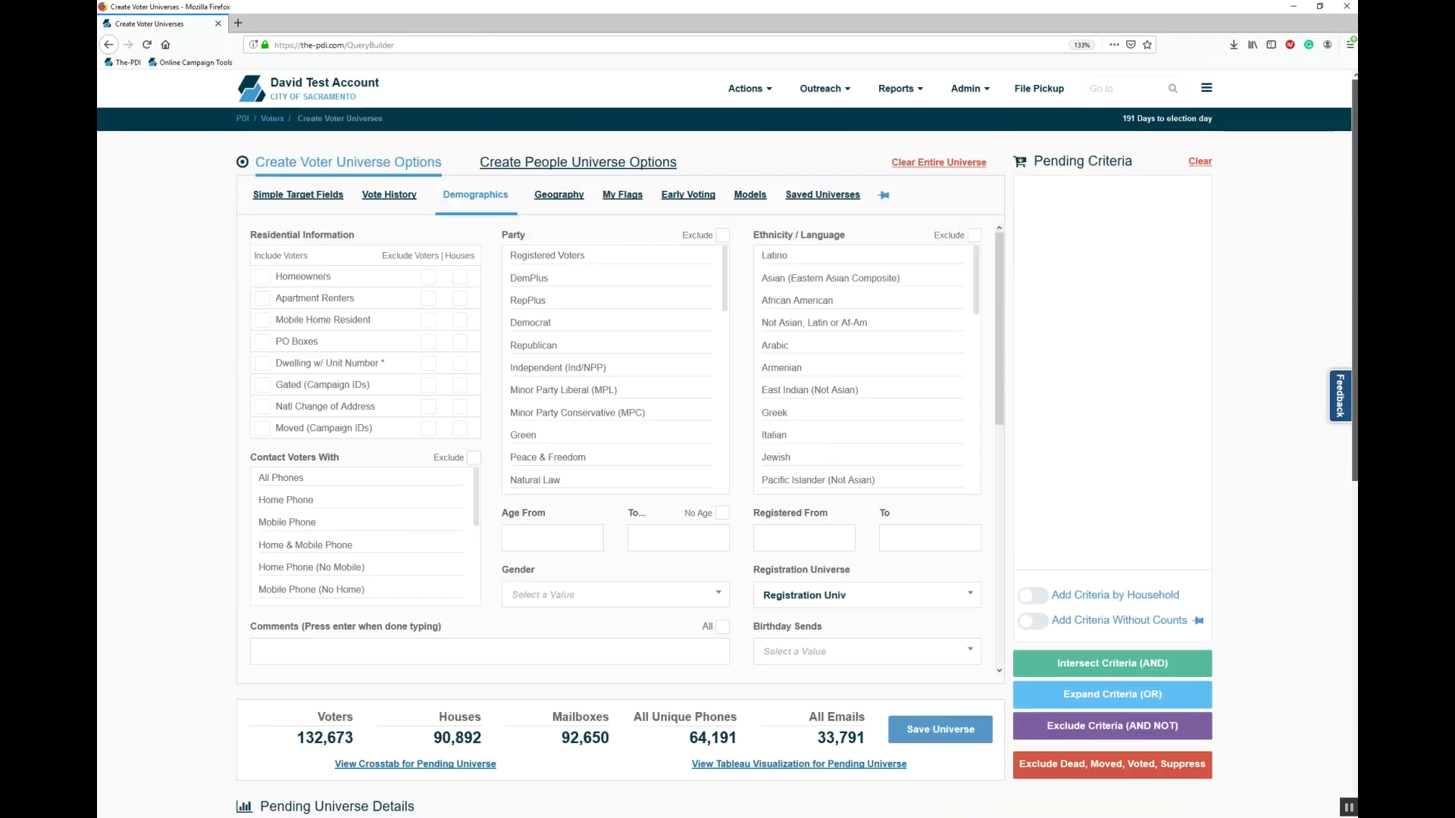
Step: Intersect Republican households with Democrats, then remove that criterion, keeping household mode on
click(568, 349)
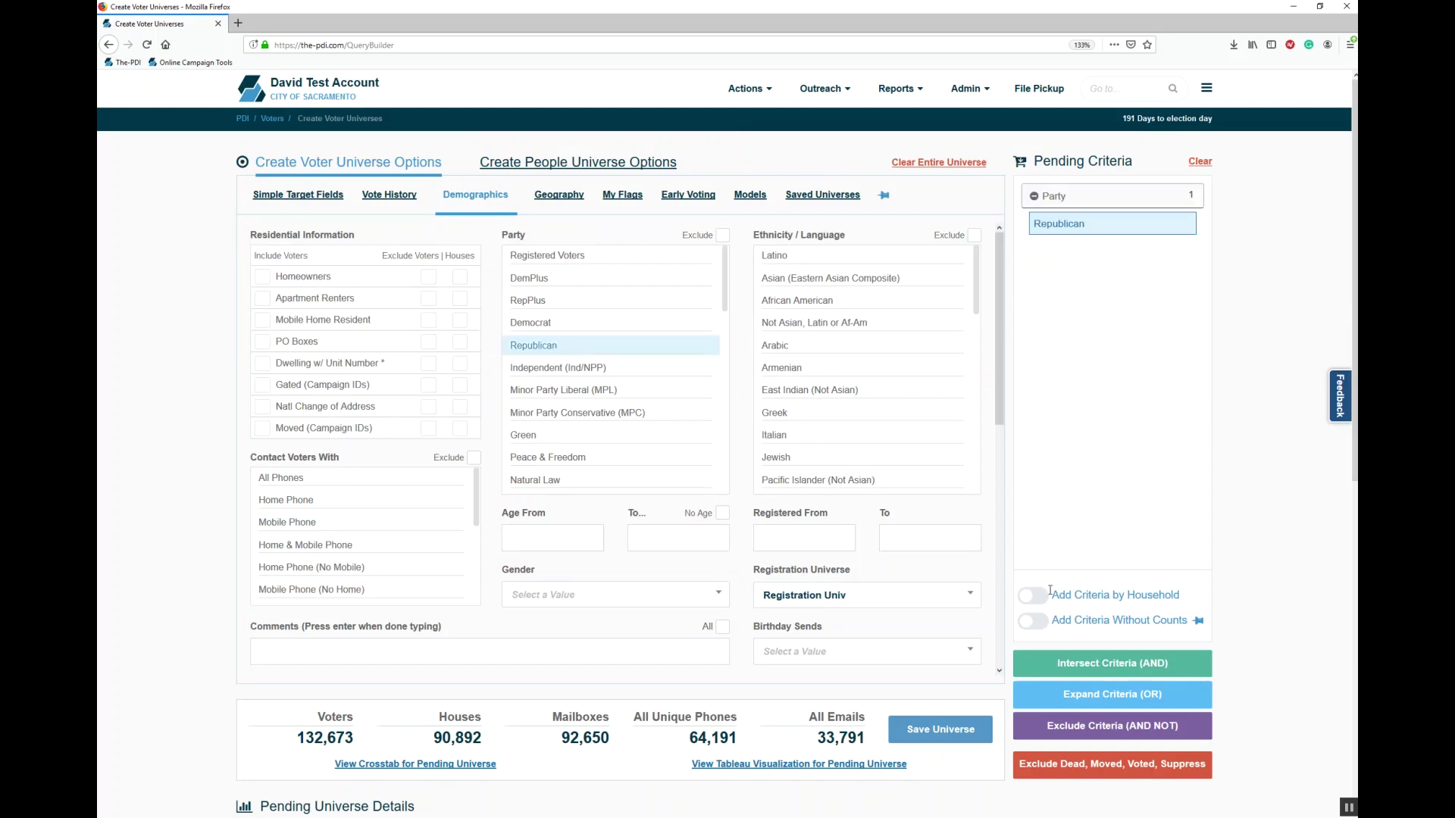
click(1042, 604)
click(1091, 671)
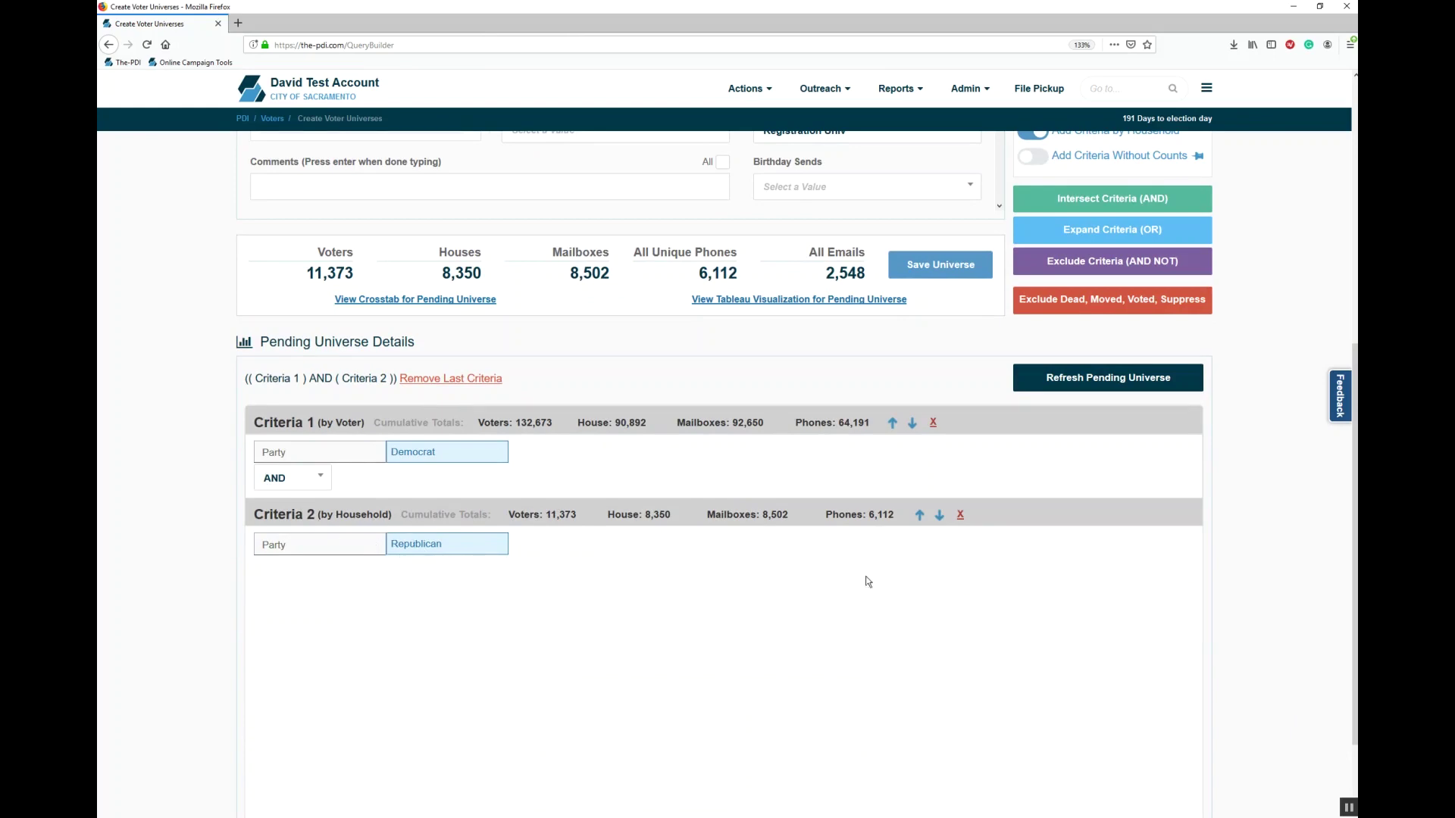
click(960, 514)
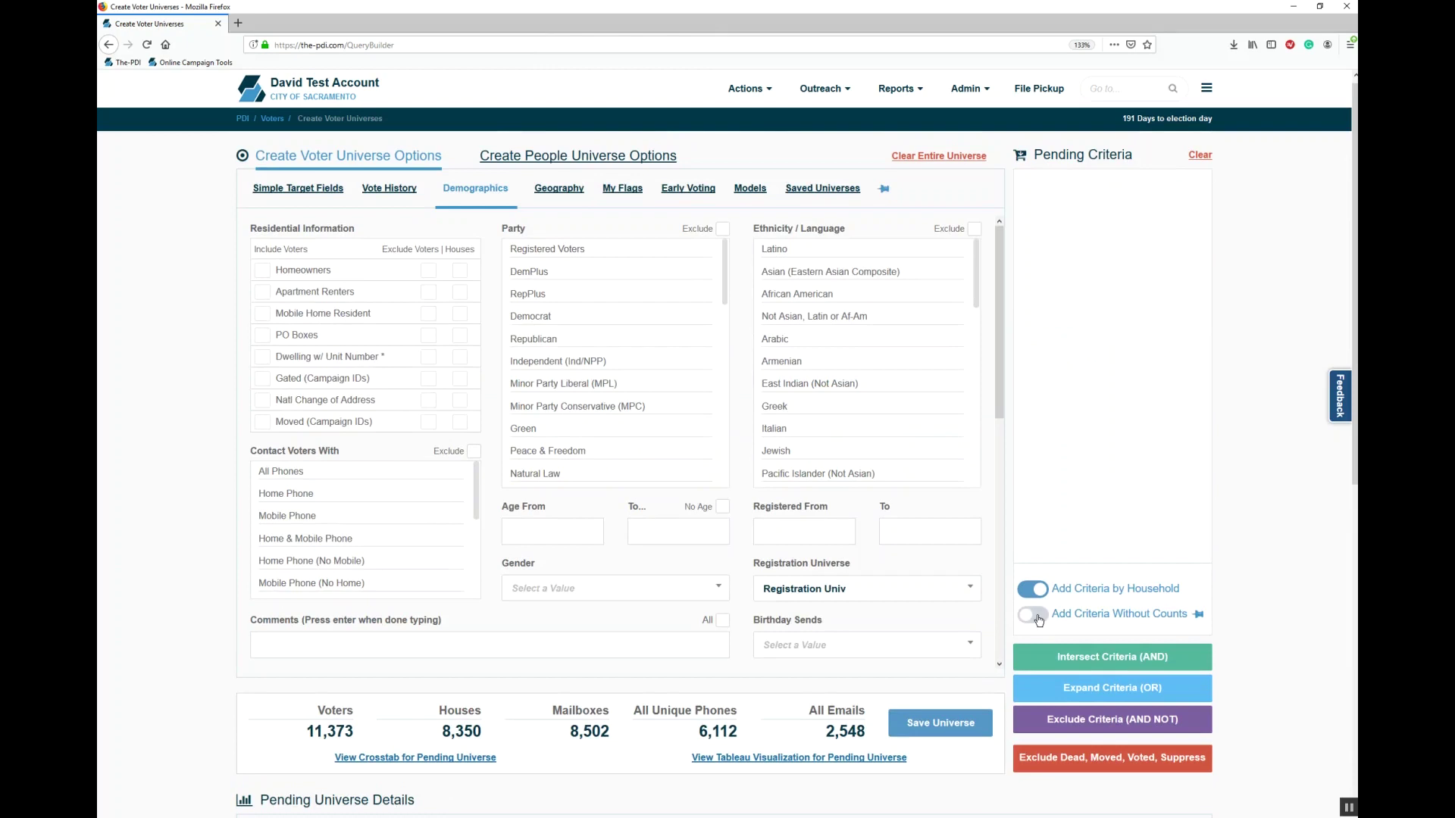
Step: With counts off, AND households that are African American or Not Asian, Latin or Af-Am
click(1034, 615)
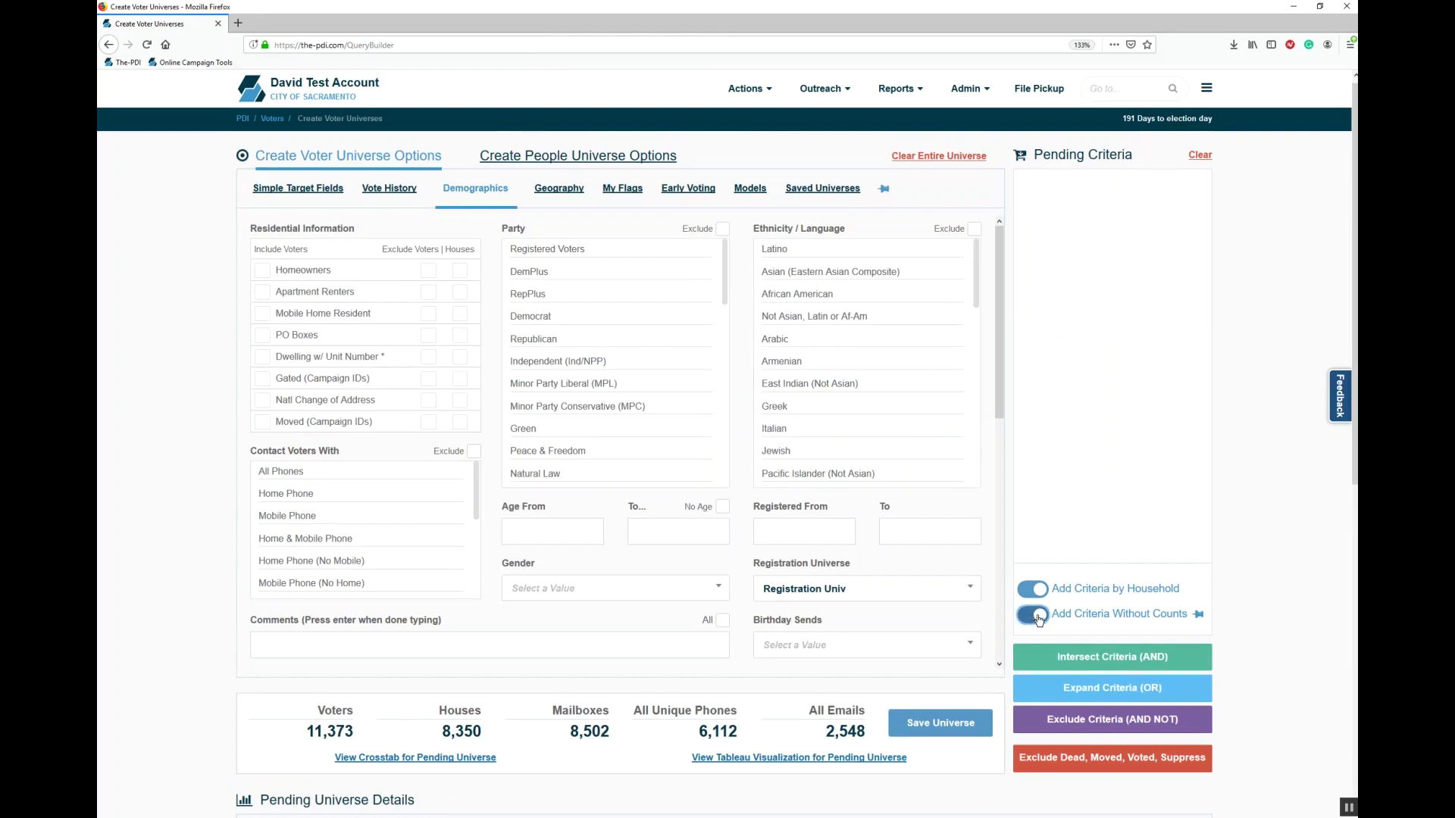
click(796, 296)
click(798, 318)
click(1112, 656)
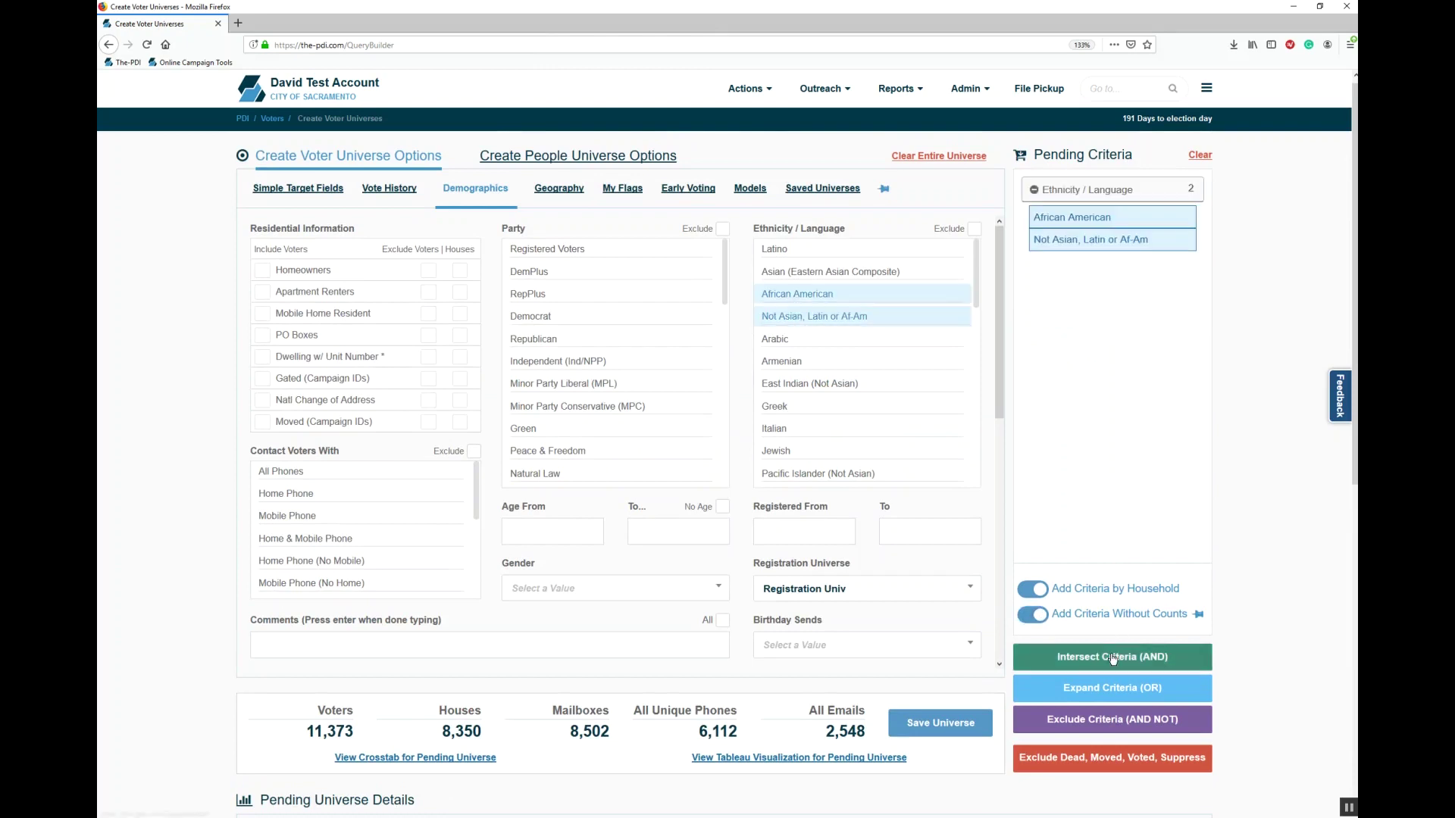
Step: OR in Greek households, restore counts to 101,830 voters, and begin saving the universe
scroll(875, 315, down, 2)
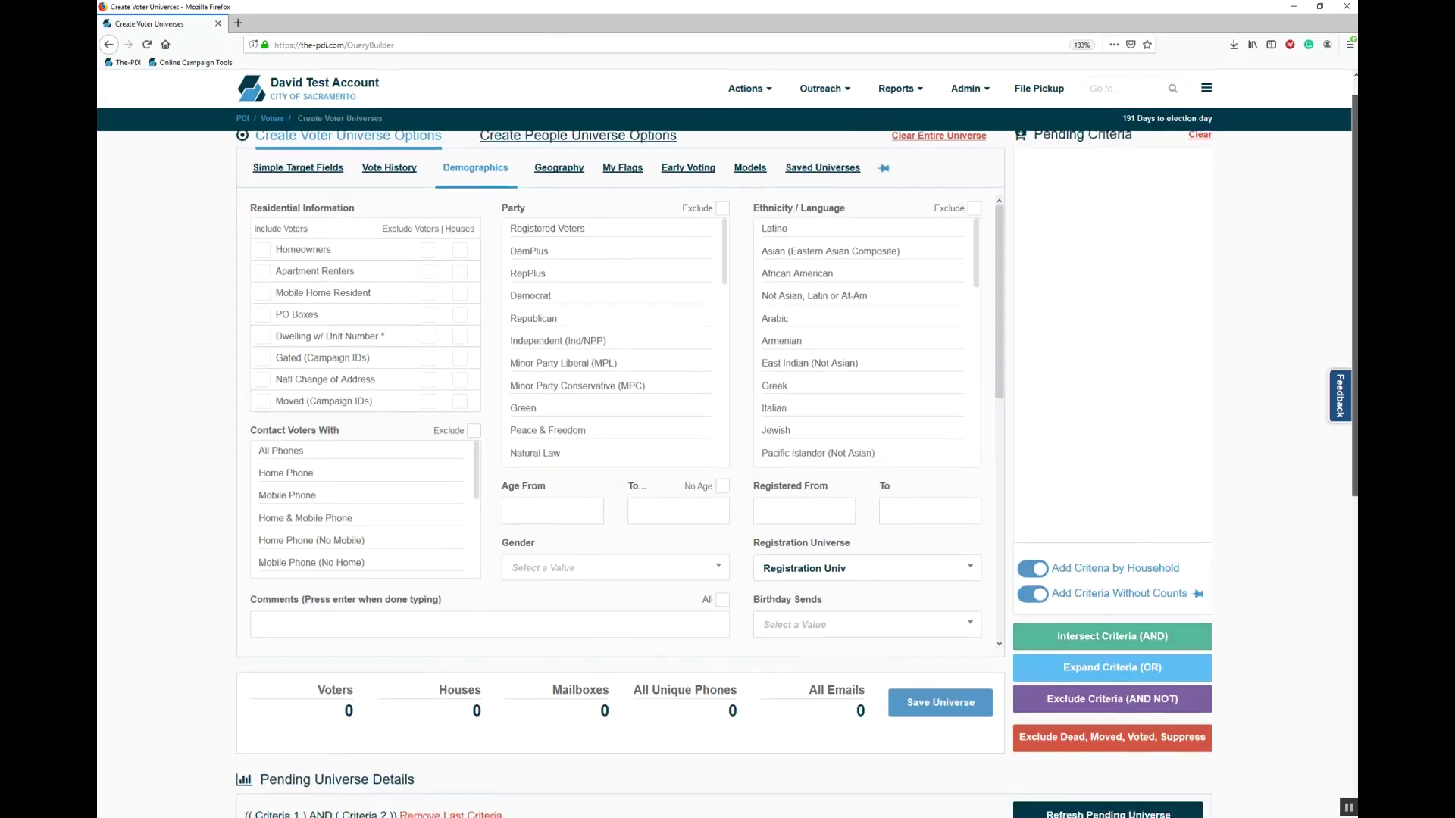
click(875, 315)
click(1065, 602)
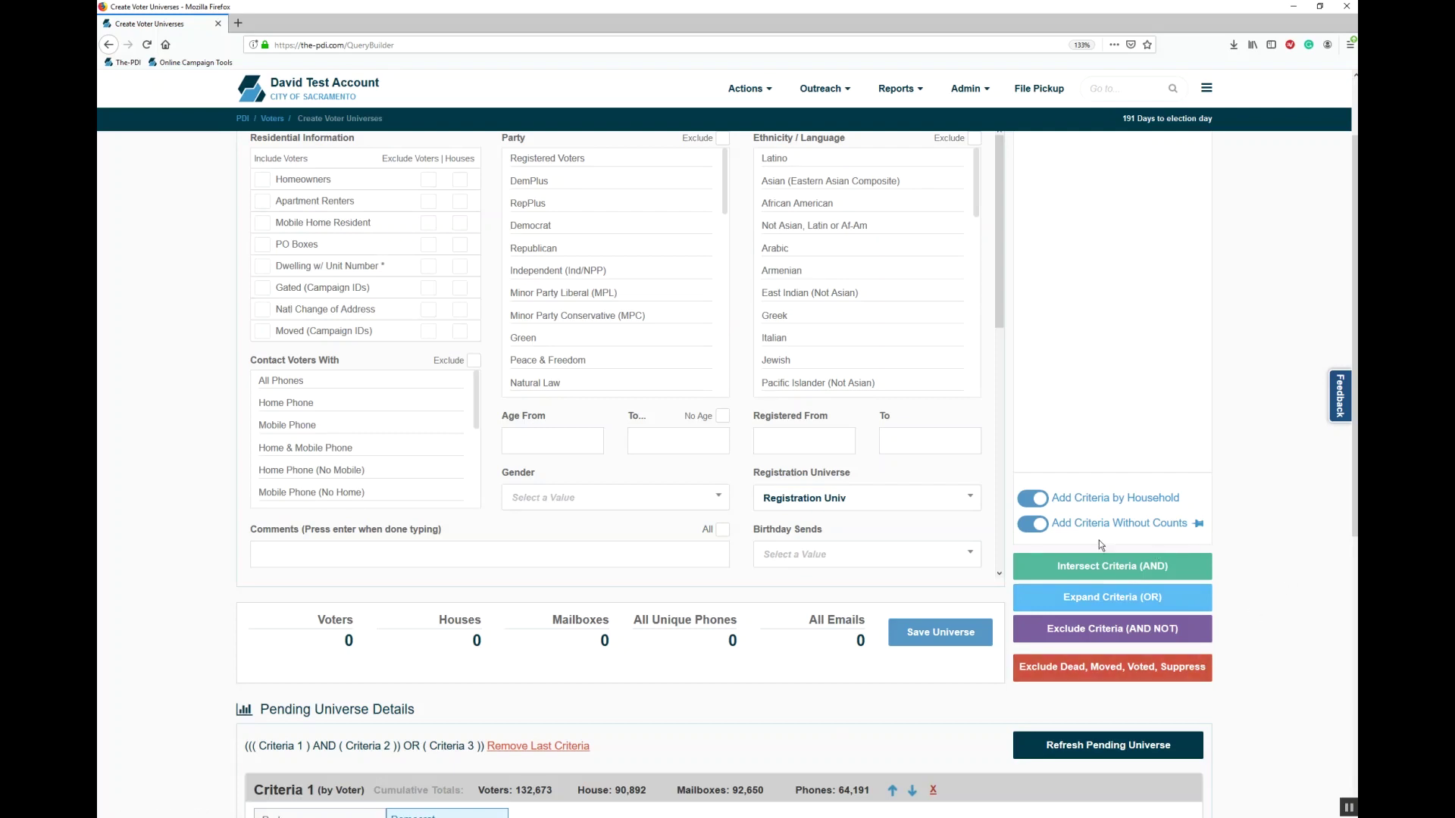
click(1034, 524)
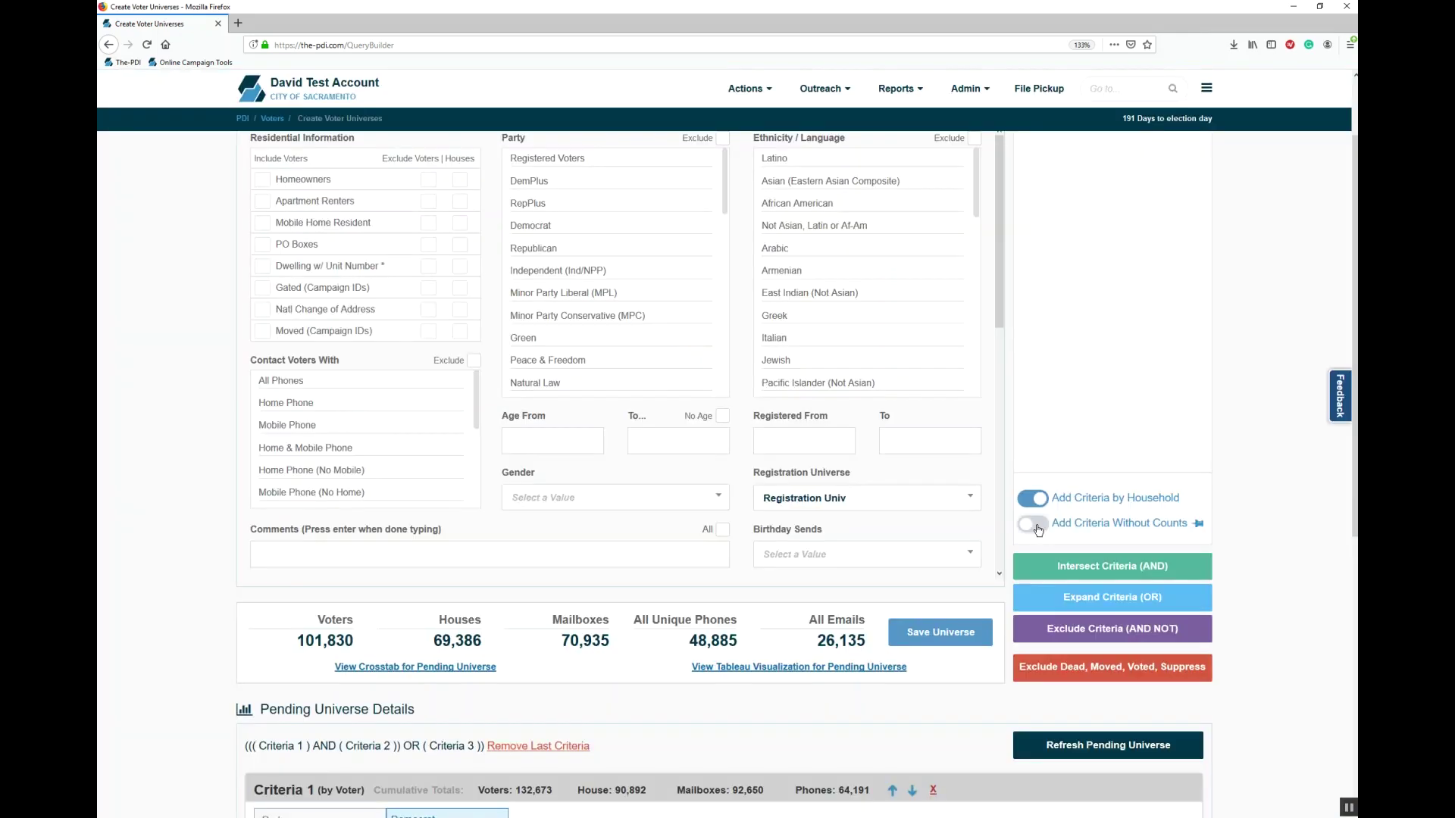
drag(1355, 444, 1355, 643)
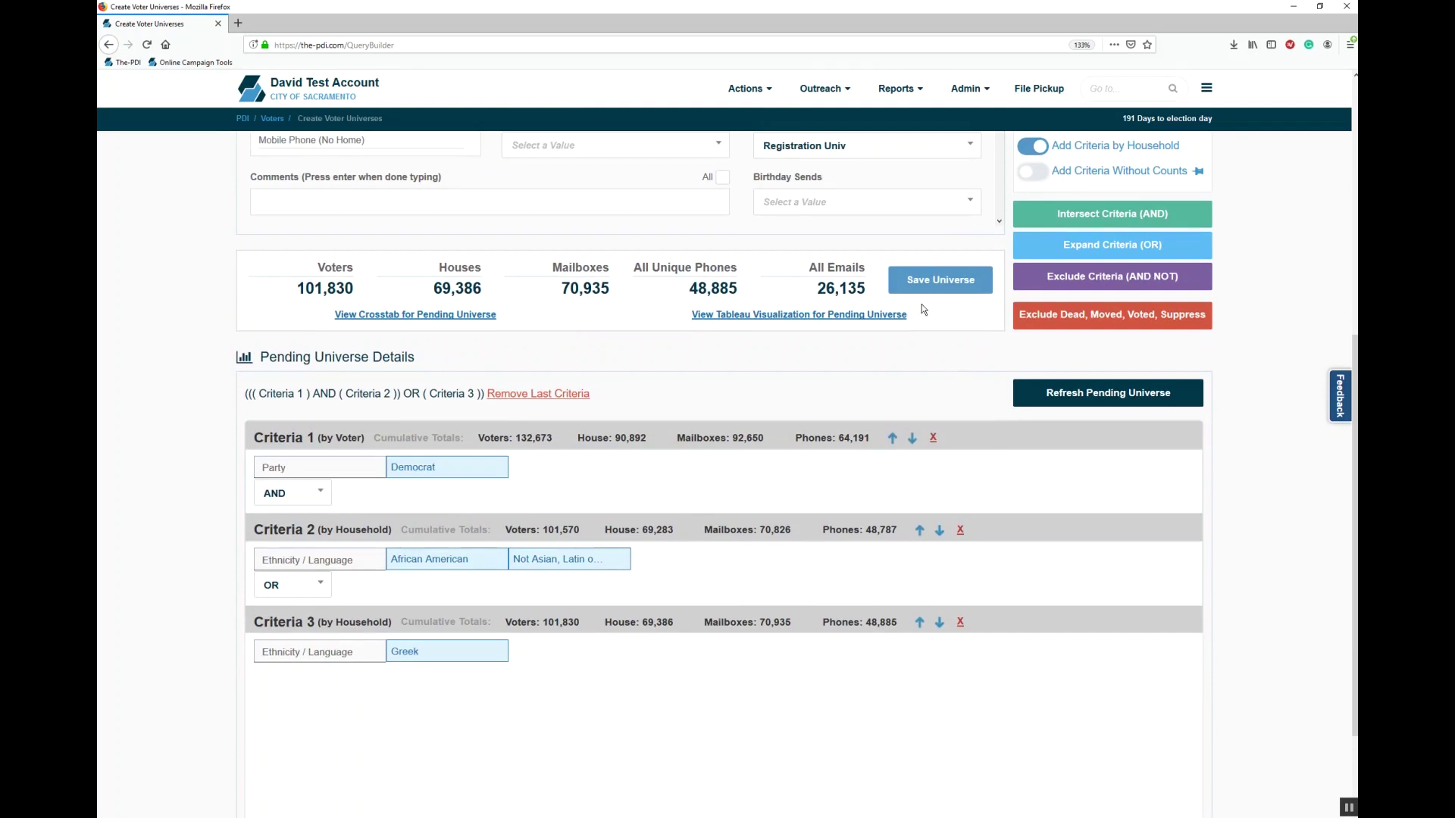
click(916, 281)
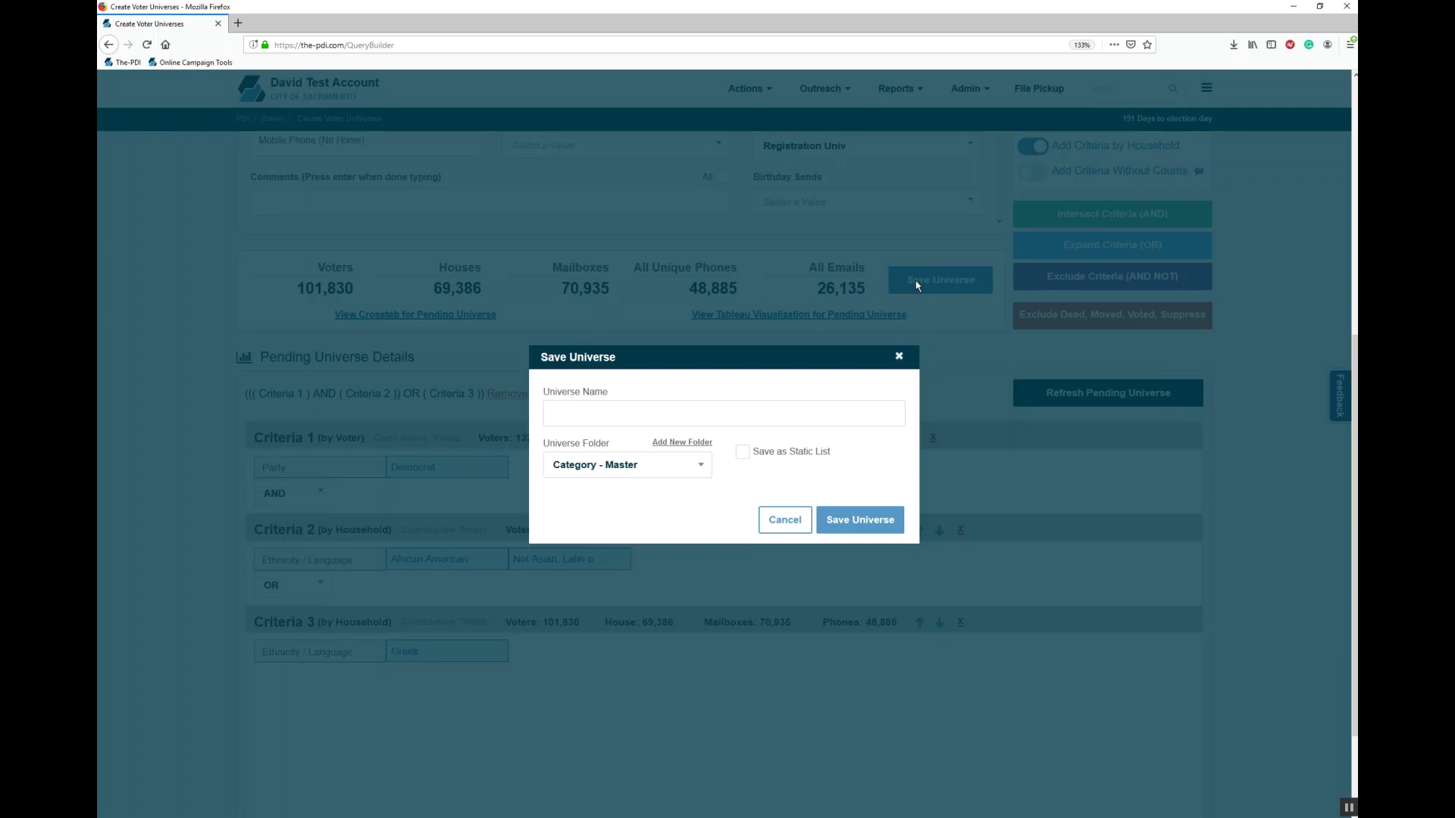
Step: Name the universe 'My Universe', browse folders, cancel a new folder, and close the dialog unsaved
text(My Universe)
click(649, 473)
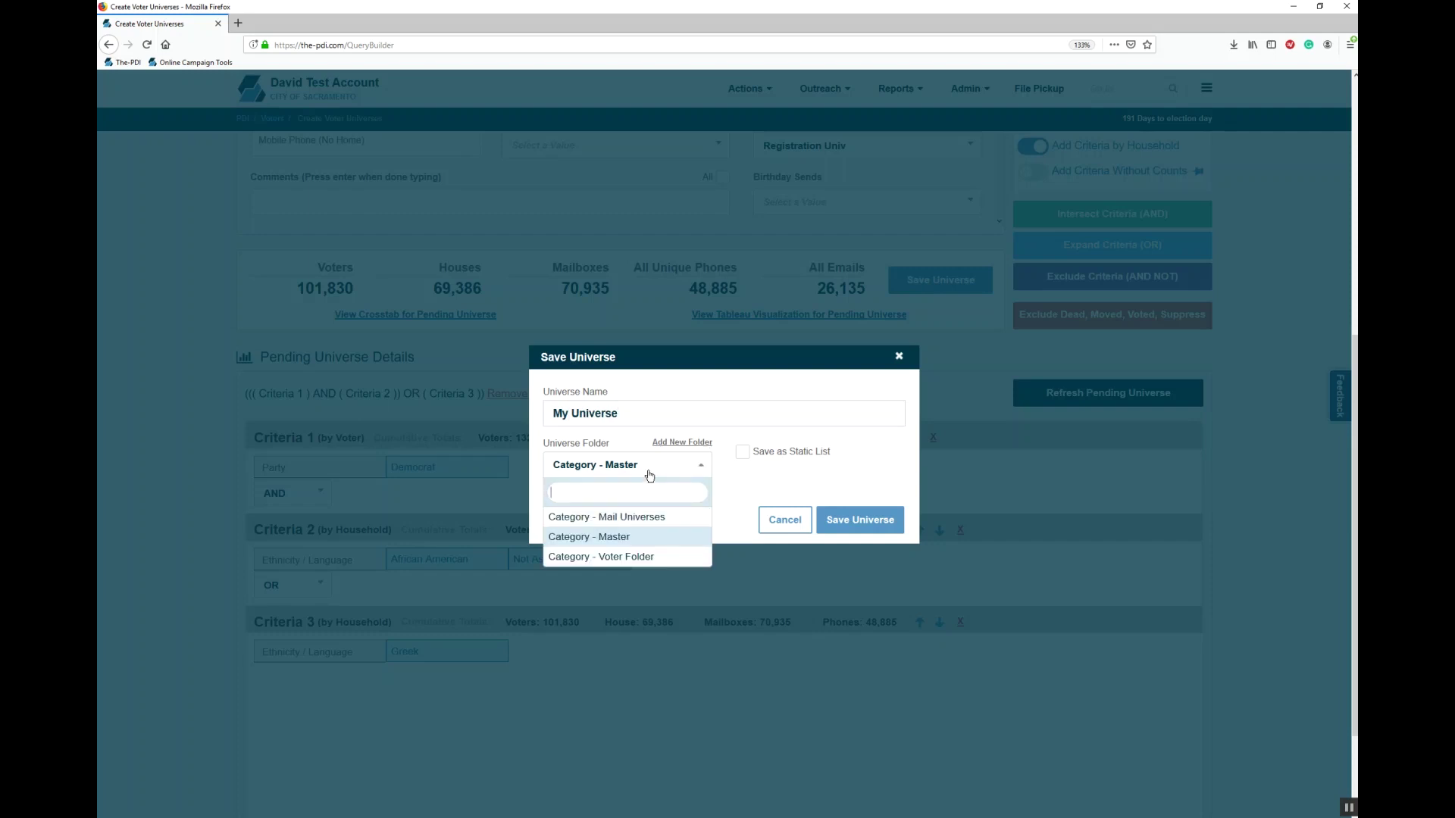
click(649, 475)
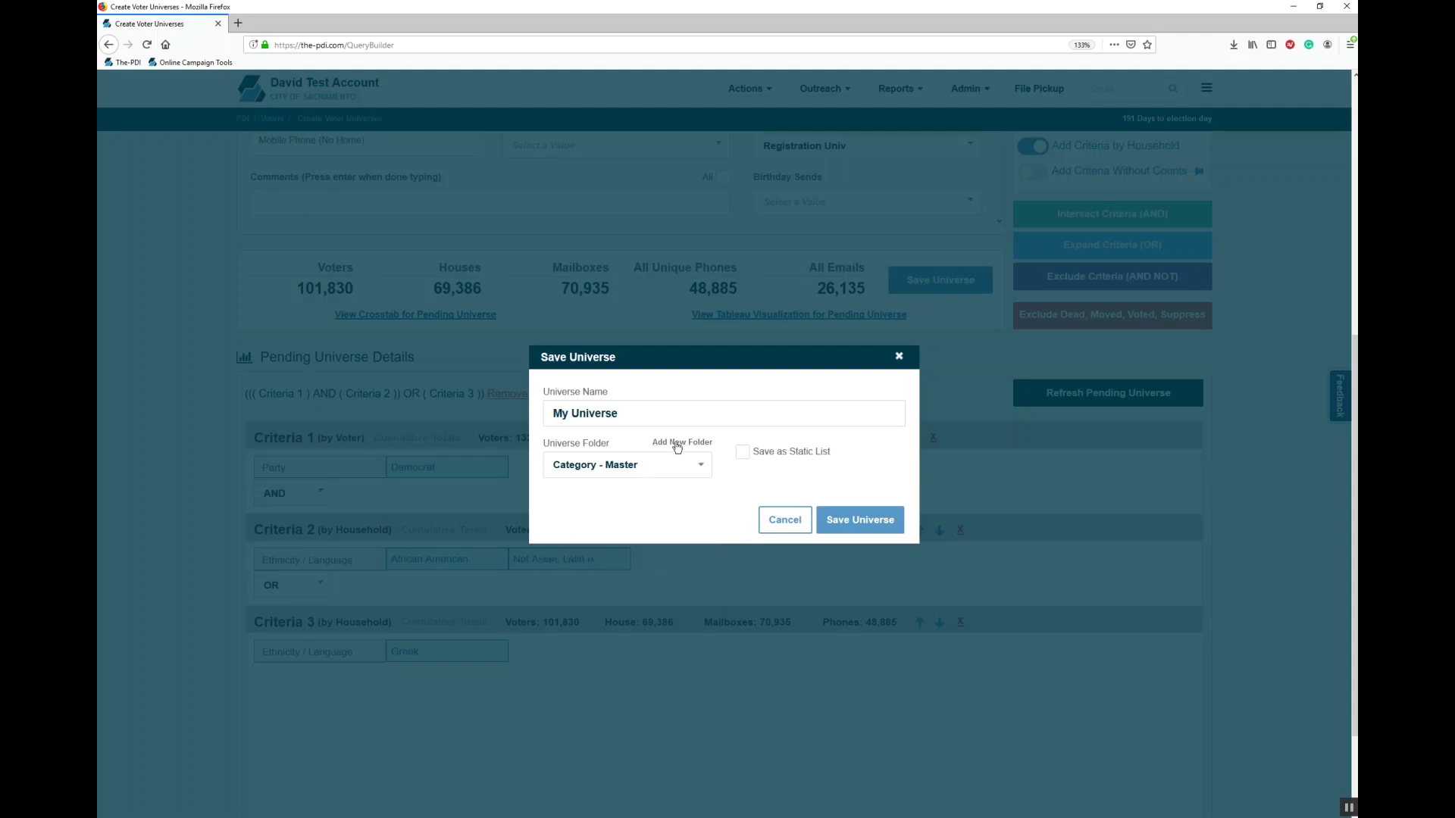
click(676, 444)
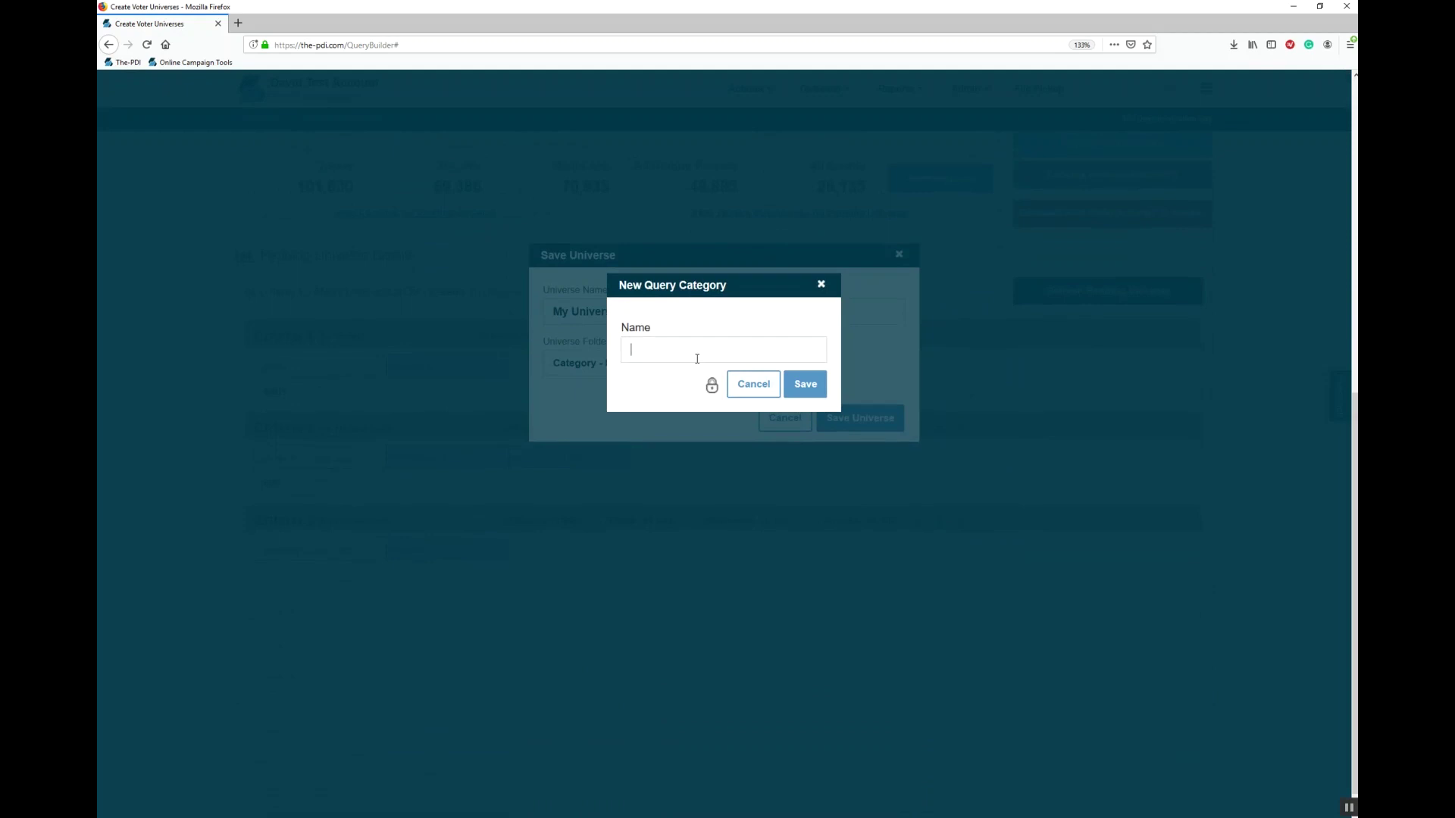
click(750, 388)
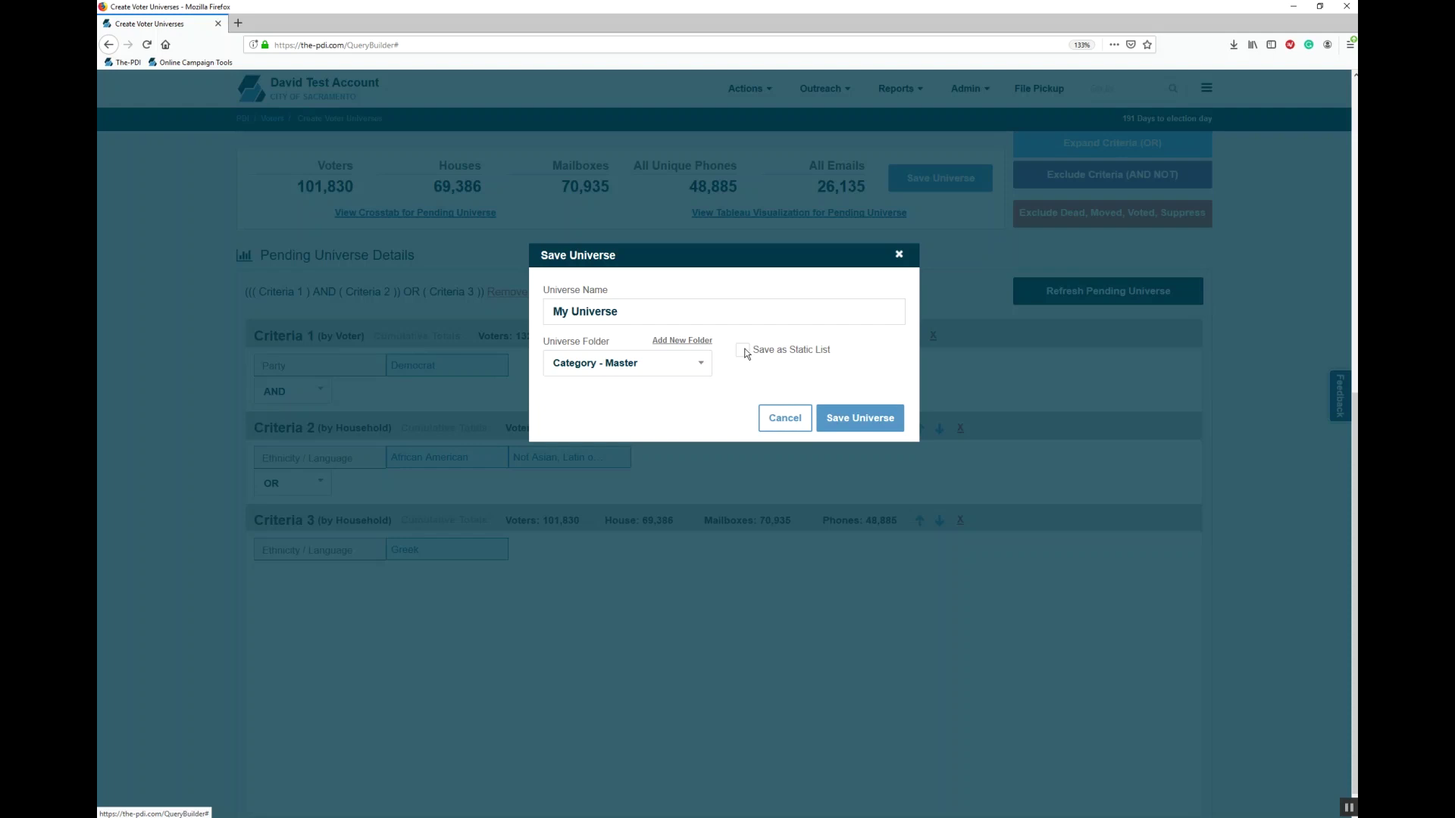
click(784, 417)
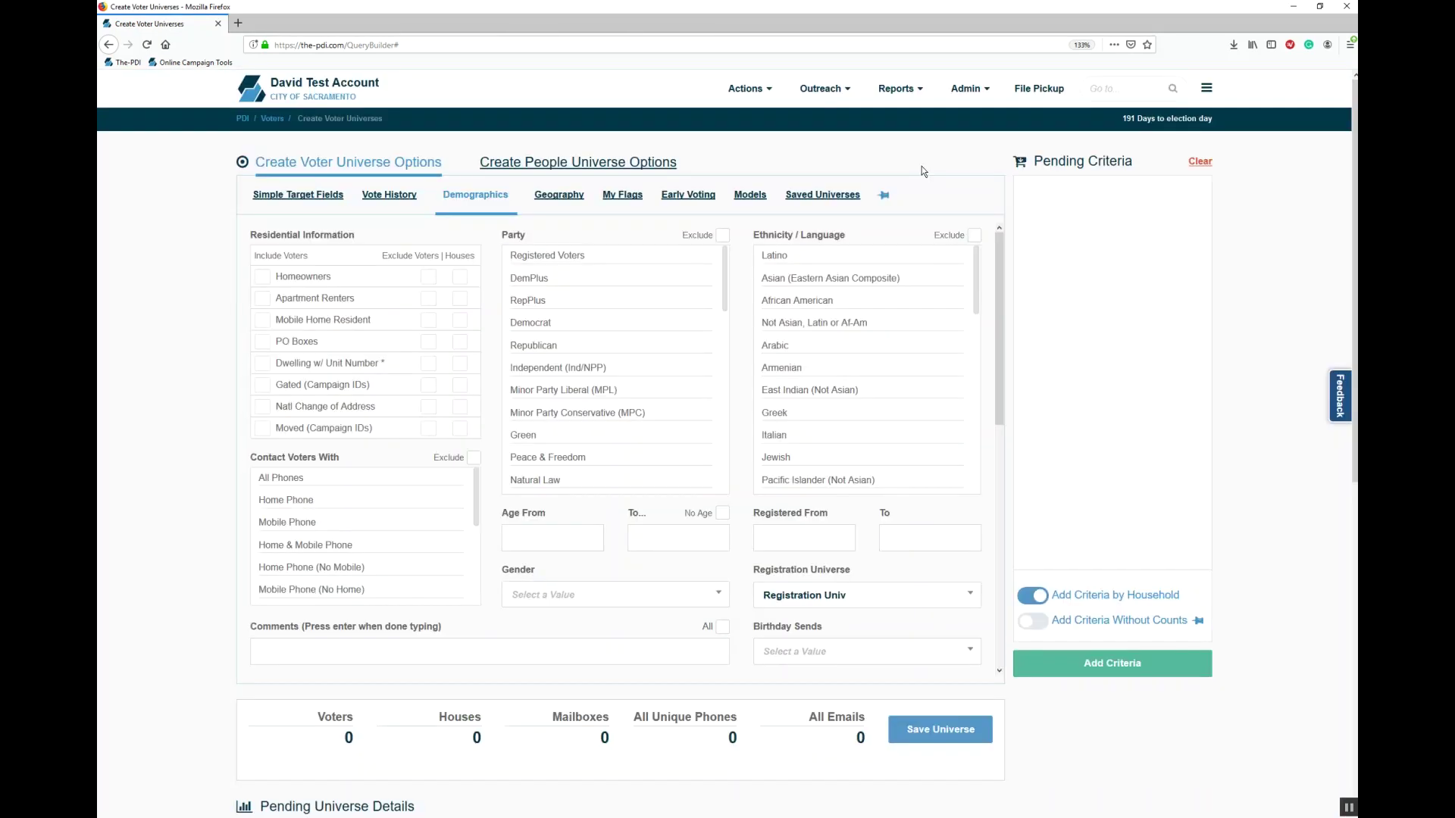
mouse_move(751, 106)
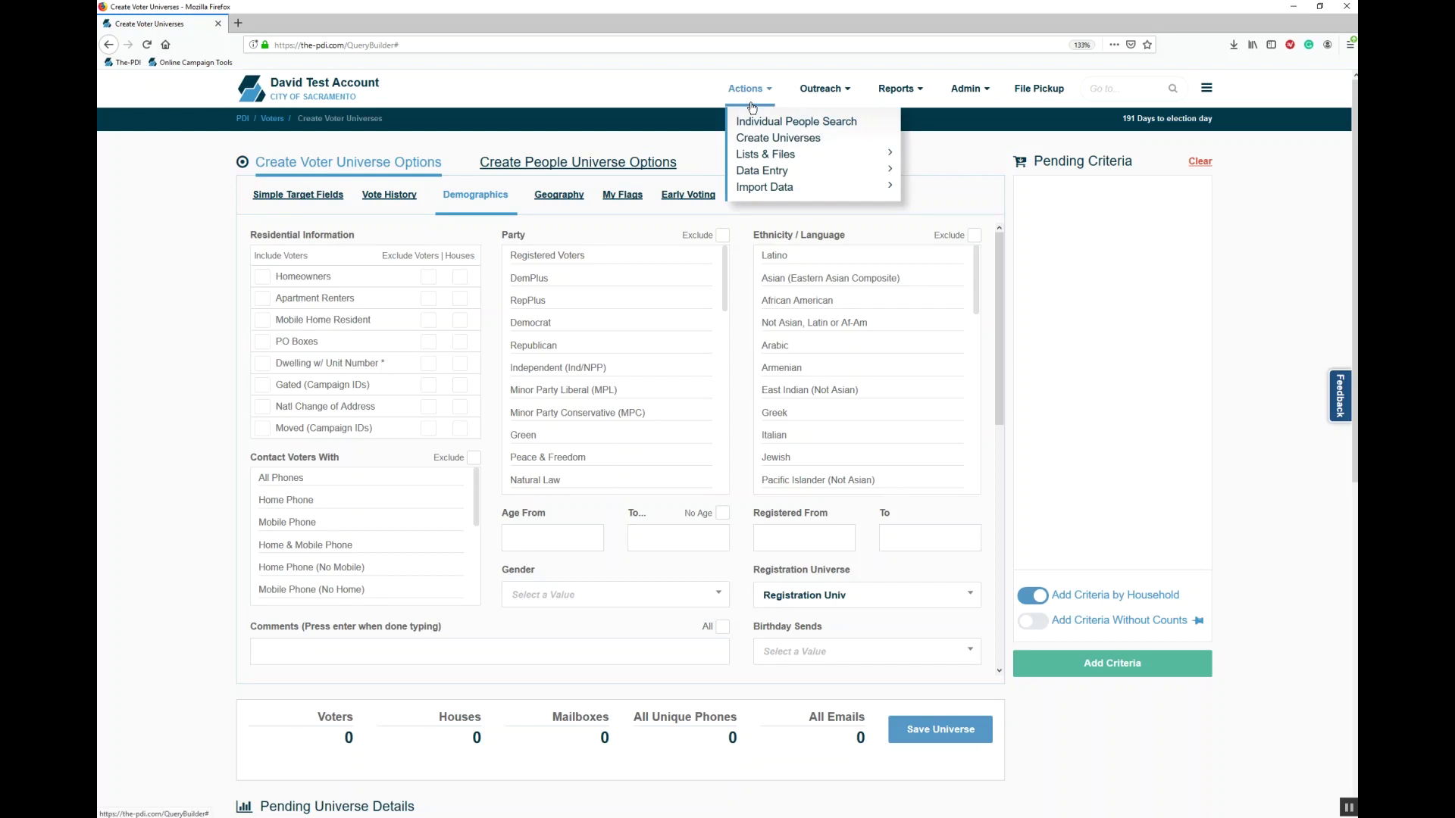
Step: Start a new Process Lists and Files entry named My Walk List, typed Printable Walk Lists
mouse_move(789, 155)
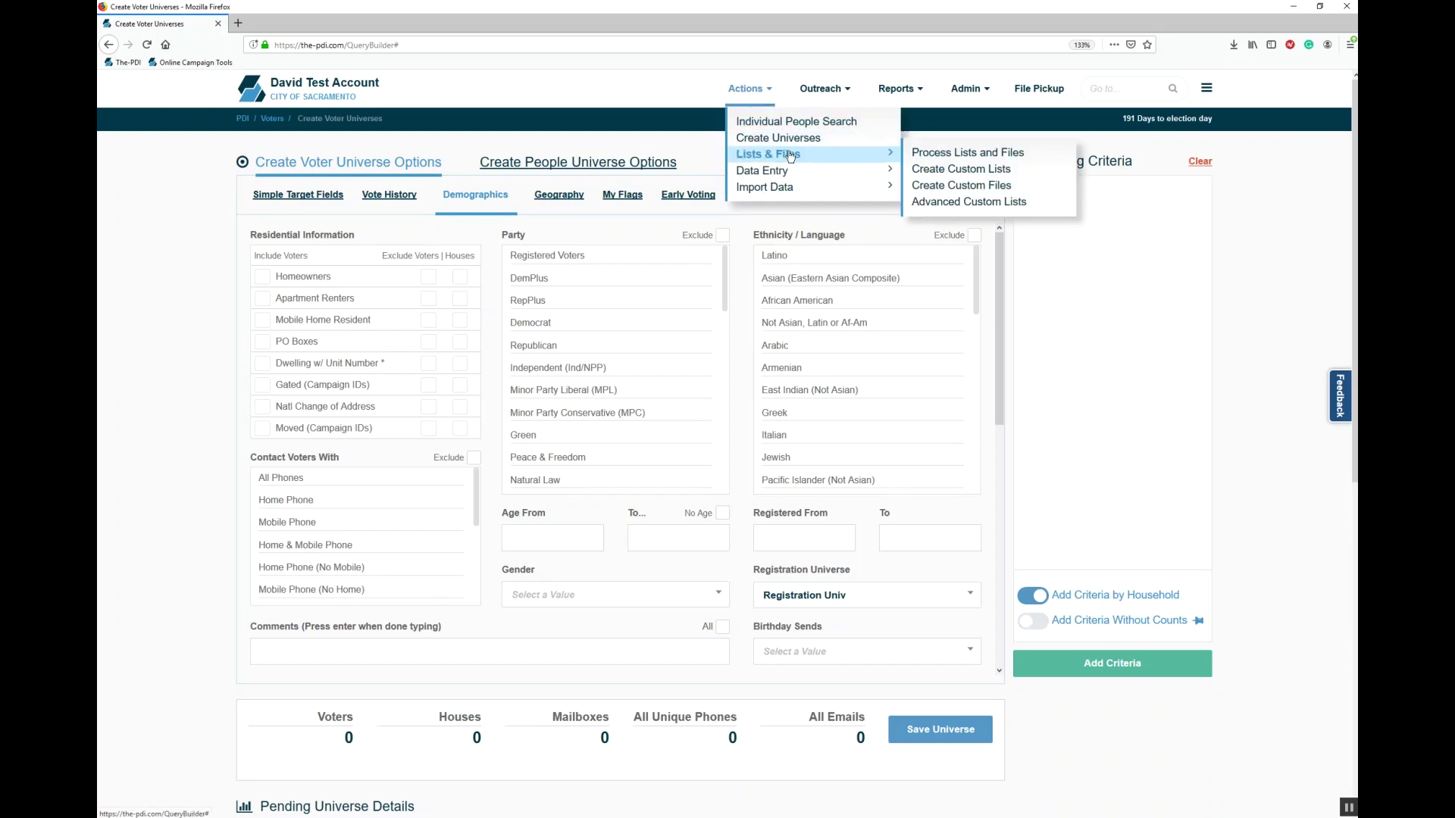
click(938, 155)
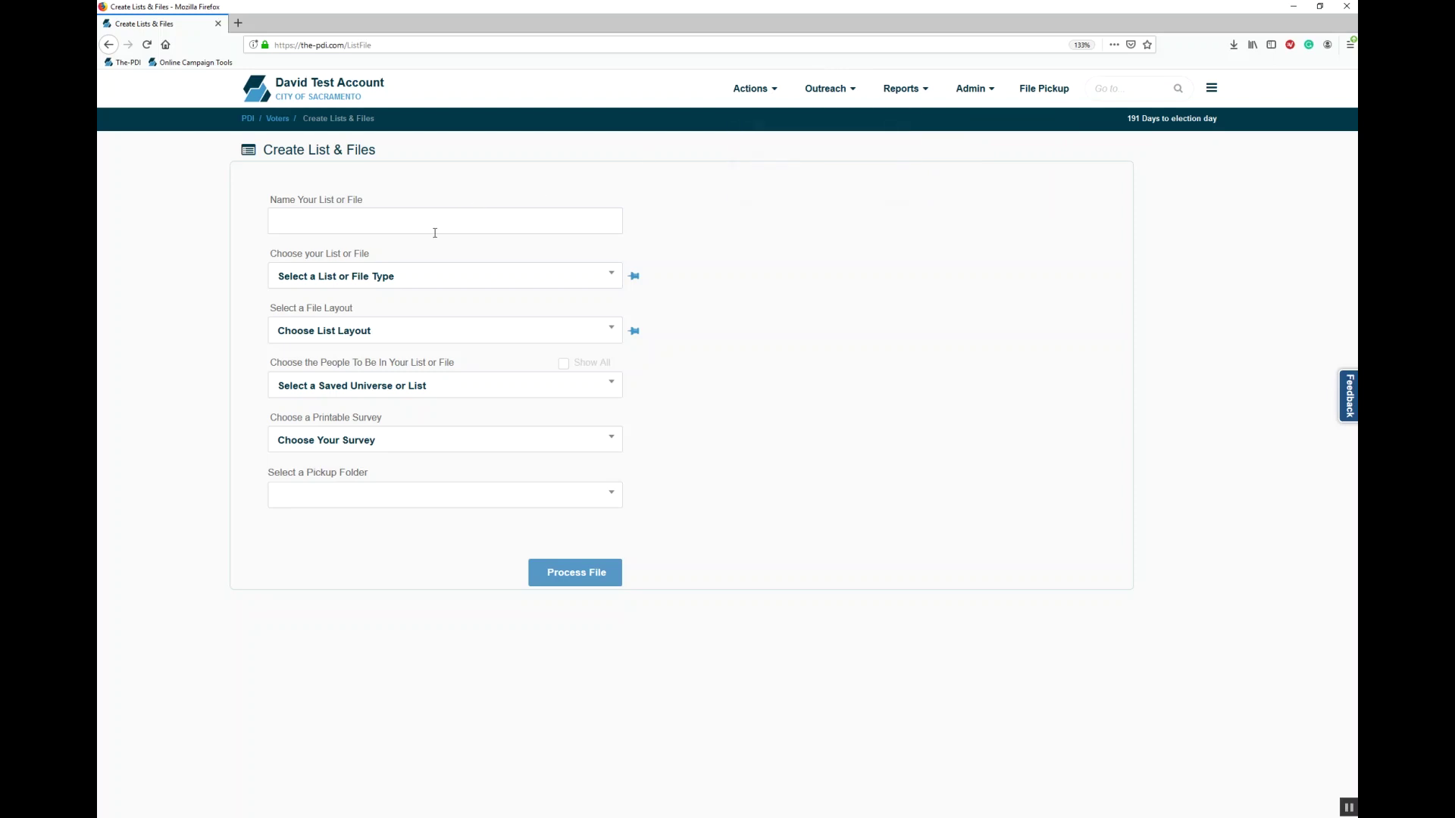
text(My Walk List)
click(405, 284)
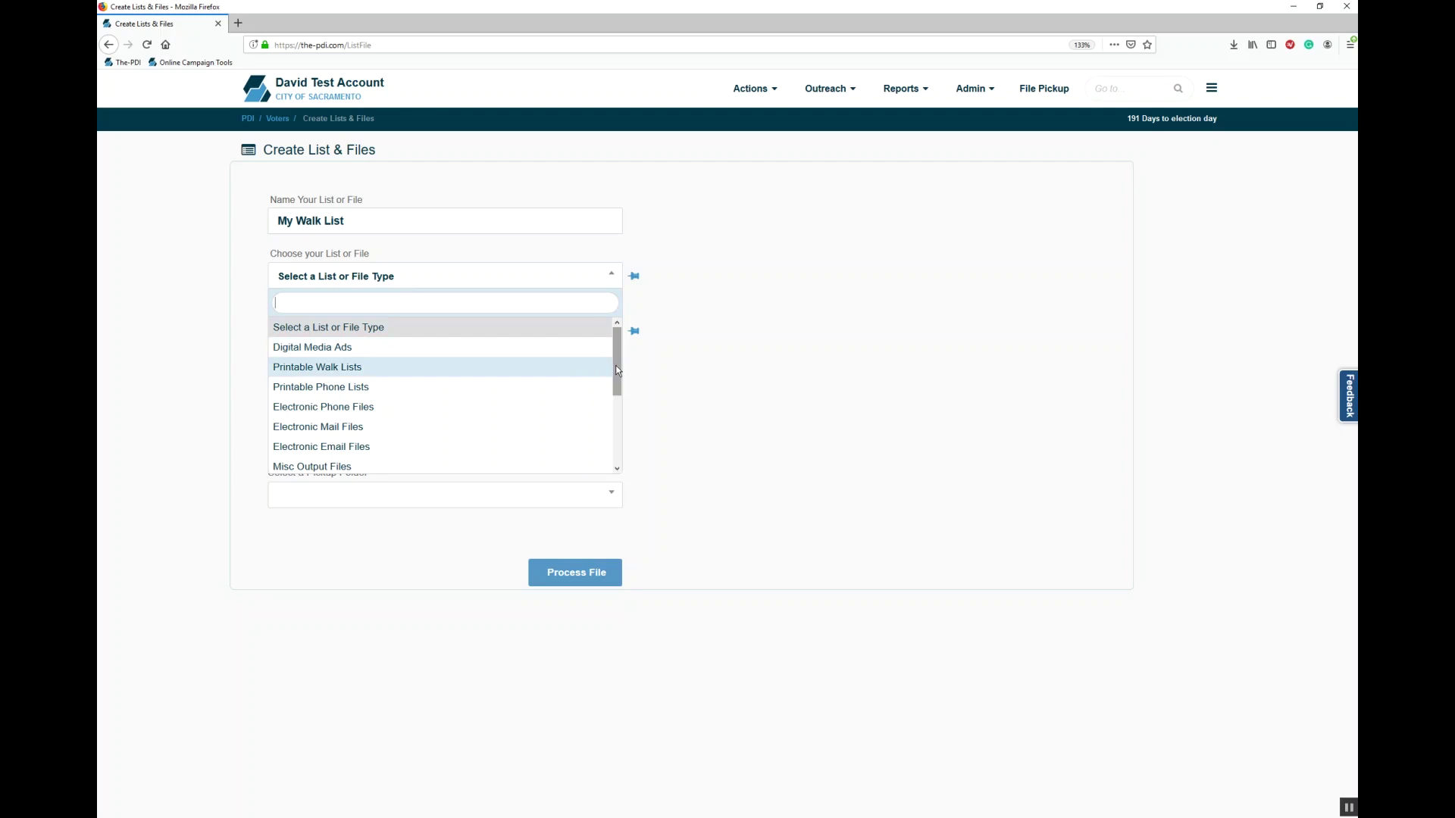
drag(616, 370, 638, 460)
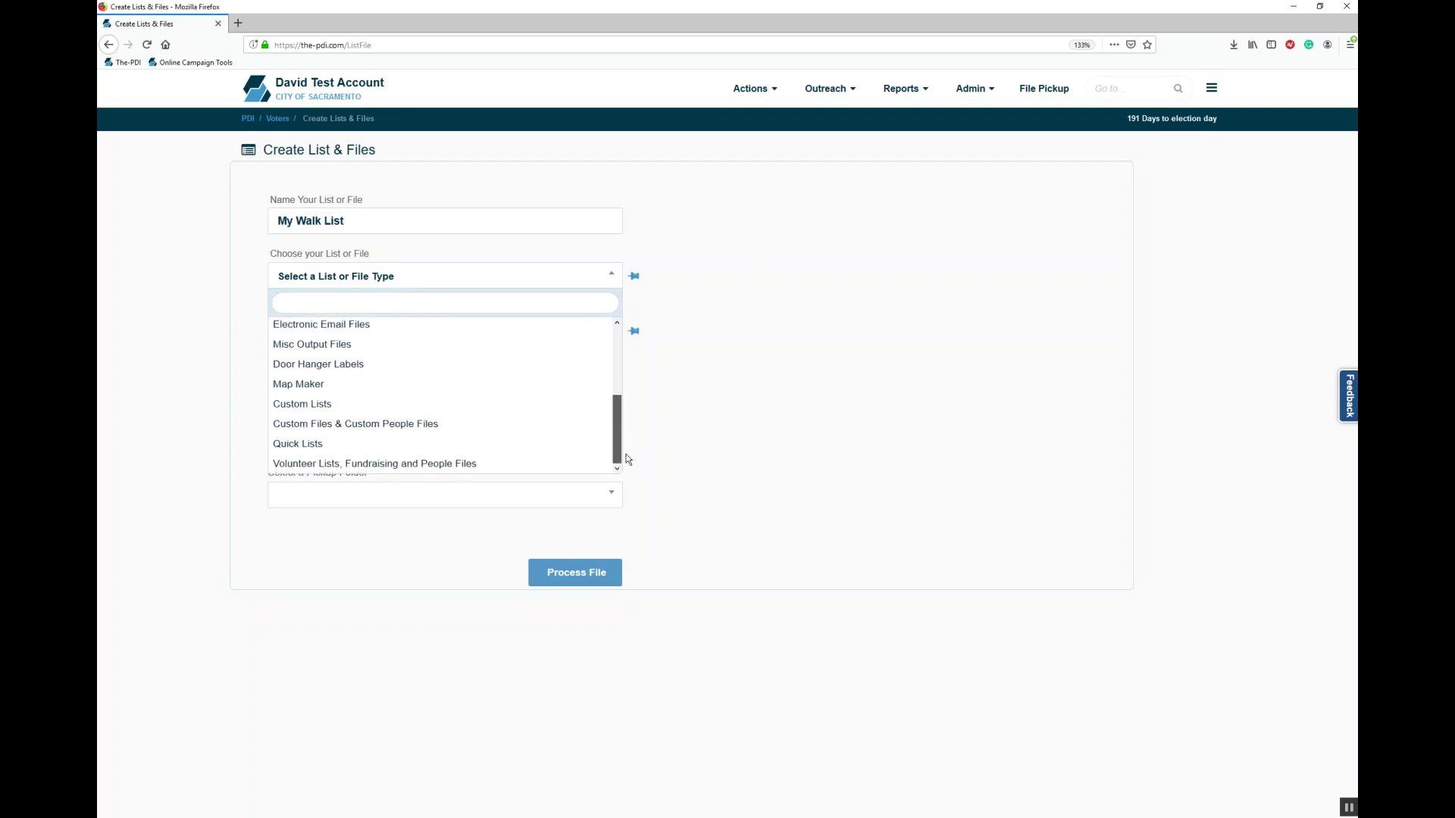
scroll(531, 364, up, 4)
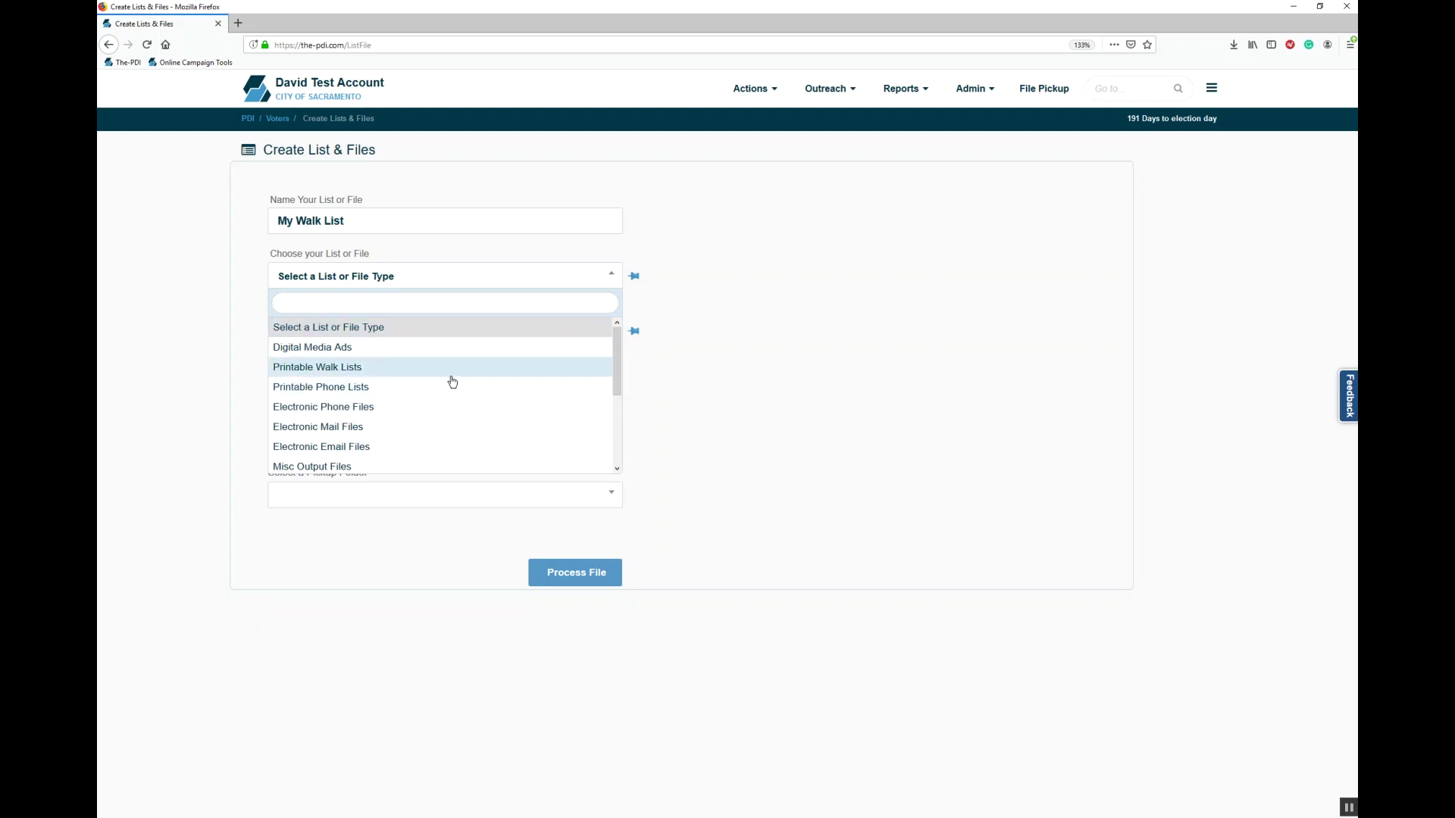
click(421, 371)
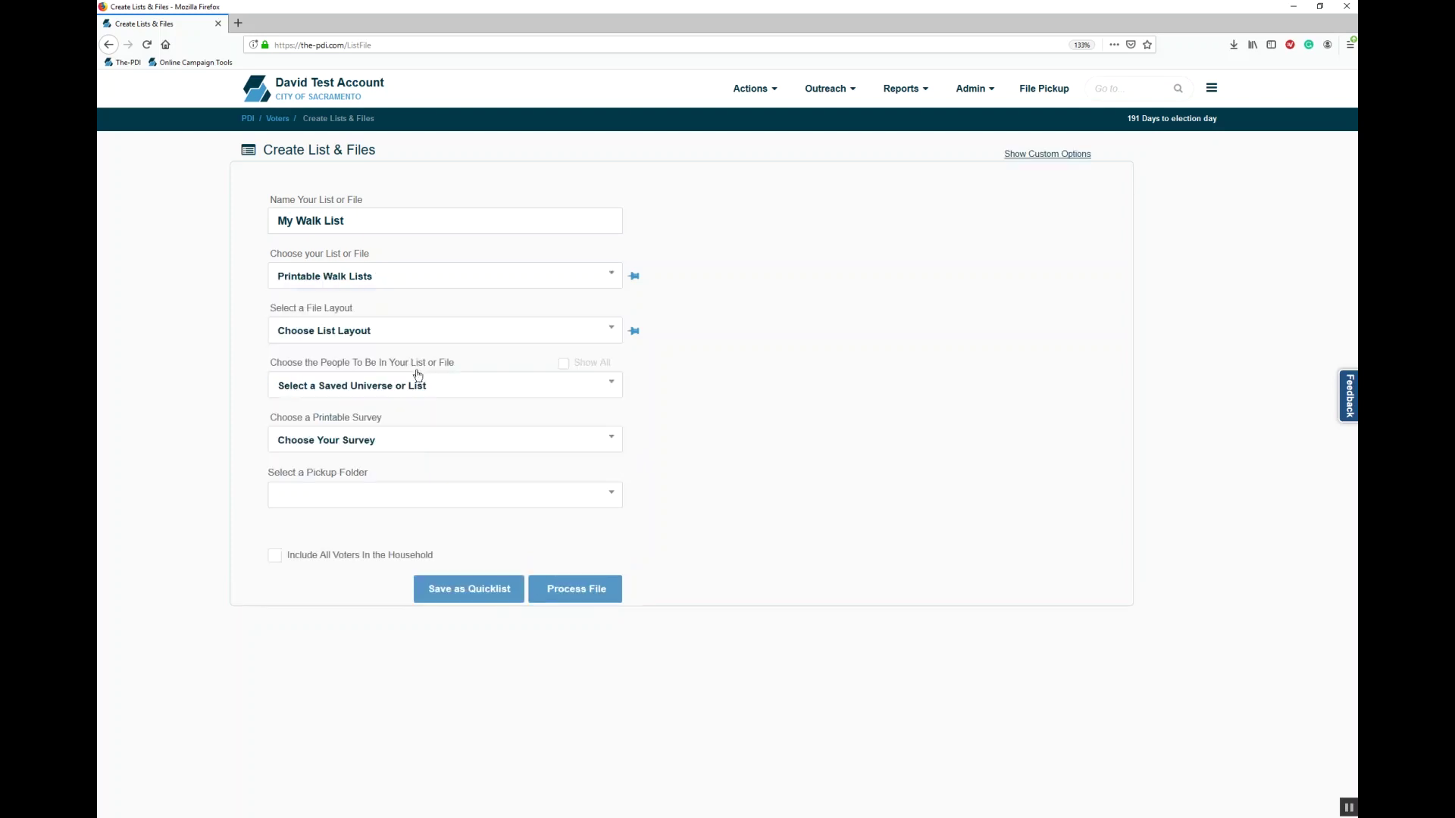
Step: Choose the Walk List O/E (Survey Questions) layout and the (Voter Folder) Dems universe
click(355, 335)
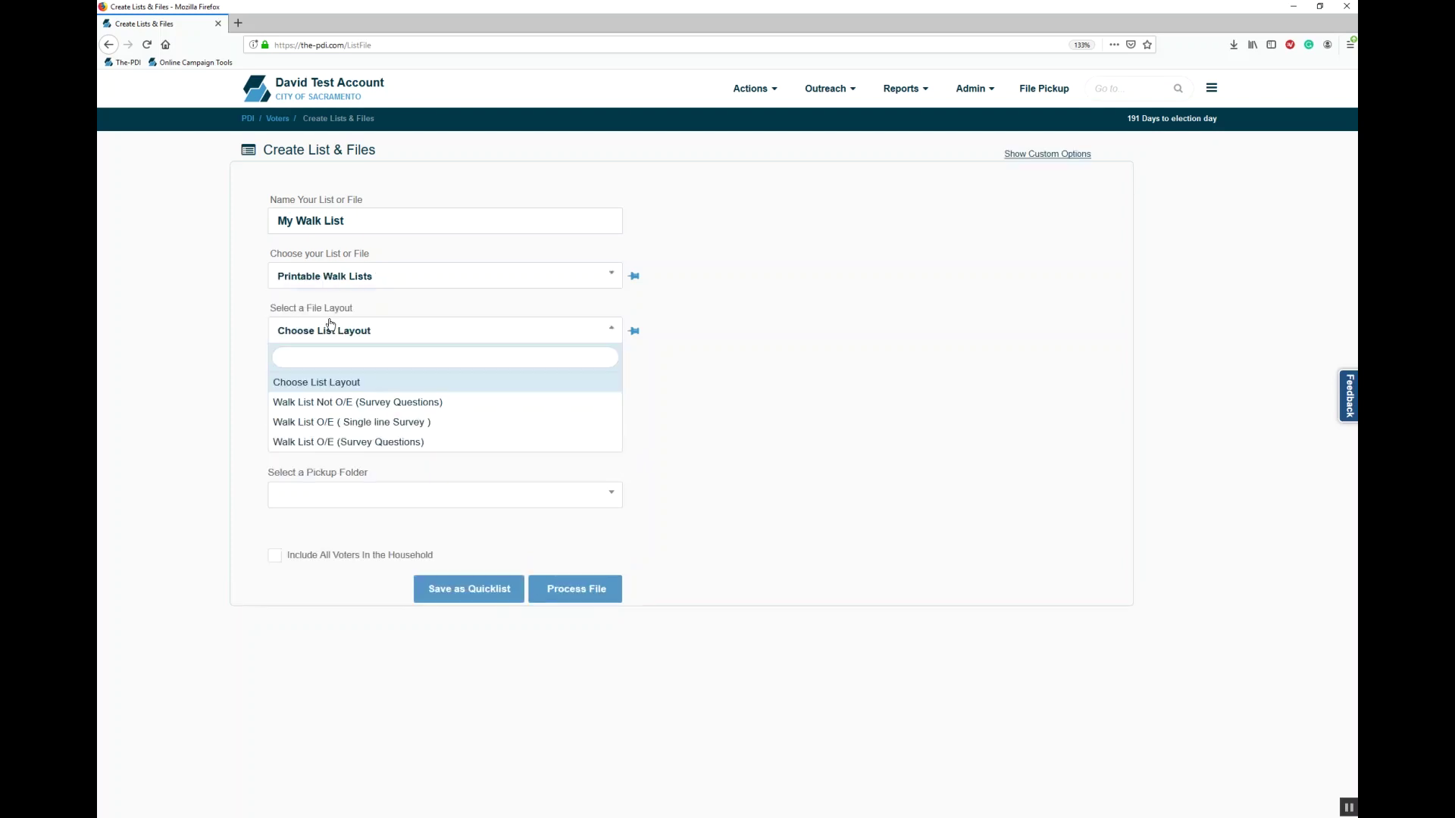
click(413, 443)
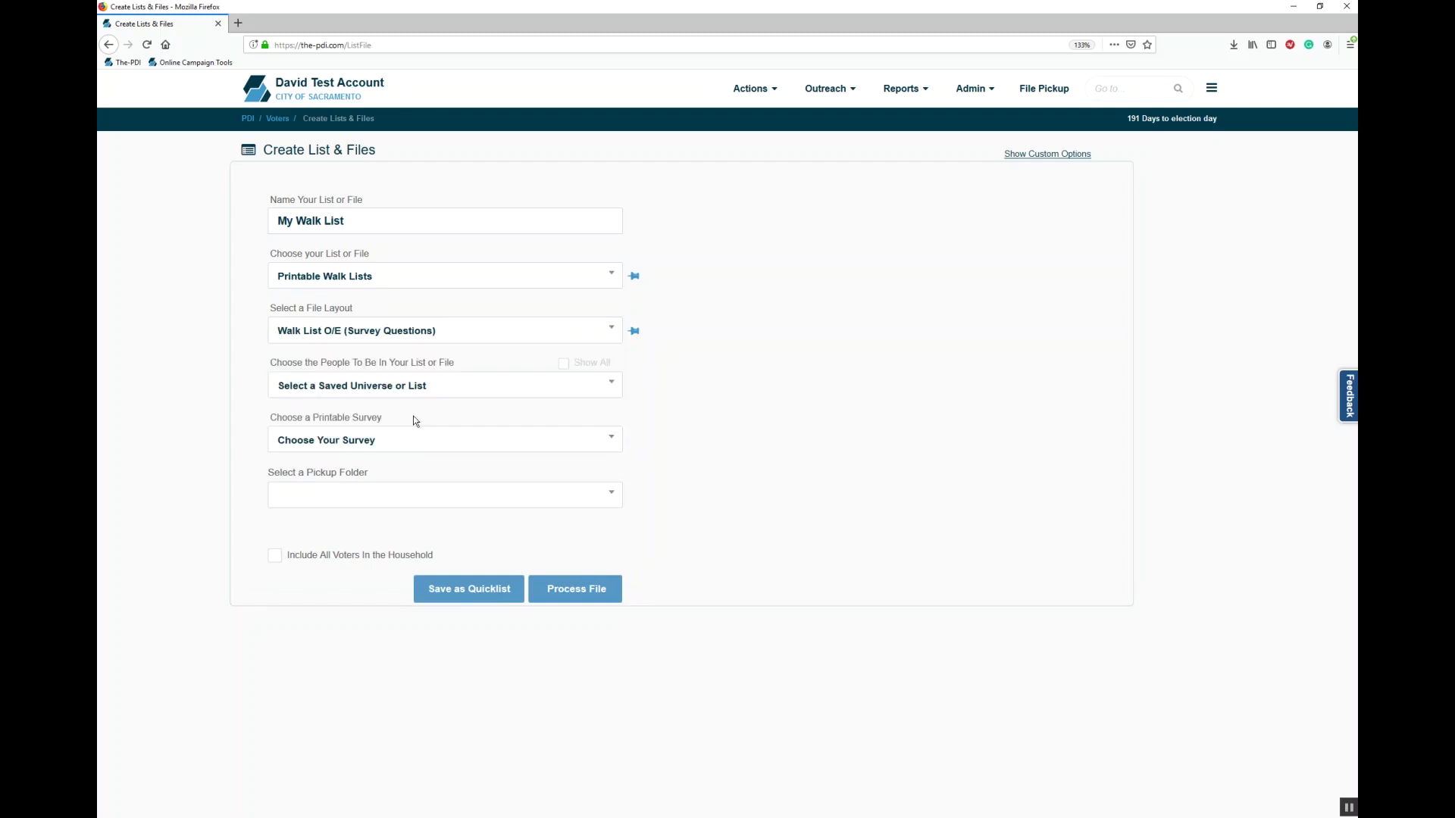
click(402, 389)
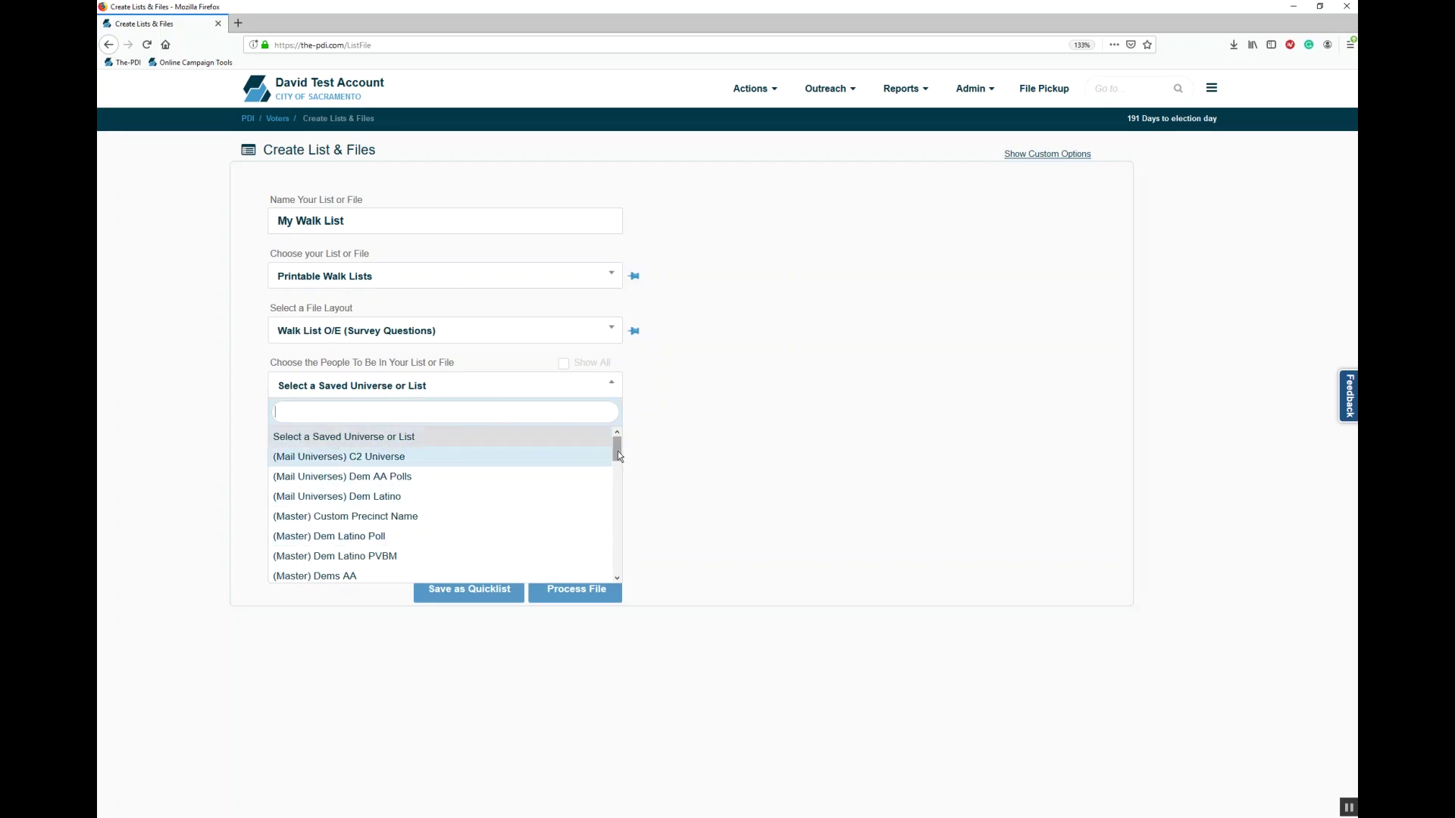
drag(619, 455, 615, 407)
click(564, 362)
click(570, 384)
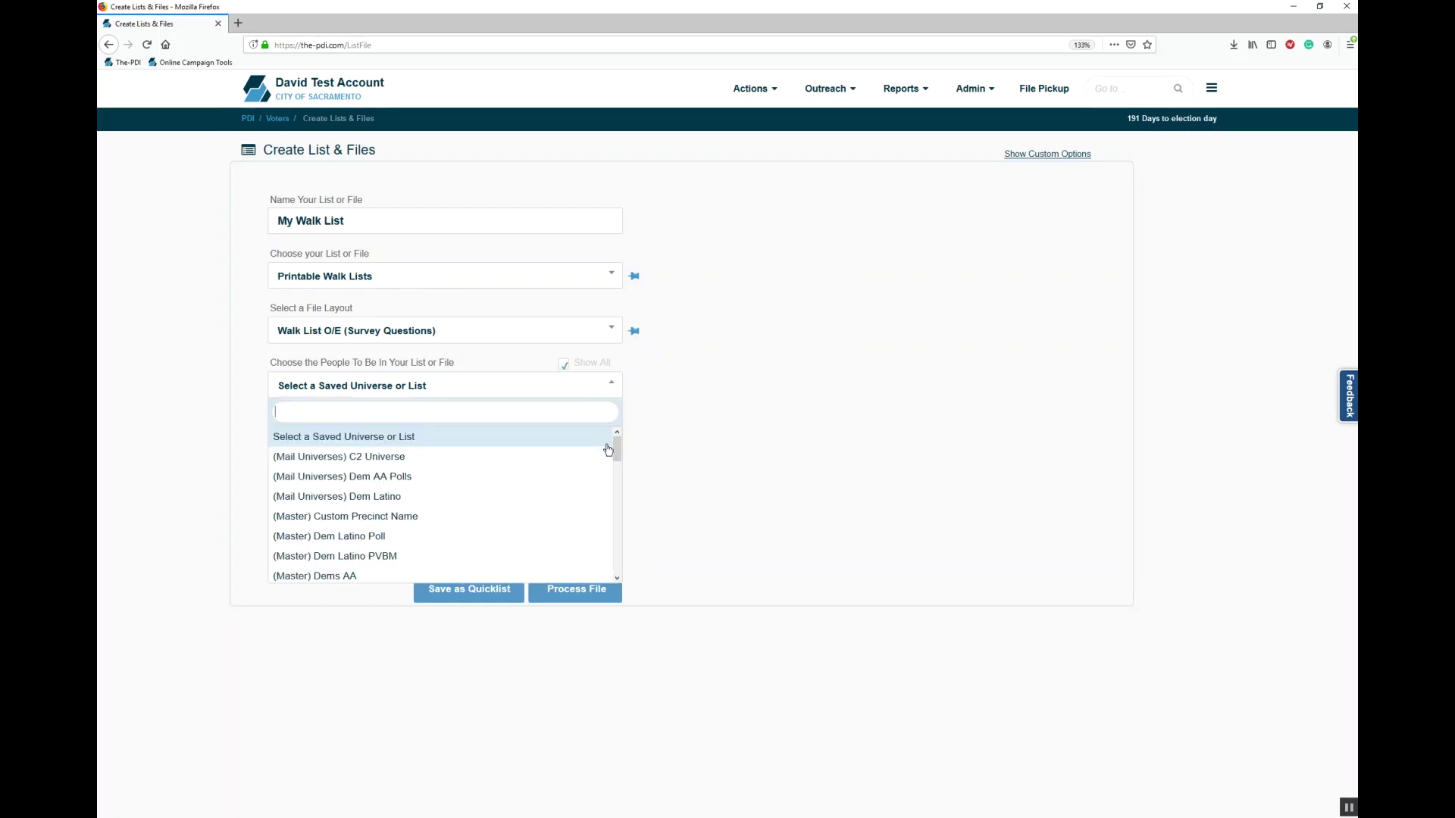
text(dems)
click(508, 504)
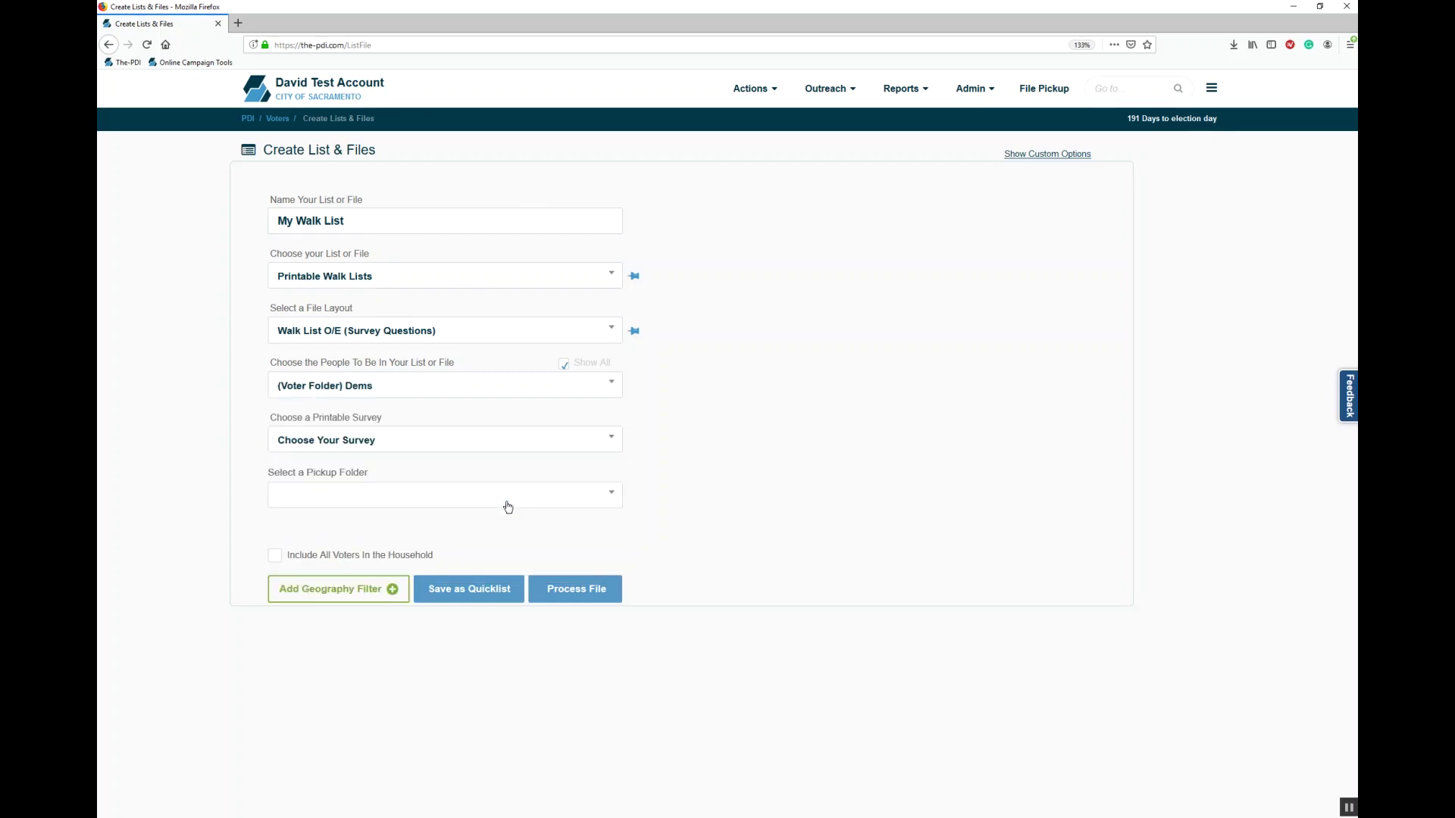
Step: Select Long Survey as the printable survey and Pickup as the pickup folder
click(459, 455)
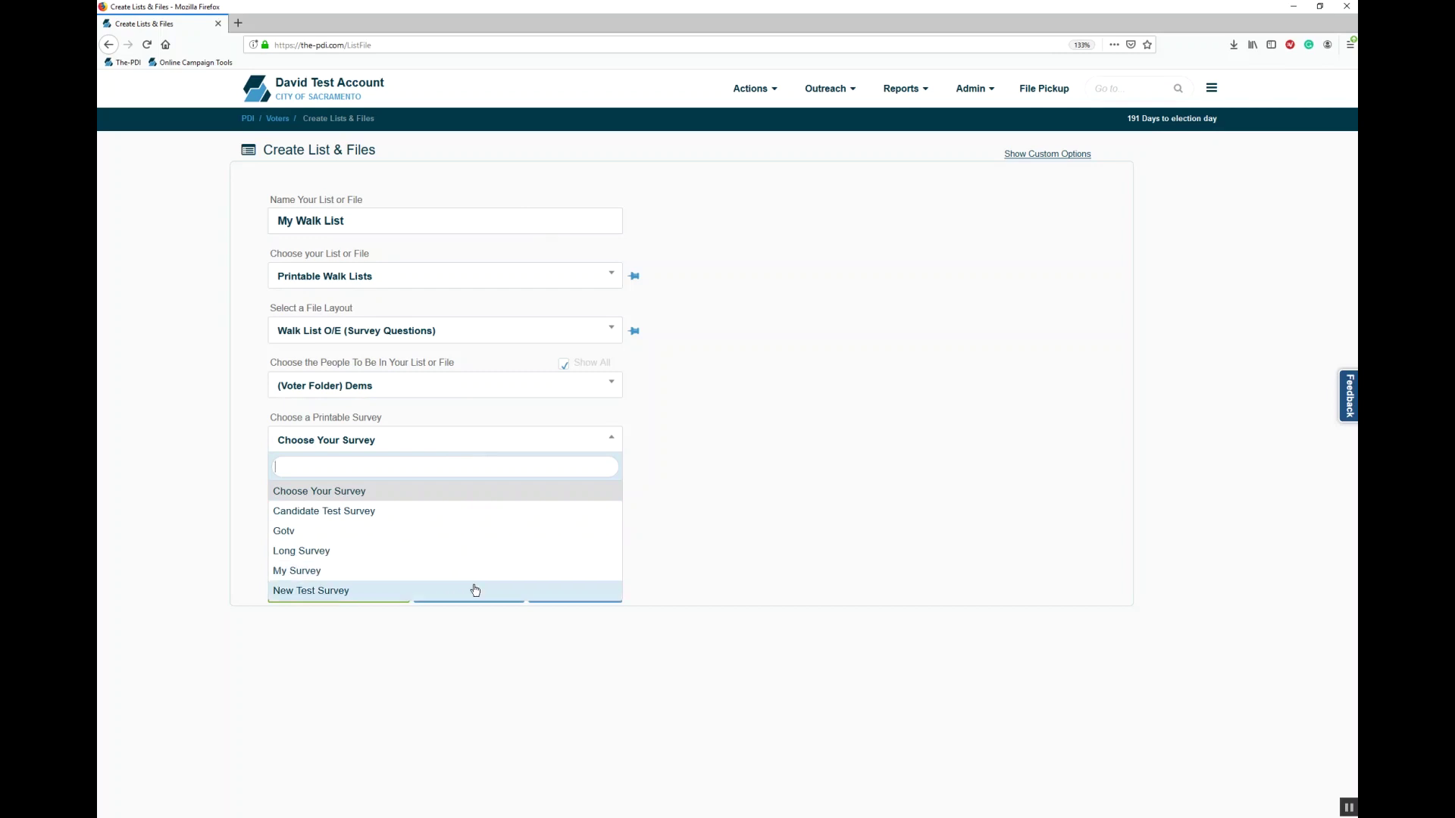
click(440, 558)
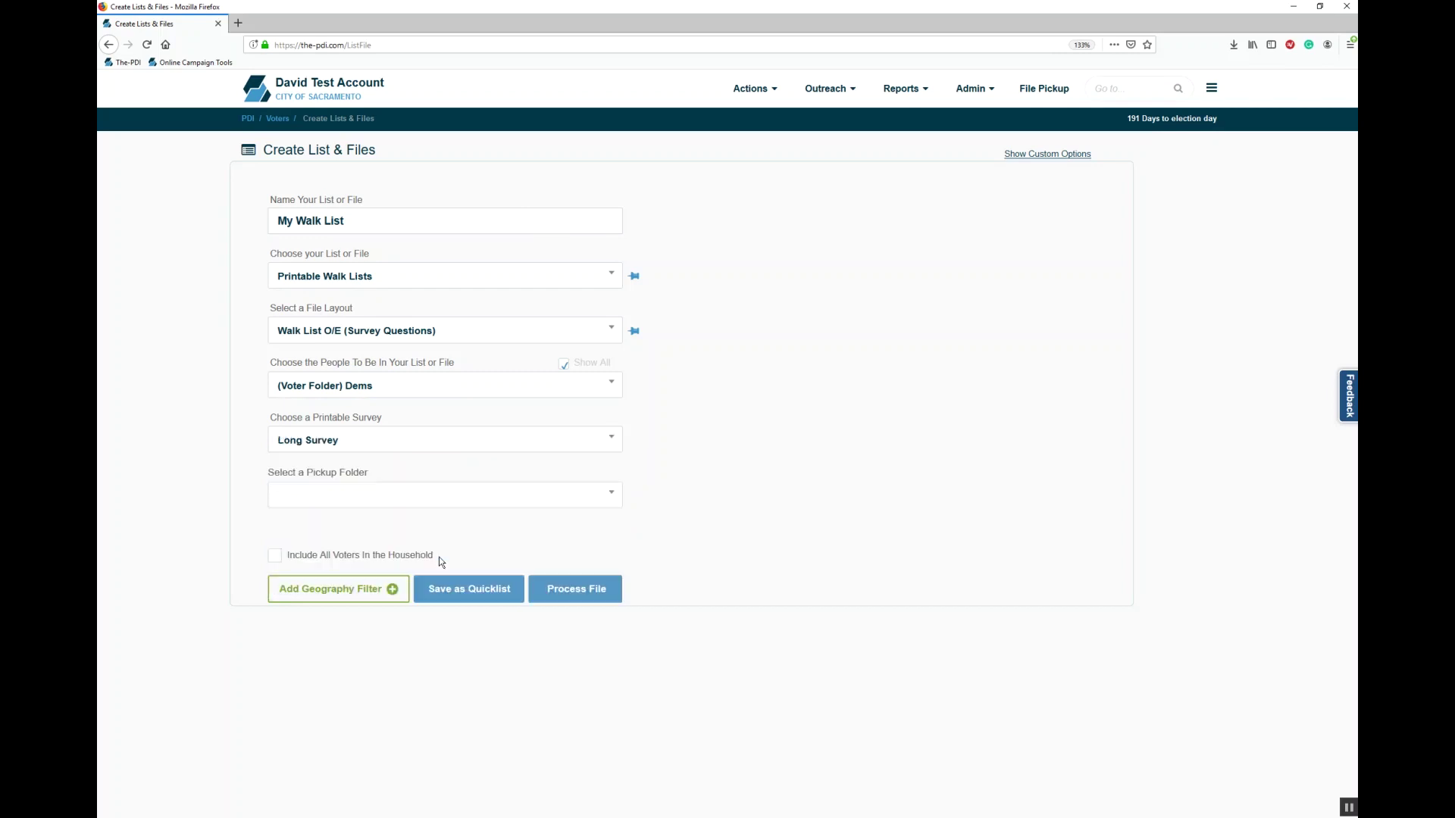
click(422, 500)
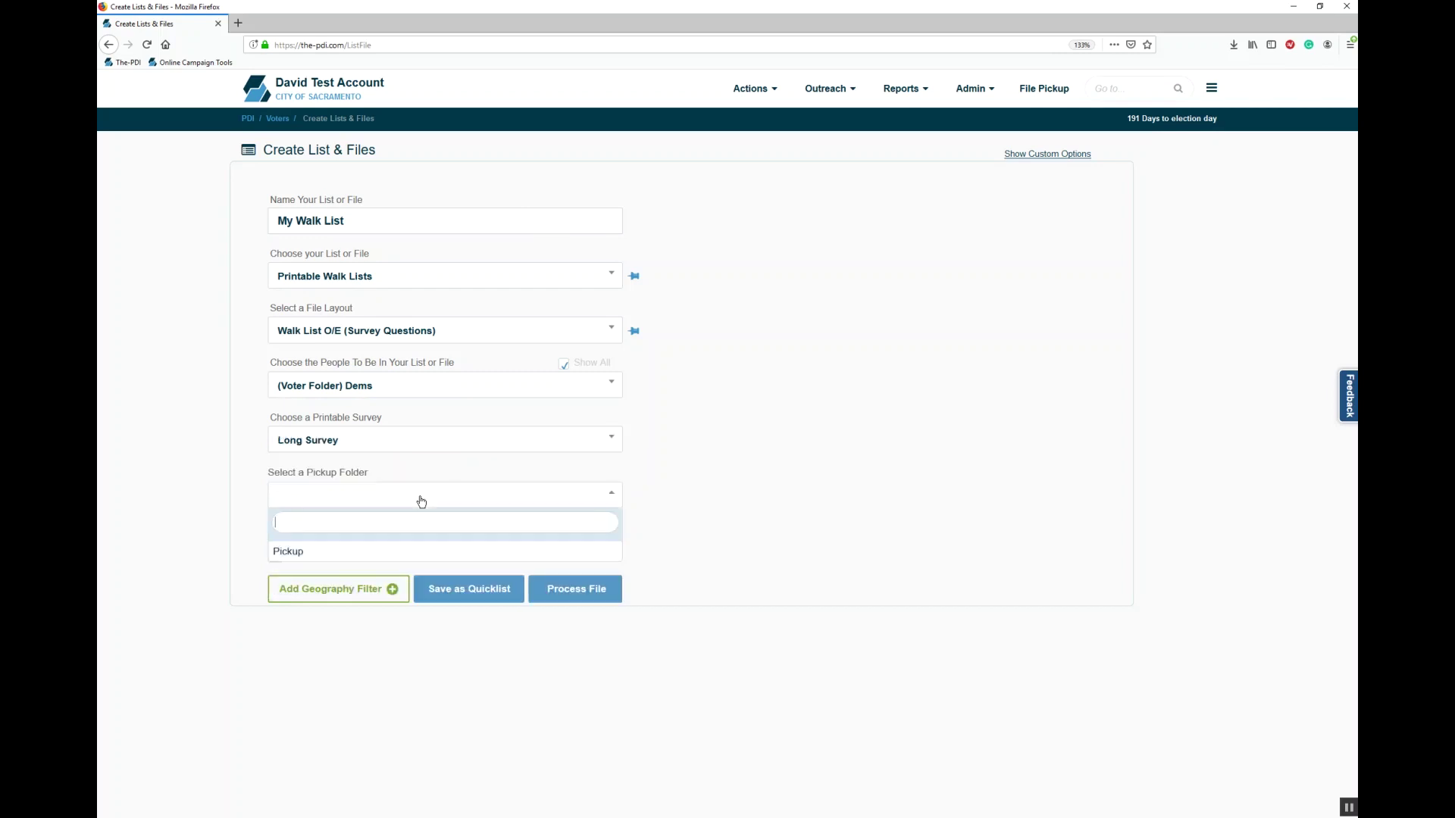
click(424, 553)
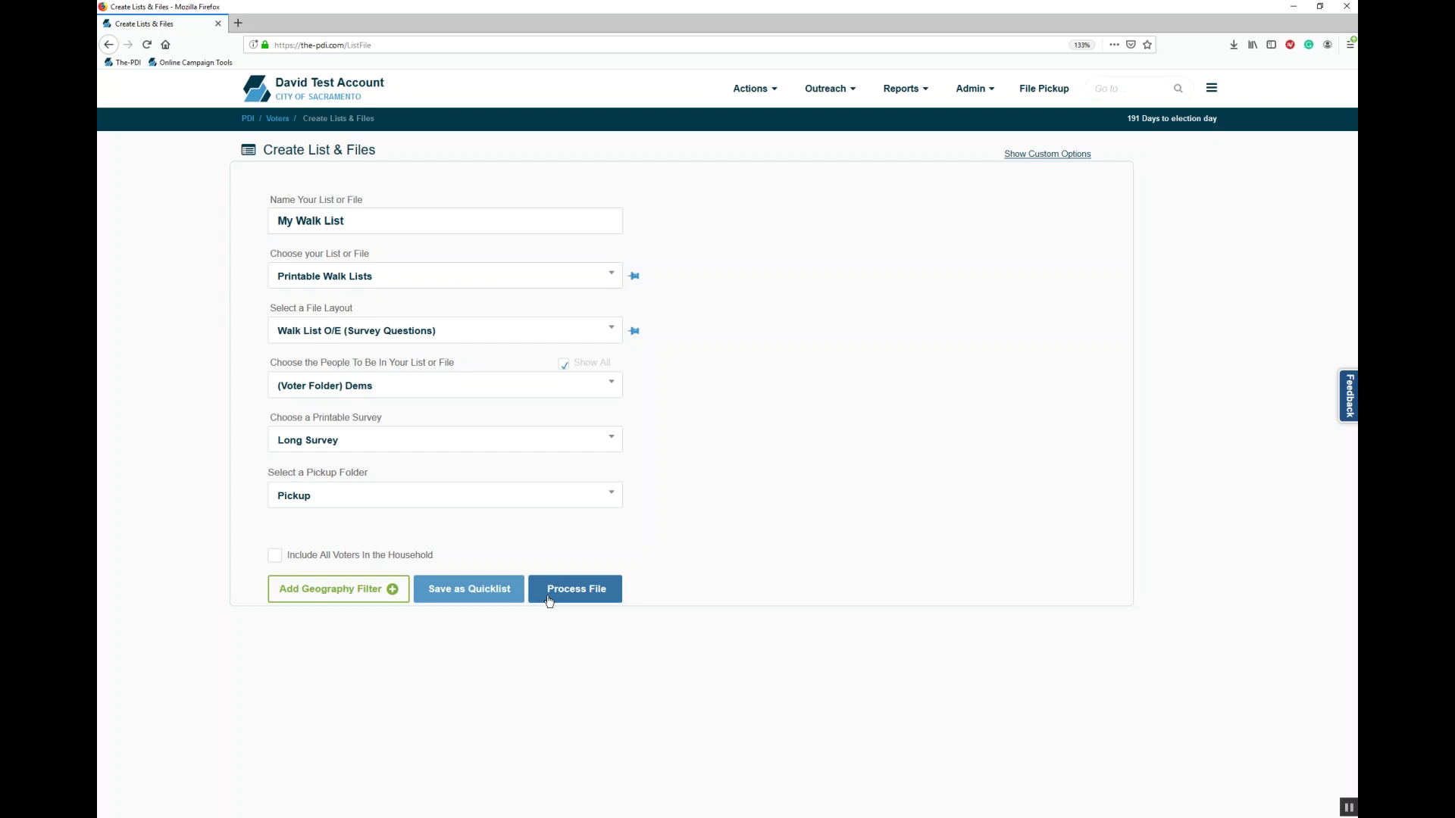
Step: Add a geography filter with Precinct as the district type
click(380, 597)
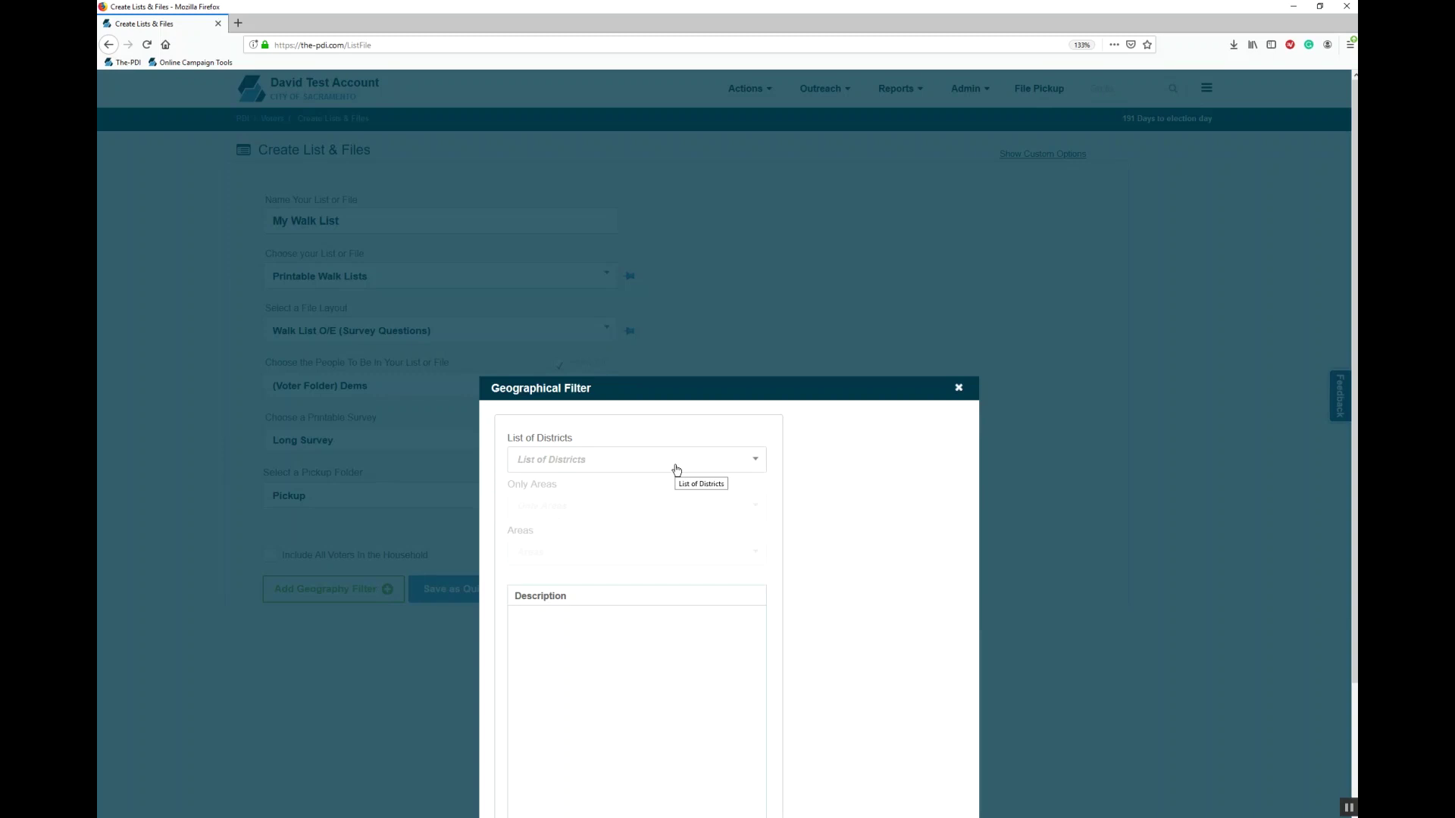
click(676, 470)
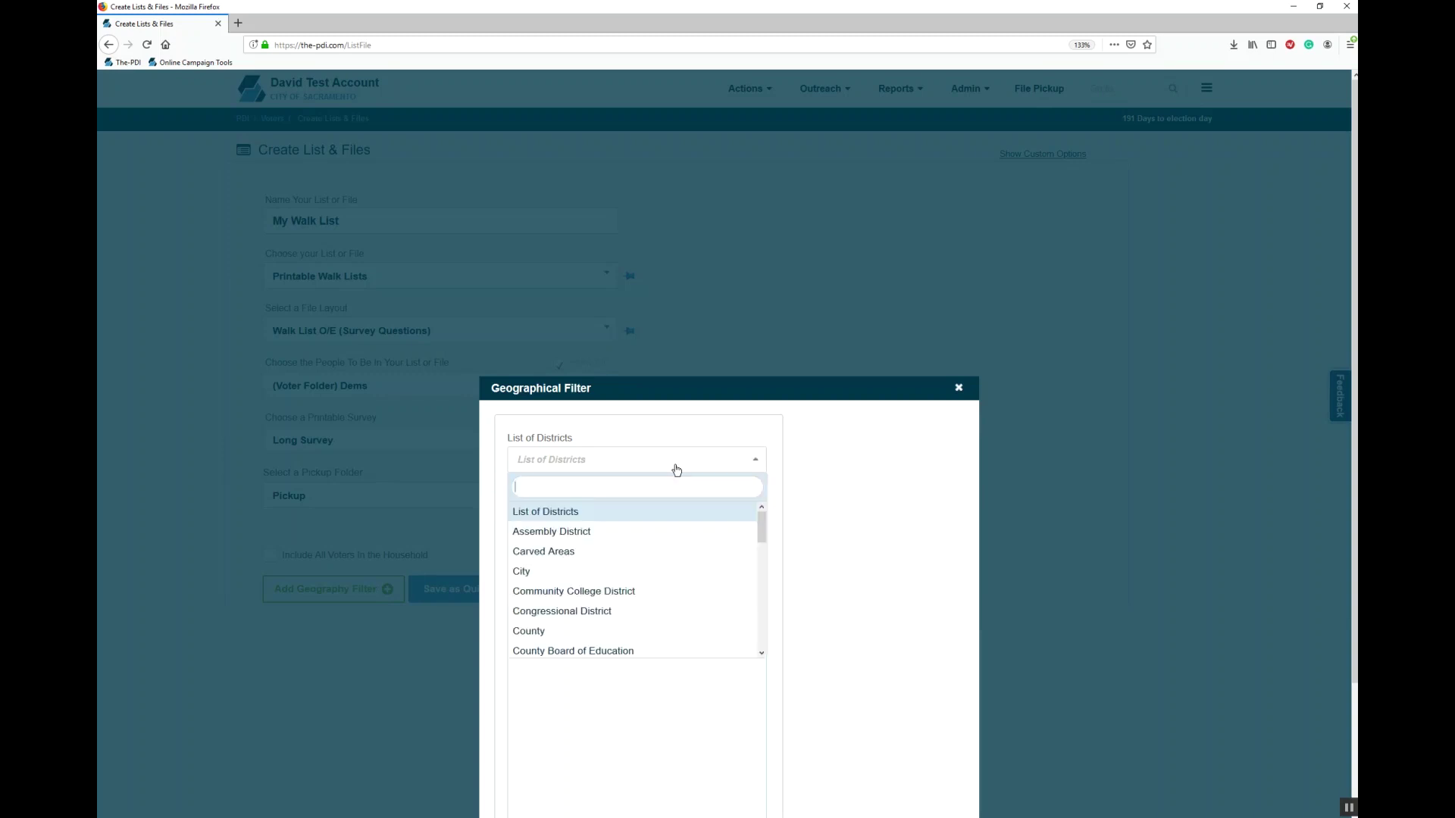
text(prec)
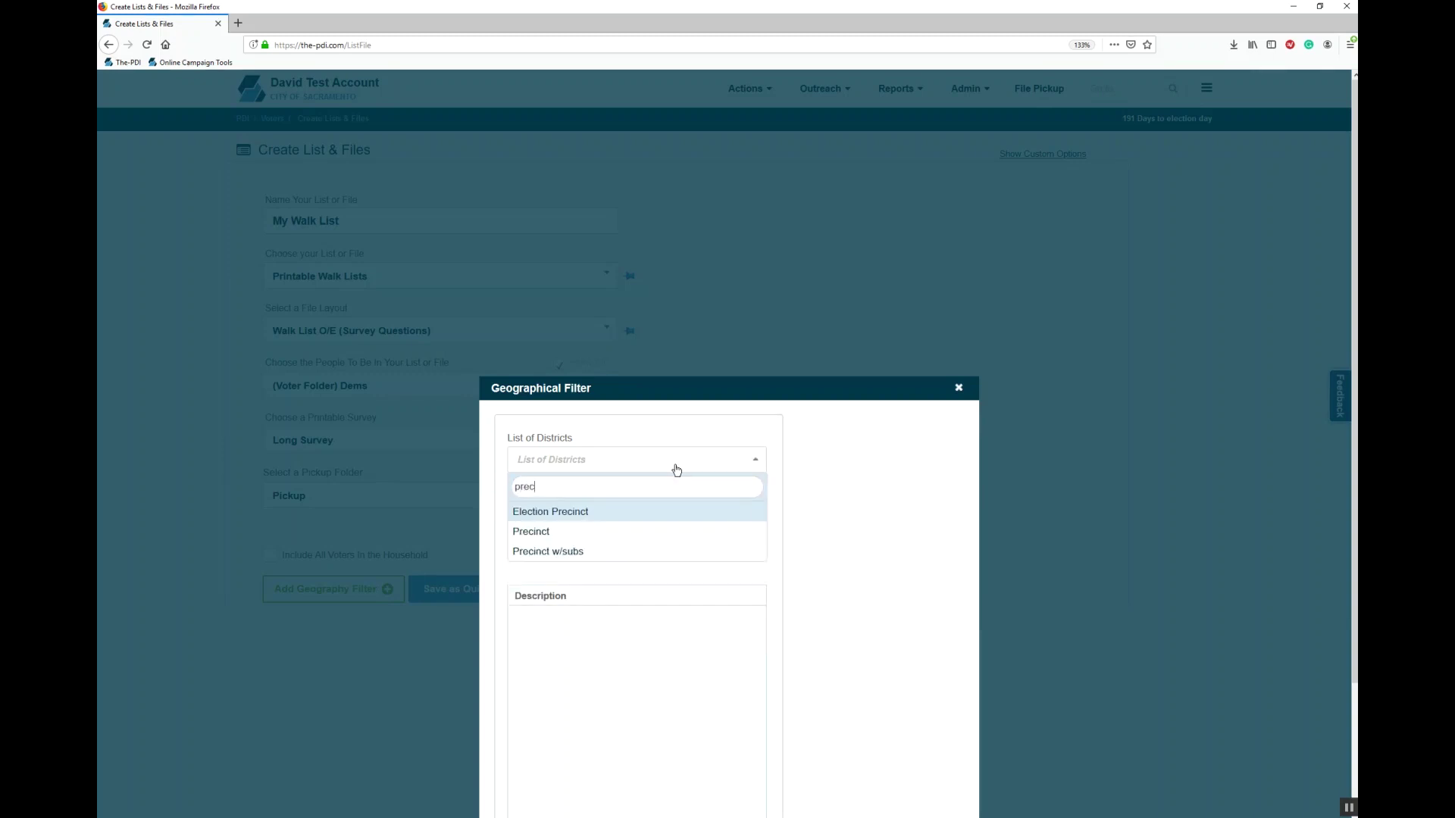
key(Down)
key(Return)
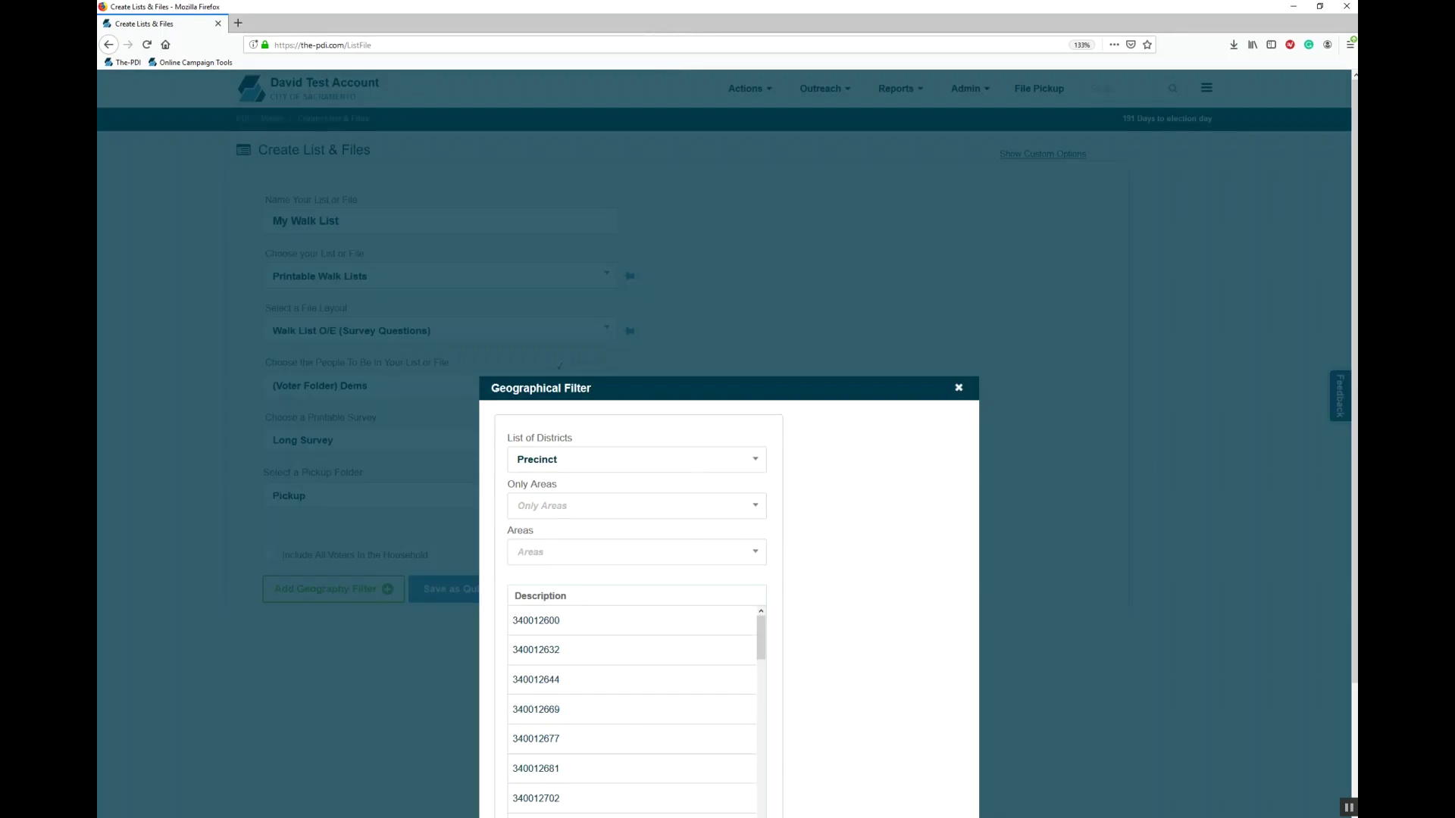
Step: Pick precincts 340014396, 340014502, 340014564 and 340014570 in the Description list
scroll(785, 520, down, 2)
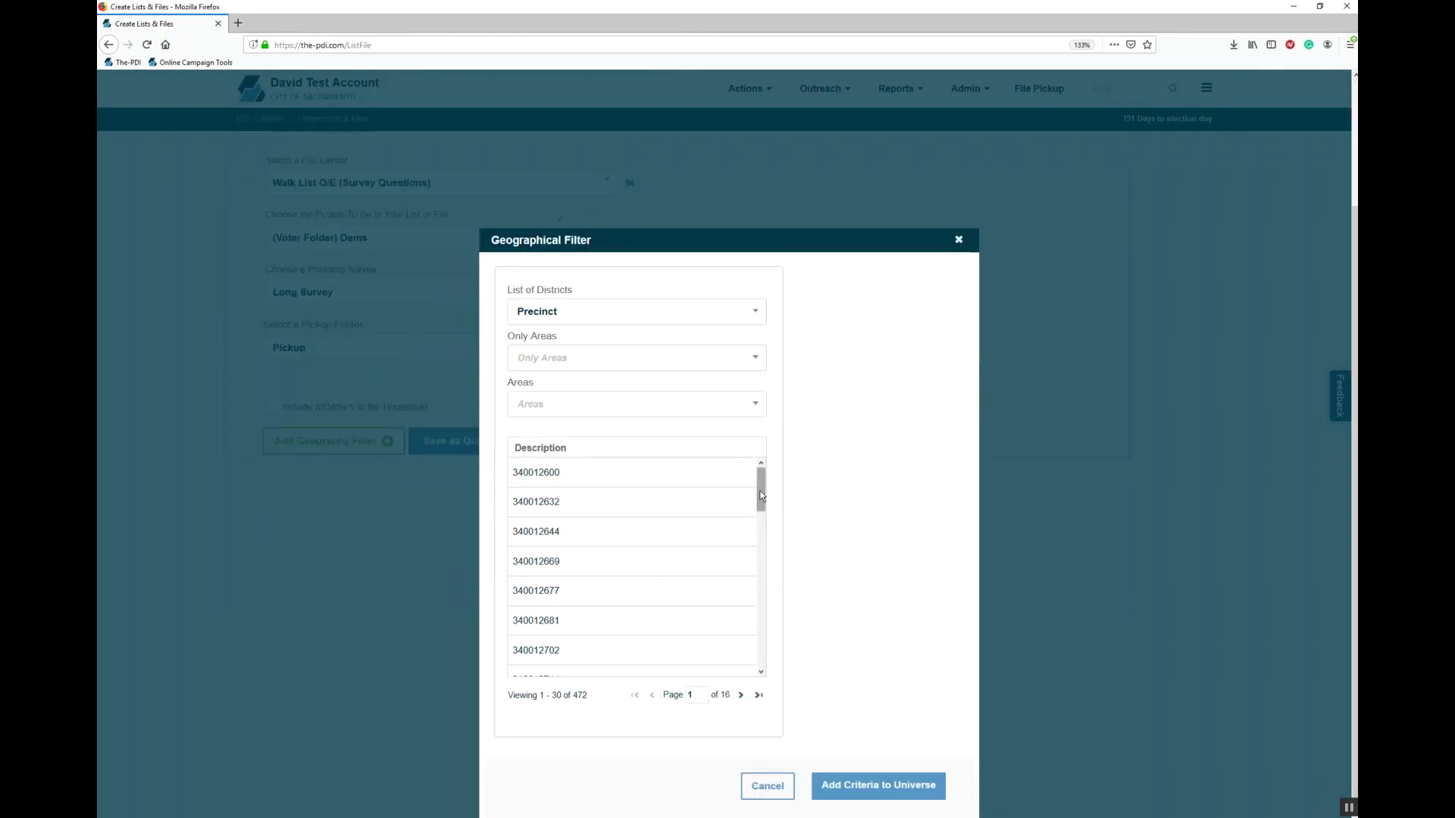
drag(761, 496, 788, 618)
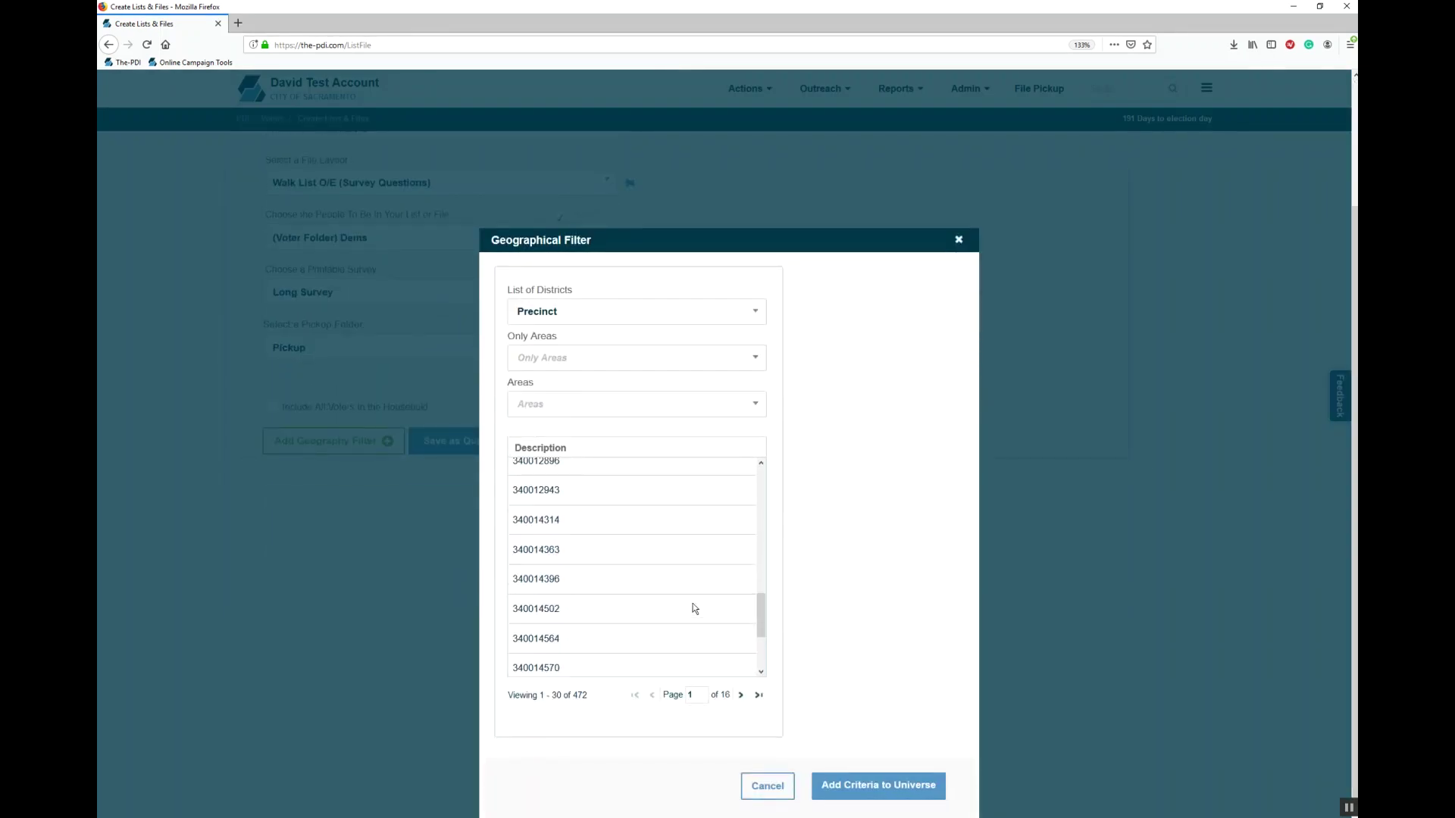
click(642, 585)
click(612, 612)
click(588, 642)
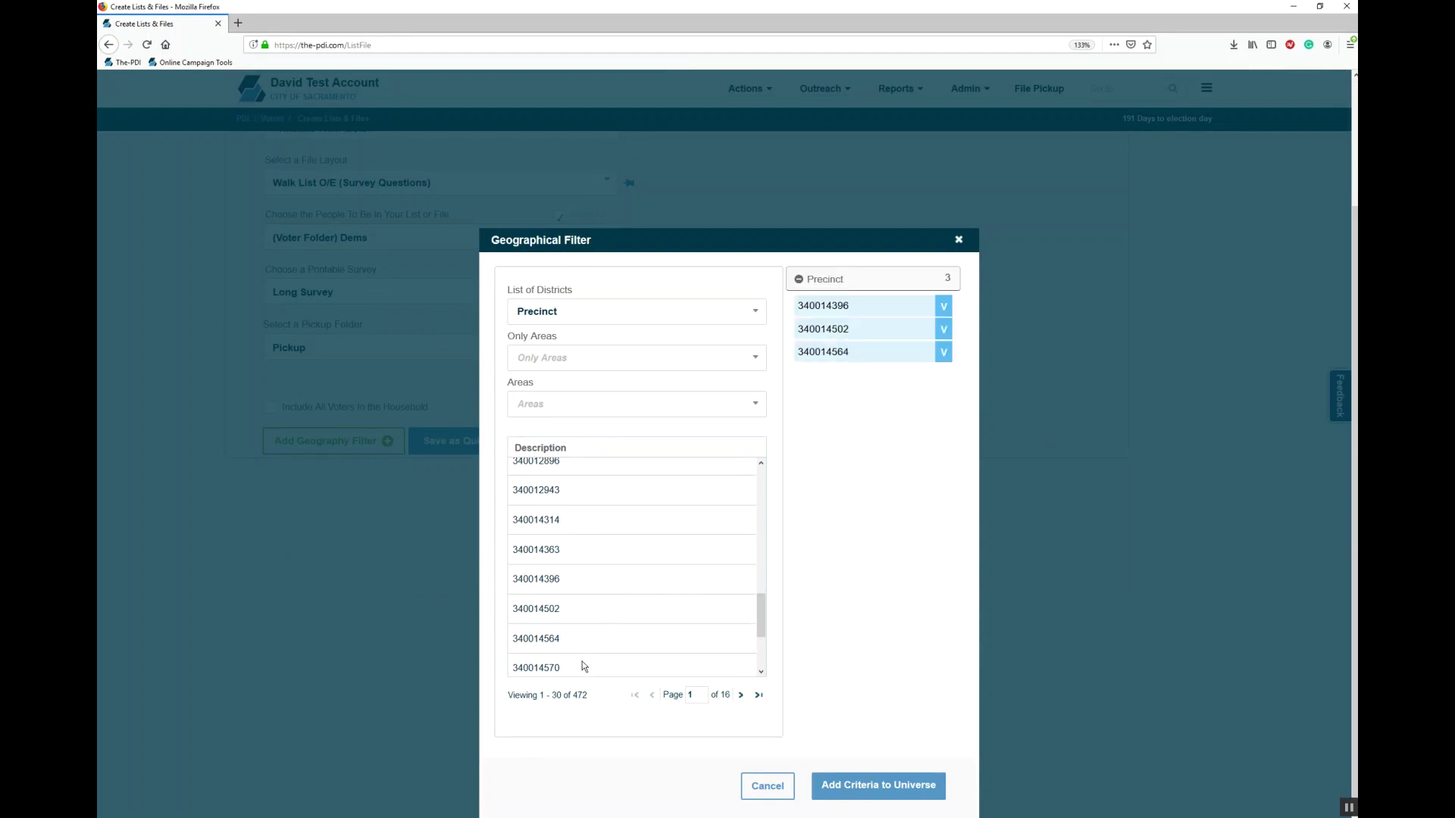
click(585, 666)
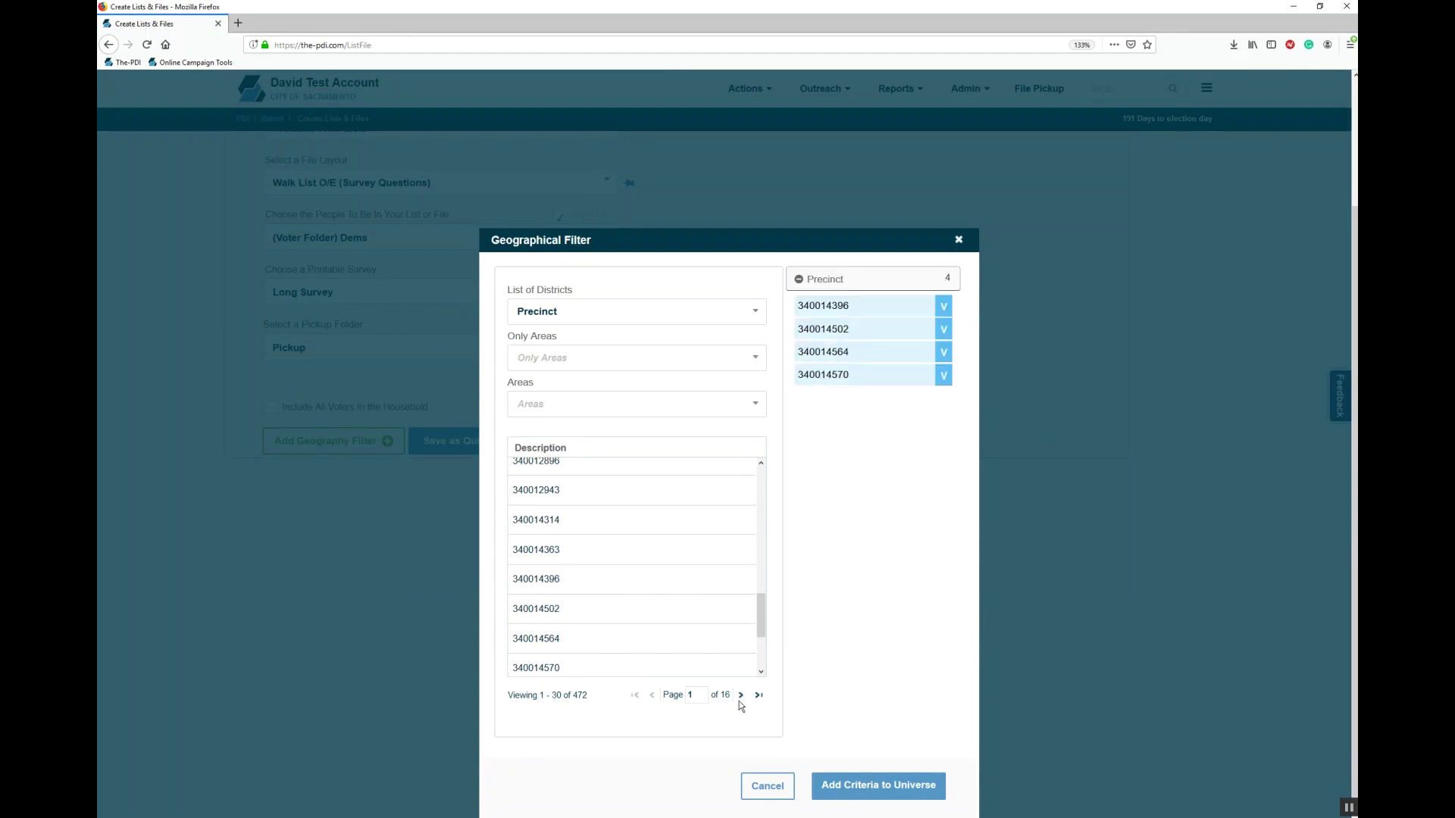
Step: Add the precinct filter to the universe and check its description lists all four precincts
click(867, 797)
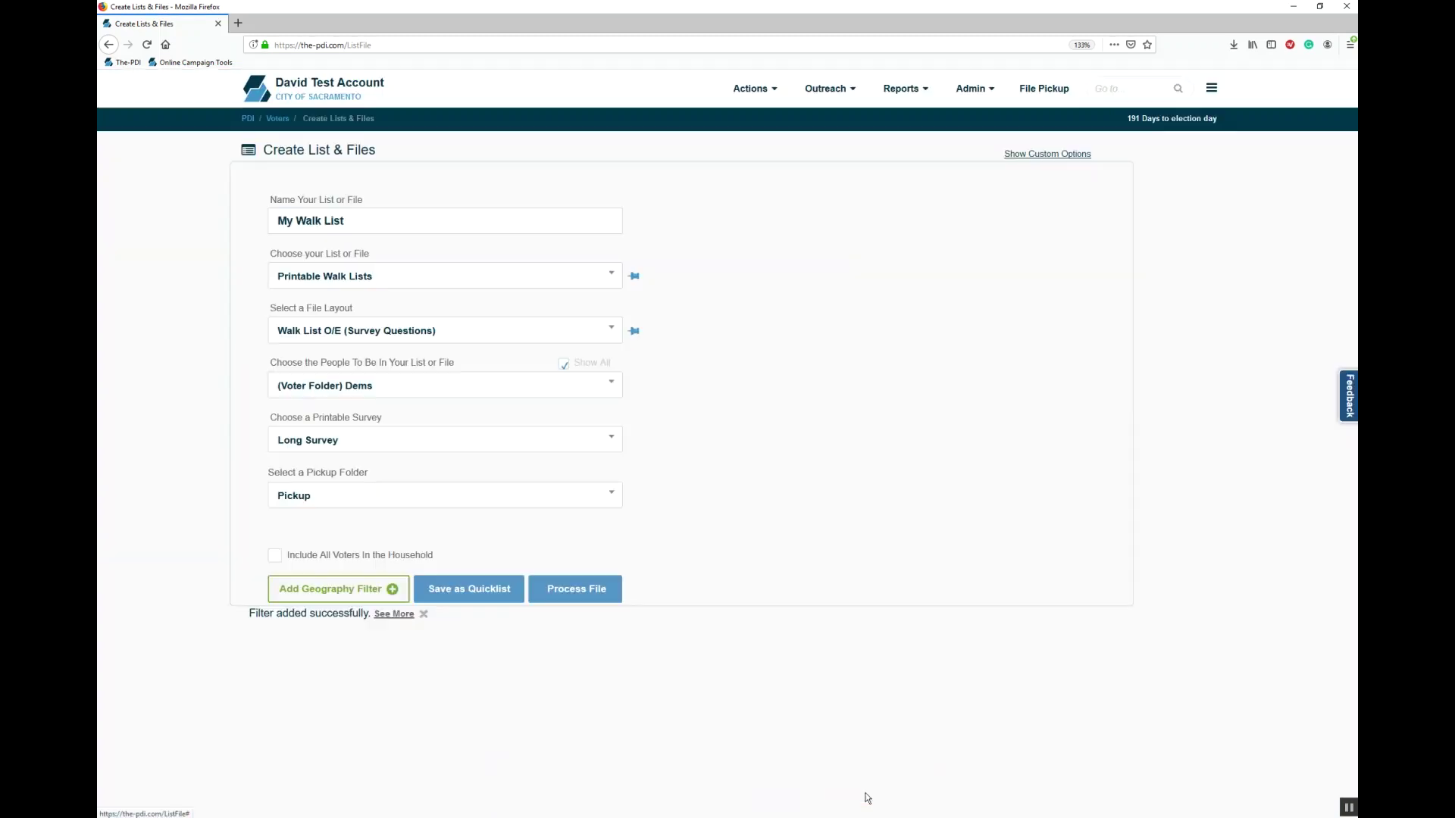
drag(275, 614, 251, 614)
click(382, 616)
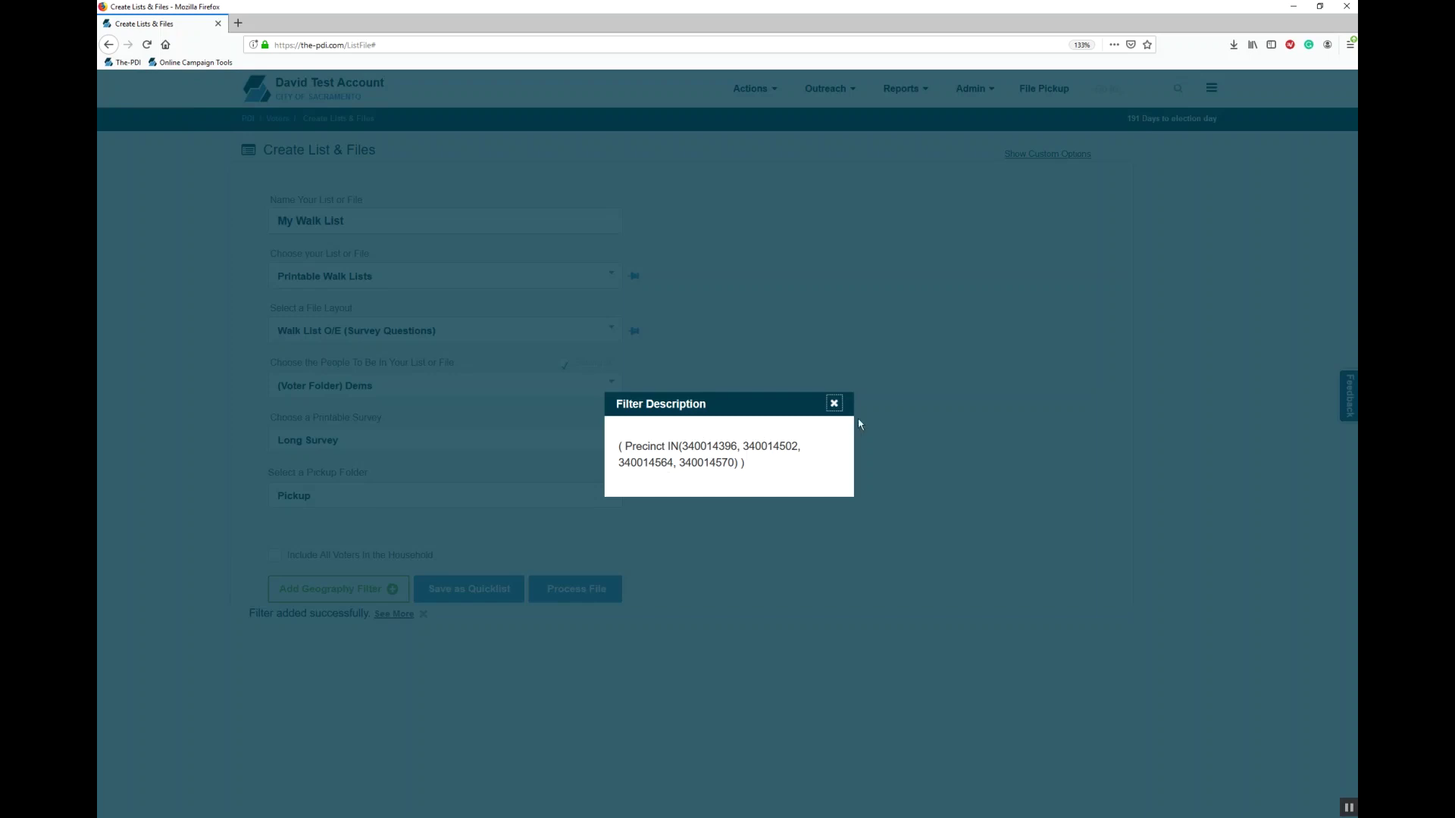
click(835, 404)
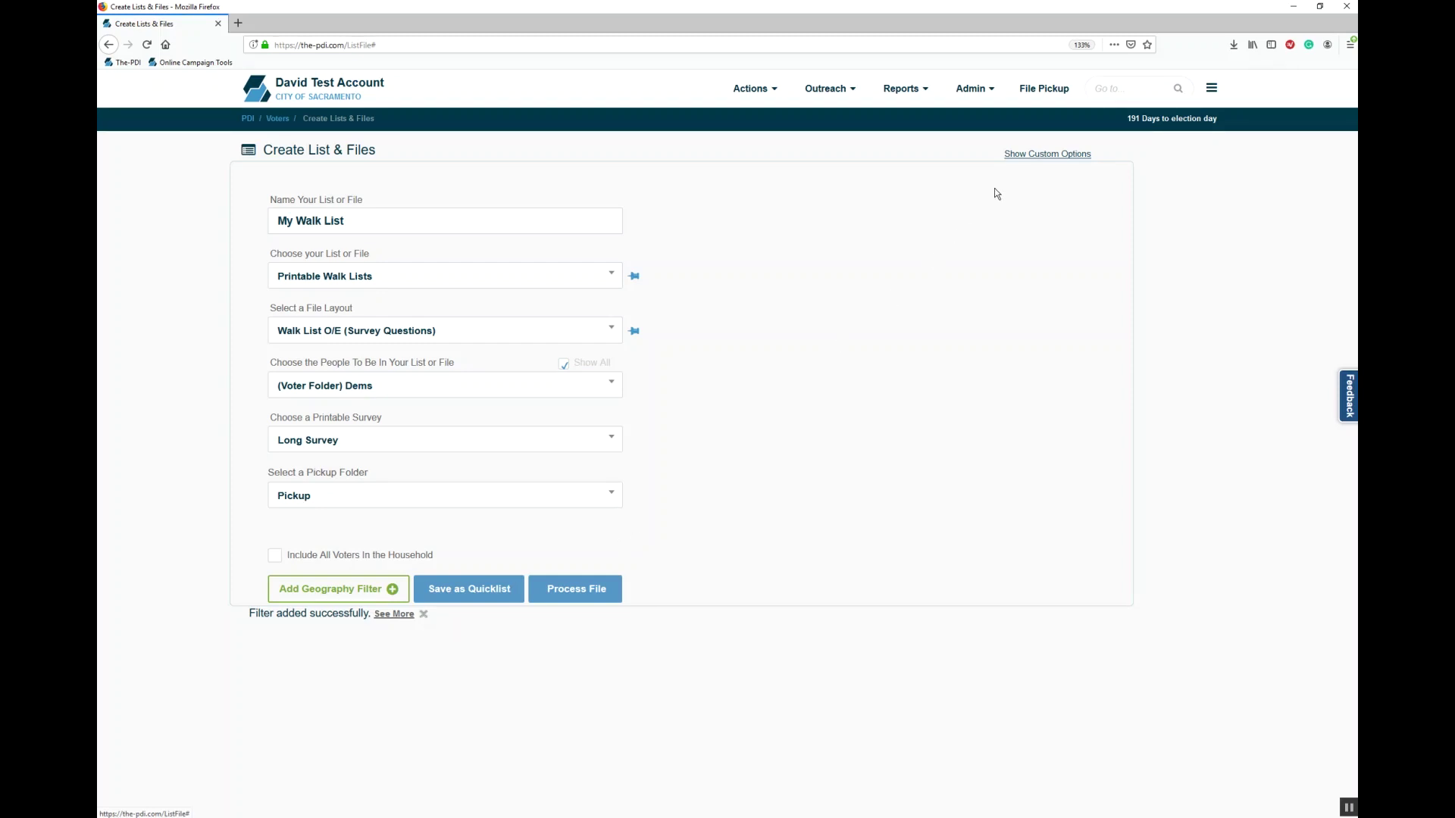
click(1030, 155)
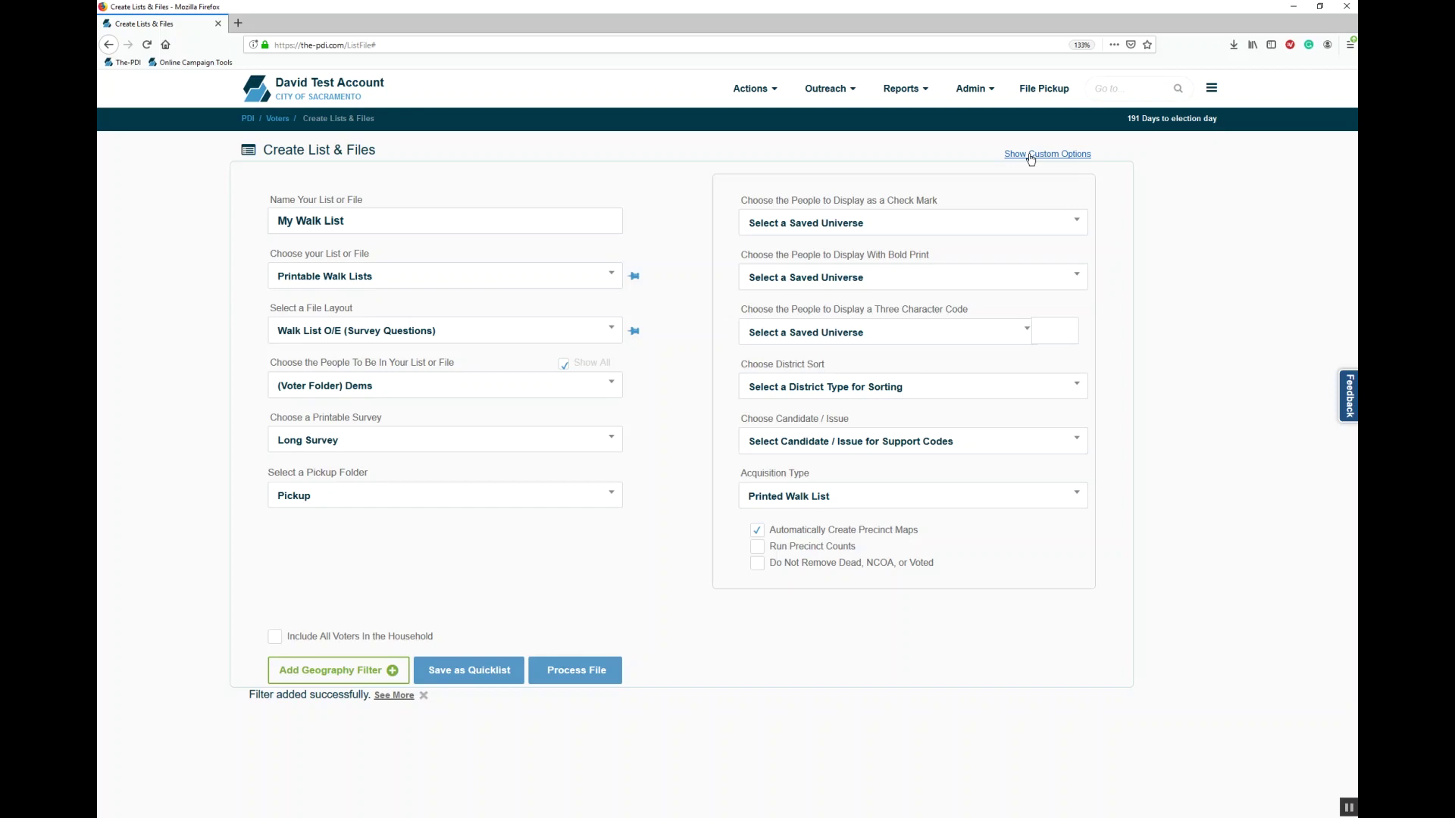
click(954, 230)
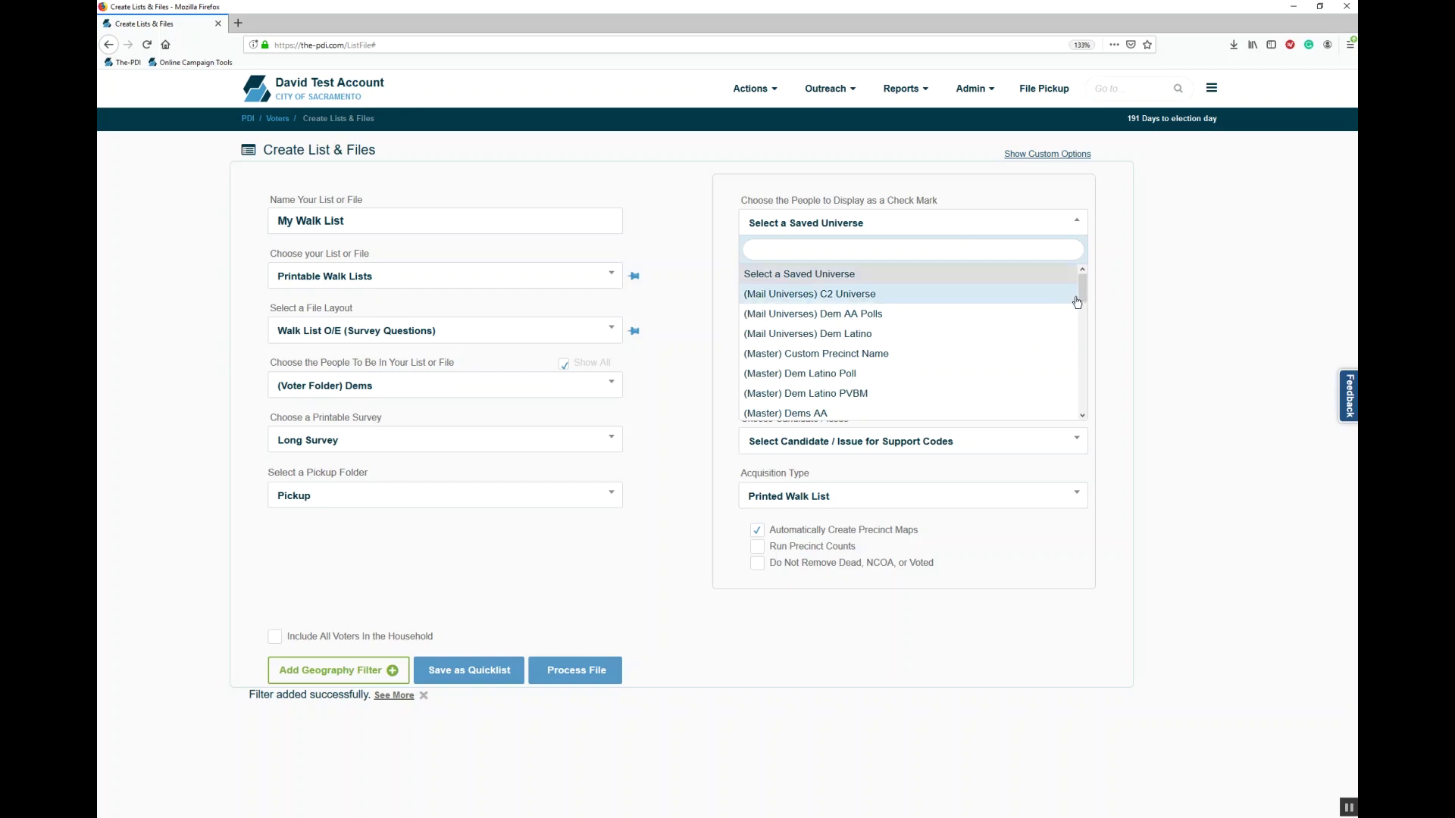
drag(1082, 288, 1088, 306)
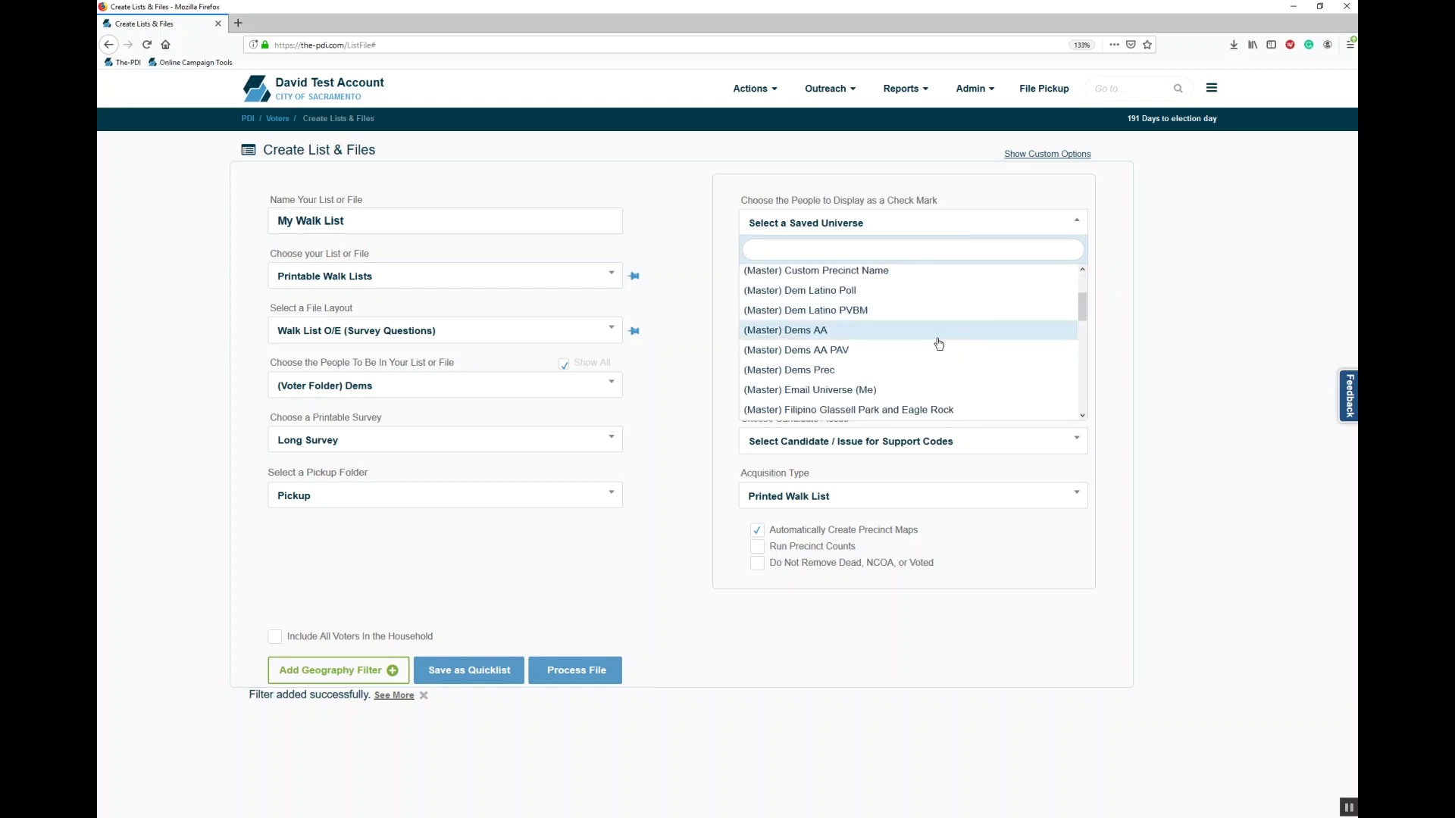
click(938, 334)
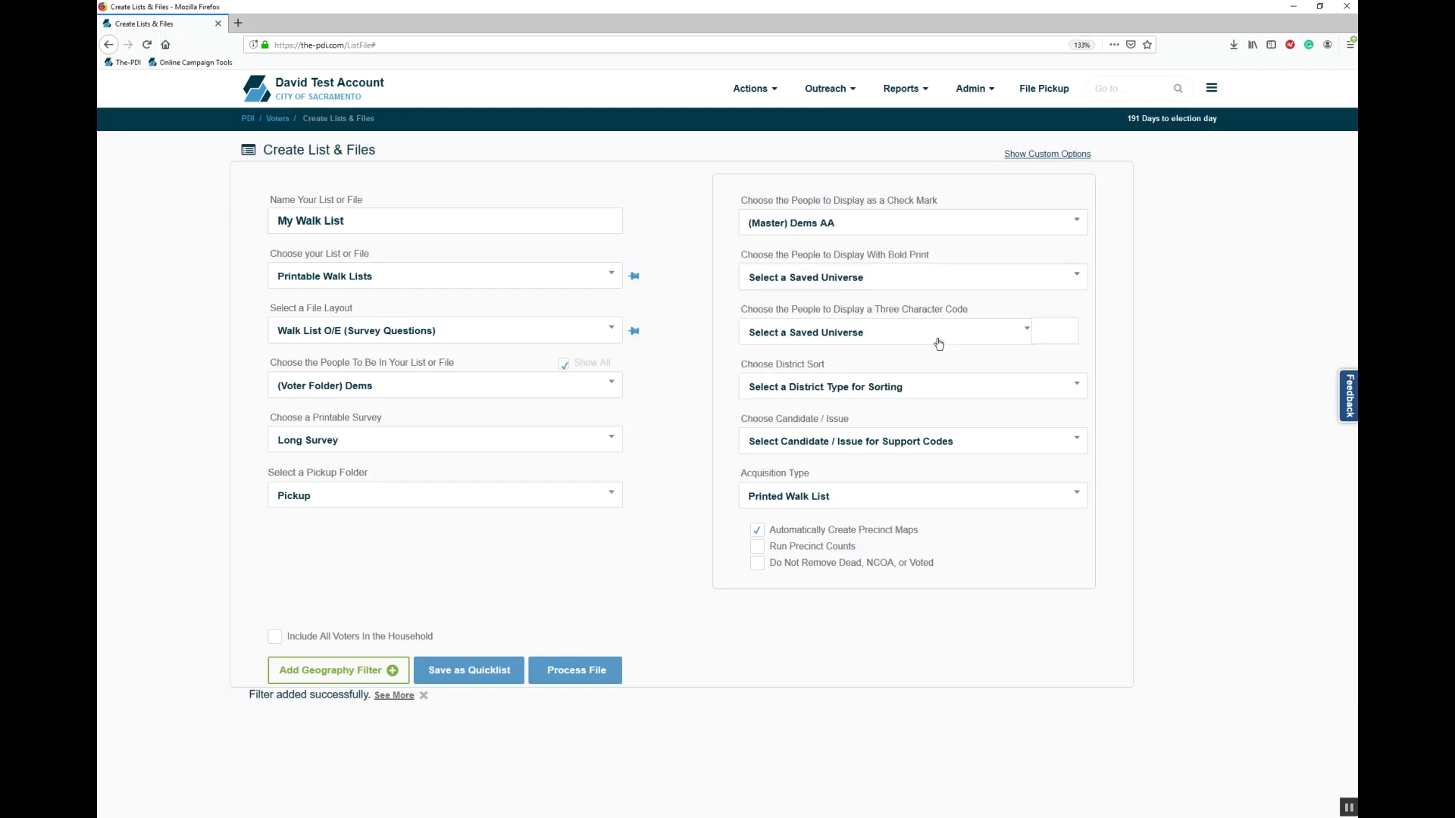
click(856, 276)
text(dem)
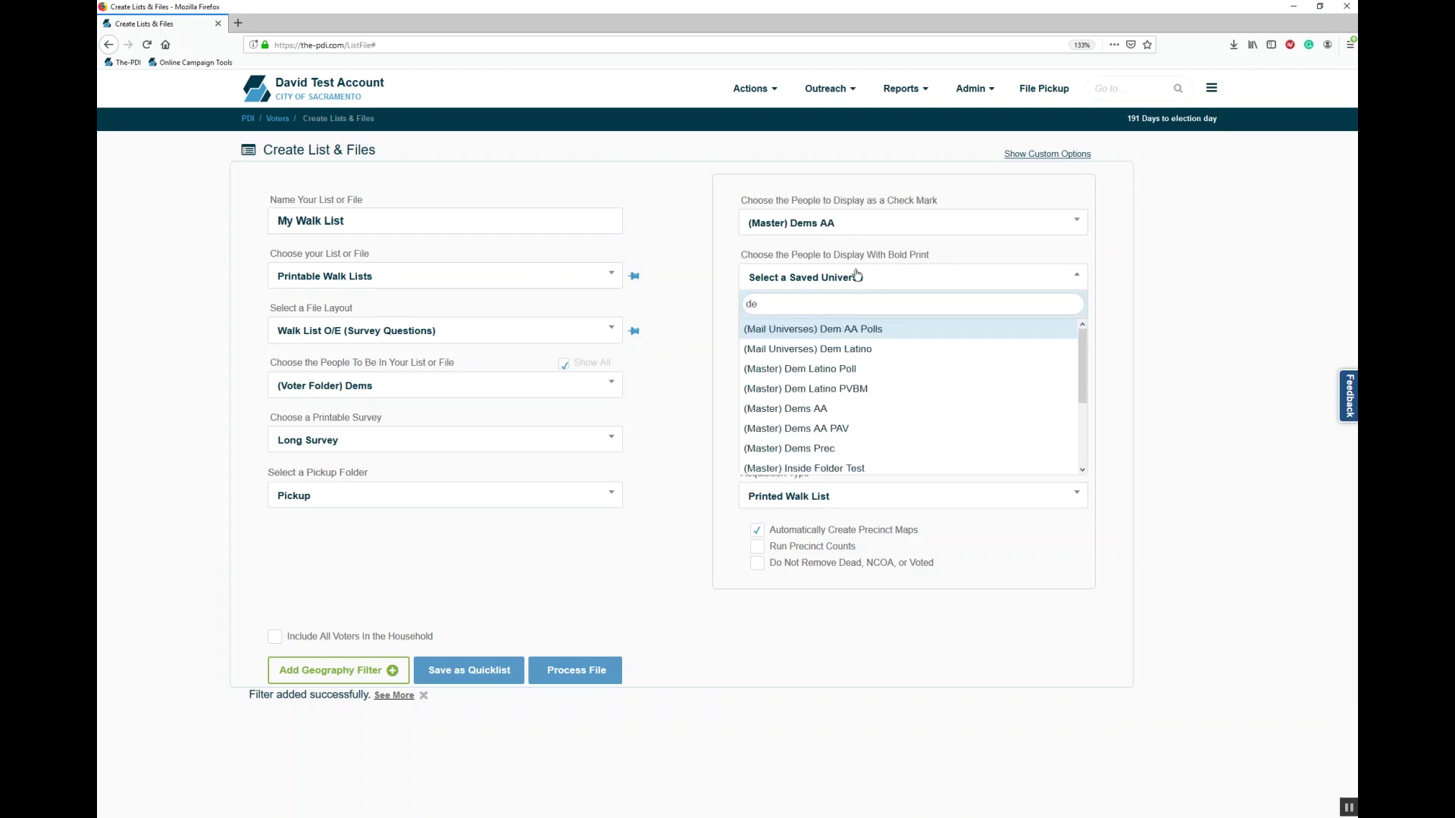
click(852, 347)
click(852, 344)
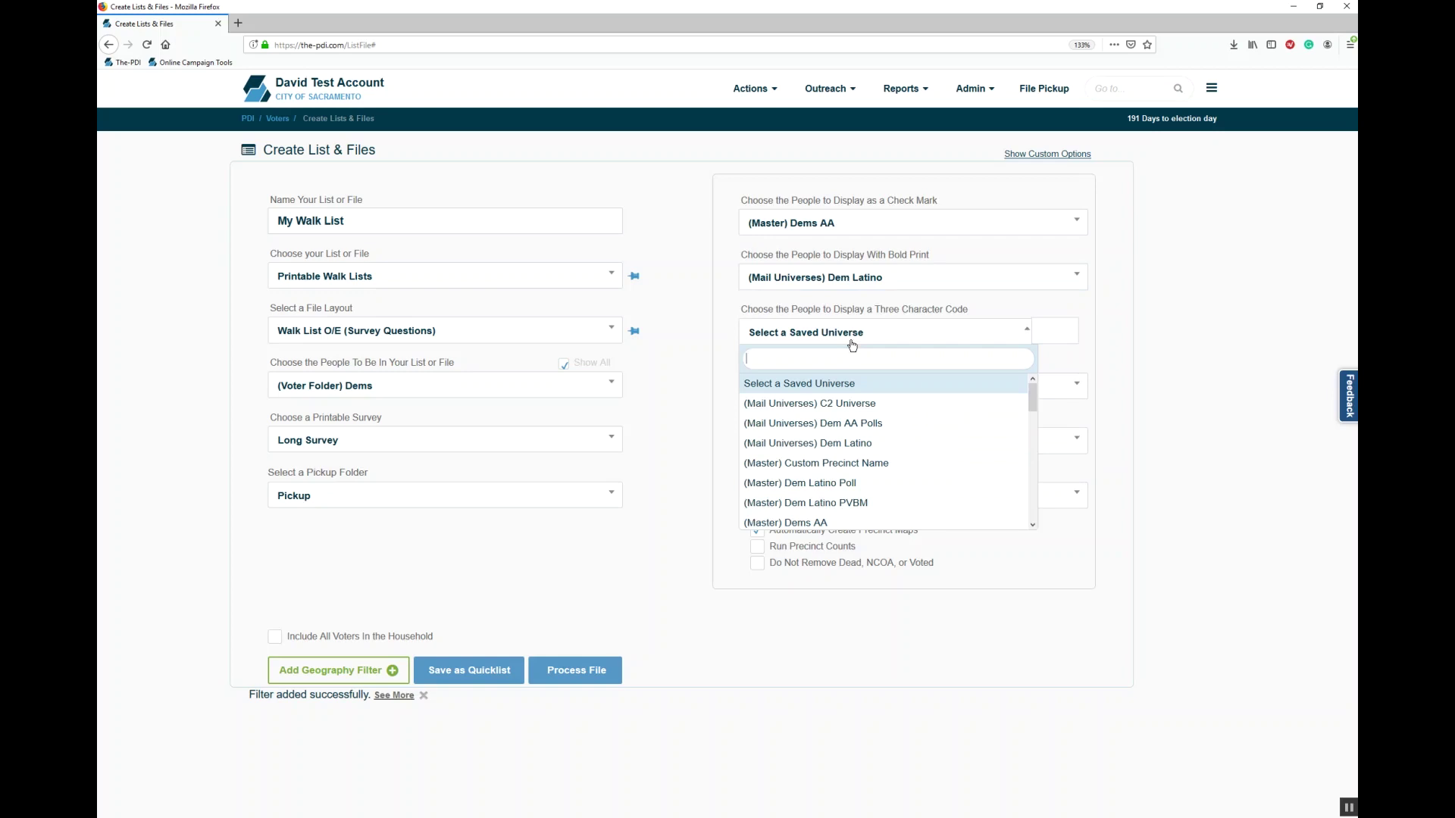
text(18)
key(Return)
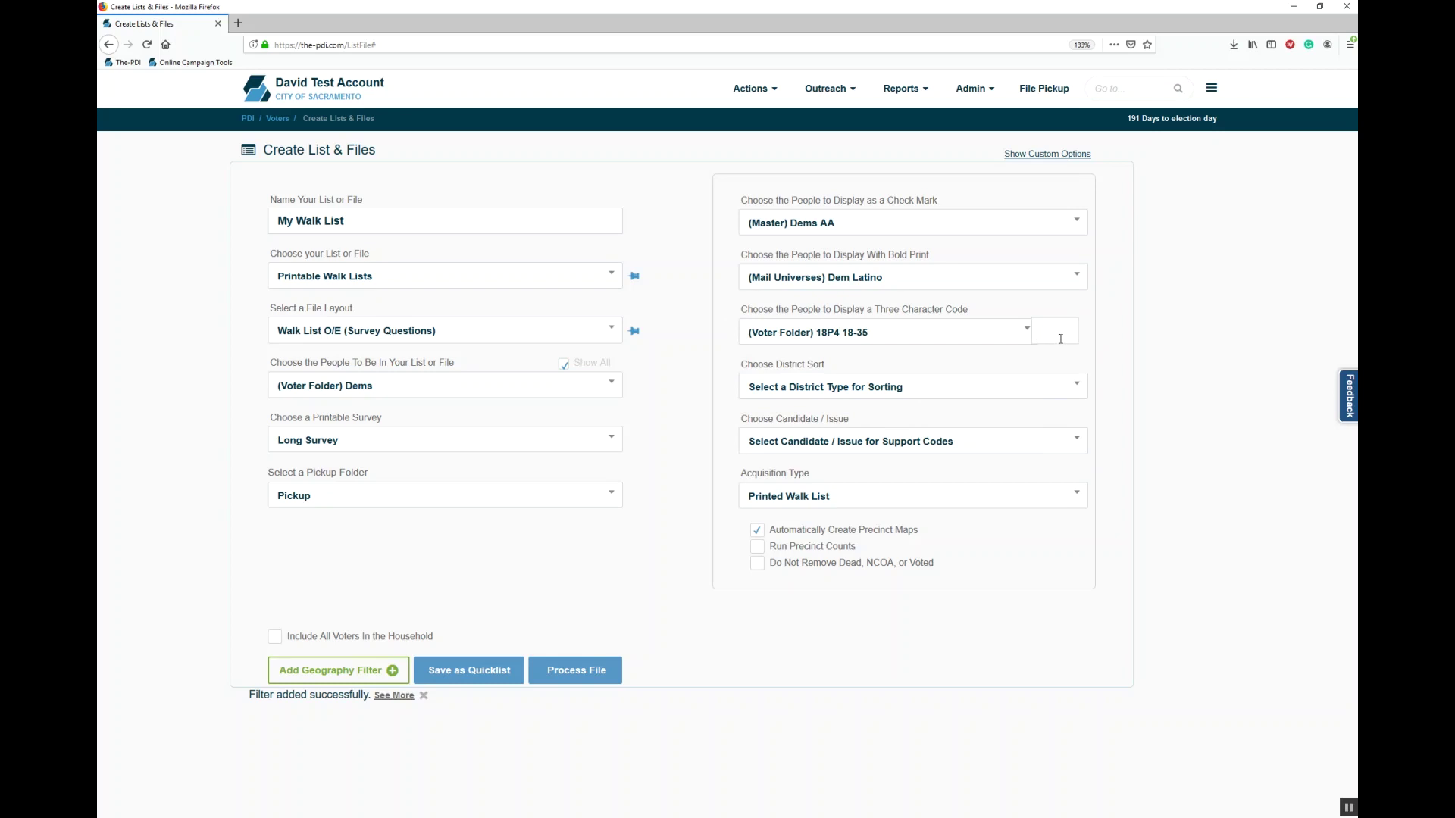
text(18P)
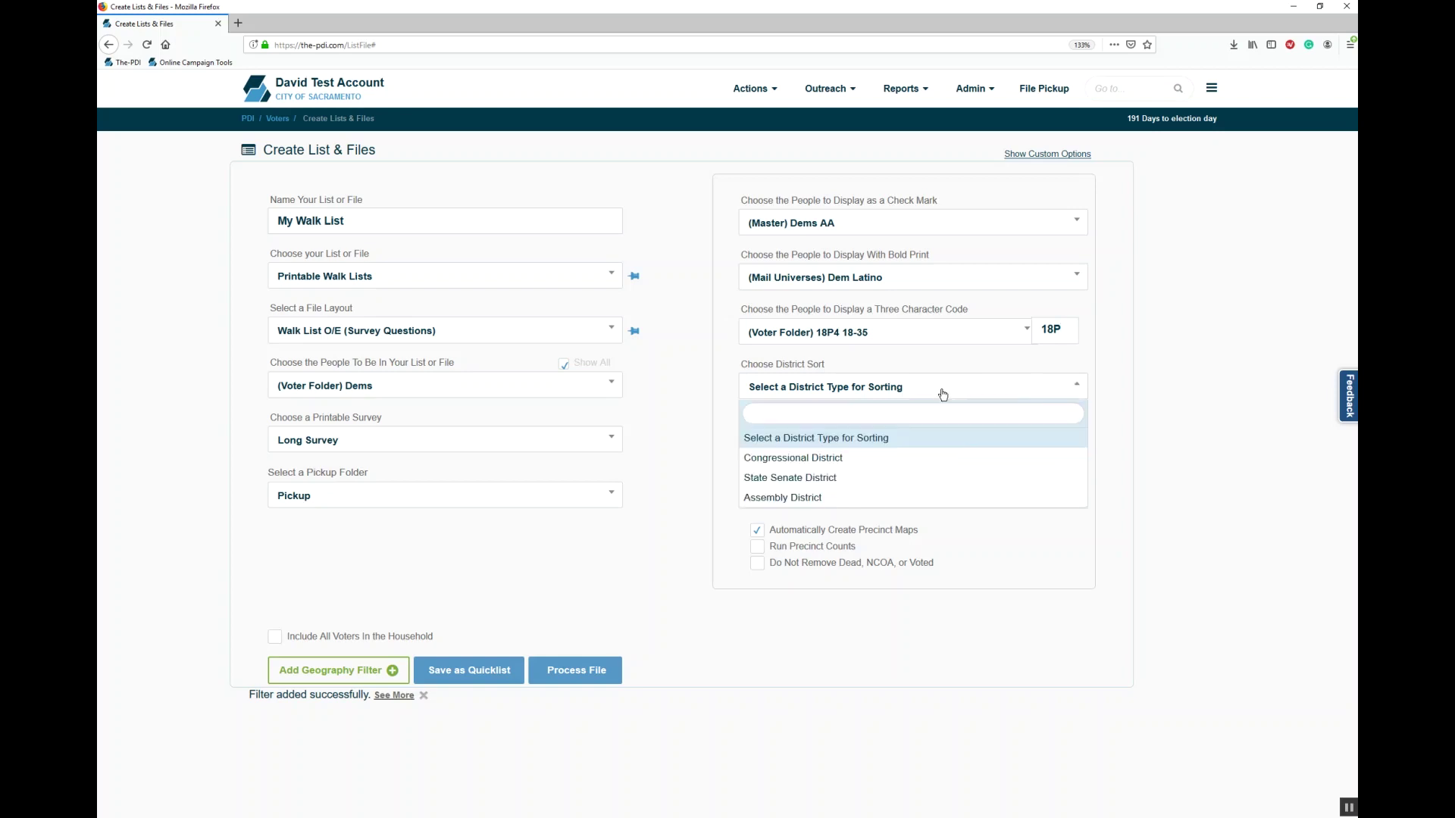
click(929, 478)
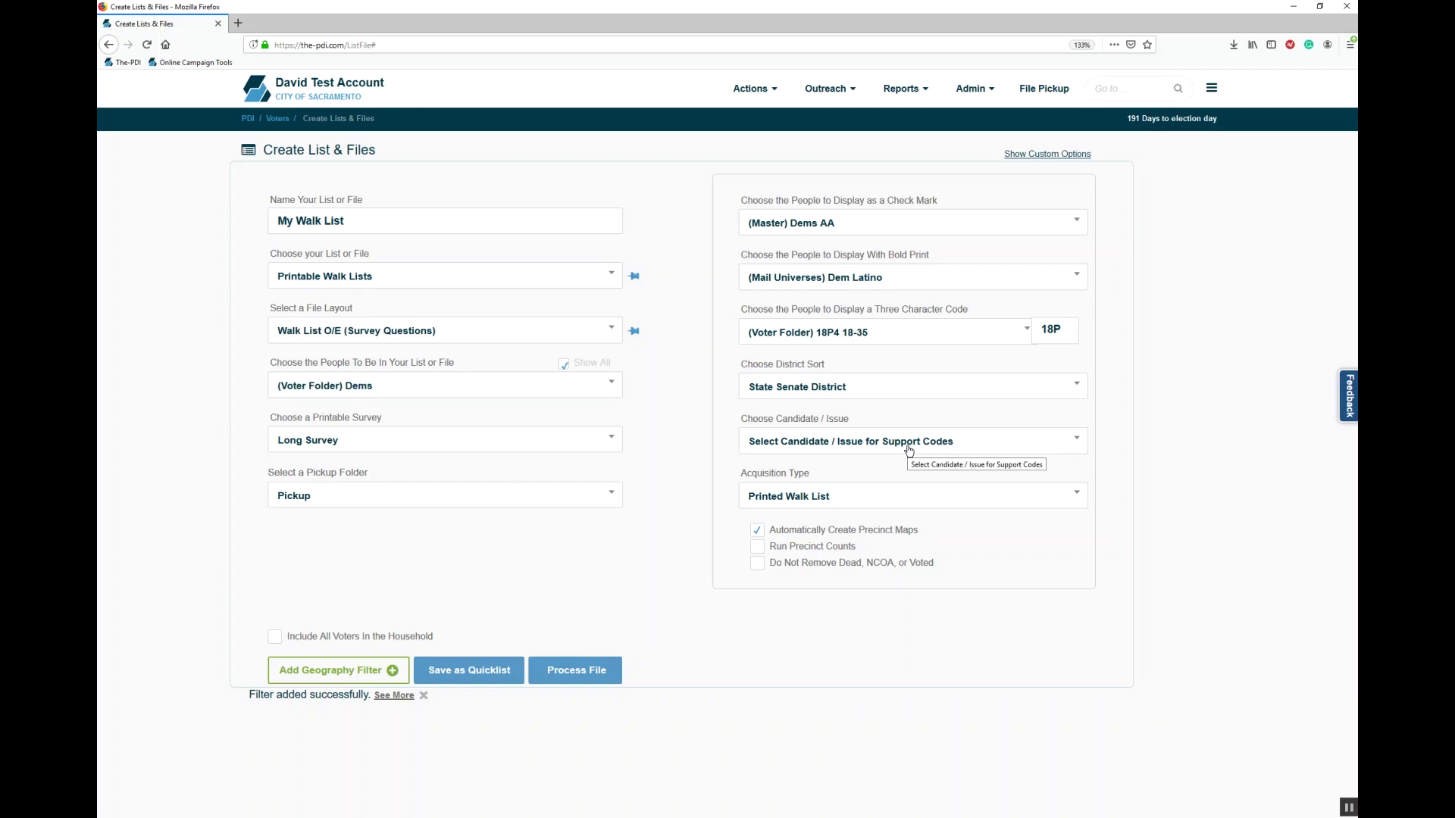
click(909, 443)
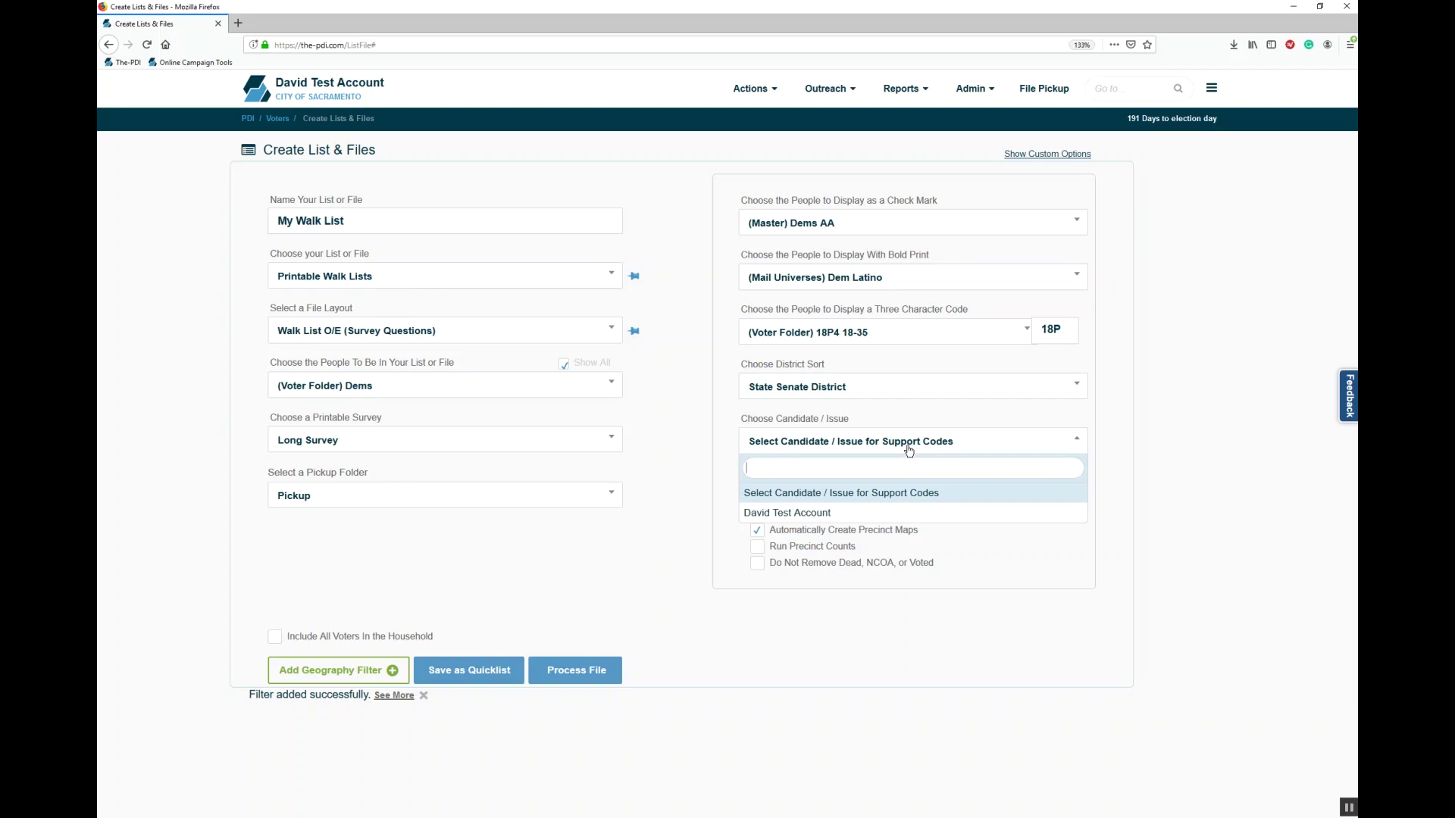
click(909, 452)
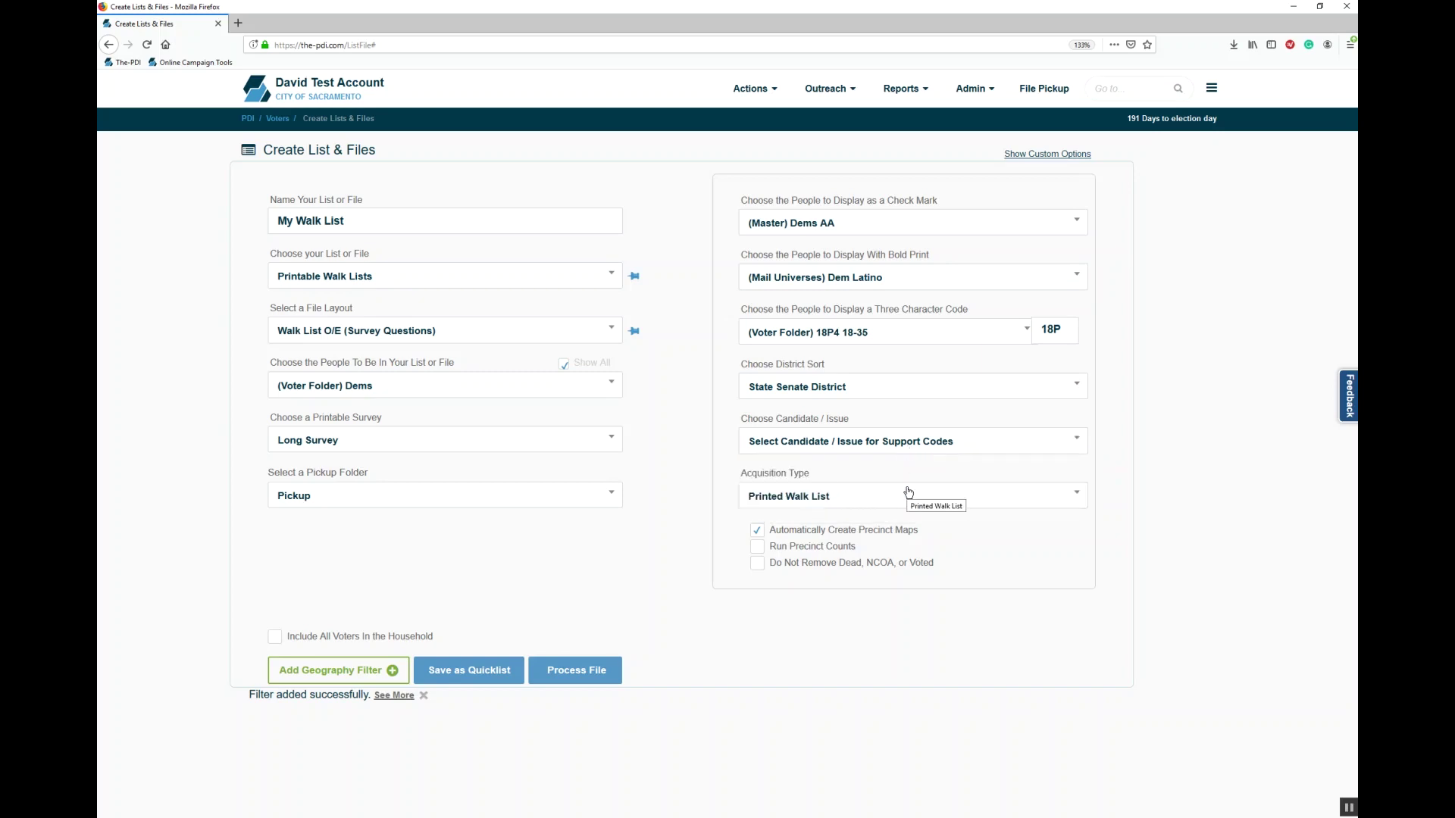
click(908, 493)
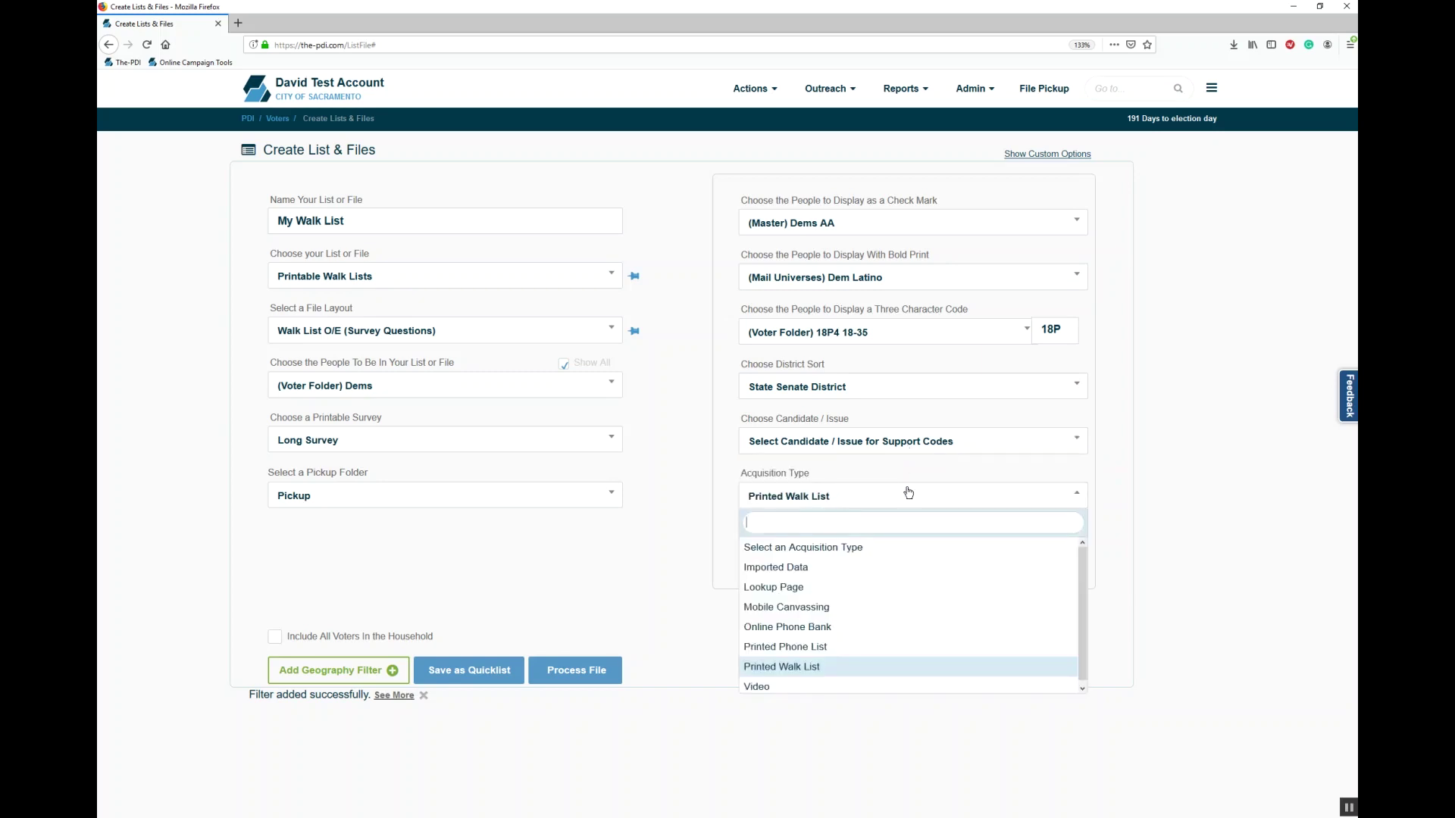
click(908, 492)
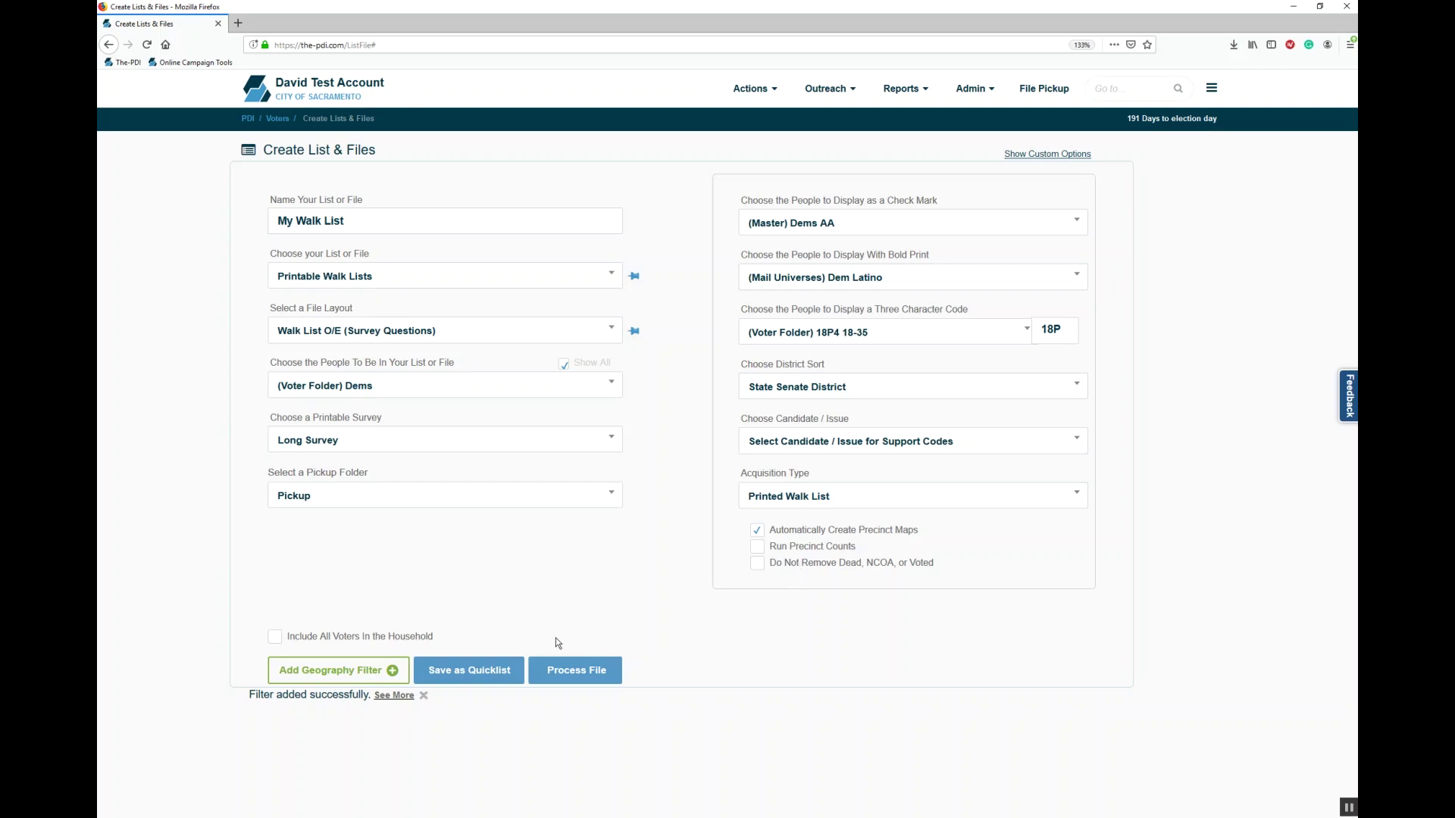
Step: Process My Walk List, enter the authorization code, approve the purchase and dismiss the confirmation
click(583, 666)
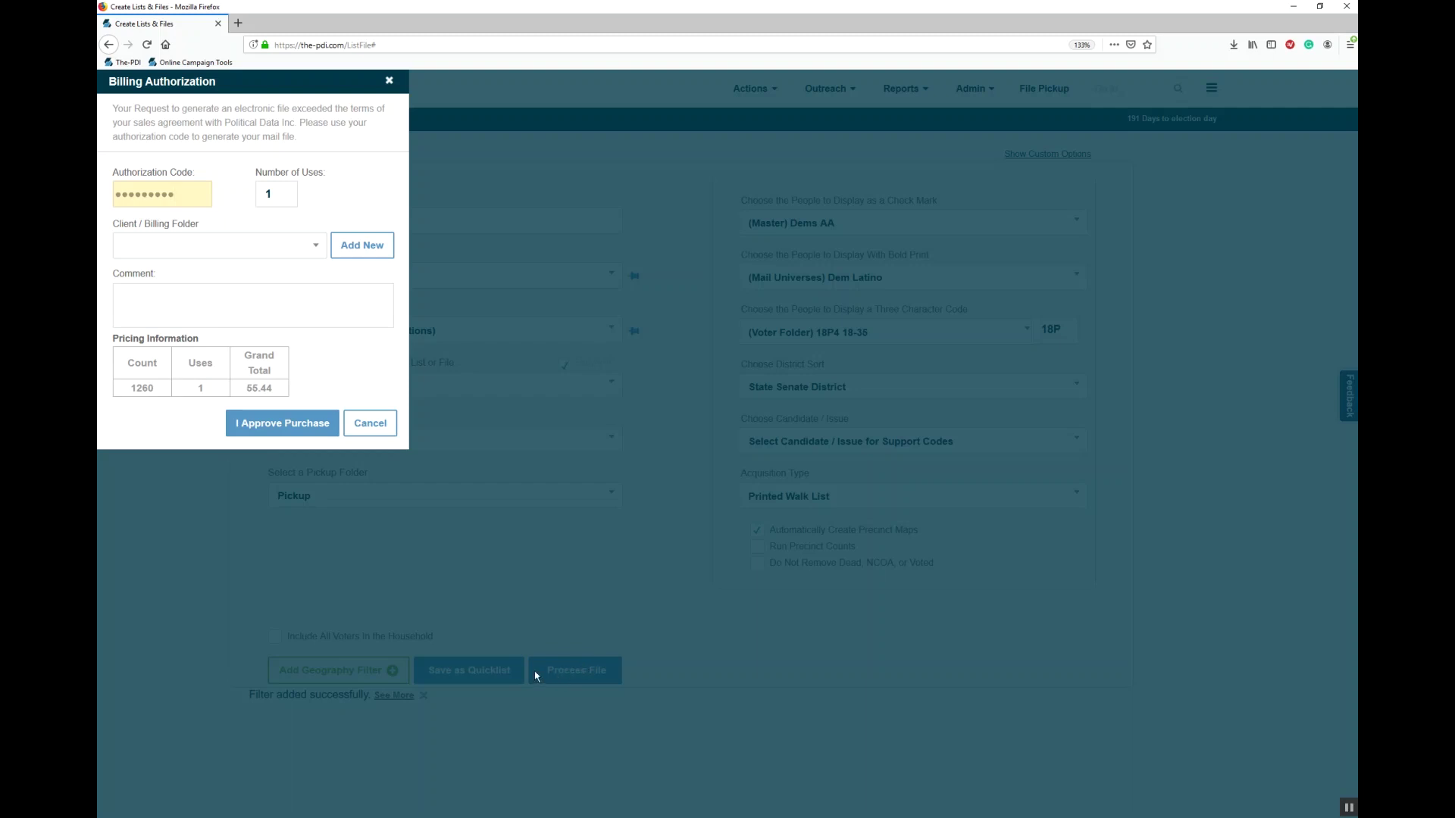
click(203, 191)
drag(194, 191, 98, 194)
text(•••••)
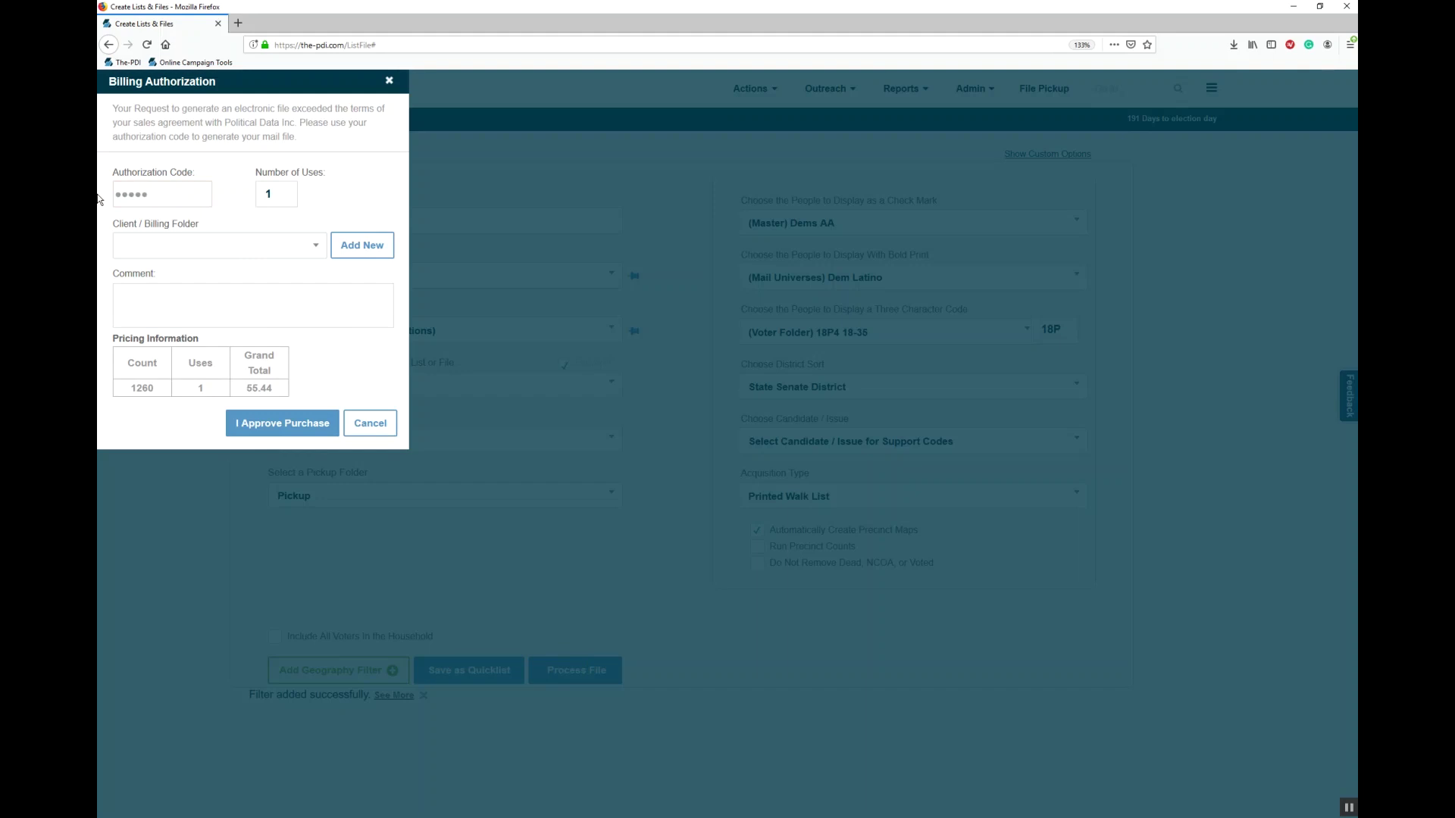
click(288, 426)
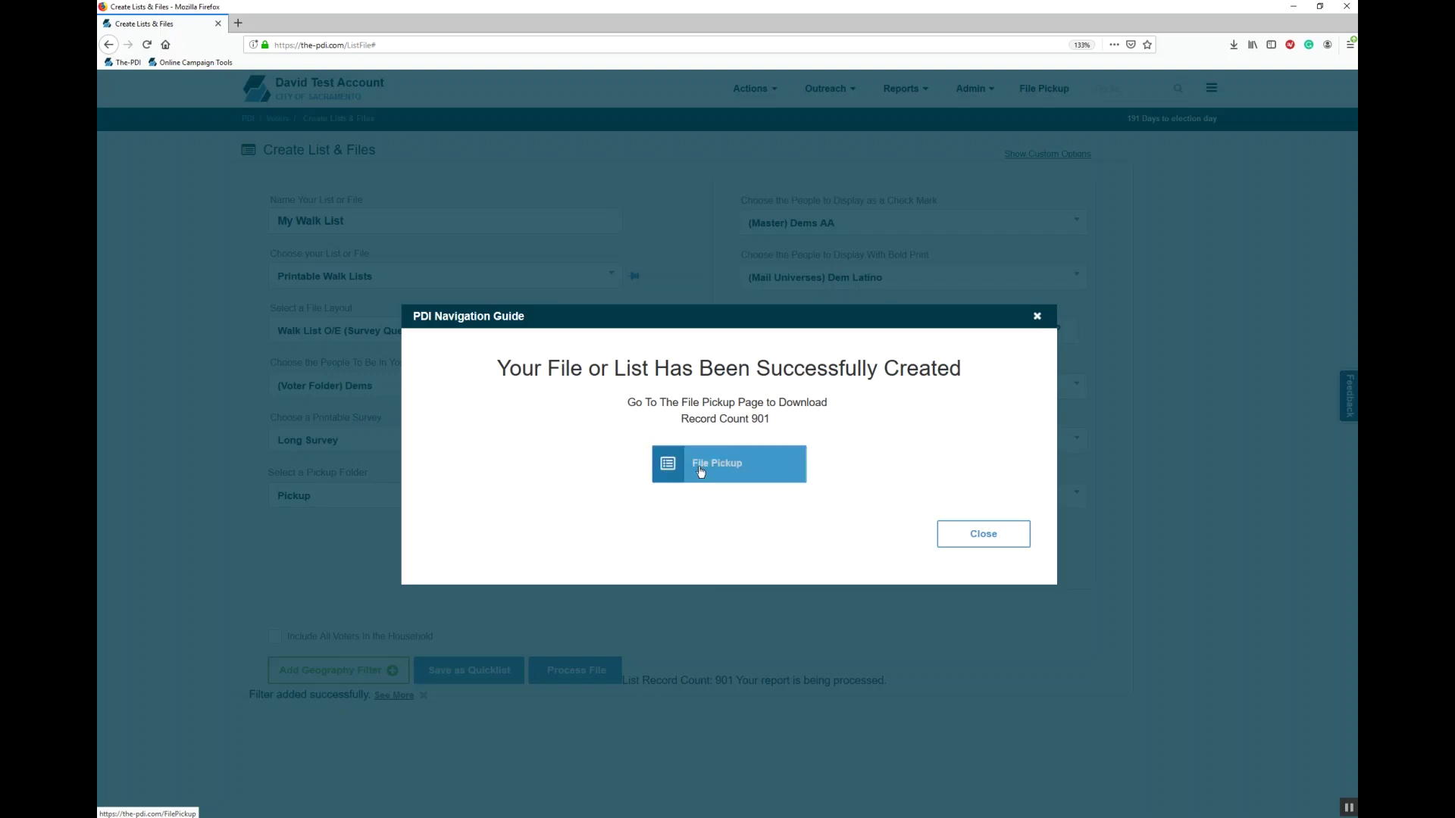
click(989, 534)
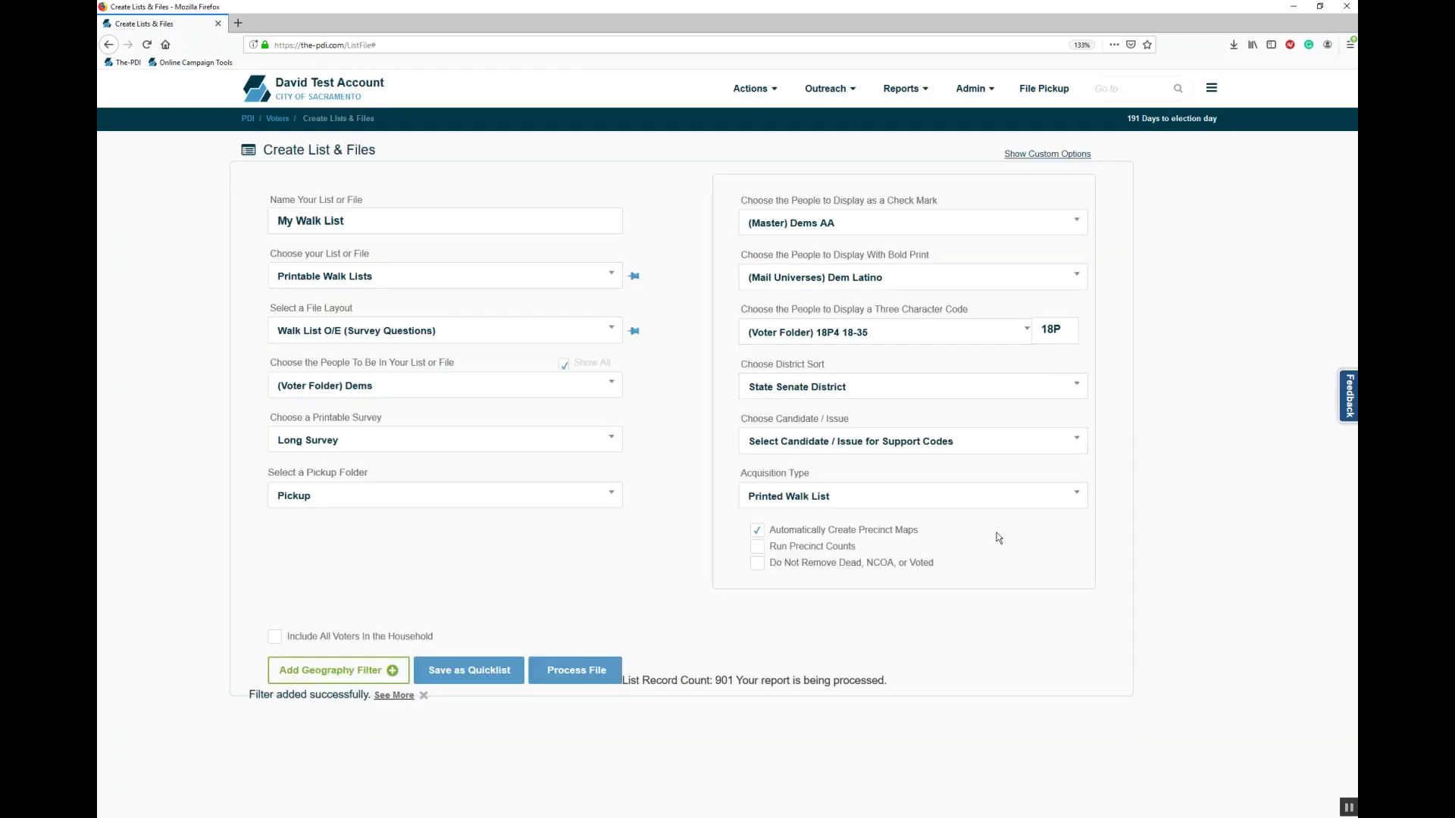
Step: Look up the Pickup folder password in Account Settings, then open the Pickup folder with it
click(1052, 92)
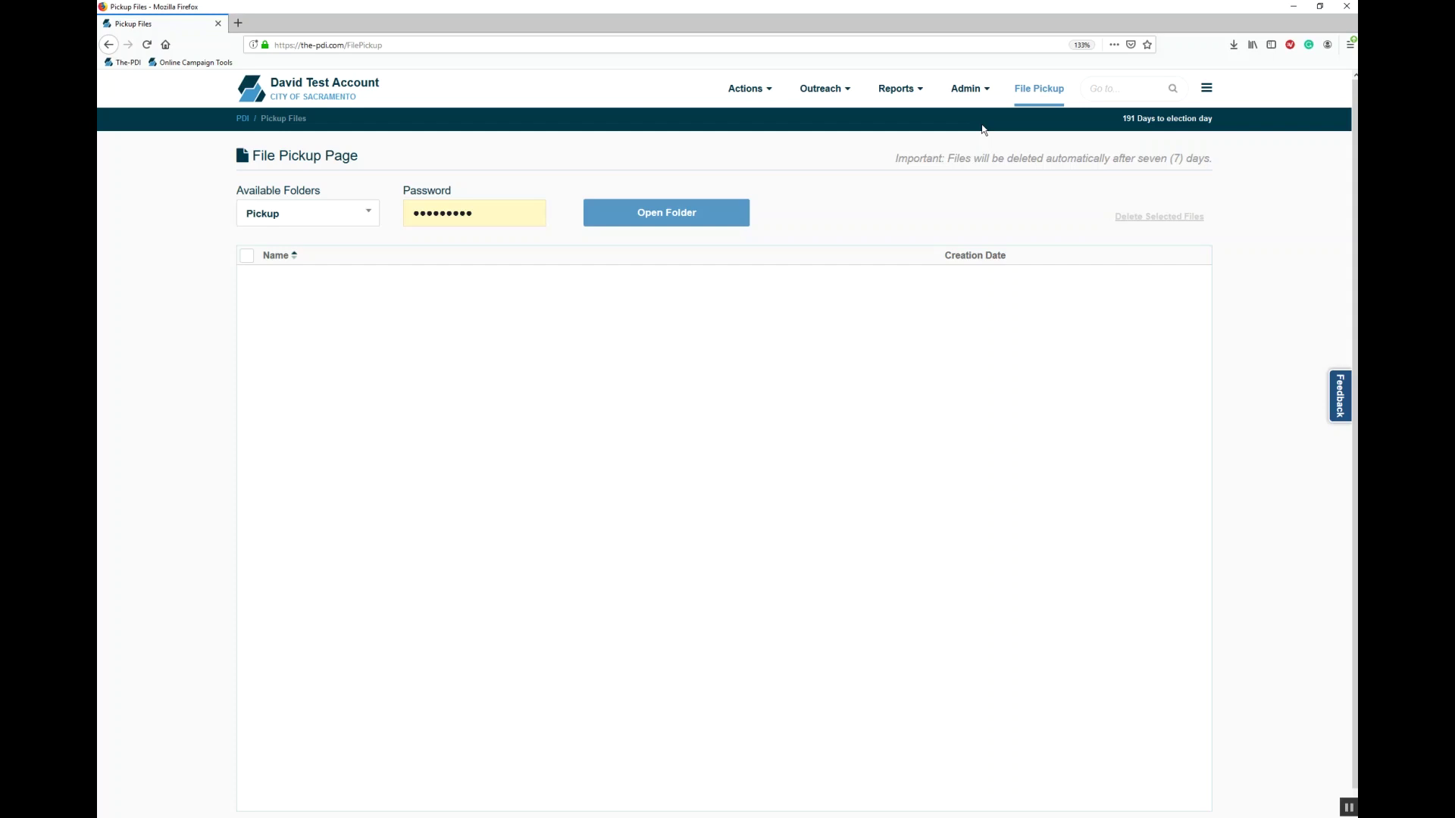
click(968, 97)
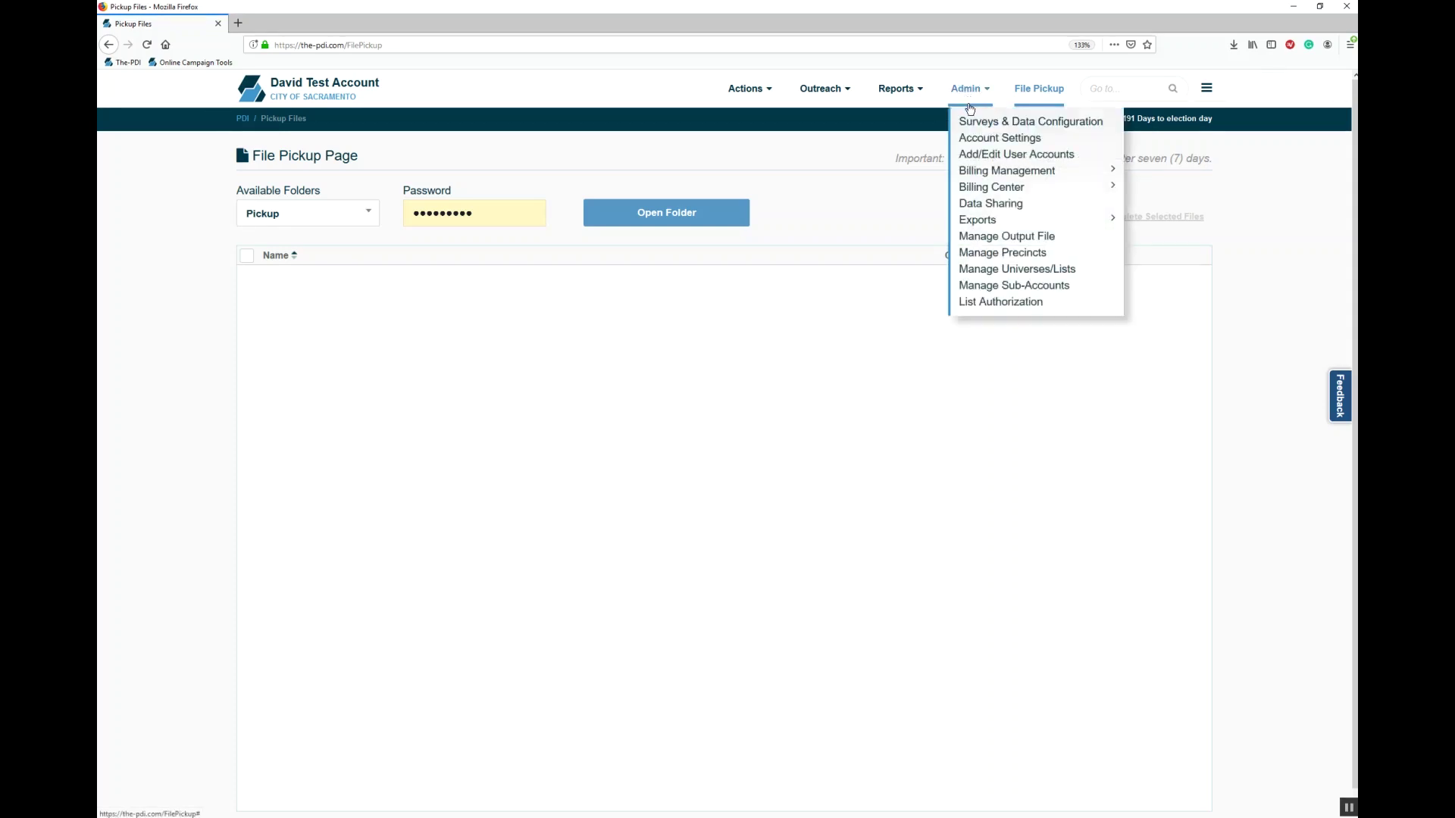
ctrl+click(985, 137)
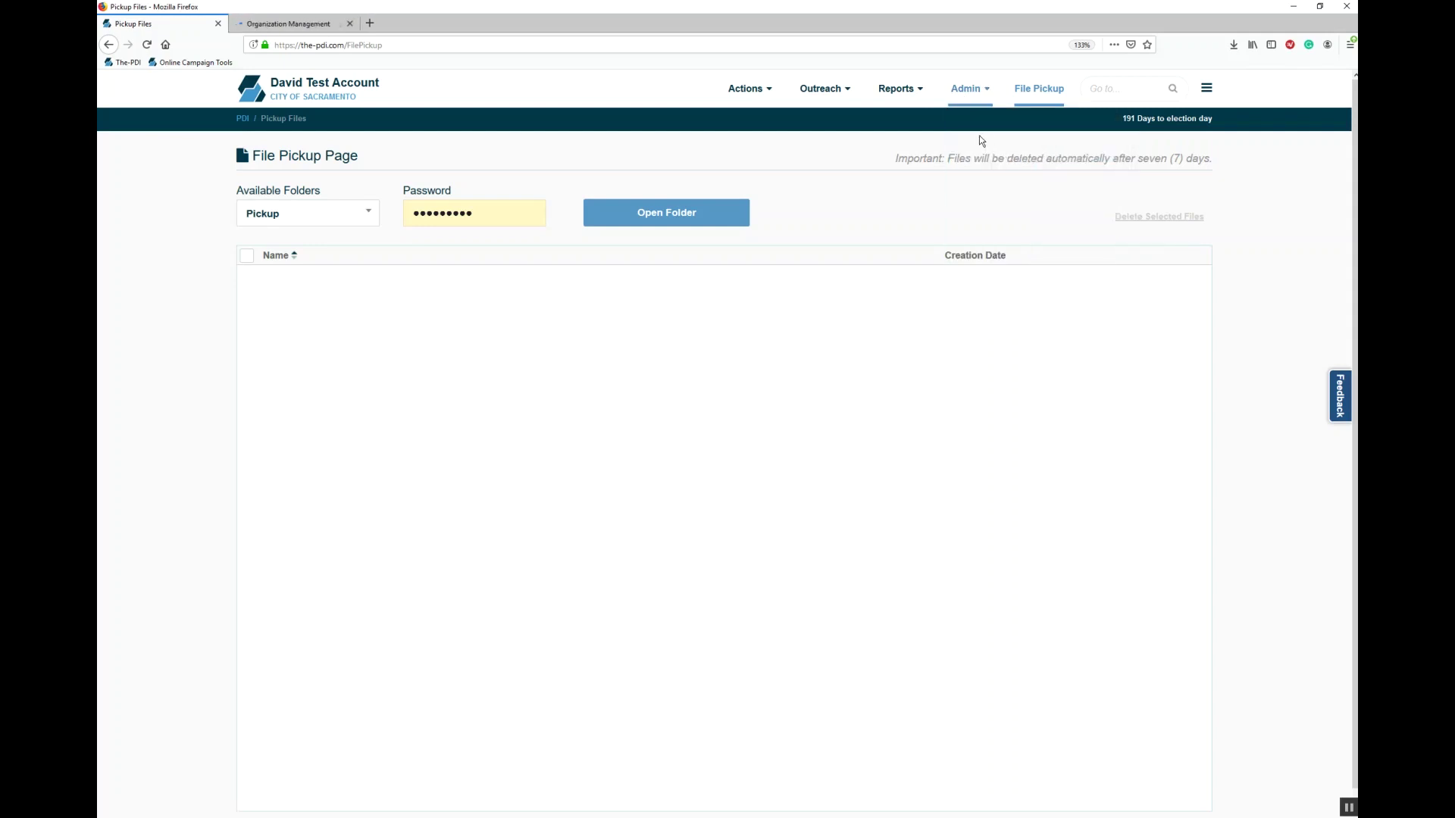
click(288, 23)
click(393, 292)
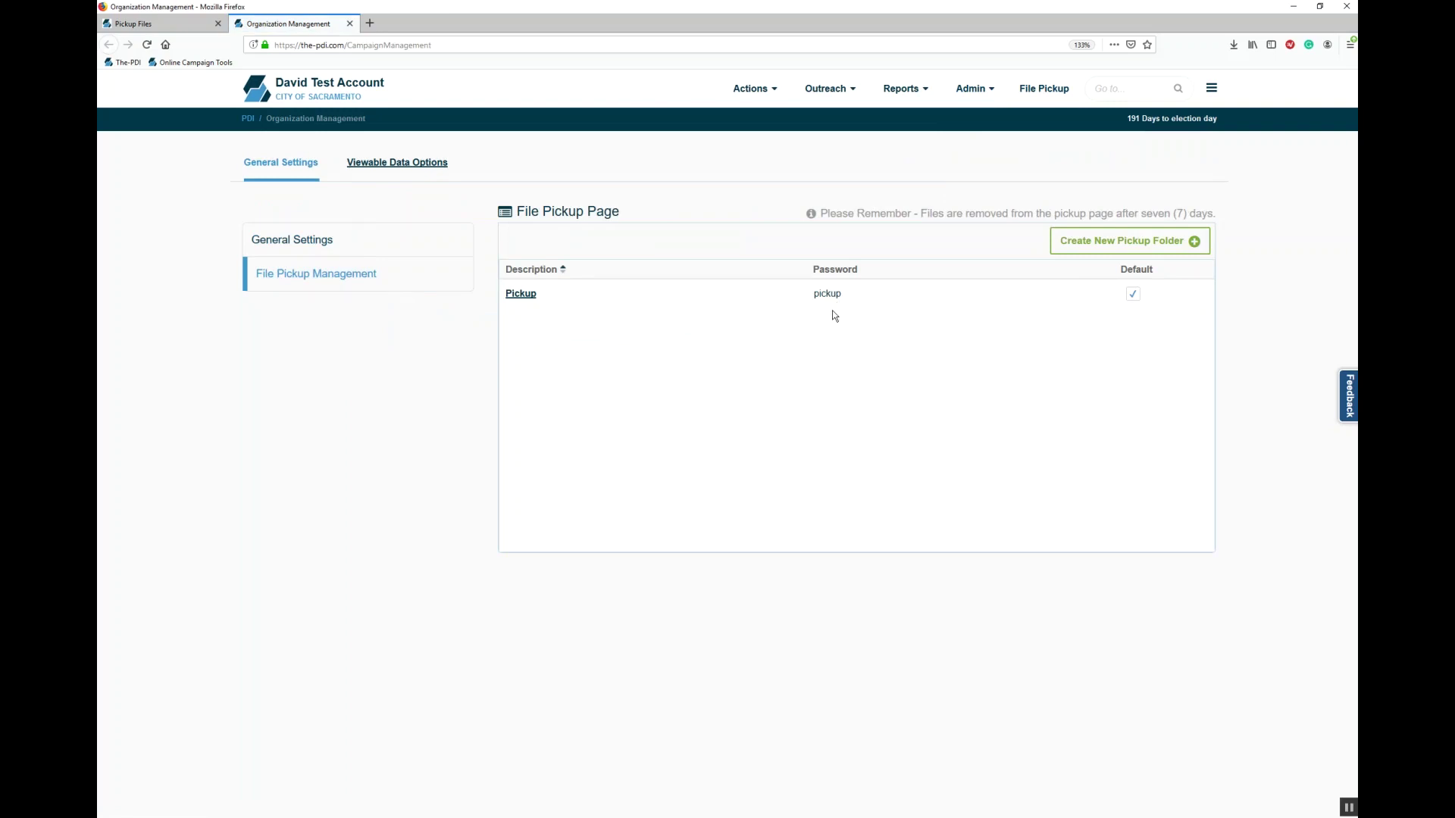
key(ctrl+w)
text(pick)
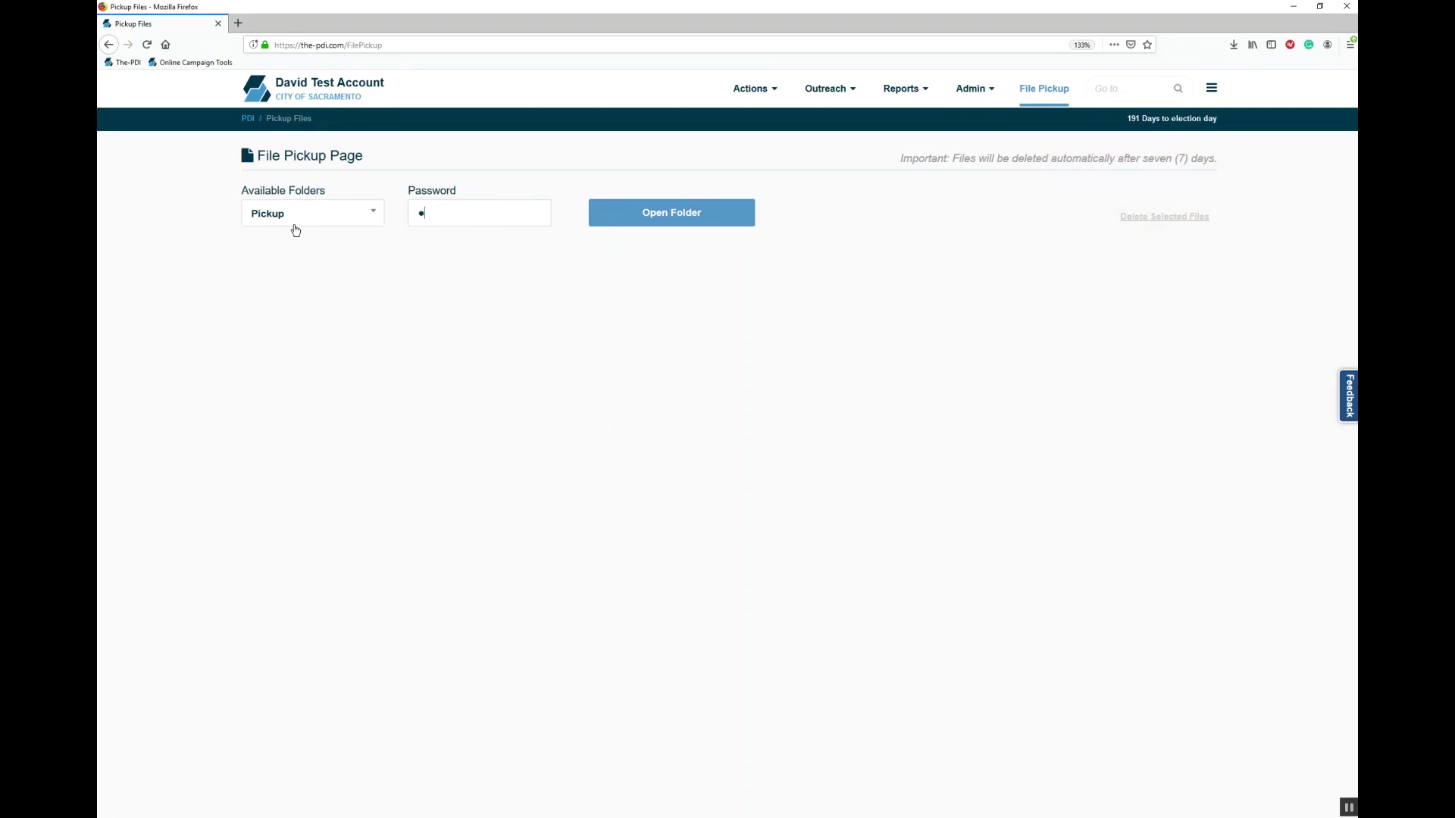
text(up)
key(Return)
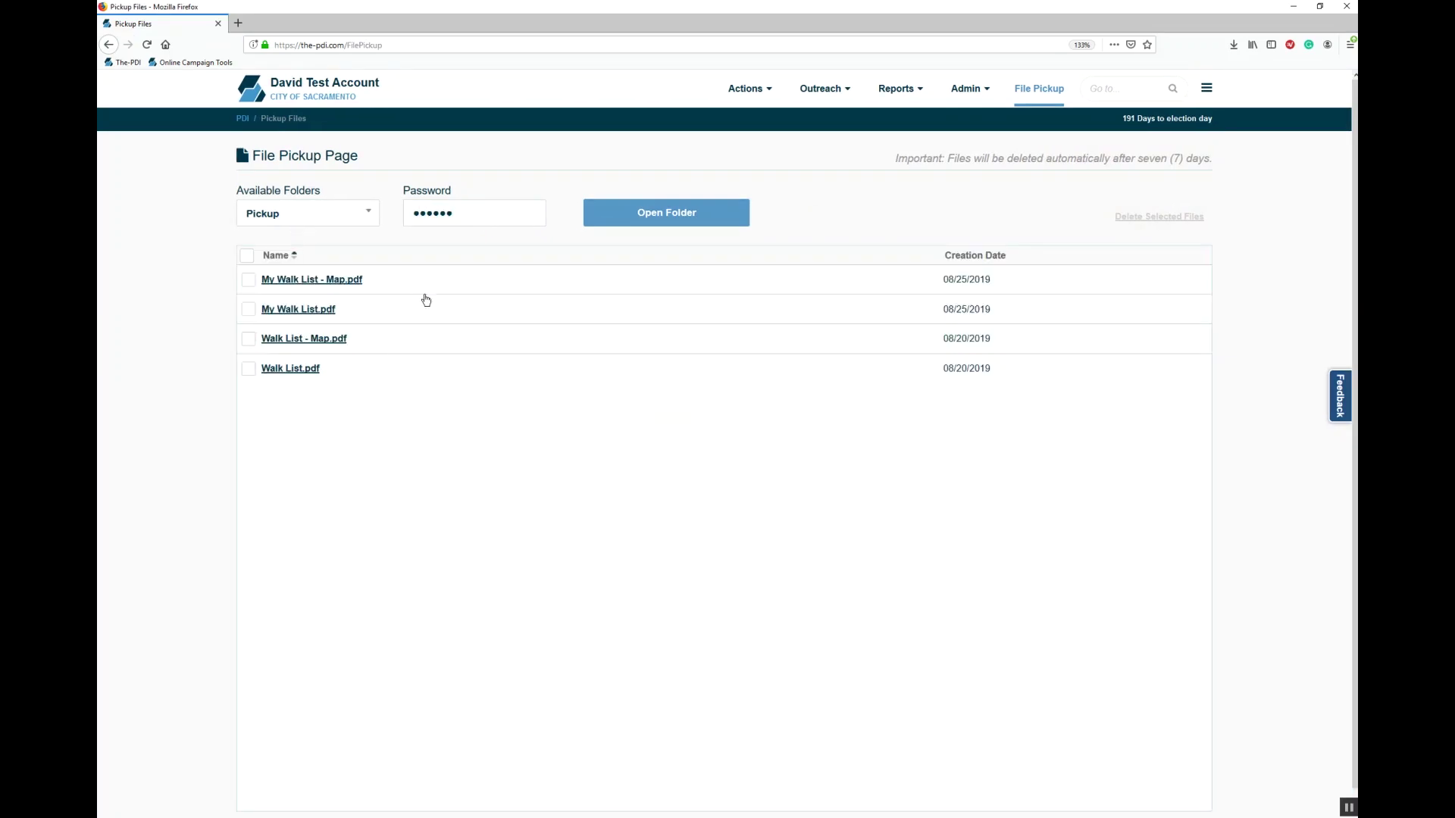
Step: Open My Walk List.pdf, then My Walk List - Map.pdf, each with Adobe Acrobat Reader DC
click(298, 313)
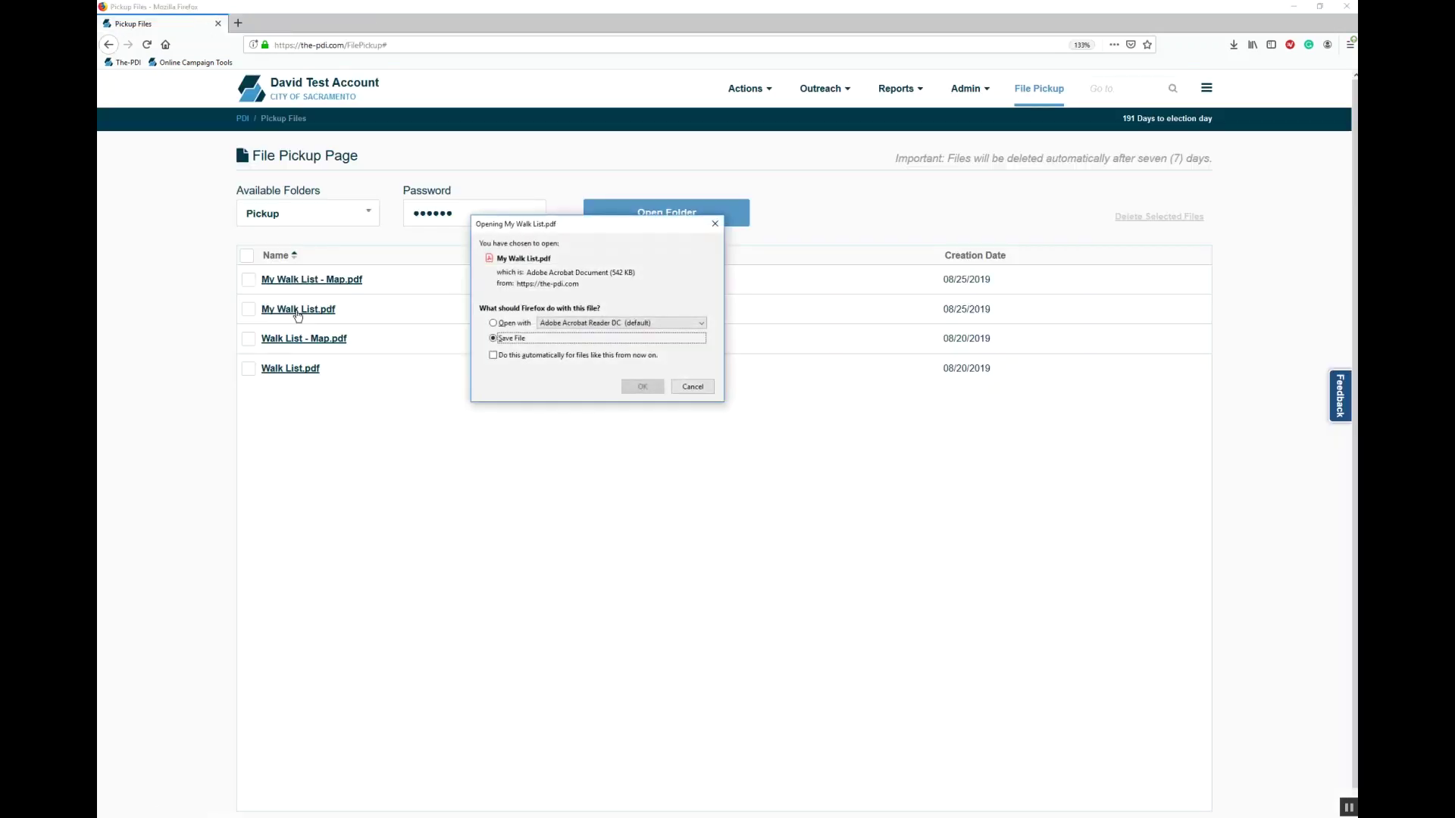
click(512, 323)
click(640, 384)
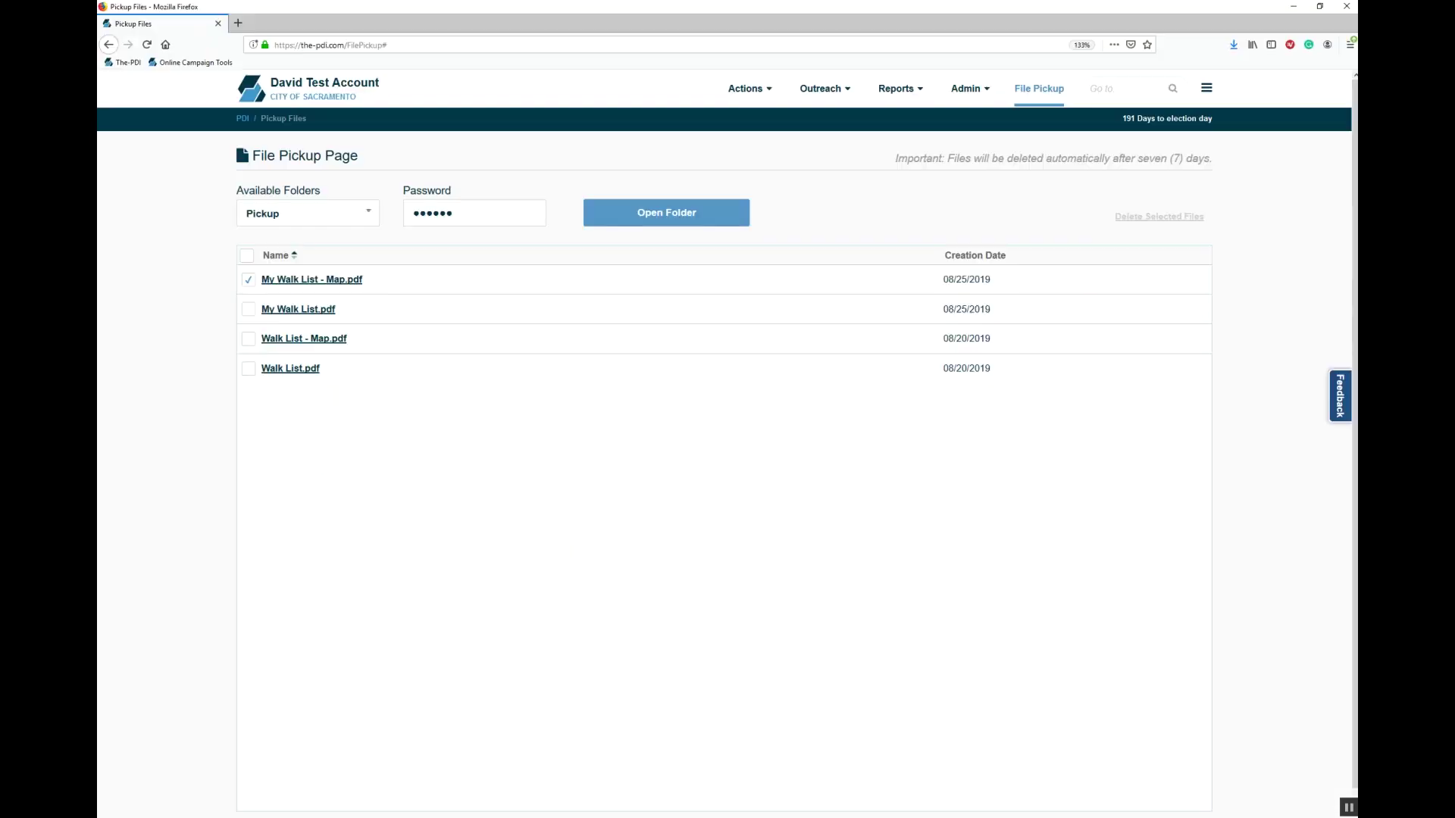
click(342, 280)
click(510, 321)
click(643, 384)
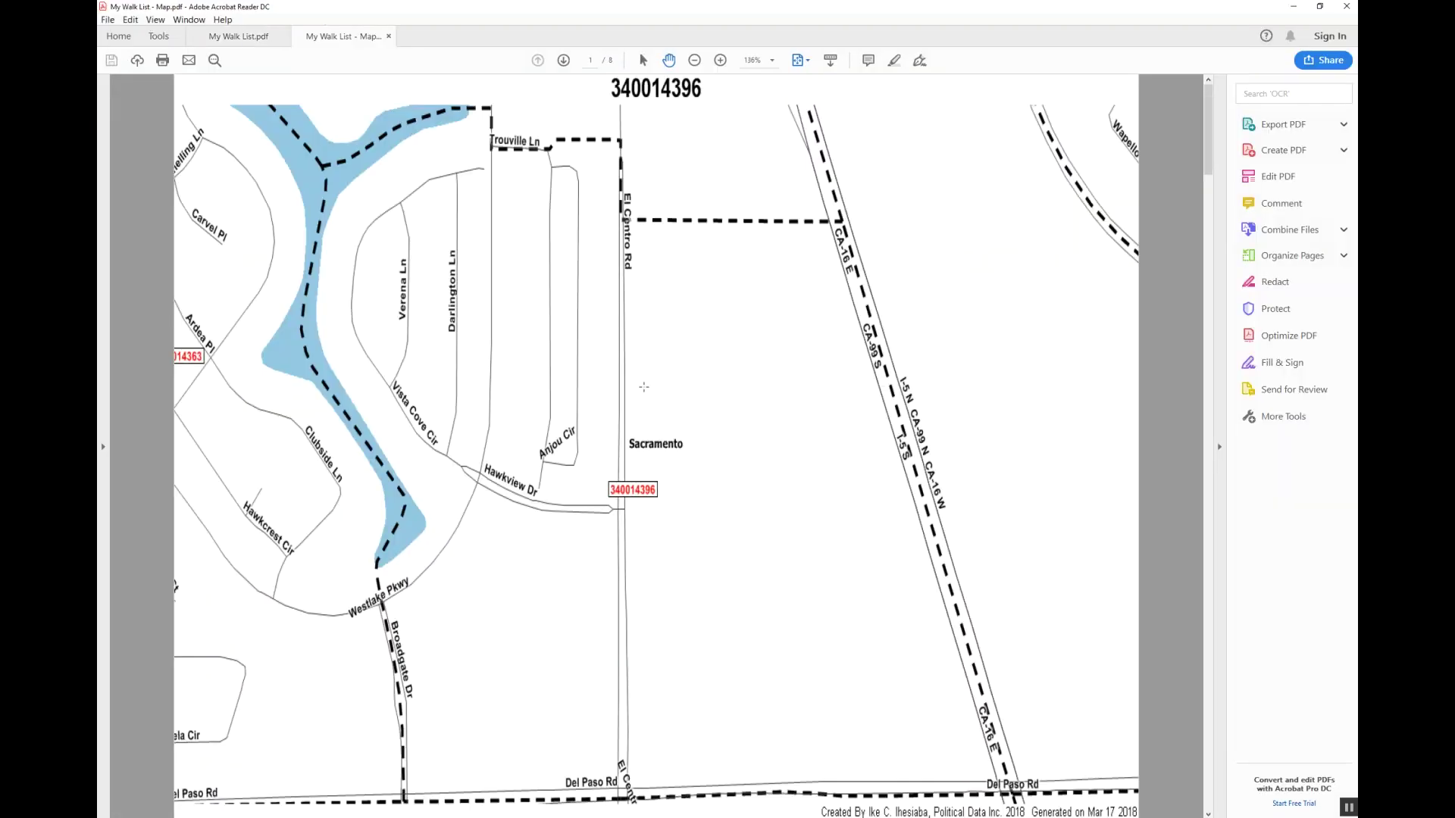
Step: Scroll through the precinct map pages, then switch to the My Walk List.pdf document
scroll(643, 386, down, 1)
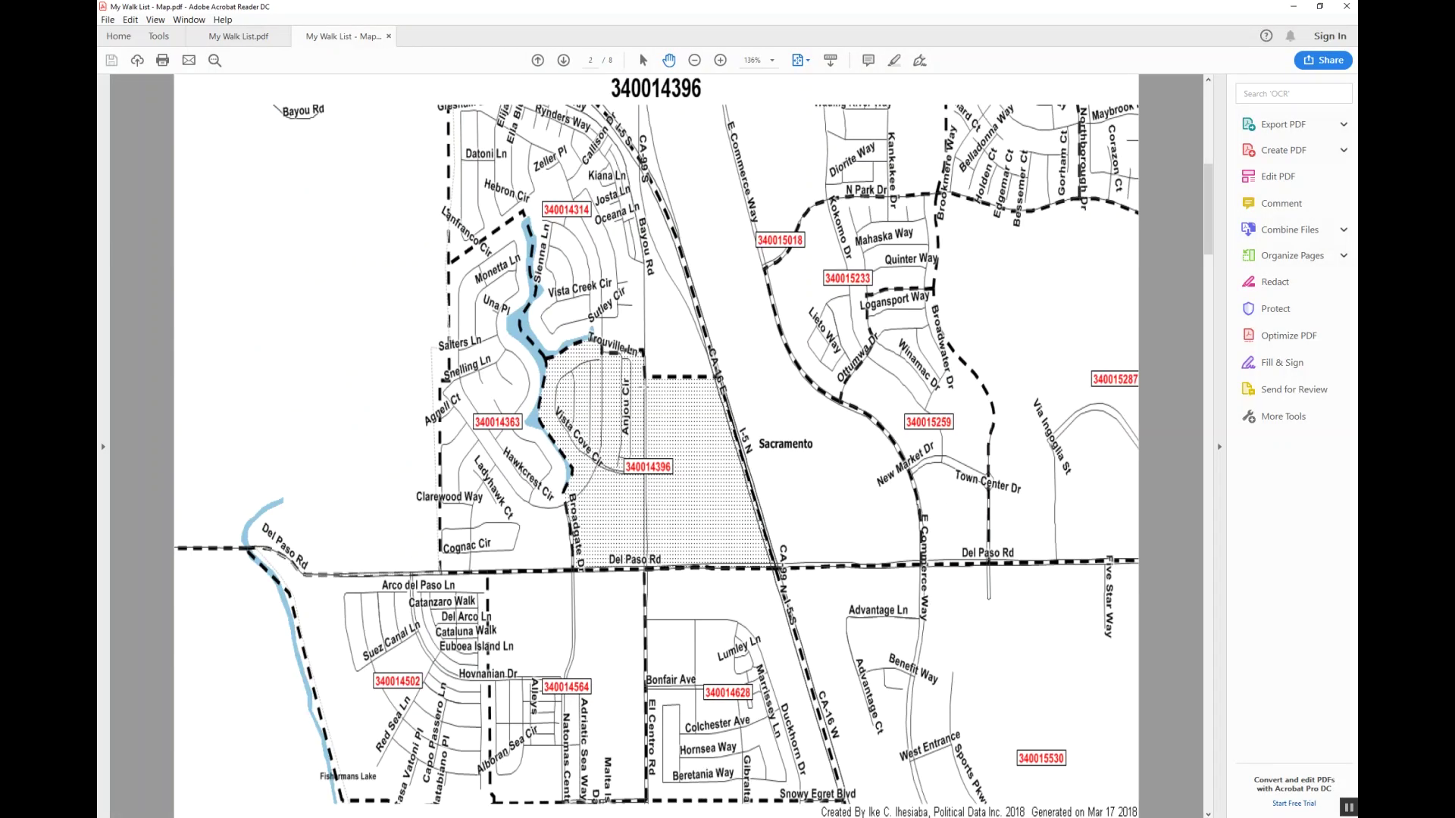
scroll(644, 386, down, 6)
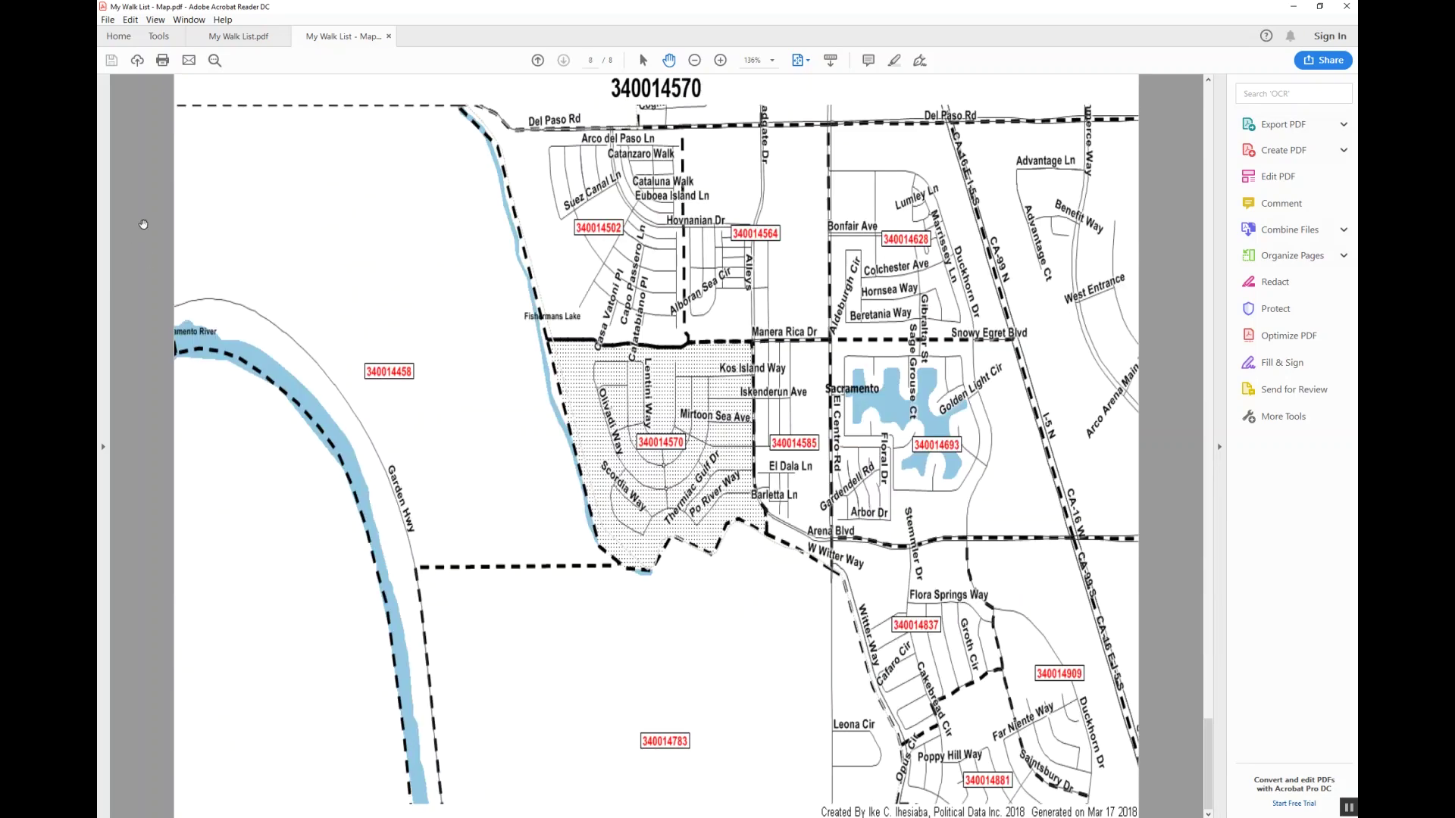
click(215, 43)
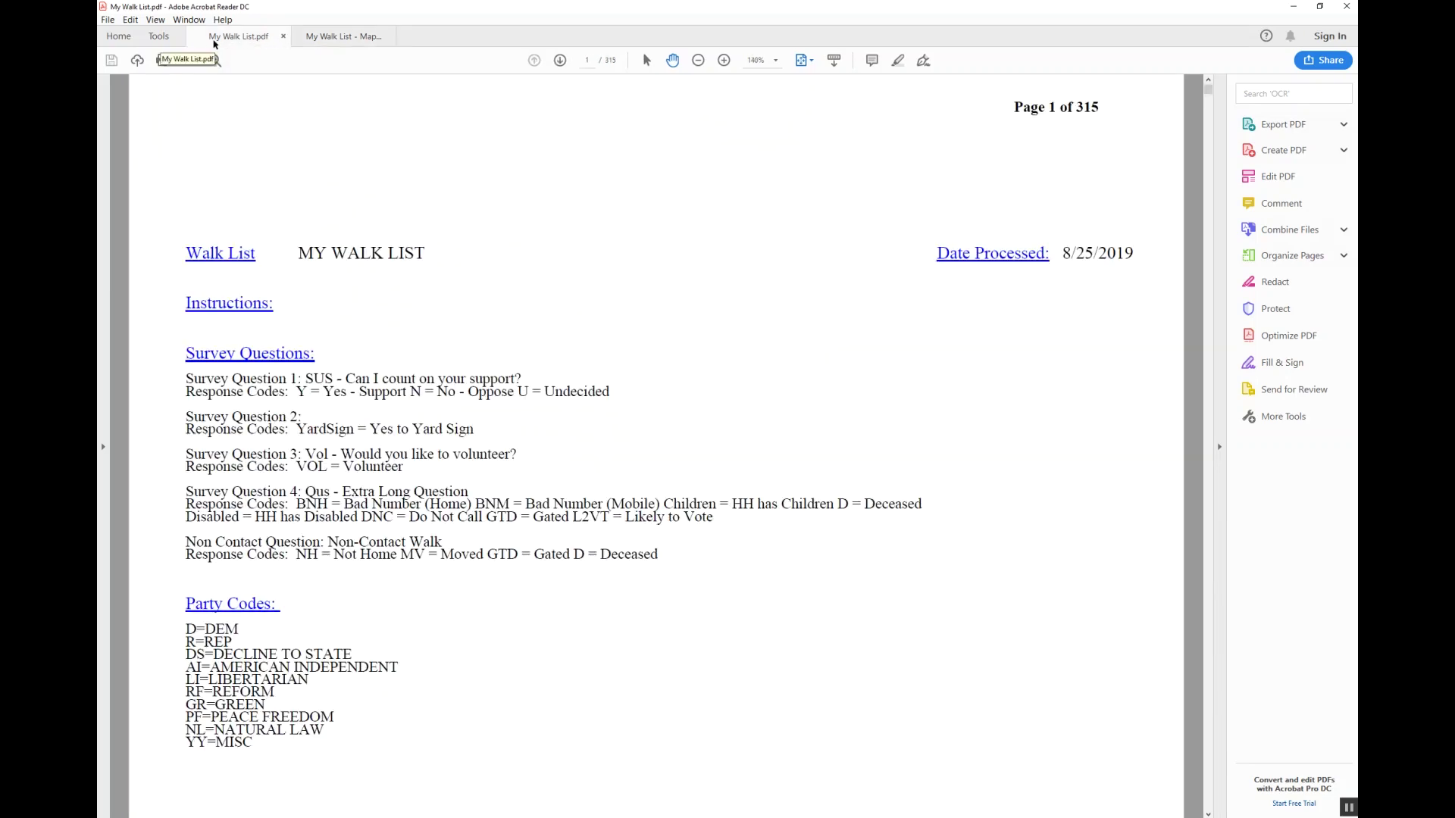
Step: Scroll through the walk list voter pages, reviewing barcodes and response codes
scroll(450, 258, down, 3)
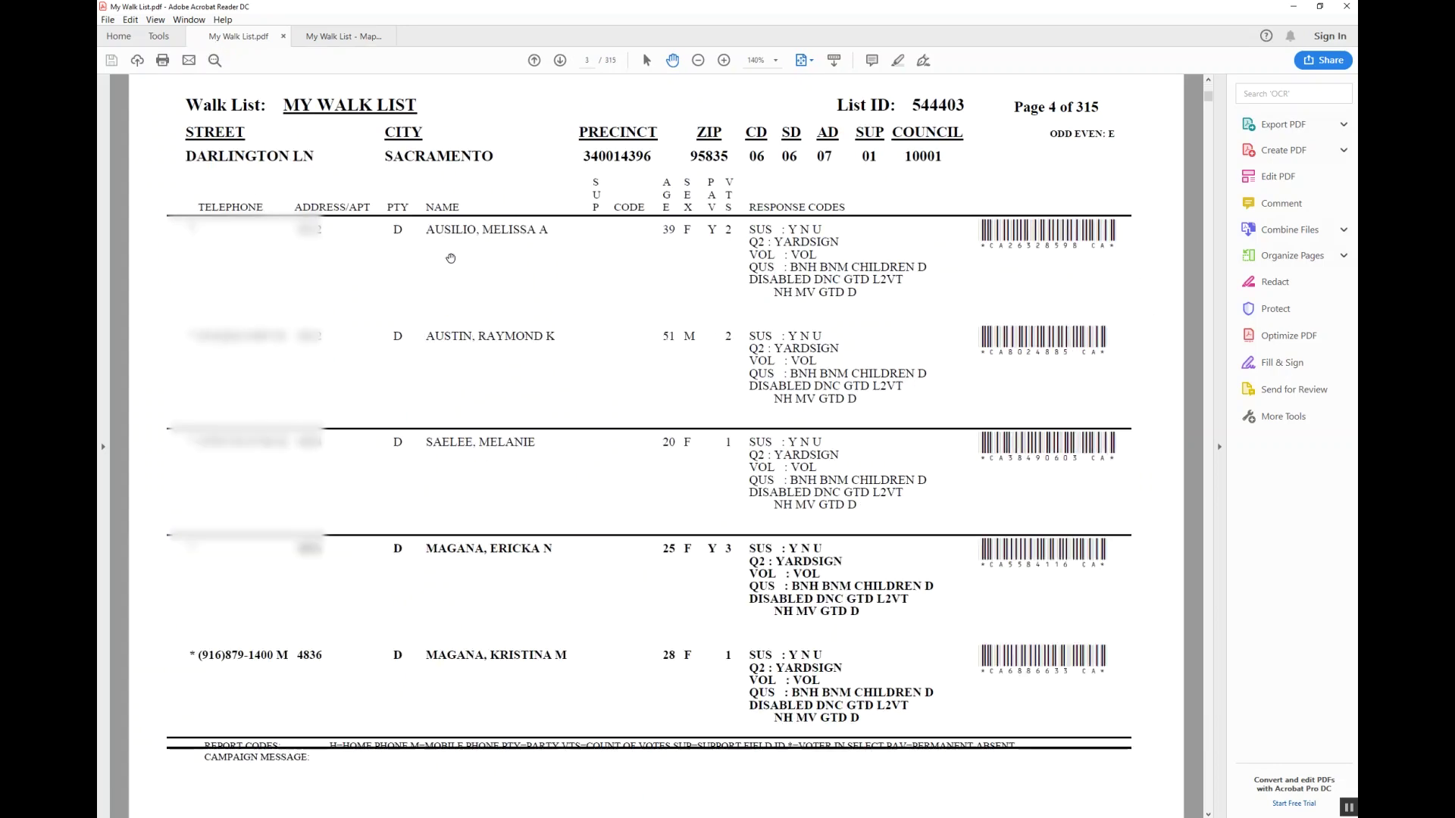
scroll(450, 258, up, 1)
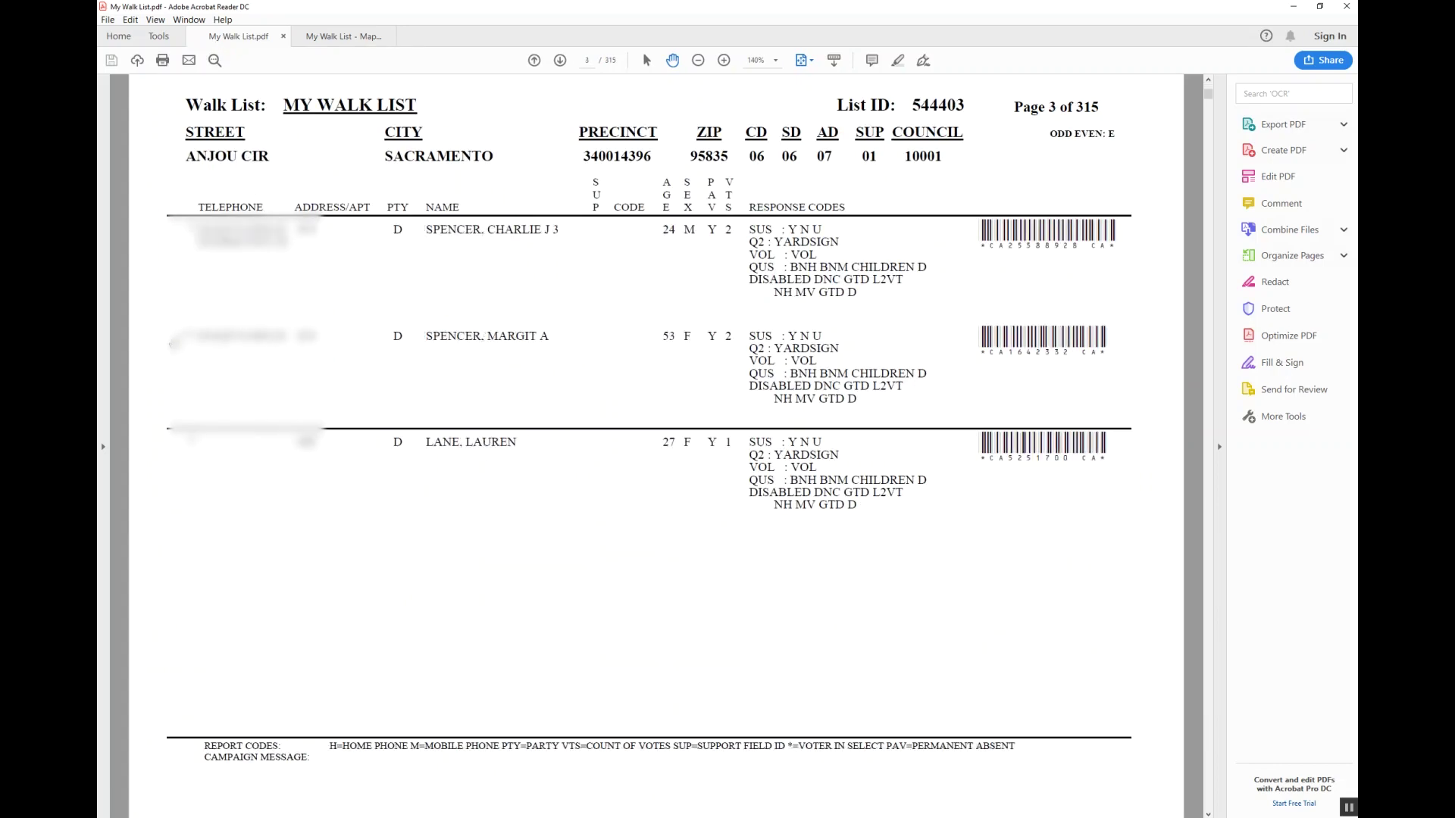
scroll(178, 337, down, 1)
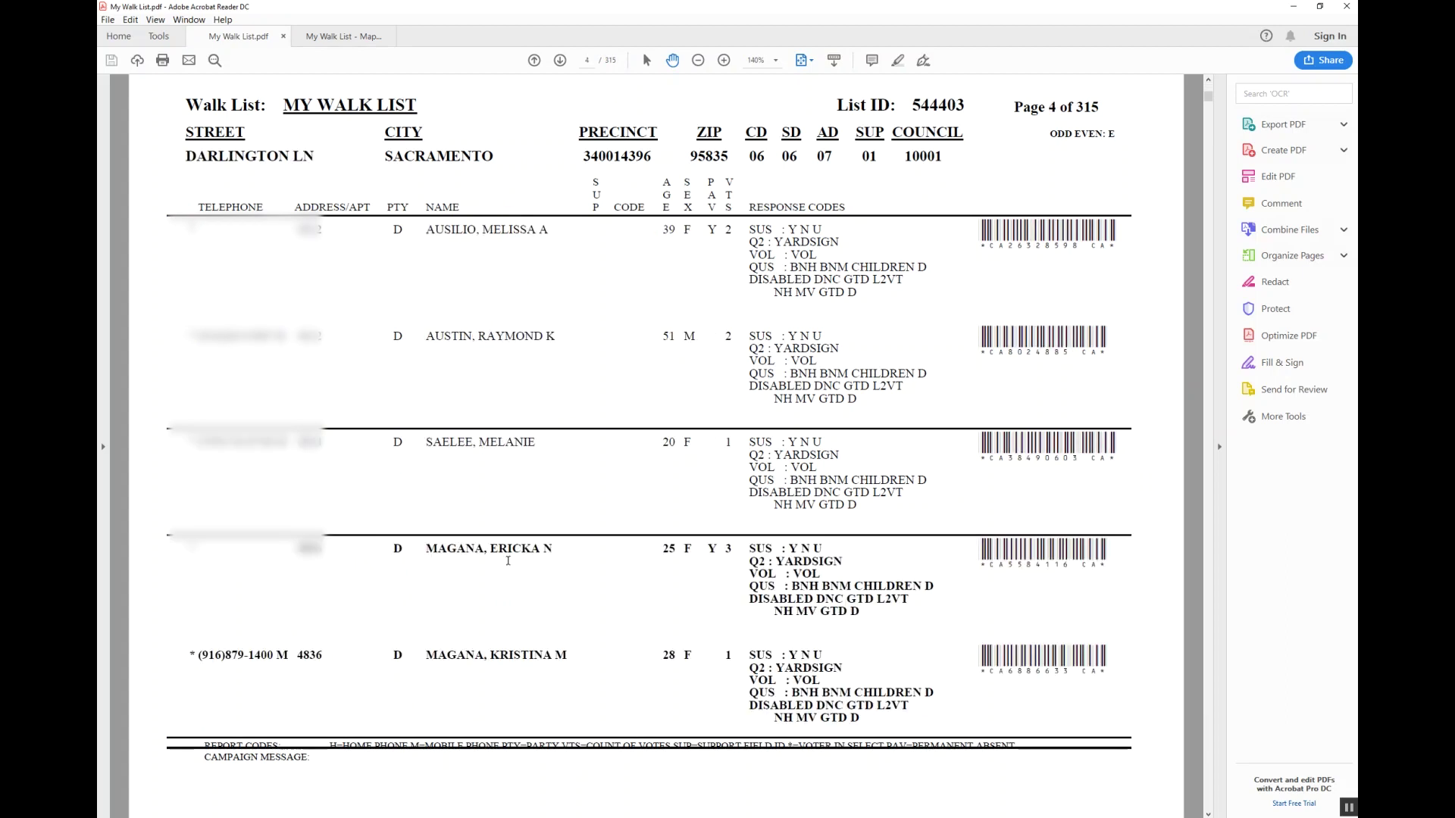
scroll(507, 561, down, 5)
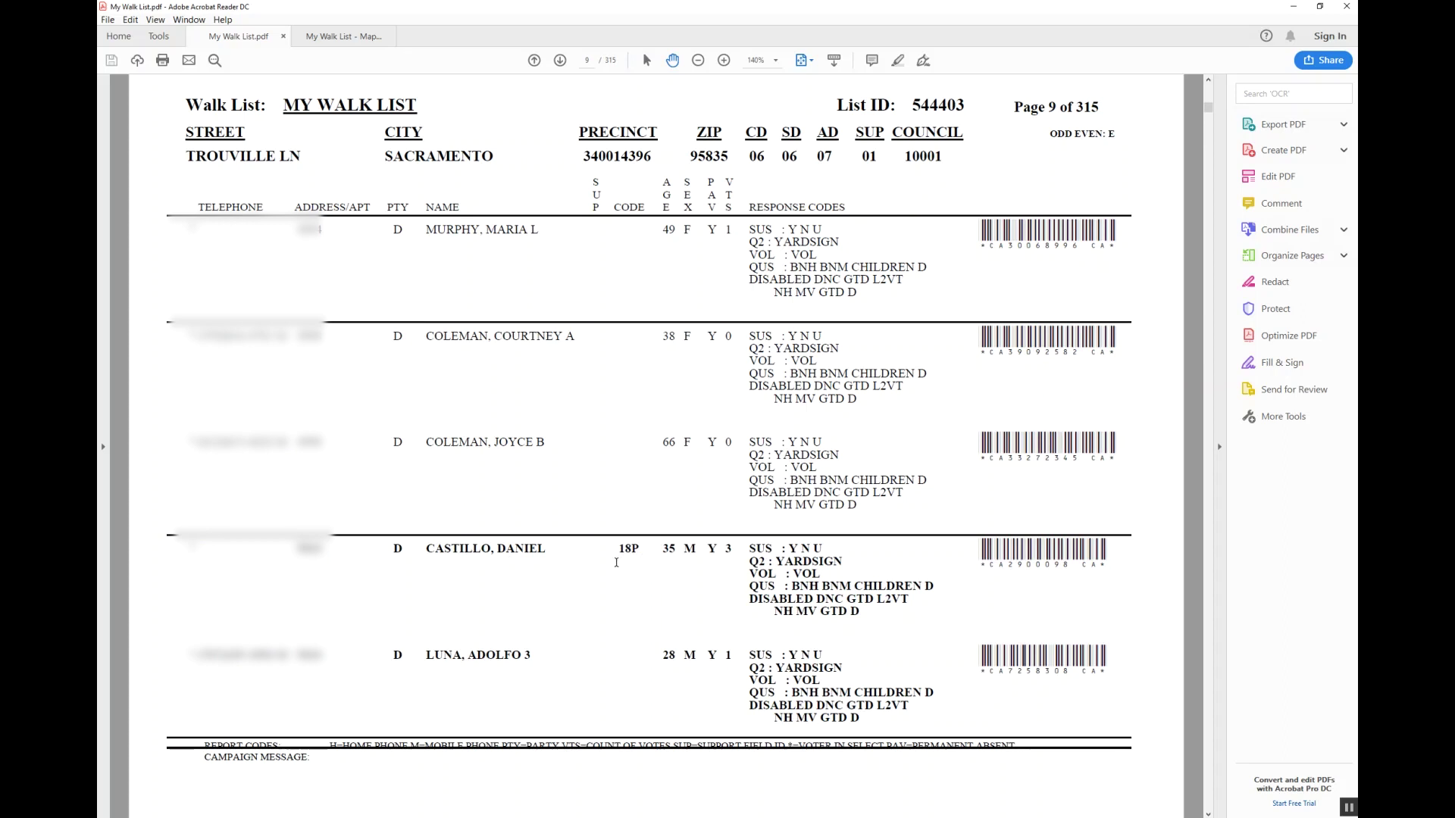
scroll(610, 564, up, 7)
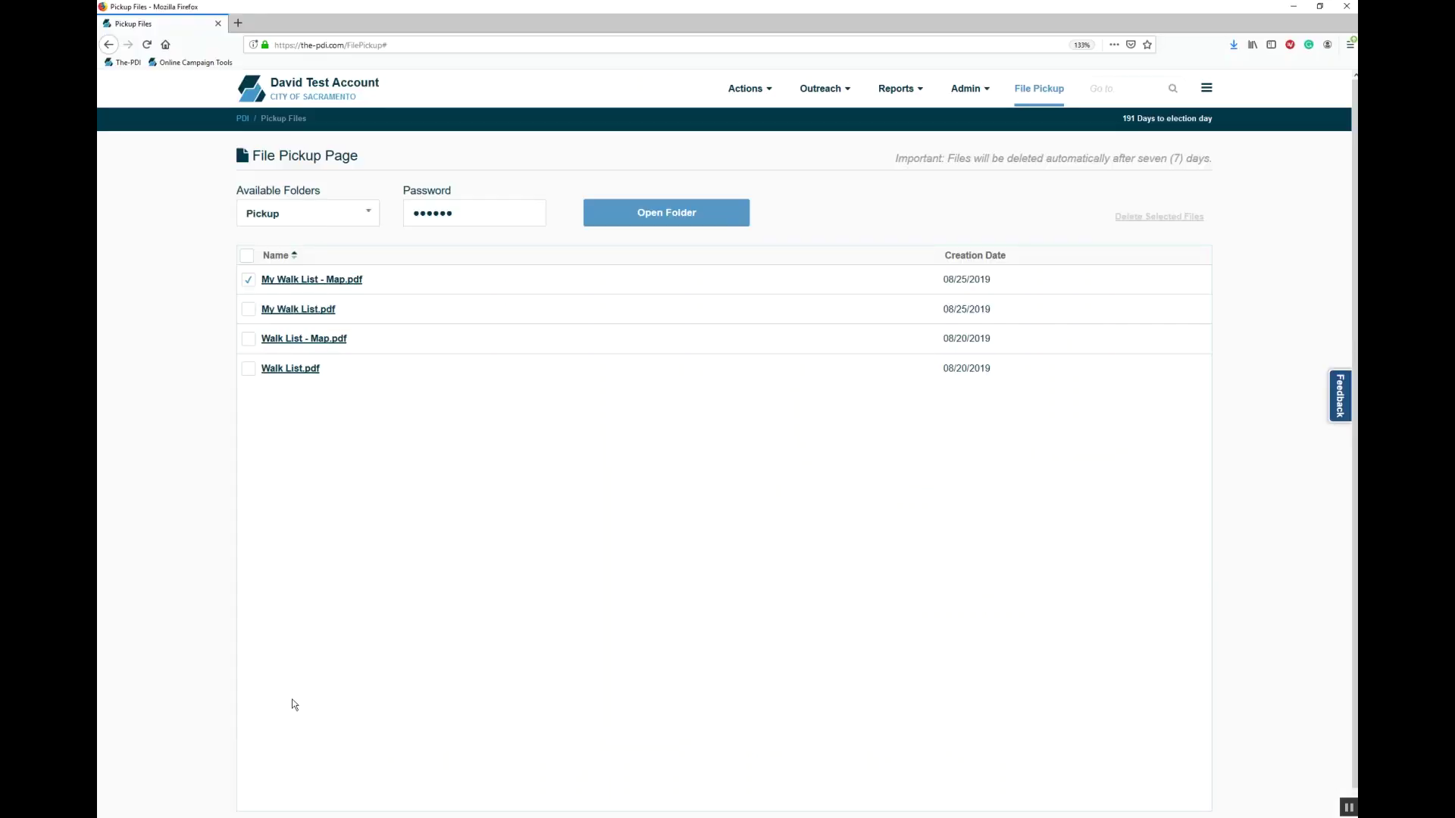
Step: Go to Canvass List Data Entry from the Actions menu
click(742, 87)
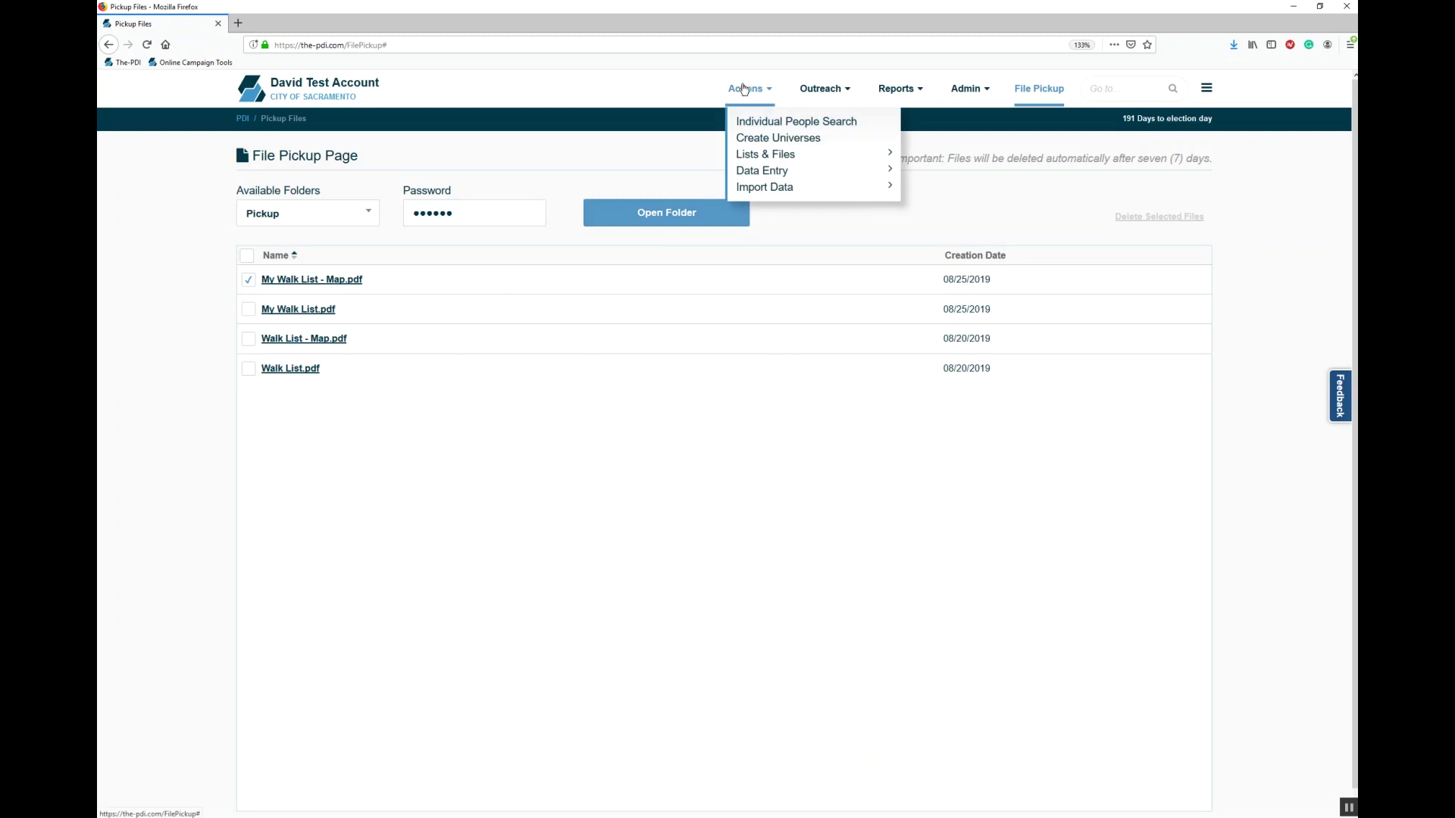
mouse_move(815, 168)
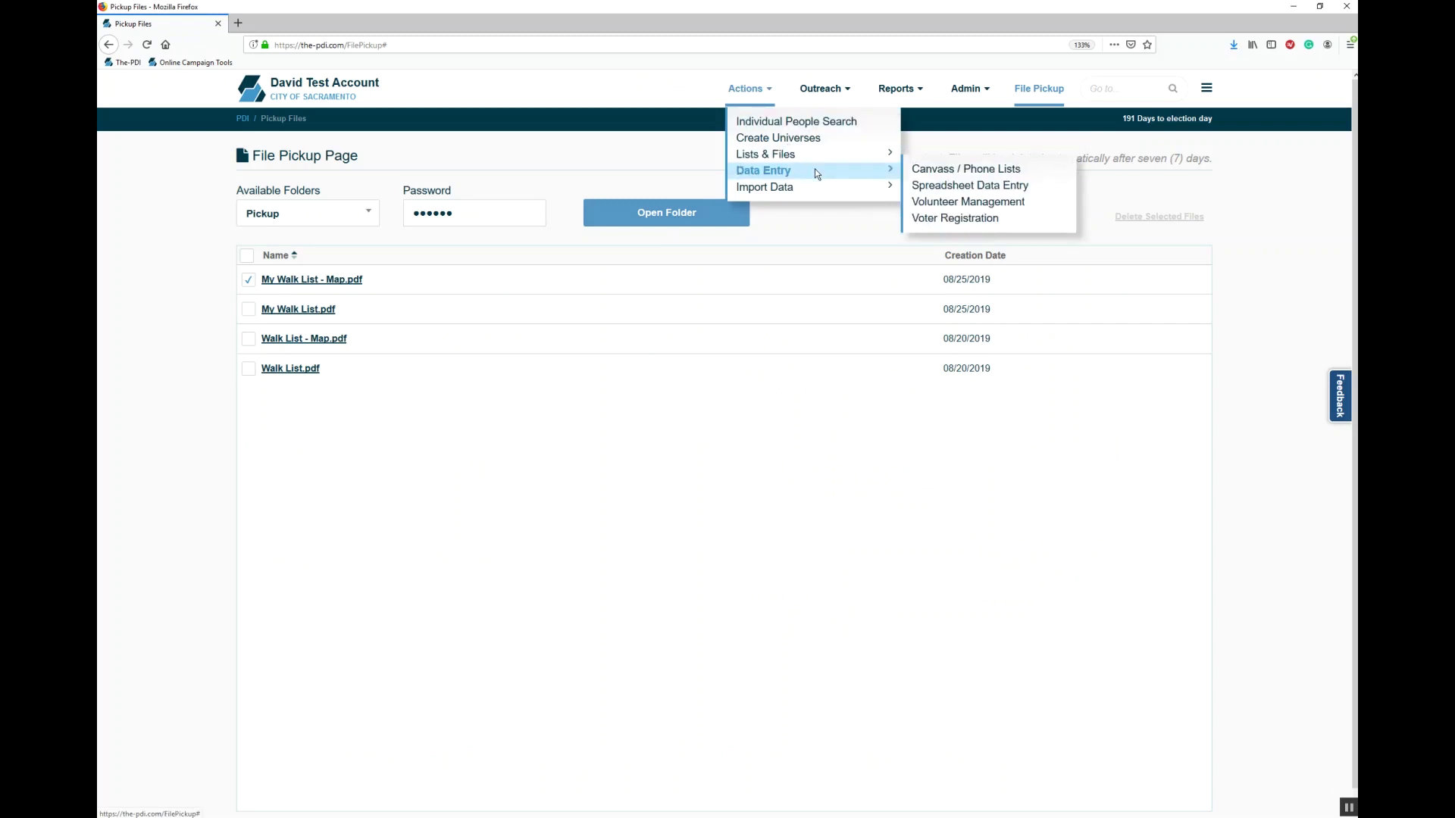
click(940, 170)
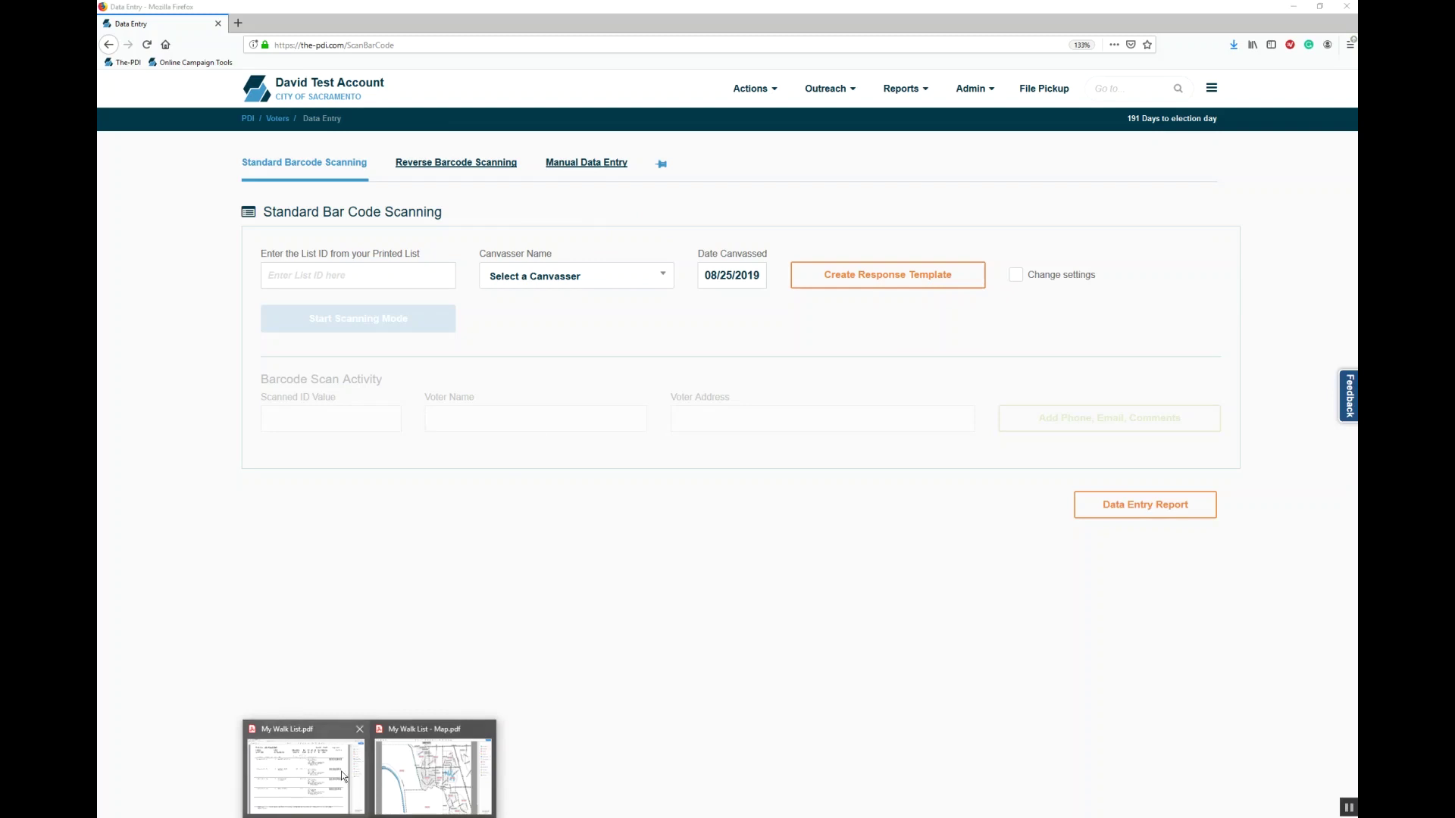
Step: Copy List ID 544403 from the walk list PDF into the scanning List ID field
click(343, 775)
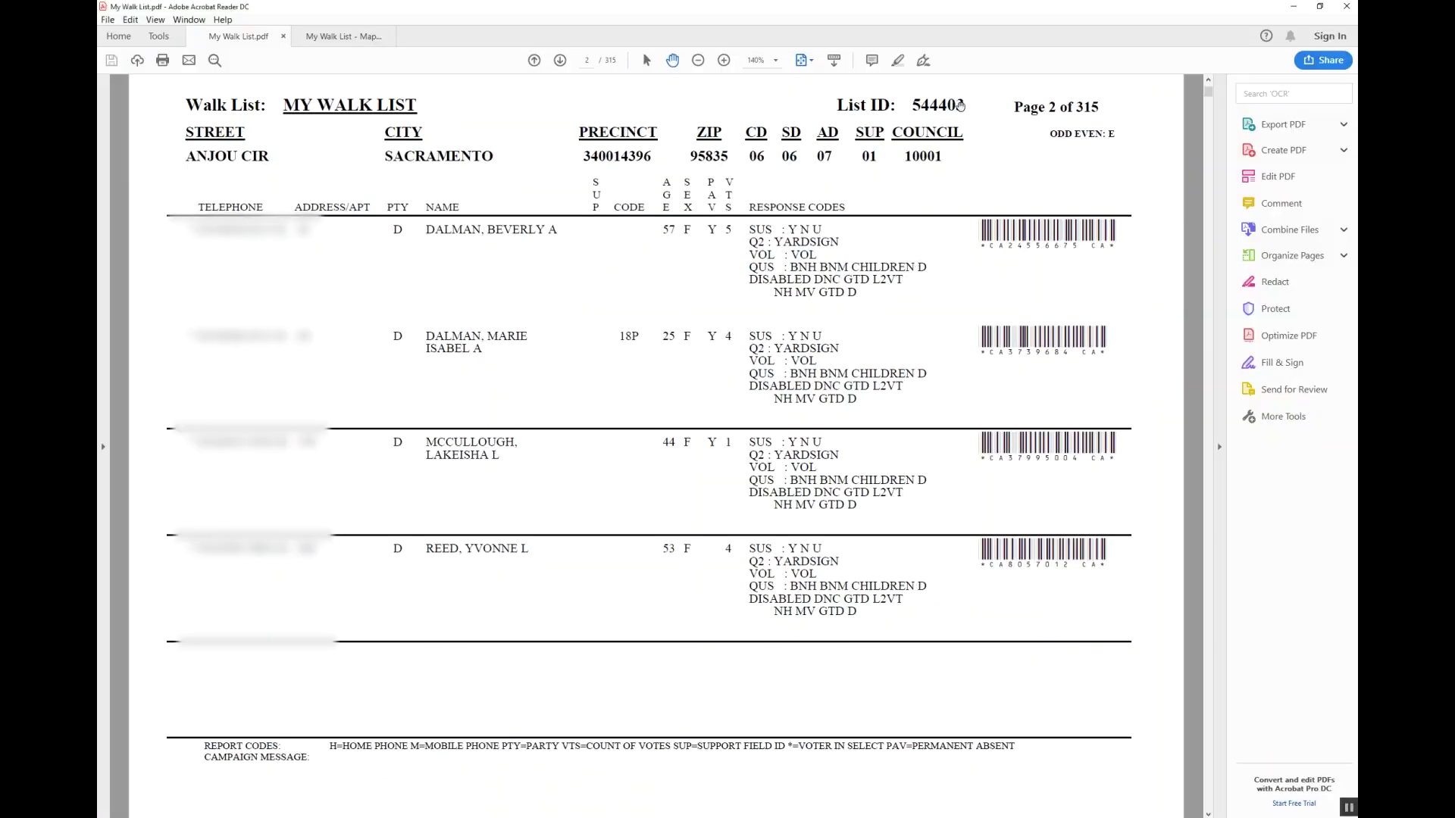
double_click(943, 105)
key(ctrl+c)
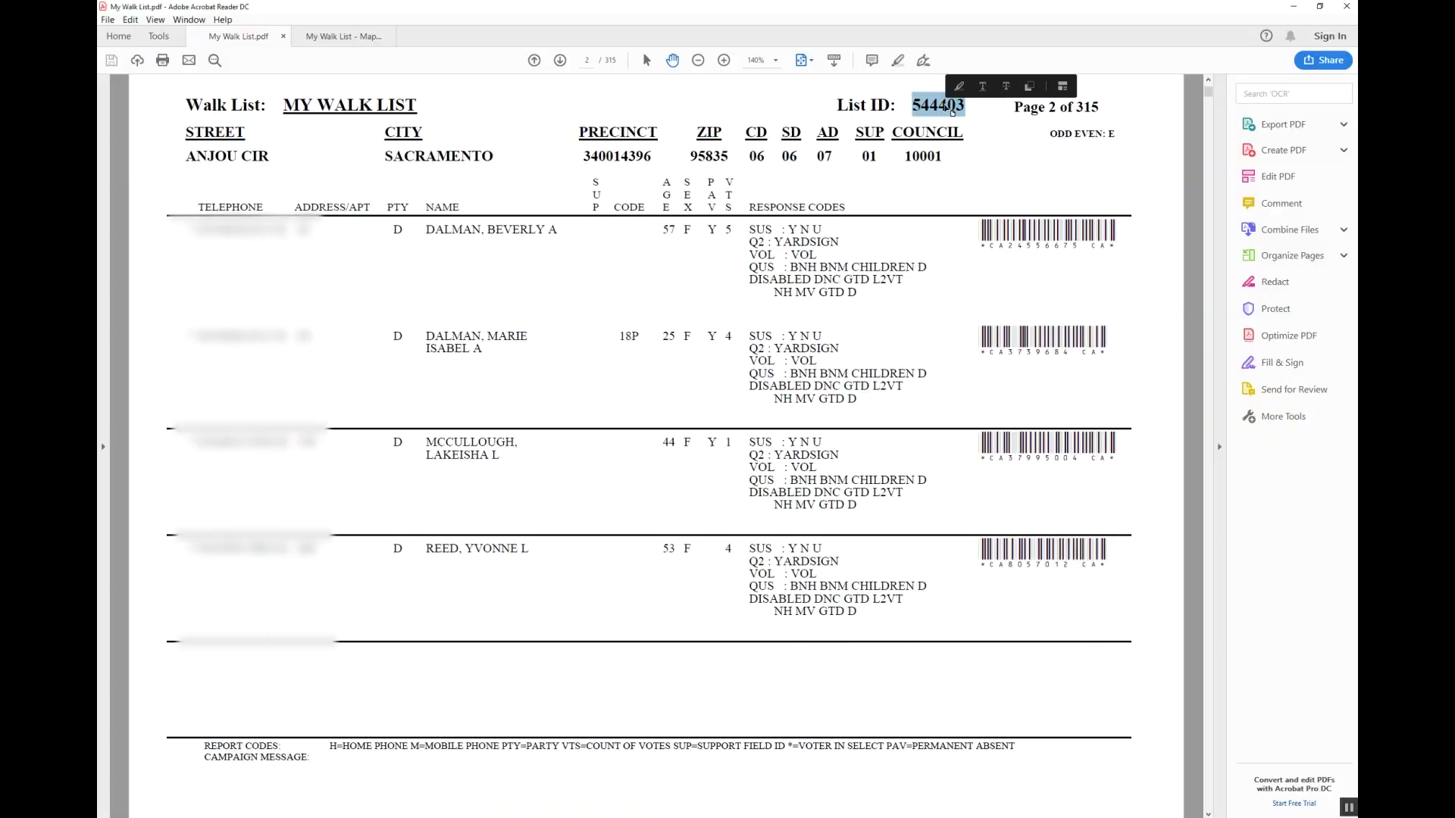
key(alt+Tab)
key(ctrl+v)
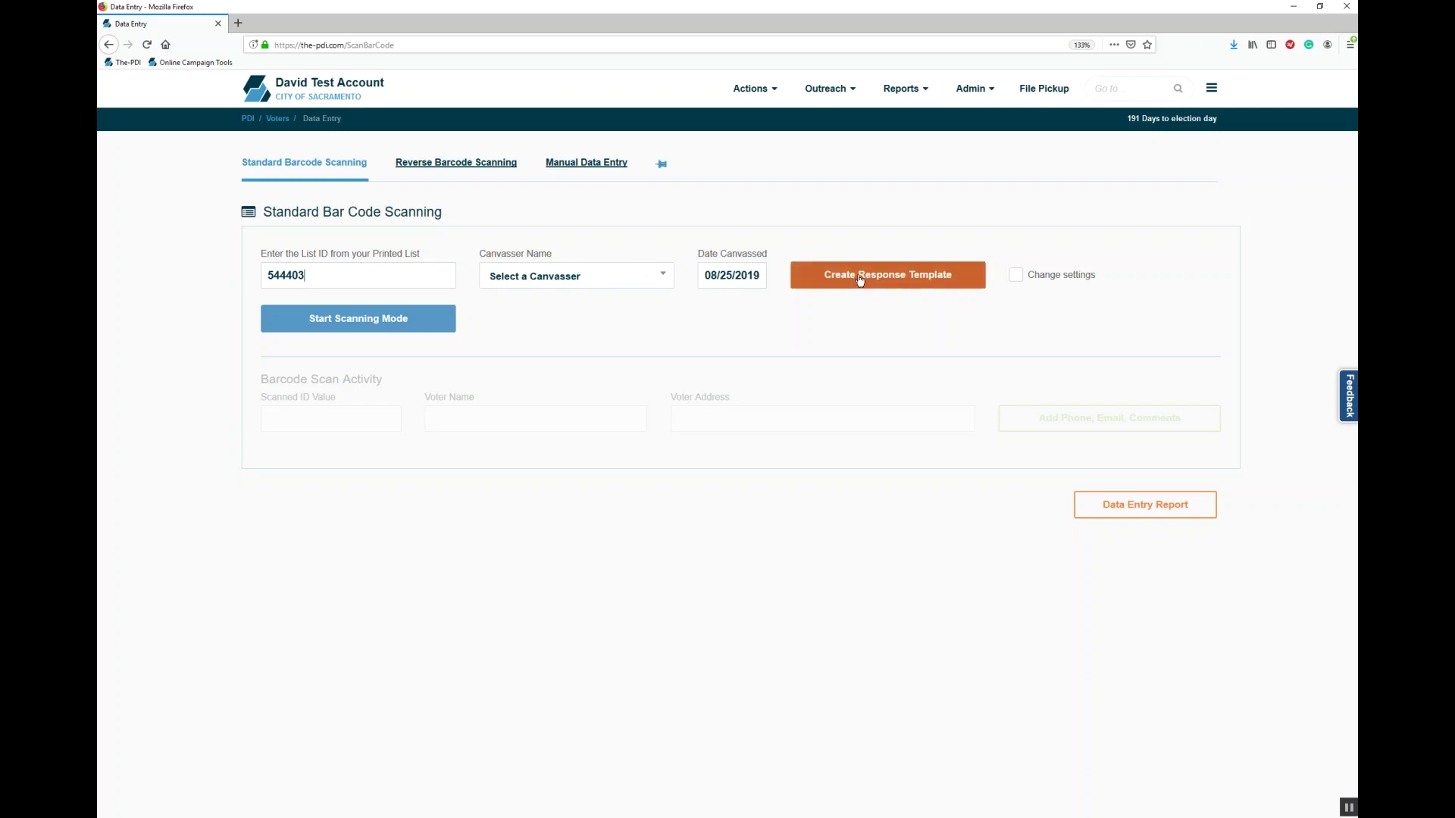
Step: Generate the response barcode template PDF in Acrobat Reader and start standard scanning for list 544403
click(881, 287)
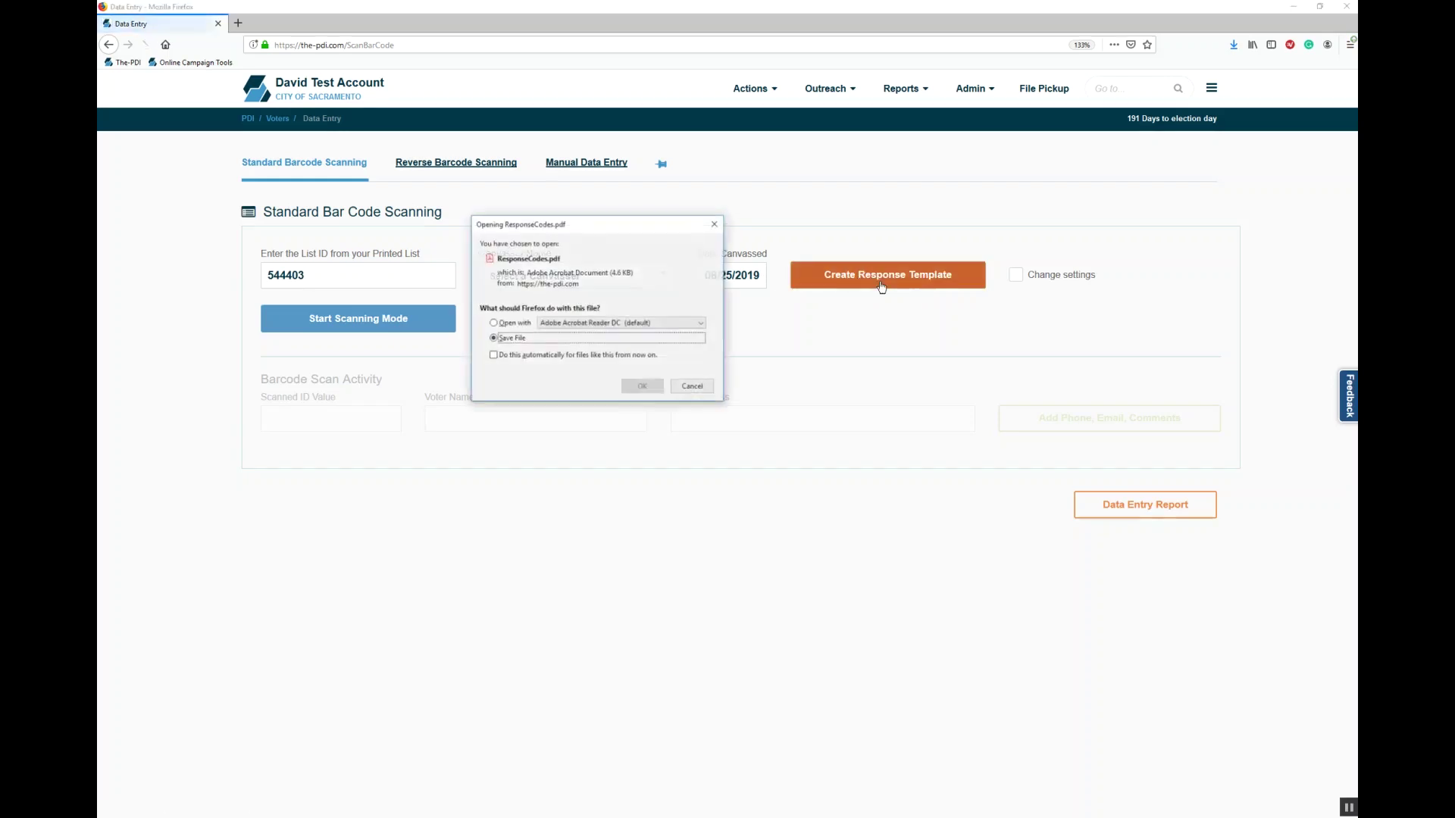
click(521, 324)
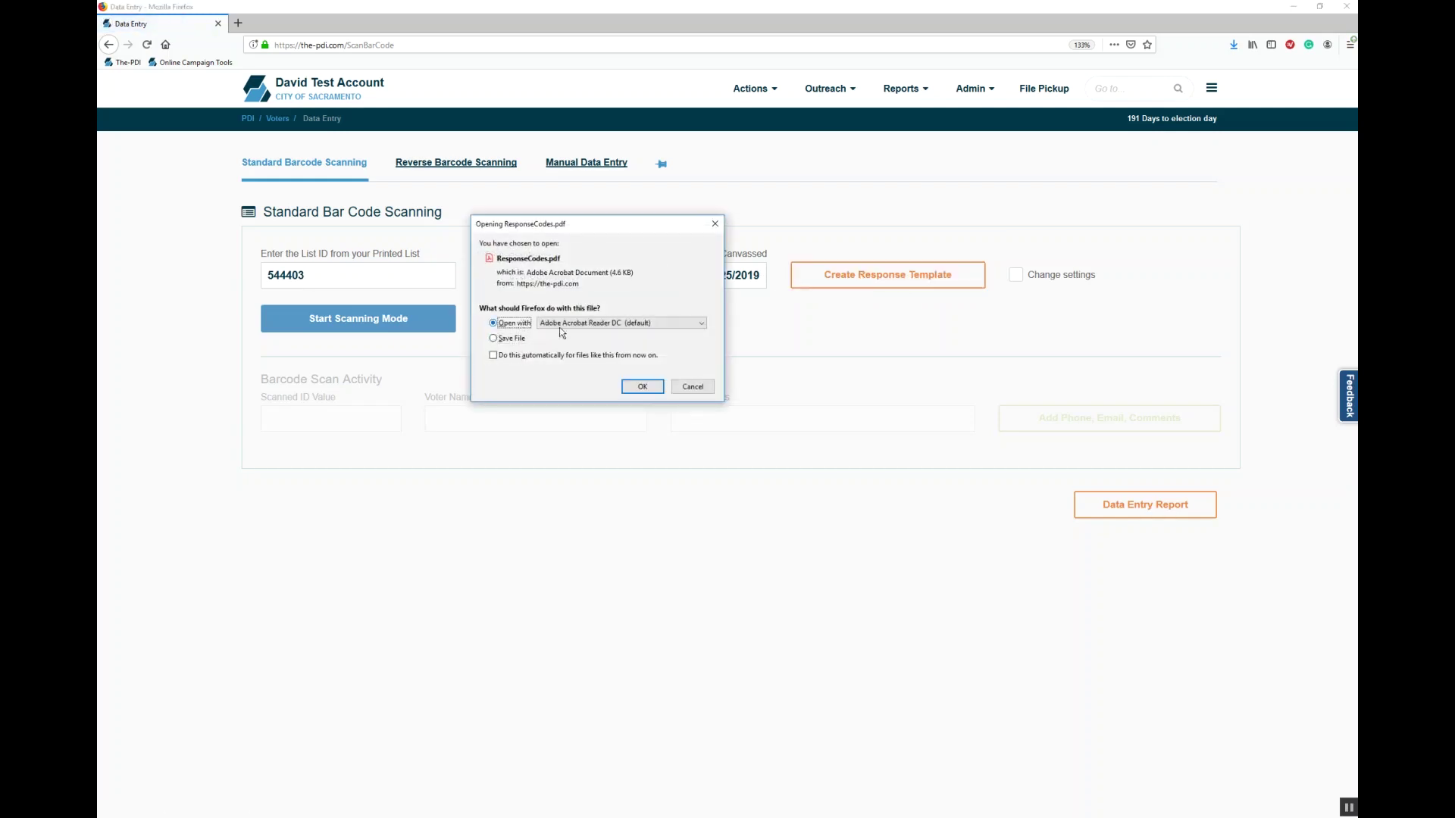
click(642, 387)
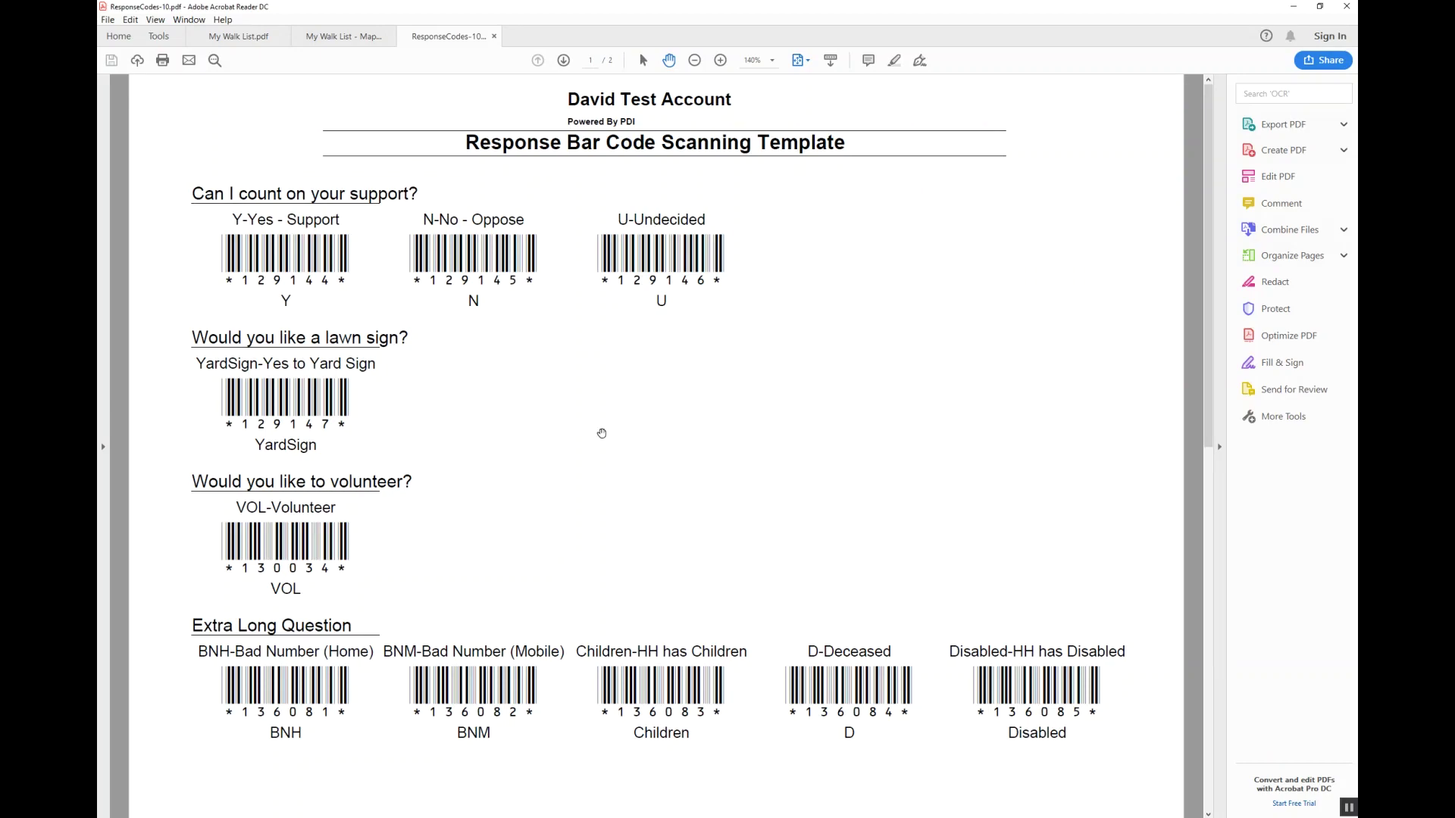
key(alt+Tab)
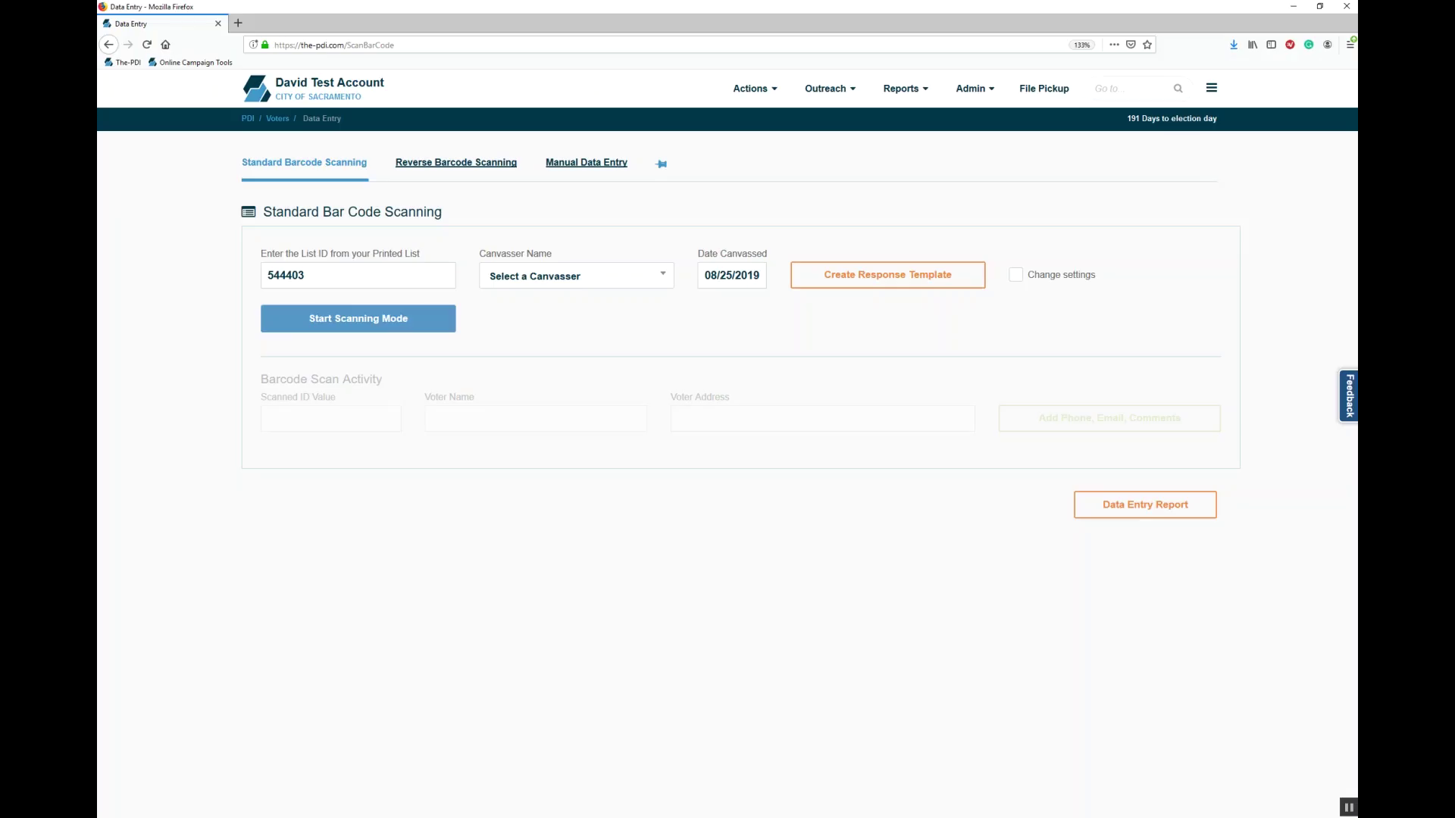
click(397, 324)
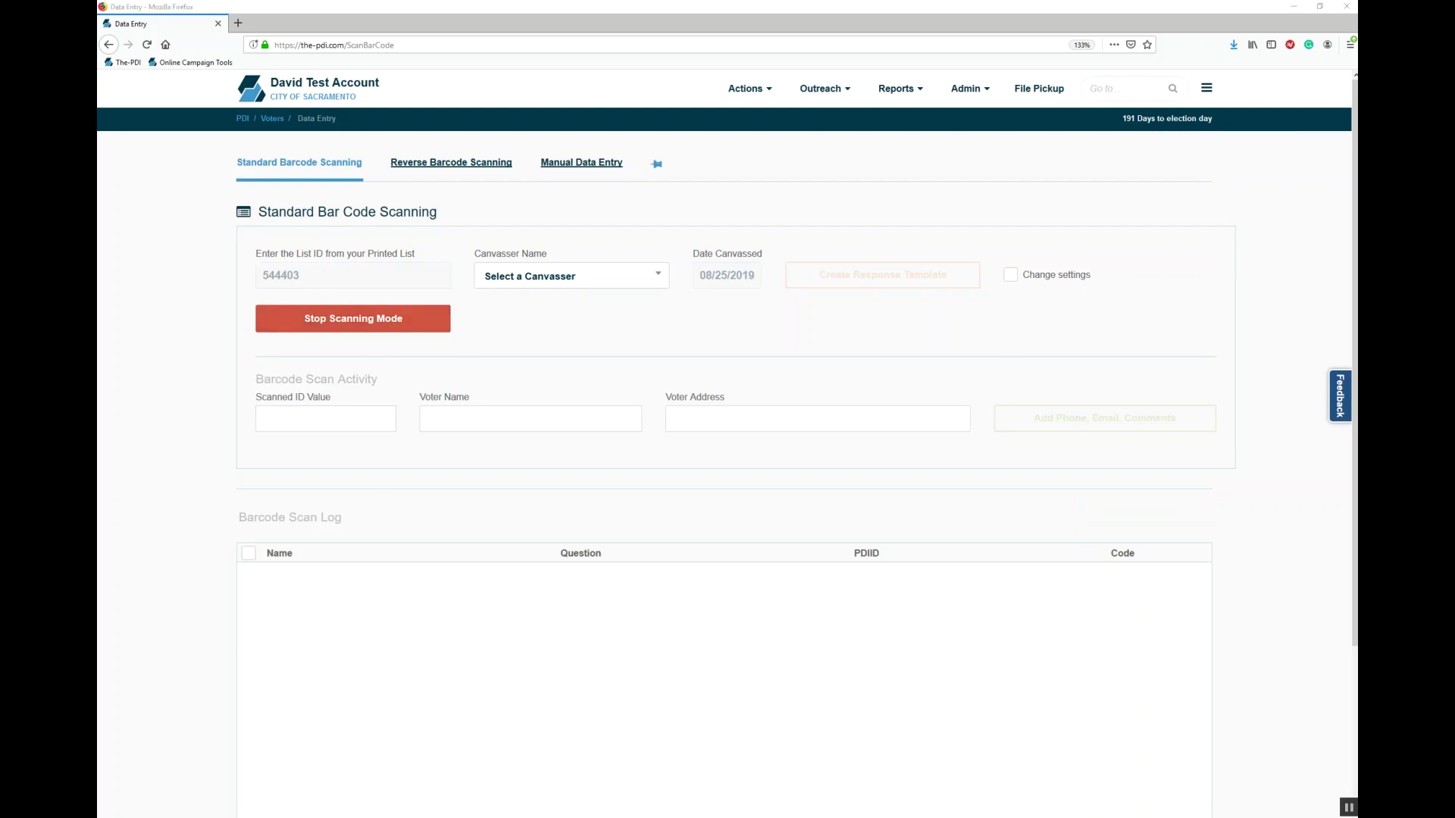
Step: Review the walk list and response barcode template PDFs in Acrobat Reader
mouse_move(371, 815)
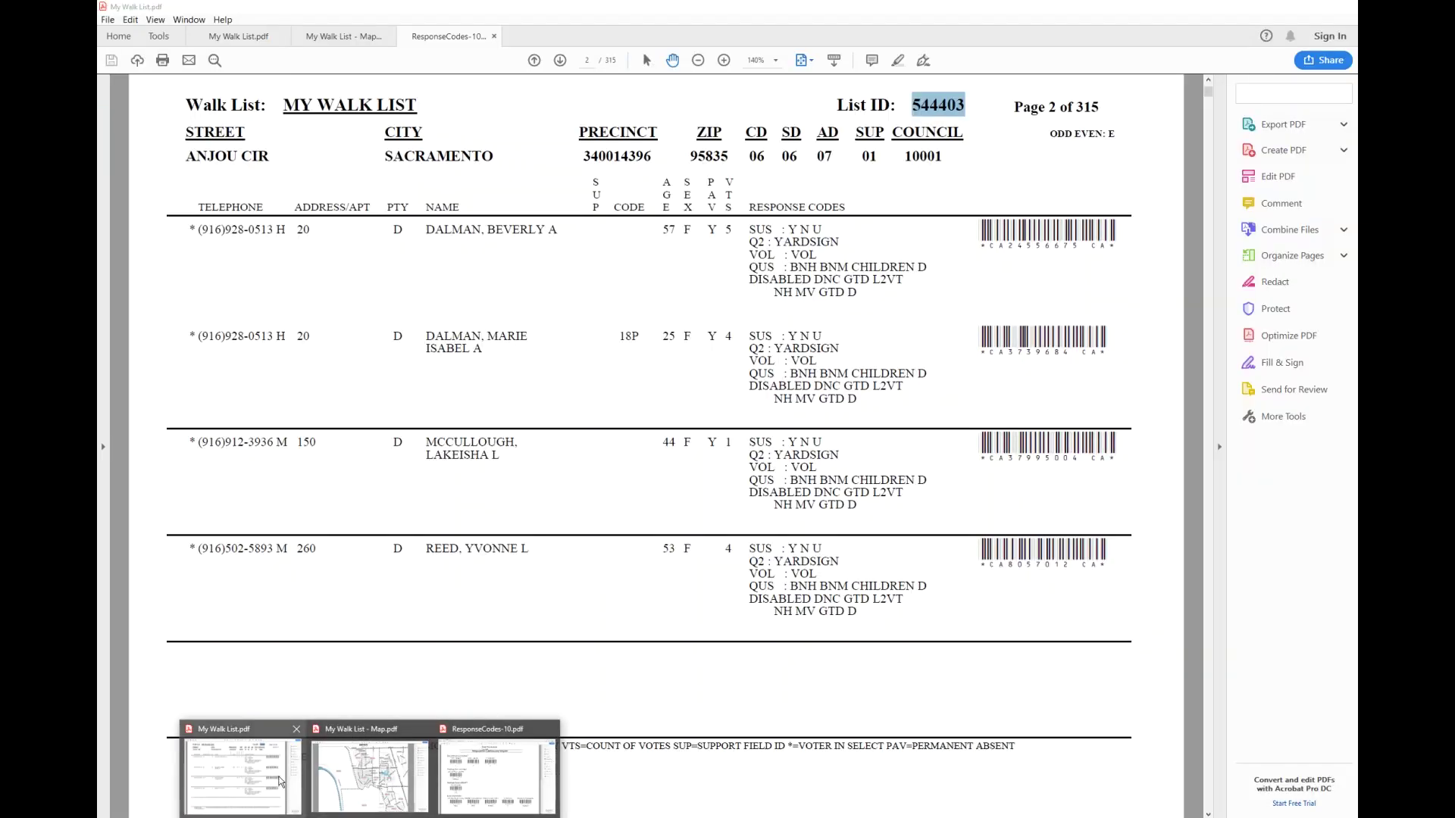
click(280, 780)
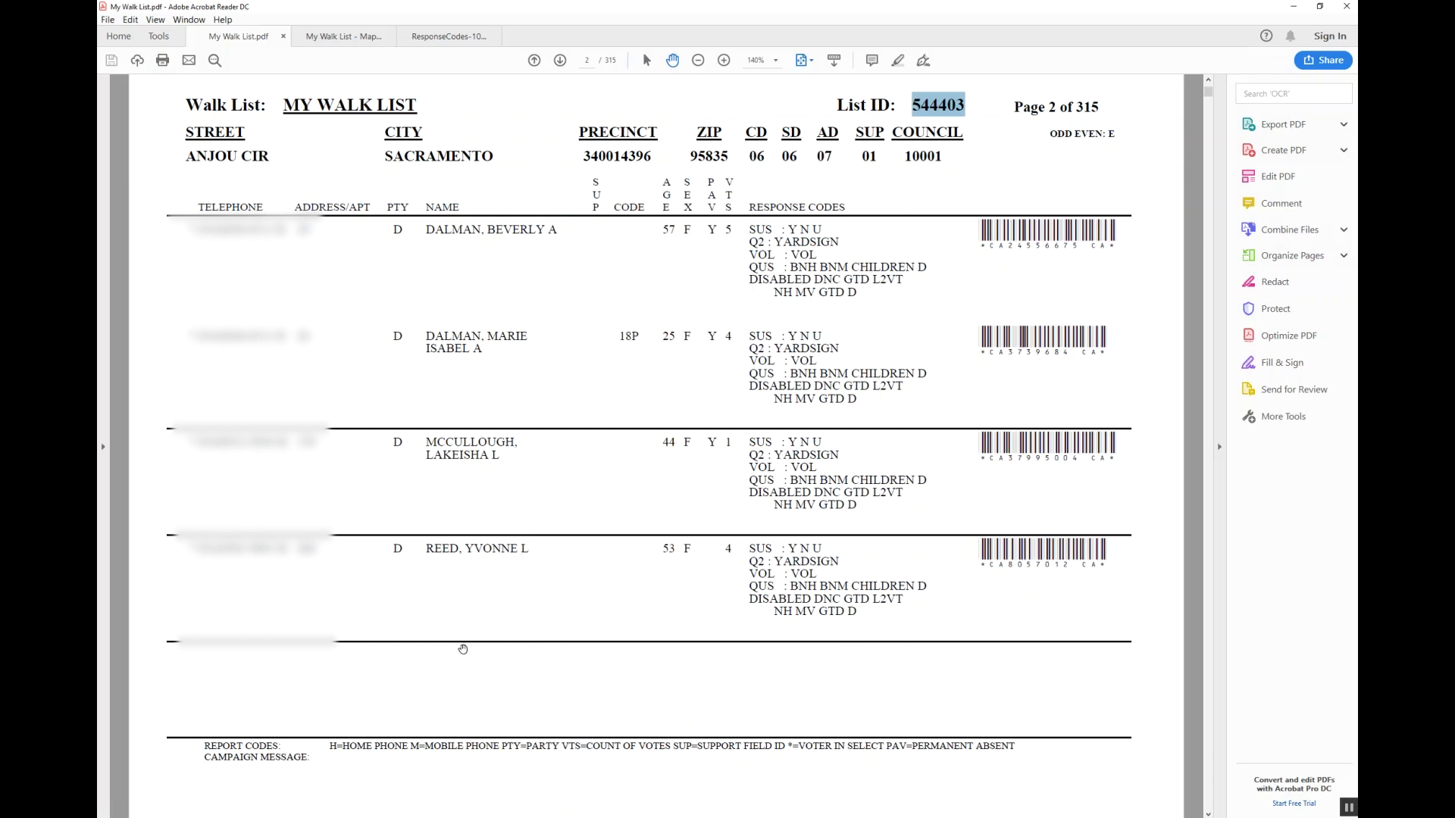
click(216, 816)
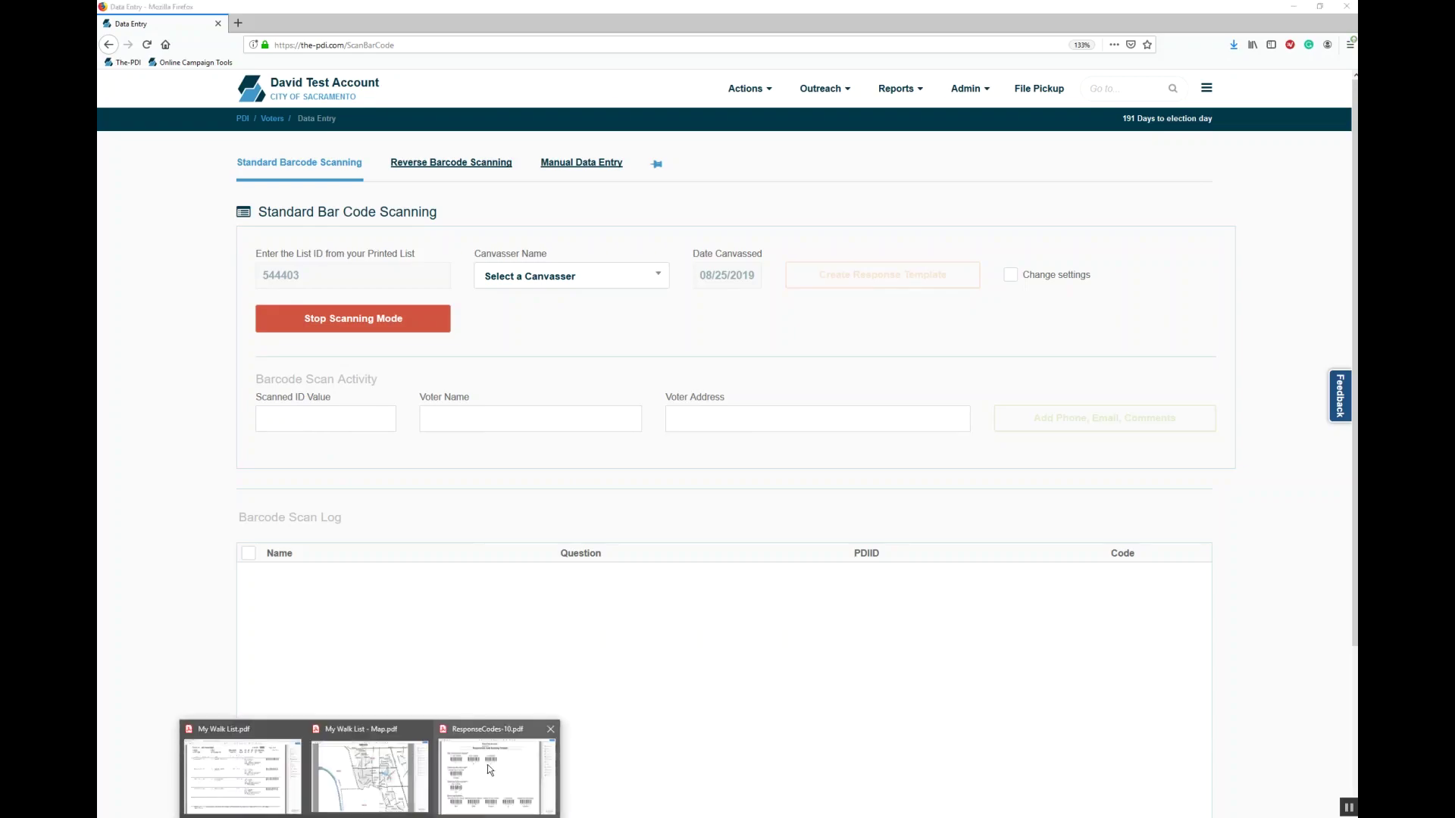
click(488, 763)
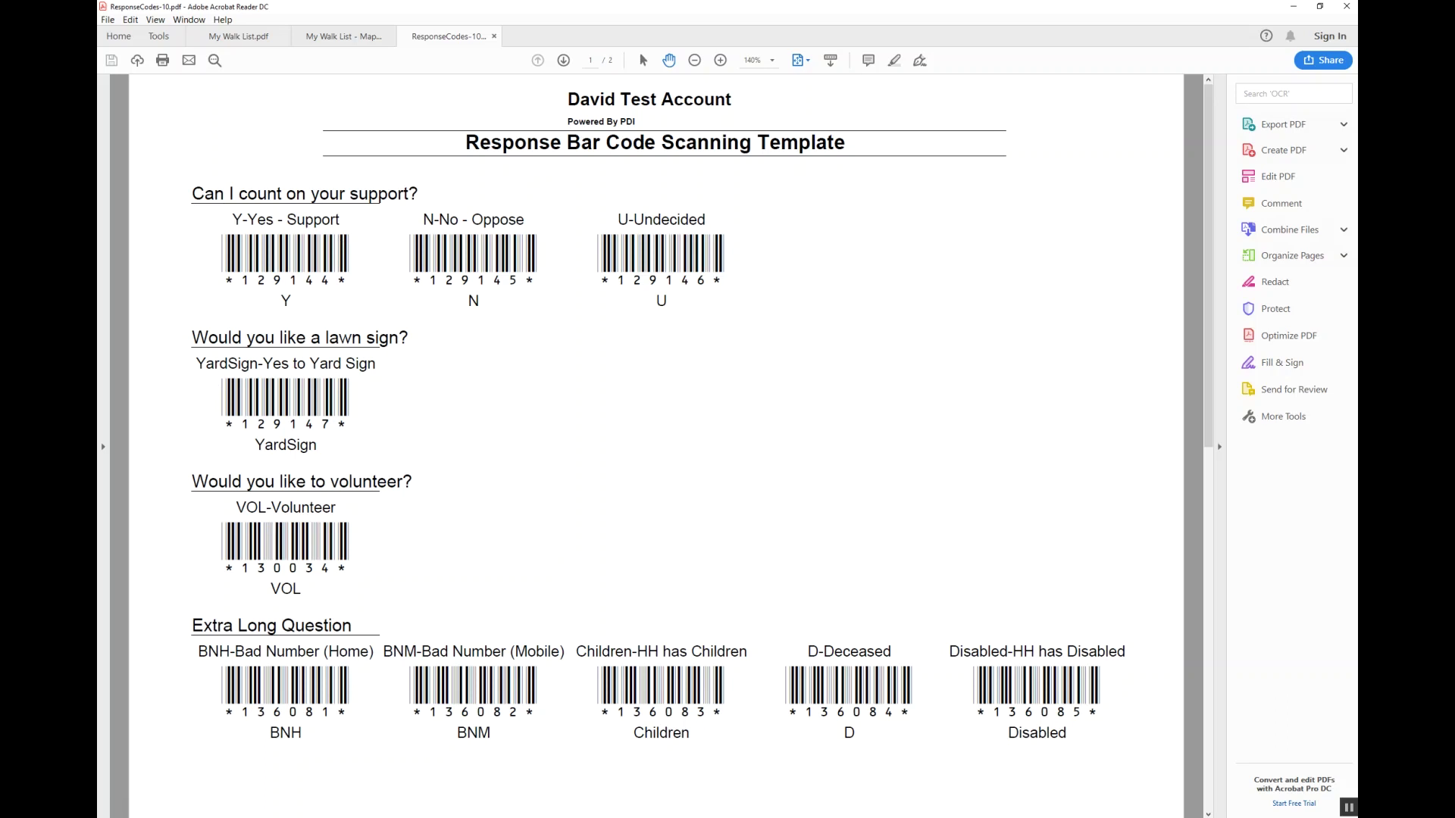
mouse_move(373, 816)
click(244, 771)
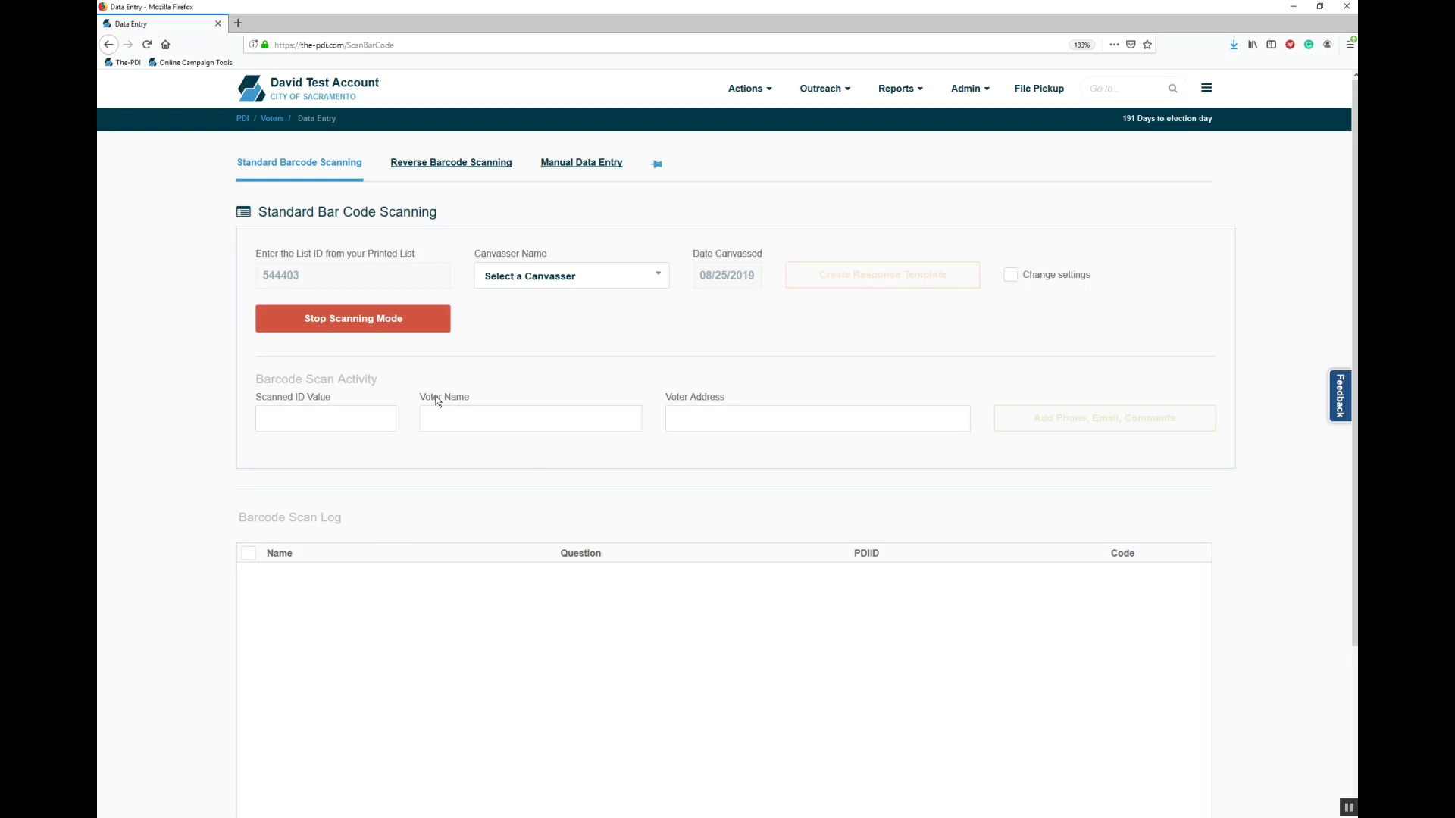
Step: Start reverse barcode scanning mode with List ID 544403
click(459, 164)
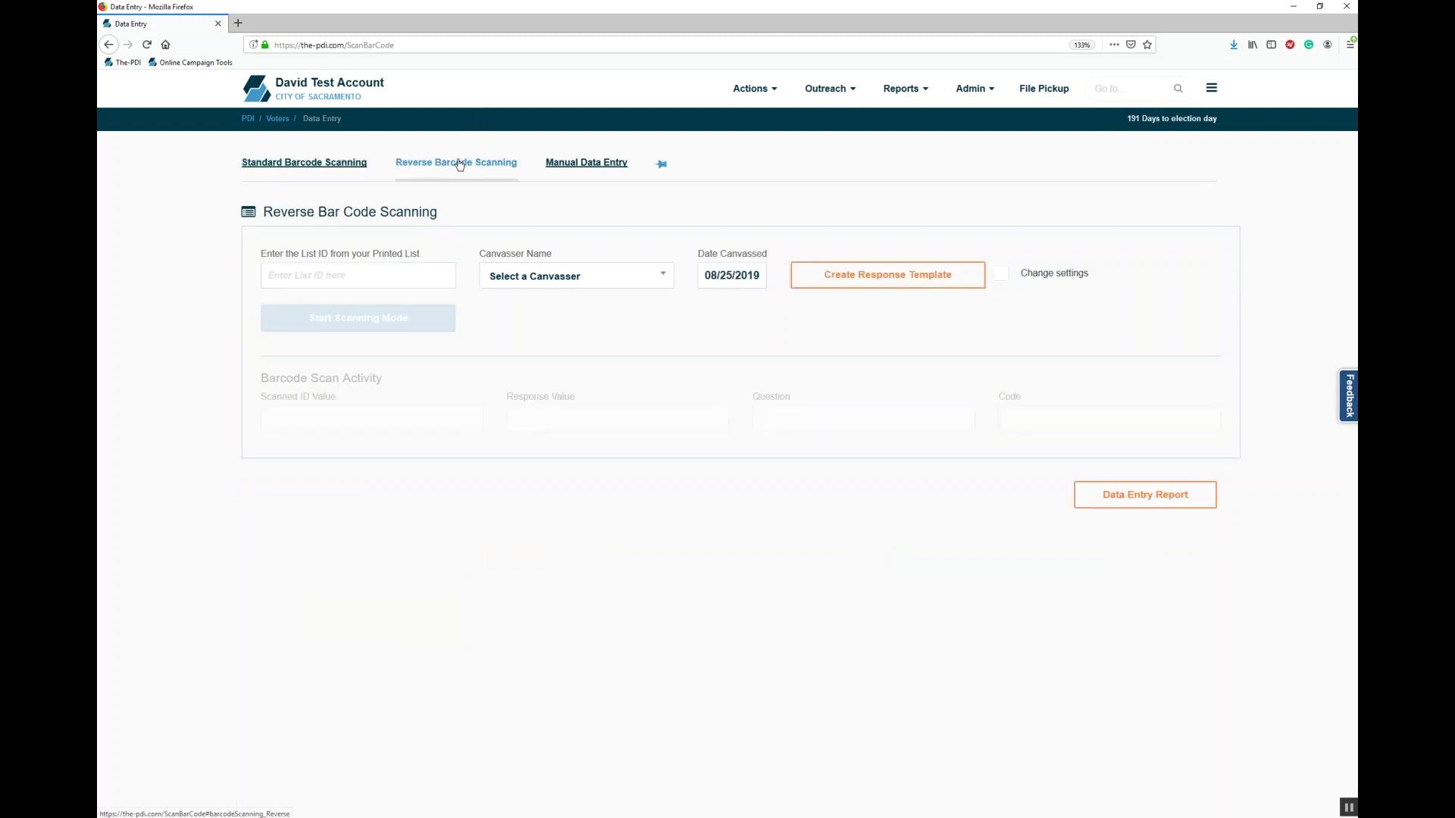
click(414, 279)
text(544403)
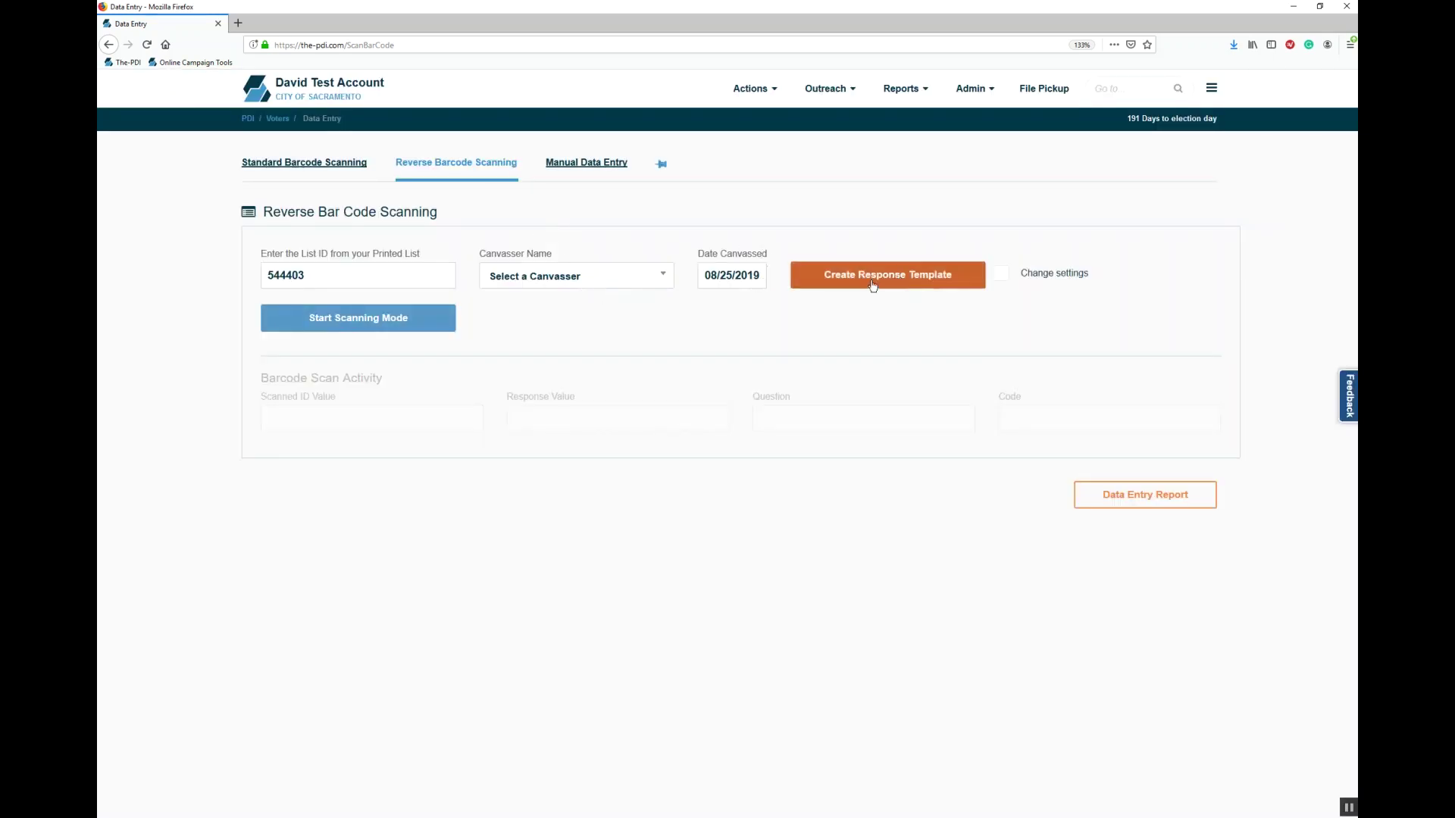
click(355, 328)
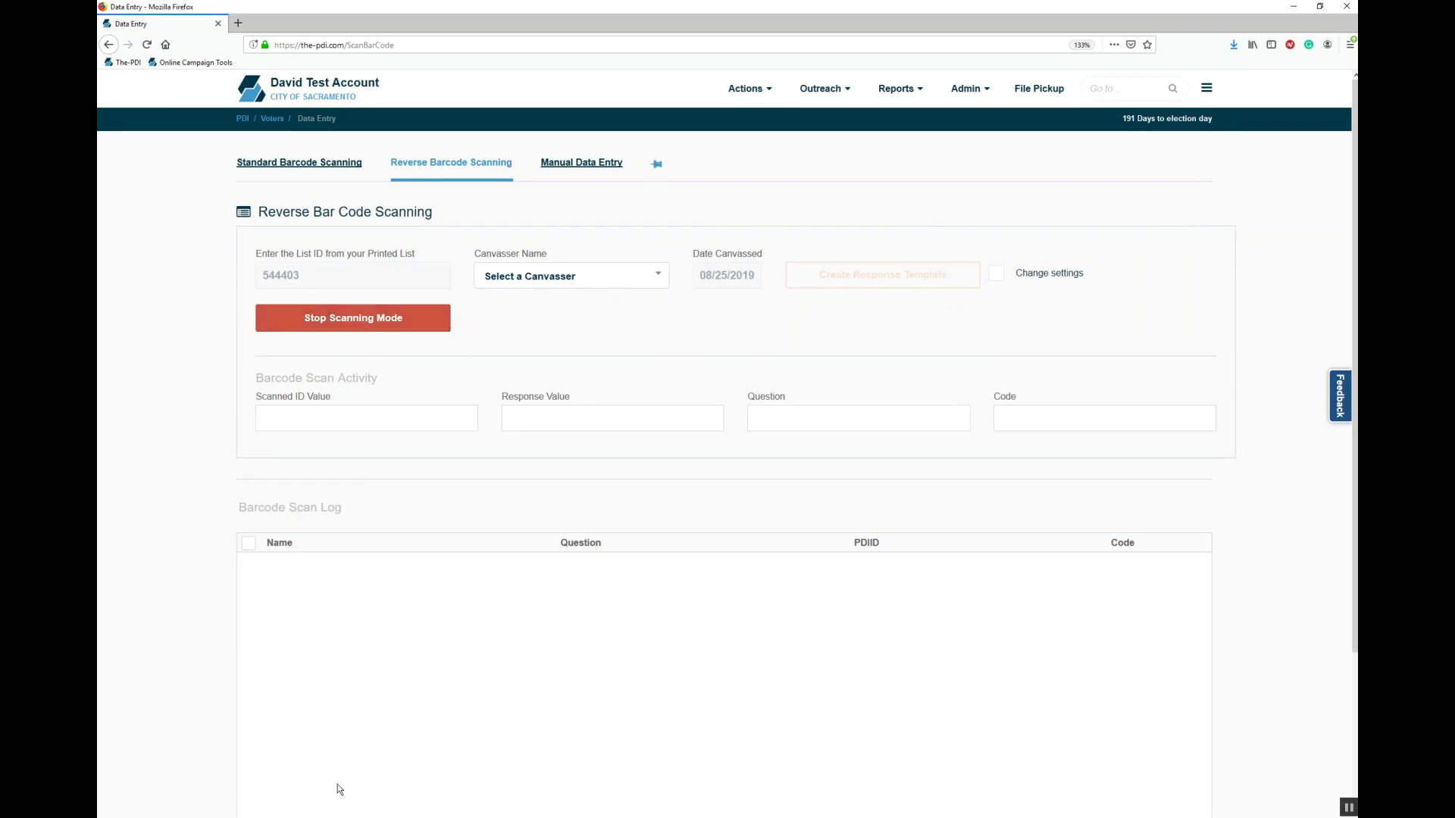
Step: Check the response barcode template and walk list map PDFs, then go back to Data Entry
mouse_move(387, 798)
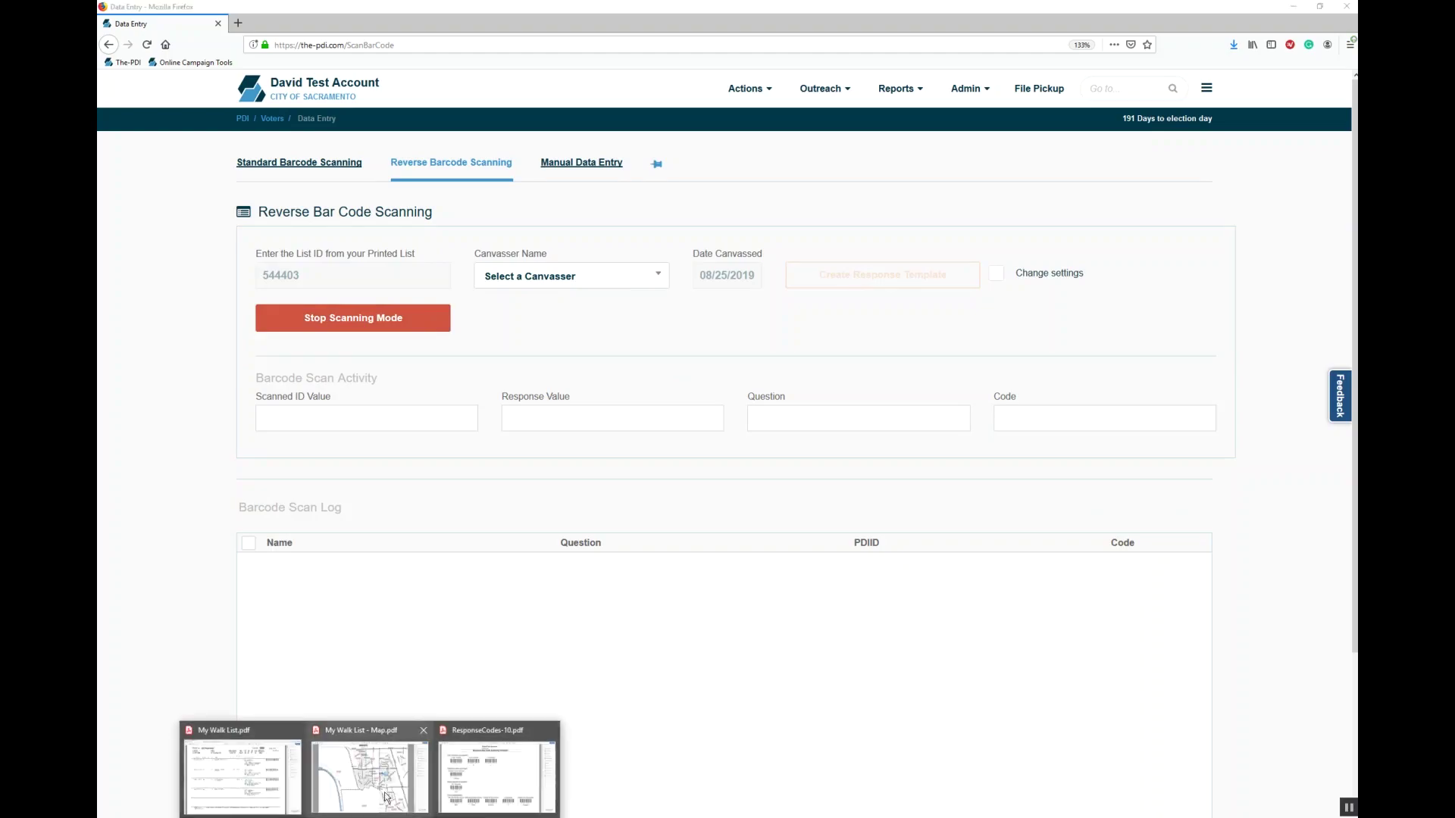
click(484, 763)
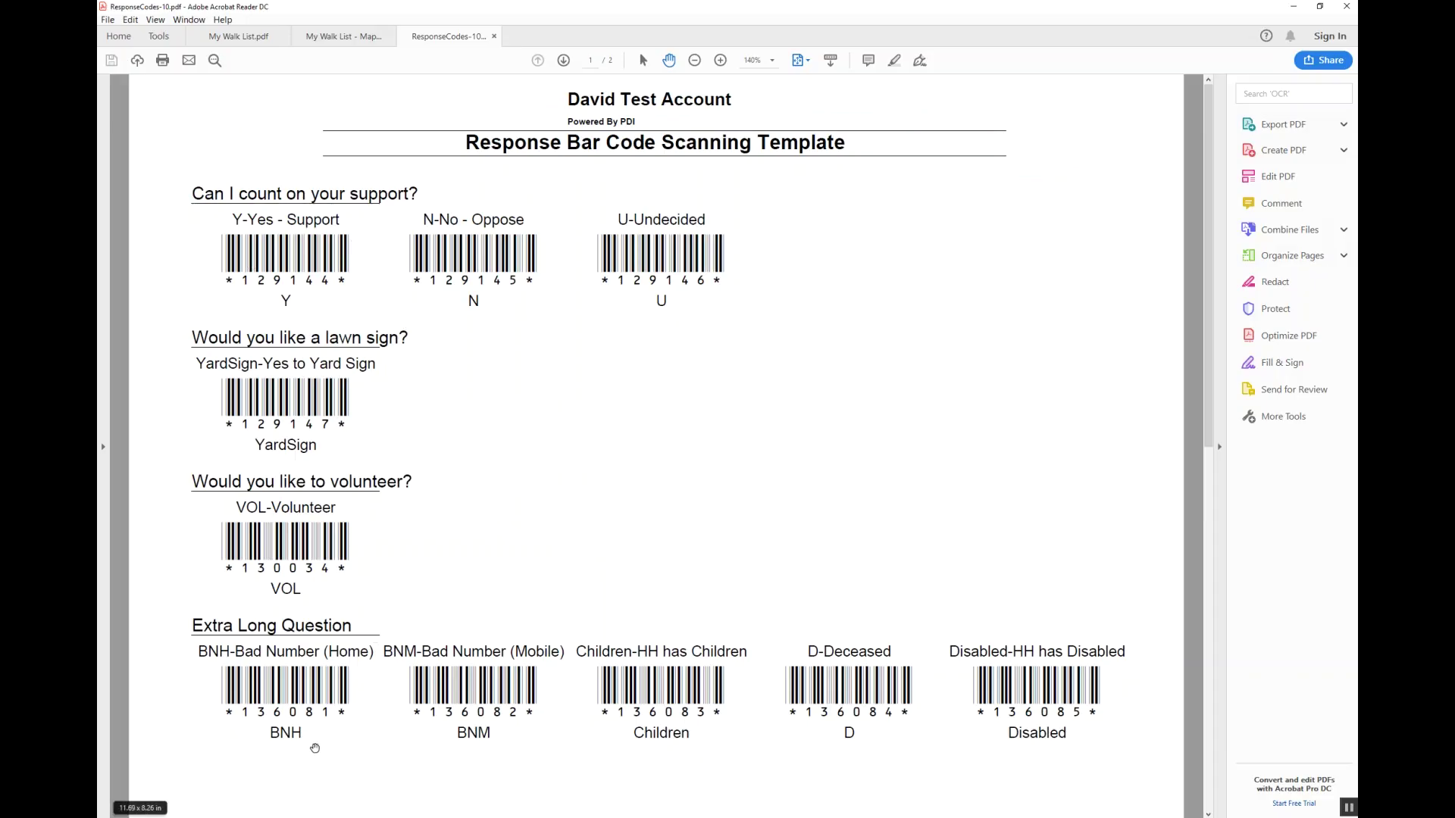
click(321, 817)
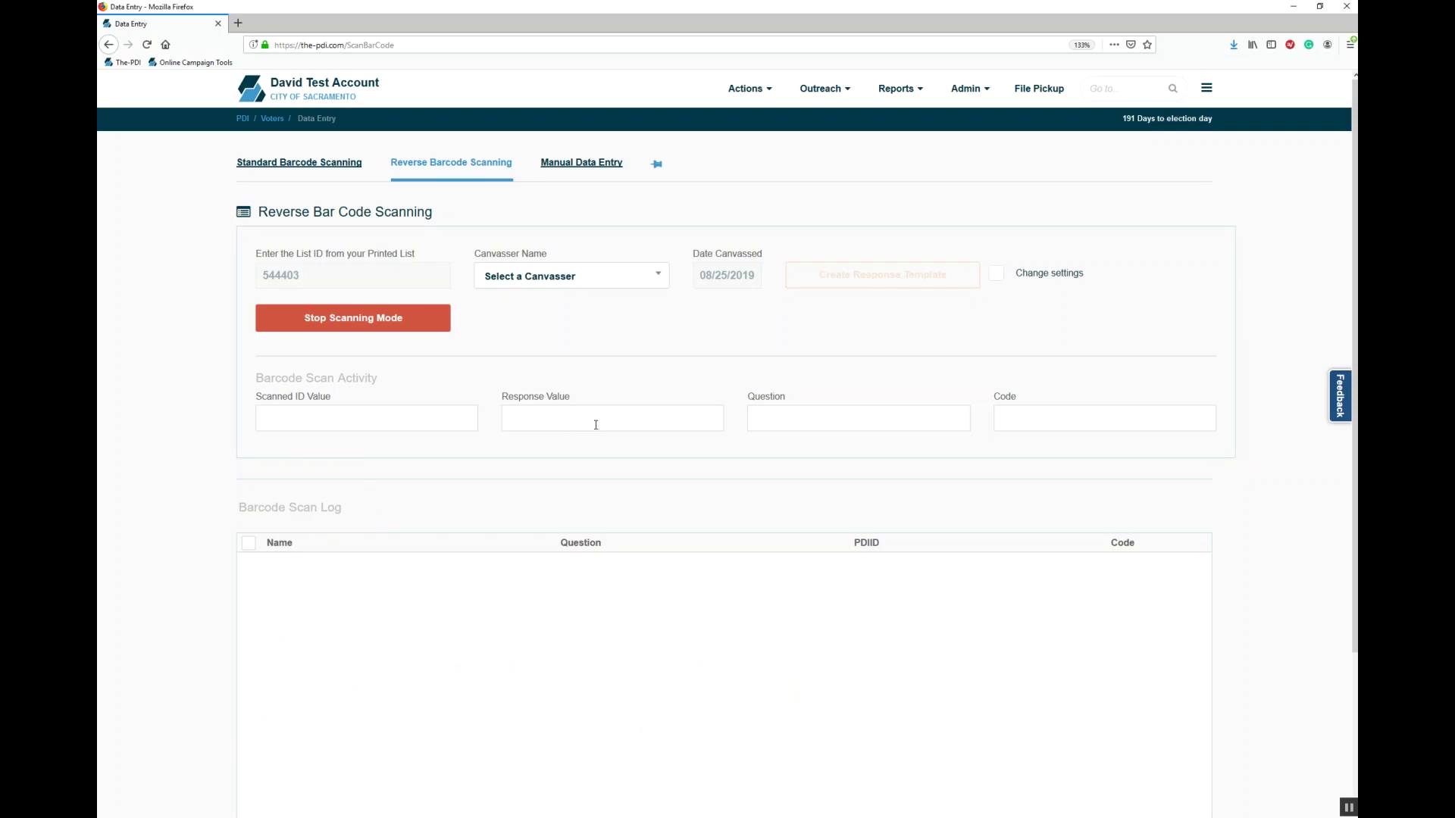
click(371, 817)
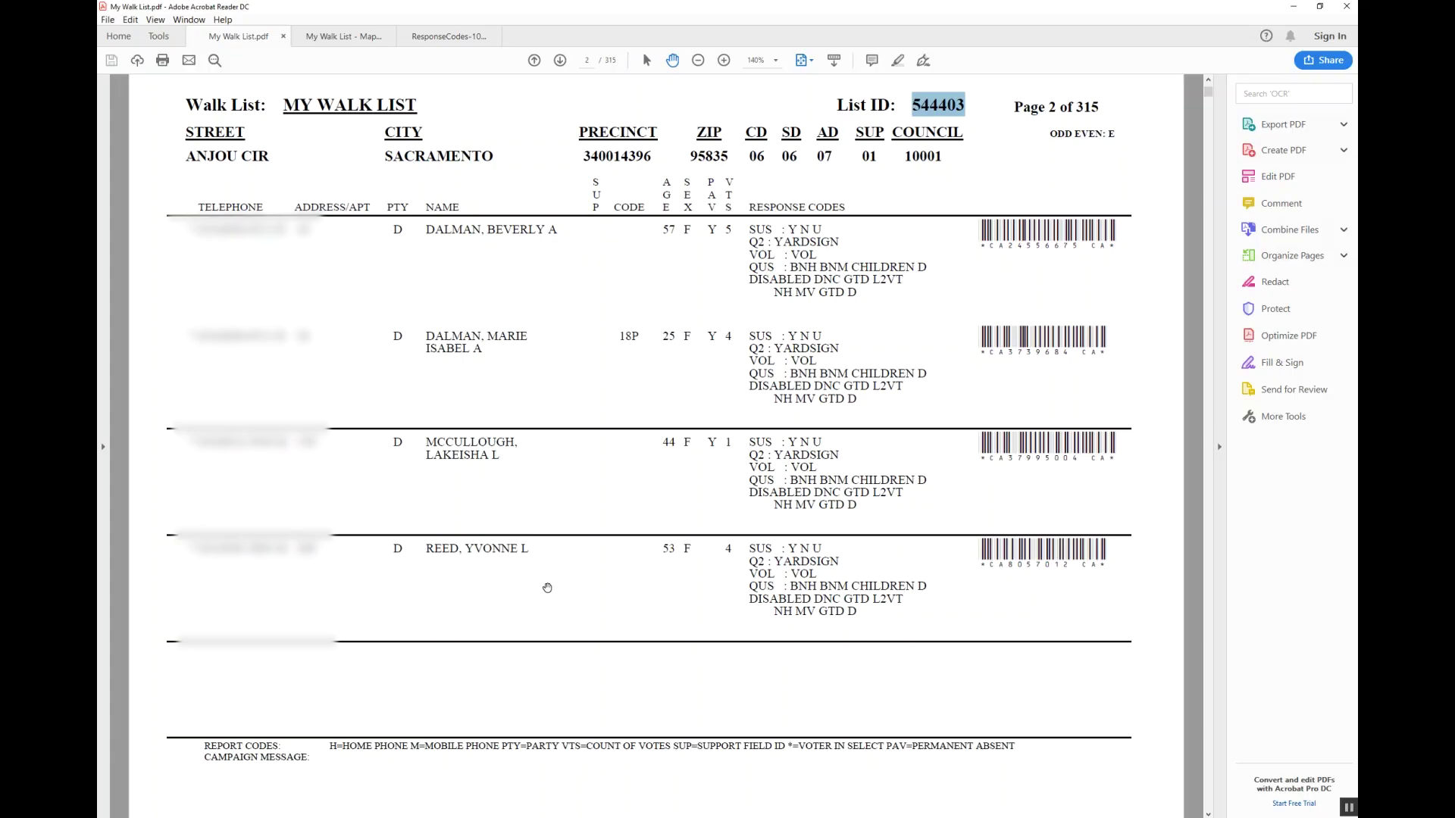
click(677, 476)
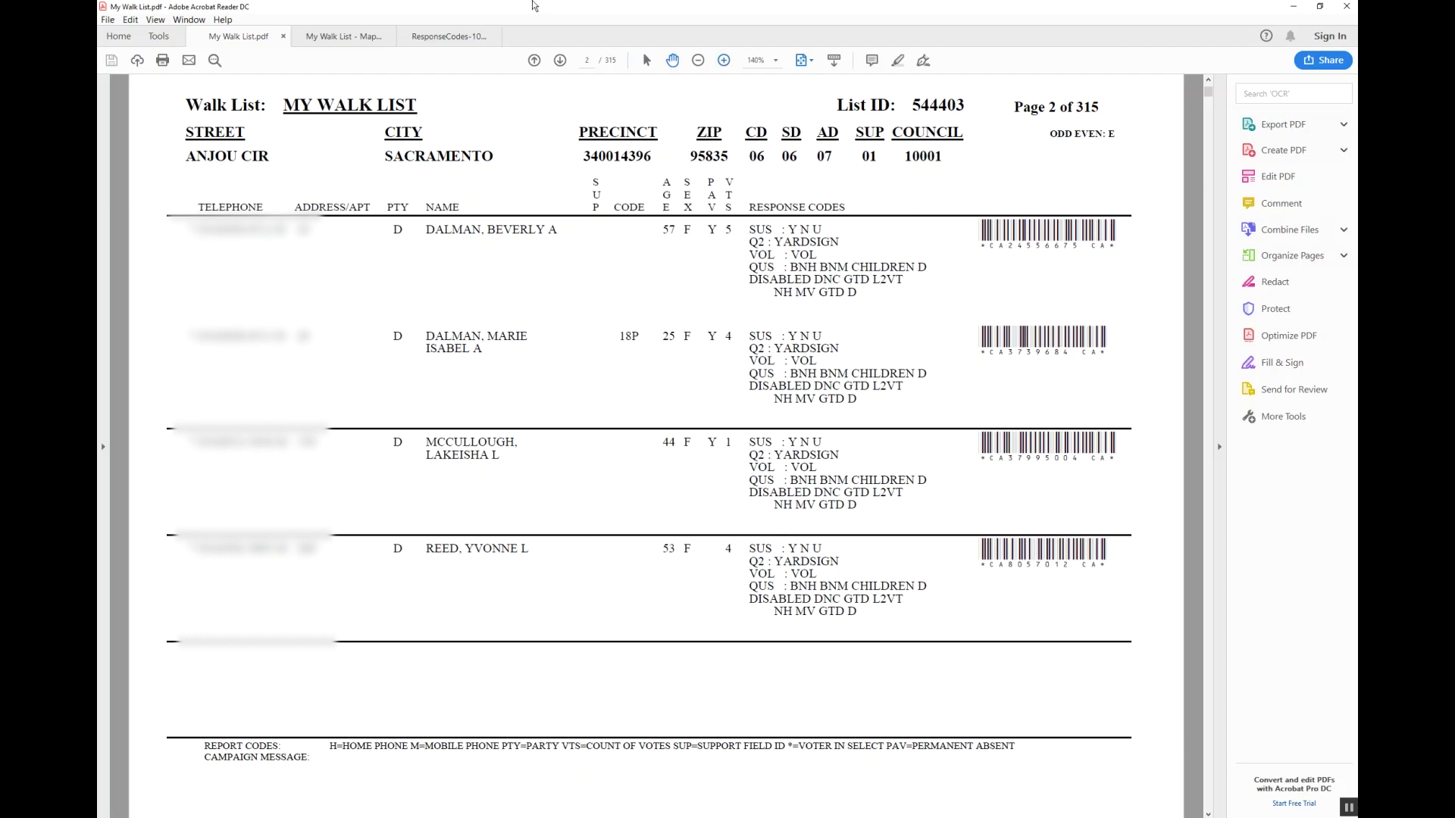
click(348, 42)
click(431, 39)
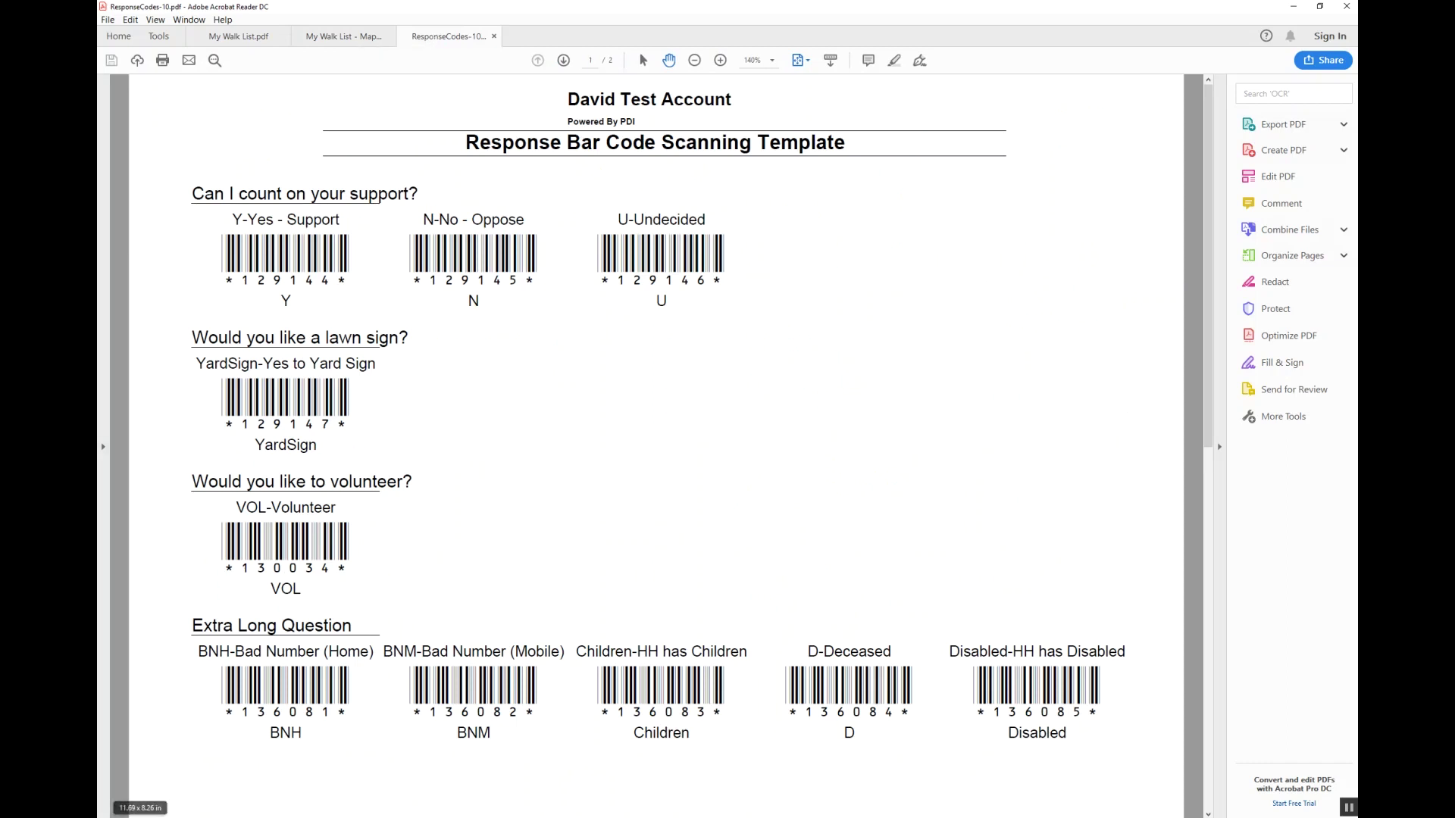
click(197, 817)
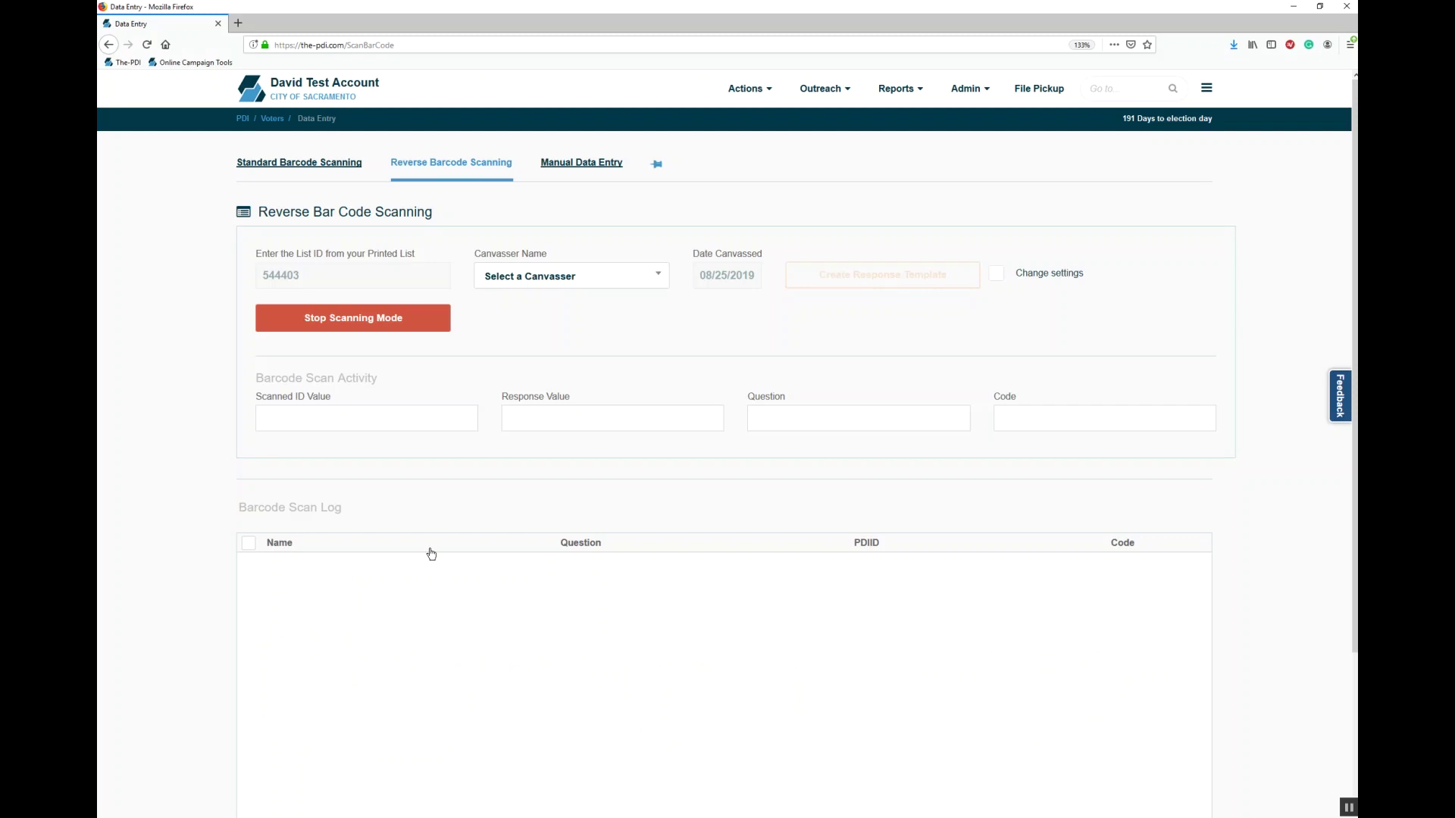
Step: Stop scanning mode and load list 544403 in Manual Data Entry
click(397, 322)
click(592, 173)
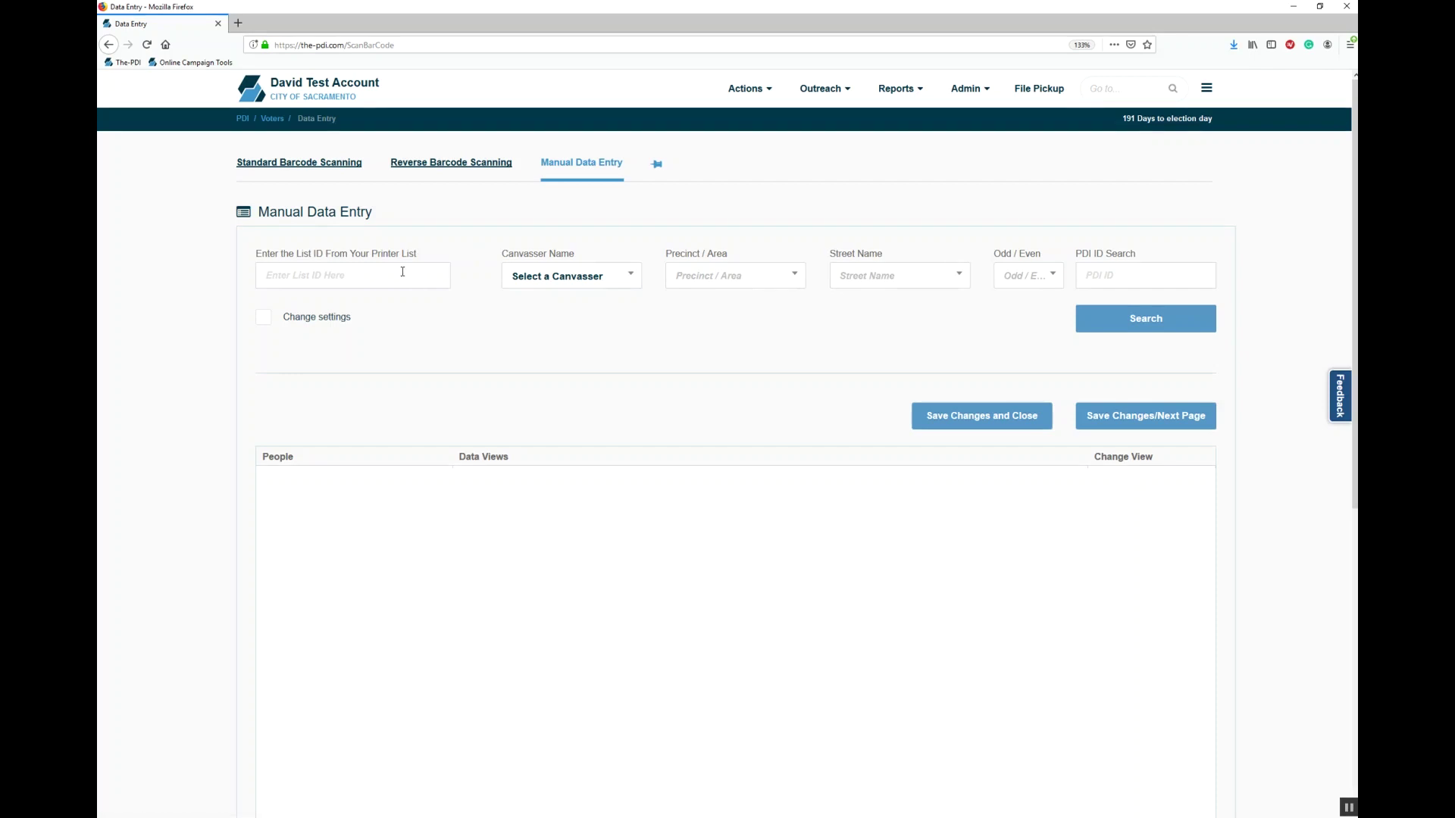
text(544403)
key(Return)
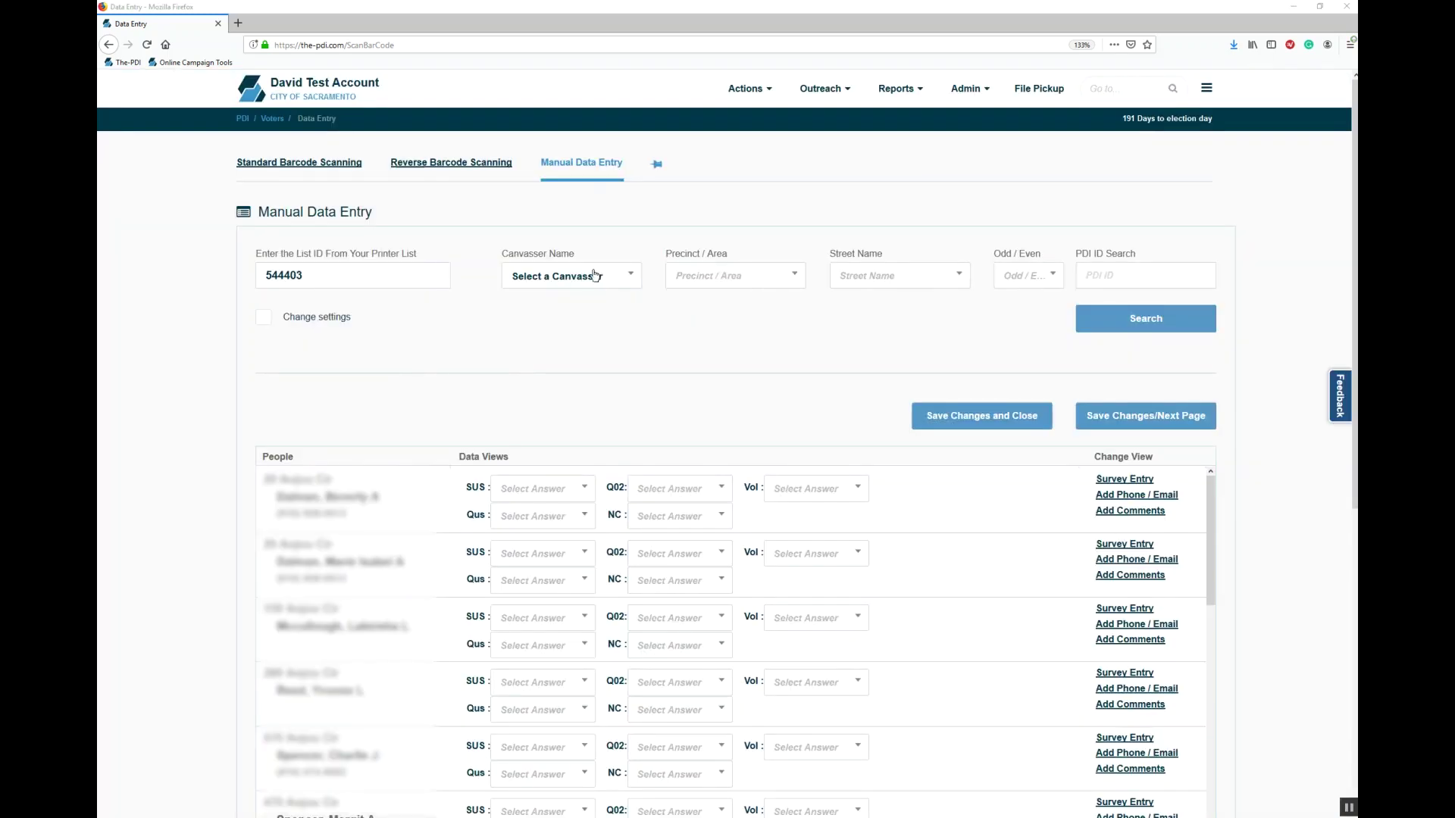
Step: Inspect the canvasser and precinct choices without selecting any
click(581, 286)
click(580, 286)
click(738, 292)
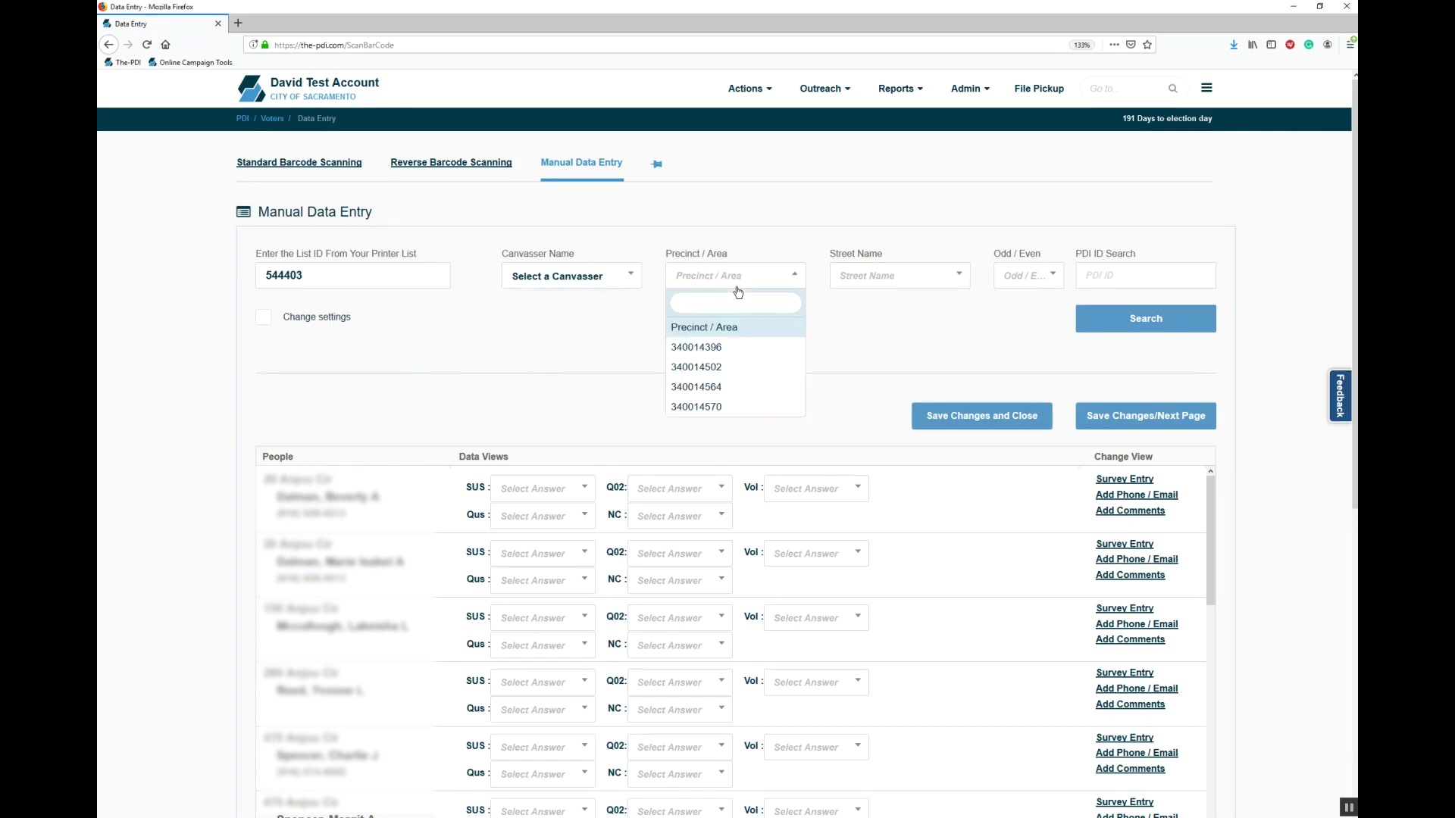
click(738, 293)
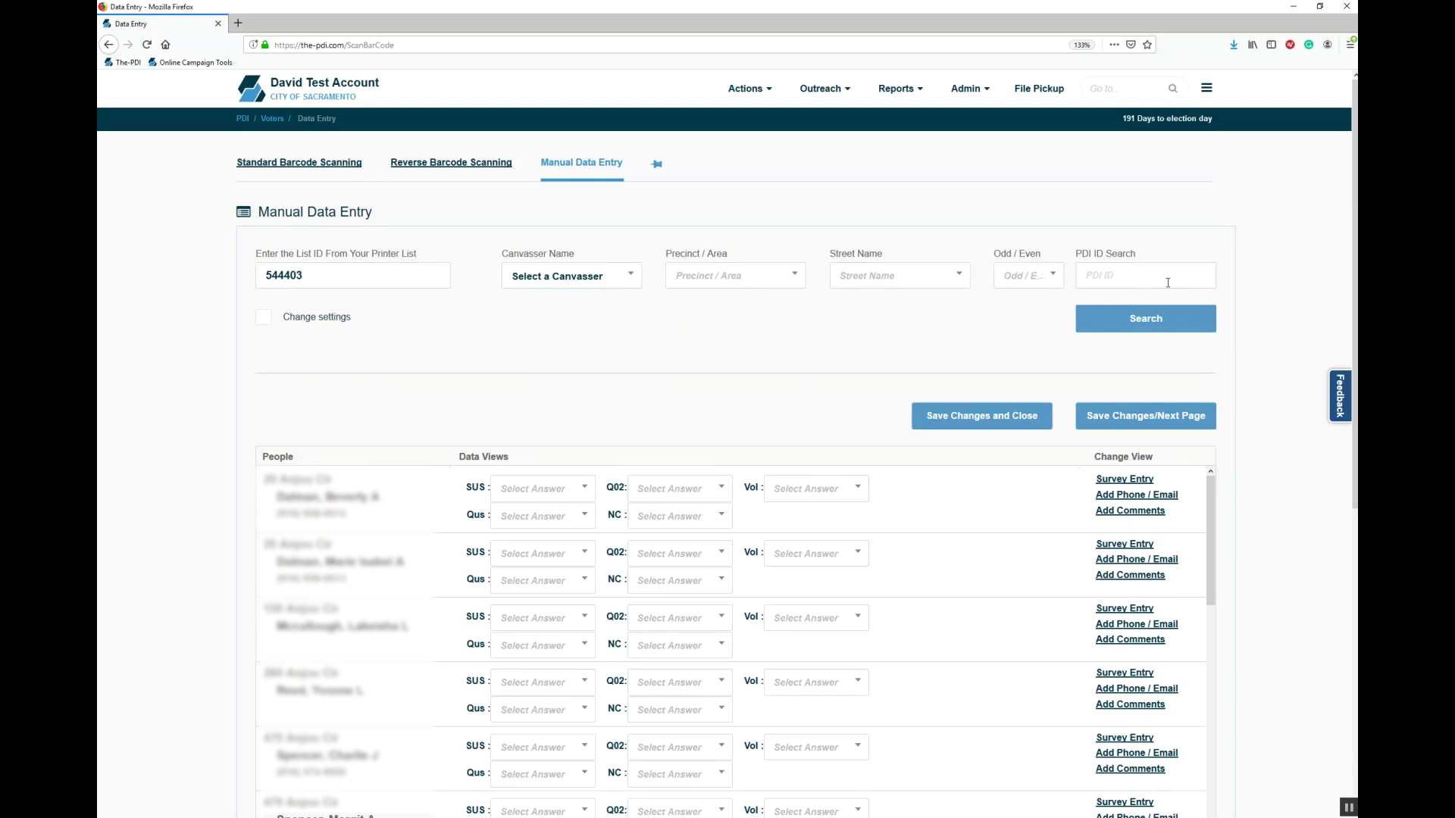
Step: Mark the first voter as Y-Yes - Support, wanting a yard sign, and VOL-Volunteer
scroll(593, 286, down, 4)
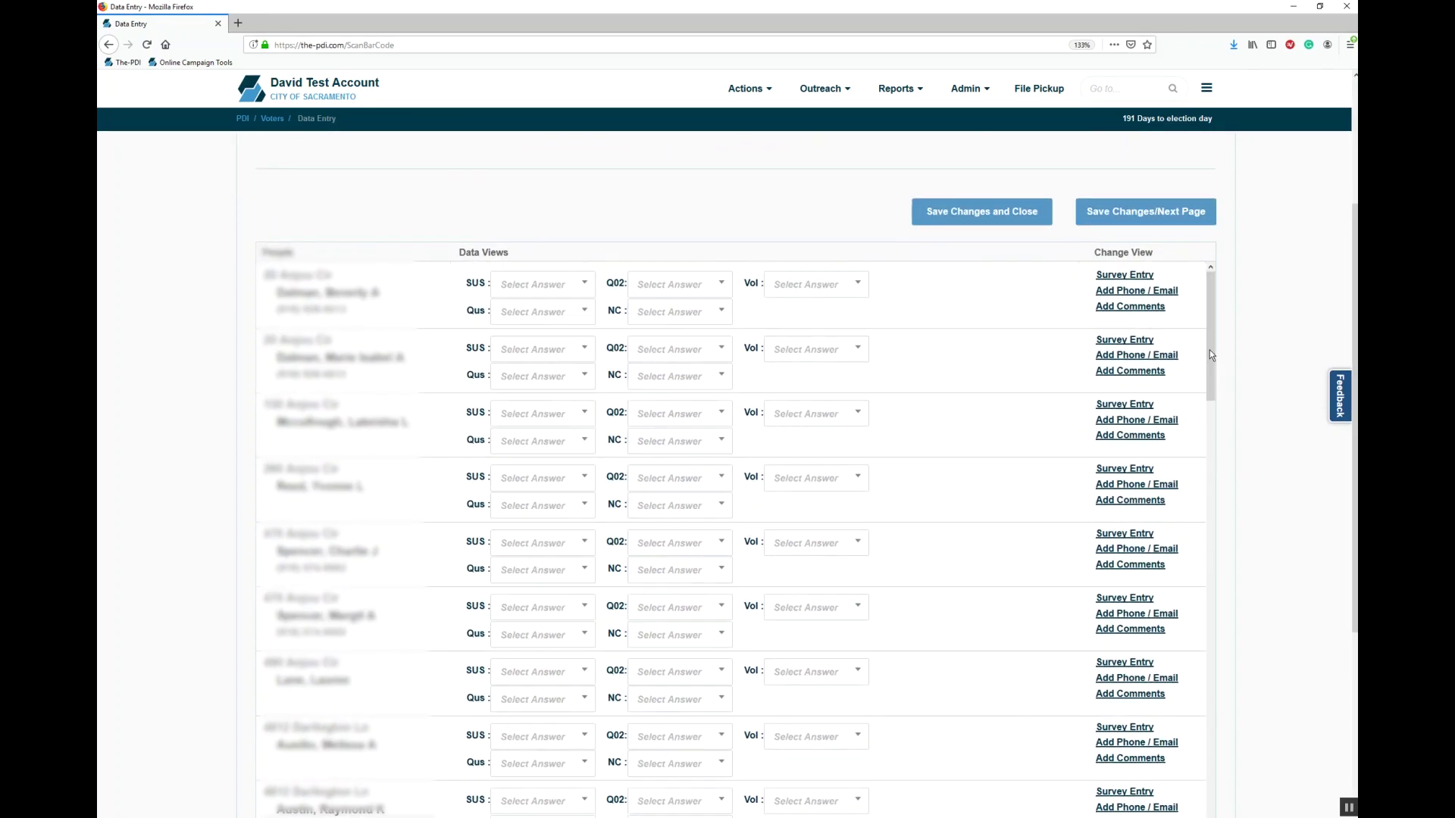
click(561, 286)
click(559, 286)
click(561, 284)
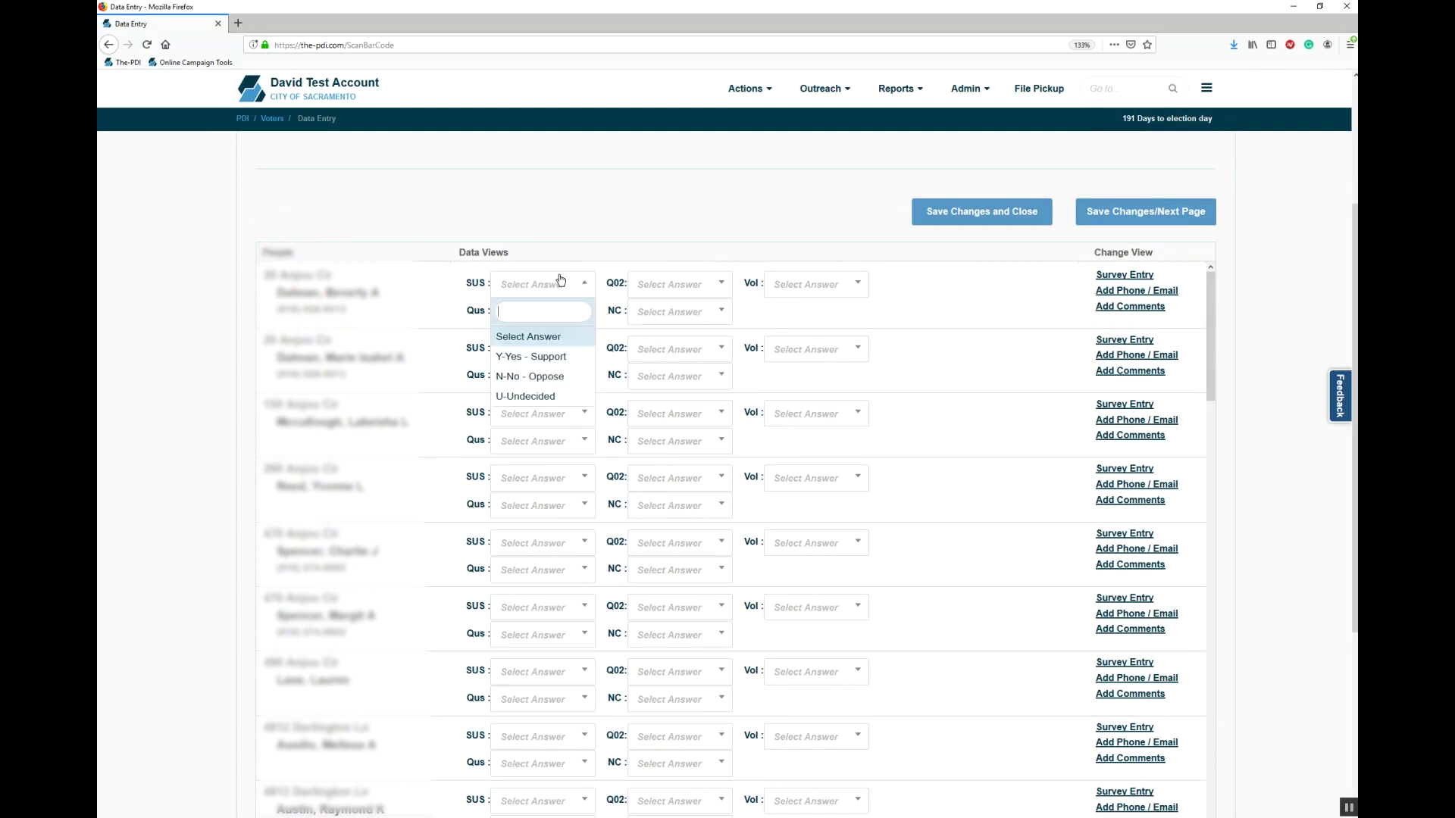
click(560, 353)
click(686, 285)
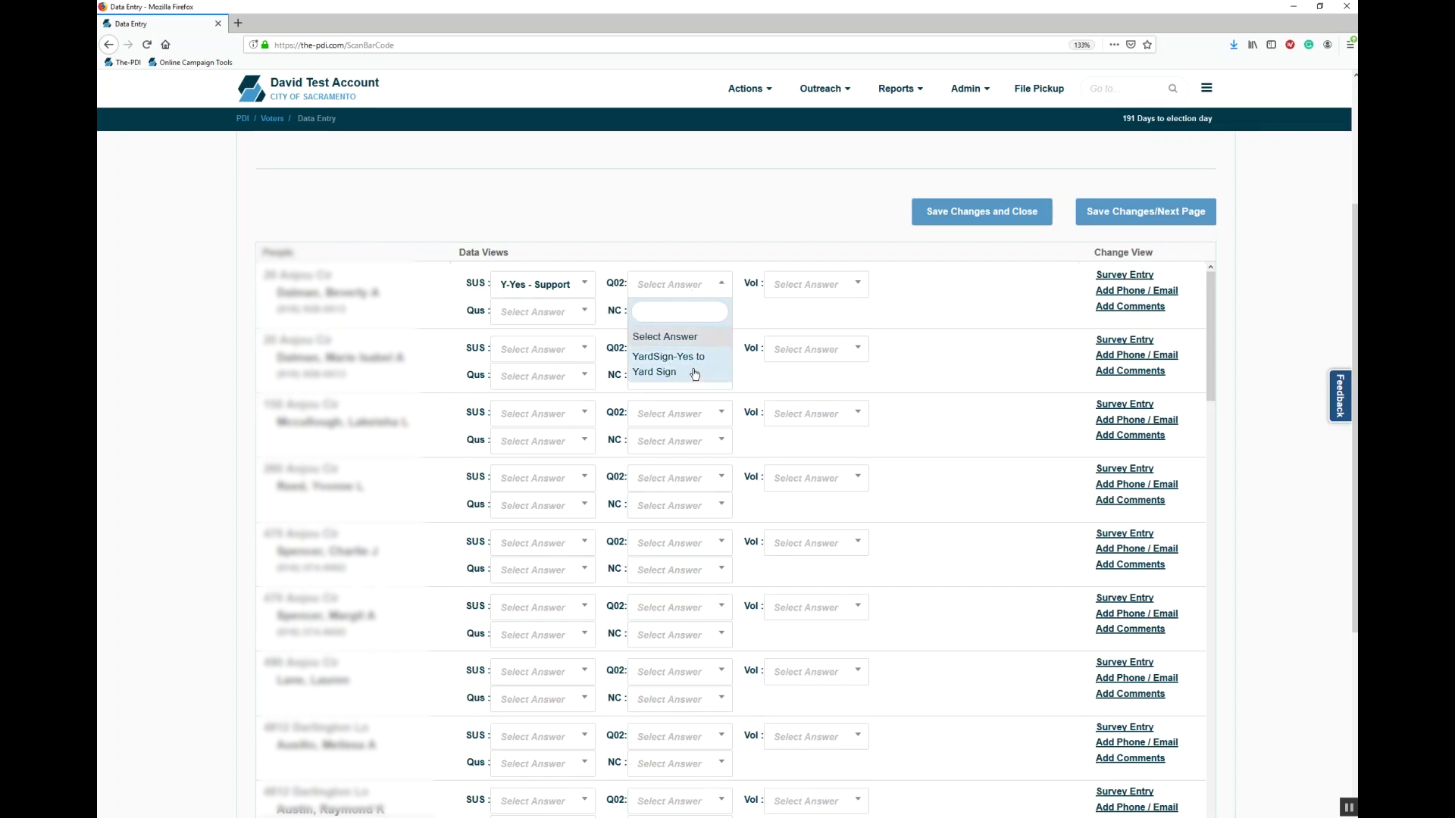
click(692, 369)
click(828, 286)
click(803, 366)
click(583, 313)
click(583, 313)
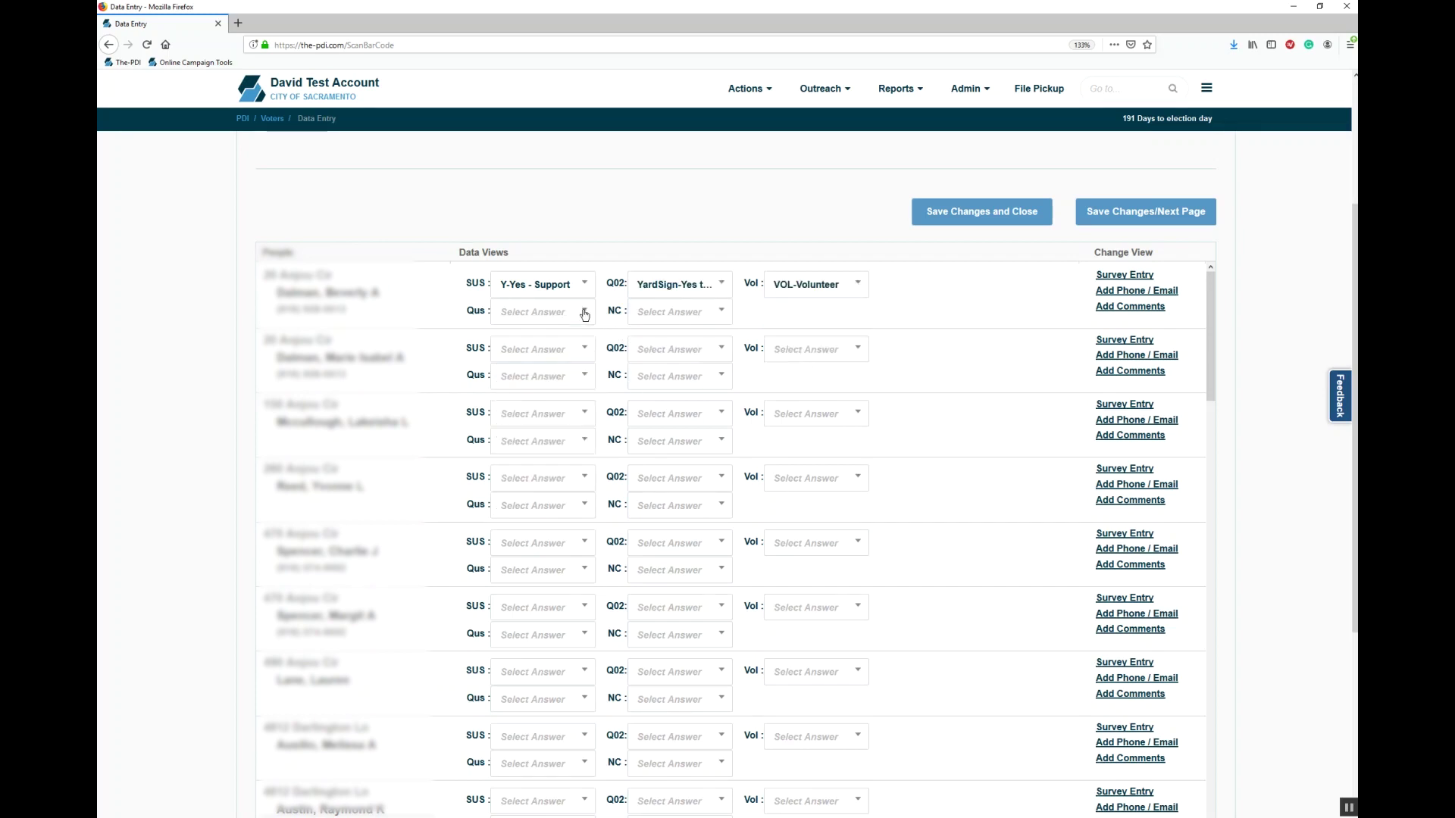
Step: Mark the second voter Y-Yes - Support and the third voter N-No - Oppose
click(578, 348)
click(555, 422)
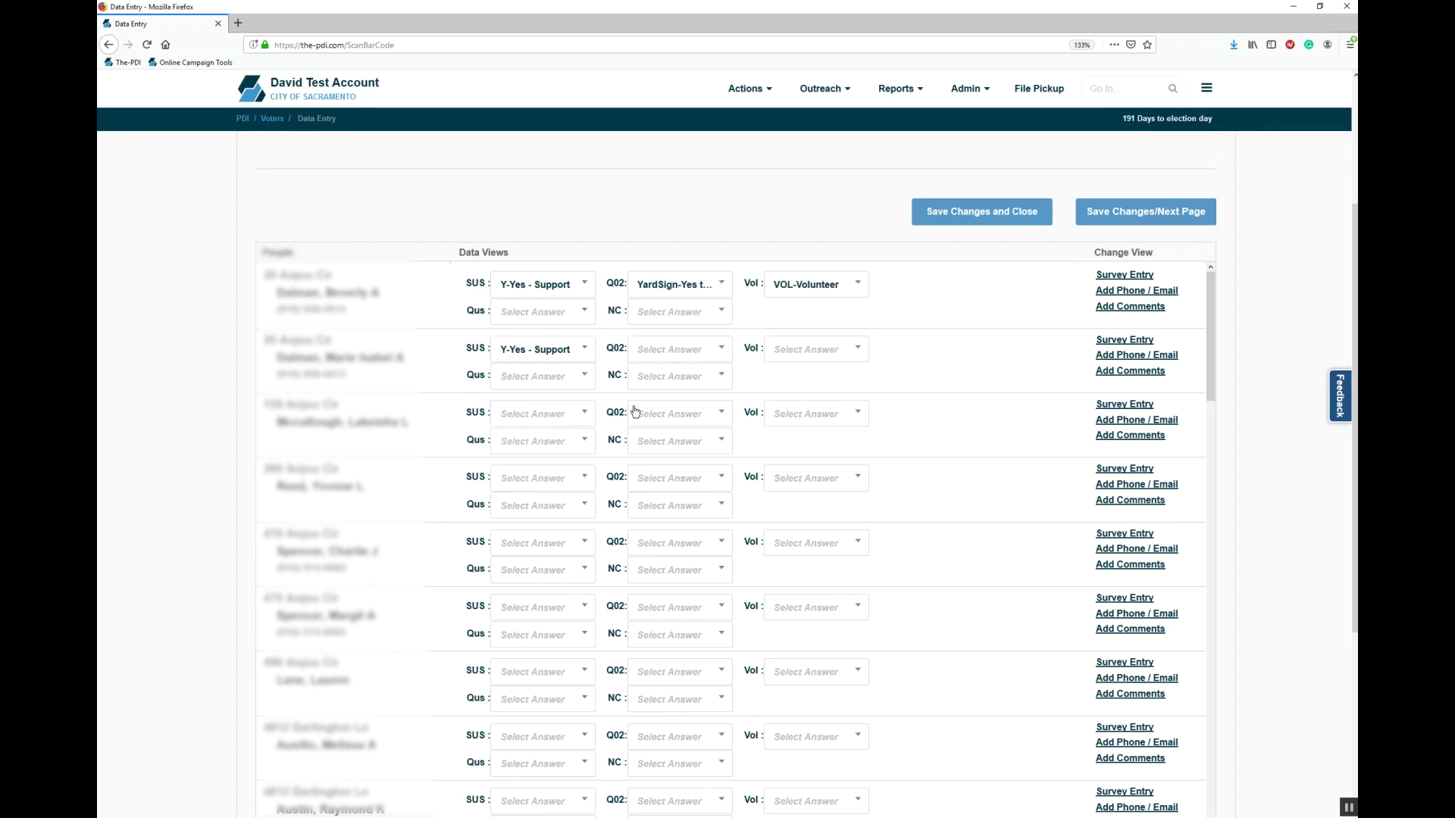
click(580, 415)
click(560, 505)
scroll(1173, 747, down, 4)
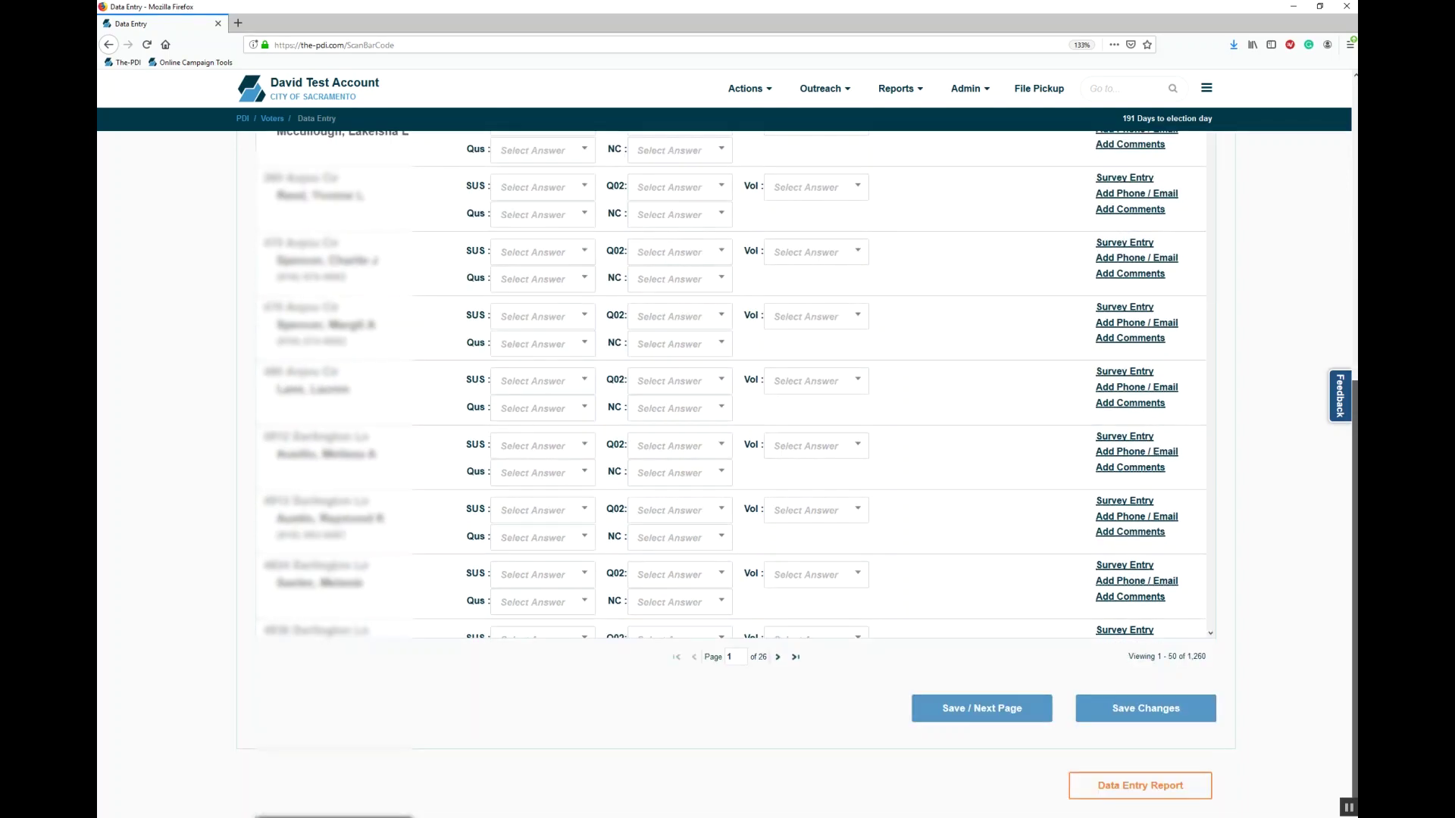